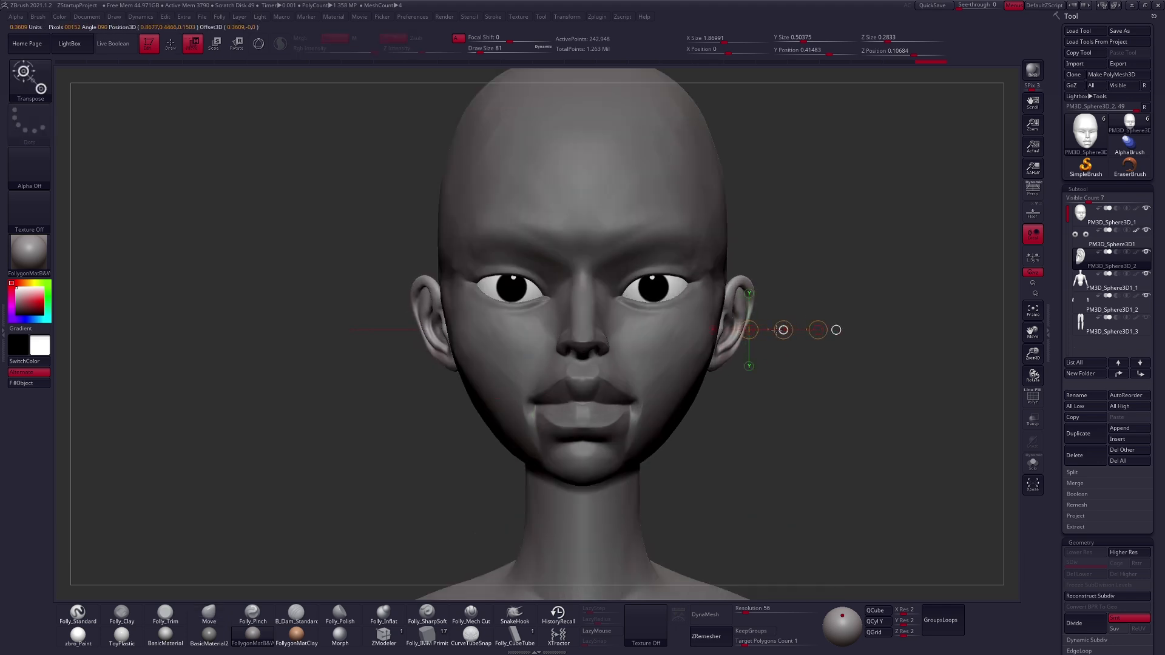
Leave the Transpose mode, make the head the active subtool and check its polygon mesh
{"action": "scroll", "coordinate": [752, 331], "scroll_direction": "down", "scroll_amount": 2}
{"action": "key", "text": "q"}
{"action": "left_click", "coordinate": [704, 365], "text": "alt"}
{"action": "mouse_move", "coordinate": [771, 364]}
{"action": "left_mouse_down"}
{"action": "mouse_move", "coordinate": [698, 345]}
{"action": "mouse_move", "coordinate": [729, 333]}
{"action": "left_mouse_up"}
{"action": "key", "text": "space"}
{"action": "key", "text": "shift"}
{"action": "mouse_move", "coordinate": [746, 316]}
{"action": "right_mouse_down"}
{"action": "mouse_move", "coordinate": [755, 356]}
{"action": "mouse_move", "coordinate": [674, 344]}
{"action": "right_mouse_up"}
{"action": "key", "text": "shift+f"}
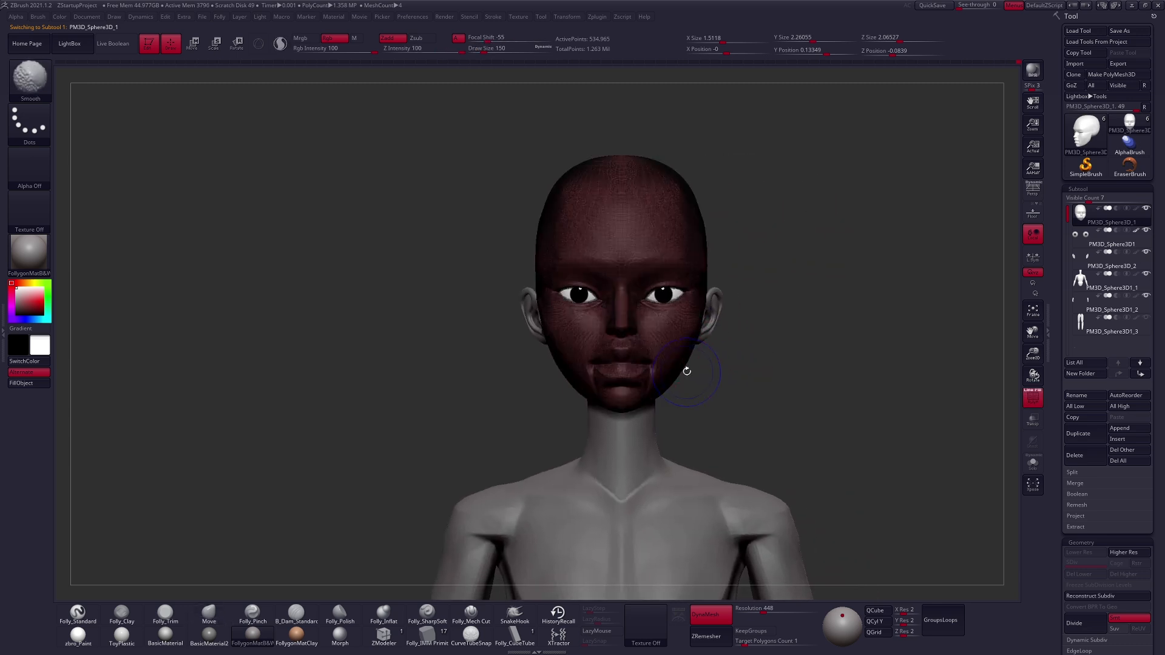
{"action": "key", "text": "shift+f"}
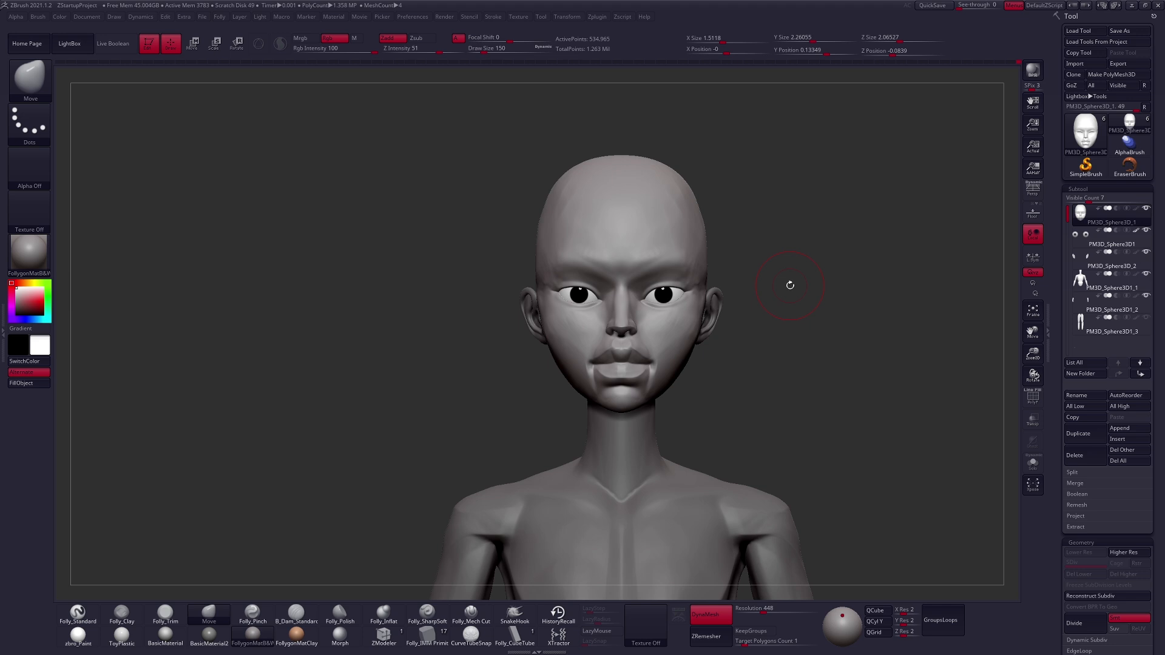
Trim the back of the skull in profile with the Folly_Trim brush and smooth the surface
{"action": "mouse_move", "coordinate": [791, 285]}
{"action": "left_mouse_down"}
{"action": "mouse_move", "coordinate": [741, 351]}
{"action": "mouse_move", "coordinate": [780, 359]}
{"action": "left_mouse_up"}
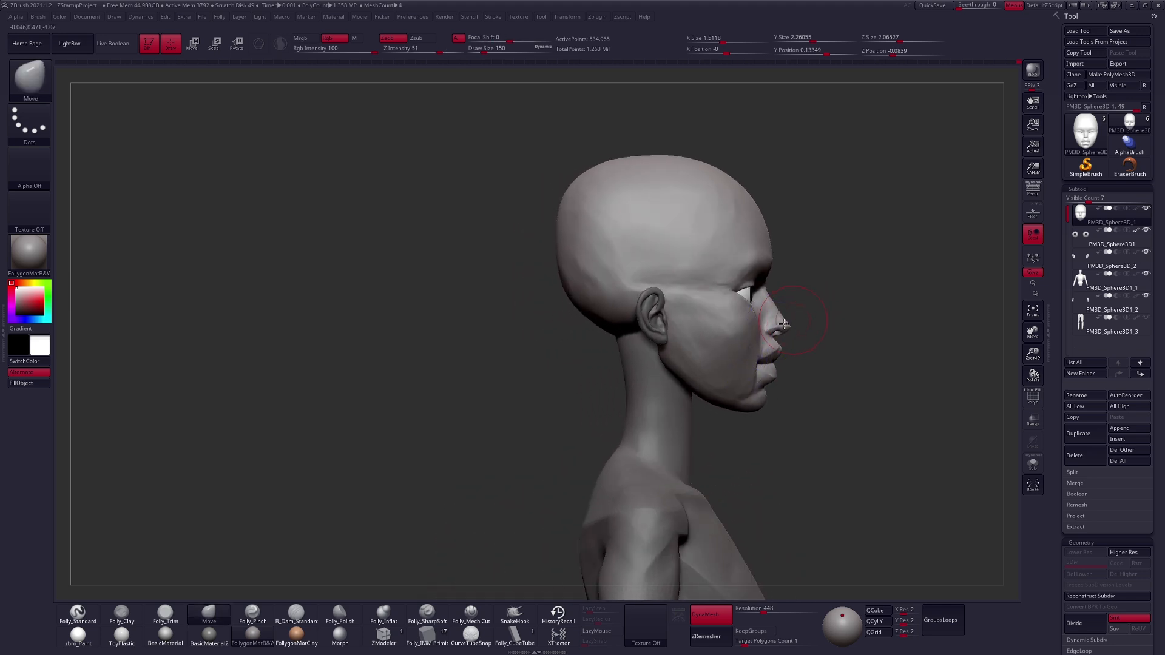
{"action": "key", "text": "3"}
{"action": "key", "text": "s"}
{"action": "left_click_drag", "start_coordinate": [610, 273], "coordinate": [615, 273]}
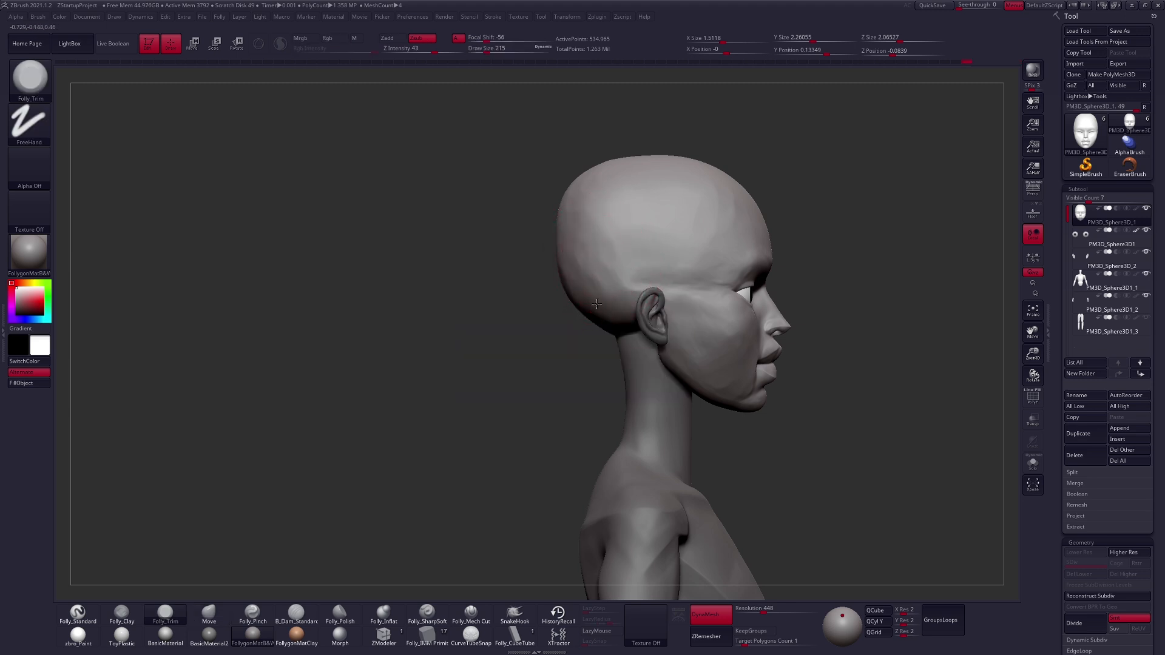
{"action": "left_click_drag", "start_coordinate": [613, 306], "coordinate": [631, 316], "text": "shift"}
{"action": "key", "text": "space"}
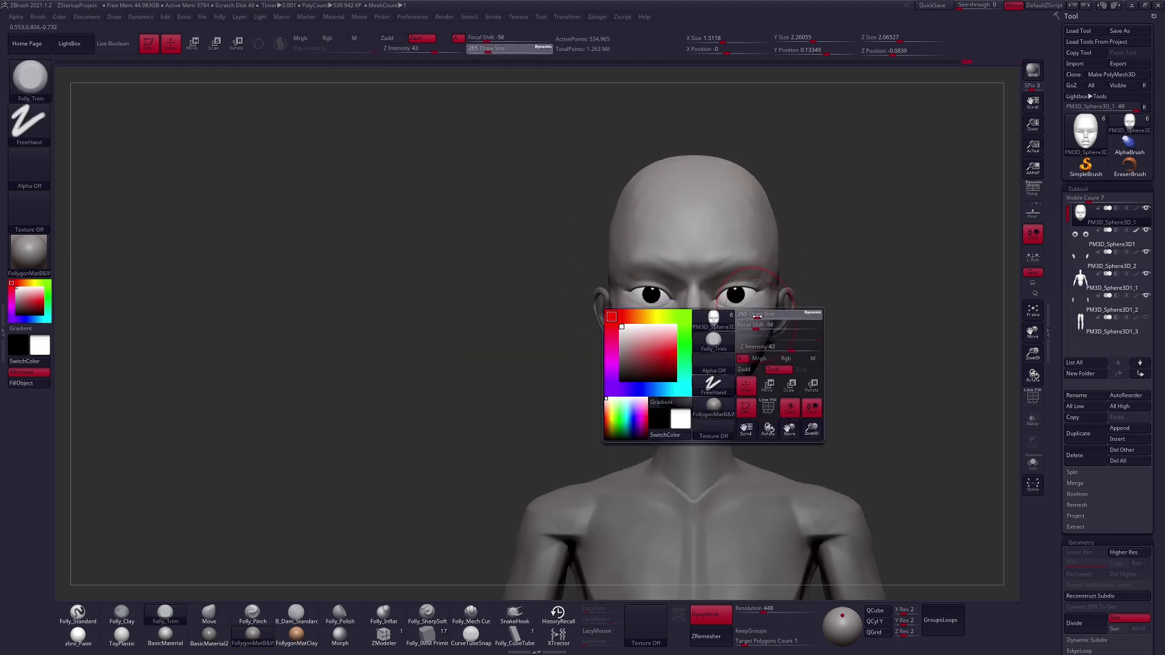
{"action": "key", "text": "space"}
{"action": "left_click_drag", "start_coordinate": [736, 330], "coordinate": [729, 322]}
Adjust the face around the eyes with the Move brush, reducing its draw size to 121
{"action": "key", "text": "b"}
{"action": "key", "text": "m"}
{"action": "key", "text": "v"}
{"action": "key", "text": "space"}
{"action": "left_click_drag", "start_coordinate": [733, 329], "coordinate": [725, 329]}
{"action": "right_click_drag", "start_coordinate": [728, 308], "coordinate": [723, 352], "text": "alt"}
{"action": "left_click_drag", "start_coordinate": [679, 332], "coordinate": [688, 342]}
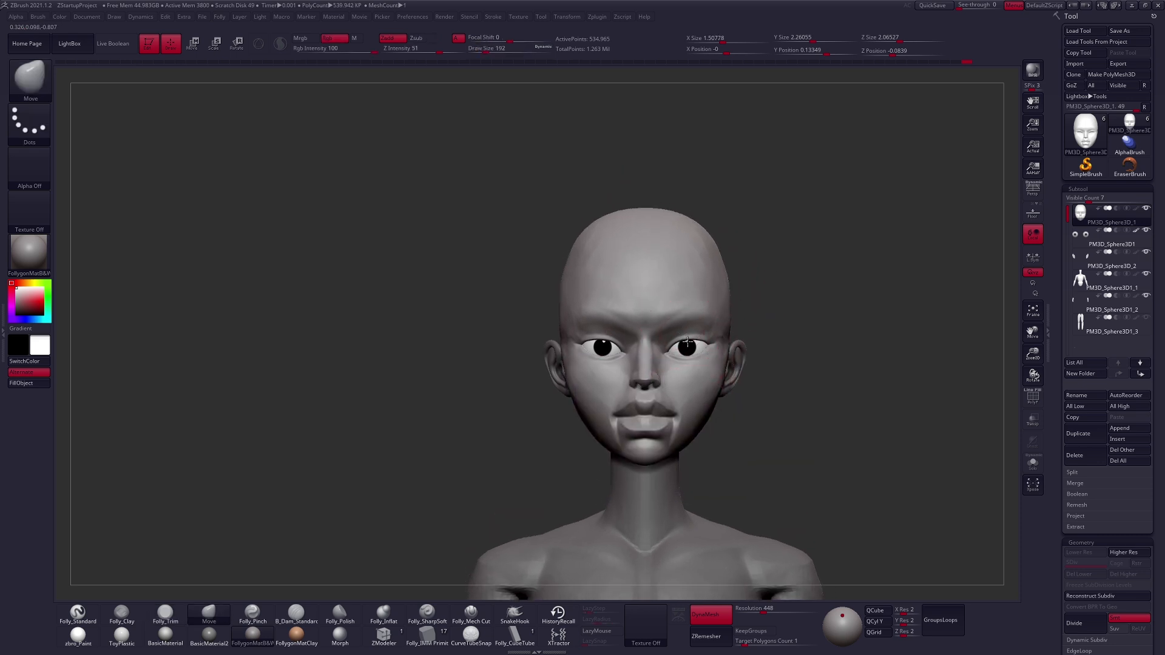
{"action": "right_click_drag", "start_coordinate": [695, 346], "coordinate": [698, 323], "text": "ctrl"}
{"action": "key", "text": "space"}
{"action": "left_click_drag", "start_coordinate": [698, 316], "coordinate": [693, 316]}
{"action": "right_click_drag", "start_coordinate": [750, 311], "coordinate": [741, 299], "text": "alt"}
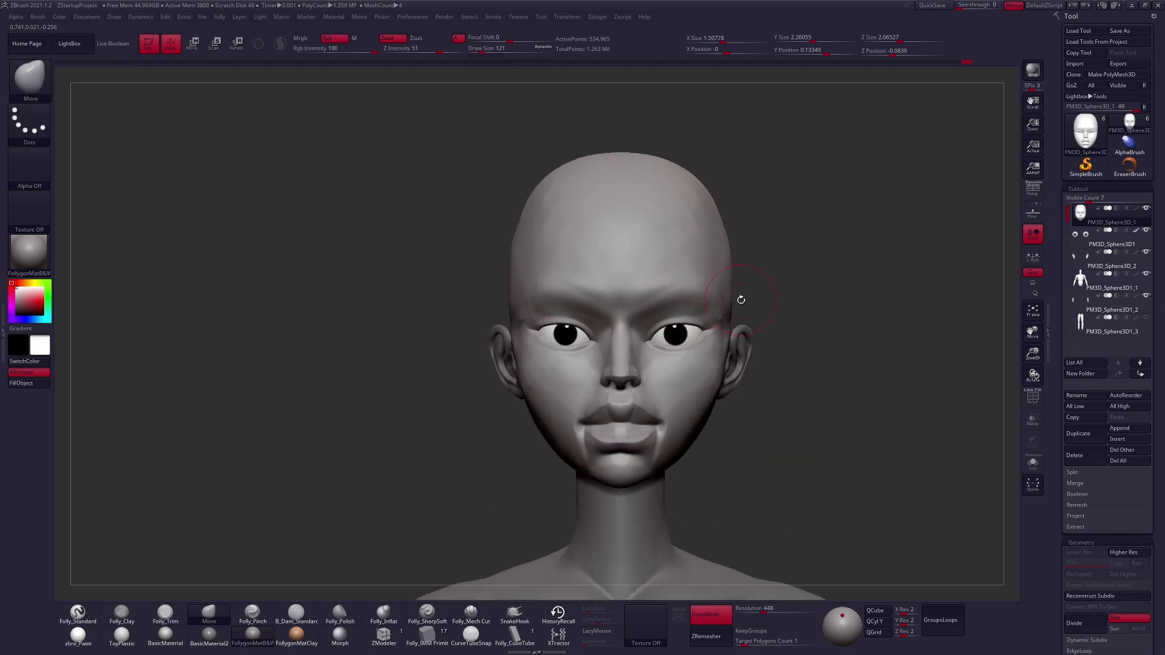
Duplicate the head subtool and draw a curved eyebrow strip above one eye with the Folly_CubeTube brush
{"action": "left_click", "coordinate": [1087, 437]}
{"action": "left_click", "coordinate": [515, 637]}
{"action": "key", "text": "space"}
{"action": "right_click_drag", "start_coordinate": [697, 356], "coordinate": [662, 337]}
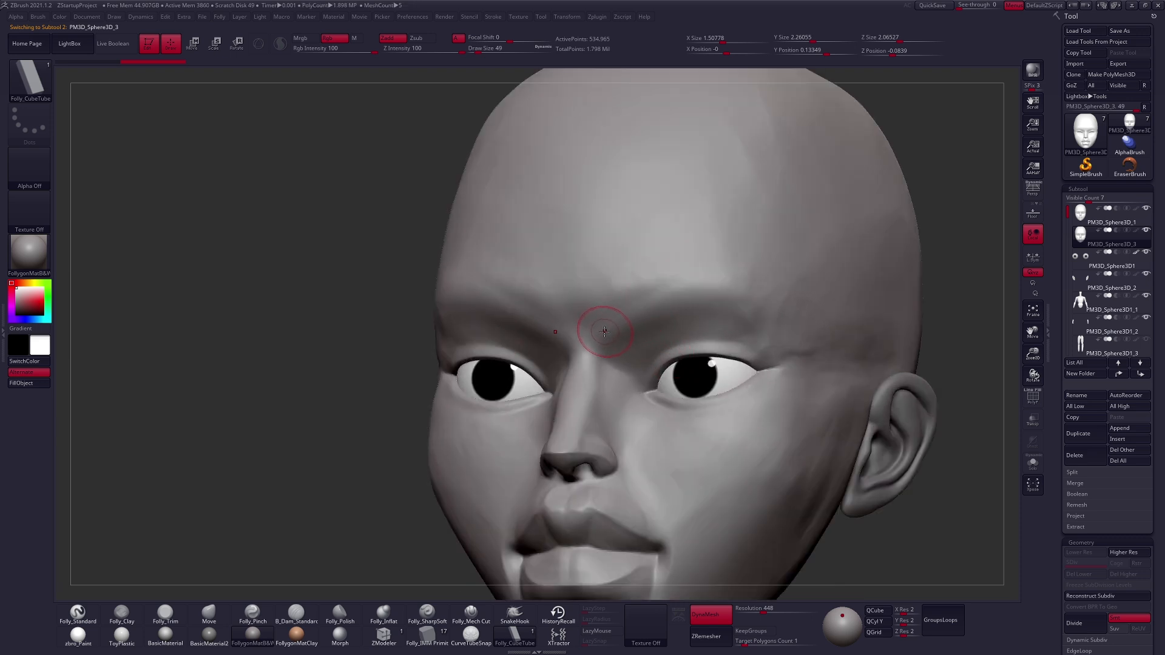
{"action": "key", "text": "ctrl+z"}
{"action": "left_click", "coordinate": [695, 302]}
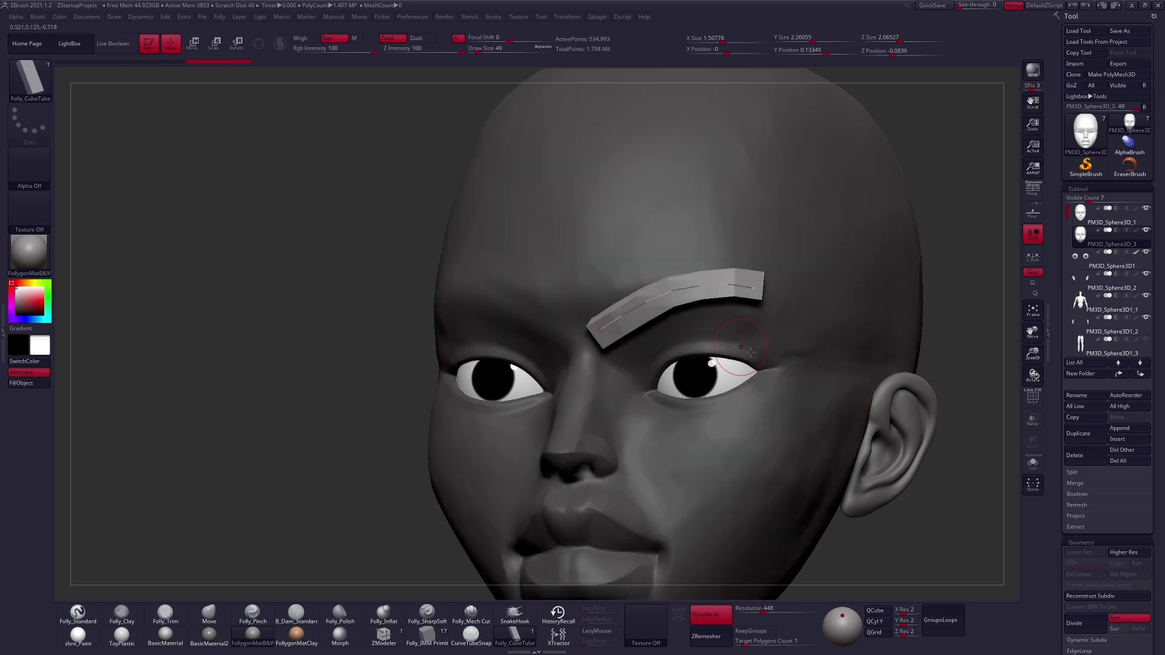
{"action": "mouse_move", "coordinate": [754, 336]}
{"action": "right_mouse_down", "text": "shift"}
{"action": "mouse_move", "coordinate": [870, 372]}
{"action": "mouse_move", "coordinate": [801, 326]}
{"action": "right_mouse_up", "text": "shift"}
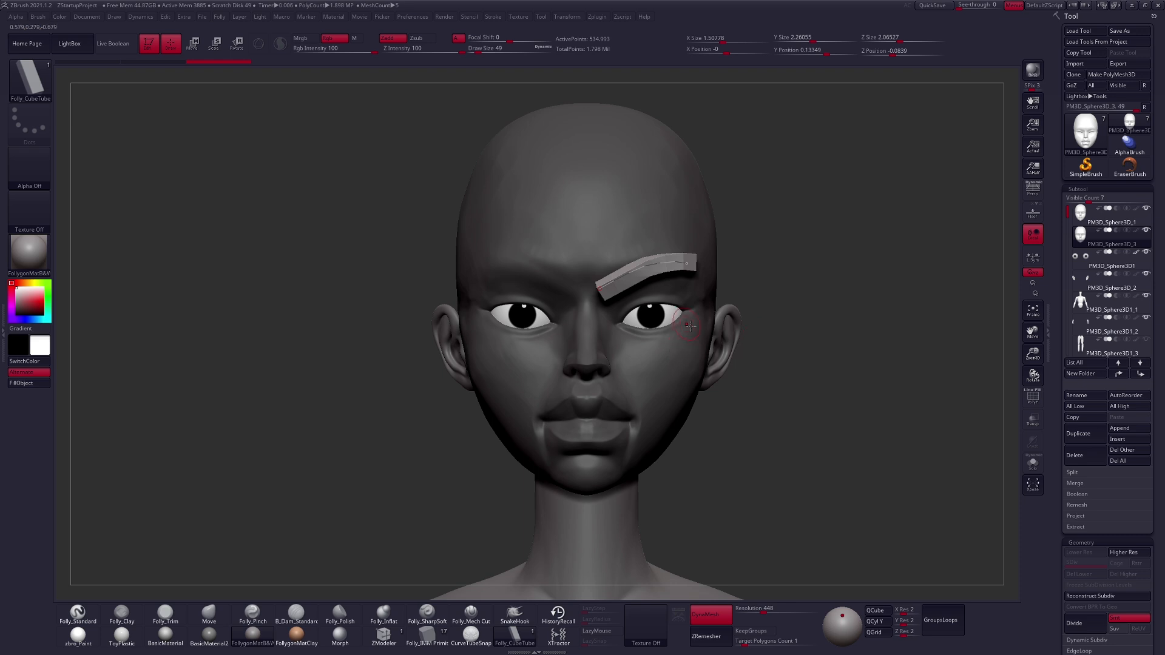
Refine the eyebrow tube's thickness and curve so it follows the brow ridge from the front and three-quarter views
{"action": "key", "text": "space"}
{"action": "left_click_drag", "start_coordinate": [871, 348], "coordinate": [850, 351]}
{"action": "left_click", "coordinate": [646, 277]}
{"action": "right_click_drag", "start_coordinate": [700, 374], "coordinate": [739, 398], "text": "alt"}
{"action": "right_click_drag", "start_coordinate": [709, 342], "coordinate": [778, 370]}
{"action": "key", "text": "space"}
{"action": "left_click", "coordinate": [844, 344]}
{"action": "left_click_drag", "start_coordinate": [844, 344], "coordinate": [843, 345]}
{"action": "left_click", "coordinate": [701, 296]}
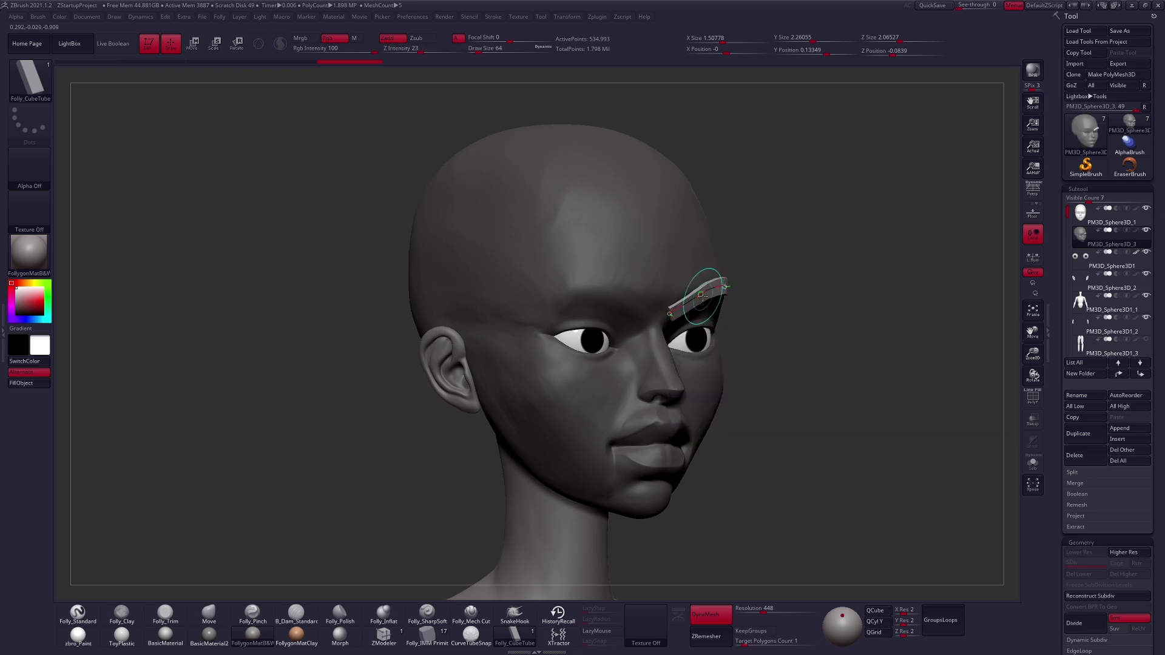
{"action": "right_click_drag", "start_coordinate": [702, 369], "coordinate": [742, 302]}
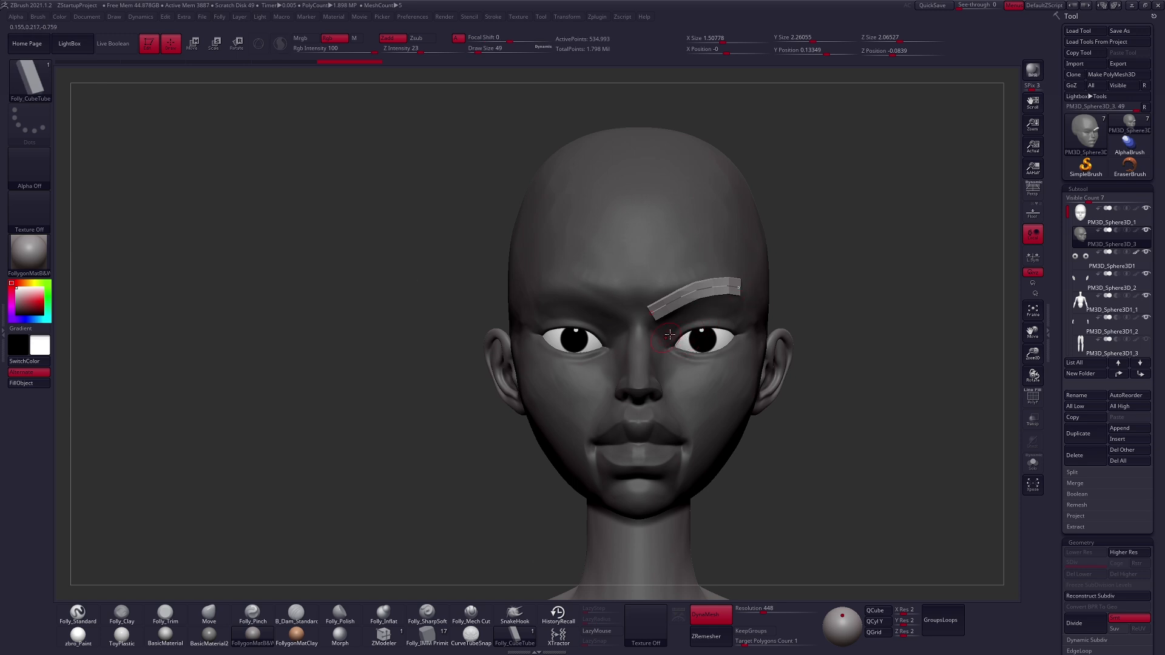
{"action": "right_click_drag", "start_coordinate": [738, 308], "coordinate": [754, 273]}
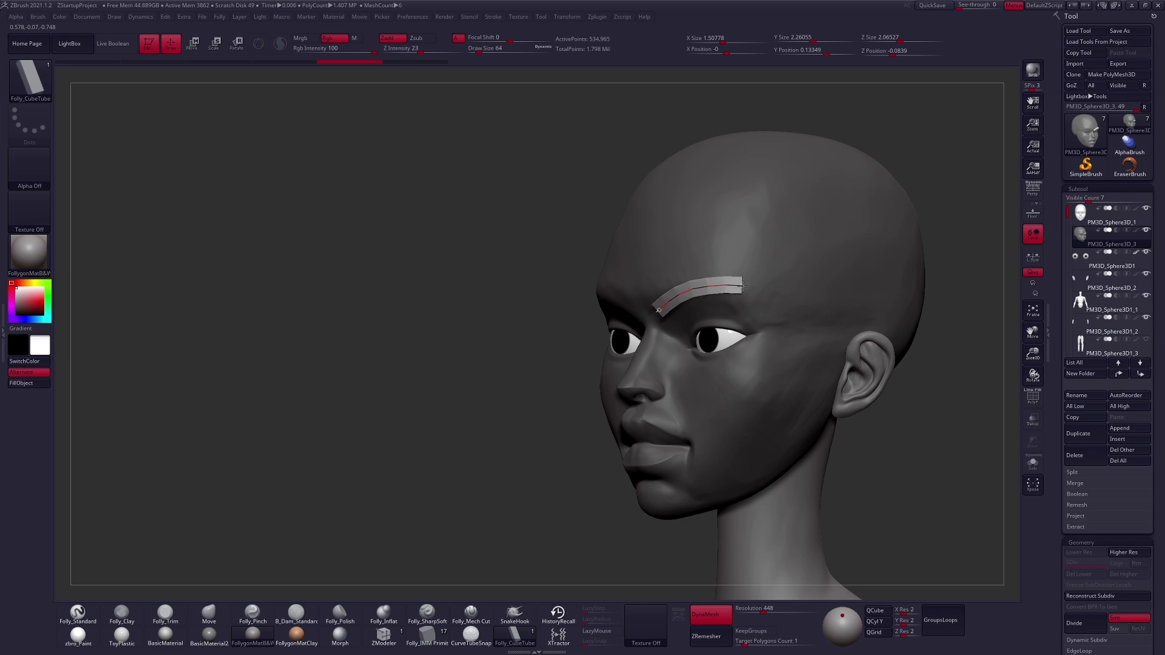
{"action": "right_click_drag", "start_coordinate": [743, 289], "coordinate": [742, 313]}
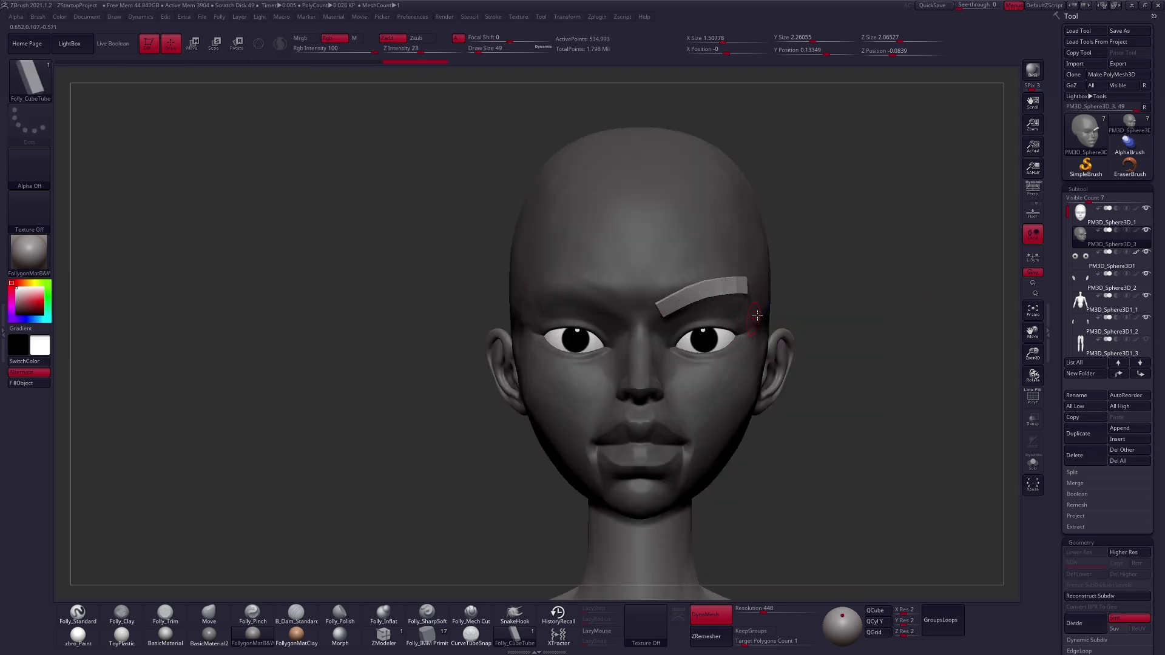
Isolate the eyebrow, delete the hidden head geometry from the duplicate, and Mirror And Weld the eyebrow to the other side
{"action": "key", "text": "shift+f"}
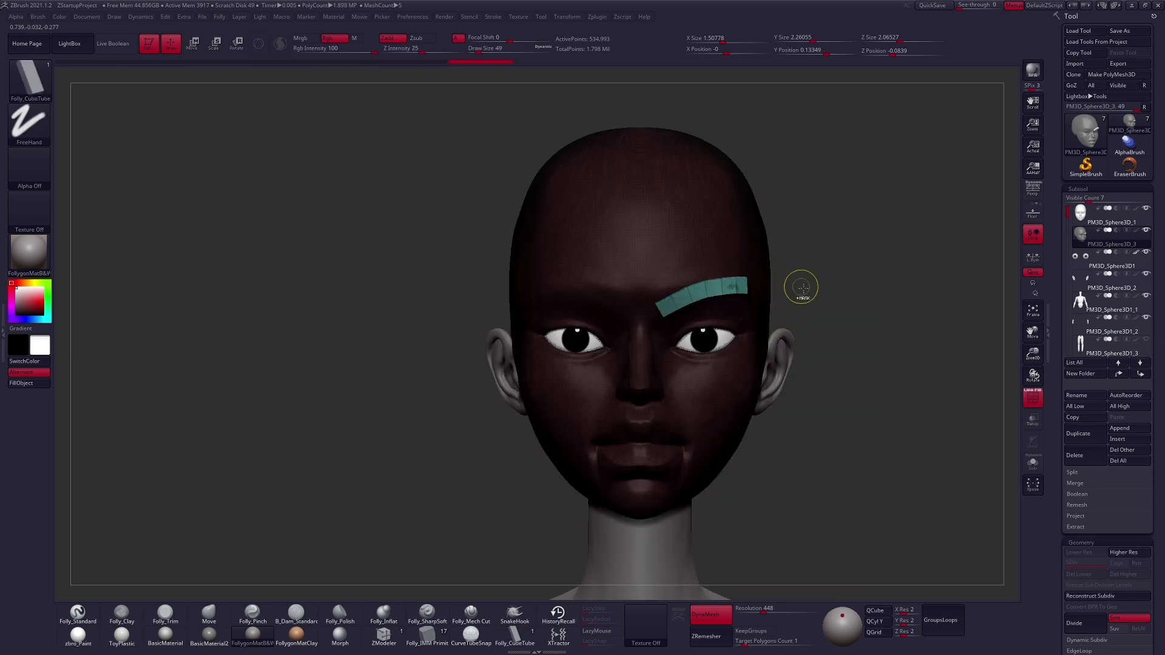
{"action": "left_click", "coordinate": [739, 283], "text": "ctrl+shift"}
{"action": "key", "text": "space"}
{"action": "left_click", "coordinate": [757, 302]}
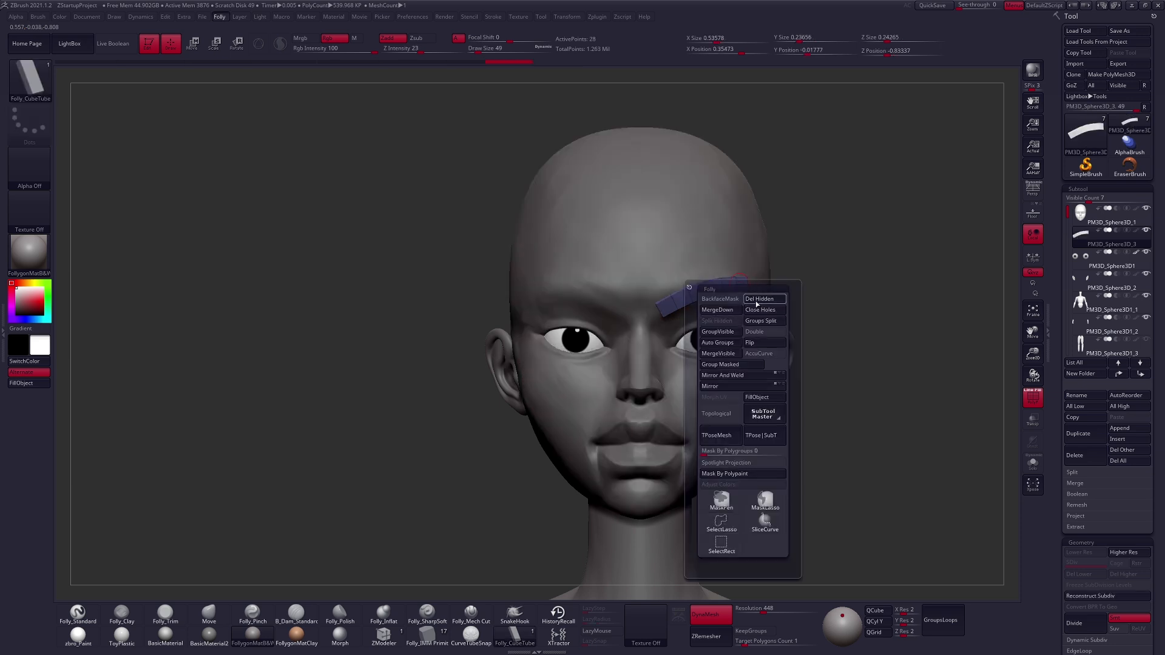
{"action": "left_click", "coordinate": [722, 375]}
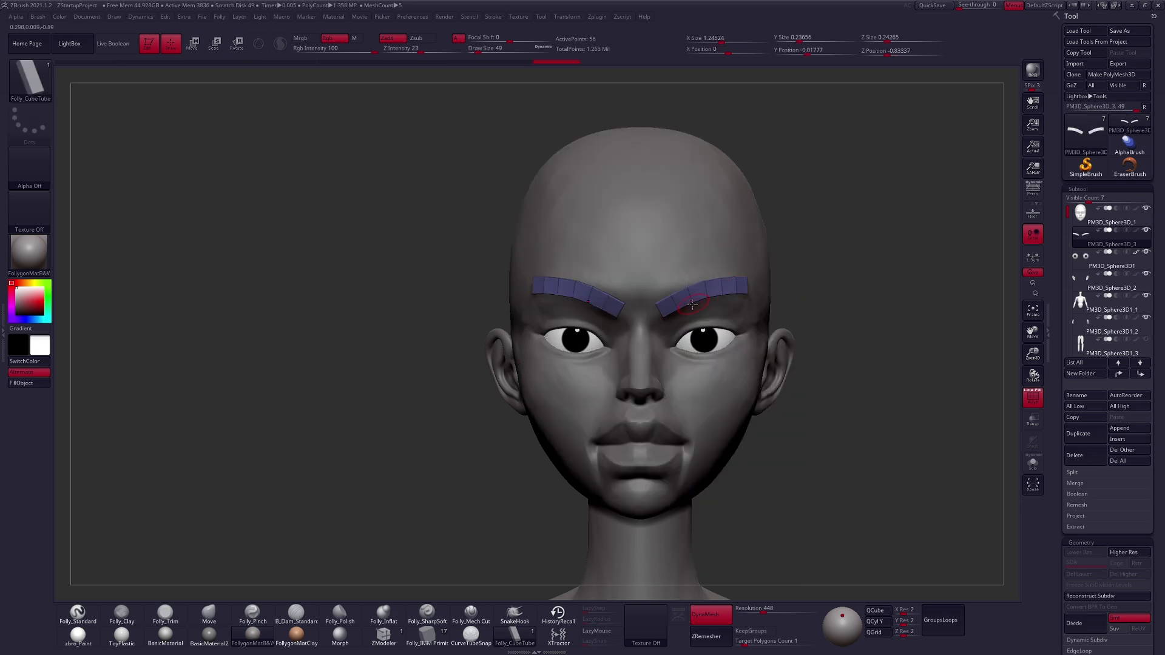
{"action": "key", "text": "shift+f"}
Shape the inner ends of both eyebrows against the brow with the Move brush at draw size 67
{"action": "right_click_drag", "start_coordinate": [714, 369], "coordinate": [687, 344], "text": "alt"}
{"action": "key", "text": "b"}
{"action": "key", "text": "m"}
{"action": "key", "text": "v"}
{"action": "key", "text": "space"}
{"action": "left_click_drag", "start_coordinate": [679, 328], "coordinate": [683, 327]}
{"action": "right_click_drag", "start_coordinate": [680, 323], "coordinate": [657, 310]}
{"action": "left_click_drag", "start_coordinate": [658, 310], "coordinate": [662, 322]}
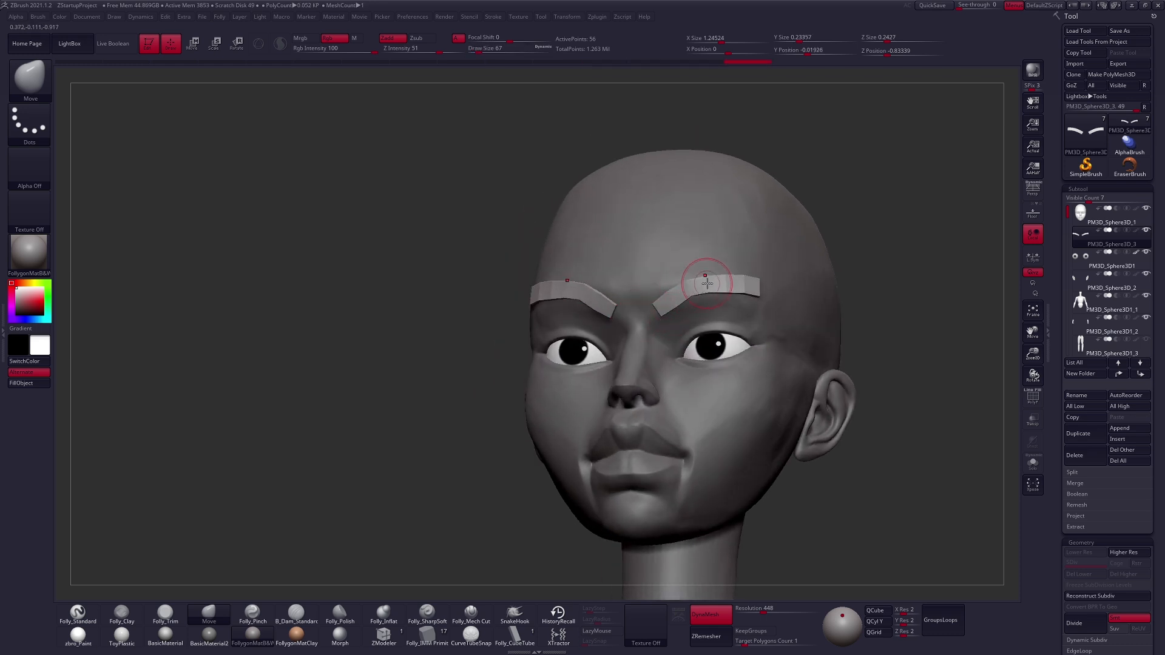
Taper the eyebrows' outer ends and pull them toward the temples with the Move brush
{"action": "right_click_drag", "start_coordinate": [721, 291], "coordinate": [759, 277]}
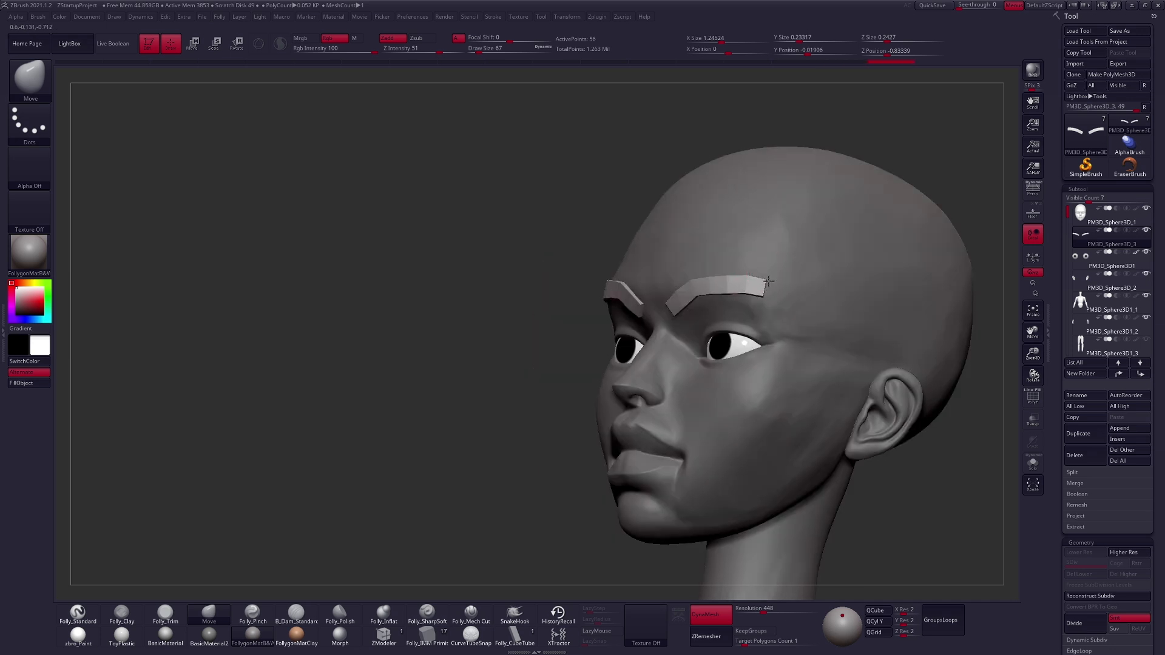
{"action": "left_click_drag", "start_coordinate": [764, 295], "coordinate": [769, 287]}
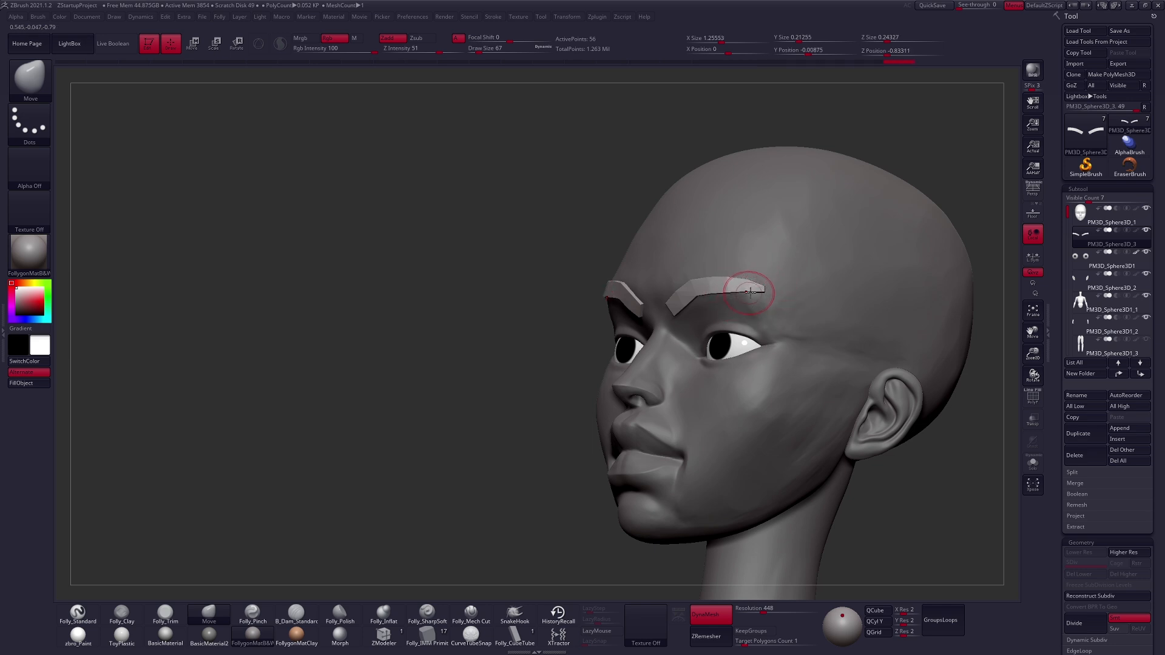
{"action": "key", "text": "space"}
{"action": "left_click_drag", "start_coordinate": [767, 287], "coordinate": [771, 289]}
{"action": "right_click_drag", "start_coordinate": [774, 287], "coordinate": [868, 296]}
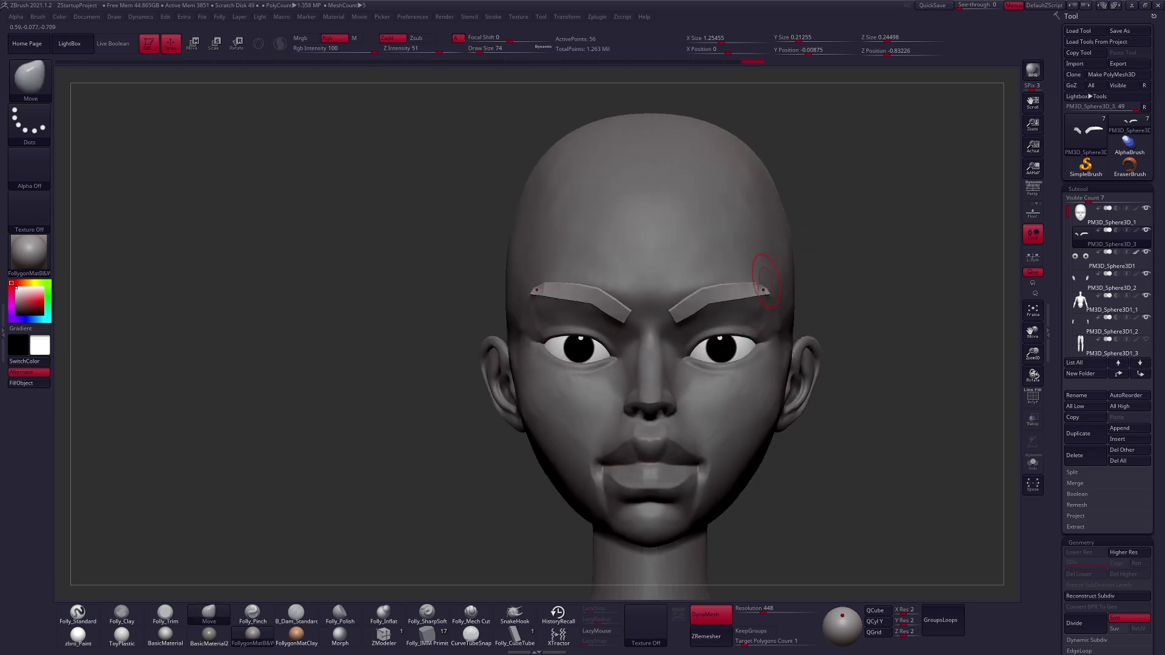
Refine the eyebrows' arch with the Move brush at draw size 40 and isolate them in Solo mode
{"action": "right_click_drag", "start_coordinate": [736, 306], "coordinate": [679, 359], "text": "ctrl"}
{"action": "key", "text": "space"}
{"action": "left_click_drag", "start_coordinate": [719, 297], "coordinate": [701, 286]}
{"action": "left_click_drag", "start_coordinate": [725, 297], "coordinate": [736, 291]}
{"action": "key", "text": "space"}
{"action": "key", "text": "alt+s"}
{"action": "right_click_drag", "start_coordinate": [772, 289], "coordinate": [728, 303]}
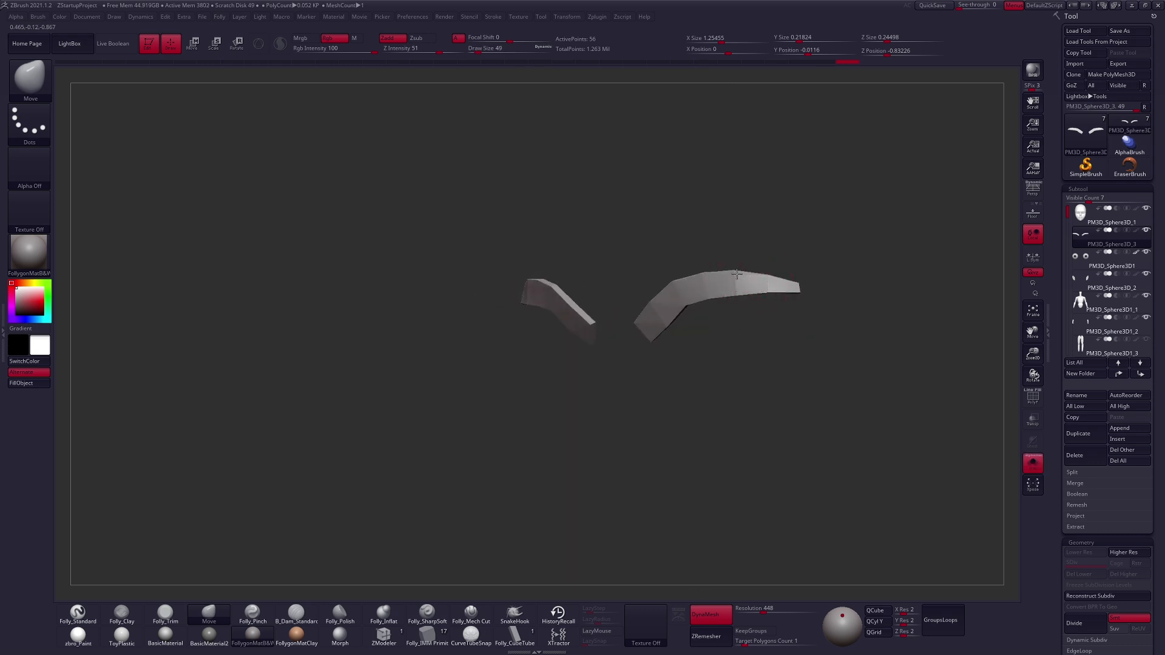
{"action": "right_click_drag", "start_coordinate": [738, 278], "coordinate": [776, 285]}
Undo the remesh of the eyebrows, turn DynaMesh off and show their polyframe
{"action": "left_click_drag", "start_coordinate": [786, 271], "coordinate": [845, 271], "text": "ctrl"}
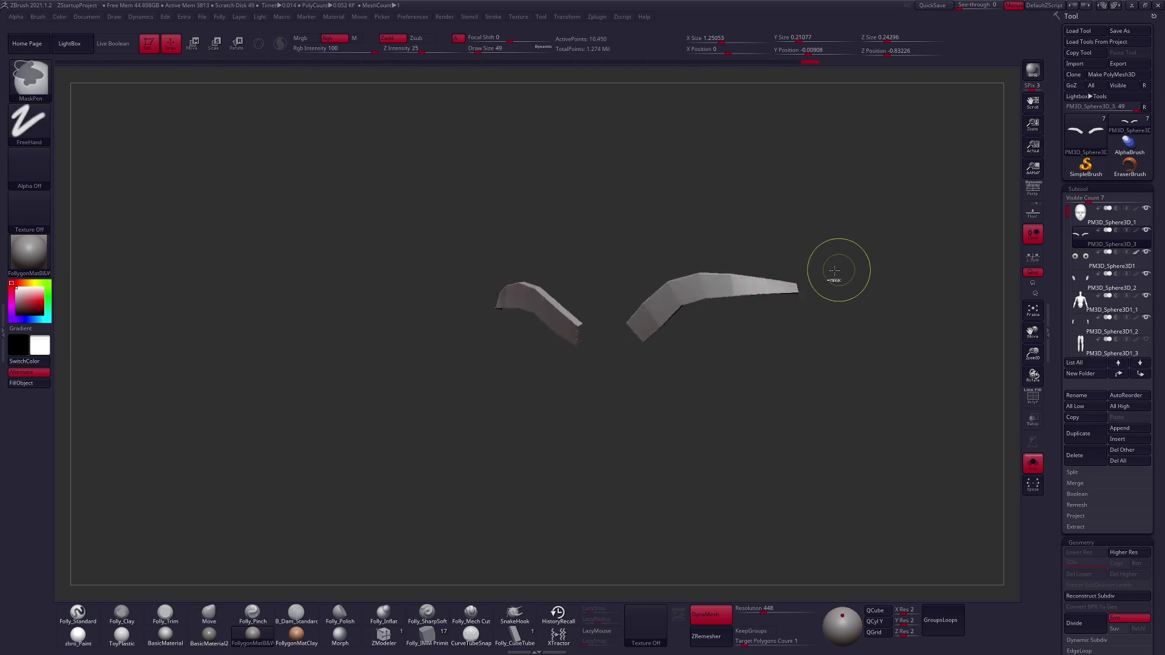
{"action": "key", "text": "ctrl+shift+f"}
{"action": "left_click", "coordinate": [818, 472], "text": "ctrl"}
{"action": "left_click", "coordinate": [688, 432]}
{"action": "key", "text": "shift+f"}
{"action": "key", "text": "ctrl+z"}
{"action": "left_click", "coordinate": [706, 613]}
{"action": "right_click_drag", "start_coordinate": [760, 331], "coordinate": [710, 367], "text": "alt"}
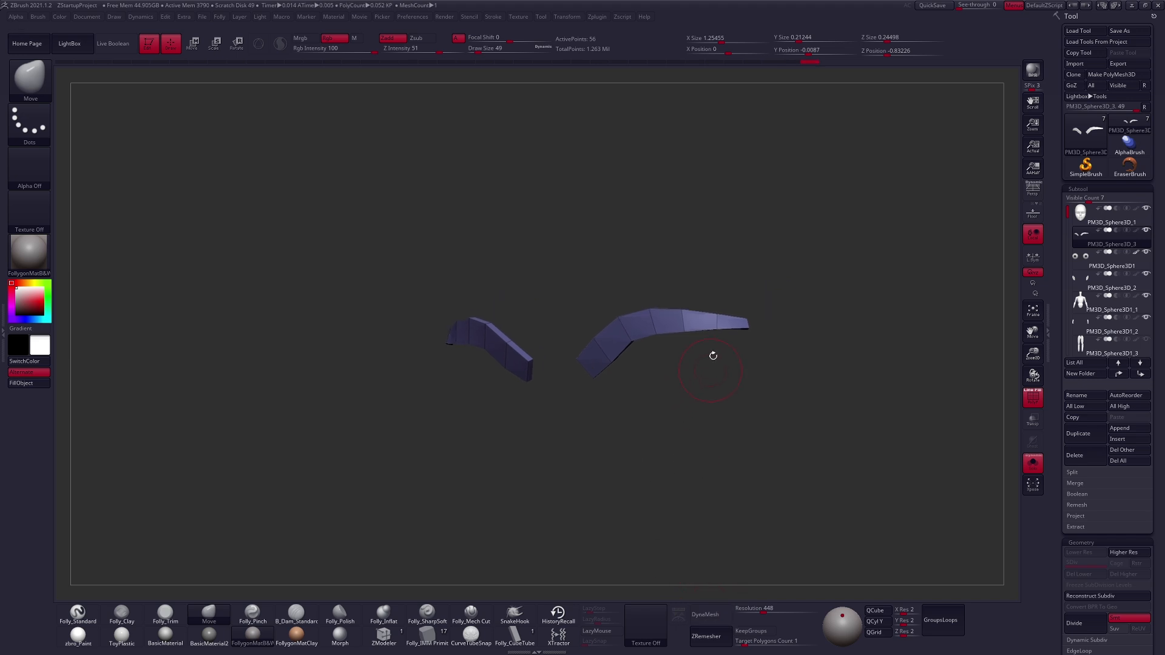
Shift the eyebrows with a Transpose Move line placed at the outer tip
{"action": "left_click", "coordinate": [815, 340], "text": "ctrl"}
{"action": "mouse_move", "coordinate": [733, 348]}
{"action": "left_mouse_down", "text": "ctrl"}
{"action": "mouse_move", "coordinate": [793, 317]}
{"action": "mouse_move", "coordinate": [748, 331]}
{"action": "mouse_move", "coordinate": [749, 405]}
{"action": "left_mouse_up", "text": "ctrl"}
{"action": "left_click", "coordinate": [737, 321], "text": "ctrl"}
{"action": "key", "text": "w"}
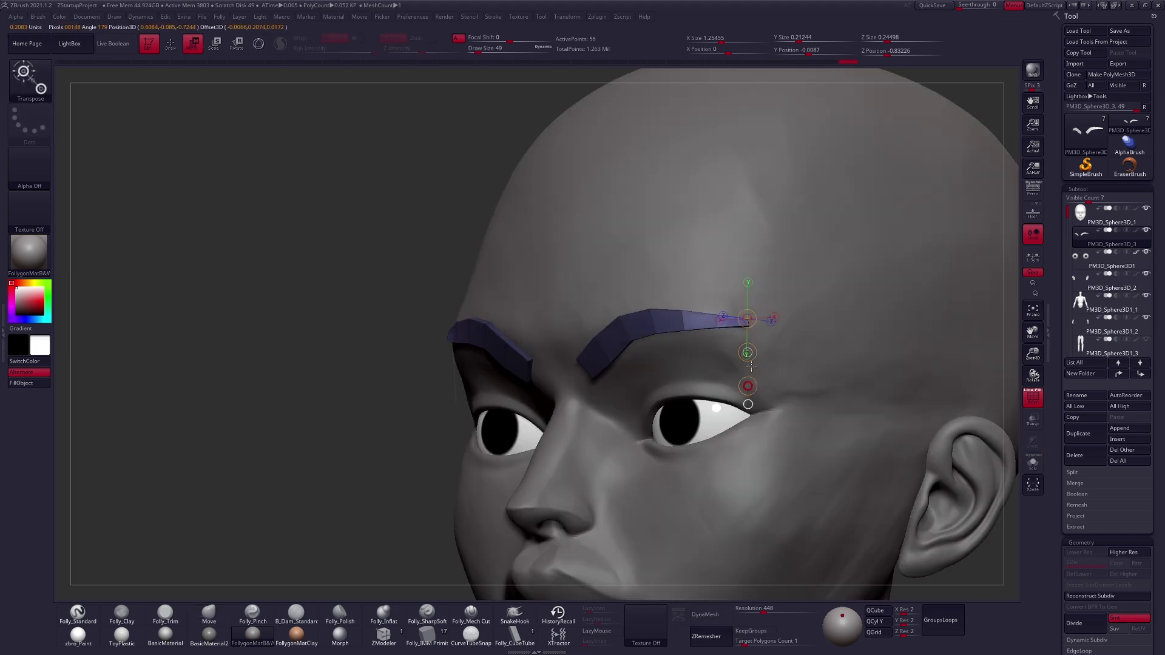
{"action": "left_click_drag", "start_coordinate": [752, 359], "coordinate": [754, 362]}
{"action": "key", "text": "q"}
Rotate the eyebrows with a Transpose Rotate line to match the angle of the brow
{"action": "right_click_drag", "start_coordinate": [827, 364], "coordinate": [728, 323]}
{"action": "key", "text": "r"}
{"action": "mouse_move", "coordinate": [731, 324]}
{"action": "left_mouse_down"}
{"action": "mouse_move", "coordinate": [796, 284]}
{"action": "mouse_move", "coordinate": [793, 273]}
{"action": "left_mouse_up"}
{"action": "key", "text": "q"}
Pull the eyebrows' outer ends down along the brow with the Move brush, working from three-quarter views
{"action": "mouse_move", "coordinate": [731, 289]}
{"action": "right_mouse_down"}
{"action": "mouse_move", "coordinate": [698, 367]}
{"action": "mouse_move", "coordinate": [635, 344]}
{"action": "right_mouse_up"}
{"action": "key", "text": "space"}
{"action": "left_click_drag", "start_coordinate": [628, 347], "coordinate": [626, 345]}
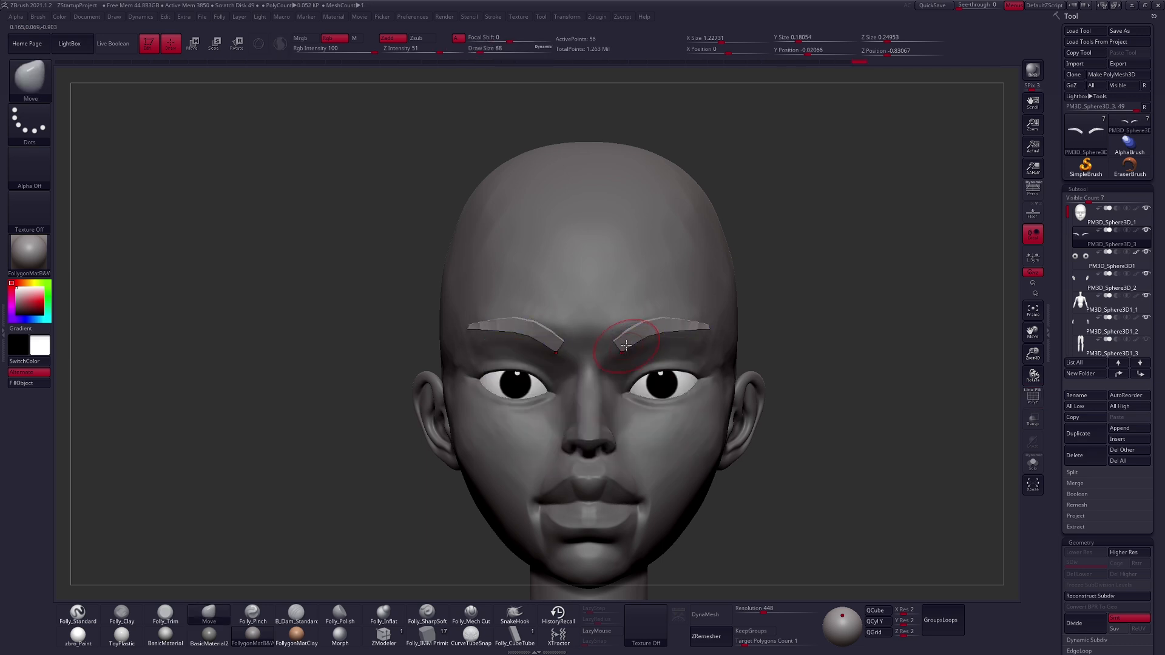
{"action": "right_click_drag", "start_coordinate": [634, 351], "coordinate": [724, 336], "text": "alt"}
{"action": "right_click_drag", "start_coordinate": [725, 336], "coordinate": [785, 326], "text": "alt"}
{"action": "key", "text": "space"}
{"action": "left_click_drag", "start_coordinate": [625, 313], "coordinate": [628, 312]}
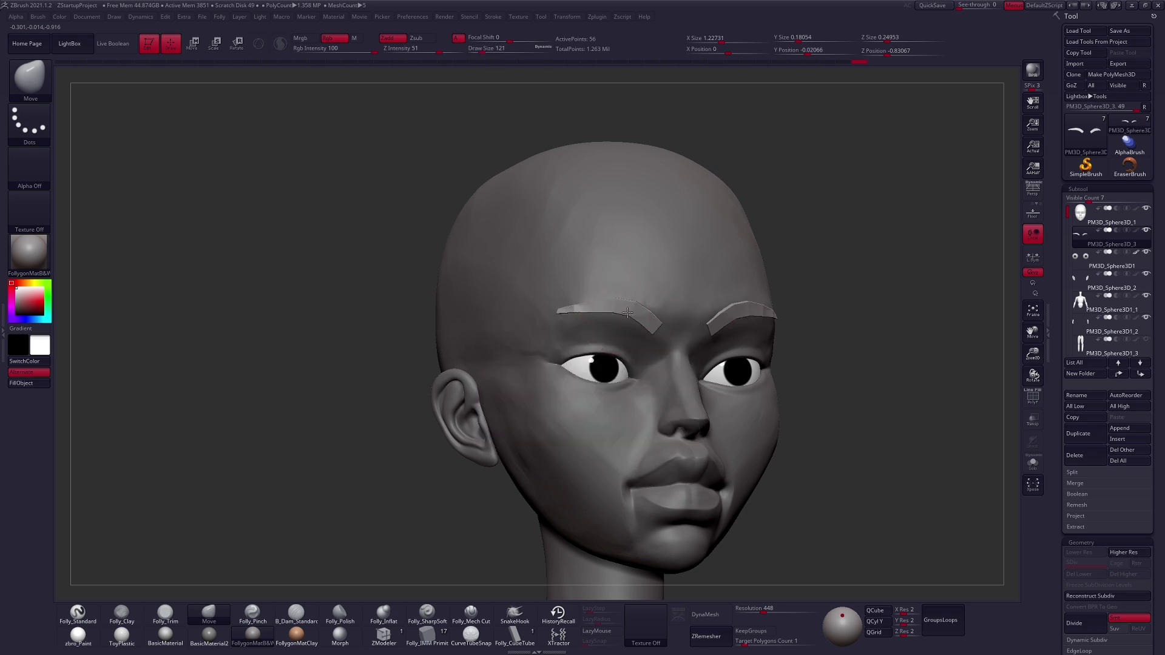
{"action": "right_click_drag", "start_coordinate": [622, 323], "coordinate": [677, 325]}
{"action": "left_click_drag", "start_coordinate": [553, 327], "coordinate": [556, 321]}
{"action": "right_click_drag", "start_coordinate": [595, 327], "coordinate": [555, 330]}
Raise the eyebrows' arch slightly with the Move brush at draw size 81
{"action": "key", "text": "space"}
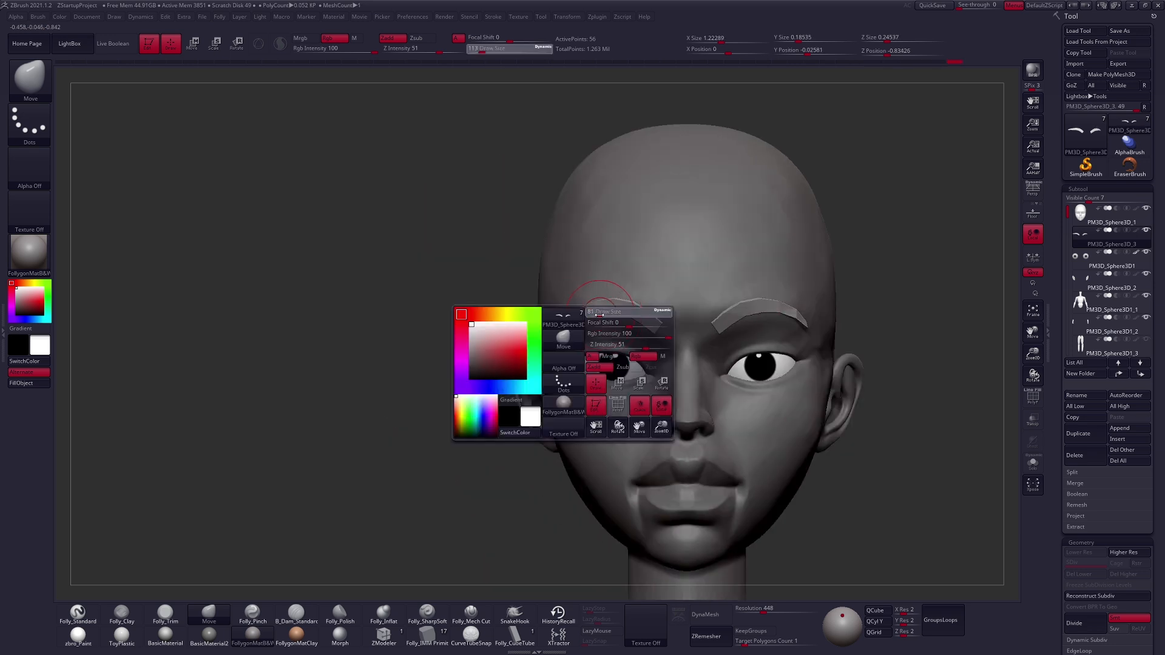
{"action": "left_click_drag", "start_coordinate": [601, 310], "coordinate": [595, 310]}
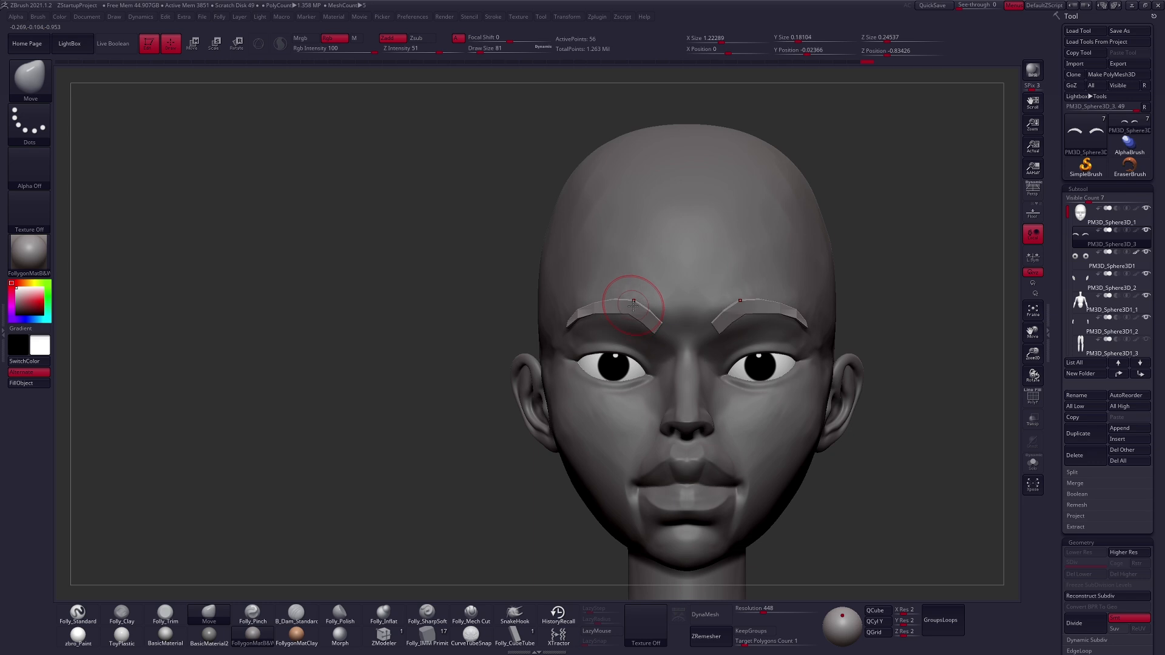
{"action": "left_click_drag", "start_coordinate": [633, 305], "coordinate": [633, 302]}
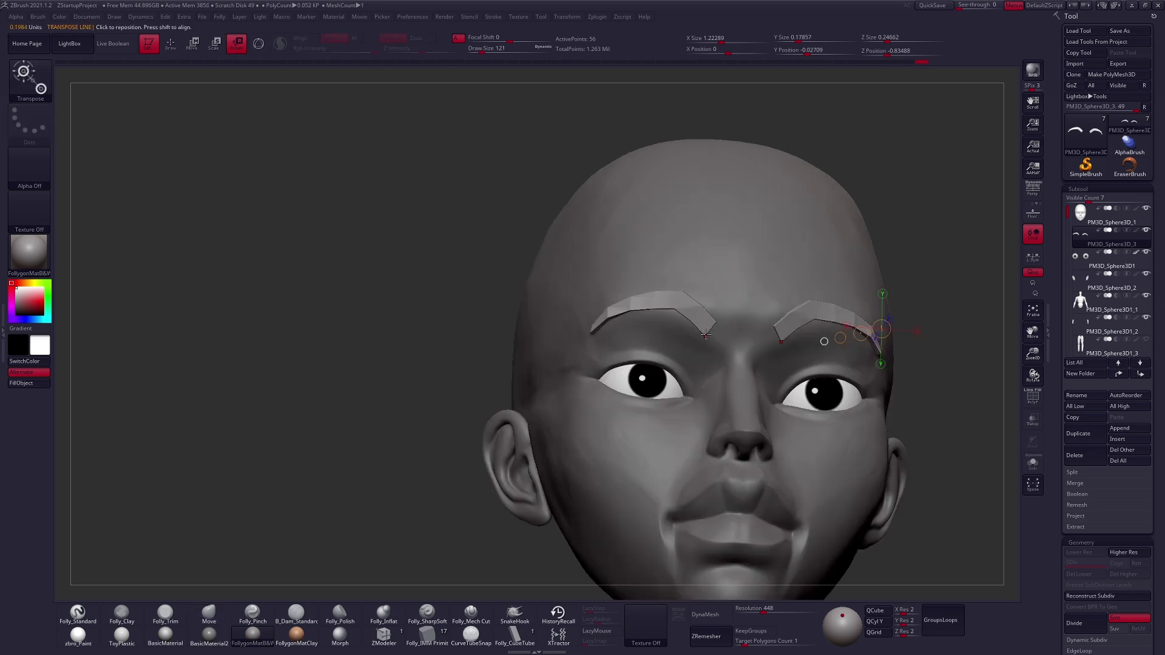
Rotate the eyebrows with a Transpose line and lift their middle with the Move brush
{"action": "left_click_drag", "start_coordinate": [705, 336], "coordinate": [734, 289]}
{"action": "key", "text": "q"}
{"action": "mouse_move", "coordinate": [586, 340]}
{"action": "right_mouse_down"}
{"action": "mouse_move", "coordinate": [639, 350]}
{"action": "mouse_move", "coordinate": [625, 344]}
{"action": "right_mouse_up"}
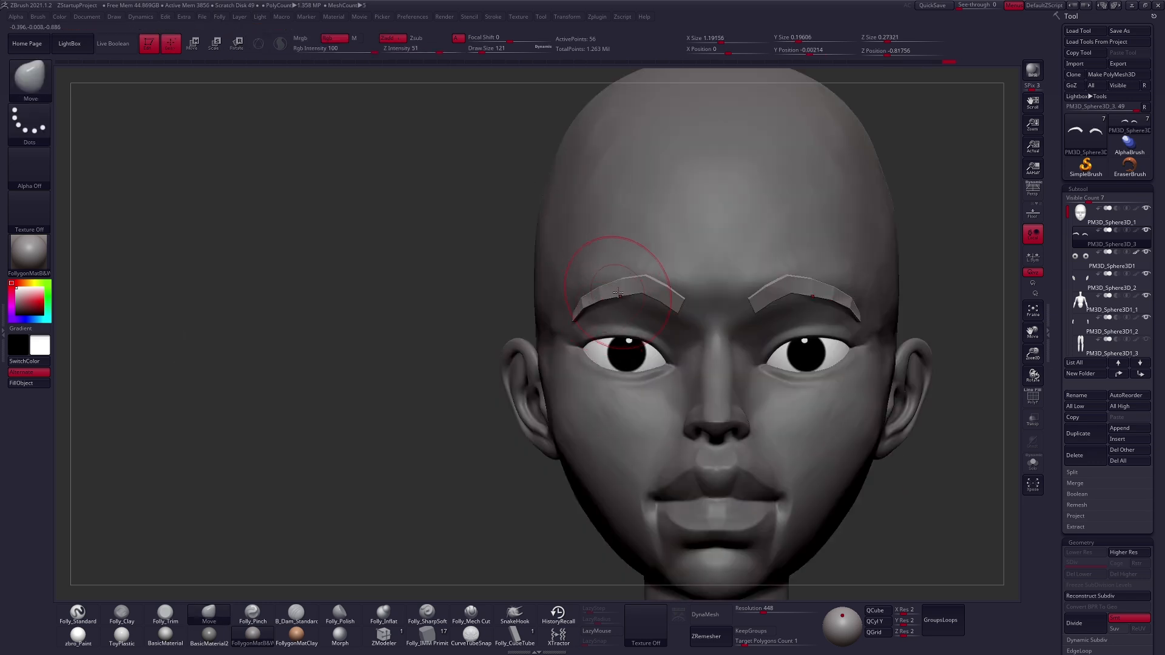
{"action": "left_click_drag", "start_coordinate": [623, 290], "coordinate": [624, 283]}
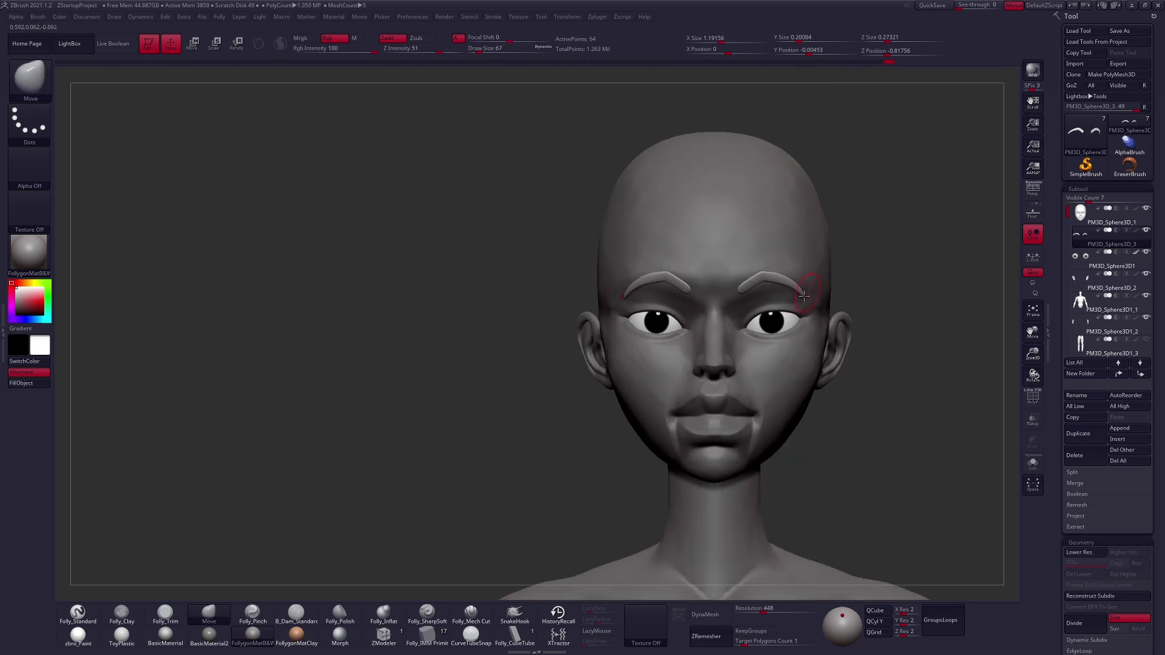
Fit the smoothed eyebrows to the forehead with the Move brush, adjusting its draw size between strokes
{"action": "key", "text": "space"}
{"action": "left_click_drag", "start_coordinate": [807, 322], "coordinate": [811, 322]}
{"action": "right_click_drag", "start_coordinate": [803, 309], "coordinate": [769, 342], "text": "alt"}
{"action": "right_click_drag", "start_coordinate": [674, 327], "coordinate": [708, 304]}
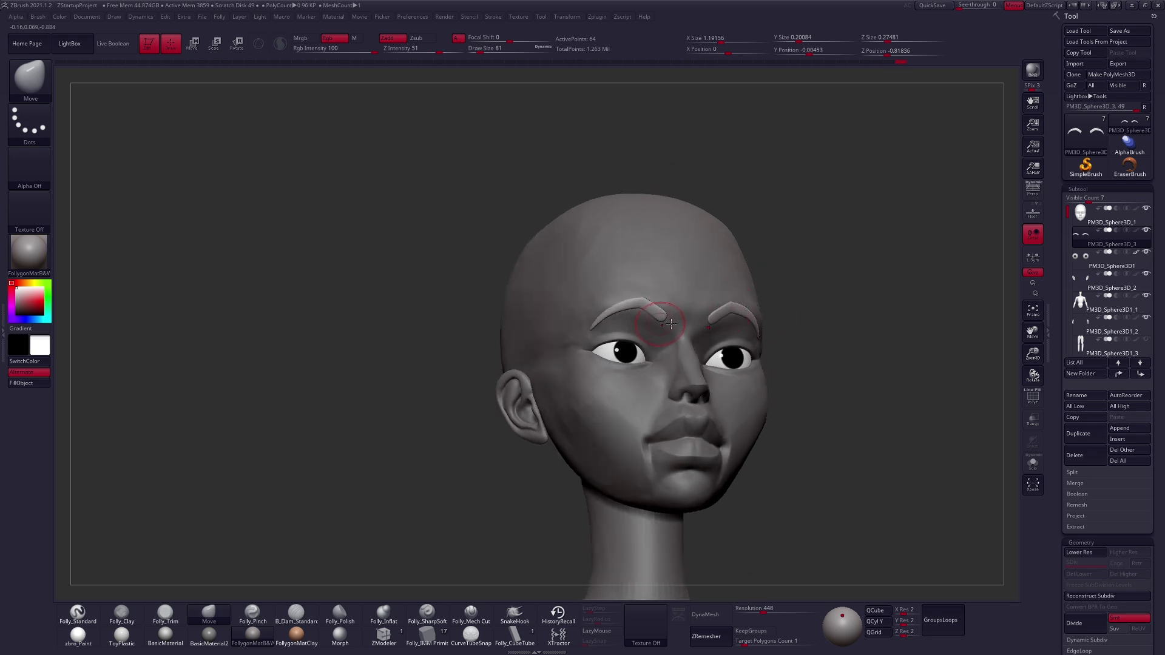
{"action": "right_click_drag", "start_coordinate": [670, 324], "coordinate": [707, 323]}
{"action": "key", "text": "space"}
{"action": "left_click_drag", "start_coordinate": [618, 323], "coordinate": [625, 322]}
{"action": "mouse_move", "coordinate": [625, 327]}
{"action": "right_mouse_down"}
{"action": "mouse_move", "coordinate": [689, 331]}
{"action": "mouse_move", "coordinate": [604, 321]}
{"action": "mouse_move", "coordinate": [612, 298]}
{"action": "mouse_move", "coordinate": [598, 299]}
{"action": "mouse_move", "coordinate": [620, 290]}
{"action": "mouse_move", "coordinate": [626, 313]}
{"action": "right_mouse_up"}
Mask part of the eyebrows and reposition them with a Transpose Move line
{"action": "key", "text": "shift+alt+s"}
{"action": "left_click_drag", "start_coordinate": [645, 252], "coordinate": [619, 364], "text": "ctrl"}
{"action": "key", "text": "w"}
{"action": "left_click_drag", "start_coordinate": [619, 307], "coordinate": [694, 307]}
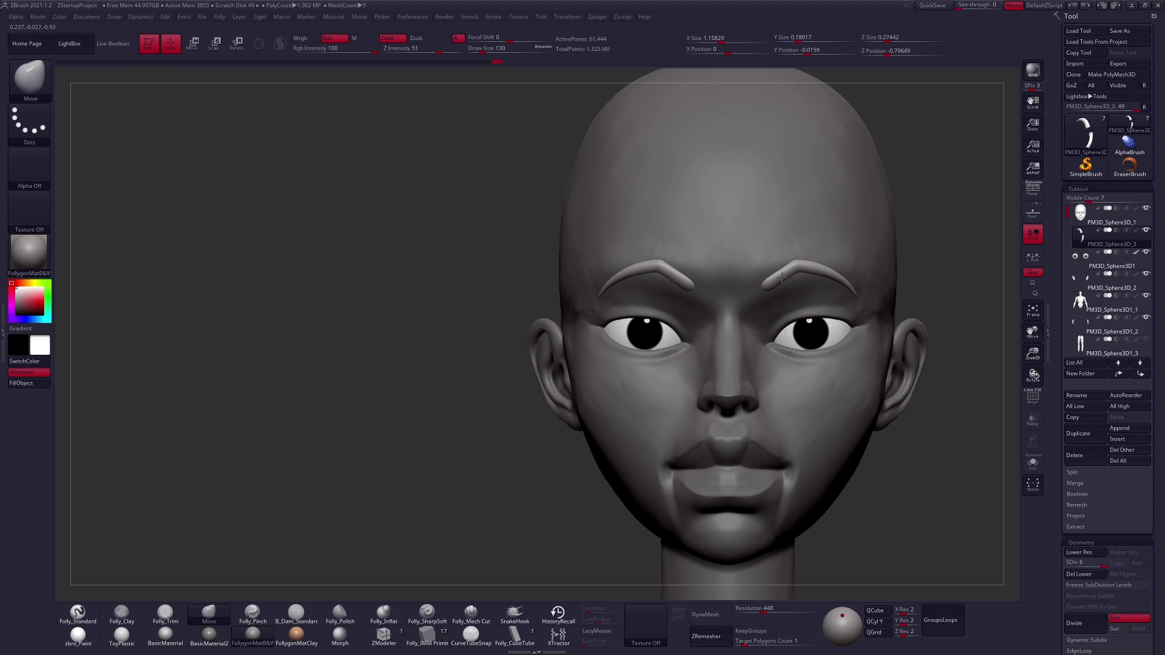
Fine-tune the eyebrows' curve with the Move brush at draw size 98, checking it from the front
{"action": "right_click_drag", "start_coordinate": [783, 294], "coordinate": [638, 278]}
{"action": "key", "text": "shift"}
{"action": "right_click_drag", "start_coordinate": [719, 287], "coordinate": [806, 260], "text": "shift"}
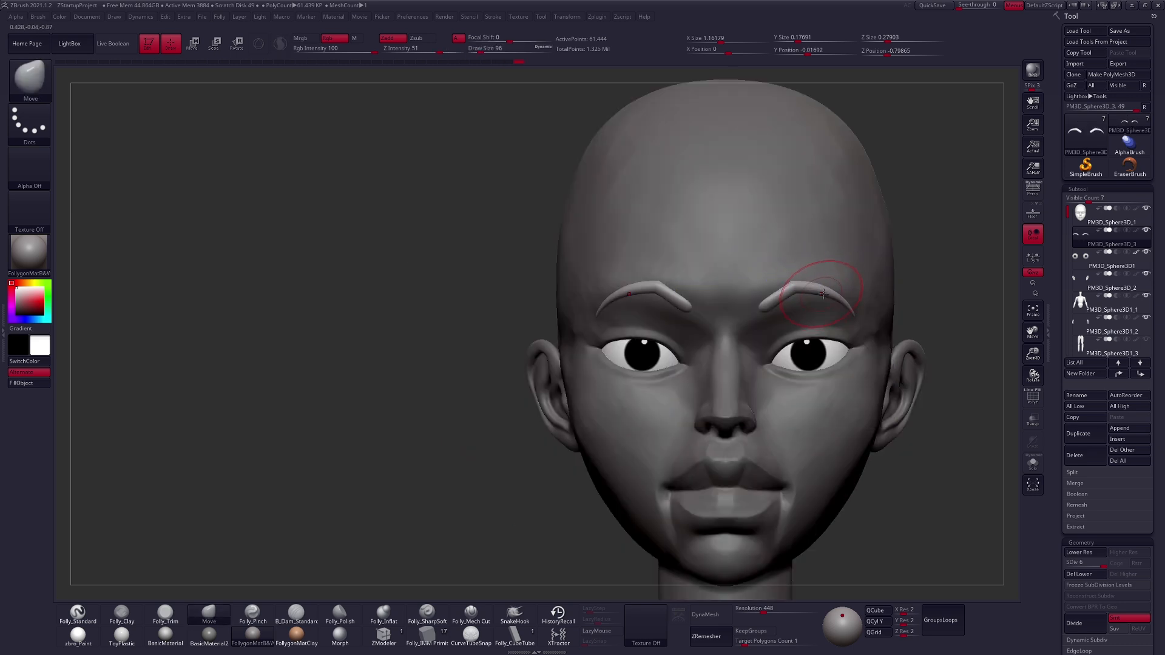
Refine the eyebrows' fit against the forehead from front and side views with the Move brush
{"action": "right_click_drag", "start_coordinate": [742, 347], "coordinate": [722, 344], "text": "alt"}
{"action": "mouse_move", "coordinate": [768, 312]}
{"action": "right_mouse_down"}
{"action": "mouse_move", "coordinate": [772, 286]}
{"action": "mouse_move", "coordinate": [762, 298]}
{"action": "mouse_move", "coordinate": [742, 292]}
{"action": "mouse_move", "coordinate": [737, 307]}
{"action": "right_mouse_up"}
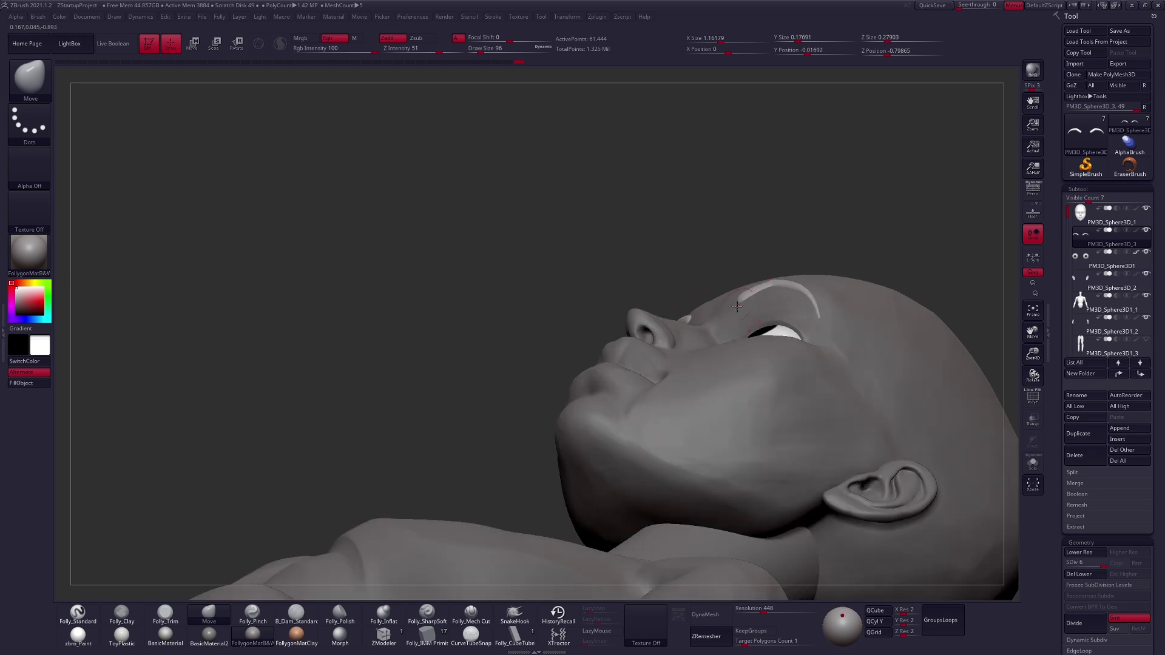
{"action": "mouse_move", "coordinate": [822, 316]}
{"action": "right_mouse_down"}
{"action": "mouse_move", "coordinate": [827, 380]}
{"action": "mouse_move", "coordinate": [903, 334]}
{"action": "mouse_move", "coordinate": [853, 323]}
{"action": "right_mouse_up"}
{"action": "key", "text": "space"}
{"action": "left_click_drag", "start_coordinate": [754, 295], "coordinate": [760, 284]}
{"action": "right_click_drag", "start_coordinate": [767, 297], "coordinate": [738, 292]}
Fill the eyebrows with black using the zbro_Paint material, and switch back to the grey sculpting material
{"action": "left_click", "coordinate": [77, 614]}
{"action": "left_click", "coordinate": [78, 636]}
{"action": "left_click", "coordinate": [25, 362]}
{"action": "left_click", "coordinate": [22, 384]}
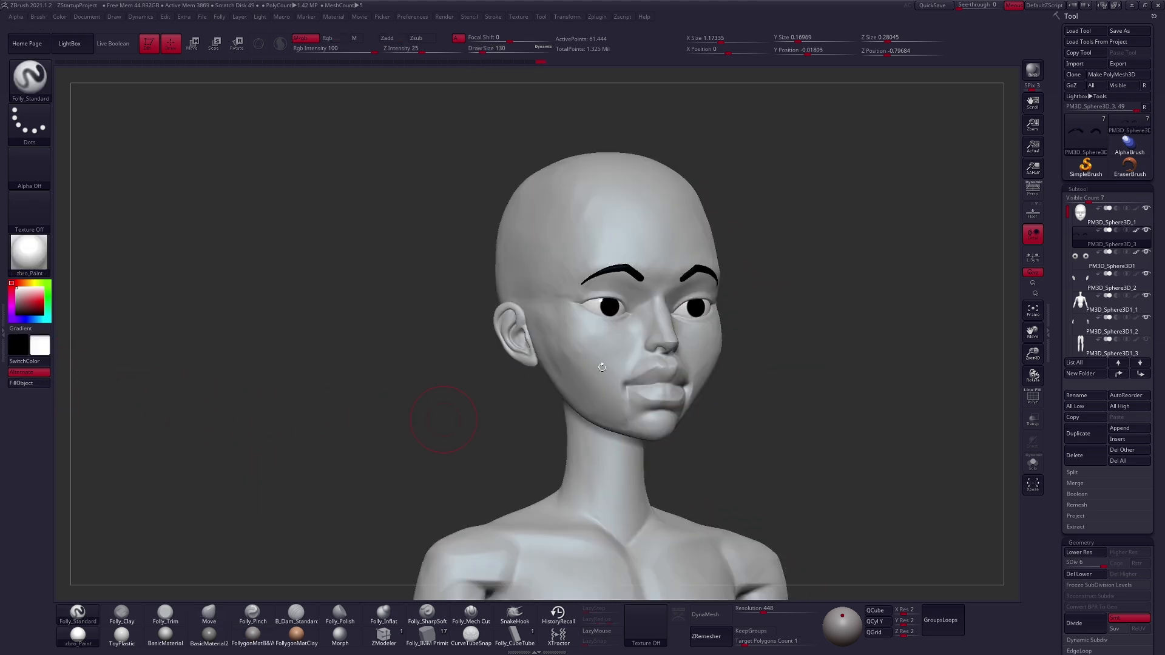
{"action": "left_click", "coordinate": [252, 634]}
Reshape the black eyebrows at lower subdivision levels with the Move brush at draw size 130 and return to the highest level
{"action": "right_click_drag", "start_coordinate": [791, 317], "coordinate": [752, 310]}
{"action": "left_click_drag", "start_coordinate": [583, 258], "coordinate": [573, 260]}
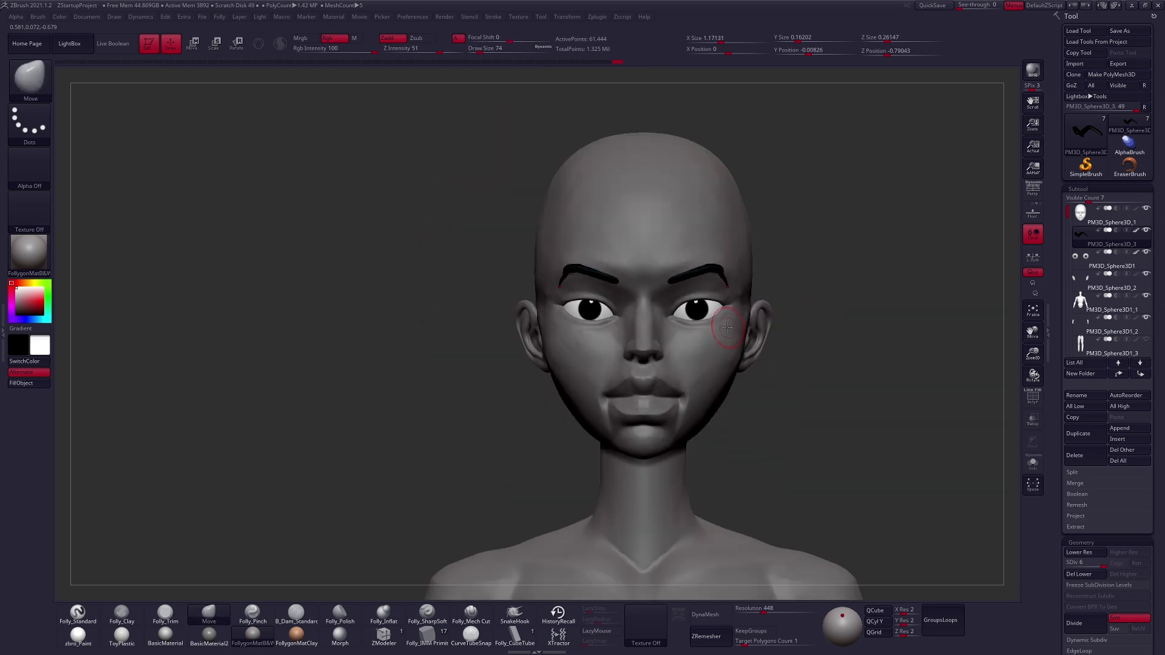
{"action": "key", "text": "shift"}
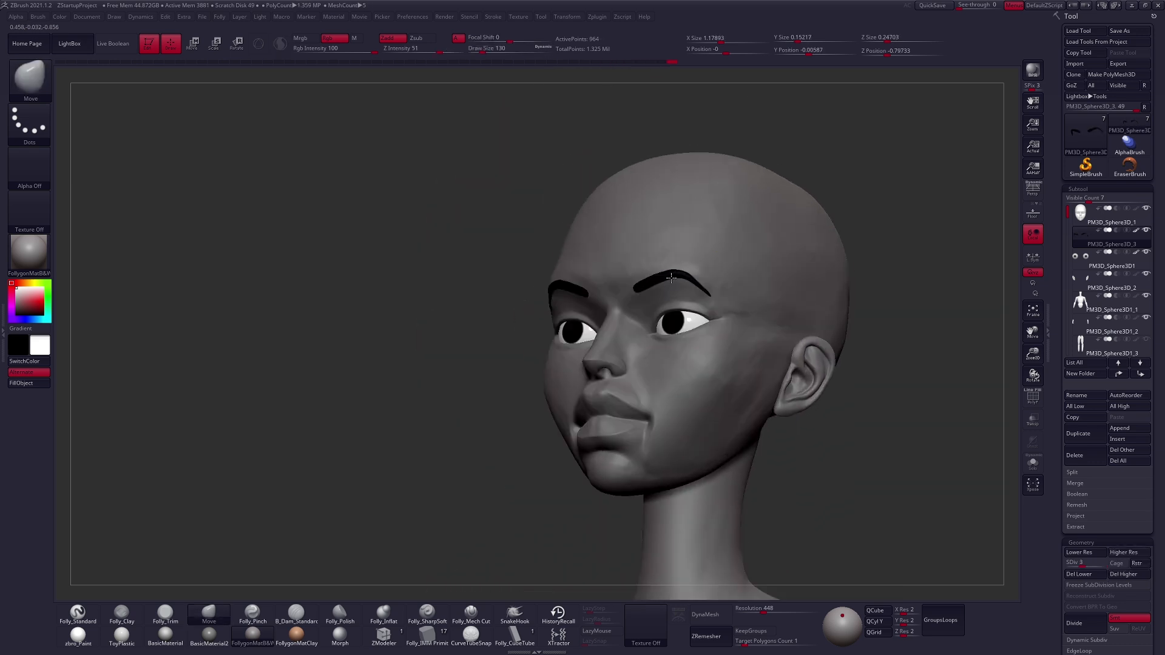
{"action": "left_click_drag", "start_coordinate": [716, 331], "coordinate": [768, 331]}
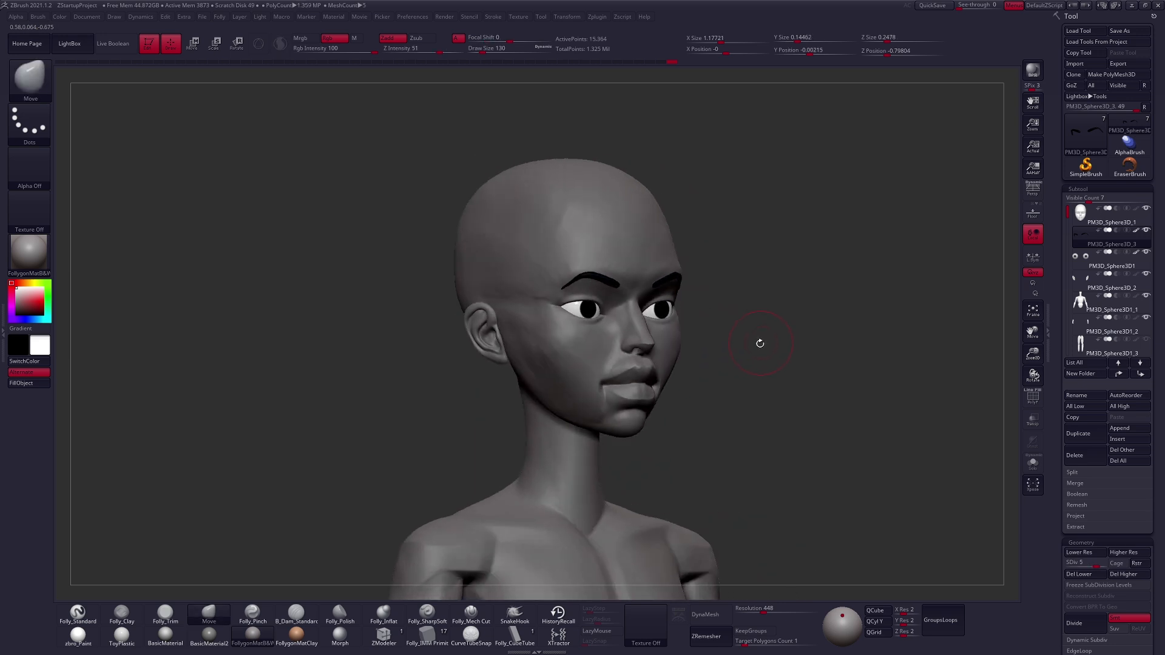
{"action": "key", "text": "d"}
{"action": "mouse_move", "coordinate": [757, 351]}
{"action": "left_mouse_down", "text": "shift"}
{"action": "mouse_move", "coordinate": [742, 349]}
{"action": "mouse_move", "coordinate": [799, 385]}
{"action": "mouse_move", "coordinate": [770, 361]}
{"action": "left_mouse_up", "text": "shift"}
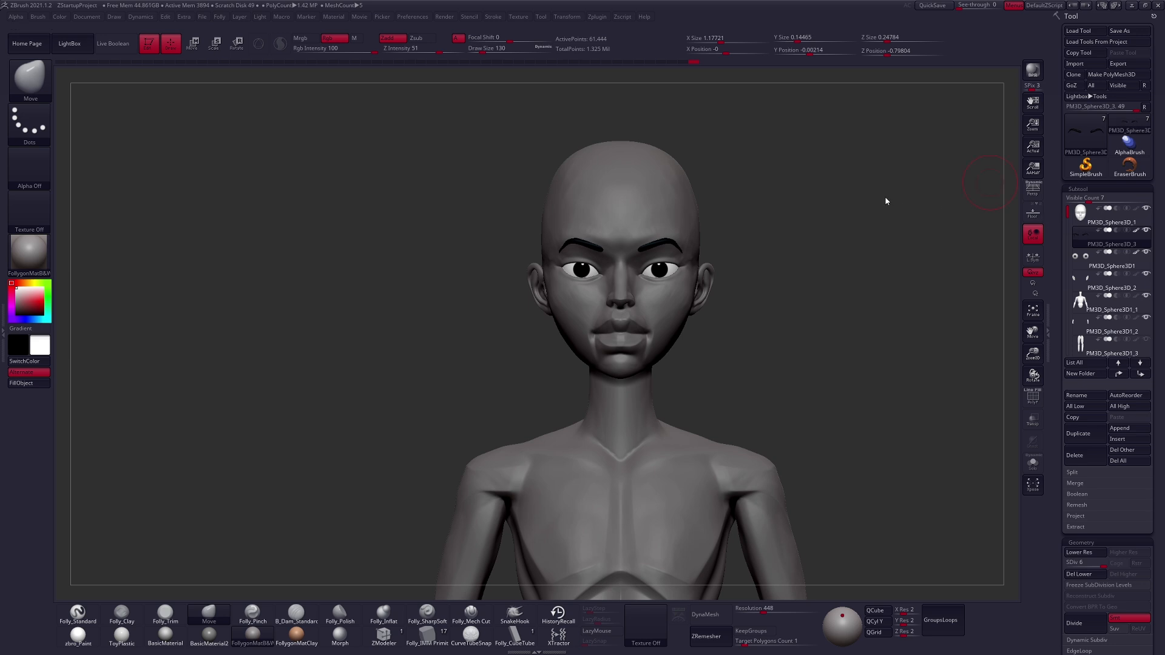
Select the torso subtool and adjust the shoulder and neck area with the Move brush at draw size 279
{"action": "left_click_drag", "start_coordinate": [874, 206], "coordinate": [876, 374]}
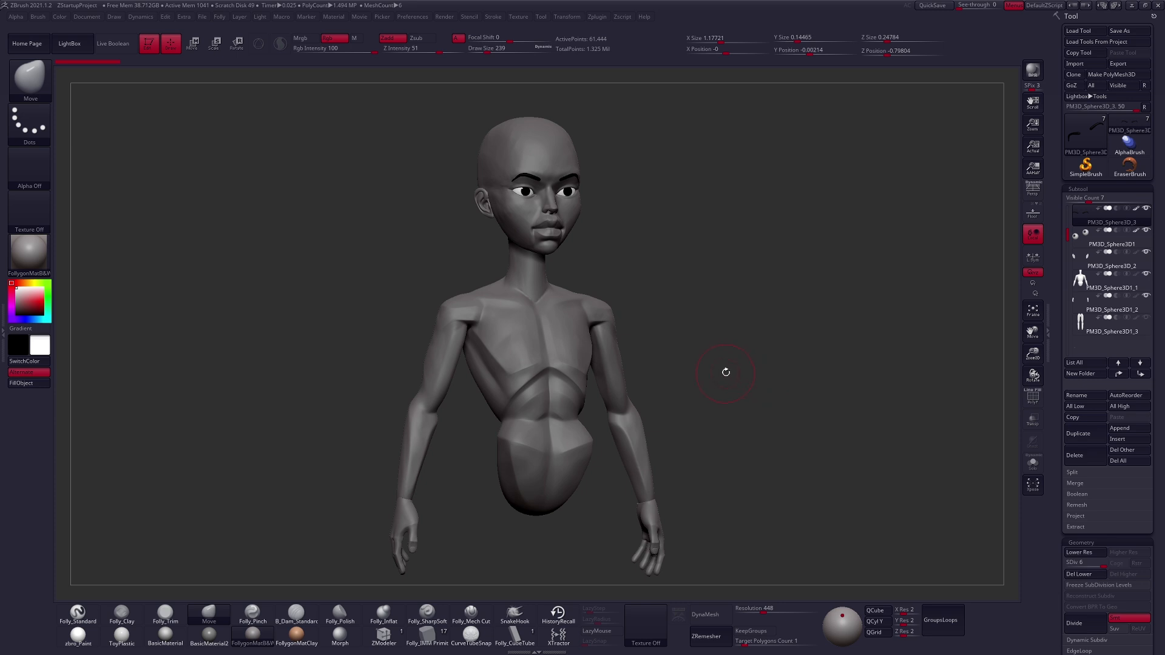
{"action": "left_click_drag", "start_coordinate": [731, 398], "coordinate": [697, 395]}
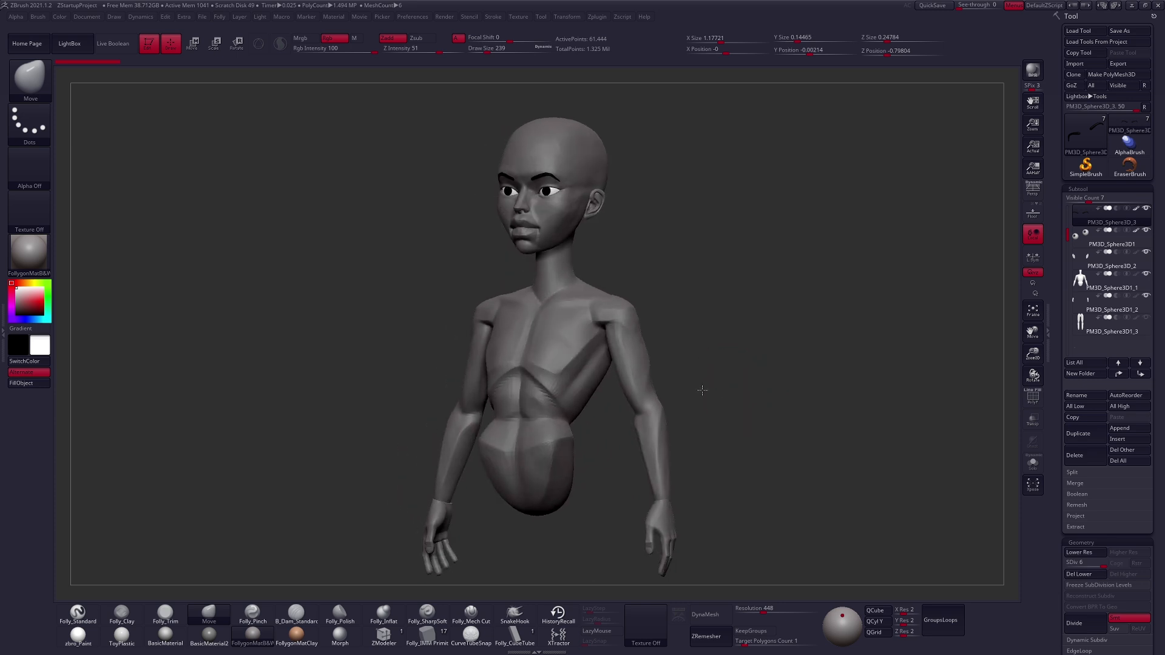
{"action": "left_click", "coordinate": [567, 306], "text": "alt"}
{"action": "right_click_drag", "start_coordinate": [572, 293], "coordinate": [586, 314], "text": "shift"}
{"action": "key", "text": "space"}
{"action": "mouse_move", "coordinate": [630, 268]}
{"action": "left_mouse_down"}
{"action": "mouse_move", "coordinate": [616, 278]}
{"action": "mouse_move", "coordinate": [627, 289]}
{"action": "left_mouse_up"}
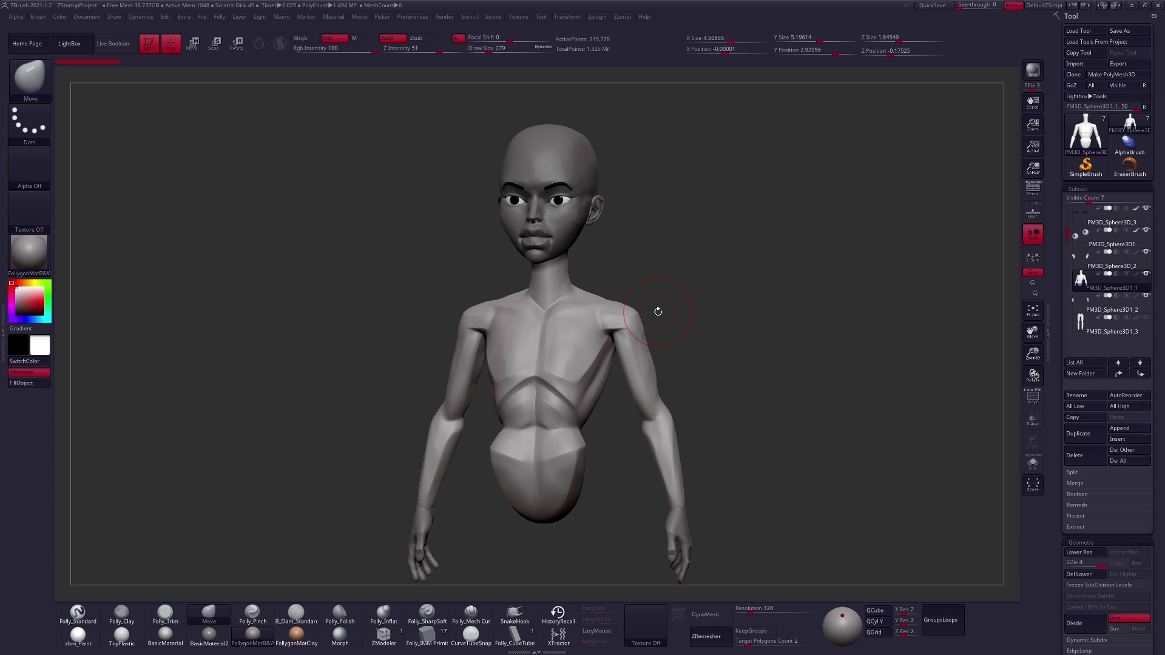
{"action": "mouse_move", "coordinate": [678, 267]}
{"action": "left_mouse_down"}
{"action": "mouse_move", "coordinate": [725, 271]}
{"action": "mouse_move", "coordinate": [700, 265]}
{"action": "mouse_move", "coordinate": [728, 383]}
{"action": "mouse_move", "coordinate": [712, 367]}
{"action": "left_mouse_up"}
Select the head subtool and duplicate it
{"action": "left_click", "coordinate": [573, 169], "text": "alt"}
{"action": "left_click_drag", "start_coordinate": [602, 177], "coordinate": [637, 198]}
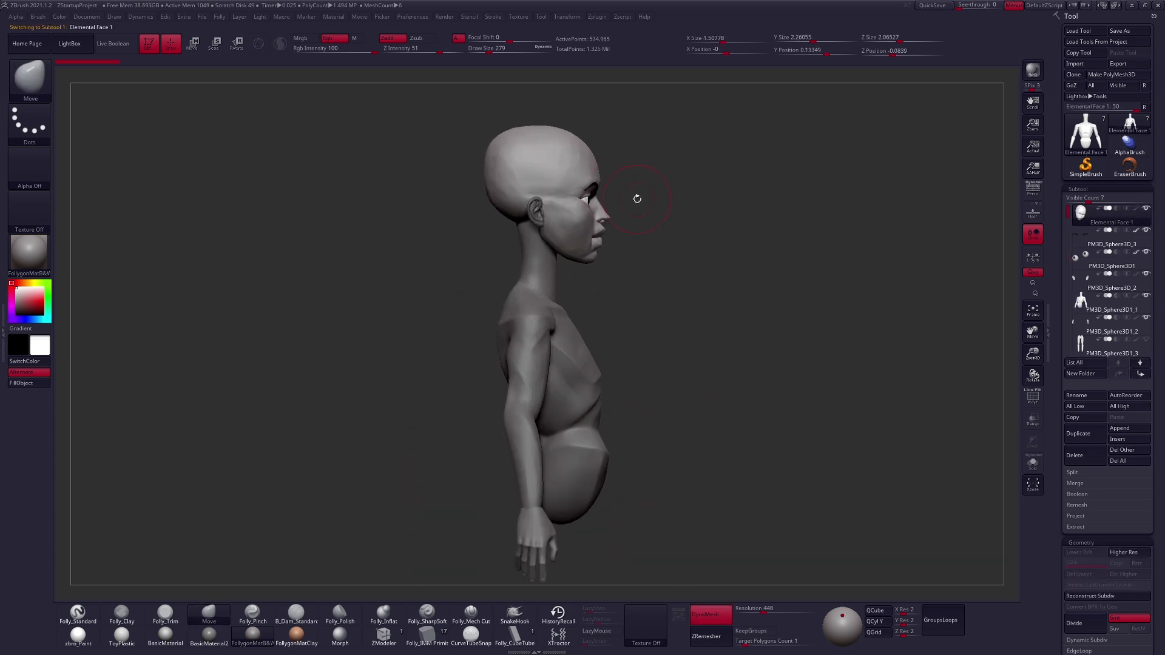
{"action": "left_click", "coordinate": [1084, 434]}
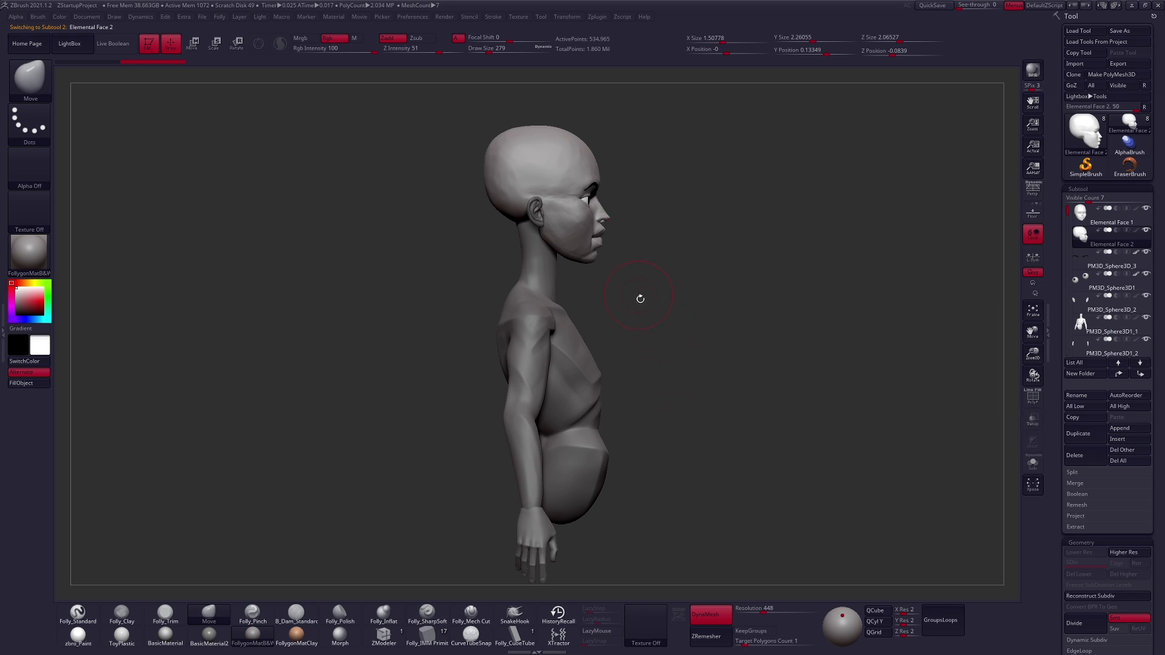
Lasso-select the skull area above the brows on the duplicated head and assign it its own polygroup
{"action": "left_click_drag", "start_coordinate": [638, 293], "coordinate": [644, 319]}
{"action": "right_click_drag", "start_coordinate": [582, 192], "coordinate": [601, 330], "text": "alt"}
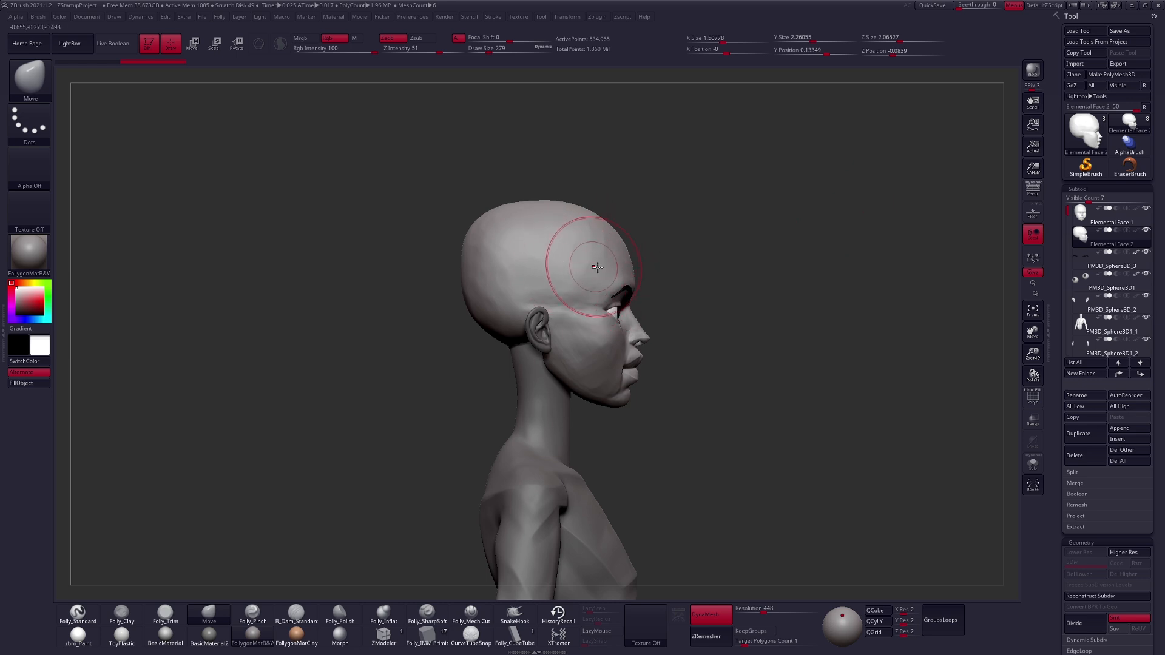
{"action": "key", "text": "shift"}
{"action": "key", "text": "ctrl+shift"}
{"action": "mouse_move", "coordinate": [645, 278]}
{"action": "left_mouse_down", "text": "ctrl+shift"}
{"action": "mouse_move", "coordinate": [463, 345]}
{"action": "mouse_move", "coordinate": [429, 226]}
{"action": "mouse_move", "coordinate": [681, 258]}
{"action": "left_mouse_up", "text": "ctrl+shift"}
{"action": "right_click_drag", "start_coordinate": [754, 409], "coordinate": [680, 416], "text": "shift"}
{"action": "key", "text": "shift+f"}
{"action": "key", "text": "ctrl+w"}
{"action": "key", "text": "shift+f"}
{"action": "right_click_drag", "start_coordinate": [664, 277], "coordinate": [746, 280]}
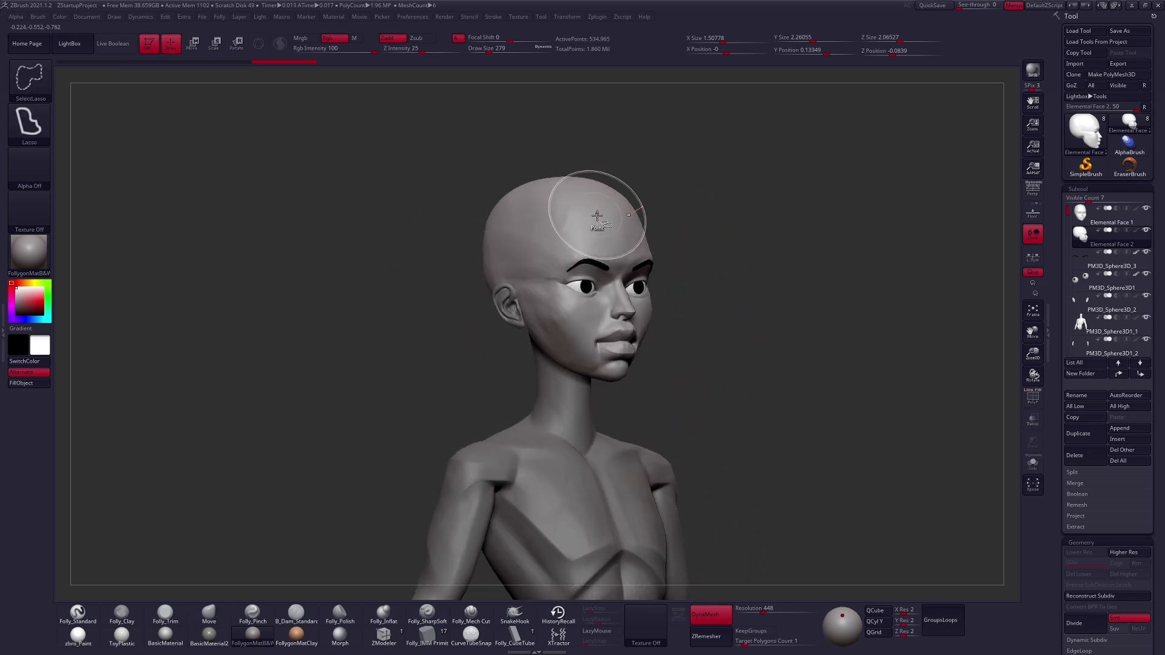
Isolate the skullcap polygroup on the duplicate and delete the hidden rest of the head
{"action": "left_click", "coordinate": [599, 222], "text": "ctrl+shift"}
{"action": "key", "text": "2"}
{"action": "left_click", "coordinate": [639, 238]}
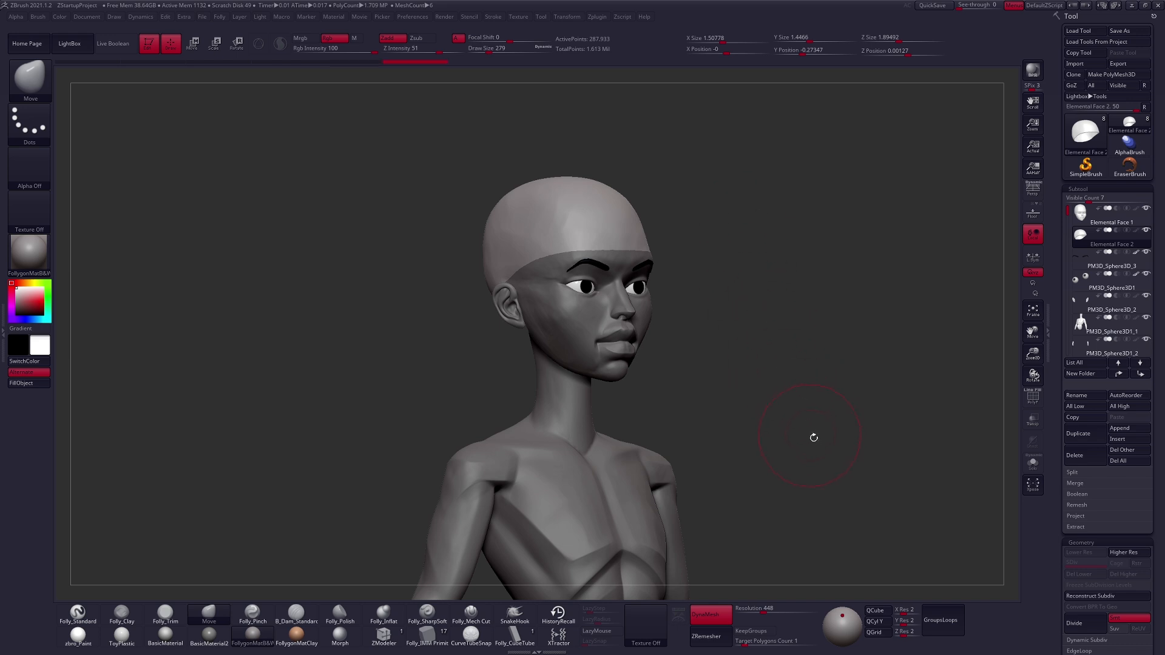
Scale the skullcap up slightly with a Transpose line drawn from the forehead, and return to the Move brush
{"action": "right_click_drag", "start_coordinate": [814, 438], "coordinate": [838, 443], "text": "shift"}
{"action": "right_click_drag", "start_coordinate": [694, 357], "coordinate": [761, 379], "text": "alt"}
{"action": "key", "text": "space"}
{"action": "left_click_drag", "start_coordinate": [664, 271], "coordinate": [729, 340]}
{"action": "key", "text": "w"}
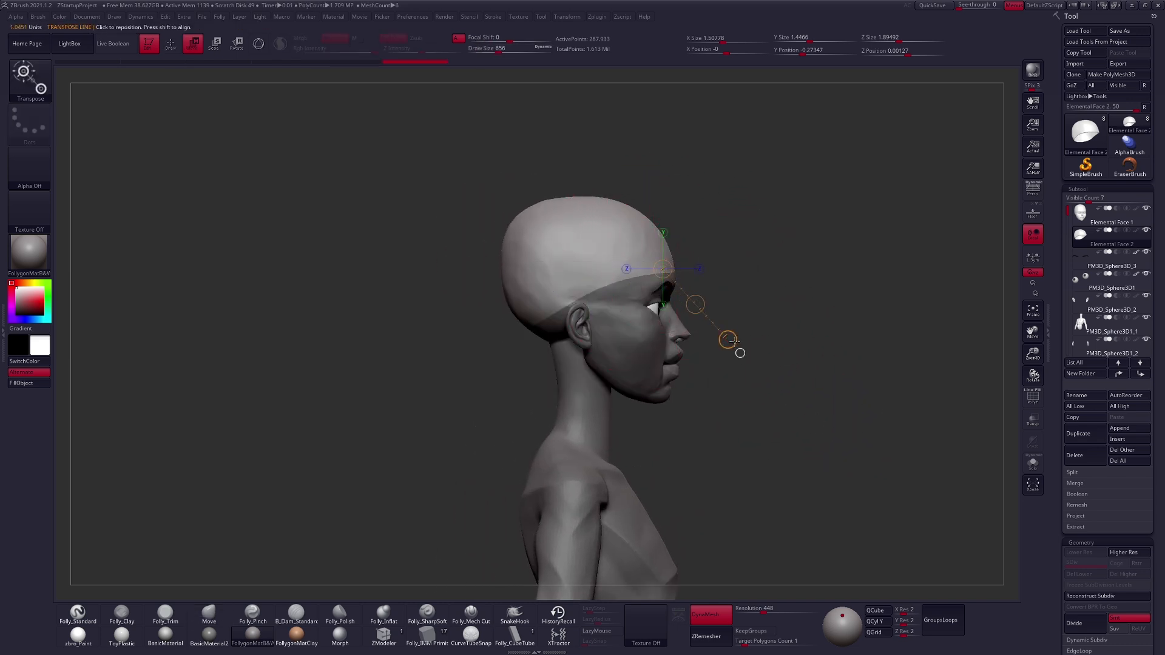
{"action": "key", "text": "q"}
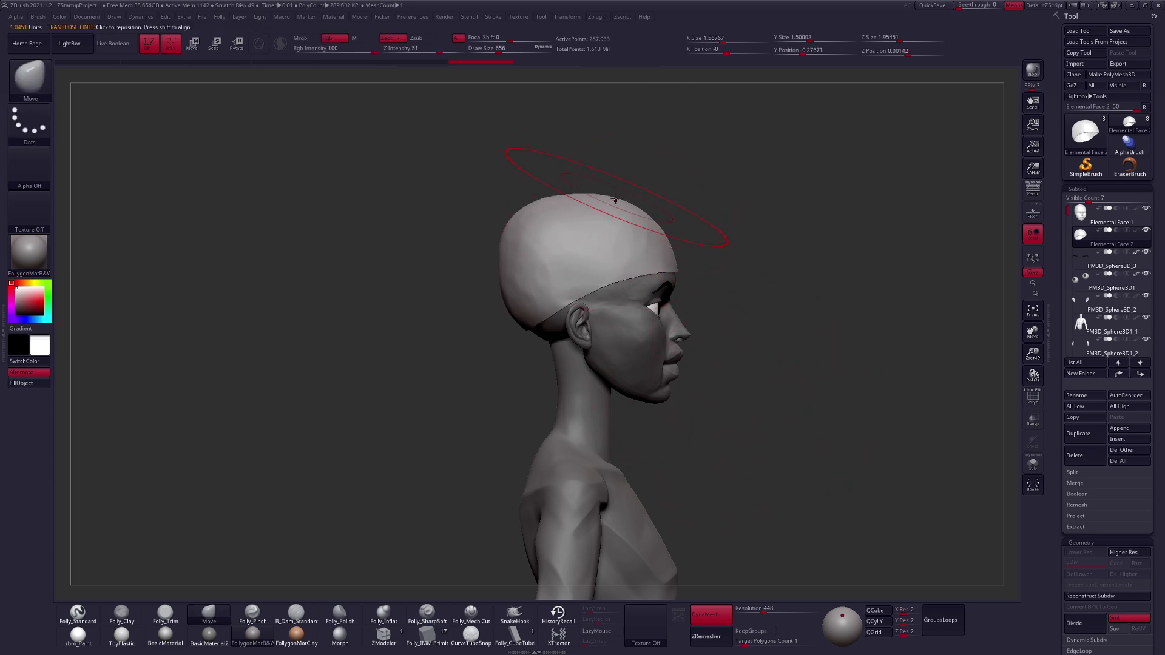
Combine the whole skullcap into a single polygroup with polyframe shown, and retopologize it with ZRemesher
{"action": "key", "text": "ctrl+shift"}
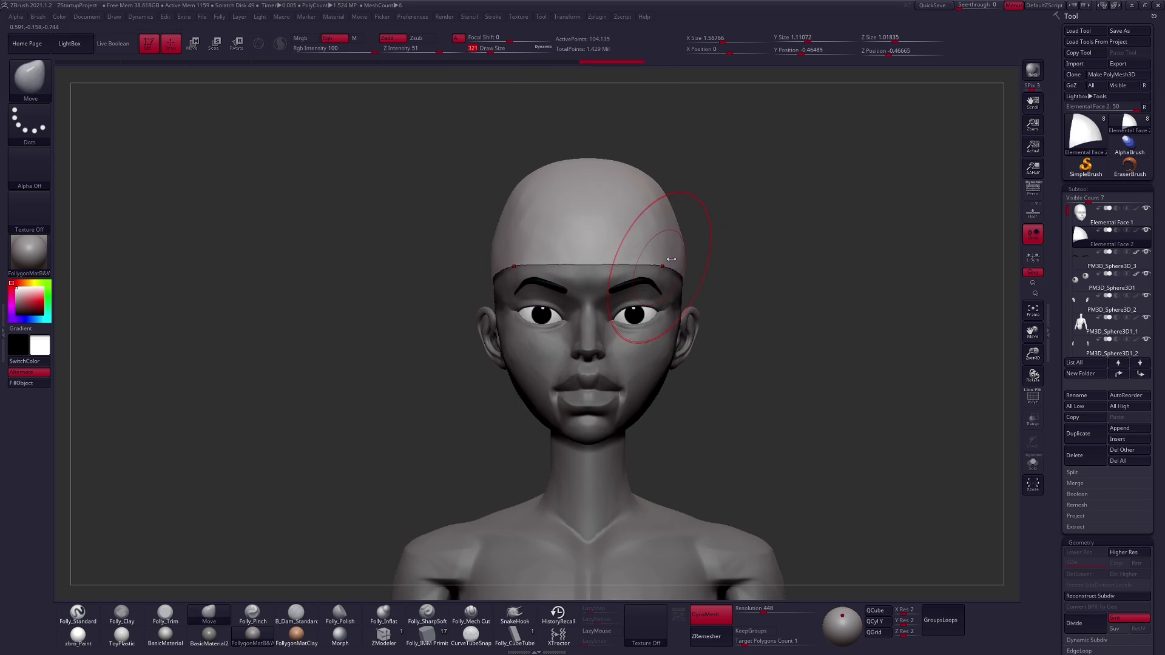
{"action": "mouse_move", "coordinate": [813, 421]}
{"action": "left_mouse_down"}
{"action": "mouse_move", "coordinate": [757, 421]}
{"action": "mouse_move", "coordinate": [772, 398]}
{"action": "mouse_move", "coordinate": [702, 437]}
{"action": "mouse_move", "coordinate": [716, 424]}
{"action": "mouse_move", "coordinate": [697, 364]}
{"action": "left_mouse_up"}
{"action": "left_click_drag", "start_coordinate": [745, 422], "coordinate": [683, 413]}
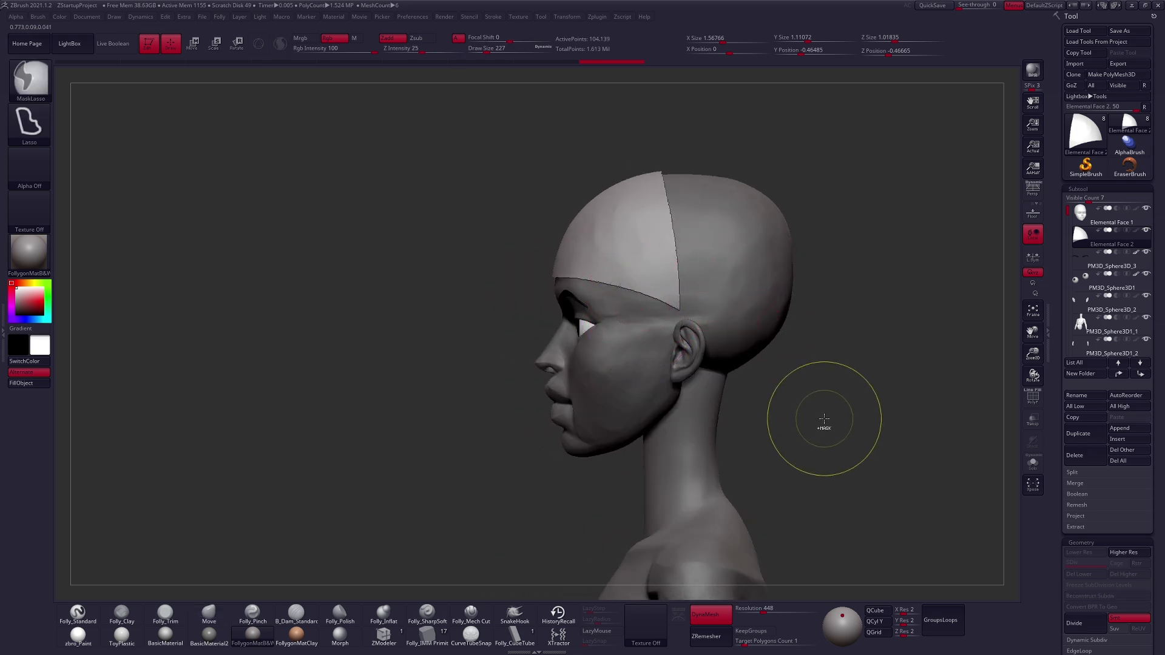
{"action": "key", "text": "shift+f"}
{"action": "key", "text": "ctrl+w"}
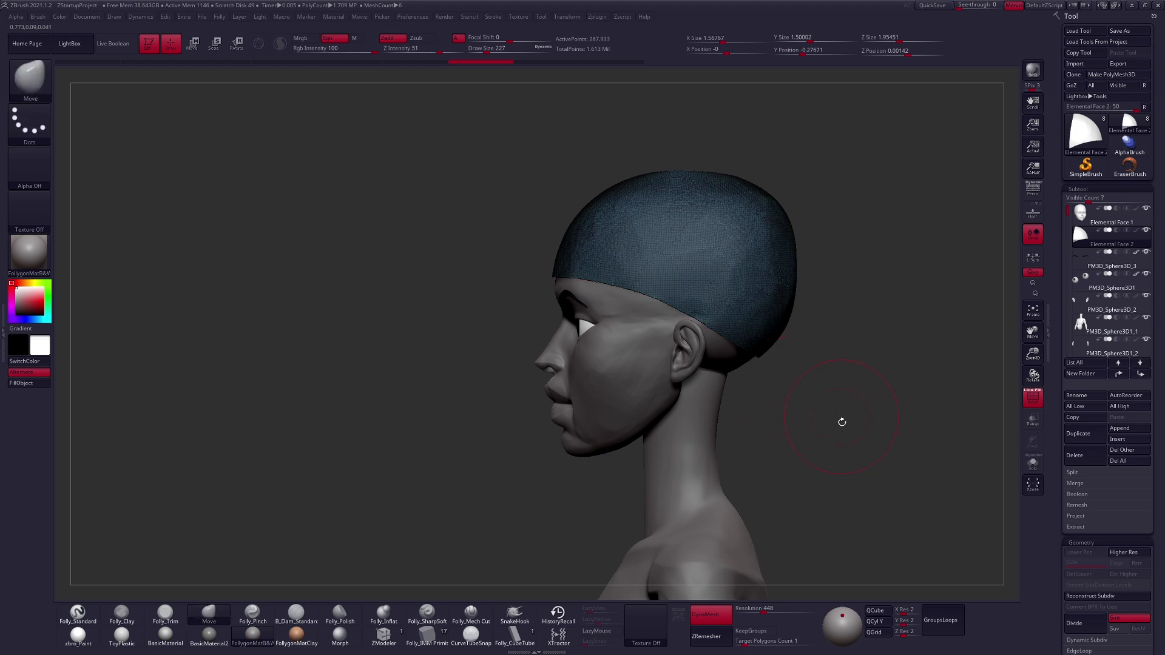
{"action": "left_click_drag", "start_coordinate": [840, 417], "coordinate": [791, 428], "text": "alt"}
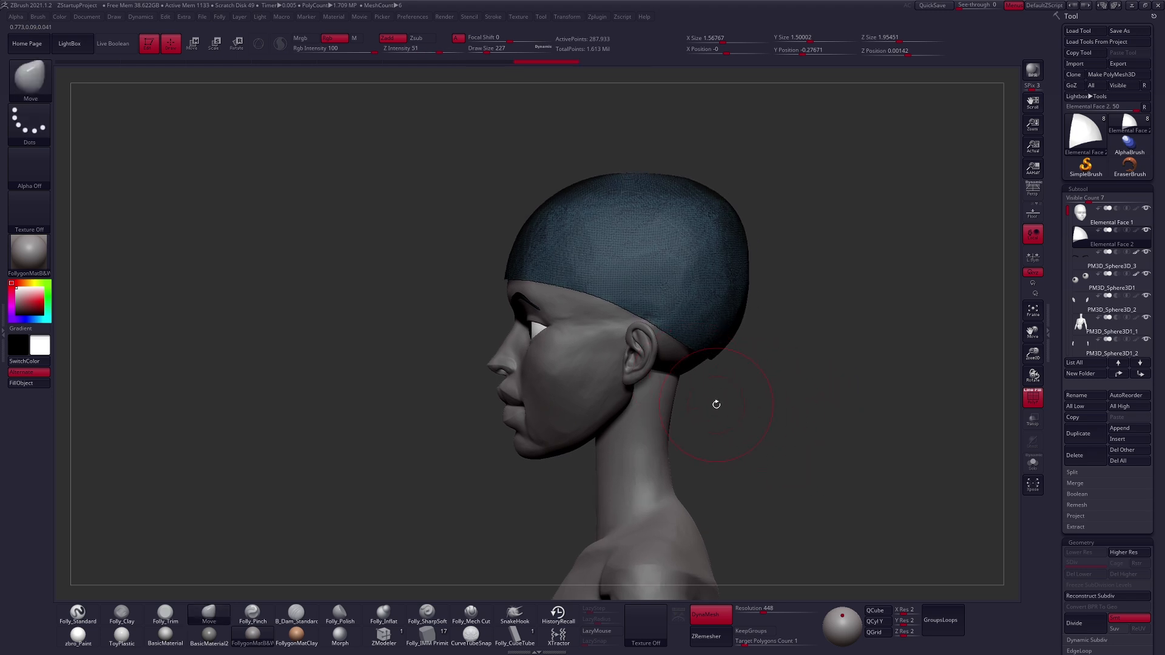
{"action": "left_click", "coordinate": [728, 635]}
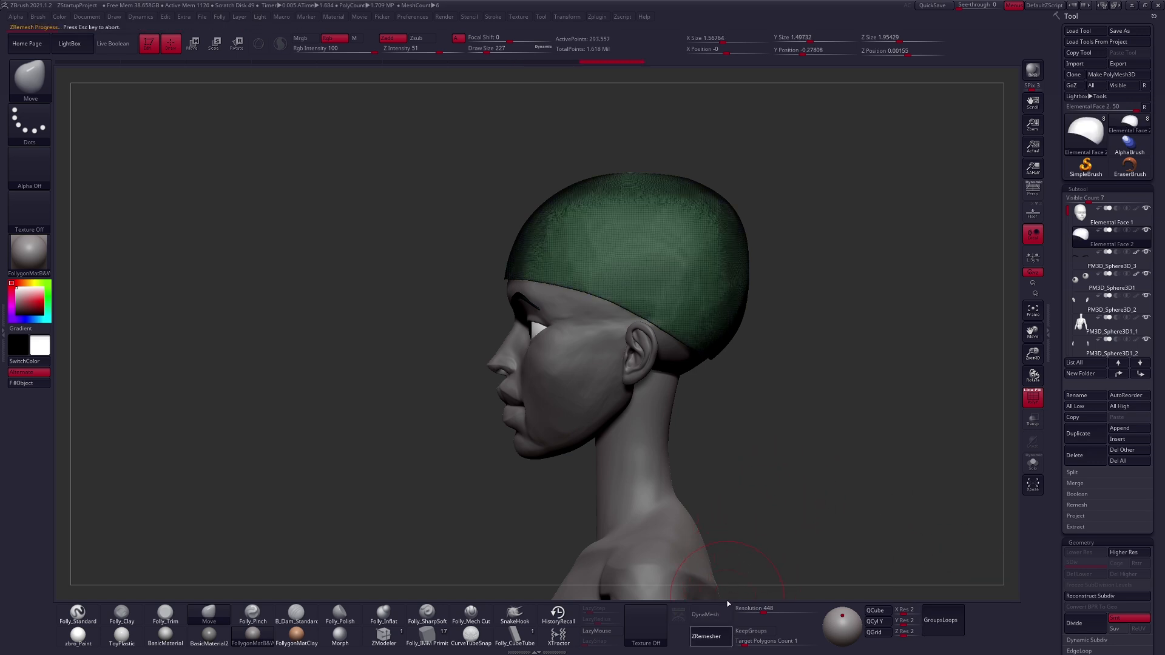
Pull the middle of the remeshed cap's front edge down over the forehead with the Move brush at draw size 447
{"action": "left_click_drag", "start_coordinate": [720, 376], "coordinate": [723, 359], "text": "shift"}
{"action": "key", "text": "space"}
{"action": "left_click_drag", "start_coordinate": [530, 275], "coordinate": [538, 275]}
{"action": "mouse_move", "coordinate": [574, 310]}
{"action": "right_mouse_down", "text": "alt"}
{"action": "mouse_move", "coordinate": [617, 338]}
{"action": "mouse_move", "coordinate": [583, 336]}
{"action": "right_mouse_up", "text": "alt"}
{"action": "key", "text": "shift+f"}
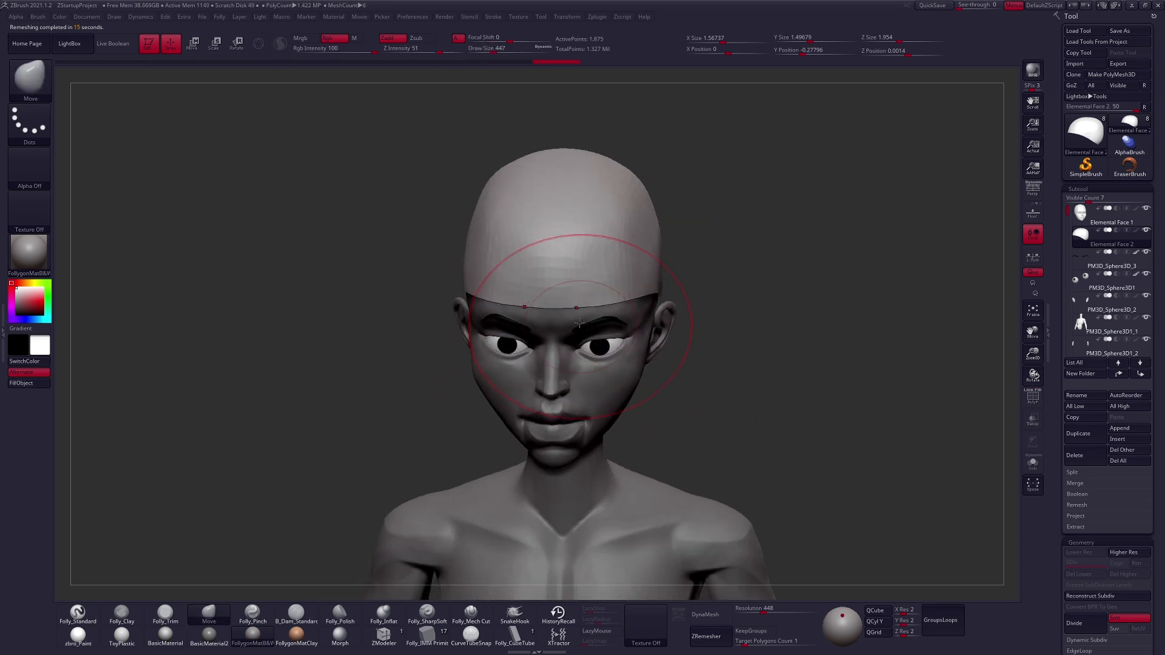
{"action": "left_click_drag", "start_coordinate": [581, 315], "coordinate": [584, 324]}
{"action": "key", "text": "ctrl+shift+f"}
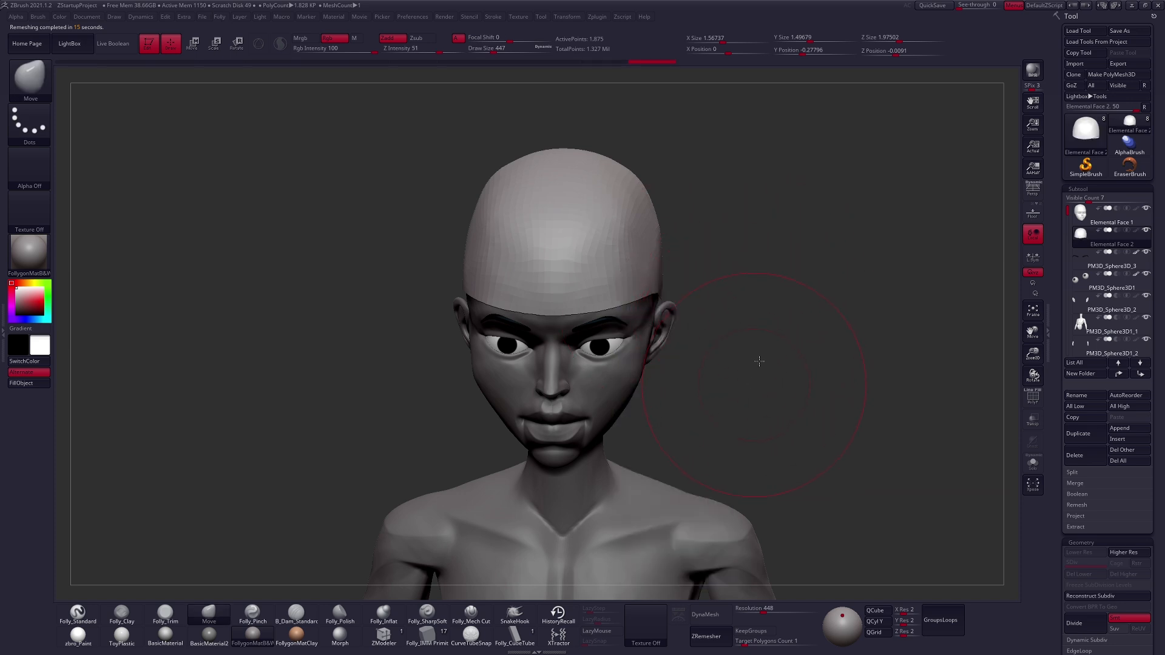
Shape the cap's front edge and sides from front and profile with the Move brush at draw size 397
{"action": "right_click_drag", "start_coordinate": [759, 361], "coordinate": [761, 334], "text": "shift"}
{"action": "left_click_drag", "start_coordinate": [595, 333], "coordinate": [586, 322]}
{"action": "key", "text": "space"}
{"action": "right_click_drag", "start_coordinate": [602, 319], "coordinate": [776, 291]}
{"action": "key", "text": "space"}
{"action": "left_click_drag", "start_coordinate": [594, 311], "coordinate": [601, 311]}
{"action": "right_click_drag", "start_coordinate": [598, 308], "coordinate": [628, 308]}
{"action": "mouse_move", "coordinate": [590, 321]}
{"action": "left_mouse_down"}
{"action": "mouse_move", "coordinate": [512, 338]}
{"action": "mouse_move", "coordinate": [540, 322]}
{"action": "left_mouse_up"}
{"action": "right_click_drag", "start_coordinate": [753, 305], "coordinate": [585, 313]}
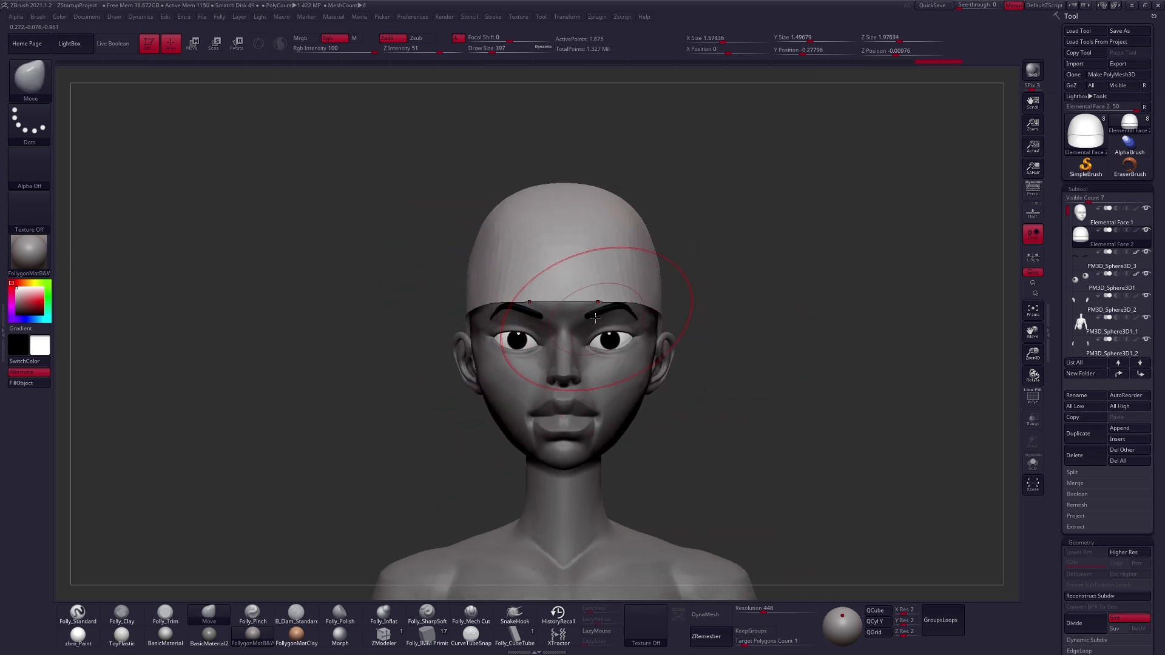
{"action": "left_click_drag", "start_coordinate": [605, 322], "coordinate": [598, 323]}
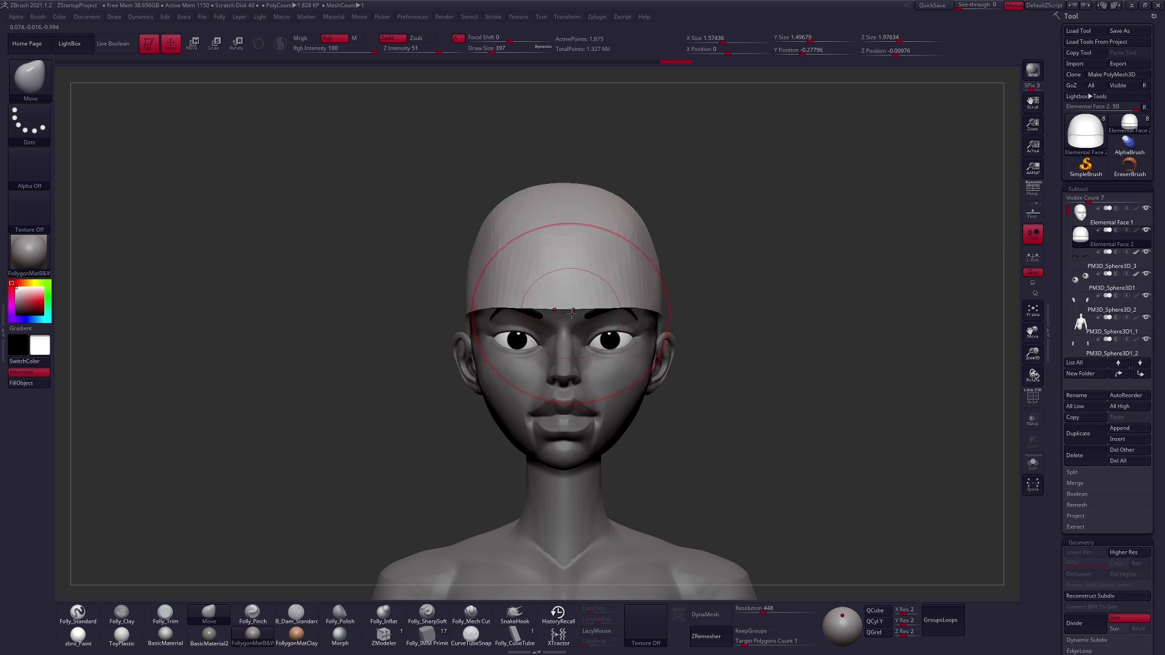
{"action": "right_click_drag", "start_coordinate": [634, 321], "coordinate": [666, 332]}
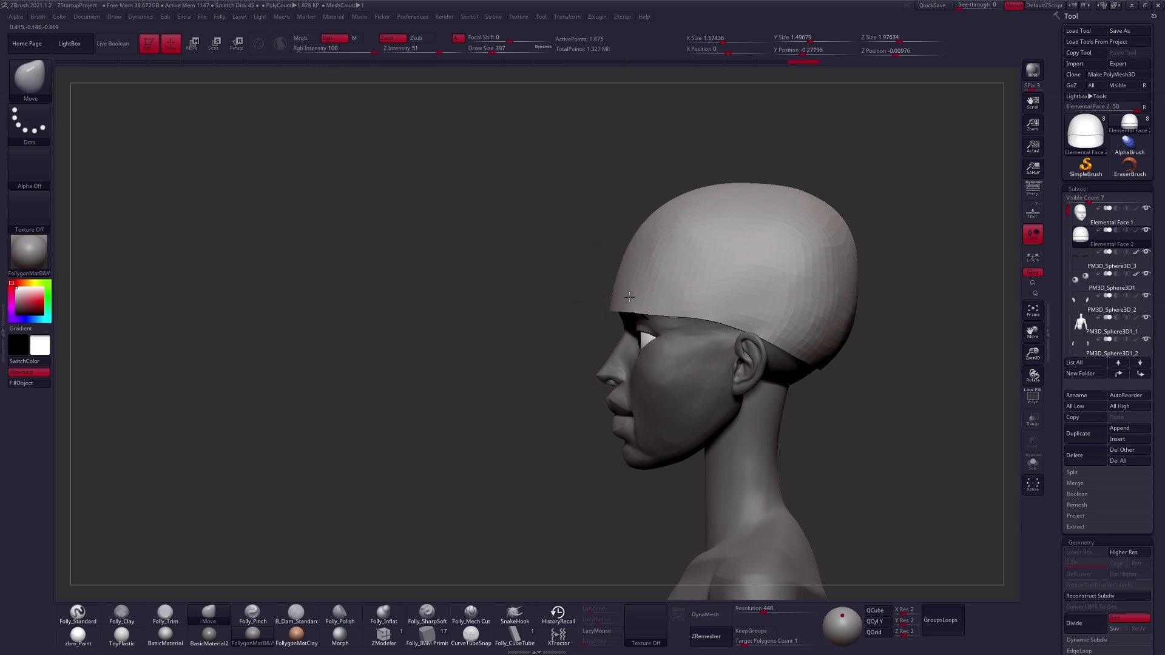
{"action": "right_click_drag", "start_coordinate": [640, 292], "coordinate": [603, 293]}
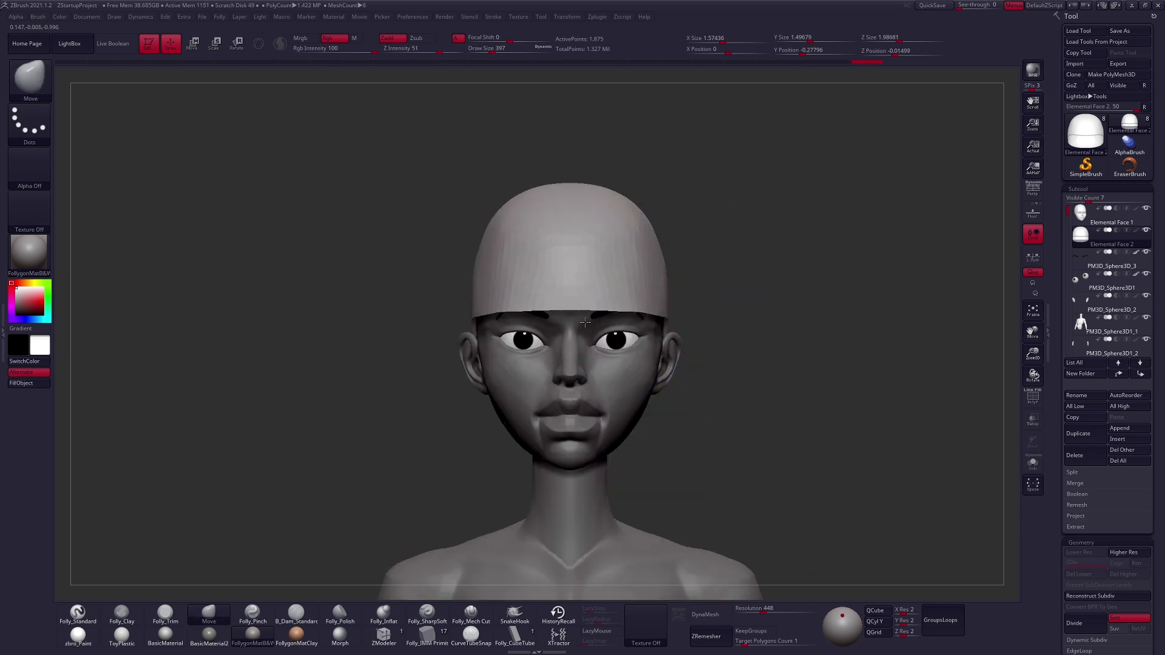
Raise and even out the cap's hairline just above the eyebrows with the Move brush
{"action": "key", "text": "space"}
{"action": "left_click_drag", "start_coordinate": [645, 319], "coordinate": [561, 328]}
{"action": "key", "text": "space"}
{"action": "key", "text": "space"}
{"action": "right_click_drag", "start_coordinate": [574, 345], "coordinate": [589, 306], "text": "alt"}
{"action": "key", "text": "space"}
{"action": "left_click_drag", "start_coordinate": [539, 306], "coordinate": [558, 305]}
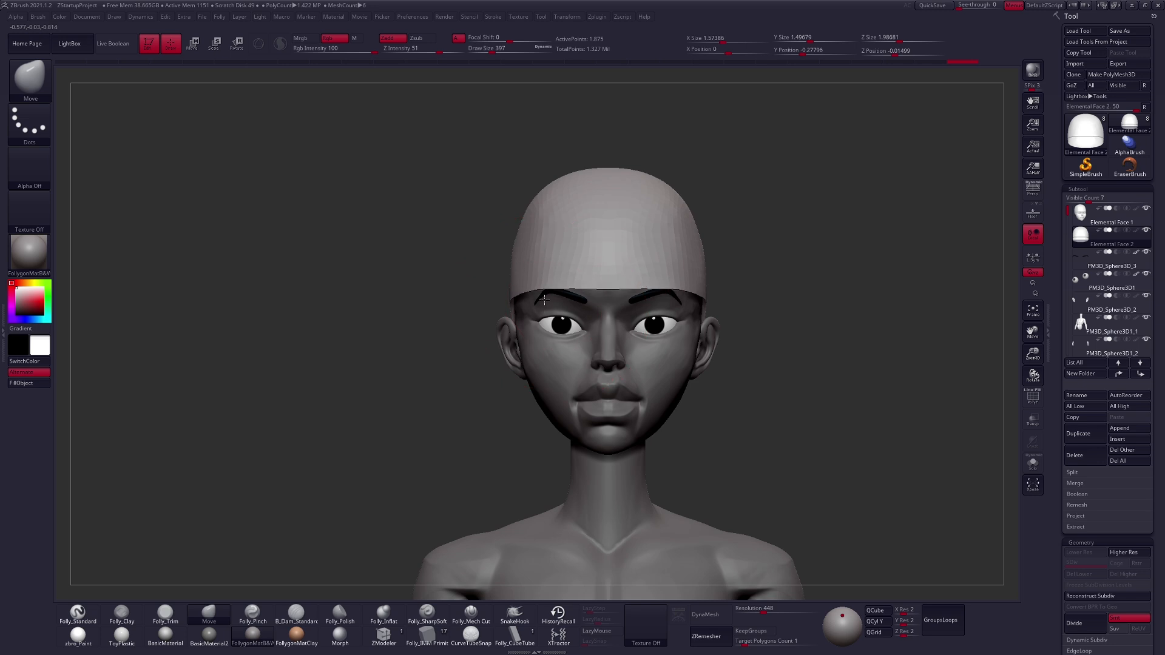
{"action": "key", "text": "space"}
{"action": "left_click_drag", "start_coordinate": [673, 306], "coordinate": [658, 306]}
{"action": "mouse_move", "coordinate": [652, 298]}
{"action": "right_mouse_down"}
{"action": "mouse_move", "coordinate": [645, 285]}
{"action": "mouse_move", "coordinate": [645, 310]}
{"action": "mouse_move", "coordinate": [731, 307]}
{"action": "right_mouse_up"}
Select the eyebrows subtool and adjust the eyebrows below the hairline with the Move brush at draw size 121
{"action": "left_click", "coordinate": [653, 302], "text": "alt"}
{"action": "key", "text": "bracketleft"}
{"action": "key", "text": "bracketleft"}
{"action": "key", "text": "shift+f"}
{"action": "key", "text": "space"}
{"action": "left_click_drag", "start_coordinate": [706, 303], "coordinate": [709, 304]}
{"action": "mouse_move", "coordinate": [752, 306]}
{"action": "right_mouse_down"}
{"action": "mouse_move", "coordinate": [812, 332]}
{"action": "mouse_move", "coordinate": [743, 342]}
{"action": "right_mouse_up"}
{"action": "key", "text": "shift+f"}
{"action": "left_click_drag", "start_coordinate": [717, 315], "coordinate": [716, 311]}
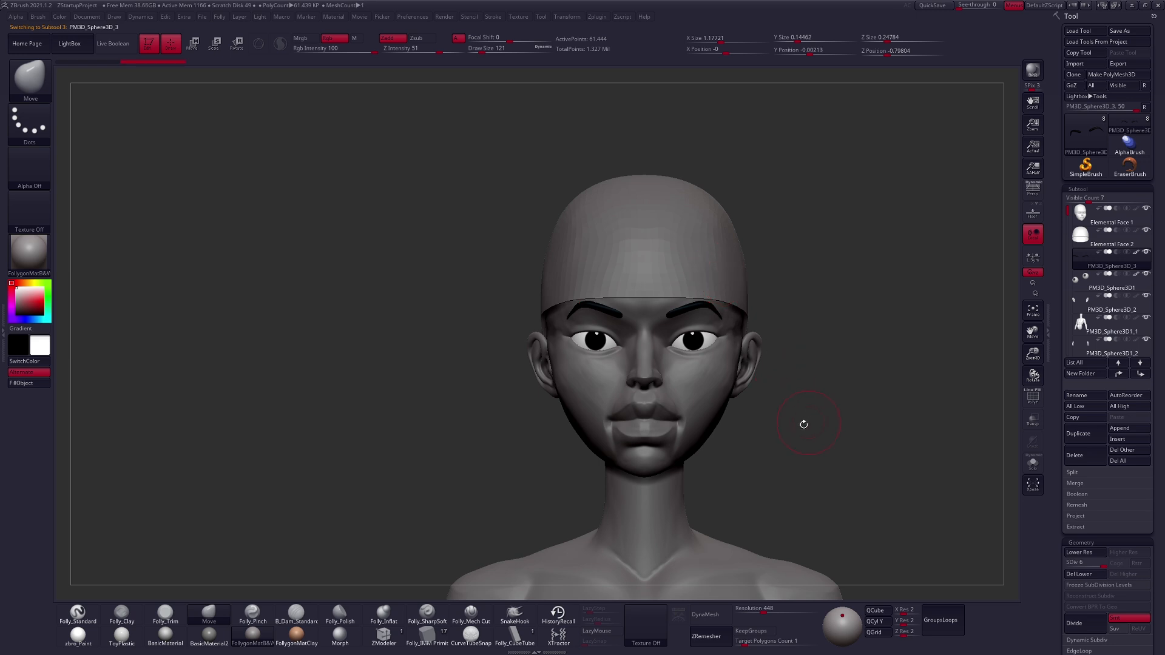
Create a back-hair piece from a copy of the head and pull it down behind the shoulders with the Move brush
{"action": "right_click_drag", "start_coordinate": [801, 424], "coordinate": [732, 423], "text": "alt"}
{"action": "right_click_drag", "start_coordinate": [722, 364], "coordinate": [722, 291]}
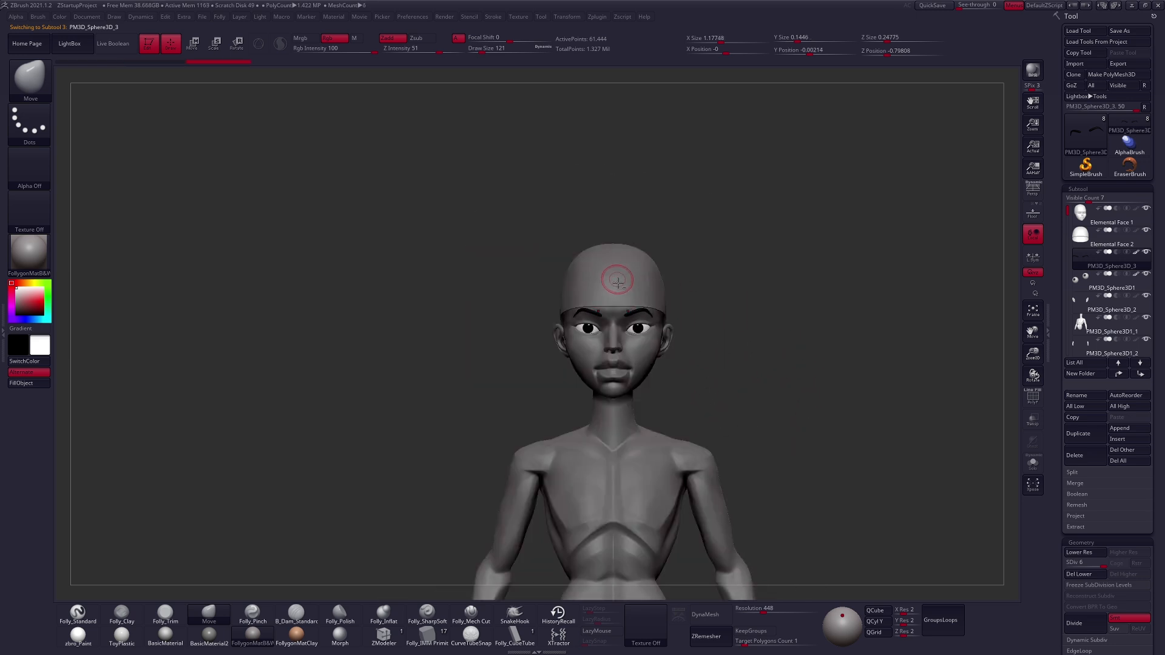
{"action": "left_click", "coordinate": [616, 279], "text": "alt"}
{"action": "right_click_drag", "start_coordinate": [698, 340], "coordinate": [771, 340], "text": "shift"}
{"action": "key", "text": "space"}
{"action": "left_click_drag", "start_coordinate": [628, 300], "coordinate": [638, 301]}
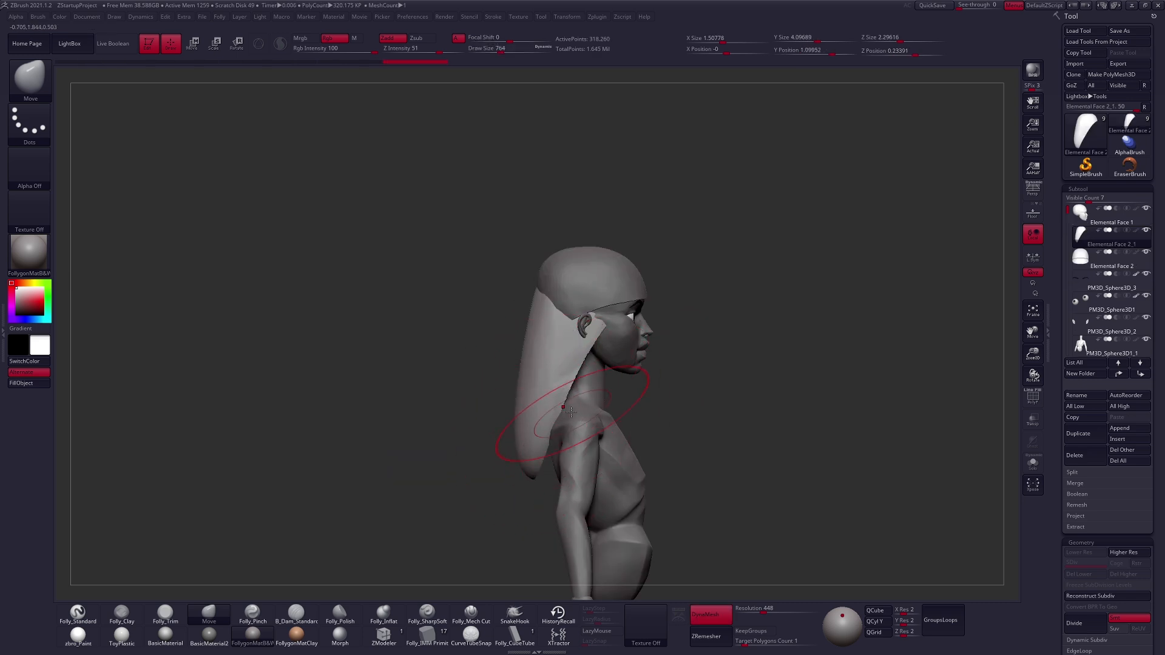
Widen the back-hair piece so it covers the ears with the Move brush at draw size 764
{"action": "right_click_drag", "start_coordinate": [534, 425], "coordinate": [579, 408], "text": "shift"}
{"action": "key", "text": "ctrl+space"}
{"action": "left_click", "coordinate": [713, 362]}
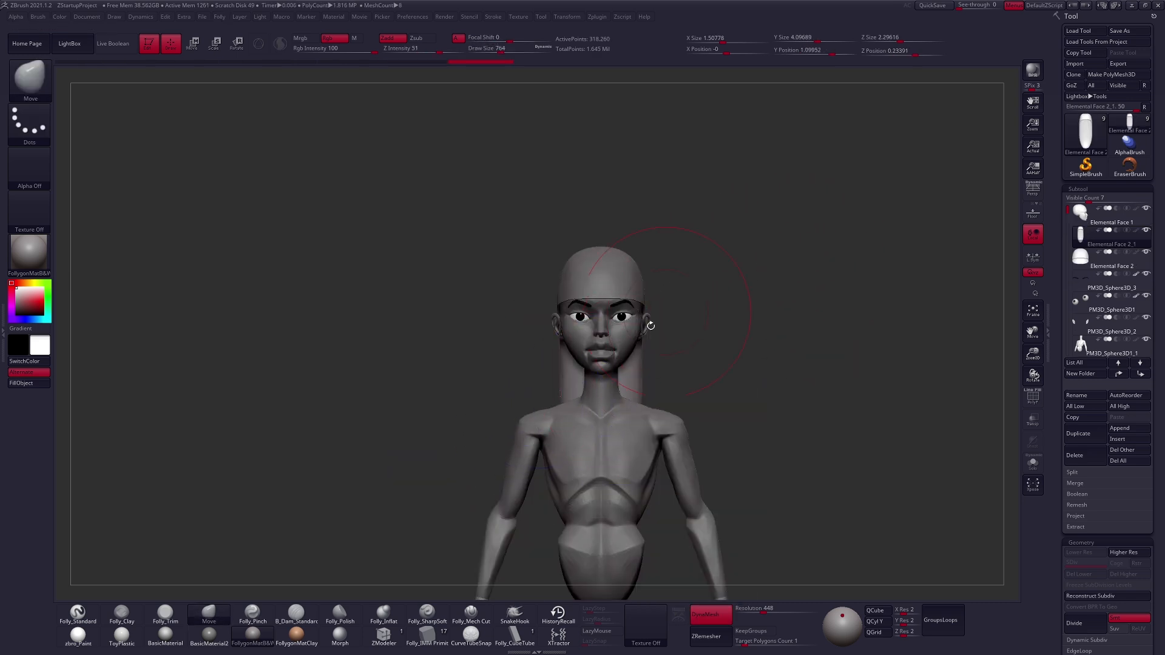
{"action": "mouse_move", "coordinate": [638, 356]}
{"action": "left_mouse_down"}
{"action": "mouse_move", "coordinate": [652, 327]}
{"action": "mouse_move", "coordinate": [669, 348]}
{"action": "mouse_move", "coordinate": [583, 432]}
{"action": "left_mouse_up"}
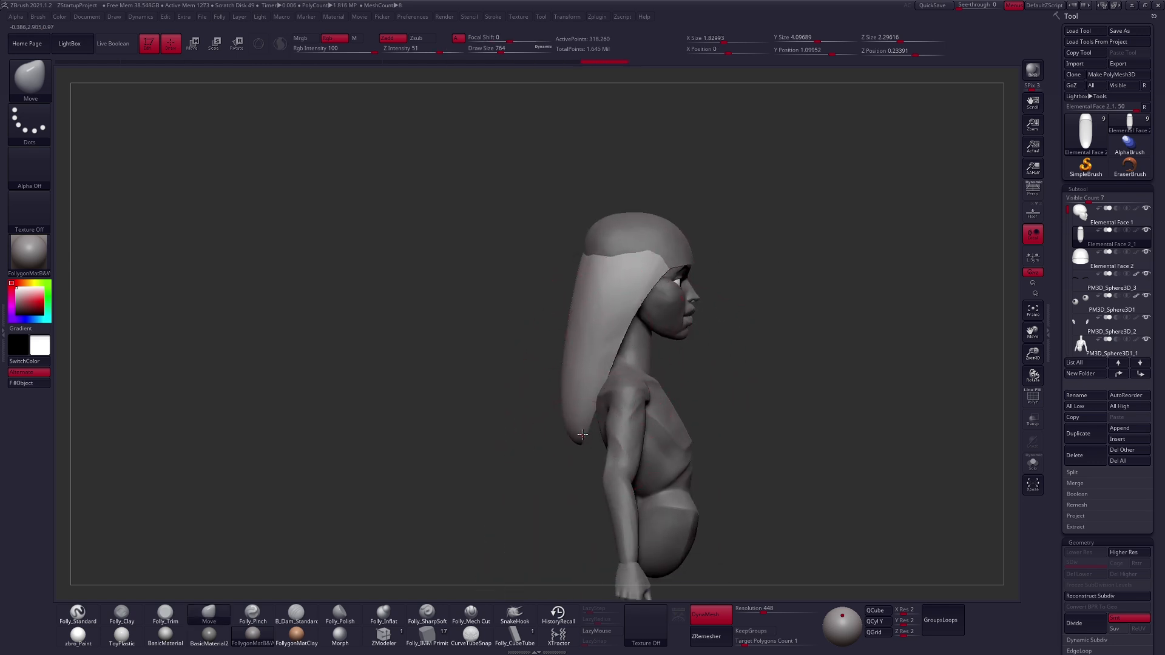
Lengthen the hair's lower tip and shape its sides down the back with the Move brush at draw size 537
{"action": "key", "text": "space"}
{"action": "left_click", "coordinate": [618, 416]}
{"action": "left_click_drag", "start_coordinate": [719, 413], "coordinate": [837, 405]}
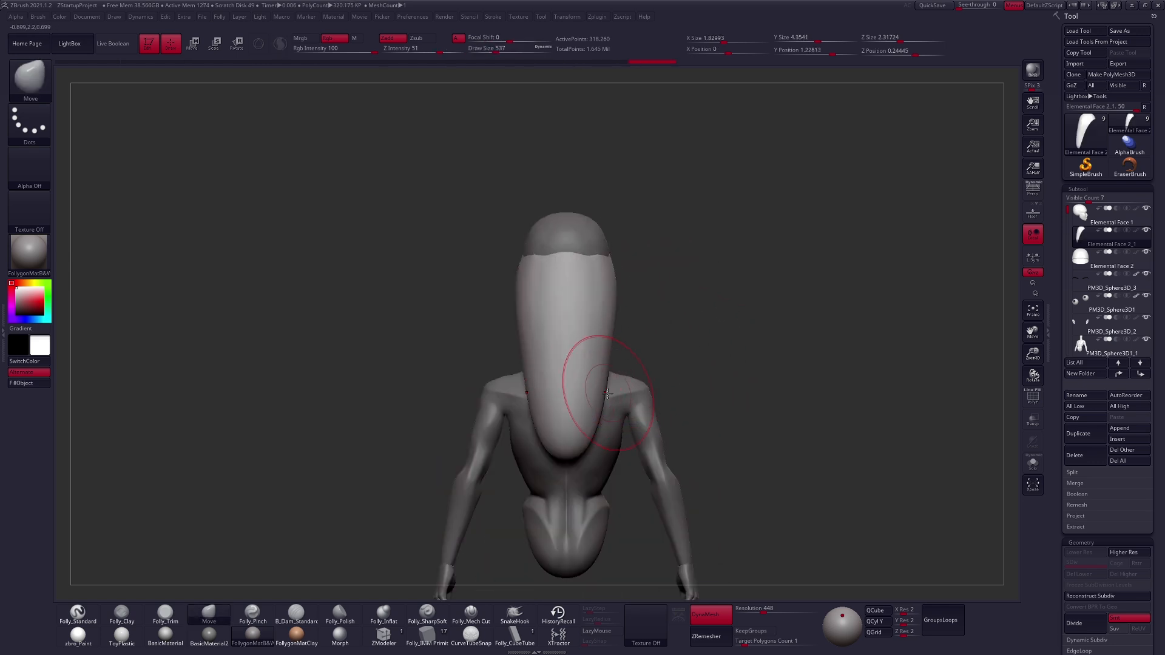
{"action": "left_click_drag", "start_coordinate": [679, 397], "coordinate": [764, 406]}
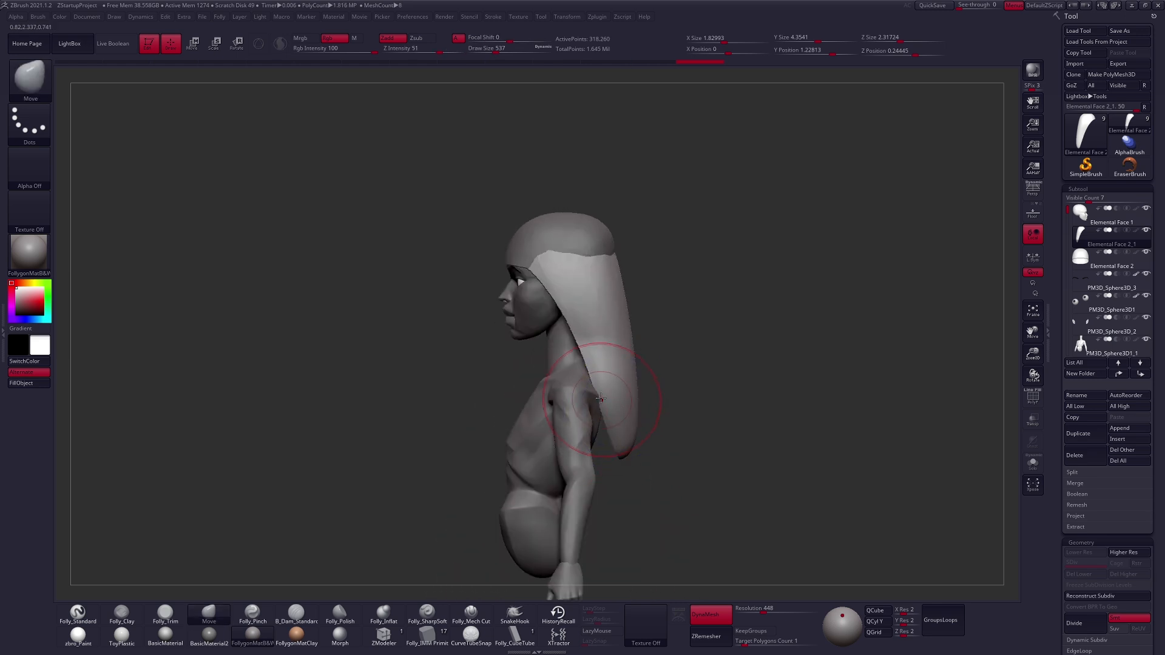
Reshape the back hair's rear profile below the head with the Move brush at draw size 615
{"action": "key", "text": "space"}
{"action": "left_click_drag", "start_coordinate": [638, 421], "coordinate": [630, 409]}
{"action": "left_click", "coordinate": [638, 417]}
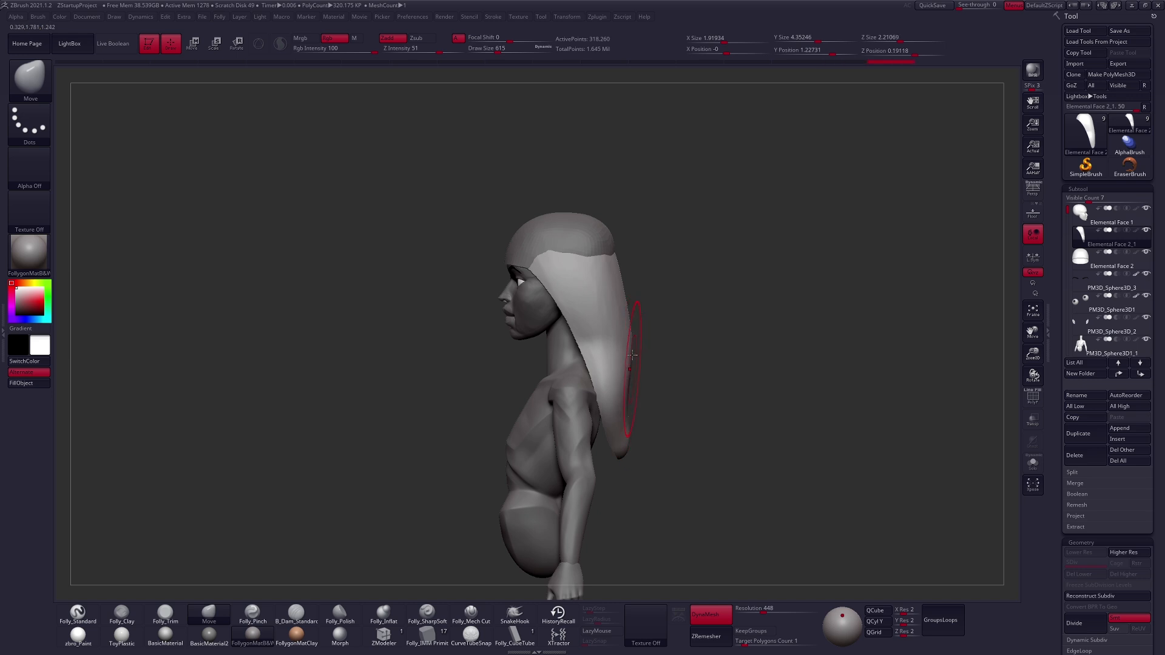
{"action": "left_click_drag", "start_coordinate": [613, 308], "coordinate": [734, 300]}
{"action": "key", "text": "space"}
{"action": "left_click", "coordinate": [578, 280]}
{"action": "left_click_drag", "start_coordinate": [589, 336], "coordinate": [653, 320], "text": "alt"}
{"action": "left_click_drag", "start_coordinate": [696, 426], "coordinate": [715, 423]}
Adjust the back hair's lower sides with the Move brush at draw size 430 and ZRemesh the hair piece
{"action": "key", "text": "space"}
{"action": "left_click", "coordinate": [568, 279]}
{"action": "mouse_move", "coordinate": [547, 348]}
{"action": "left_mouse_down"}
{"action": "mouse_move", "coordinate": [554, 405]}
{"action": "mouse_move", "coordinate": [553, 394]}
{"action": "left_mouse_up"}
{"action": "key", "text": "space"}
{"action": "left_click", "coordinate": [575, 348]}
{"action": "mouse_move", "coordinate": [673, 347]}
{"action": "left_mouse_down"}
{"action": "mouse_move", "coordinate": [620, 349]}
{"action": "mouse_move", "coordinate": [709, 340]}
{"action": "left_mouse_up"}
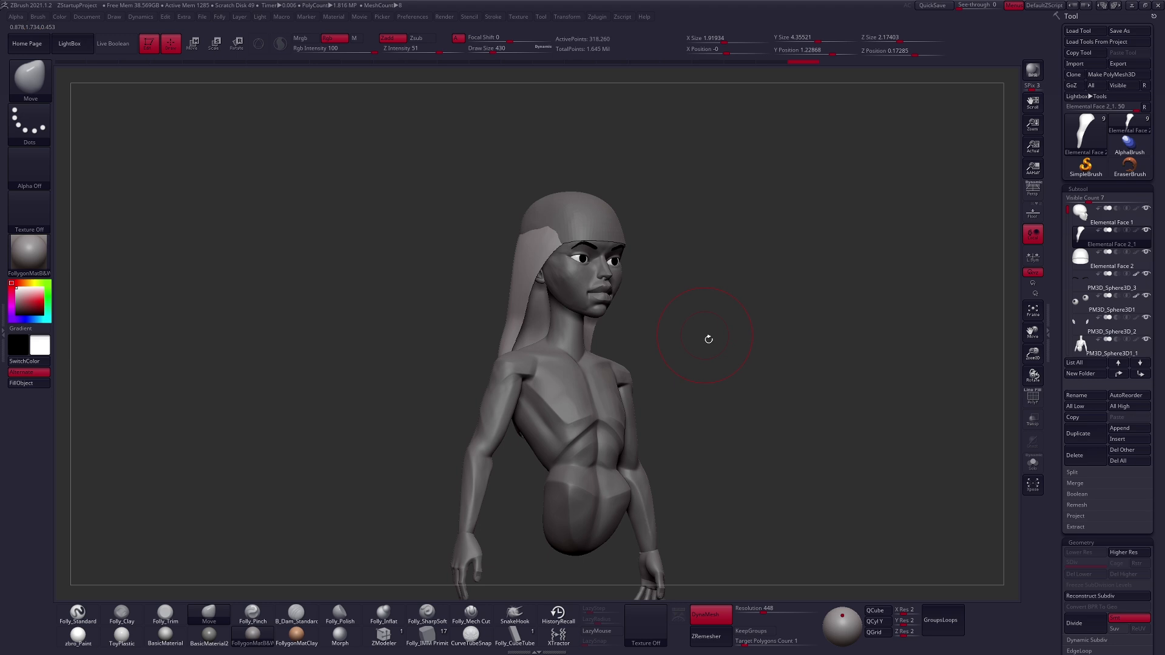
{"action": "left_click_drag", "start_coordinate": [619, 347], "coordinate": [746, 339]}
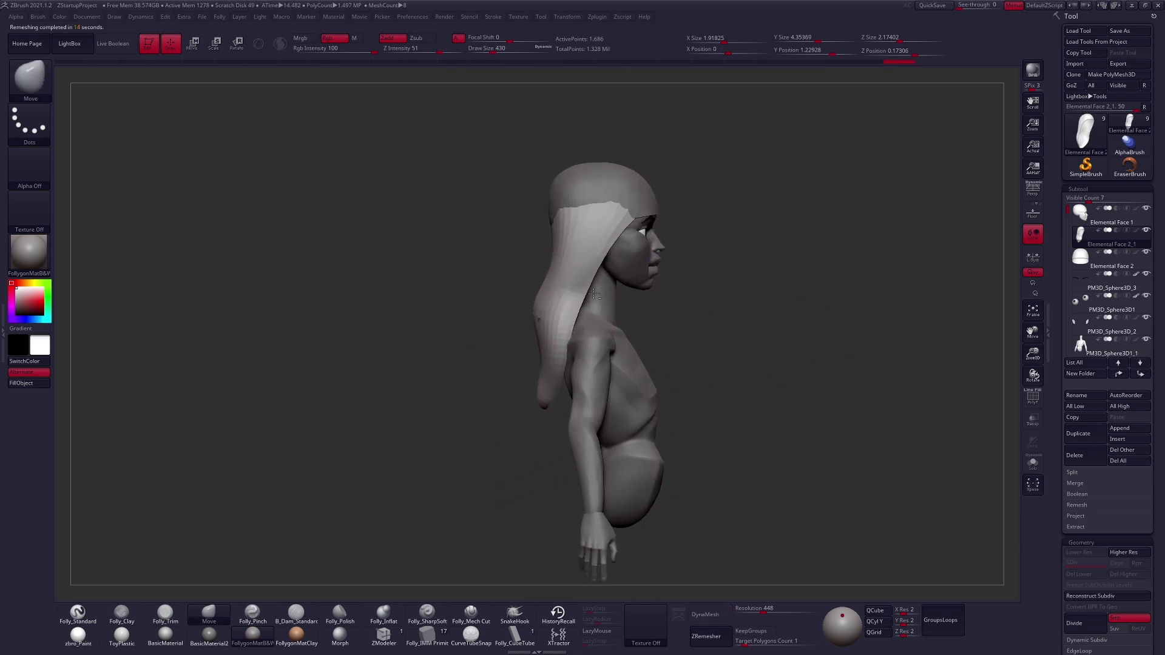
Reselect the remeshed back hair, then move and smooth its surface behind the neck at draw size 430
{"action": "left_click", "coordinate": [601, 321], "text": "alt"}
{"action": "mouse_move", "coordinate": [619, 321]}
{"action": "left_mouse_down"}
{"action": "mouse_move", "coordinate": [682, 319]}
{"action": "mouse_move", "coordinate": [632, 298]}
{"action": "mouse_move", "coordinate": [574, 315]}
{"action": "left_mouse_up"}
{"action": "left_click", "coordinate": [567, 322], "text": "alt"}
{"action": "key", "text": "ctrl+shift+f"}
{"action": "key", "text": "s"}
{"action": "right_click_drag", "start_coordinate": [606, 301], "coordinate": [578, 323], "text": "alt"}
{"action": "key", "text": "s"}
{"action": "left_click_drag", "start_coordinate": [572, 290], "coordinate": [577, 290]}
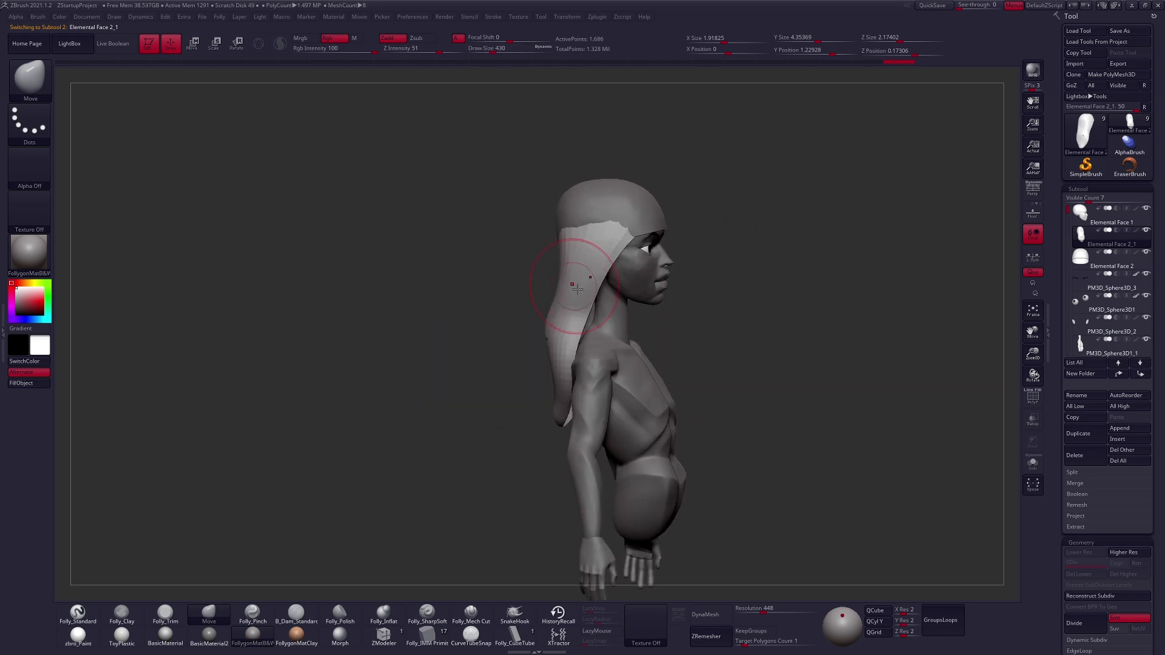
{"action": "right_click_drag", "start_coordinate": [574, 284], "coordinate": [610, 282]}
{"action": "mouse_move", "coordinate": [536, 311]}
{"action": "left_mouse_down", "text": "shift"}
{"action": "mouse_move", "coordinate": [529, 364]}
{"action": "mouse_move", "coordinate": [558, 327]}
{"action": "left_mouse_up", "text": "shift"}
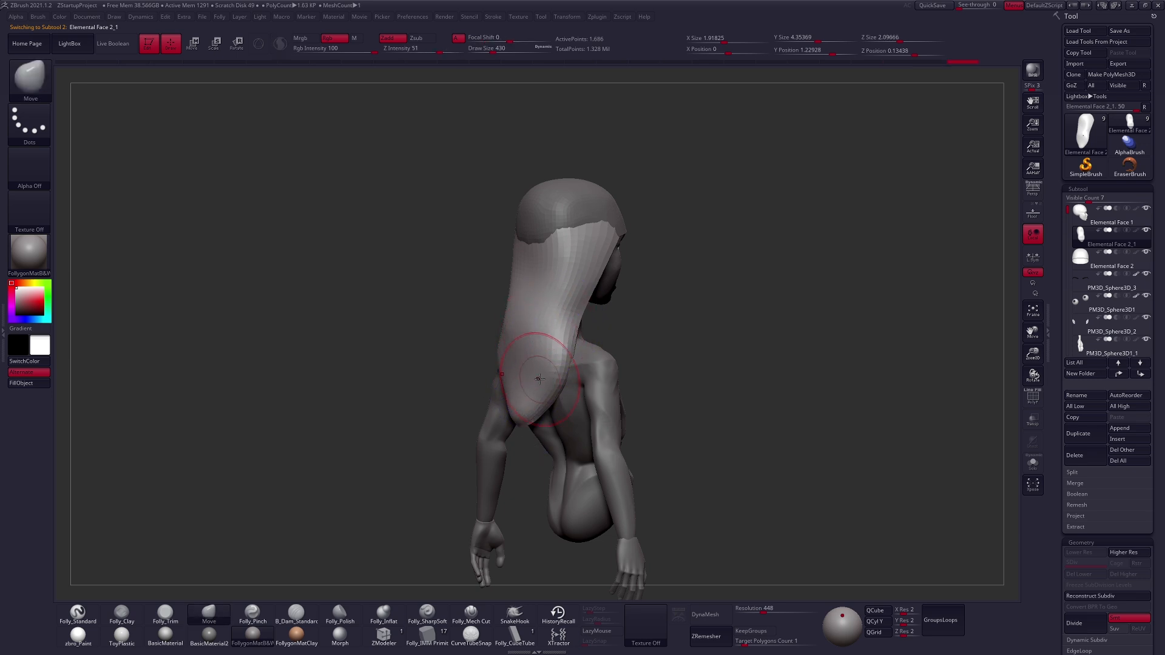
{"action": "right_click_drag", "start_coordinate": [567, 380], "coordinate": [521, 384]}
{"action": "right_click_drag", "start_coordinate": [419, 381], "coordinate": [621, 366]}
Examine the remeshed back hair's topology with the polygon wireframe displayed
{"action": "key", "text": "space"}
{"action": "left_click_drag", "start_coordinate": [607, 366], "coordinate": [599, 366]}
{"action": "right_click_drag", "start_coordinate": [598, 352], "coordinate": [602, 392], "text": "ctrl"}
{"action": "key", "text": "shift+f"}
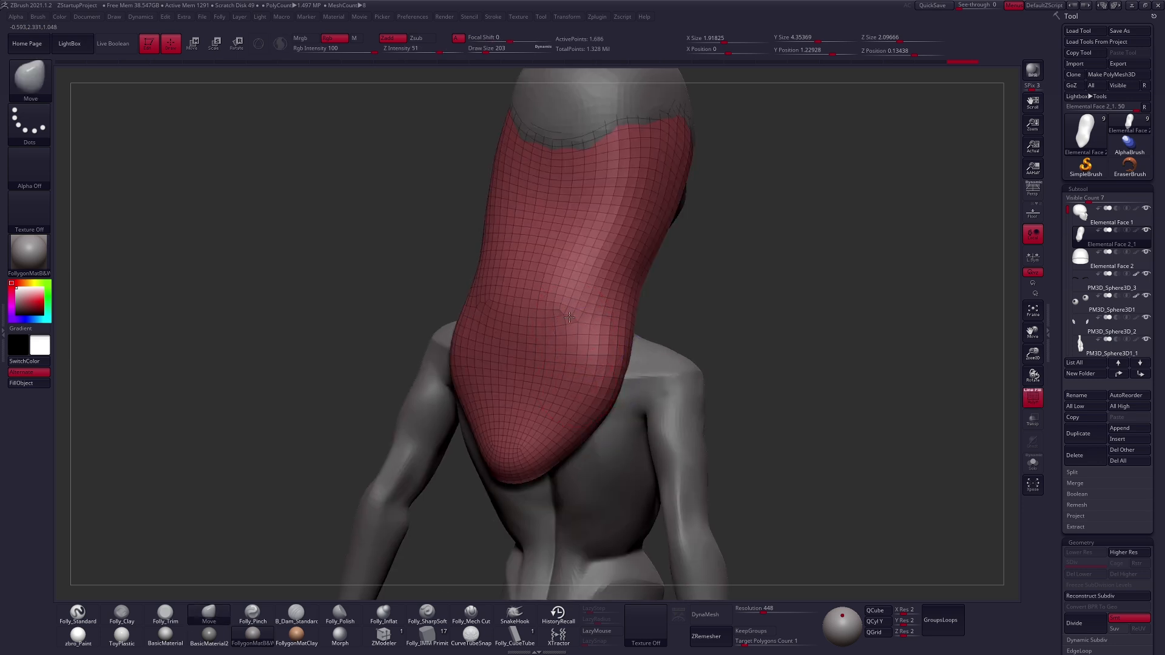
{"action": "key", "text": "f"}
{"action": "key", "text": "shift+f"}
{"action": "key", "text": "space"}
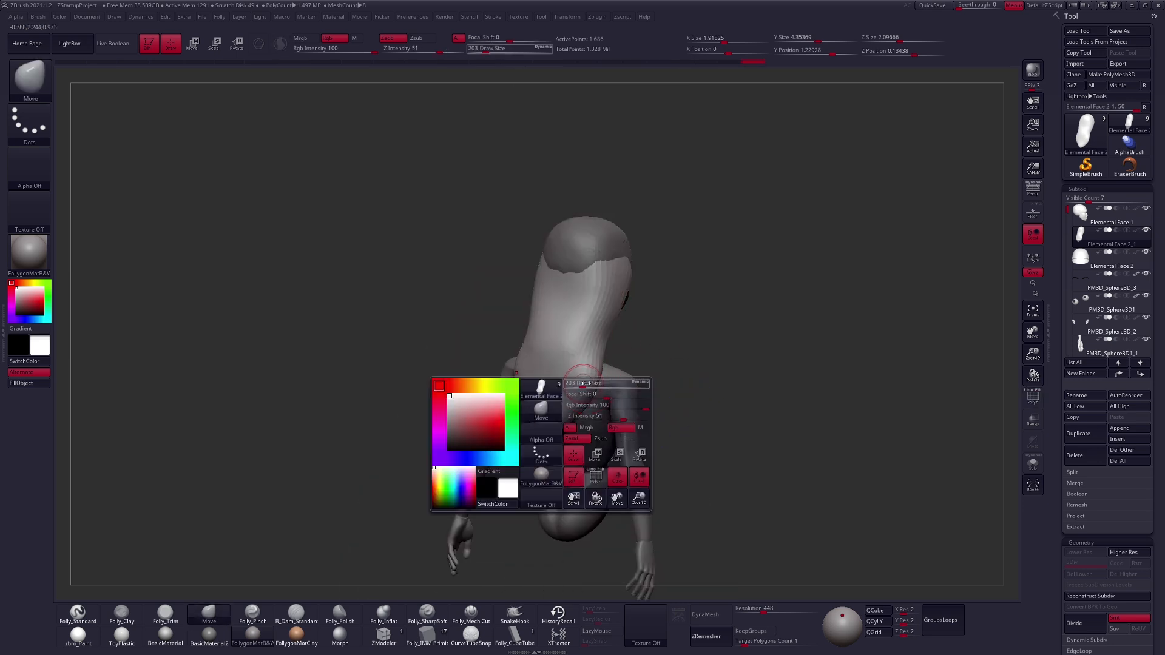
{"action": "right_click_drag", "start_coordinate": [593, 382], "coordinate": [587, 384], "text": "shift"}
Isolate the back hair and stretch it longer and wider with the Move brush at draw size 1251
{"action": "key", "text": "space"}
{"action": "left_click_drag", "start_coordinate": [587, 383], "coordinate": [602, 384]}
{"action": "mouse_move", "coordinate": [601, 382]}
{"action": "right_mouse_down", "text": "ctrl"}
{"action": "mouse_move", "coordinate": [572, 346]}
{"action": "mouse_move", "coordinate": [589, 361]}
{"action": "right_mouse_up", "text": "ctrl"}
{"action": "key", "text": "space"}
{"action": "left_click_drag", "start_coordinate": [589, 361], "coordinate": [603, 370]}
{"action": "mouse_move", "coordinate": [597, 348]}
{"action": "right_mouse_down"}
{"action": "mouse_move", "coordinate": [640, 351]}
{"action": "mouse_move", "coordinate": [613, 323]}
{"action": "mouse_move", "coordinate": [625, 333]}
{"action": "mouse_move", "coordinate": [589, 326]}
{"action": "mouse_move", "coordinate": [619, 354]}
{"action": "mouse_move", "coordinate": [586, 367]}
{"action": "right_mouse_up"}
{"action": "key", "text": "alt+s"}
{"action": "key", "text": "space"}
{"action": "left_click_drag", "start_coordinate": [586, 371], "coordinate": [594, 376]}
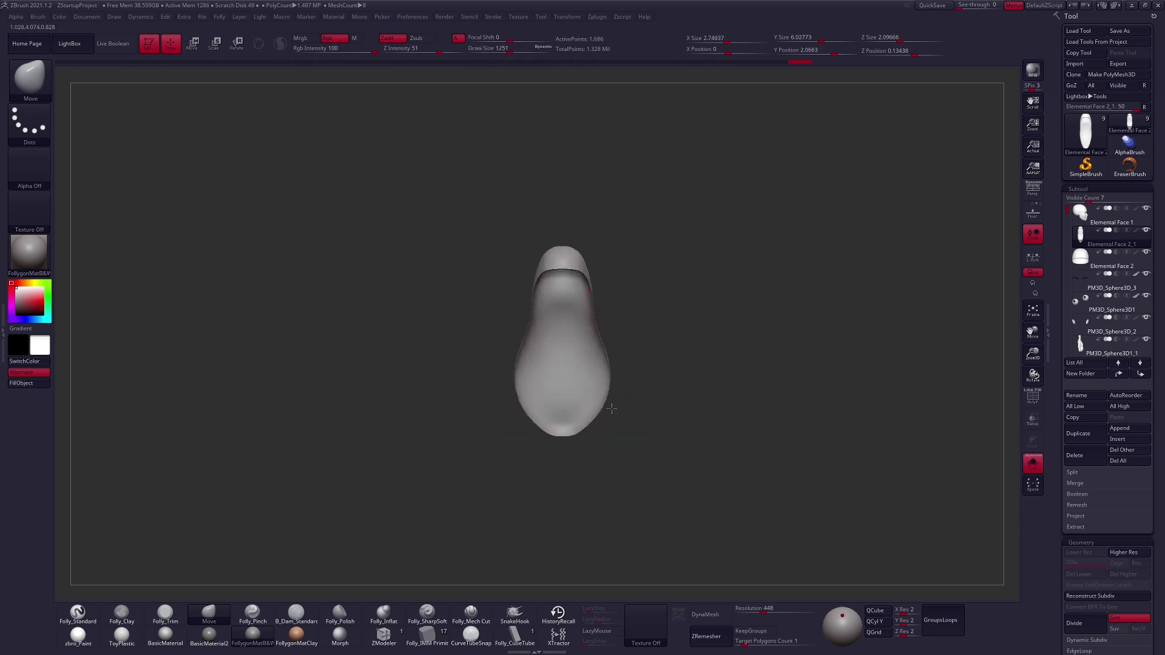
Show the full figure and extend the hair's lower end toward the hips with the Move brush at draw size 1031, smoothing its tip
{"action": "key", "text": "alt+s"}
{"action": "right_click_drag", "start_coordinate": [612, 413], "coordinate": [625, 378]}
{"action": "right_click_drag", "start_coordinate": [597, 322], "coordinate": [605, 377]}
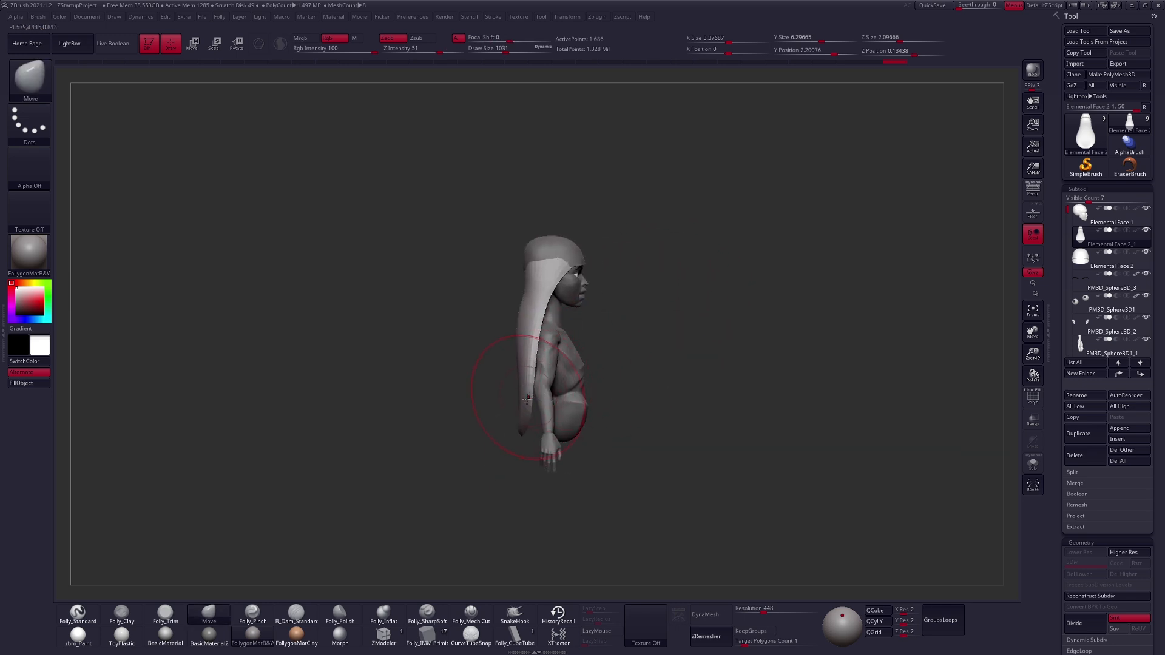
{"action": "right_click_drag", "start_coordinate": [525, 455], "coordinate": [502, 424]}
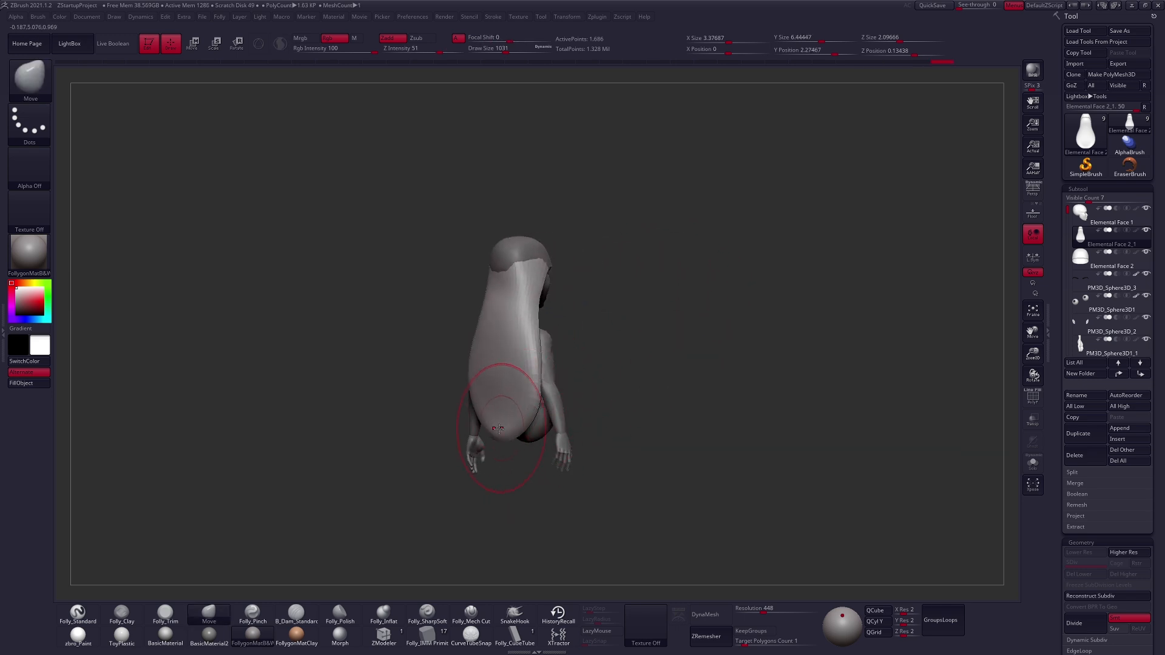
{"action": "key", "text": "2"}
{"action": "left_click_drag", "start_coordinate": [509, 394], "coordinate": [516, 347]}
{"action": "left_click_drag", "start_coordinate": [500, 421], "coordinate": [513, 382], "text": "shift"}
{"action": "mouse_move", "coordinate": [513, 388]}
{"action": "right_mouse_down"}
{"action": "mouse_move", "coordinate": [483, 408]}
{"action": "mouse_move", "coordinate": [485, 443]}
{"action": "right_mouse_up"}
{"action": "key", "text": "4"}
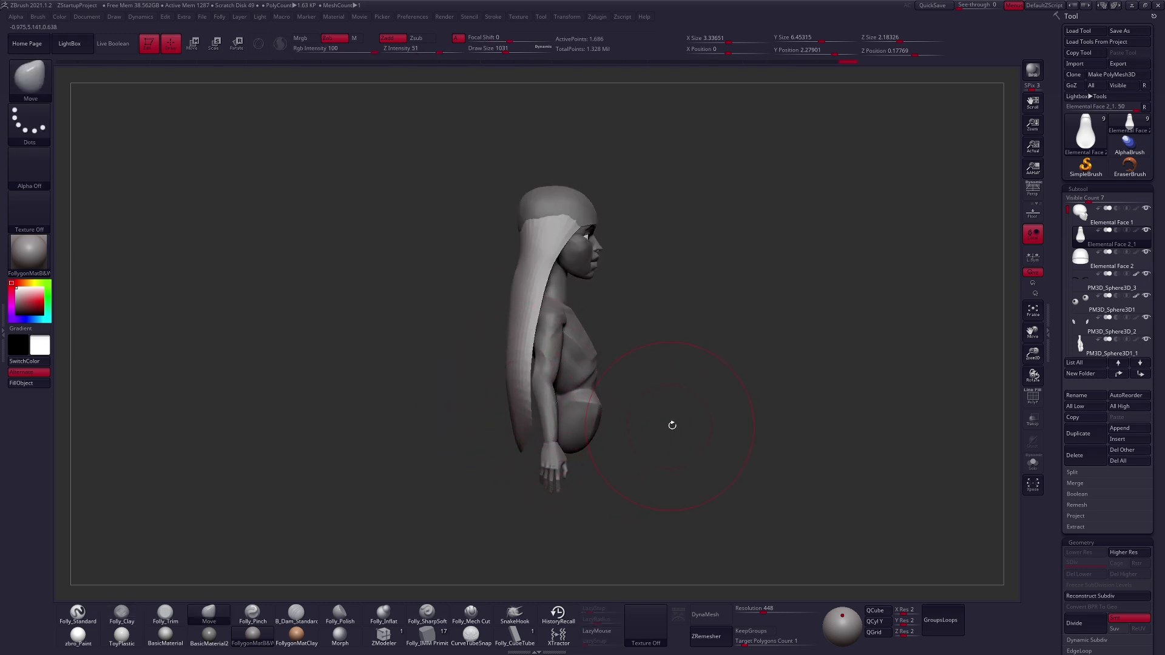
Flare the hair's lower sides outward behind the arms with the Move brush at draw size 1084
{"action": "key", "text": "["}
{"action": "right_click_drag", "start_coordinate": [676, 426], "coordinate": [637, 441]}
{"action": "mouse_move", "coordinate": [636, 441]}
{"action": "left_mouse_down", "text": "alt"}
{"action": "mouse_move", "coordinate": [627, 406]}
{"action": "mouse_move", "coordinate": [601, 442]}
{"action": "left_mouse_up", "text": "alt"}
{"action": "key", "text": "bracketright"}
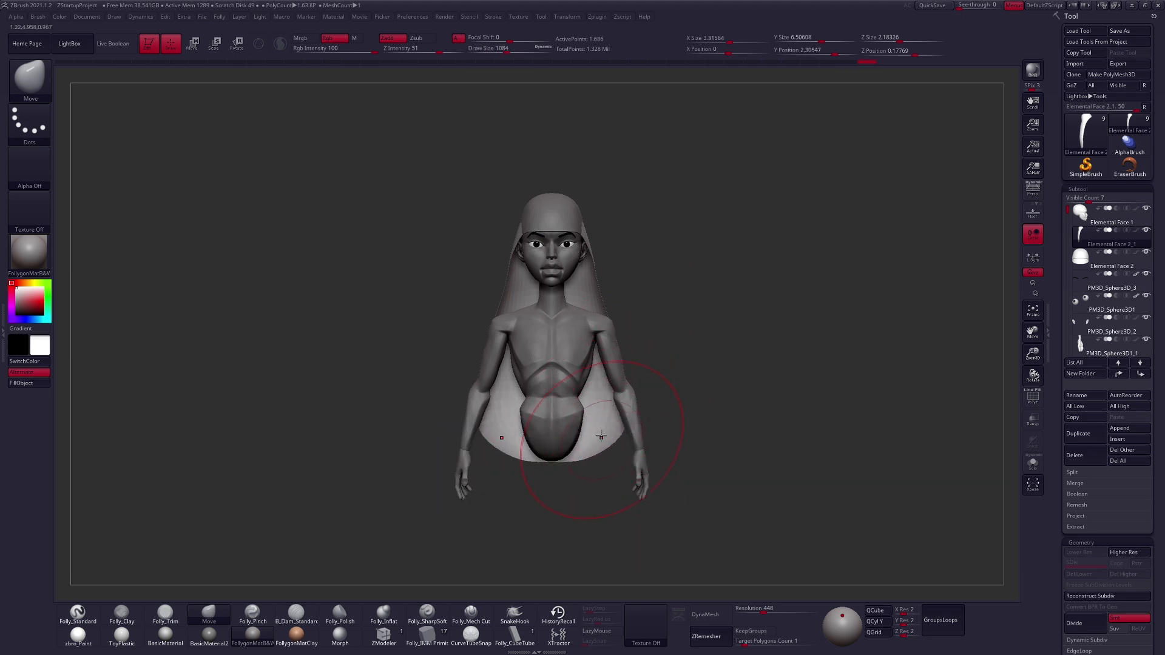
{"action": "key", "text": "bracketleft"}
{"action": "mouse_move", "coordinate": [643, 316]}
{"action": "left_mouse_down"}
{"action": "mouse_move", "coordinate": [726, 392]}
{"action": "mouse_move", "coordinate": [643, 226]}
{"action": "mouse_move", "coordinate": [613, 235]}
{"action": "left_mouse_up"}
Pull the hair's front edges back behind the ears with the Move brush at draw size 576
{"action": "key", "text": "space"}
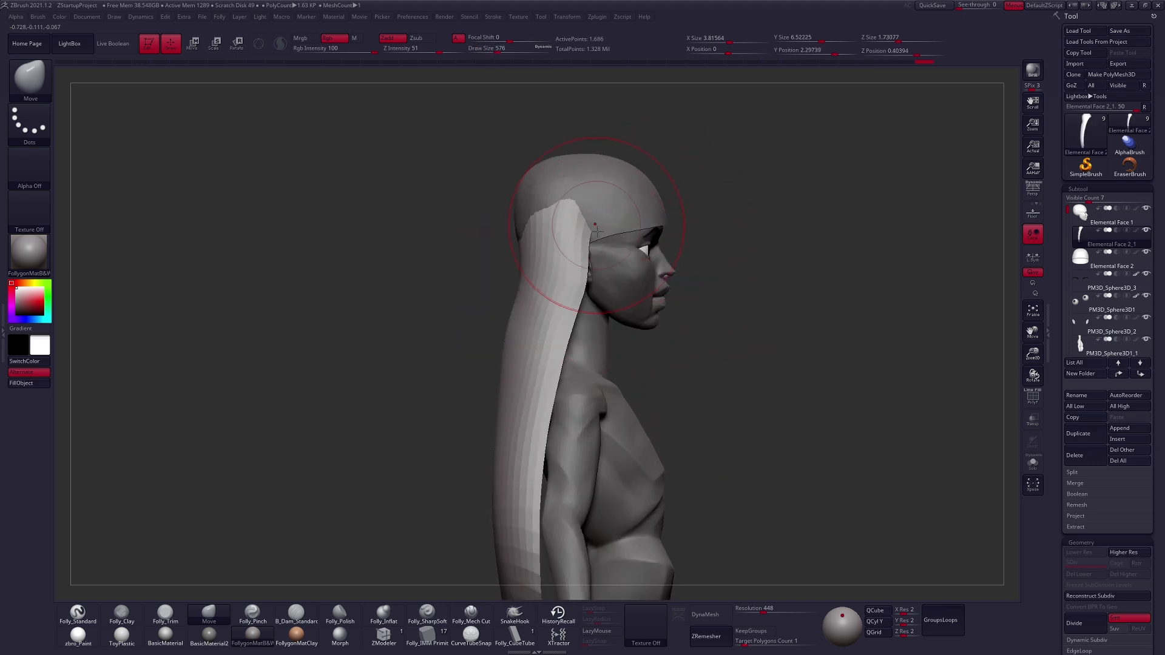
{"action": "left_click_drag", "start_coordinate": [486, 273], "coordinate": [440, 270], "text": "shift"}
{"action": "mouse_move", "coordinate": [561, 255]}
{"action": "left_mouse_down"}
{"action": "mouse_move", "coordinate": [580, 267]}
{"action": "mouse_move", "coordinate": [583, 299]}
{"action": "left_mouse_up"}
{"action": "left_click_drag", "start_coordinate": [807, 315], "coordinate": [579, 275]}
{"action": "key", "text": "space"}
{"action": "mouse_move", "coordinate": [593, 228]}
{"action": "left_mouse_down"}
{"action": "mouse_move", "coordinate": [584, 228]}
{"action": "mouse_move", "coordinate": [613, 247]}
{"action": "left_mouse_up"}
{"action": "mouse_move", "coordinate": [722, 264]}
{"action": "left_mouse_down"}
{"action": "mouse_move", "coordinate": [596, 268]}
{"action": "mouse_move", "coordinate": [686, 267]}
{"action": "left_mouse_up"}
{"action": "left_click_drag", "start_coordinate": [590, 258], "coordinate": [579, 258]}
{"action": "left_click_drag", "start_coordinate": [716, 267], "coordinate": [601, 267]}
{"action": "left_click_drag", "start_coordinate": [425, 267], "coordinate": [710, 258]}
{"action": "left_click_drag", "start_coordinate": [607, 236], "coordinate": [615, 228]}
{"action": "left_click_drag", "start_coordinate": [710, 258], "coordinate": [643, 258]}
Select the ears subtool and pull the upper ears outward into points with the Move brush at draw size 215
{"action": "key", "text": "space"}
{"action": "left_click_drag", "start_coordinate": [598, 297], "coordinate": [588, 297]}
{"action": "left_click", "coordinate": [579, 255], "text": "alt"}
{"action": "left_click_drag", "start_coordinate": [758, 303], "coordinate": [759, 376], "text": "alt"}
{"action": "key", "text": "space"}
{"action": "left_click_drag", "start_coordinate": [613, 294], "coordinate": [600, 294]}
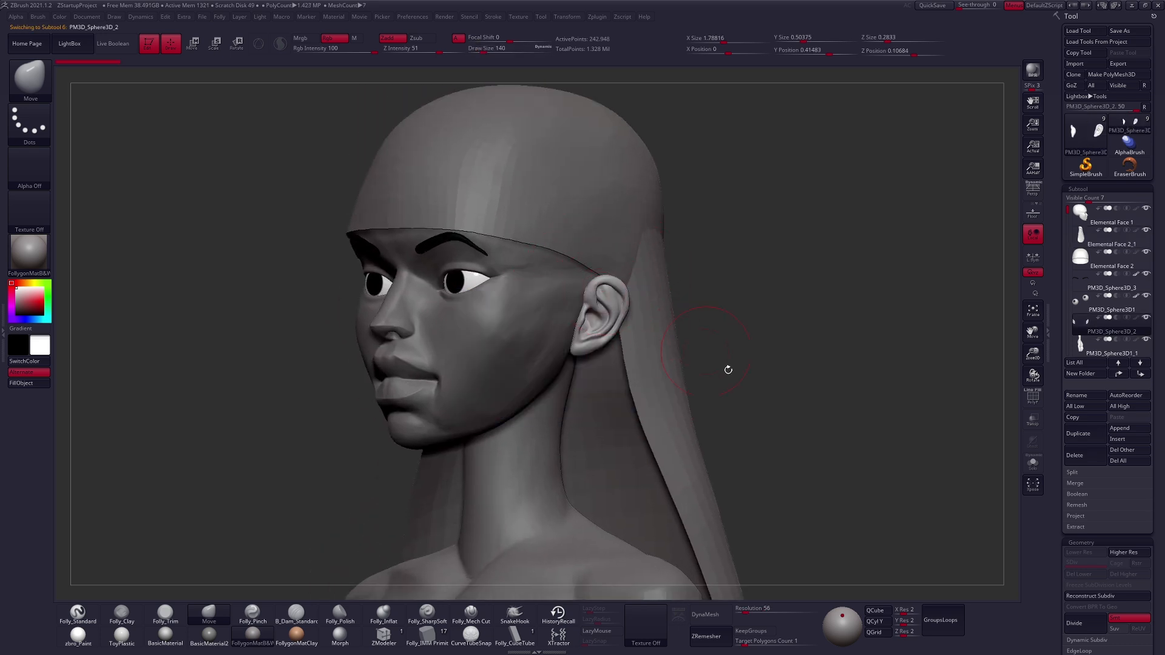
{"action": "mouse_move", "coordinate": [783, 414]}
{"action": "left_mouse_down"}
{"action": "mouse_move", "coordinate": [674, 320]}
{"action": "mouse_move", "coordinate": [625, 301]}
{"action": "left_mouse_up"}
{"action": "key", "text": "space"}
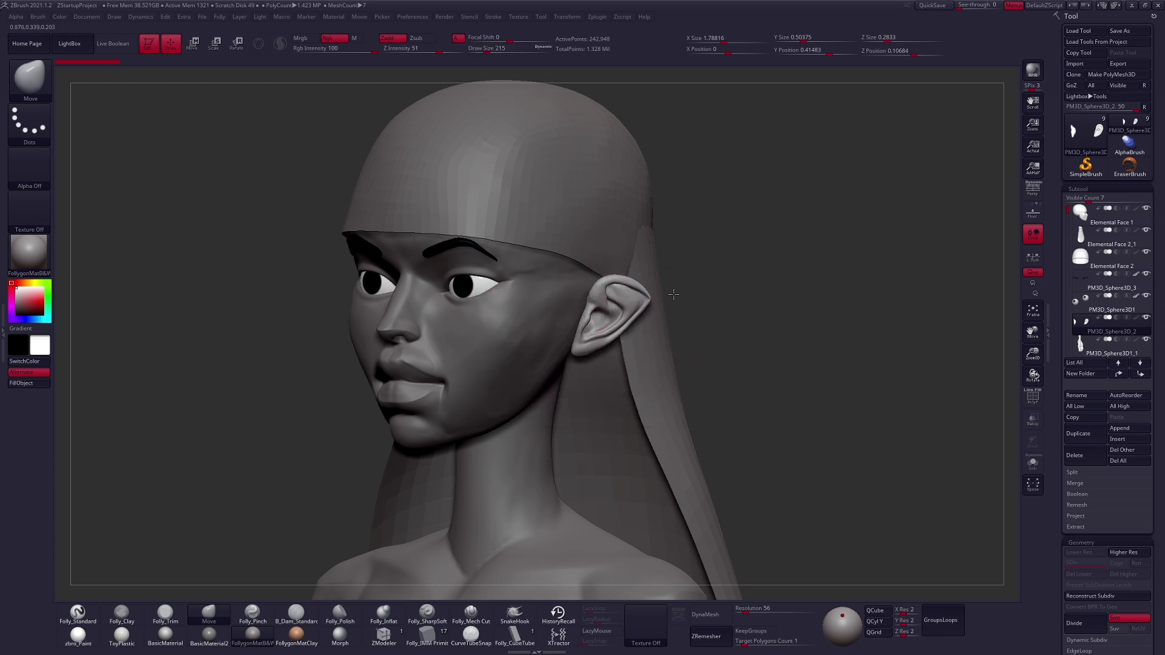
{"action": "mouse_move", "coordinate": [635, 299]}
{"action": "left_mouse_down", "text": "shift"}
{"action": "mouse_move", "coordinate": [650, 286]}
{"action": "mouse_move", "coordinate": [599, 293]}
{"action": "left_mouse_up", "text": "shift"}
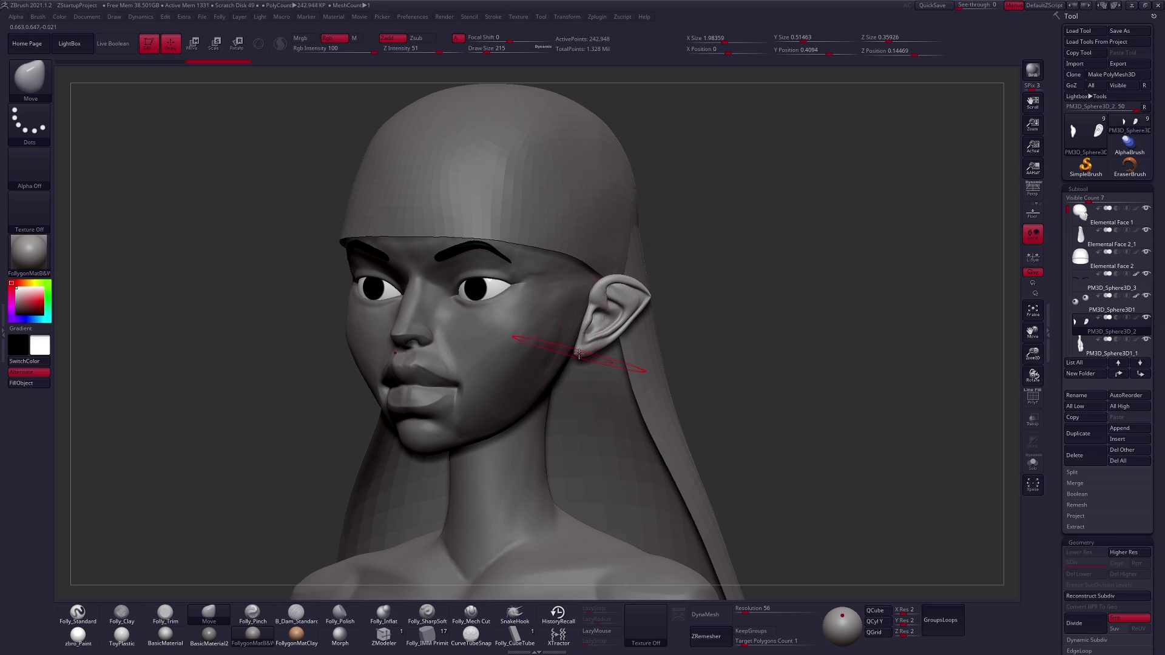
Extend the ears into longer pointed elf tips with the Move brush, reaching draw size 292
{"action": "mouse_move", "coordinate": [574, 351]}
{"action": "right_mouse_down"}
{"action": "mouse_move", "coordinate": [520, 356]}
{"action": "mouse_move", "coordinate": [620, 343]}
{"action": "mouse_move", "coordinate": [598, 328]}
{"action": "mouse_move", "coordinate": [617, 378]}
{"action": "mouse_move", "coordinate": [606, 395]}
{"action": "mouse_move", "coordinate": [612, 383]}
{"action": "right_mouse_up"}
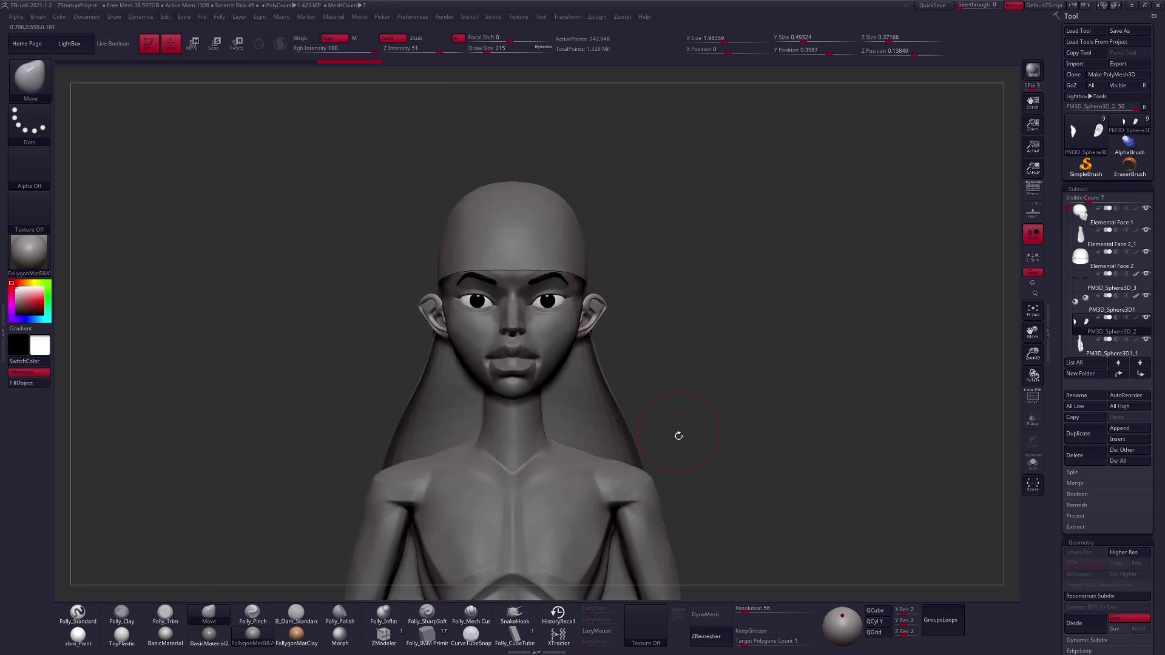
{"action": "right_click_drag", "start_coordinate": [681, 435], "coordinate": [668, 429]}
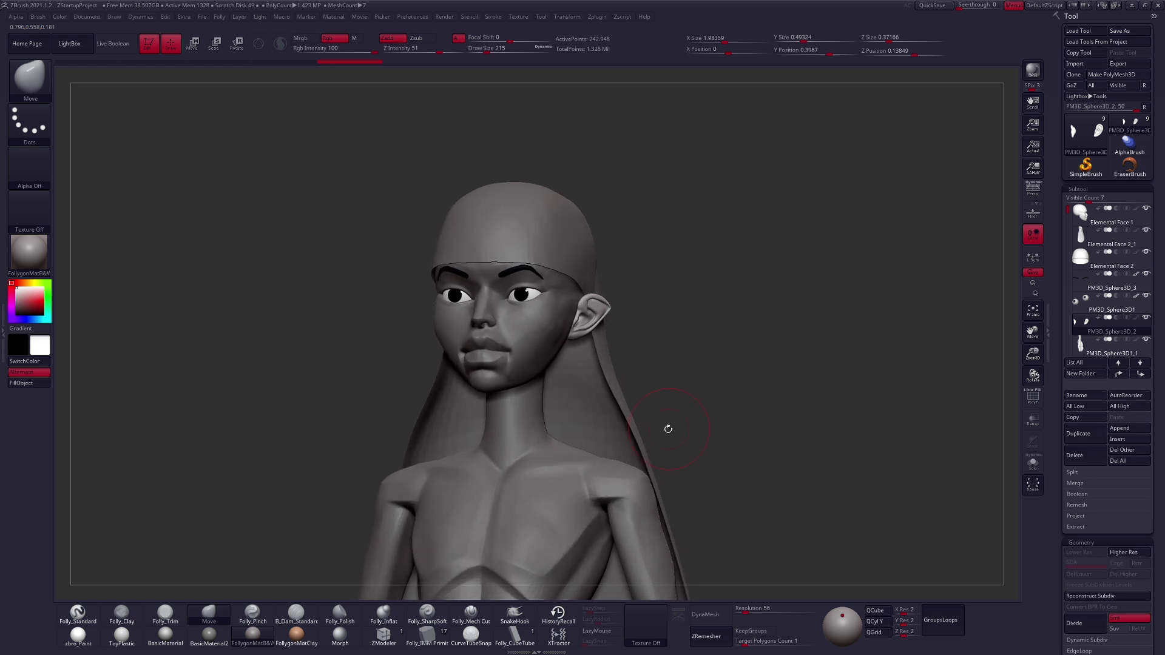
{"action": "right_click_drag", "start_coordinate": [605, 363], "coordinate": [637, 322]}
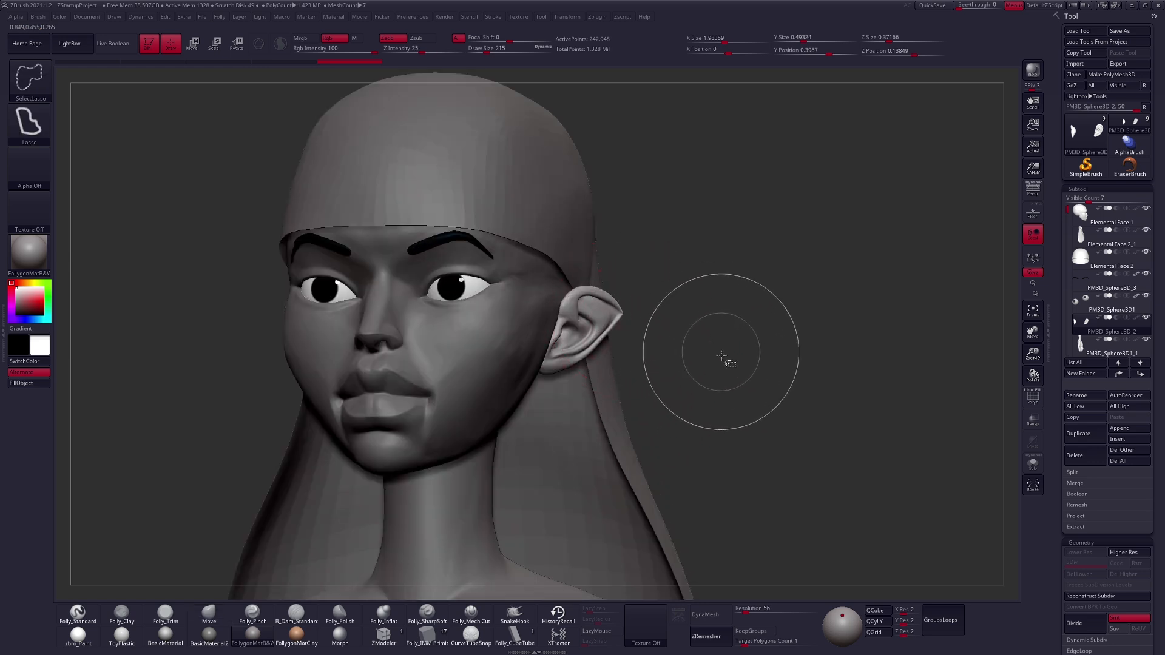
{"action": "right_click_drag", "start_coordinate": [733, 367], "coordinate": [641, 313], "text": "ctrl"}
{"action": "left_click_drag", "start_coordinate": [611, 314], "coordinate": [635, 308]}
{"action": "right_click_drag", "start_coordinate": [659, 331], "coordinate": [613, 325]}
{"action": "key", "text": "space"}
{"action": "left_click_drag", "start_coordinate": [607, 306], "coordinate": [603, 307]}
{"action": "left_click_drag", "start_coordinate": [614, 347], "coordinate": [607, 339]}
{"action": "mouse_move", "coordinate": [623, 335]}
{"action": "right_mouse_down"}
{"action": "mouse_move", "coordinate": [595, 343]}
{"action": "mouse_move", "coordinate": [580, 331]}
{"action": "mouse_move", "coordinate": [641, 335]}
{"action": "right_mouse_up"}
{"action": "key", "text": "space"}
{"action": "left_click_drag", "start_coordinate": [594, 317], "coordinate": [577, 323]}
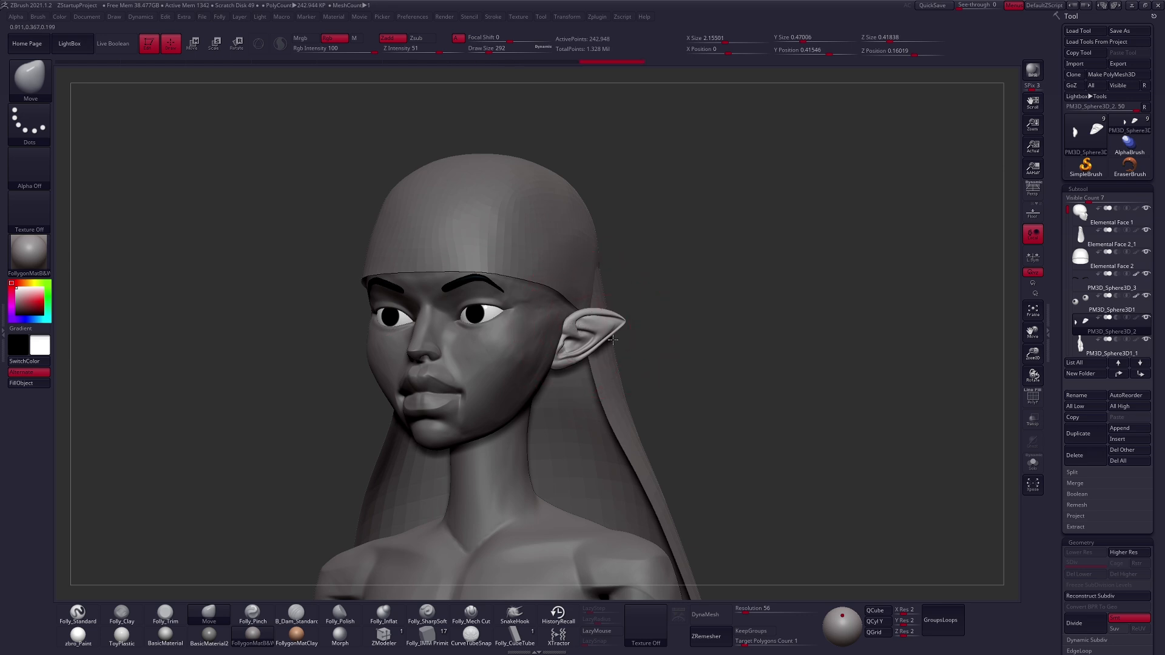
Refine the elf ears' tips and lower edges with the Move brush at draw size 150
{"action": "right_click_drag", "start_coordinate": [612, 340], "coordinate": [626, 335], "text": "shift"}
{"action": "key", "text": "space"}
{"action": "left_click_drag", "start_coordinate": [609, 326], "coordinate": [604, 327]}
{"action": "key", "text": "space"}
{"action": "right_click_drag", "start_coordinate": [598, 324], "coordinate": [600, 340]}
{"action": "key", "text": "space"}
{"action": "left_click_drag", "start_coordinate": [615, 332], "coordinate": [628, 329]}
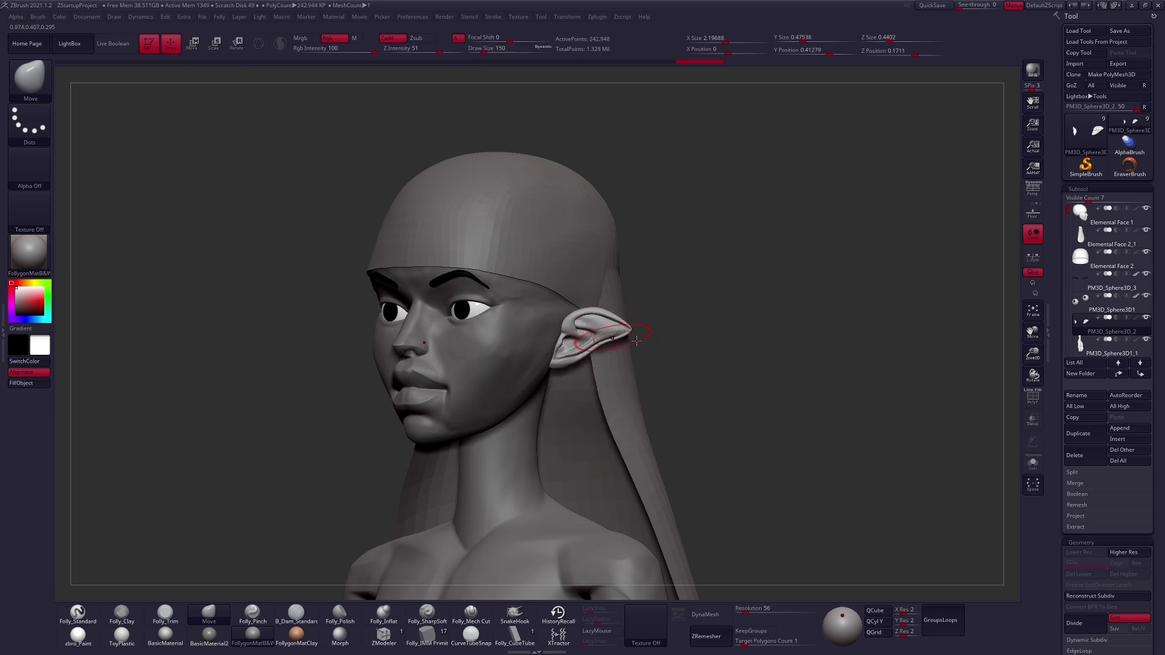
{"action": "right_click_drag", "start_coordinate": [629, 330], "coordinate": [655, 348], "text": "shift"}
{"action": "left_click_drag", "start_coordinate": [586, 319], "coordinate": [586, 320]}
Adjust the upper rim of the elf ears with the Move brush at draw size 96
{"action": "key", "text": "space"}
{"action": "right_click_drag", "start_coordinate": [606, 322], "coordinate": [582, 314]}
{"action": "key", "text": "space"}
{"action": "left_click_drag", "start_coordinate": [601, 312], "coordinate": [598, 310]}
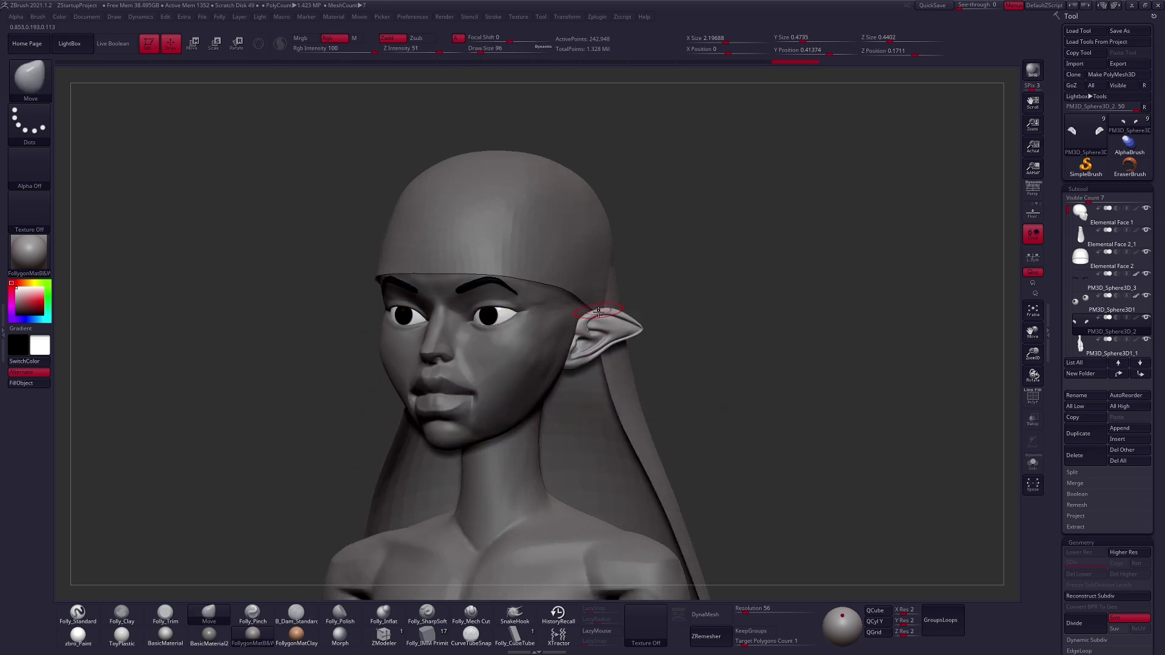
{"action": "right_click_drag", "start_coordinate": [735, 421], "coordinate": [639, 406], "text": "shift"}
{"action": "key", "text": "space"}
{"action": "left_click_drag", "start_coordinate": [607, 326], "coordinate": [612, 324]}
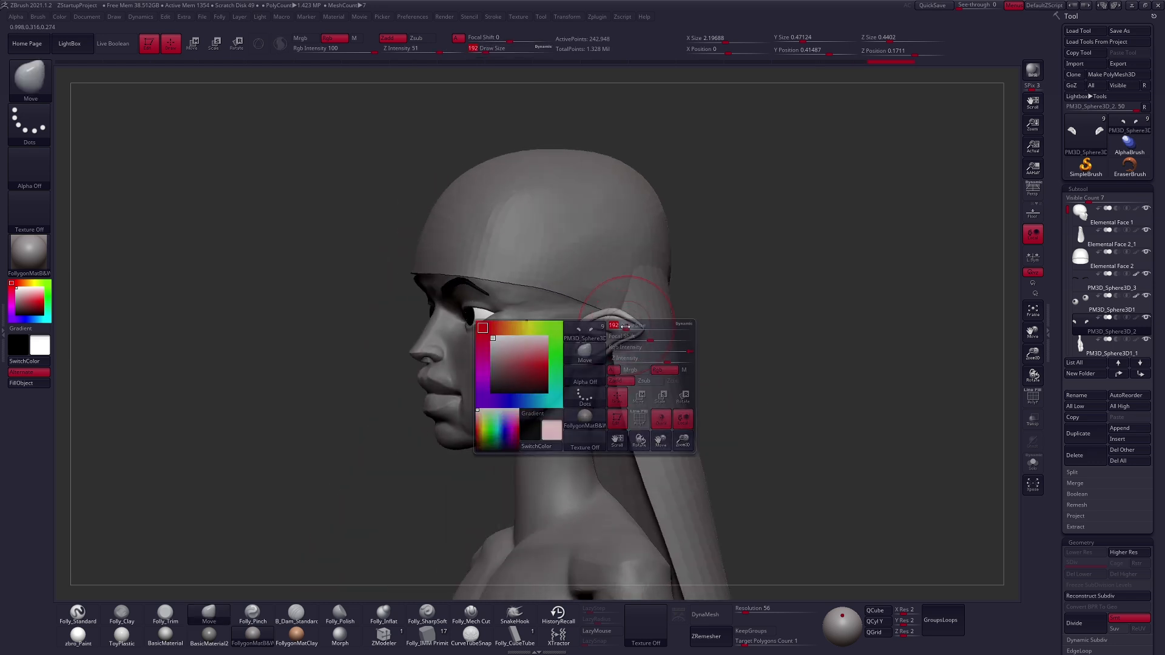
Reposition the ear tips at draw size 192 and tidy the earlobes with a smaller Move brush
{"action": "mouse_move", "coordinate": [636, 324]}
{"action": "right_mouse_down"}
{"action": "mouse_move", "coordinate": [652, 330]}
{"action": "mouse_move", "coordinate": [636, 330]}
{"action": "right_mouse_up"}
{"action": "left_click_drag", "start_coordinate": [638, 329], "coordinate": [640, 329]}
{"action": "key", "text": "space"}
{"action": "left_click_drag", "start_coordinate": [639, 329], "coordinate": [618, 338]}
{"action": "mouse_move", "coordinate": [618, 338]}
{"action": "right_mouse_down"}
{"action": "mouse_move", "coordinate": [640, 343]}
{"action": "mouse_move", "coordinate": [589, 349]}
{"action": "mouse_move", "coordinate": [596, 357]}
{"action": "right_mouse_up"}
{"action": "key", "text": "space"}
{"action": "left_click_drag", "start_coordinate": [595, 357], "coordinate": [592, 357]}
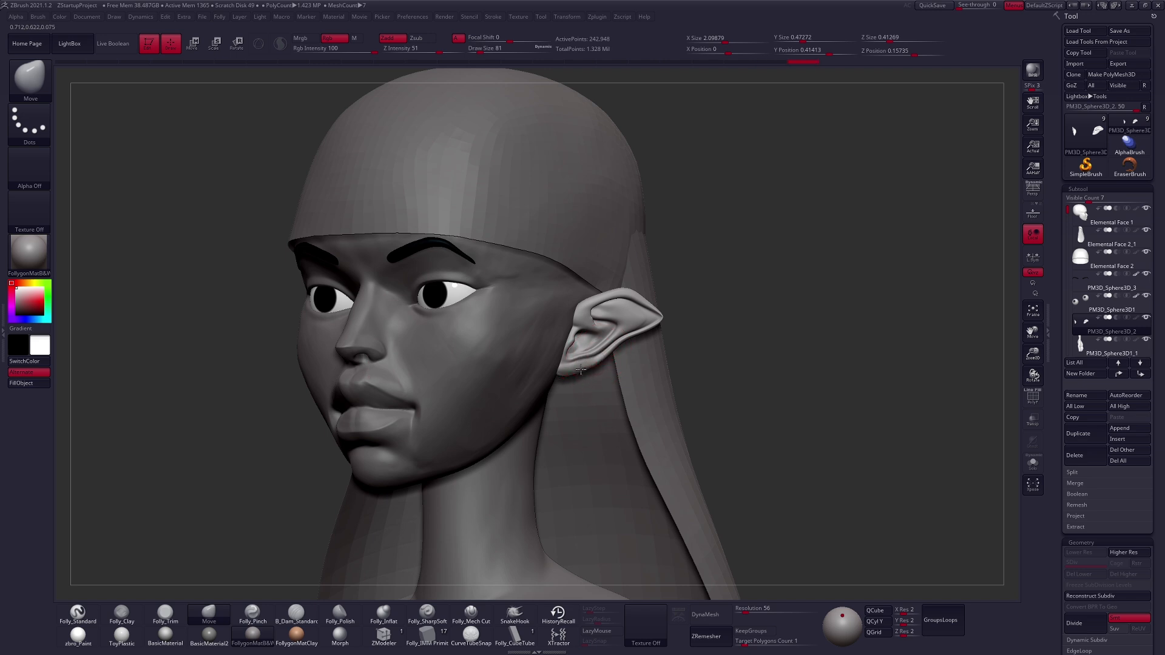
Fine-tune the elf ears' silhouette from the front and three-quarter views with a small Move brush
{"action": "right_click_drag", "start_coordinate": [686, 398], "coordinate": [671, 421], "text": "ctrl"}
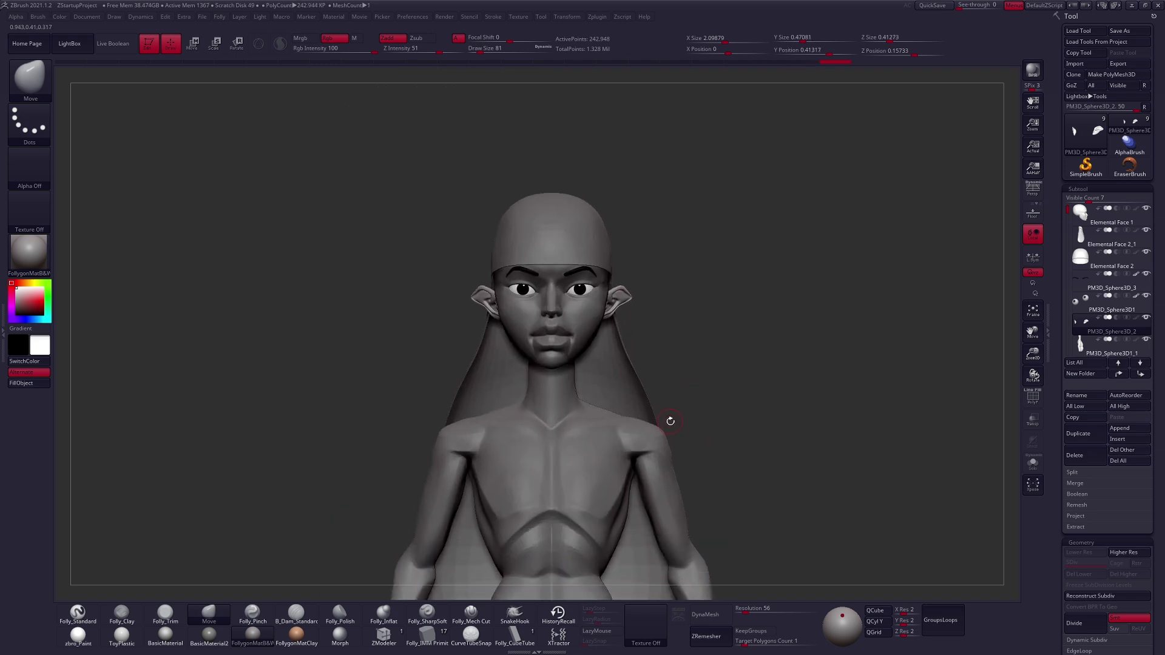
{"action": "right_click_drag", "start_coordinate": [609, 302], "coordinate": [612, 331], "text": "ctrl"}
{"action": "key", "text": "space"}
{"action": "left_click_drag", "start_coordinate": [581, 351], "coordinate": [586, 351]}
{"action": "left_click_drag", "start_coordinate": [633, 281], "coordinate": [626, 283]}
{"action": "right_click_drag", "start_coordinate": [591, 325], "coordinate": [656, 335]}
{"action": "key", "text": "space"}
{"action": "left_click_drag", "start_coordinate": [654, 340], "coordinate": [648, 340]}
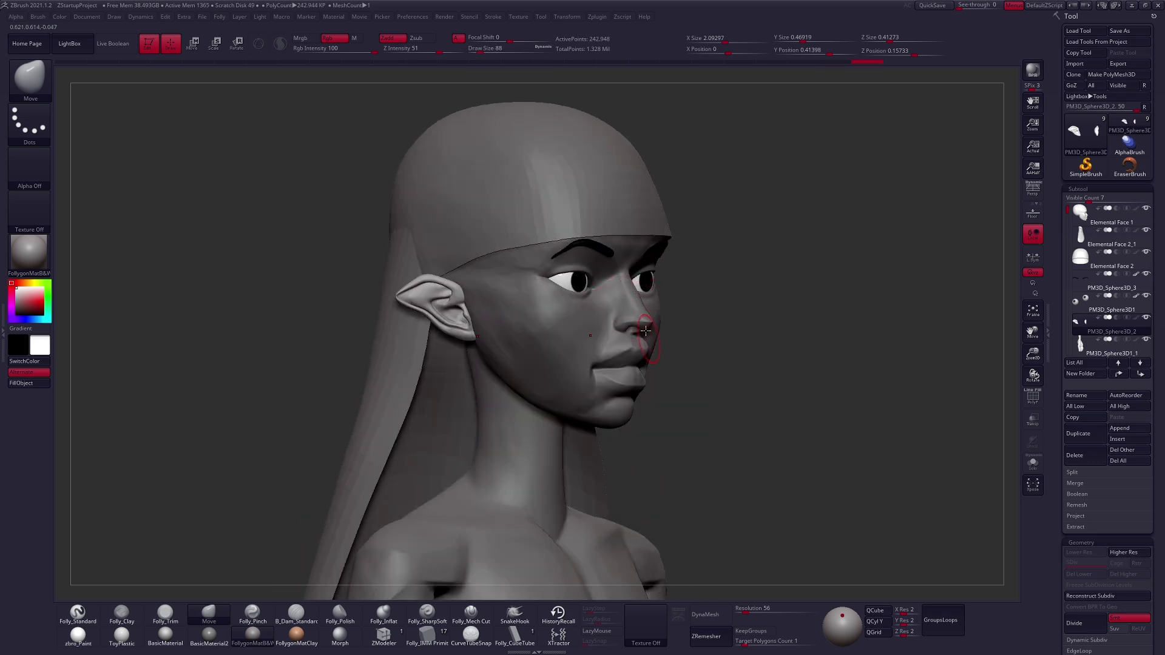
{"action": "right_click_drag", "start_coordinate": [732, 434], "coordinate": [618, 390], "text": "ctrl"}
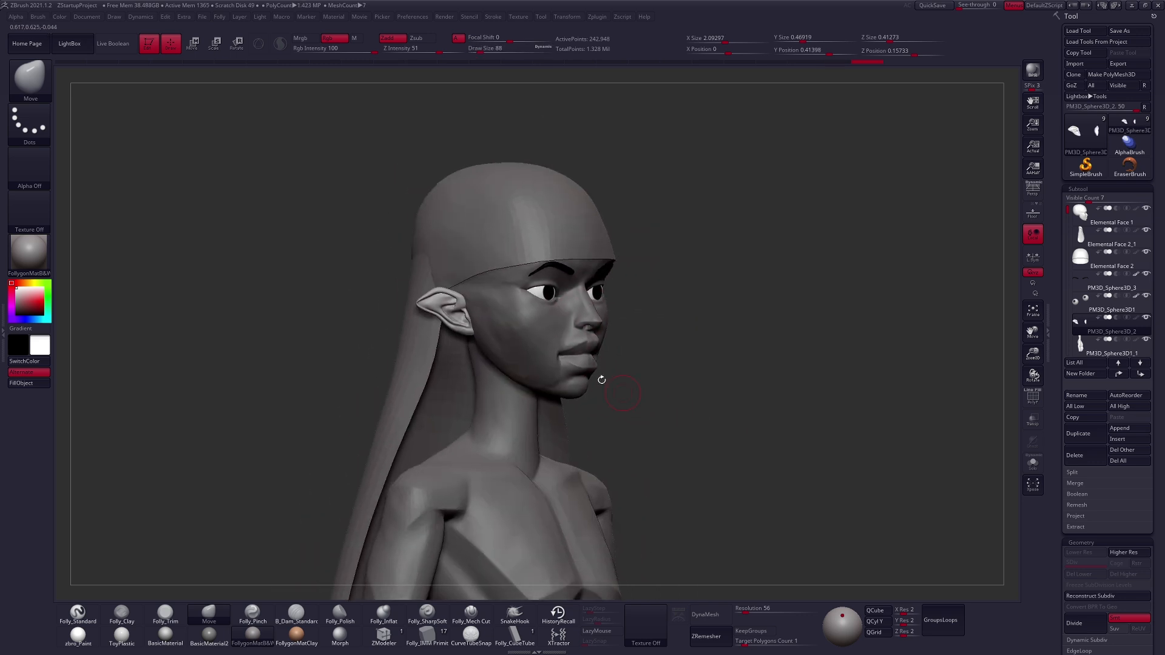
Select the head subtool and set up the Folly_Trim brush at draw size 104
{"action": "key", "text": "space"}
{"action": "left_click_drag", "start_coordinate": [537, 356], "coordinate": [541, 356]}
{"action": "key", "text": "3"}
{"action": "left_click_drag", "start_coordinate": [480, 325], "coordinate": [523, 338]}
{"action": "left_click", "coordinate": [660, 406], "text": "ctrl"}
{"action": "mouse_move", "coordinate": [661, 405]}
{"action": "left_mouse_down", "text": "ctrl"}
{"action": "mouse_move", "coordinate": [711, 440]}
{"action": "mouse_move", "coordinate": [677, 398]}
{"action": "left_mouse_up", "text": "ctrl"}
{"action": "key", "text": "space"}
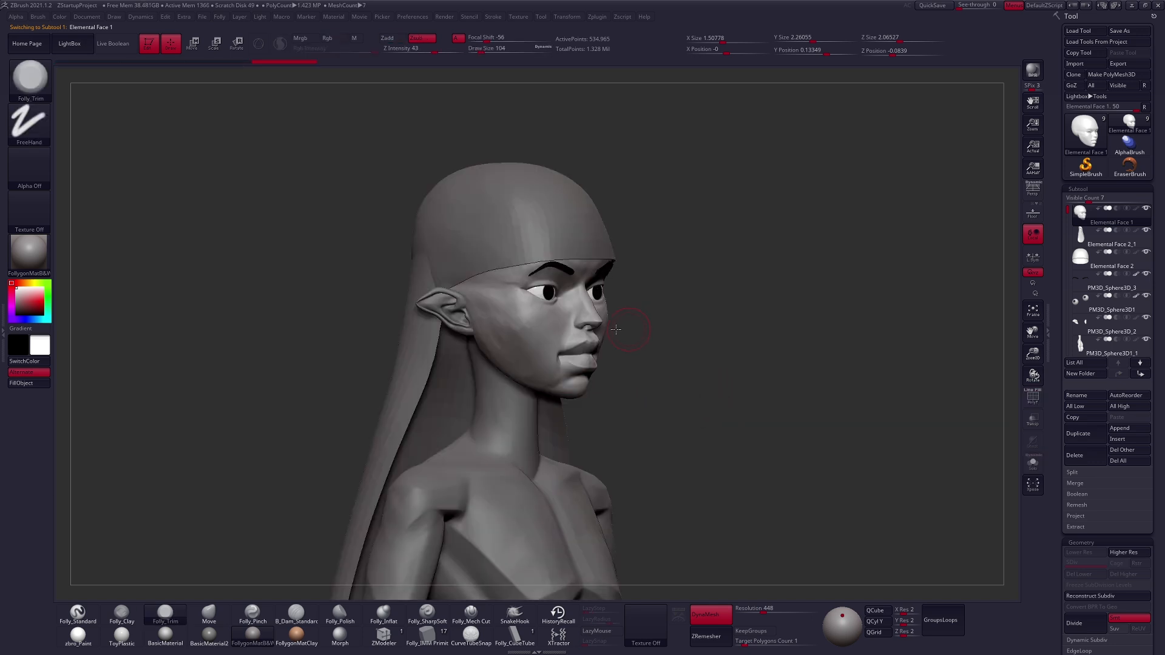
{"action": "left_click_drag", "start_coordinate": [616, 329], "coordinate": [634, 329]}
{"action": "left_click_drag", "start_coordinate": [737, 425], "coordinate": [734, 415]}
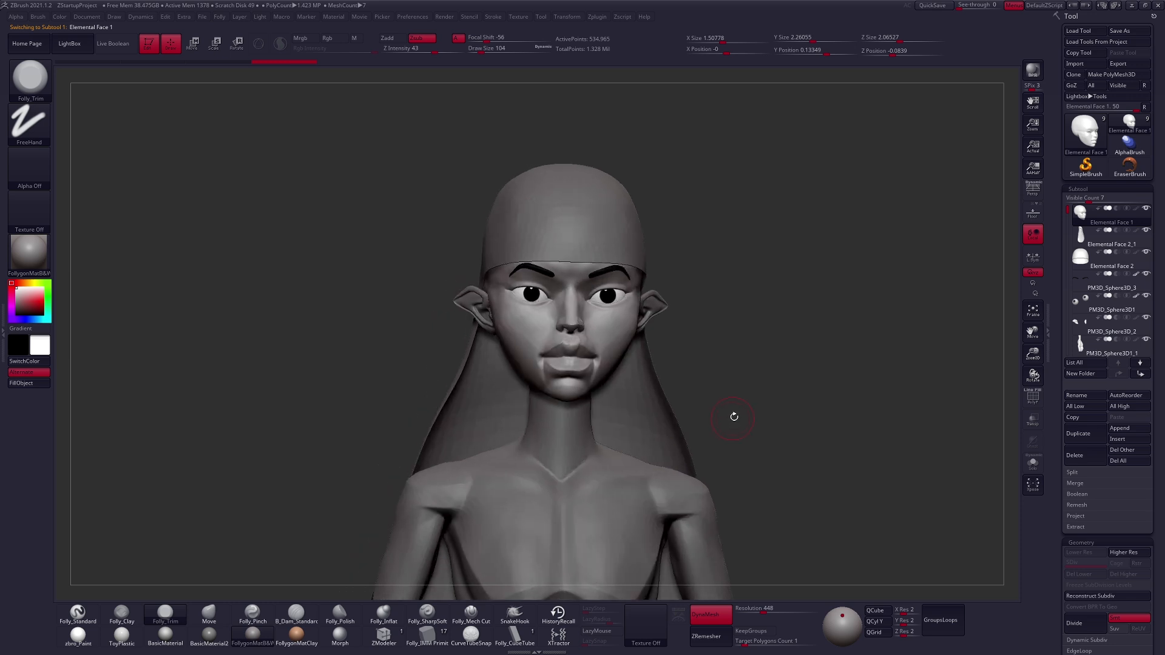
Choose the Folly_Standard brush and zbro_Paint material and fill the head with a pale cream colour
{"action": "key", "text": "1"}
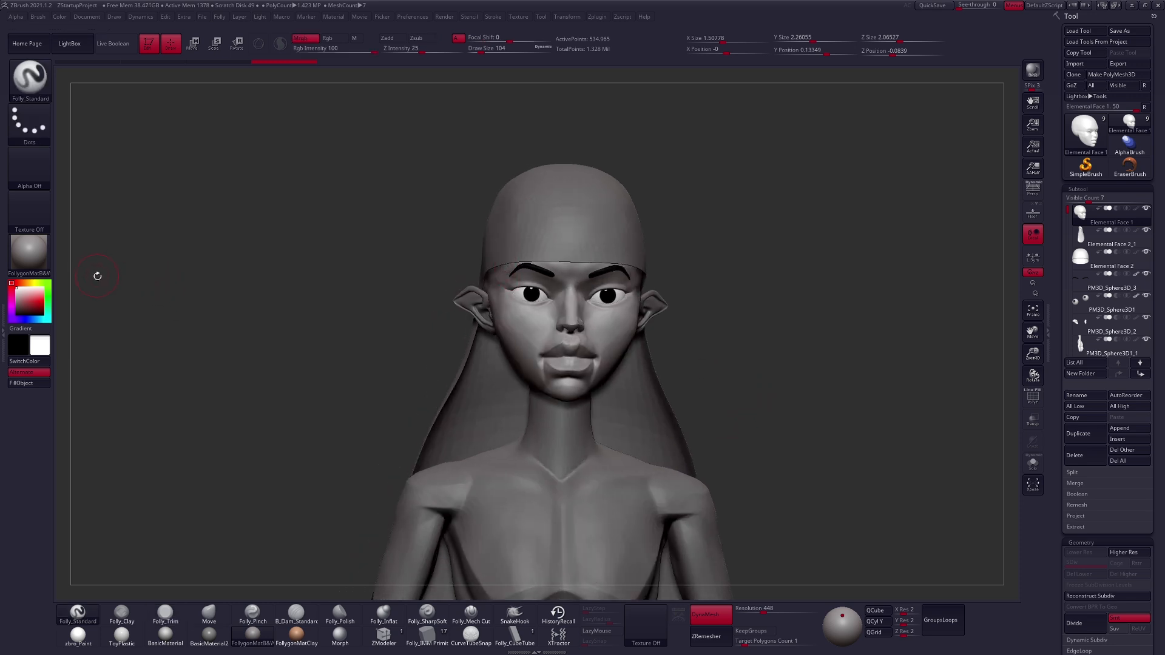
{"action": "left_click", "coordinate": [29, 284]}
{"action": "left_click", "coordinate": [24, 295]}
{"action": "left_click", "coordinate": [77, 634]}
{"action": "mouse_move", "coordinate": [698, 403]}
{"action": "left_mouse_down"}
{"action": "mouse_move", "coordinate": [723, 398]}
{"action": "mouse_move", "coordinate": [704, 395]}
{"action": "mouse_move", "coordinate": [753, 358]}
{"action": "mouse_move", "coordinate": [753, 389]}
{"action": "left_mouse_up"}
{"action": "left_click", "coordinate": [41, 386]}
{"action": "key", "text": "space"}
{"action": "left_click_drag", "start_coordinate": [687, 363], "coordinate": [693, 362]}
{"action": "right_click_drag", "start_coordinate": [708, 386], "coordinate": [657, 367], "text": "alt"}
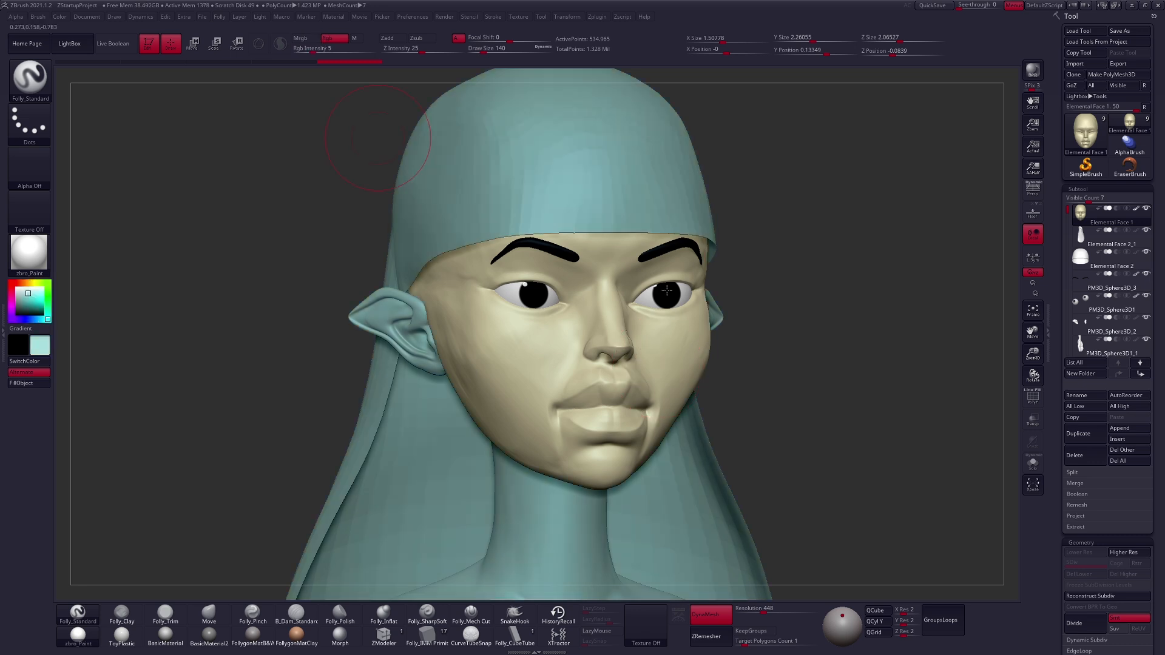
Enable Mrgb and tint the cheeks light teal at RGB intensity 5 and draw size 292
{"action": "left_click", "coordinate": [304, 42]}
{"action": "left_click_drag", "start_coordinate": [743, 370], "coordinate": [743, 340]}
{"action": "key", "text": "space"}
{"action": "left_click_drag", "start_coordinate": [593, 332], "coordinate": [604, 333]}
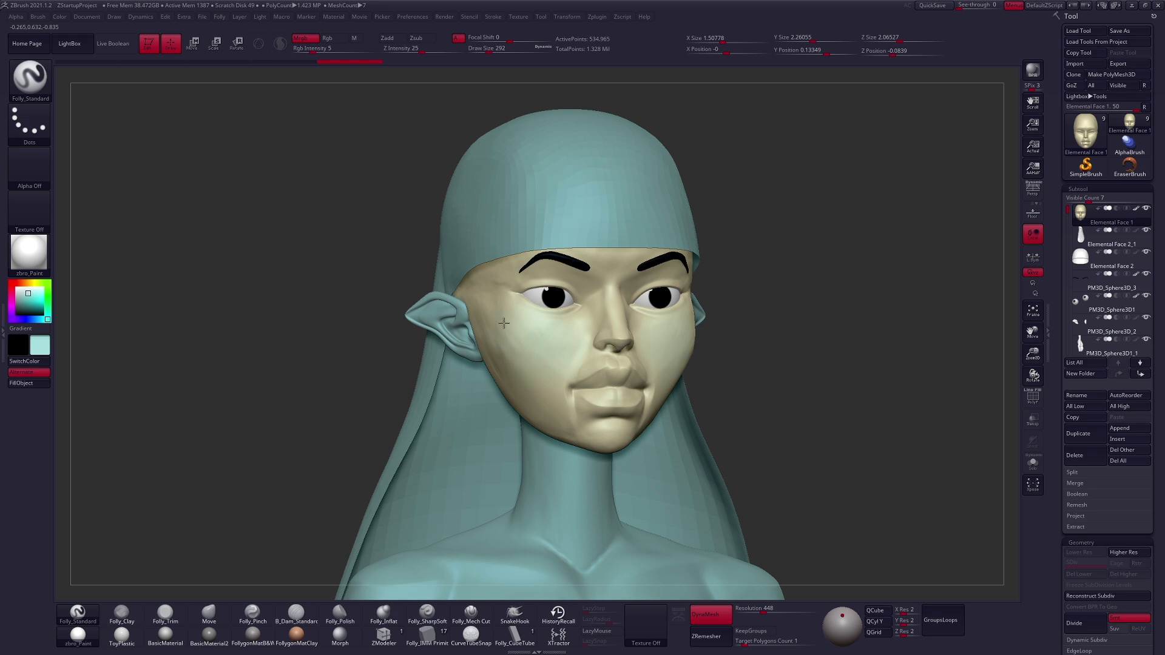
{"action": "left_click_drag", "start_coordinate": [626, 436], "coordinate": [628, 432]}
{"action": "left_click_drag", "start_coordinate": [850, 413], "coordinate": [777, 402]}
Extend the light teal tint over the side of the face and jaw, and isolate the head subtool
{"action": "left_click_drag", "start_coordinate": [528, 358], "coordinate": [526, 334], "text": "alt"}
{"action": "left_click_drag", "start_coordinate": [676, 379], "coordinate": [670, 351]}
{"action": "left_click_drag", "start_coordinate": [574, 365], "coordinate": [530, 380], "text": "alt"}
{"action": "left_click_drag", "start_coordinate": [610, 372], "coordinate": [593, 380]}
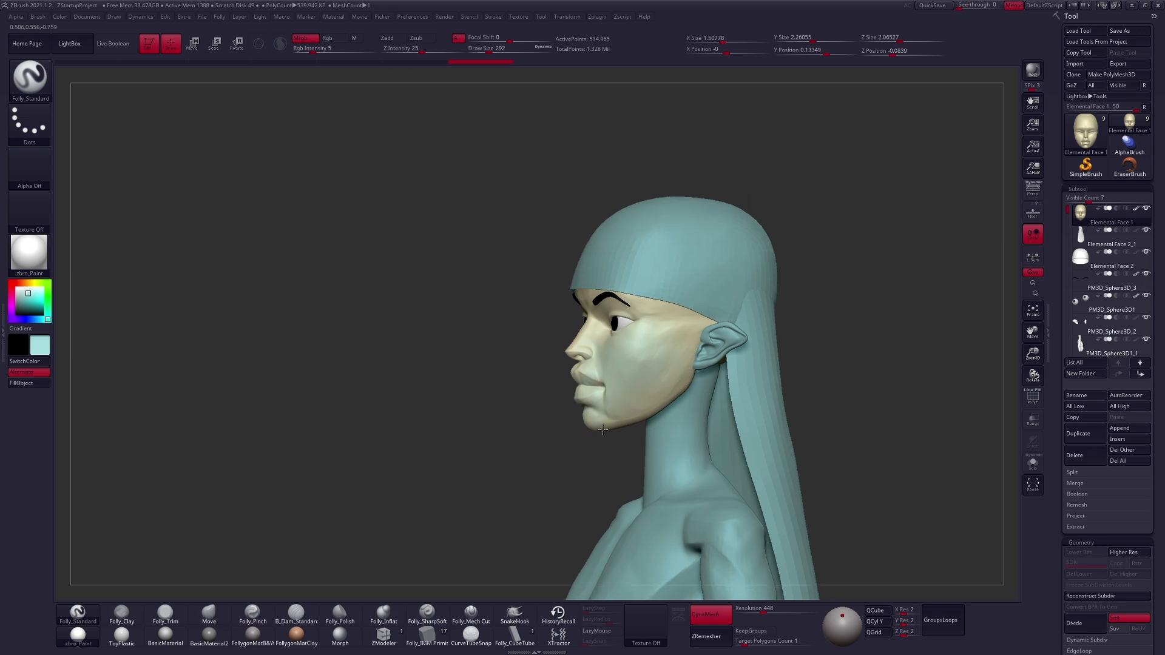
{"action": "left_click_drag", "start_coordinate": [692, 351], "coordinate": [620, 347]}
{"action": "key", "text": "shift+s"}
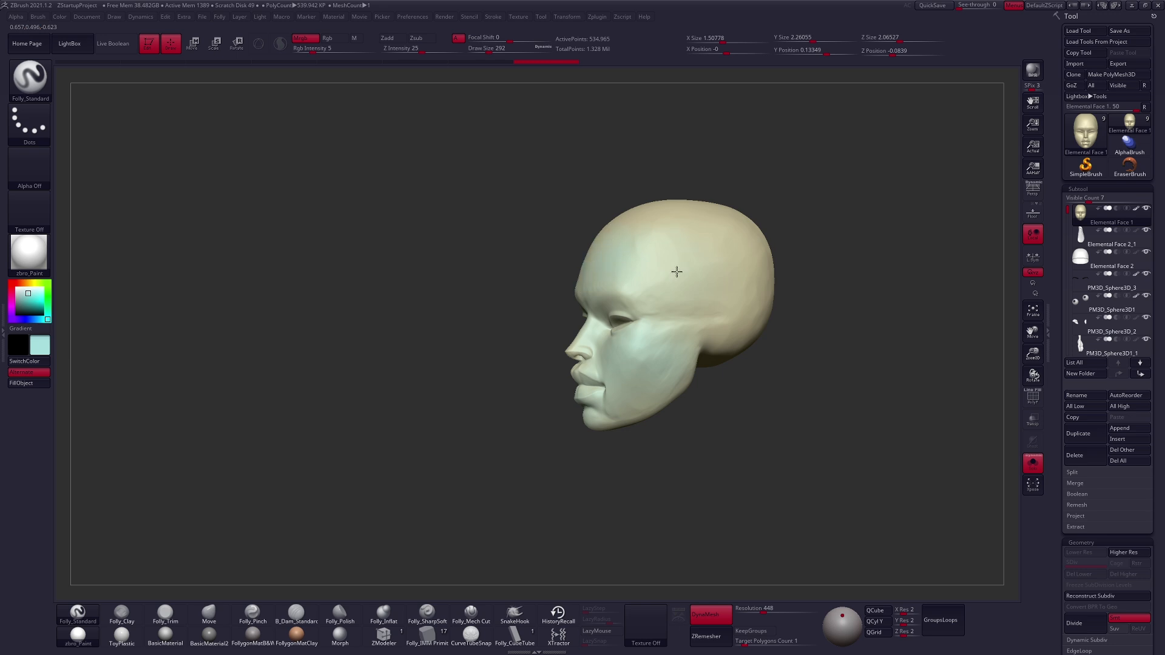
Extend the light teal tint over the side of the head and show the other subtools again
{"action": "left_click_drag", "start_coordinate": [684, 250], "coordinate": [679, 257]}
{"action": "key", "text": "shift+s"}
{"action": "mouse_move", "coordinate": [716, 394]}
{"action": "left_mouse_down"}
{"action": "mouse_move", "coordinate": [782, 395]}
{"action": "mouse_move", "coordinate": [680, 407]}
{"action": "mouse_move", "coordinate": [717, 395]}
{"action": "left_mouse_up"}
Adjust the jawline and chin with the Move brush at draw size 215
{"action": "key", "text": "space"}
{"action": "mouse_move", "coordinate": [617, 406]}
{"action": "right_mouse_down", "text": "ctrl"}
{"action": "mouse_move", "coordinate": [622, 415]}
{"action": "mouse_move", "coordinate": [607, 404]}
{"action": "mouse_move", "coordinate": [623, 407]}
{"action": "right_mouse_up", "text": "ctrl"}
{"action": "key", "text": "b"}
{"action": "key", "text": "m"}
{"action": "key", "text": "v"}
{"action": "key", "text": "space"}
{"action": "left_click_drag", "start_coordinate": [624, 407], "coordinate": [634, 416]}
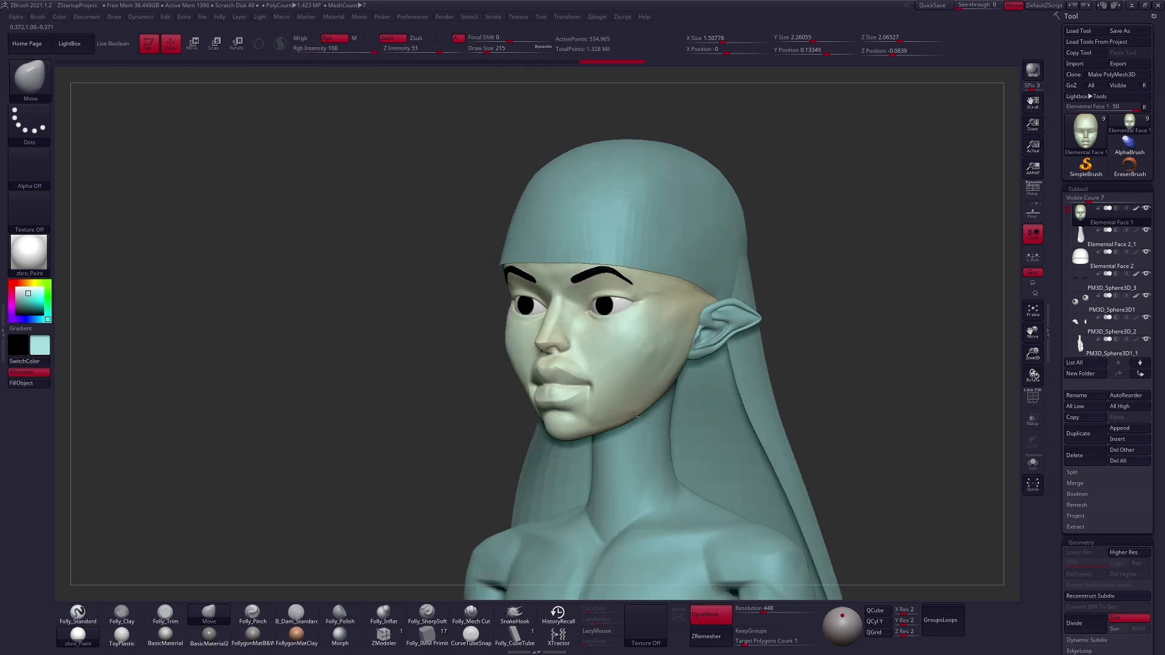
{"action": "right_click_drag", "start_coordinate": [634, 416], "coordinate": [600, 416], "text": "shift"}
{"action": "key", "text": "shift+s"}
{"action": "left_click_drag", "start_coordinate": [570, 432], "coordinate": [561, 437]}
Return to the Folly_Standard brush at draw size 292 and tint the underside of the head light teal
{"action": "right_click_drag", "start_coordinate": [566, 444], "coordinate": [577, 522]}
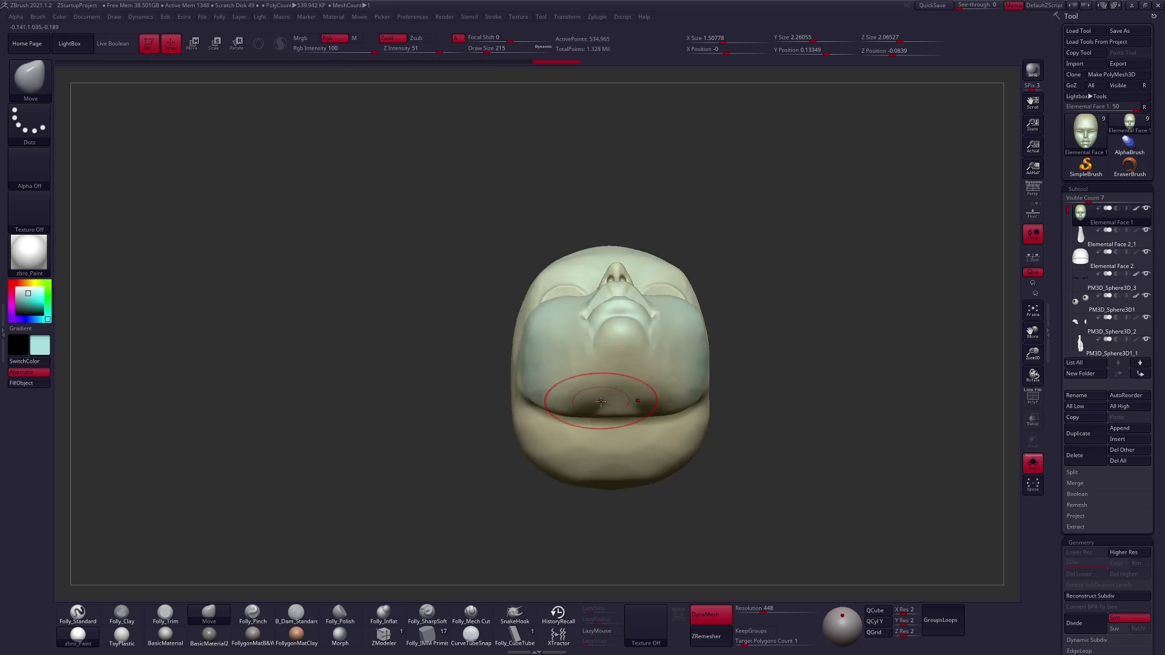
{"action": "key", "text": "b"}
{"action": "key", "text": "s"}
{"action": "key", "text": "t"}
{"action": "key", "text": "space"}
{"action": "left_click_drag", "start_coordinate": [603, 380], "coordinate": [606, 380]}
{"action": "right_click_drag", "start_coordinate": [600, 397], "coordinate": [613, 343]}
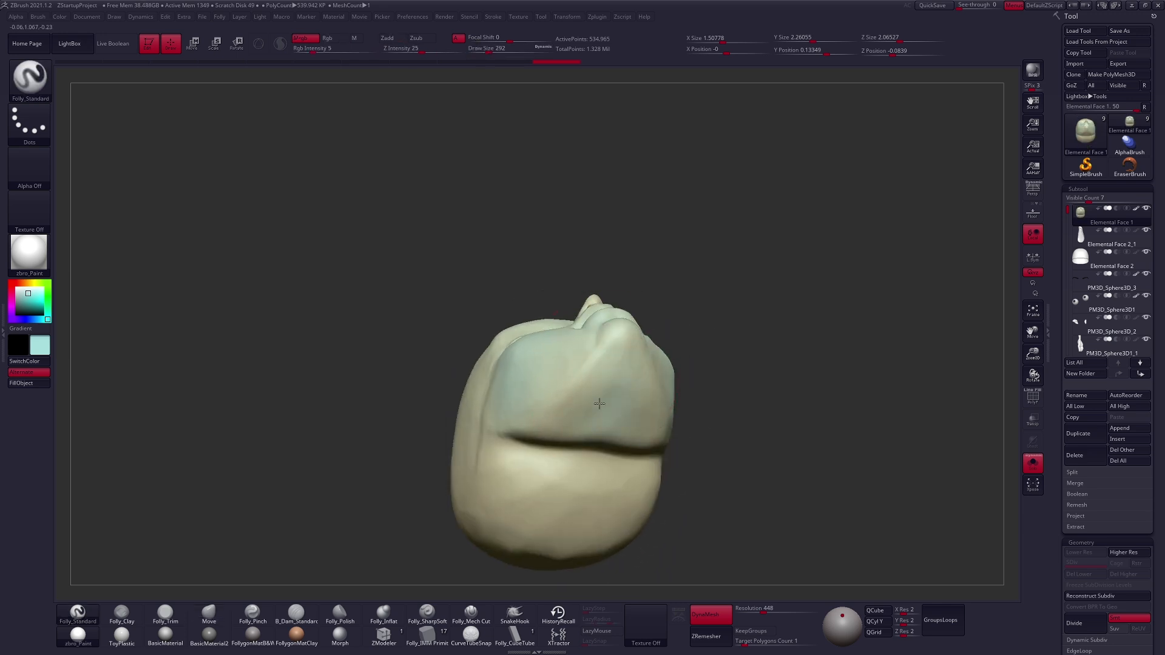
{"action": "left_click_drag", "start_coordinate": [591, 493], "coordinate": [570, 523]}
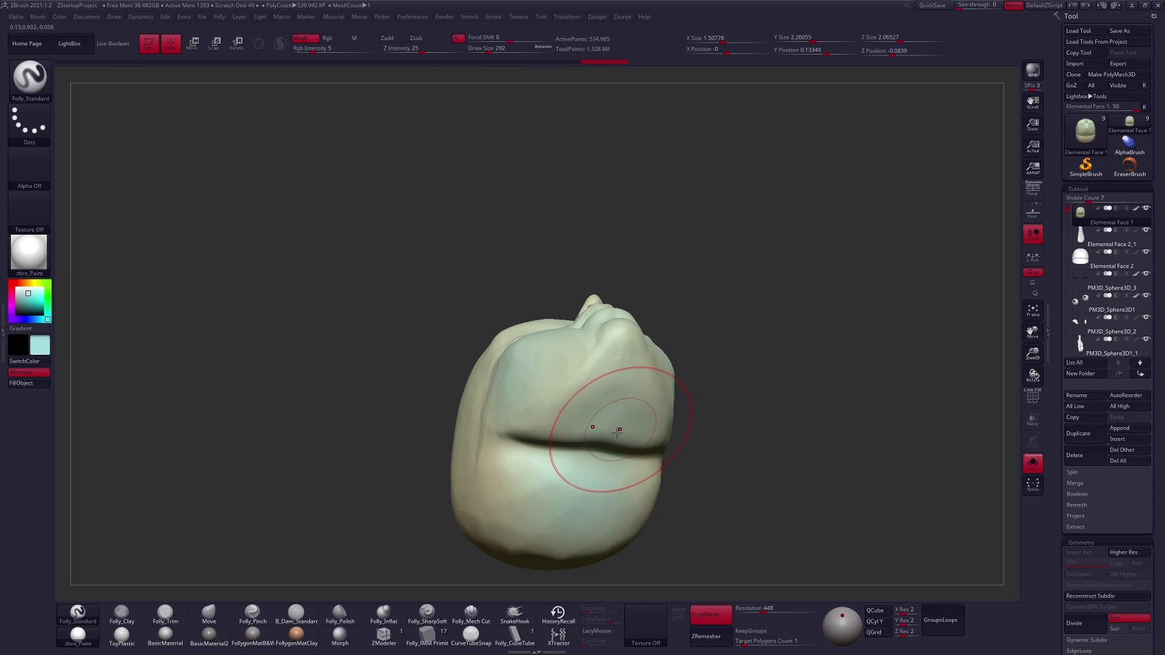
{"action": "right_click_drag", "start_coordinate": [614, 429], "coordinate": [638, 446], "text": "shift"}
Switch the paint colour to black and softly darken the eye sockets
{"action": "key", "text": "shift+s"}
{"action": "left_click_drag", "start_coordinate": [623, 359], "coordinate": [632, 388]}
{"action": "mouse_move", "coordinate": [633, 388]}
{"action": "right_mouse_down", "text": "alt"}
{"action": "mouse_move", "coordinate": [593, 381]}
{"action": "mouse_move", "coordinate": [581, 360]}
{"action": "right_mouse_up", "text": "alt"}
{"action": "key", "text": "c"}
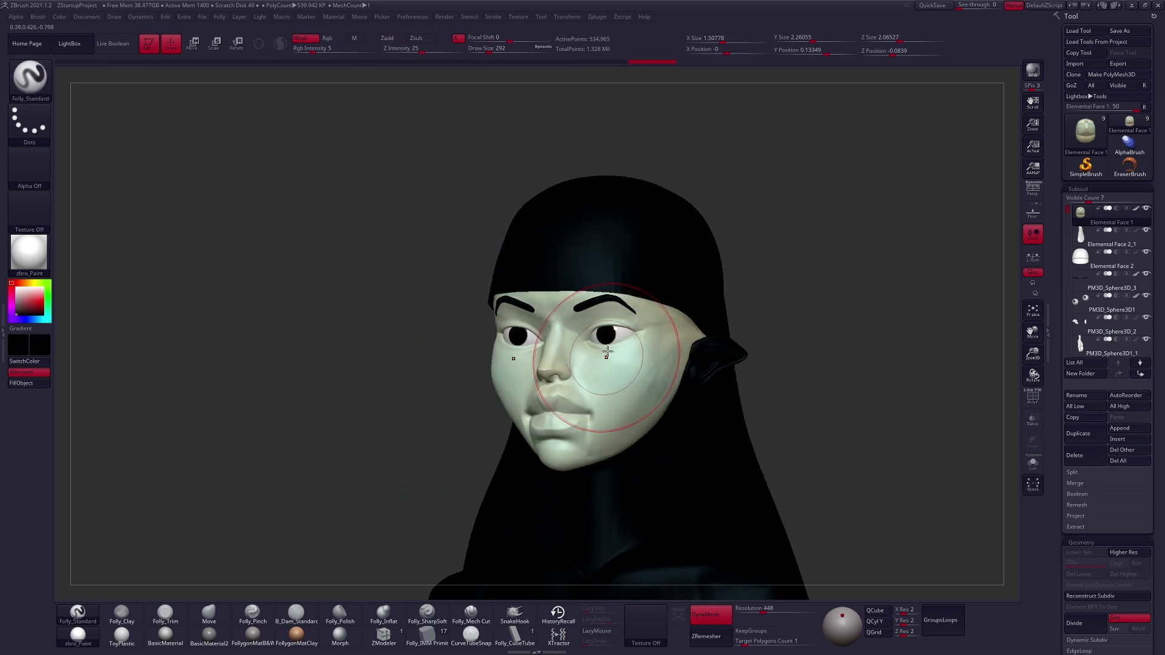
{"action": "key", "text": "shift+s"}
{"action": "mouse_move", "coordinate": [620, 340]}
{"action": "left_mouse_down"}
{"action": "mouse_move", "coordinate": [610, 344]}
{"action": "mouse_move", "coordinate": [607, 327]}
{"action": "mouse_move", "coordinate": [619, 341]}
{"action": "mouse_move", "coordinate": [584, 337]}
{"action": "left_mouse_up"}
{"action": "key", "text": "shift+s"}
{"action": "mouse_move", "coordinate": [691, 382]}
{"action": "right_mouse_down"}
{"action": "mouse_move", "coordinate": [727, 399]}
{"action": "mouse_move", "coordinate": [721, 370]}
{"action": "right_mouse_up"}
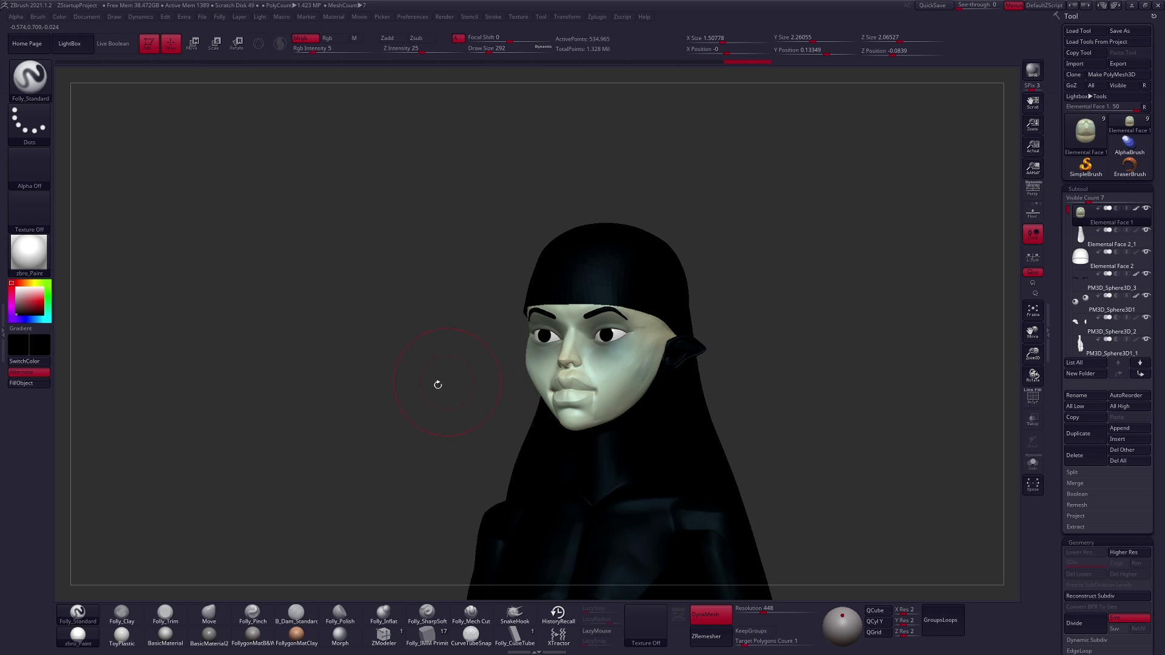
Choose a pink colour and tint the cheeks with it
{"action": "left_click", "coordinate": [21, 292]}
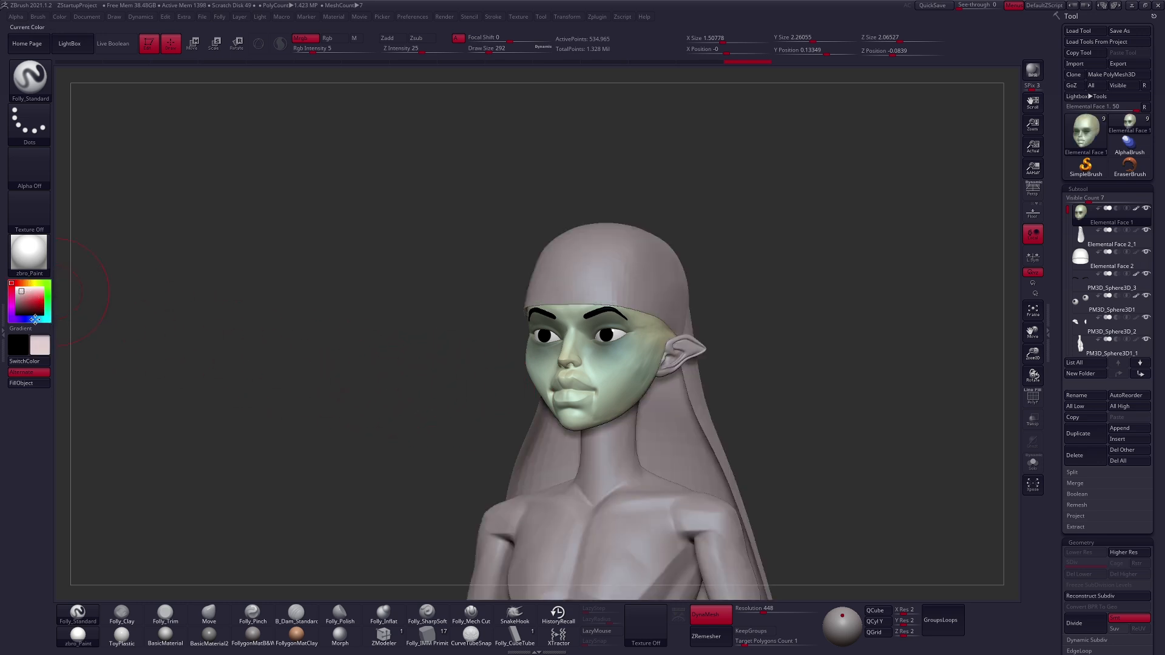
{"action": "left_click", "coordinate": [35, 320]}
{"action": "mouse_move", "coordinate": [499, 350]}
{"action": "left_mouse_down"}
{"action": "mouse_move", "coordinate": [624, 352]}
{"action": "mouse_move", "coordinate": [424, 378]}
{"action": "left_mouse_up"}
{"action": "left_click", "coordinate": [11, 283]}
{"action": "left_click", "coordinate": [34, 296]}
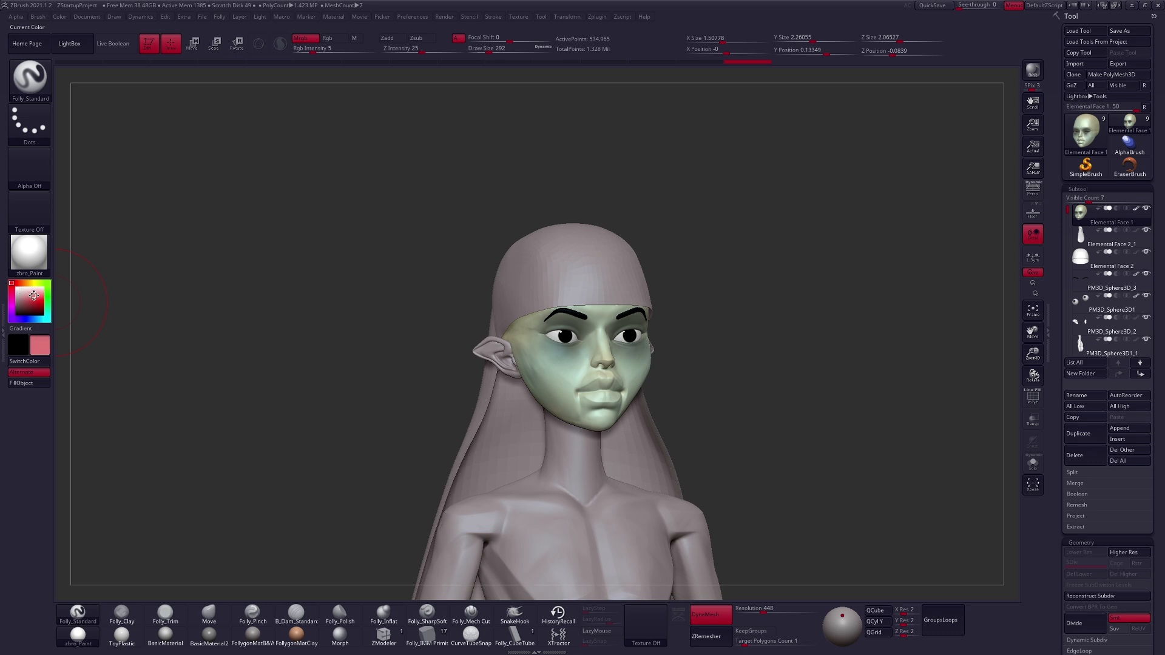
{"action": "left_click_drag", "start_coordinate": [437, 358], "coordinate": [625, 347]}
{"action": "right_click_drag", "start_coordinate": [624, 347], "coordinate": [616, 388], "text": "ctrl"}
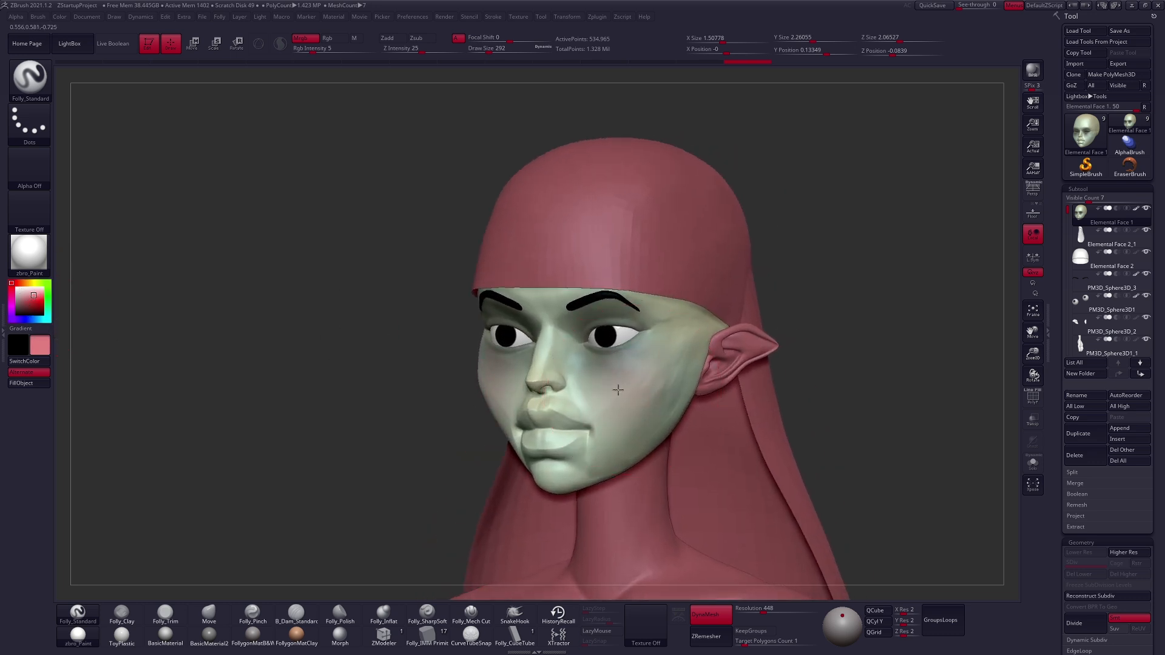
{"action": "left_click_drag", "start_coordinate": [647, 410], "coordinate": [659, 405]}
{"action": "right_click_drag", "start_coordinate": [666, 411], "coordinate": [656, 389]}
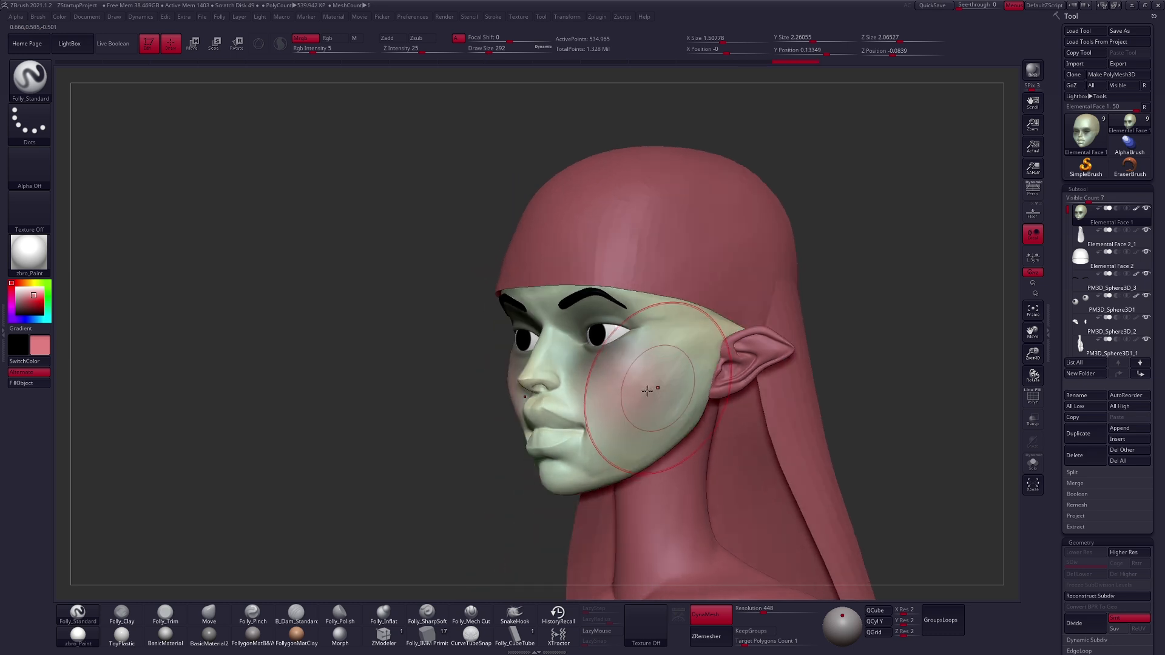
Isolate the head and tint the forehead and back of the skull pink, enlarging the brush to draw size 500
{"action": "key", "text": "alt+s"}
{"action": "left_click_drag", "start_coordinate": [587, 217], "coordinate": [597, 201]}
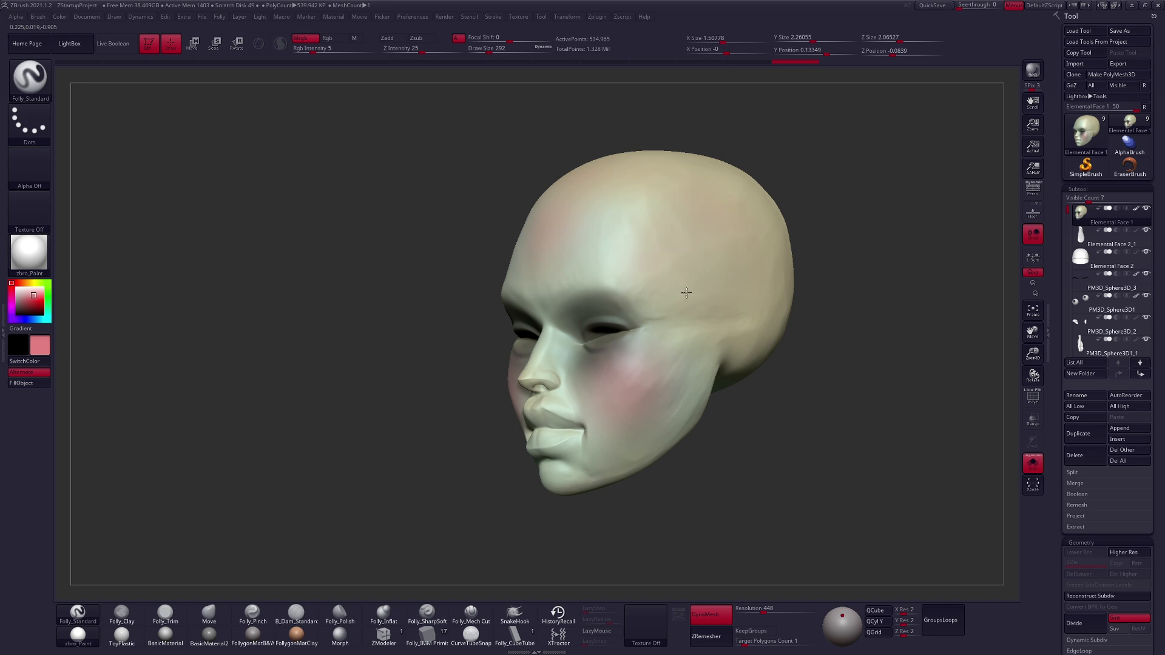
{"action": "right_click_drag", "start_coordinate": [703, 413], "coordinate": [641, 410]}
{"action": "right_click_drag", "start_coordinate": [710, 434], "coordinate": [715, 390], "text": "ctrl"}
{"action": "key", "text": "]"}
{"action": "key", "text": "]"}
{"action": "right_click_drag", "start_coordinate": [727, 274], "coordinate": [651, 297], "text": "alt"}
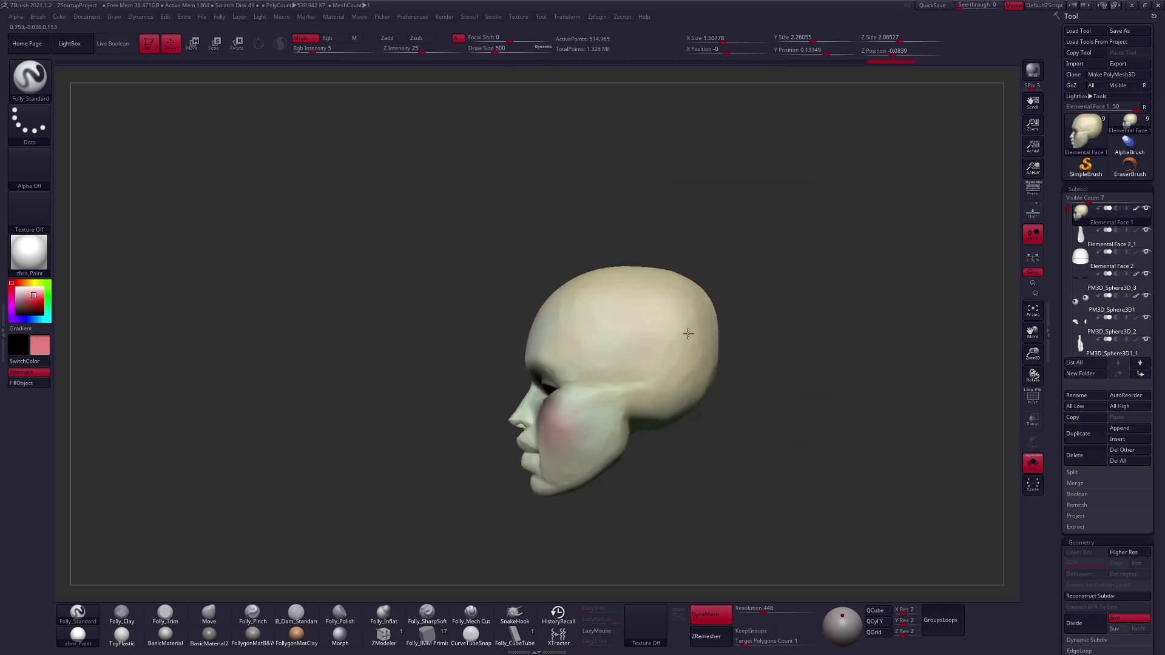
{"action": "right_click_drag", "start_coordinate": [679, 424], "coordinate": [714, 399]}
Show all subtools, reduce the draw size to 96 and tint the nose and lips pink
{"action": "key", "text": "space"}
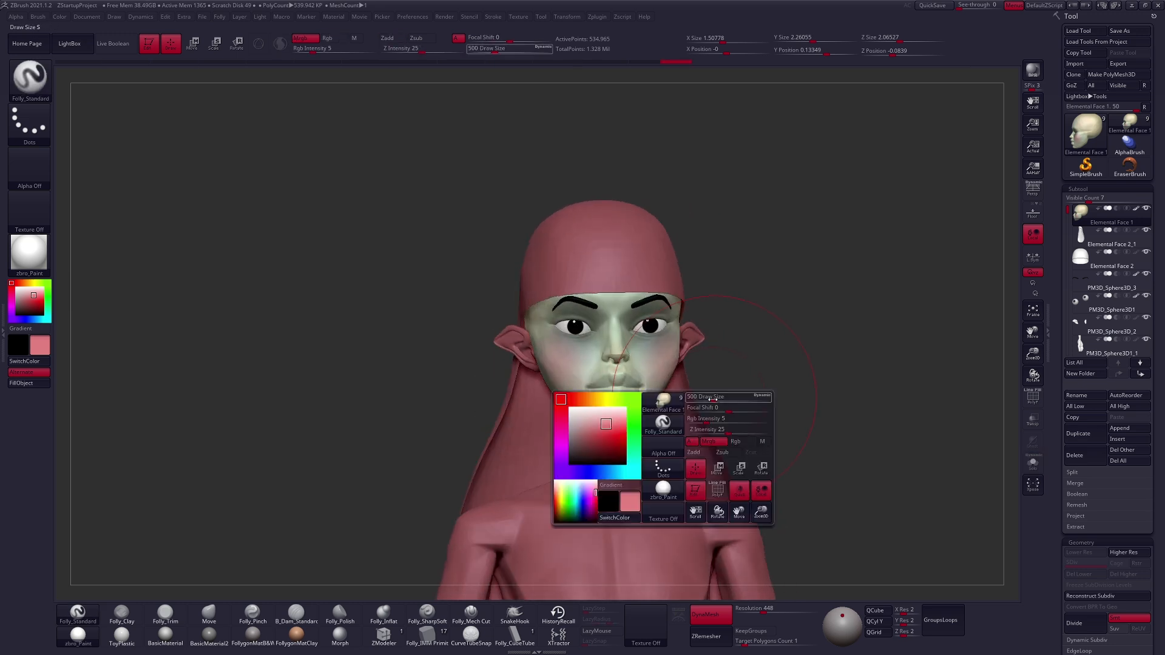
{"action": "left_click_drag", "start_coordinate": [713, 399], "coordinate": [705, 399]}
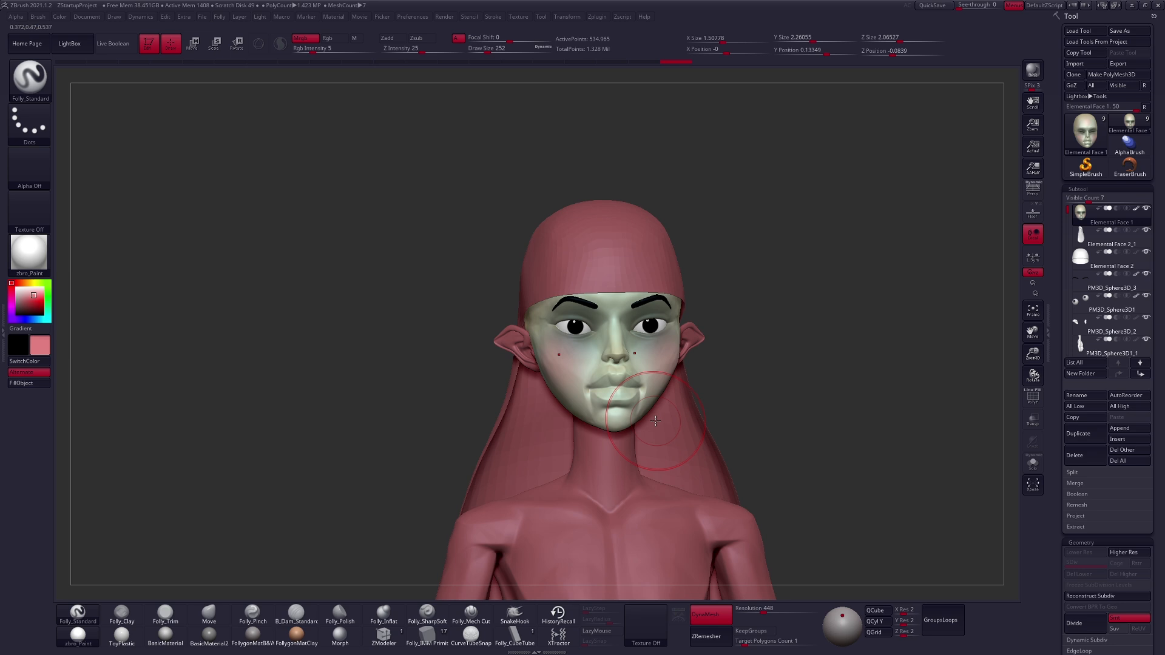
{"action": "right_click_drag", "start_coordinate": [591, 333], "coordinate": [625, 382], "text": "ctrl"}
{"action": "key", "text": "space"}
{"action": "mouse_move", "coordinate": [614, 376]}
{"action": "left_mouse_down"}
{"action": "mouse_move", "coordinate": [630, 414]}
{"action": "mouse_move", "coordinate": [642, 407]}
{"action": "left_mouse_up"}
{"action": "key", "text": "space"}
{"action": "key", "text": "space"}
{"action": "right_click_drag", "start_coordinate": [639, 414], "coordinate": [686, 418]}
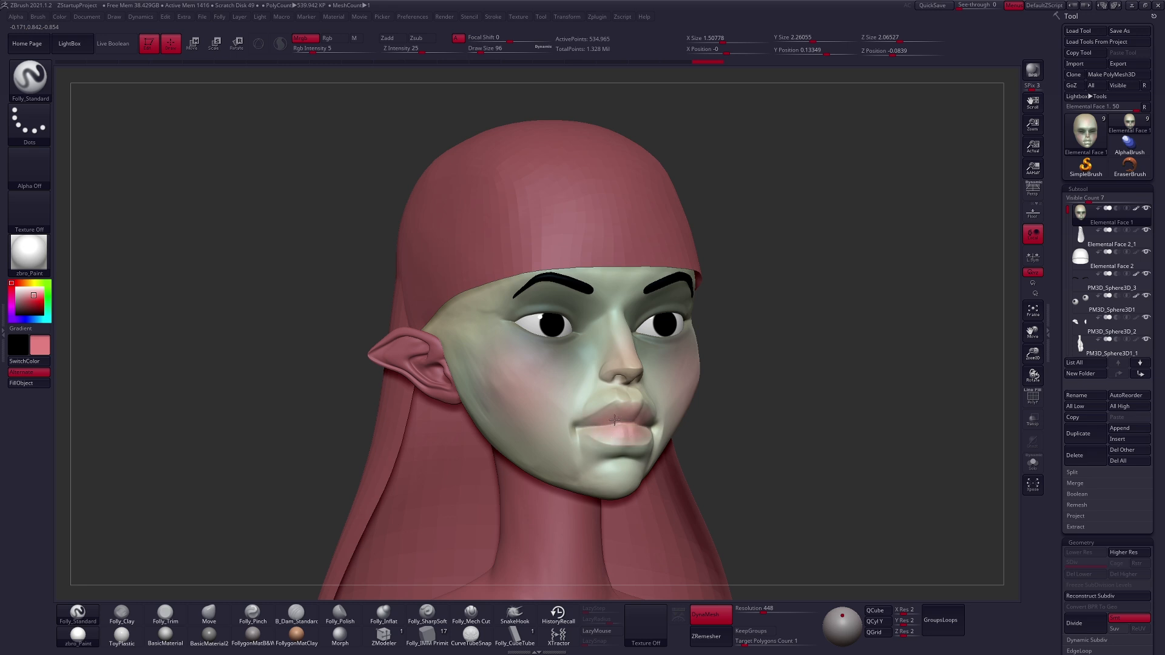
Build up the pink tint on the upper and lower lips
{"action": "left_click_drag", "start_coordinate": [624, 434], "coordinate": [643, 433]}
{"action": "mouse_move", "coordinate": [631, 439]}
{"action": "right_mouse_down"}
{"action": "mouse_move", "coordinate": [607, 419]}
{"action": "mouse_move", "coordinate": [655, 398]}
{"action": "mouse_move", "coordinate": [617, 423]}
{"action": "mouse_move", "coordinate": [651, 416]}
{"action": "right_mouse_up"}
{"action": "right_click", "coordinate": [645, 425]}
{"action": "right_click", "coordinate": [651, 416]}
{"action": "left_click_drag", "start_coordinate": [638, 433], "coordinate": [642, 434]}
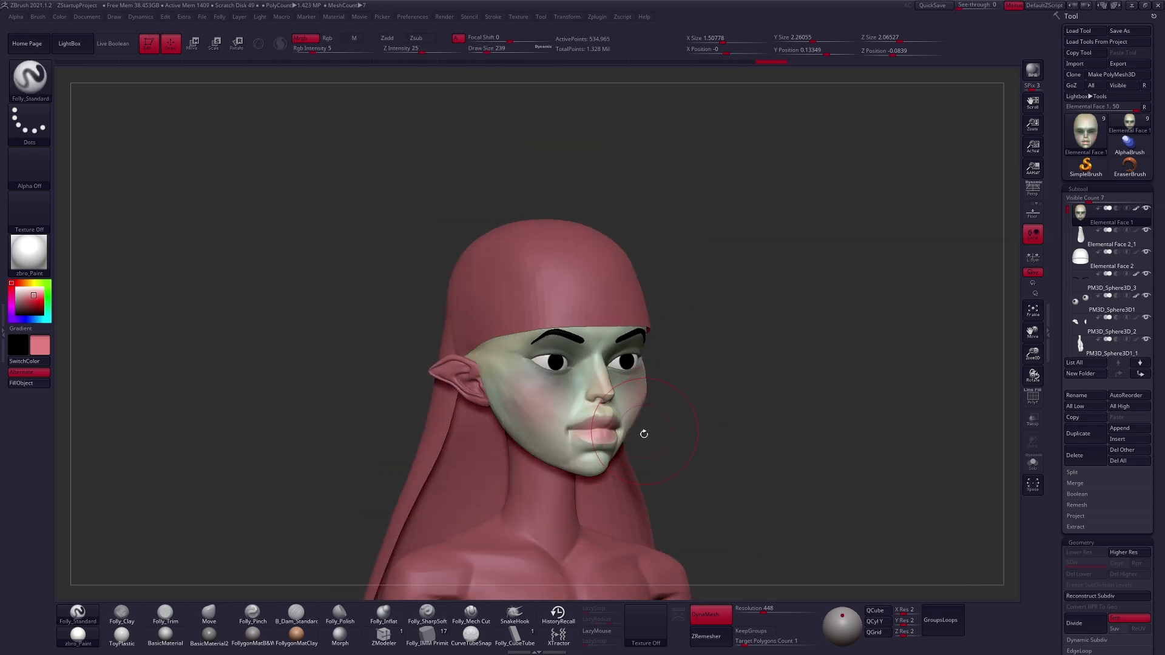
{"action": "right_click_drag", "start_coordinate": [643, 433], "coordinate": [671, 413], "text": "alt"}
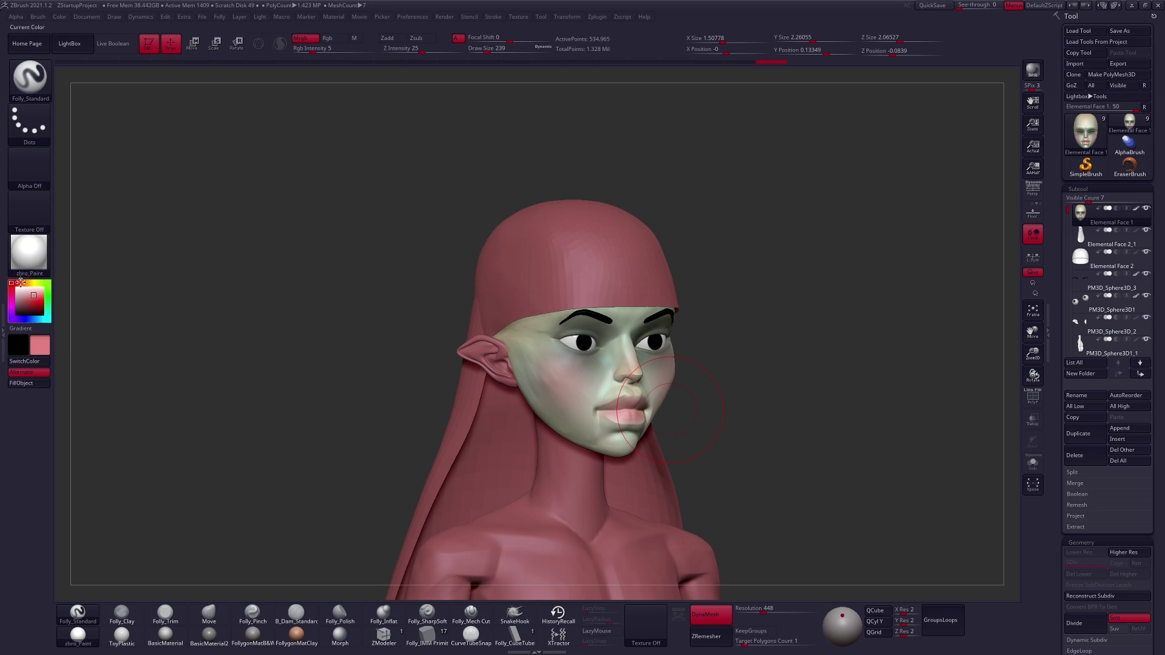
Choose a red-orange colour and set the brush to the Color Spray stroke with Alpha 07
{"action": "left_click", "coordinate": [35, 295]}
{"action": "left_click", "coordinate": [37, 299]}
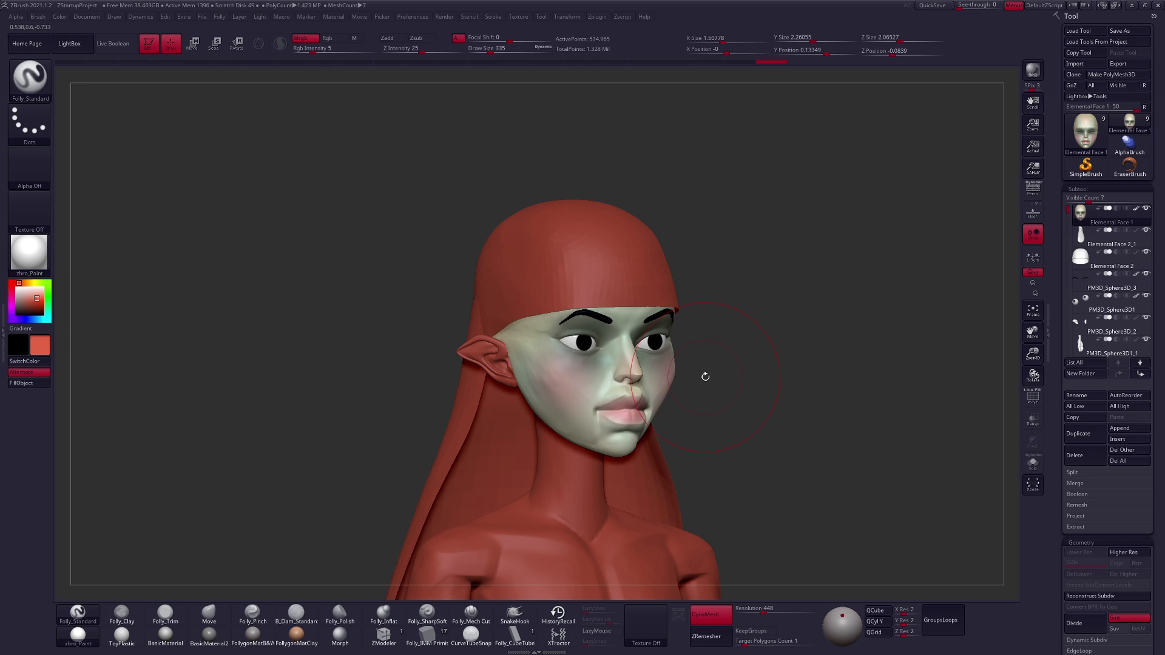
{"action": "left_click", "coordinate": [36, 124]}
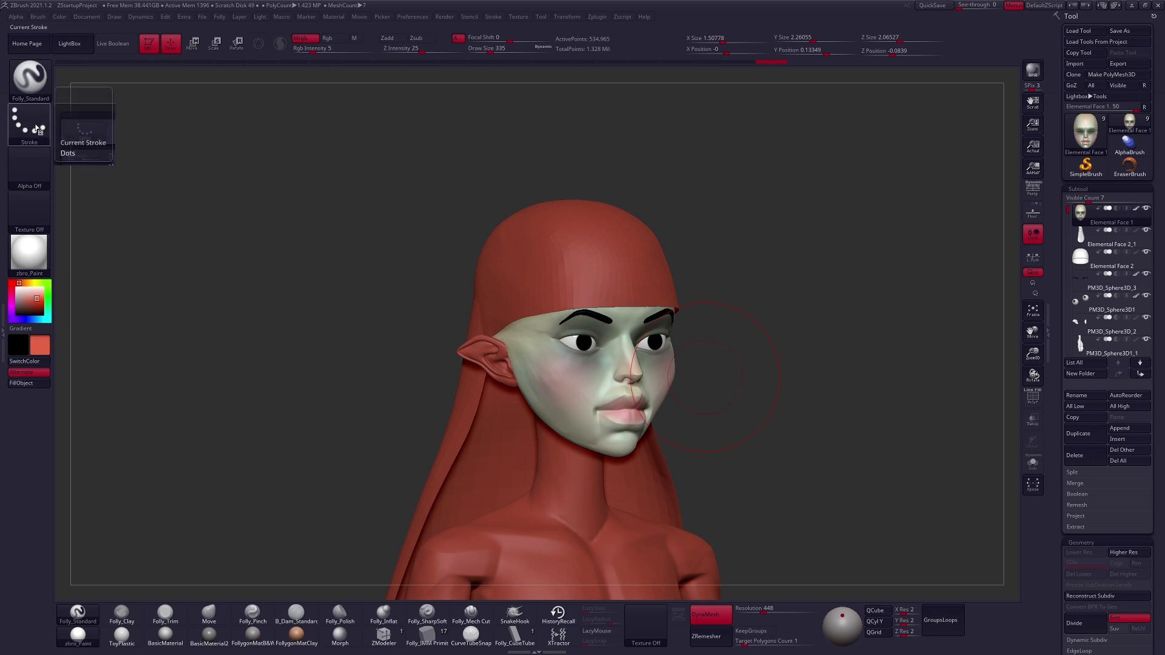
{"action": "left_click", "coordinate": [216, 130]}
{"action": "left_click", "coordinate": [30, 124]}
{"action": "left_click", "coordinate": [259, 131]}
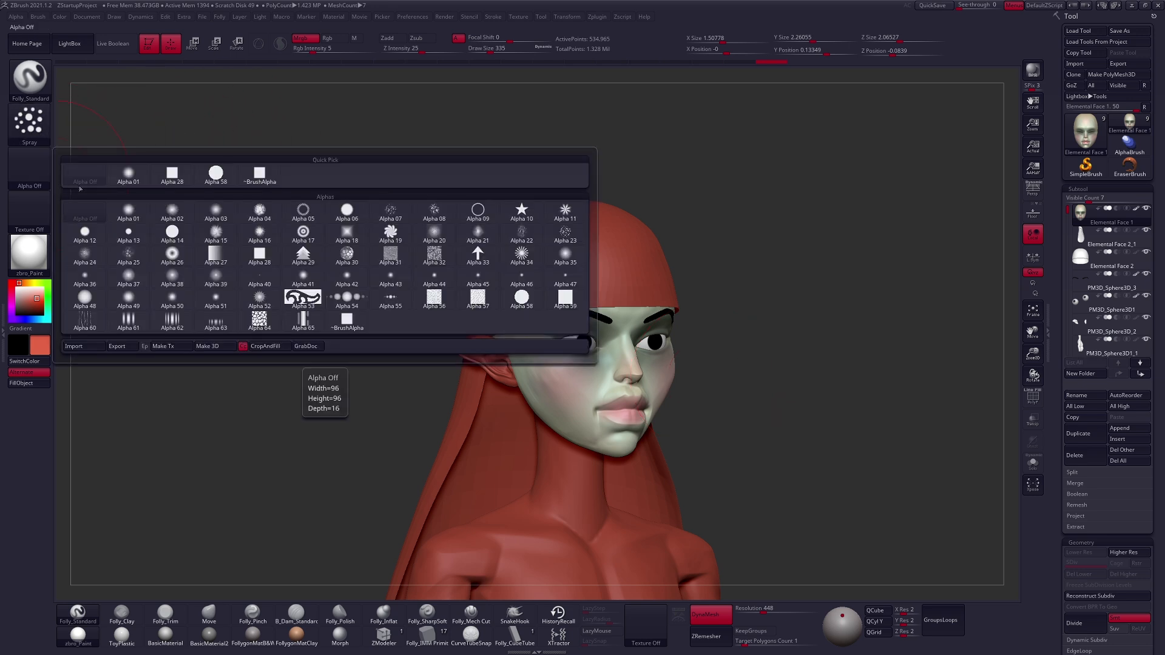
{"action": "left_click", "coordinate": [401, 217]}
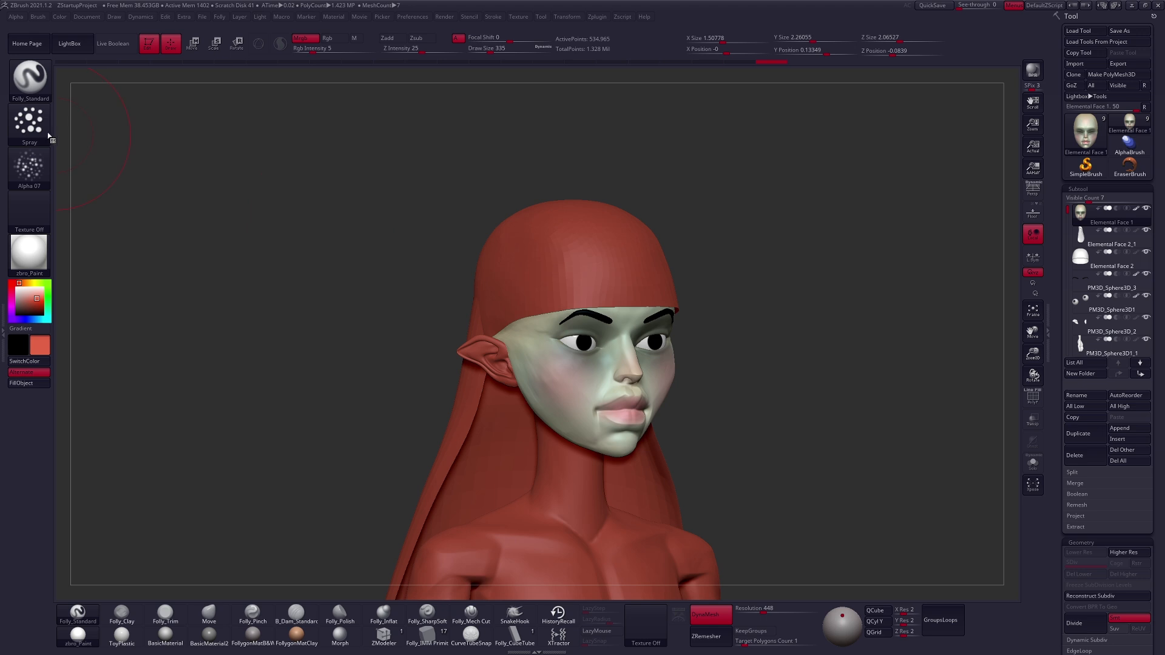
{"action": "left_click", "coordinate": [29, 124]}
{"action": "left_click", "coordinate": [216, 130]}
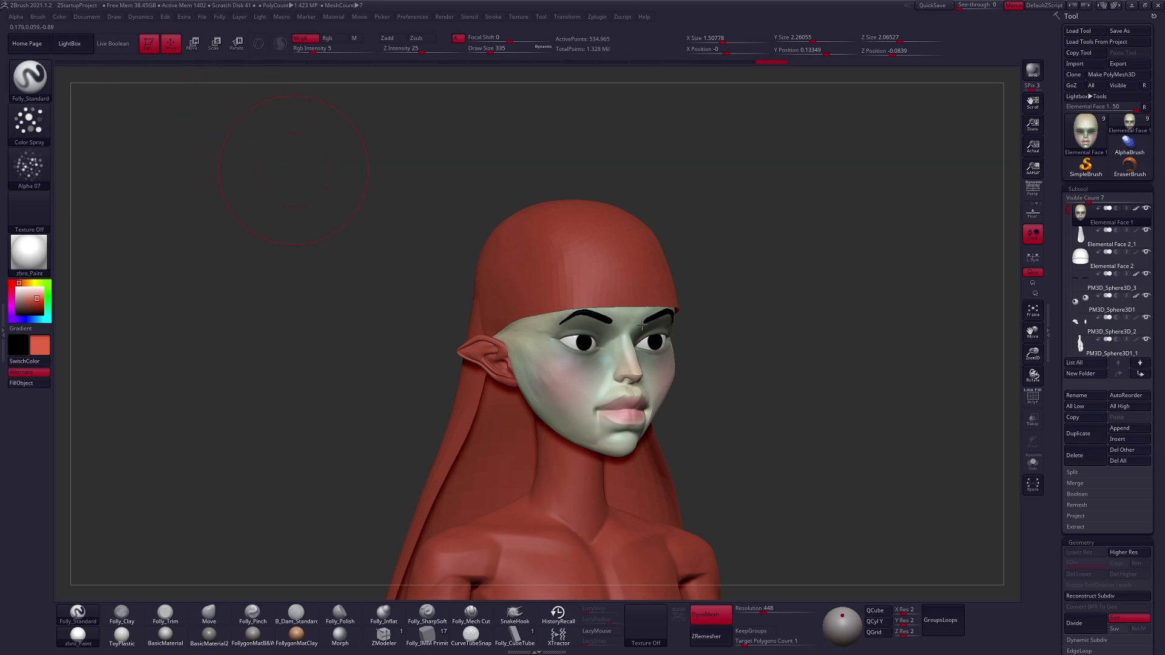
Isolate the head and spray red-orange mottling over the forehead at draw size 252
{"action": "left_click", "coordinate": [1033, 463]}
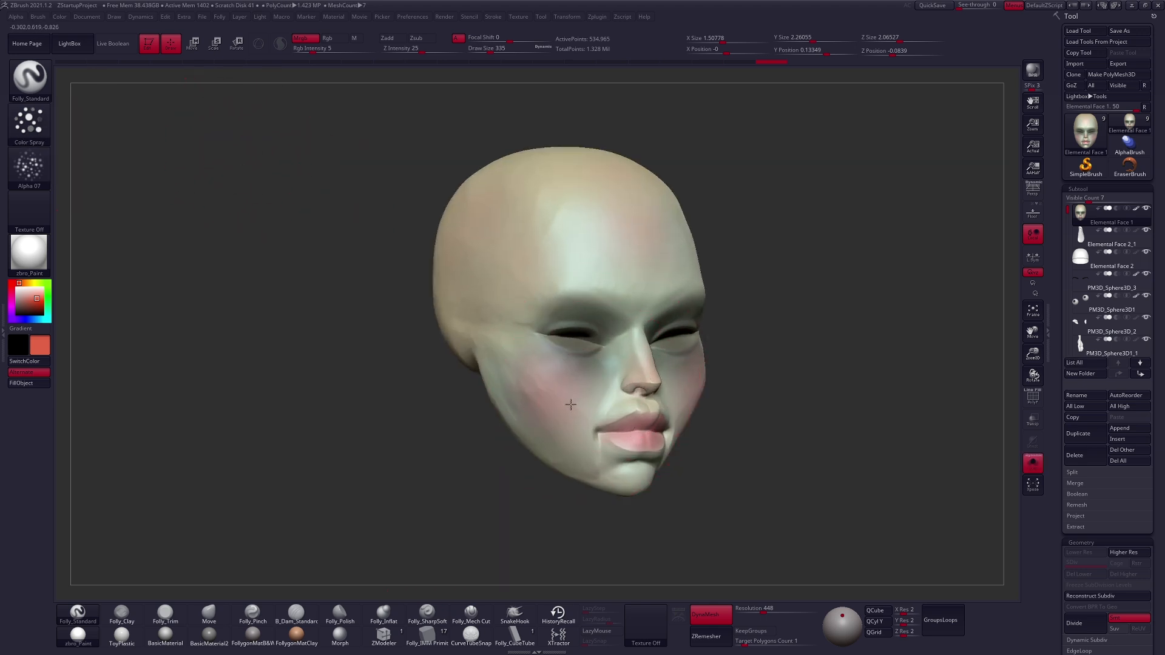
{"action": "right_click_drag", "start_coordinate": [570, 391], "coordinate": [579, 371]}
{"action": "key", "text": "space"}
{"action": "left_click", "coordinate": [583, 370]}
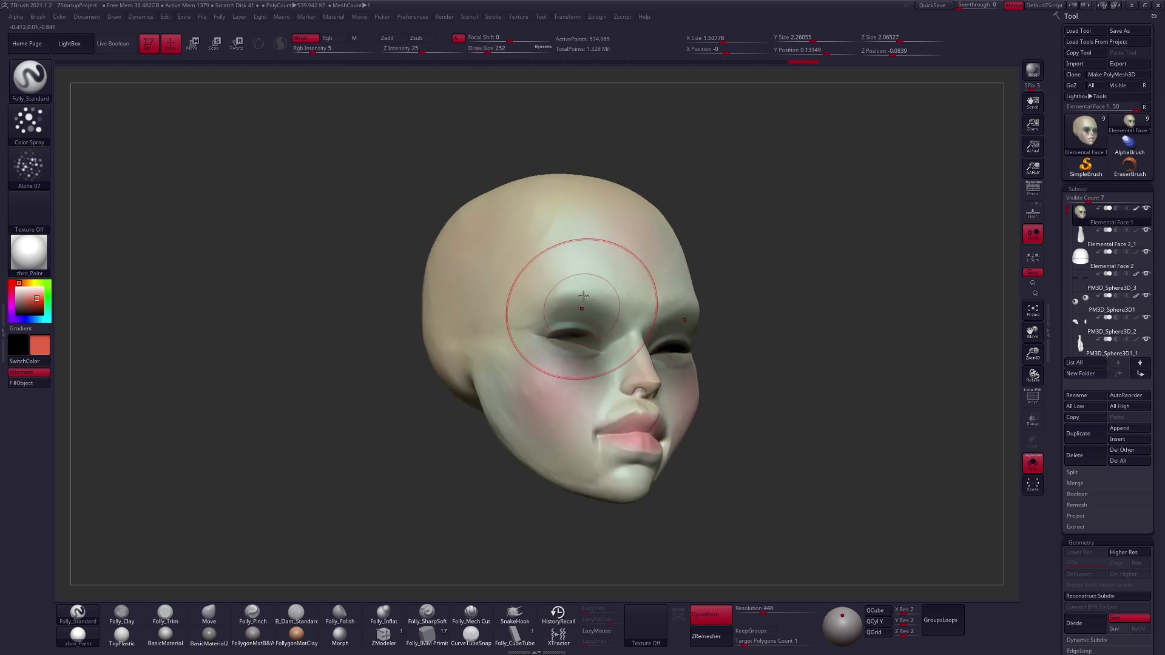
{"action": "right_click_drag", "start_coordinate": [599, 338], "coordinate": [593, 200], "text": "alt"}
{"action": "mouse_move", "coordinate": [611, 372]}
{"action": "right_mouse_down", "text": "alt"}
{"action": "mouse_move", "coordinate": [621, 396]}
{"action": "mouse_move", "coordinate": [613, 348]}
{"action": "right_mouse_up", "text": "alt"}
Spray finer red-orange mottling over the cheeks and lower face at draw sizes 49 and 68
{"action": "key", "text": "space"}
{"action": "left_click", "coordinate": [576, 355]}
{"action": "mouse_move", "coordinate": [592, 414]}
{"action": "right_mouse_down", "text": "alt"}
{"action": "mouse_move", "coordinate": [597, 425]}
{"action": "mouse_move", "coordinate": [567, 311]}
{"action": "right_mouse_up", "text": "alt"}
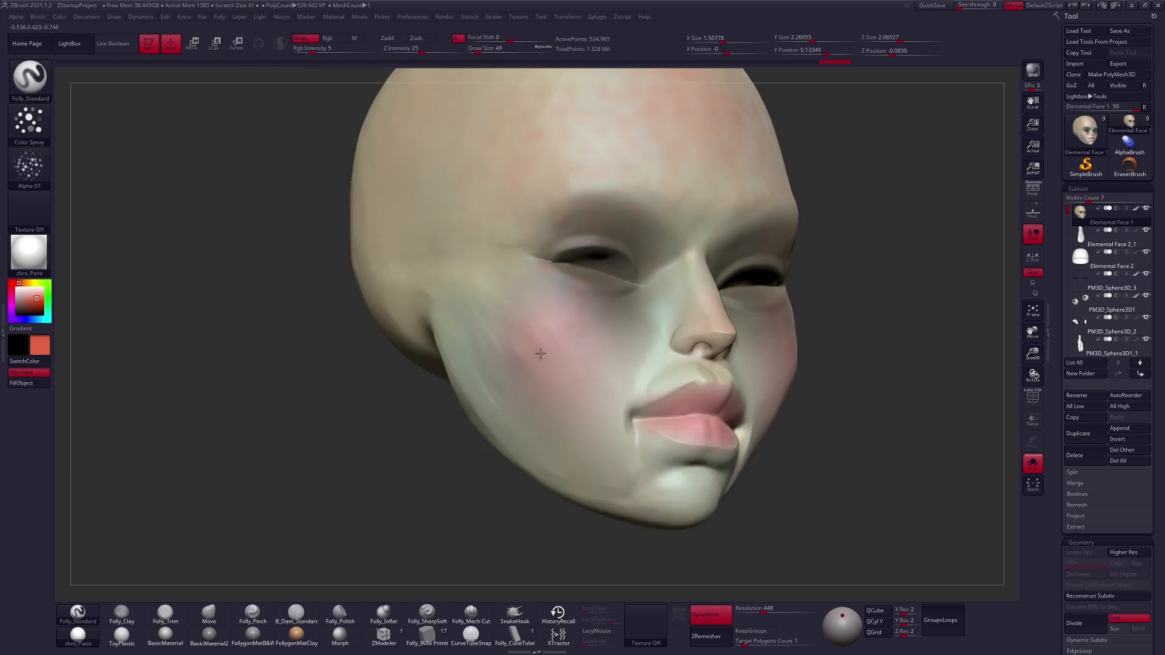
{"action": "left_click_drag", "start_coordinate": [586, 419], "coordinate": [596, 412]}
{"action": "key", "text": "space"}
{"action": "left_click", "coordinate": [595, 380]}
{"action": "left_click_drag", "start_coordinate": [575, 359], "coordinate": [564, 371]}
{"action": "right_click_drag", "start_coordinate": [576, 359], "coordinate": [598, 366], "text": "alt"}
{"action": "key", "text": "shift+s"}
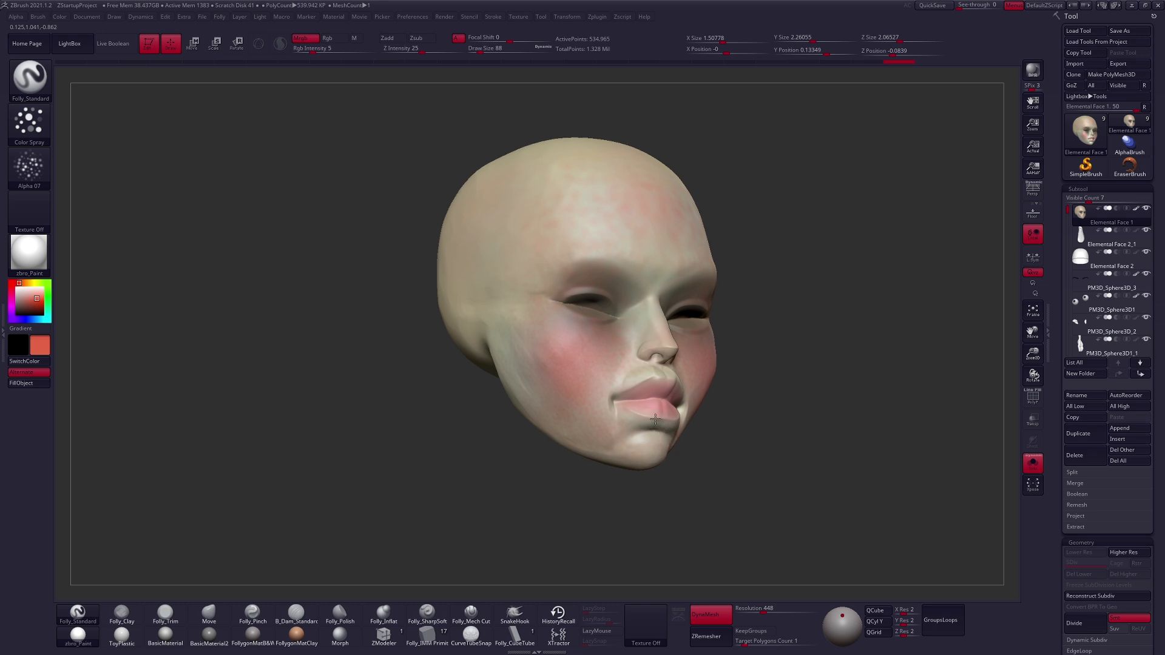
{"action": "key", "text": "shift+s"}
Switch the alpha to ~BrushAlpha and spray red-orange over the cheeks and side of the jaw at draw size 215
{"action": "mouse_move", "coordinate": [661, 468]}
{"action": "right_mouse_down", "text": "shift"}
{"action": "mouse_move", "coordinate": [619, 454]}
{"action": "mouse_move", "coordinate": [609, 417]}
{"action": "right_mouse_up", "text": "shift"}
{"action": "left_click", "coordinate": [610, 451]}
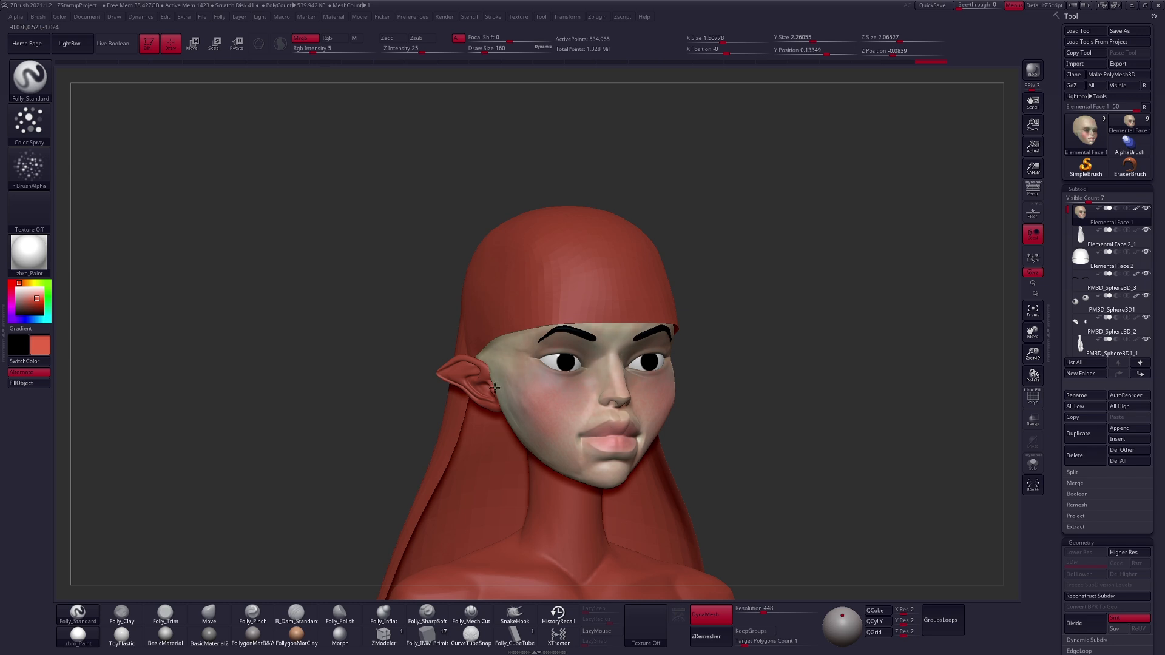
{"action": "left_click_drag", "start_coordinate": [515, 433], "coordinate": [559, 452]}
{"action": "key", "text": "shift+s"}
{"action": "key", "text": "space"}
{"action": "left_click_drag", "start_coordinate": [590, 348], "coordinate": [606, 348]}
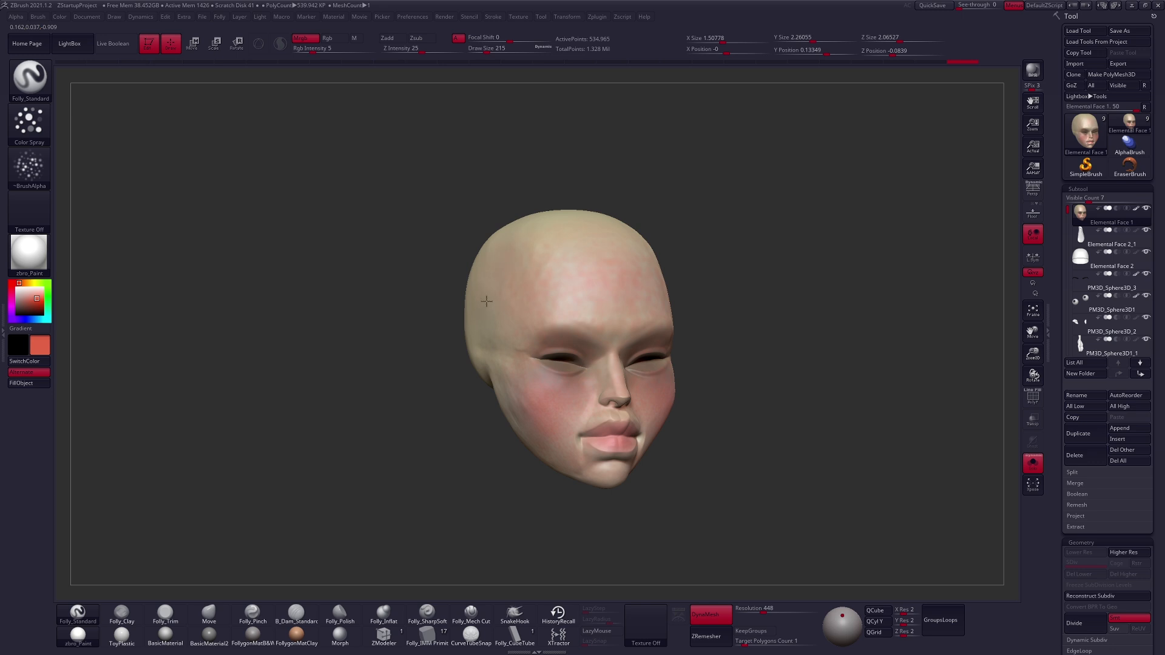
{"action": "left_click_drag", "start_coordinate": [506, 395], "coordinate": [514, 415]}
Spray the red-orange tint over the forehead and sides of the head, and show all subtools with draw size 227
{"action": "key", "text": "space"}
{"action": "left_click_drag", "start_coordinate": [577, 321], "coordinate": [592, 237]}
{"action": "left_click_drag", "start_coordinate": [547, 271], "coordinate": [539, 290]}
{"action": "key", "text": "space"}
{"action": "left_click_drag", "start_coordinate": [515, 317], "coordinate": [520, 317]}
{"action": "mouse_move", "coordinate": [521, 315]}
{"action": "right_mouse_down"}
{"action": "mouse_move", "coordinate": [555, 287]}
{"action": "mouse_move", "coordinate": [471, 339]}
{"action": "mouse_move", "coordinate": [446, 374]}
{"action": "mouse_move", "coordinate": [423, 370]}
{"action": "right_mouse_up"}
{"action": "right_click_drag", "start_coordinate": [537, 455], "coordinate": [494, 467]}
{"action": "key", "text": "alt+s"}
{"action": "mouse_move", "coordinate": [580, 428]}
{"action": "right_mouse_down"}
{"action": "mouse_move", "coordinate": [708, 406]}
{"action": "mouse_move", "coordinate": [683, 420]}
{"action": "right_mouse_up"}
{"action": "key", "text": "space"}
{"action": "left_click_drag", "start_coordinate": [718, 393], "coordinate": [710, 393]}
{"action": "mouse_move", "coordinate": [709, 394]}
{"action": "right_mouse_down"}
{"action": "mouse_move", "coordinate": [629, 432]}
{"action": "mouse_move", "coordinate": [656, 427]}
{"action": "right_mouse_up"}
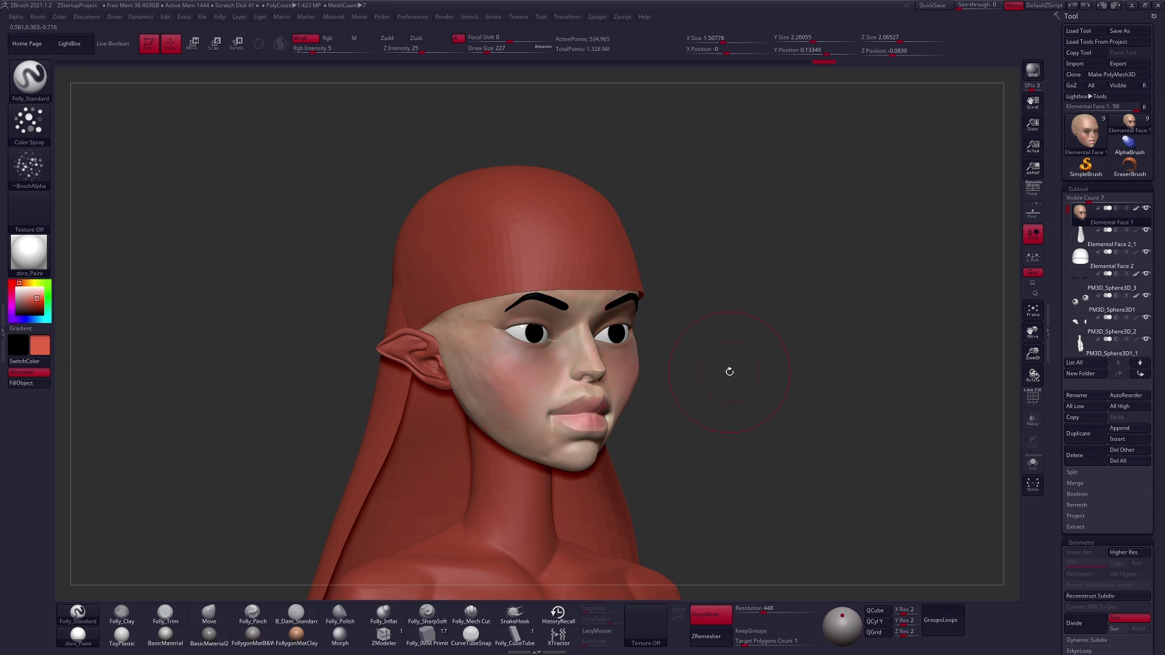
Choose black, isolate the head and spray soft shading around the eye sockets at draw size 104
{"action": "left_click_drag", "start_coordinate": [21, 308], "coordinate": [14, 319]}
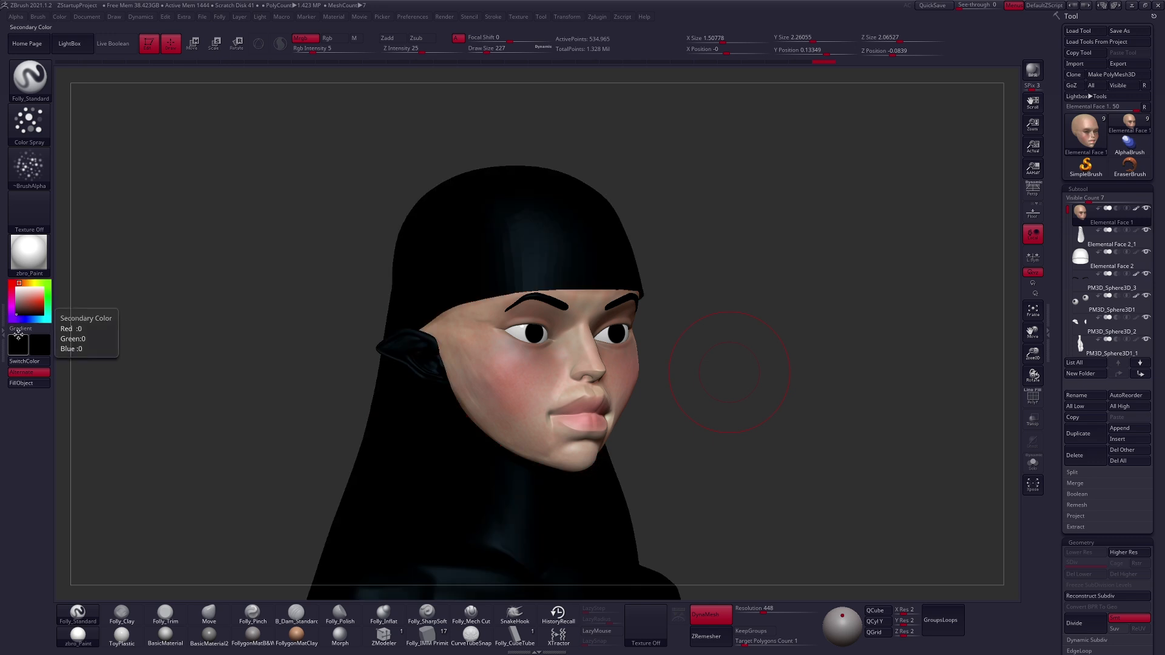
{"action": "key", "text": "alt+s"}
{"action": "key", "text": "space"}
{"action": "left_click_drag", "start_coordinate": [591, 368], "coordinate": [580, 369]}
{"action": "right_click_drag", "start_coordinate": [606, 371], "coordinate": [569, 386]}
{"action": "key", "text": "space"}
{"action": "left_click_drag", "start_coordinate": [650, 336], "coordinate": [661, 331]}
{"action": "right_click_drag", "start_coordinate": [661, 332], "coordinate": [679, 345], "text": "ctrl"}
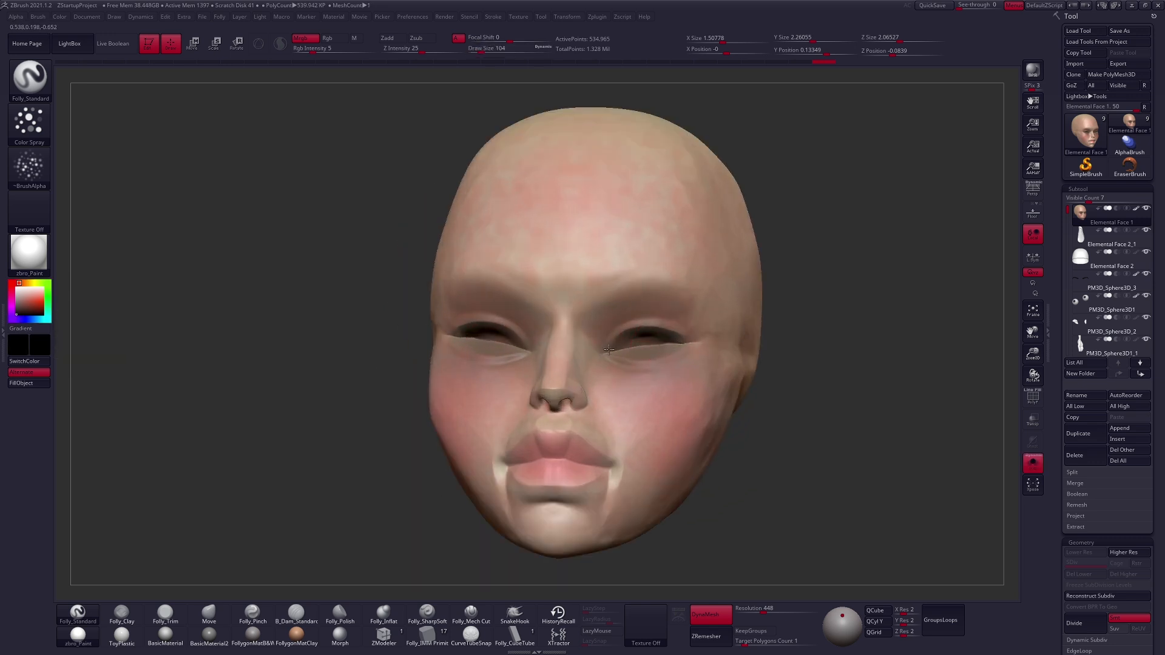
{"action": "left_click_drag", "start_coordinate": [663, 299], "coordinate": [613, 312]}
{"action": "mouse_move", "coordinate": [661, 352]}
{"action": "right_mouse_down", "text": "ctrl"}
{"action": "mouse_move", "coordinate": [634, 399]}
{"action": "mouse_move", "coordinate": [648, 408]}
{"action": "right_mouse_up", "text": "ctrl"}
{"action": "right_click_drag", "start_coordinate": [648, 407], "coordinate": [644, 349], "text": "alt"}
Spray black shading under the jaw at draw size 292 and show all subtools again
{"action": "key", "text": "space"}
{"action": "left_click_drag", "start_coordinate": [636, 392], "coordinate": [646, 390]}
{"action": "right_click_drag", "start_coordinate": [631, 479], "coordinate": [605, 378]}
{"action": "key", "text": "space"}
{"action": "left_click_drag", "start_coordinate": [609, 368], "coordinate": [615, 368]}
{"action": "right_click_drag", "start_coordinate": [549, 352], "coordinate": [596, 326]}
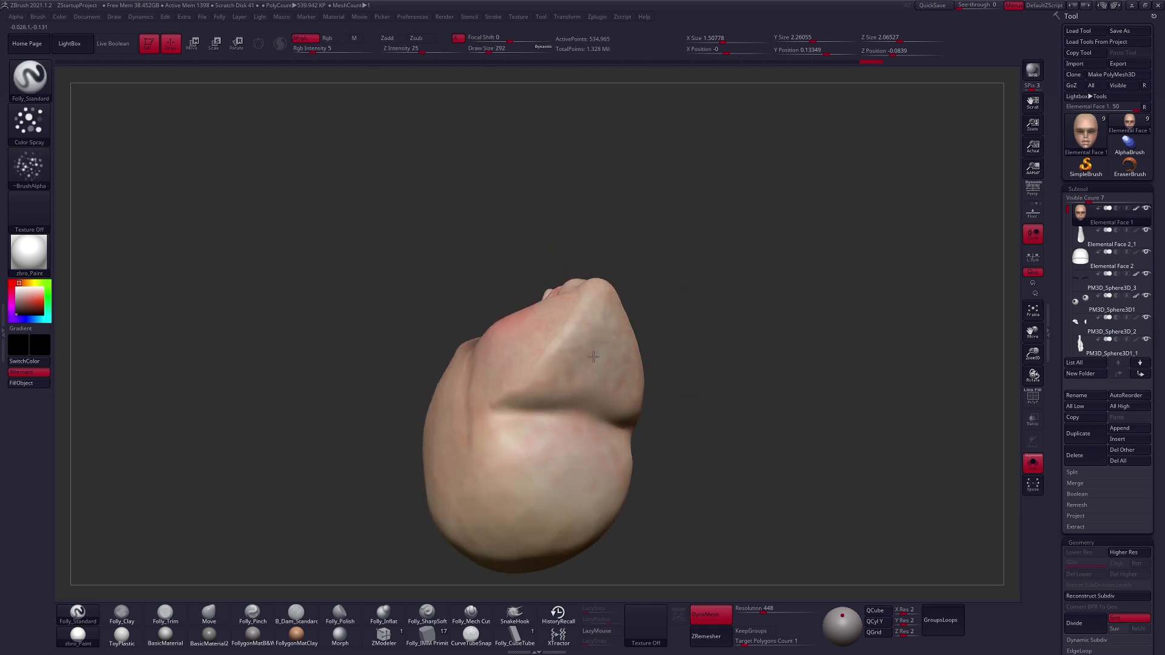
{"action": "key", "text": "alt+s"}
{"action": "mouse_move", "coordinate": [544, 477]}
{"action": "right_mouse_down"}
{"action": "mouse_move", "coordinate": [603, 562]}
{"action": "mouse_move", "coordinate": [624, 479]}
{"action": "right_mouse_up"}
{"action": "right_click_drag", "start_coordinate": [667, 426], "coordinate": [671, 385]}
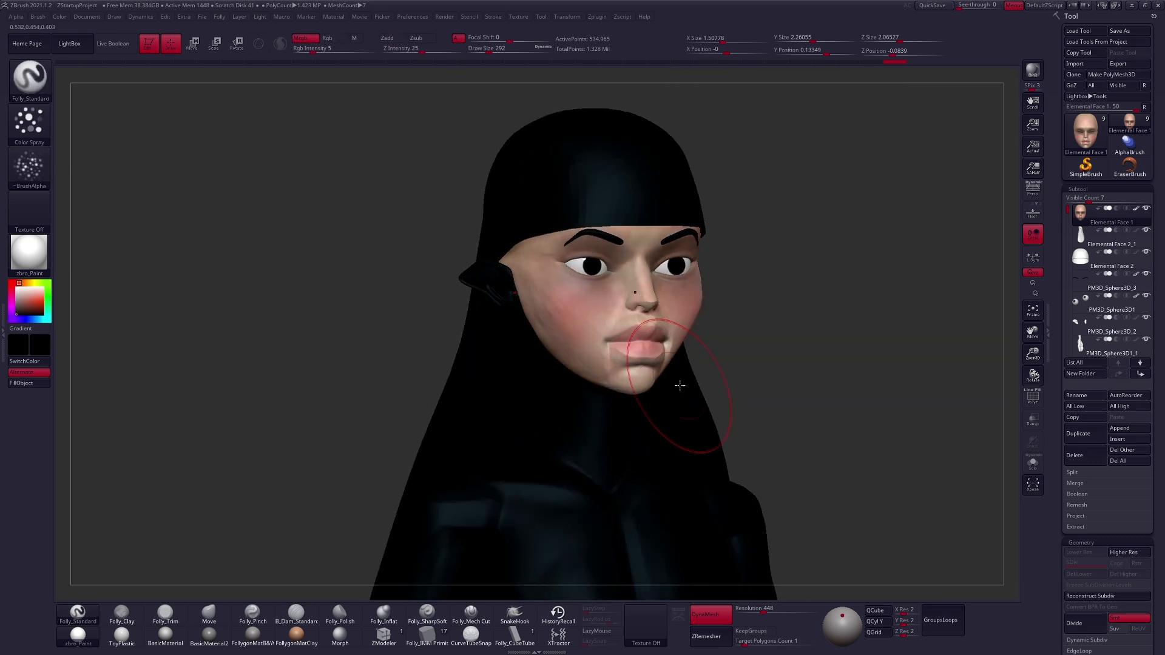
Sample a salmon pink, isolate the head and spray it over the crown and sides at draw size 265, with all subtools shown again
{"action": "key", "text": "c"}
{"action": "key", "text": "alt+s"}
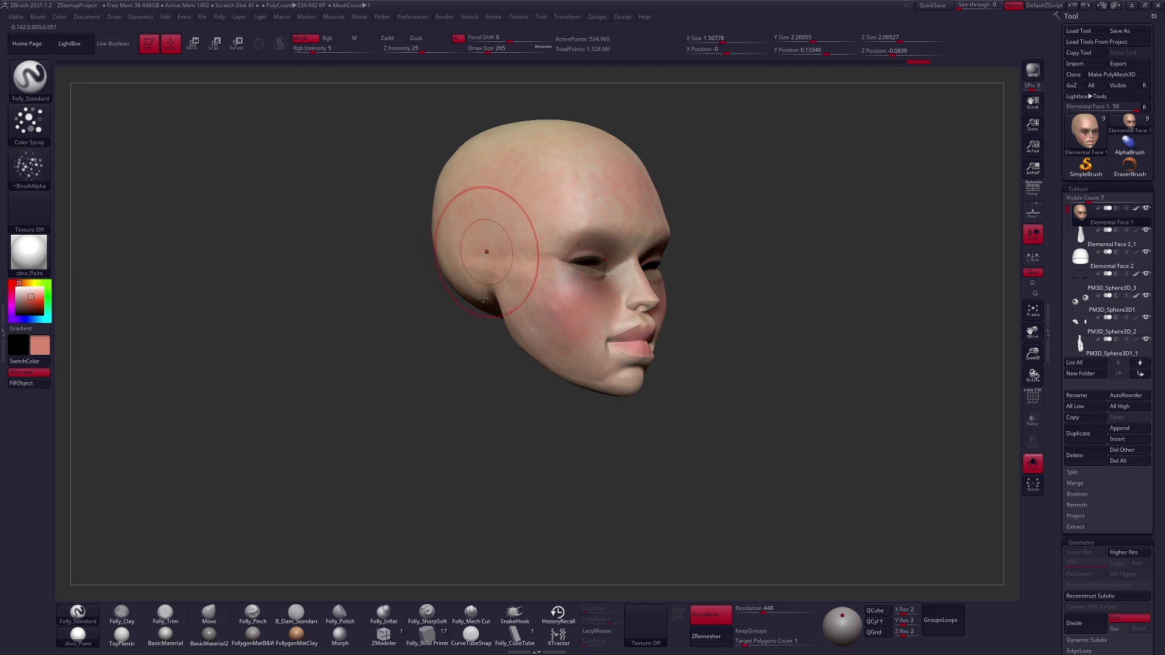
{"action": "right_click_drag", "start_coordinate": [485, 243], "coordinate": [494, 281]}
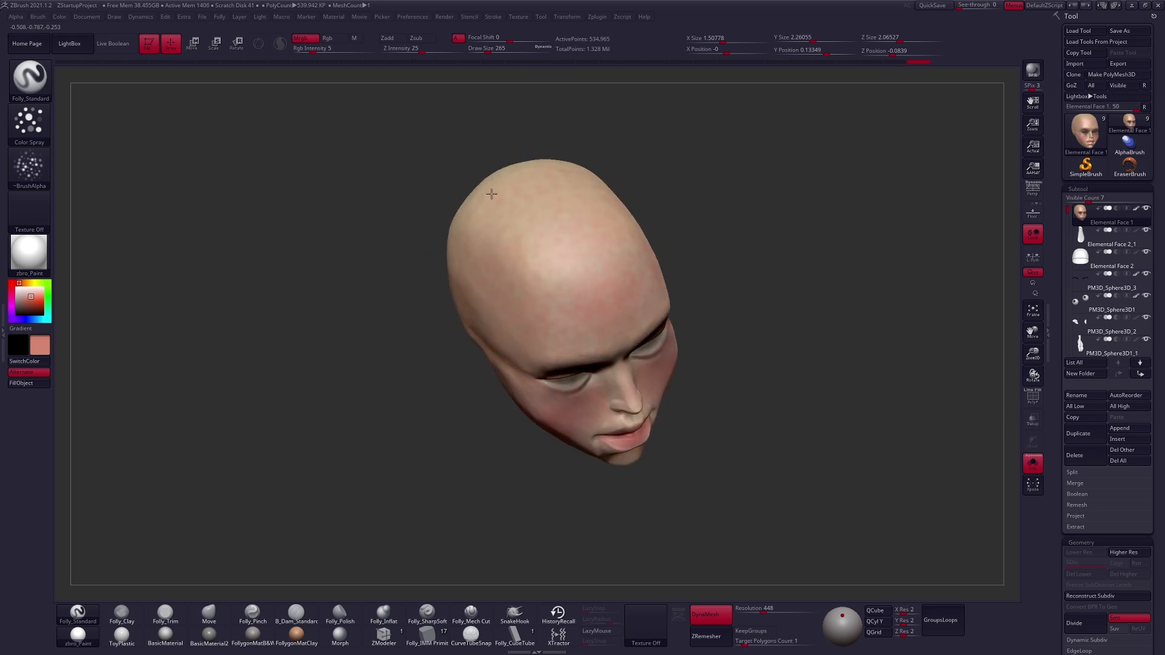
{"action": "right_click_drag", "start_coordinate": [552, 278], "coordinate": [648, 377]}
{"action": "key", "text": "alt+s"}
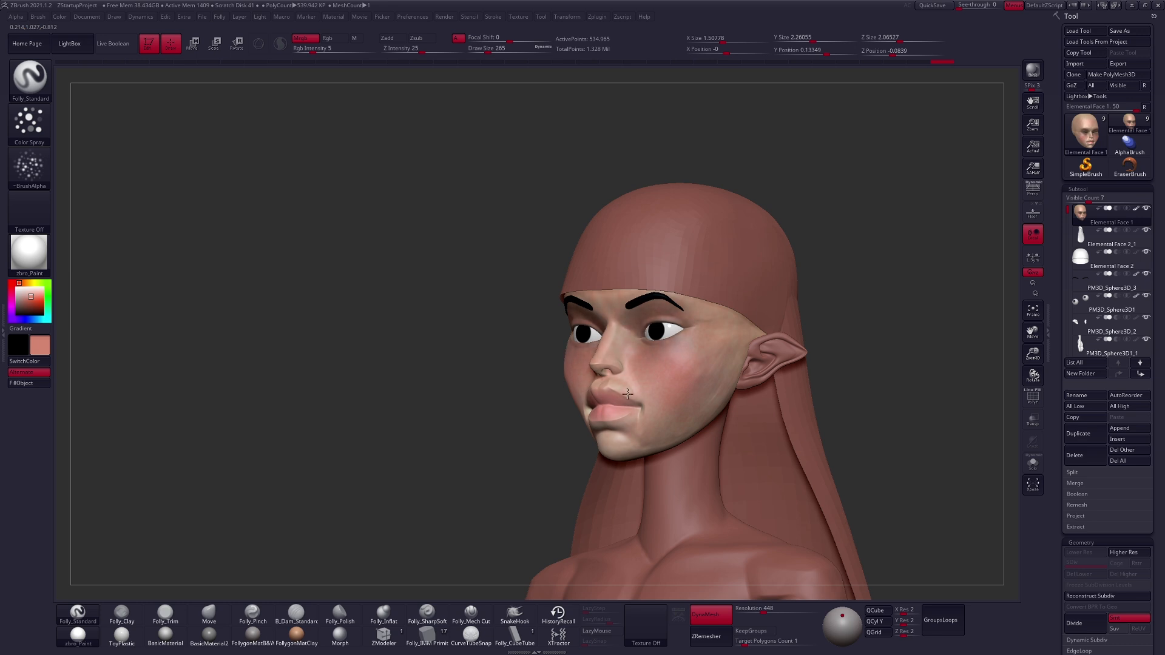
Spray the salmon pink over the cheek and temple, and continue on the isolated head at draw size 397
{"action": "left_click_drag", "start_coordinate": [698, 398], "coordinate": [709, 308]}
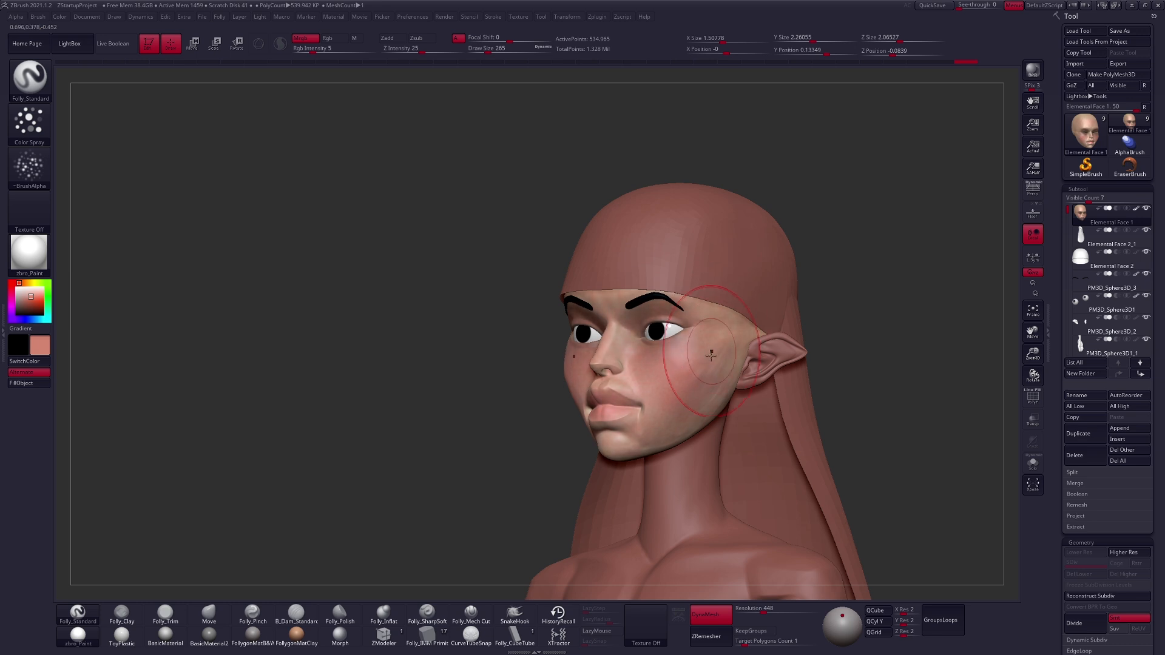
{"action": "right_click", "coordinate": [729, 361]}
{"action": "key", "text": "alt+s"}
{"action": "key", "text": "bracketright"}
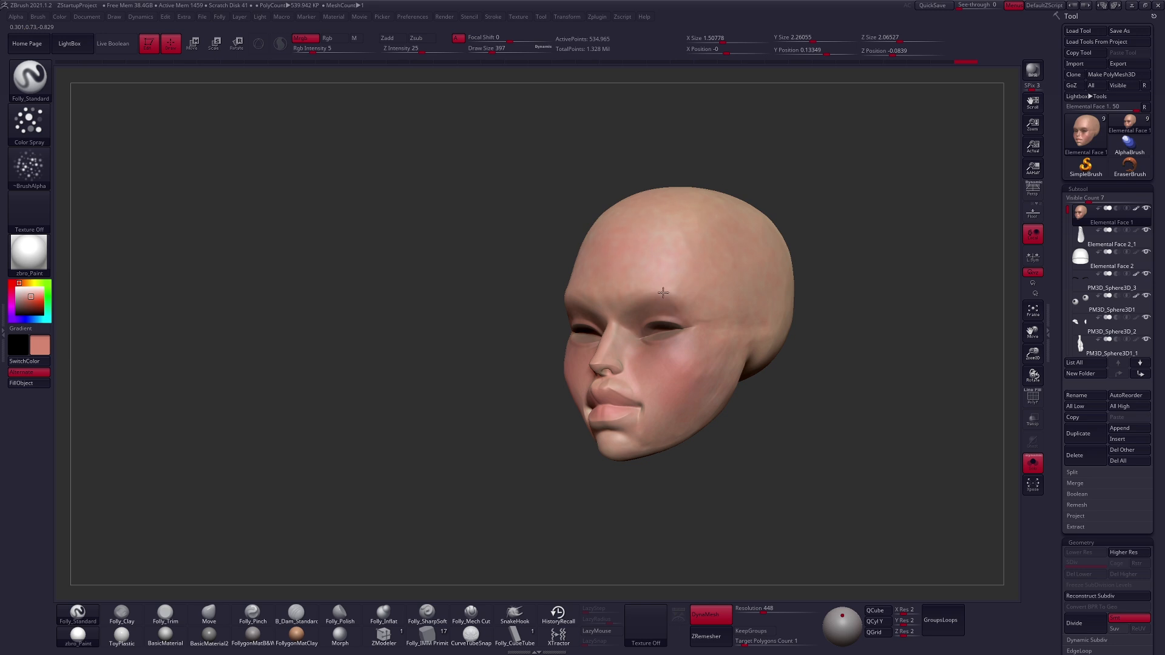
{"action": "left_click_drag", "start_coordinate": [719, 346], "coordinate": [695, 319]}
{"action": "right_click_drag", "start_coordinate": [631, 419], "coordinate": [801, 406]}
Set the draw size to 215, switch the stroke to FreeHand and turn the brush alpha off
{"action": "right_click", "coordinate": [657, 445]}
{"action": "left_click_drag", "start_coordinate": [704, 386], "coordinate": [698, 386]}
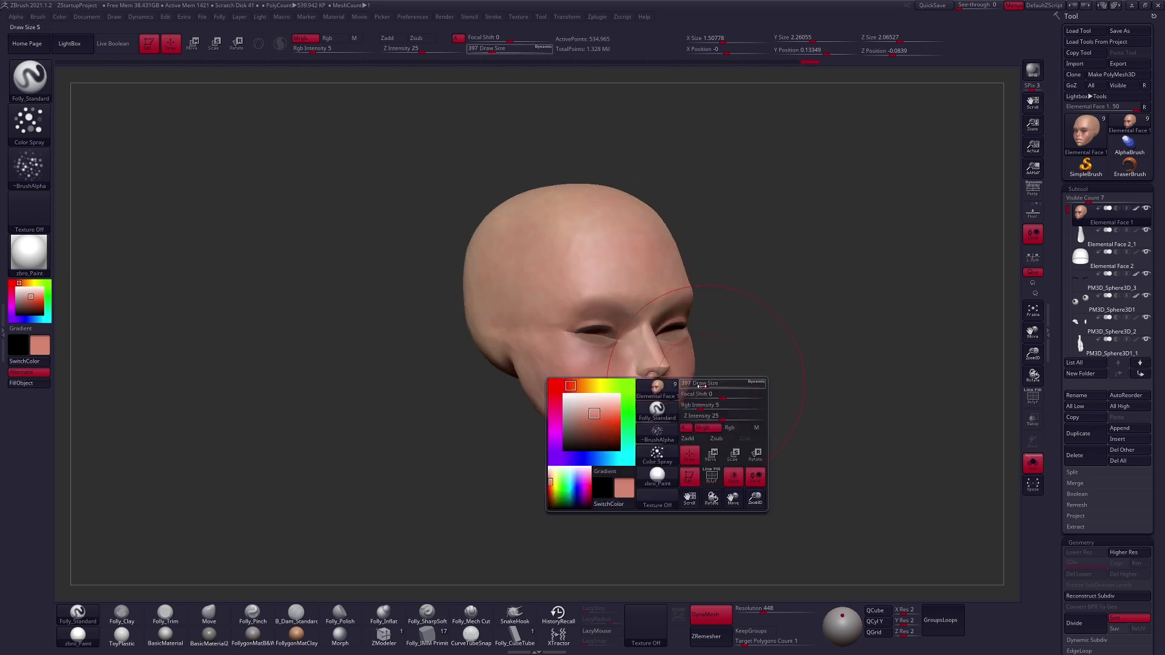
{"action": "left_click", "coordinate": [49, 129]}
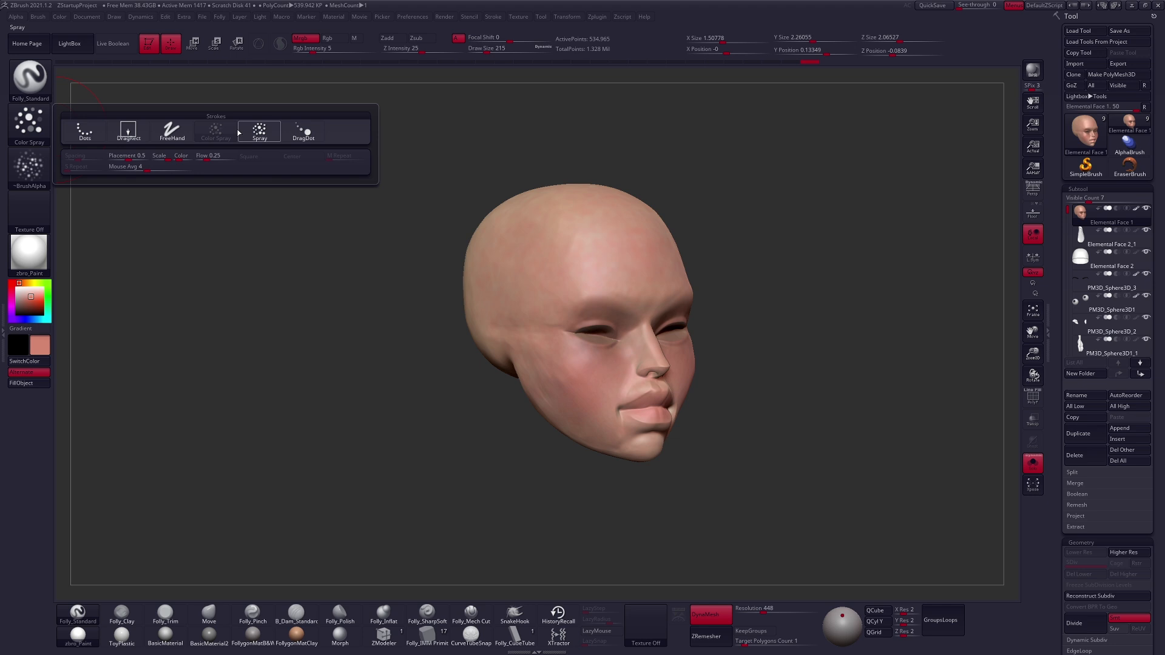
{"action": "left_click", "coordinate": [173, 129]}
{"action": "left_click", "coordinate": [29, 164]}
{"action": "left_click", "coordinate": [107, 233]}
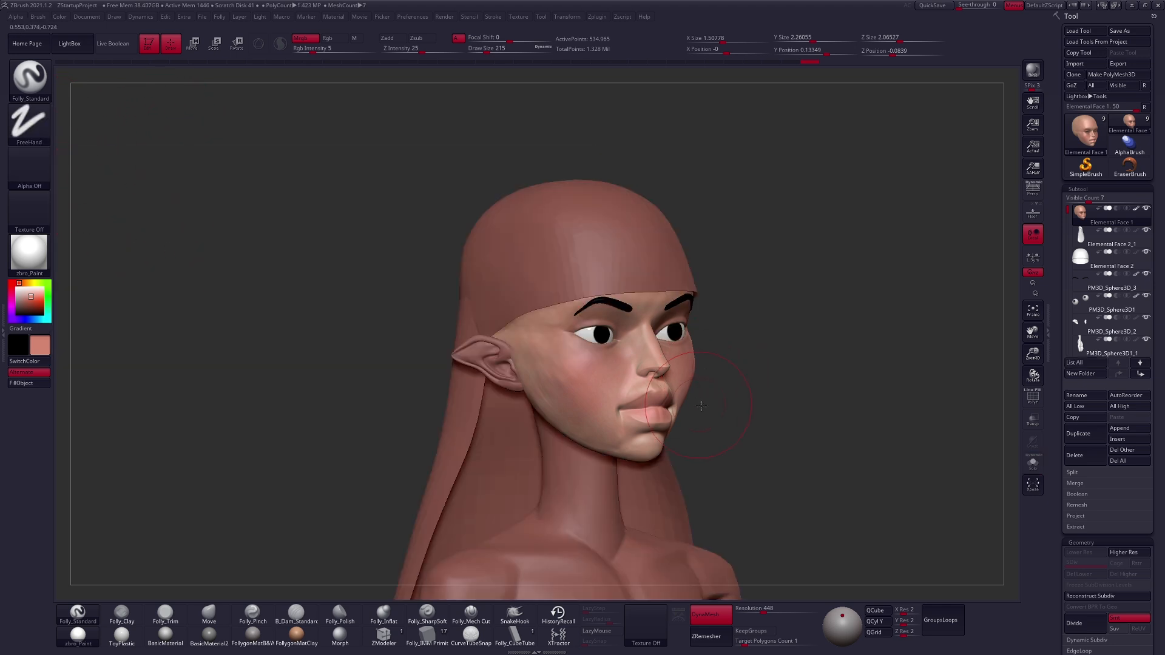
Reduce the draw size to 203 and choose a pale teal paint colour
{"action": "left_click_drag", "start_coordinate": [702, 402], "coordinate": [697, 420]}
{"action": "right_click_drag", "start_coordinate": [698, 420], "coordinate": [641, 438], "text": "ctrl"}
{"action": "key", "text": "space"}
{"action": "left_click_drag", "start_coordinate": [678, 397], "coordinate": [674, 398]}
{"action": "mouse_move", "coordinate": [678, 384]}
{"action": "right_mouse_down"}
{"action": "mouse_move", "coordinate": [704, 392]}
{"action": "mouse_move", "coordinate": [649, 386]}
{"action": "mouse_move", "coordinate": [616, 354]}
{"action": "right_mouse_up"}
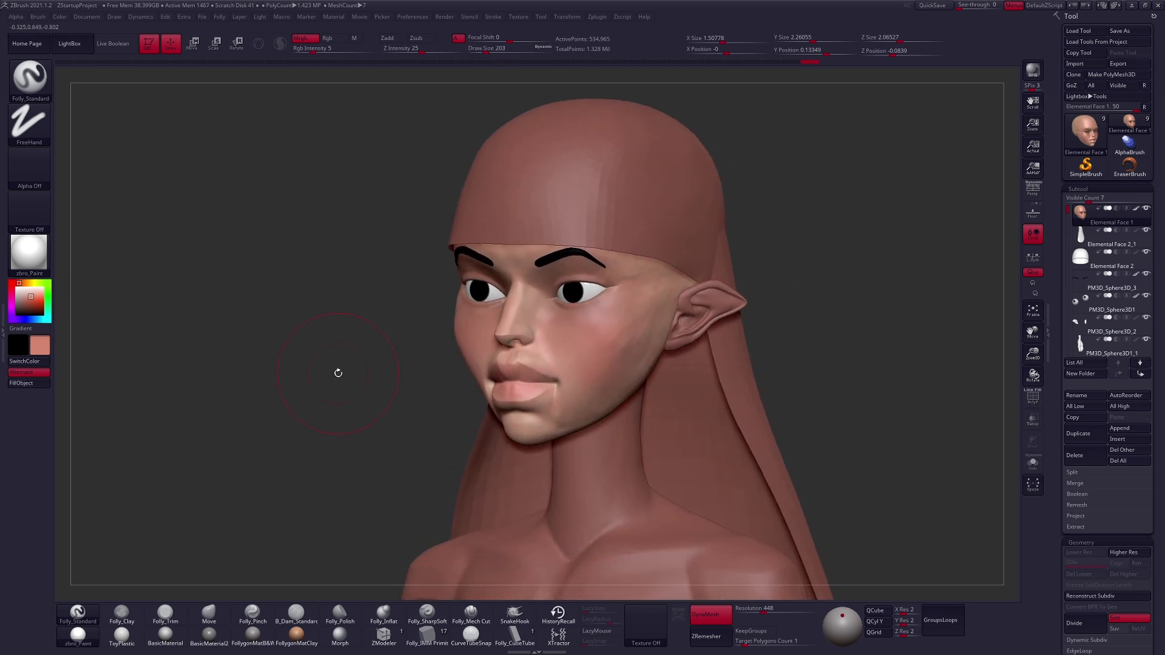
{"action": "left_click_drag", "start_coordinate": [50, 303], "coordinate": [40, 320]}
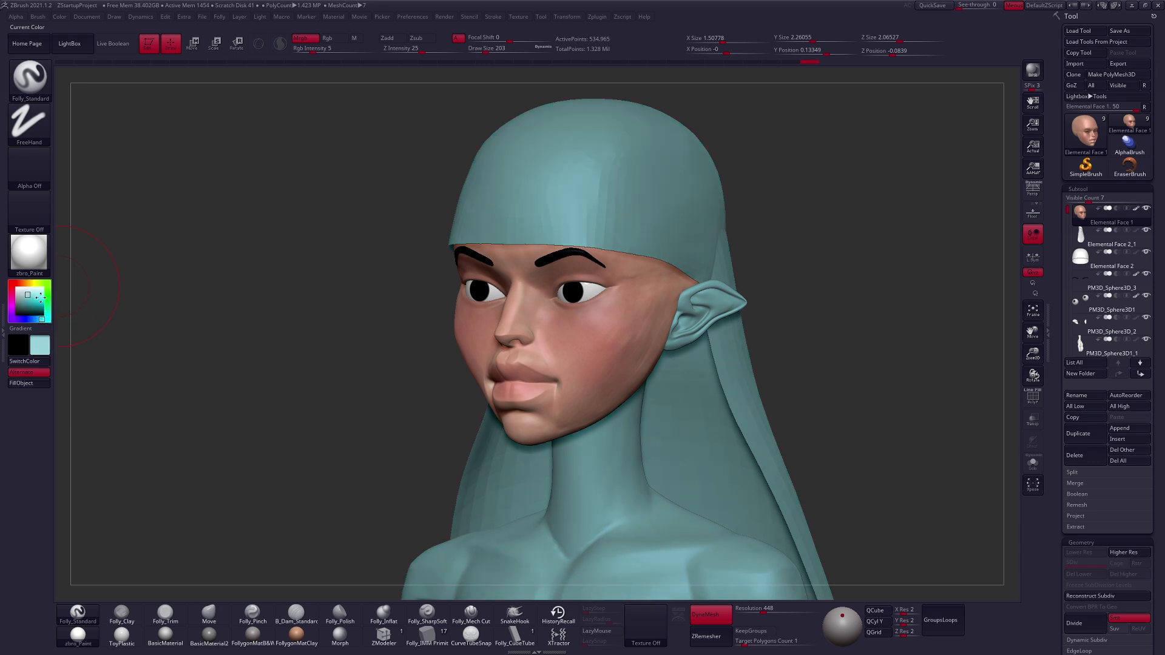
Brush the pale teal softly over the lower face and chin, undoing one stroke
{"action": "mouse_move", "coordinate": [594, 346]}
{"action": "right_mouse_down", "text": "alt"}
{"action": "mouse_move", "coordinate": [619, 364]}
{"action": "mouse_move", "coordinate": [671, 362]}
{"action": "right_mouse_up", "text": "alt"}
{"action": "key", "text": "space"}
{"action": "mouse_move", "coordinate": [598, 332]}
{"action": "left_mouse_down"}
{"action": "mouse_move", "coordinate": [577, 356]}
{"action": "mouse_move", "coordinate": [607, 366]}
{"action": "left_mouse_up"}
{"action": "key", "text": "ctrl+z"}
{"action": "key", "text": "space"}
{"action": "right_click_drag", "start_coordinate": [606, 366], "coordinate": [553, 454]}
{"action": "mouse_move", "coordinate": [591, 441]}
{"action": "left_mouse_down"}
{"action": "mouse_move", "coordinate": [685, 358]}
{"action": "mouse_move", "coordinate": [616, 416]}
{"action": "left_mouse_up"}
{"action": "right_click_drag", "start_coordinate": [616, 416], "coordinate": [539, 343]}
{"action": "left_click_drag", "start_coordinate": [548, 349], "coordinate": [564, 364]}
{"action": "right_click_drag", "start_coordinate": [565, 364], "coordinate": [513, 362]}
Isolate the head and brush pale teal over the forehead and temples at draw size 335
{"action": "key", "text": "bracketright"}
{"action": "key", "text": "alt+s"}
{"action": "right_click_drag", "start_coordinate": [606, 257], "coordinate": [555, 297]}
{"action": "key", "text": "space"}
{"action": "left_click_drag", "start_coordinate": [626, 280], "coordinate": [672, 318]}
{"action": "left_click_drag", "start_coordinate": [660, 292], "coordinate": [627, 296]}
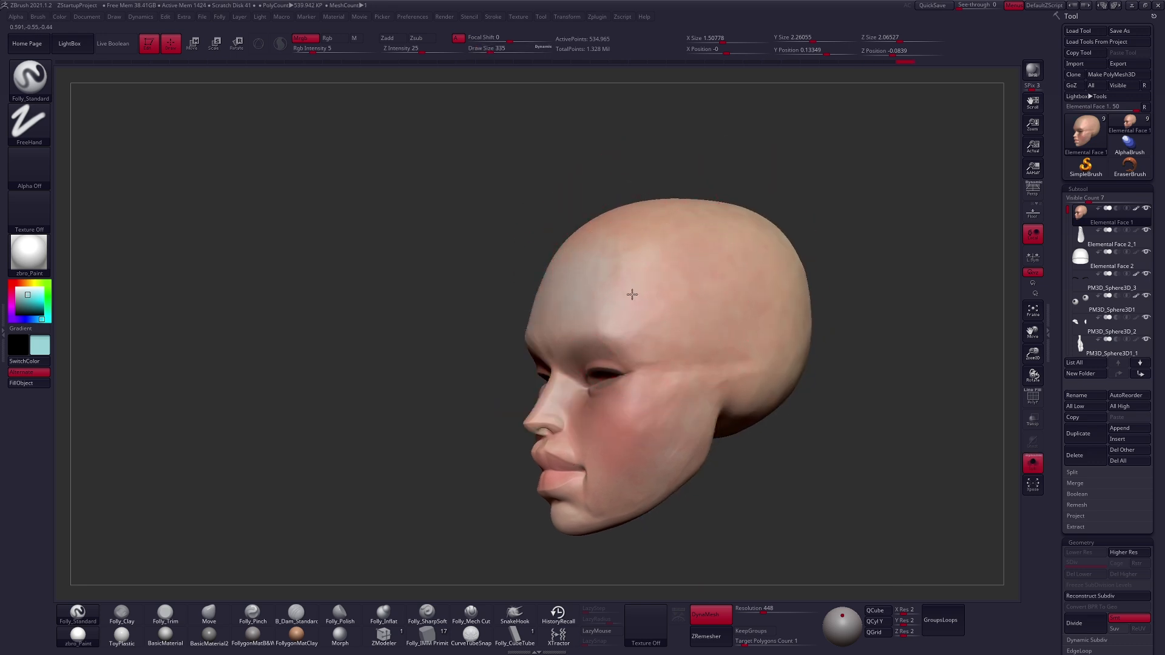
{"action": "right_click_drag", "start_coordinate": [758, 333], "coordinate": [633, 447]}
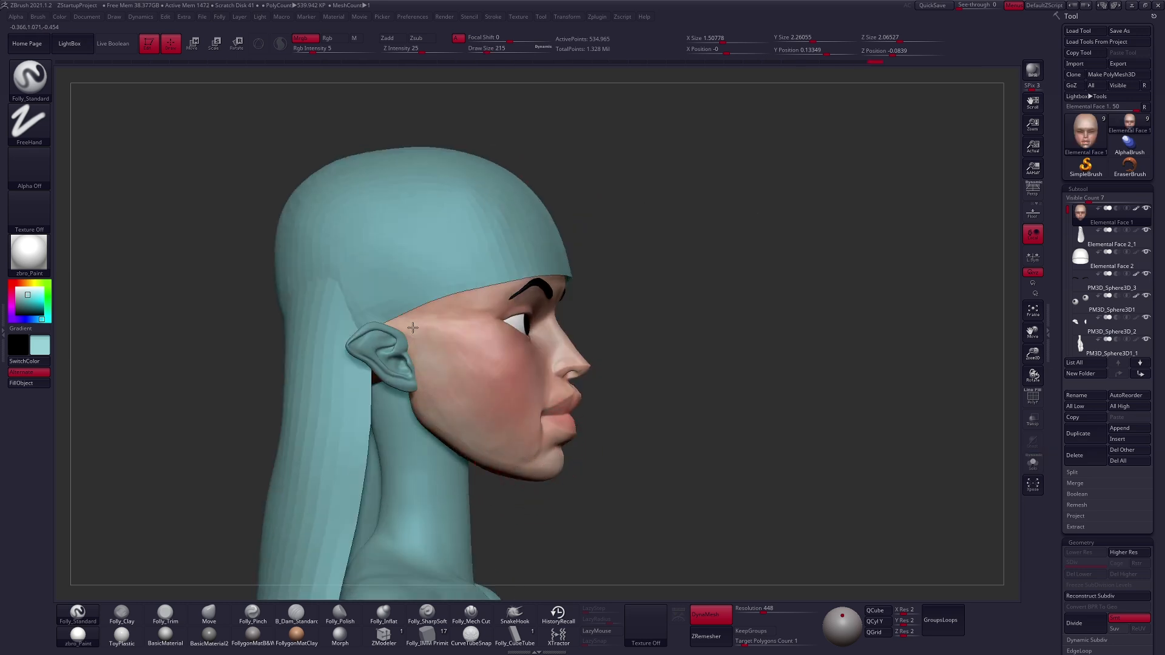
Isolate the head, brush pale teal over the brow and lower face at draw size 215, and show all subtools again
{"action": "right_click_drag", "start_coordinate": [479, 395], "coordinate": [443, 367]}
{"action": "key", "text": "alt+s"}
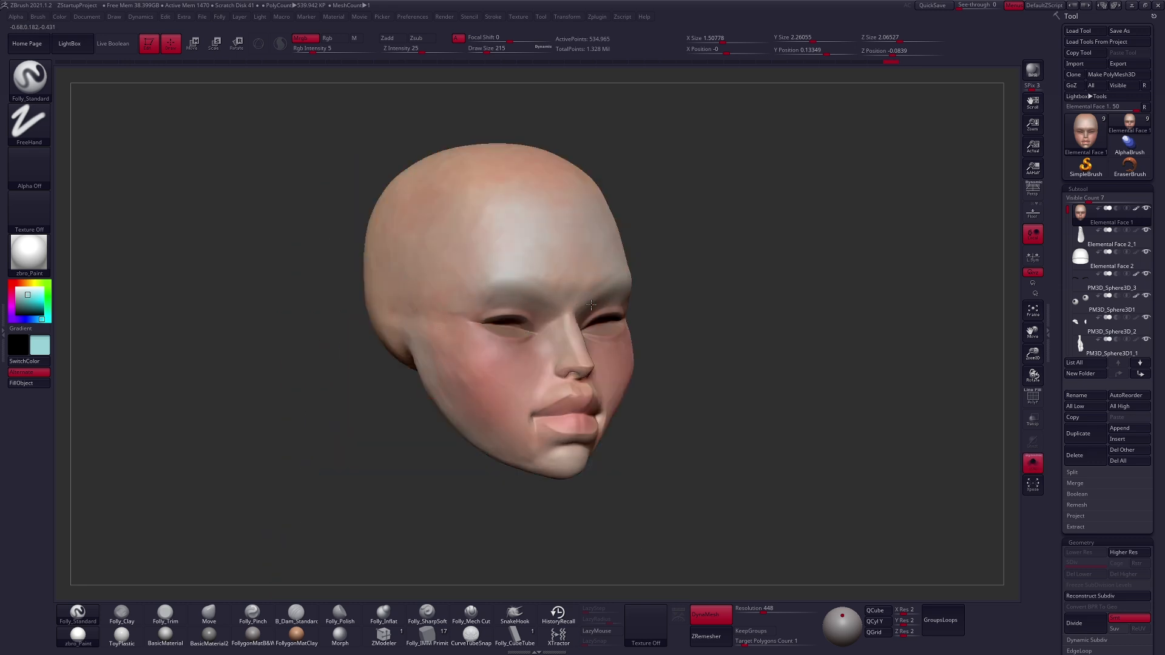
{"action": "right_click_drag", "start_coordinate": [592, 305], "coordinate": [560, 308]}
{"action": "right_click_drag", "start_coordinate": [665, 302], "coordinate": [609, 306]}
{"action": "mouse_move", "coordinate": [681, 312]}
{"action": "left_mouse_down"}
{"action": "mouse_move", "coordinate": [755, 315]}
{"action": "mouse_move", "coordinate": [681, 352]}
{"action": "left_mouse_up"}
{"action": "mouse_move", "coordinate": [652, 387]}
{"action": "right_mouse_down"}
{"action": "mouse_move", "coordinate": [679, 382]}
{"action": "mouse_move", "coordinate": [716, 408]}
{"action": "right_mouse_up"}
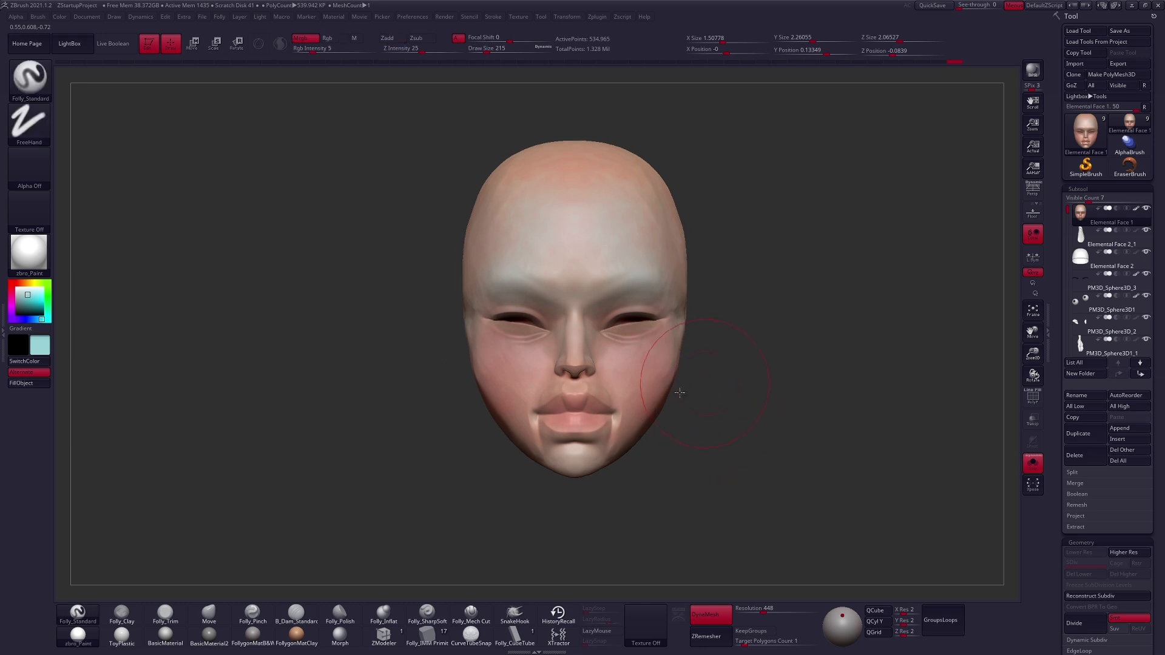
{"action": "key", "text": "alt+s"}
Choose magenta and brush a light tint over the face at draw size 430 with all subtools shown
{"action": "right_click_drag", "start_coordinate": [560, 393], "coordinate": [629, 321]}
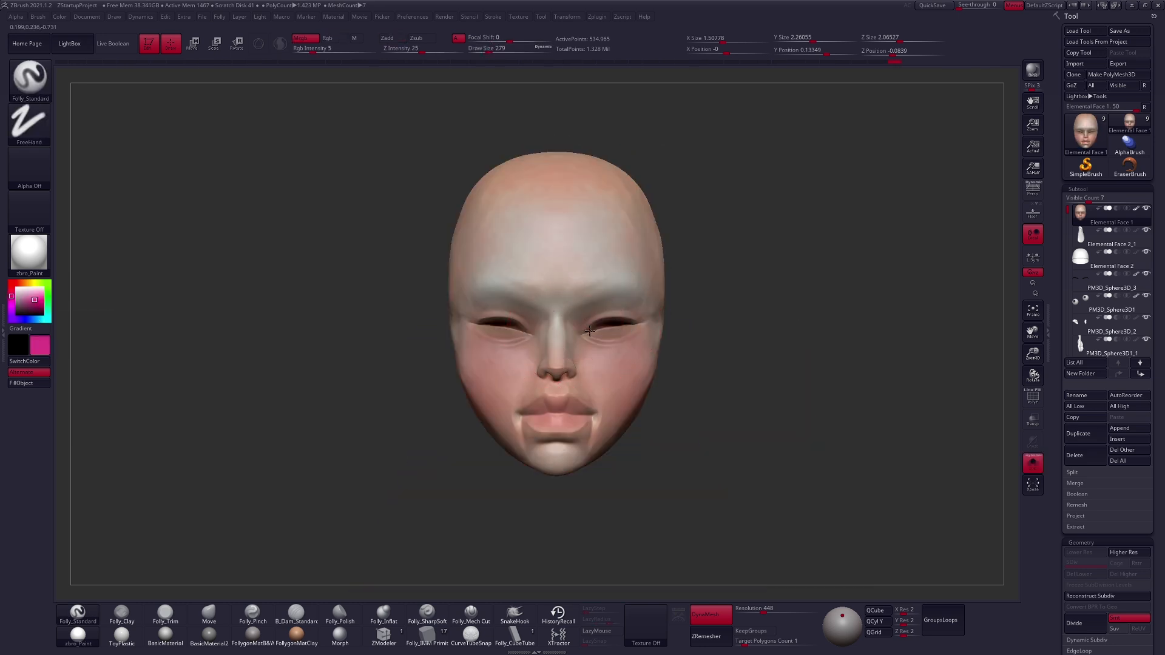
{"action": "right_click_drag", "start_coordinate": [528, 291], "coordinate": [598, 294]}
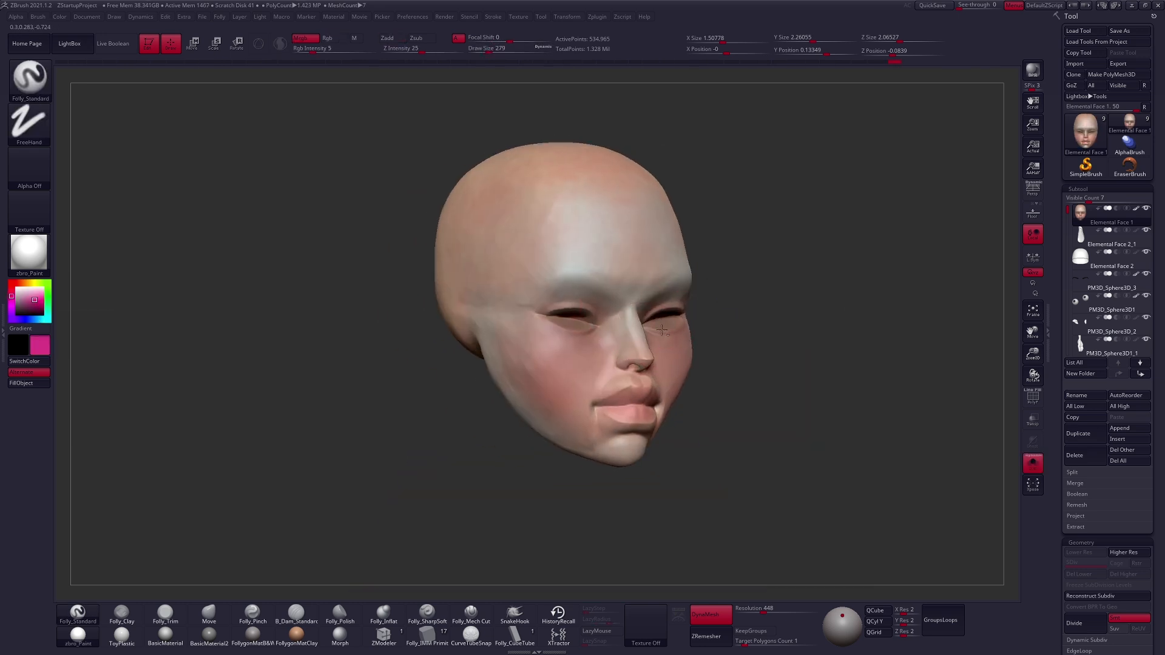
{"action": "key", "text": "alt+s"}
{"action": "key", "text": "space"}
{"action": "left_click", "coordinate": [590, 320]}
{"action": "left_click_drag", "start_coordinate": [525, 306], "coordinate": [558, 323]}
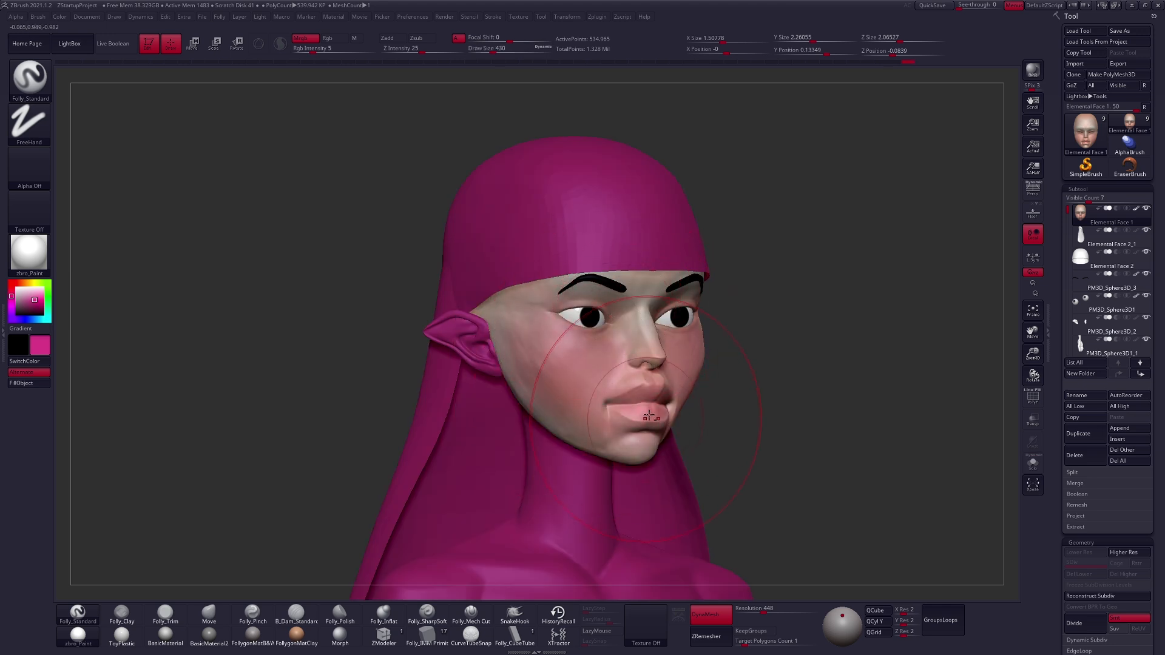
Isolate the head and brush the magenta tint over the forehead, crown and sides, and show all subtools again
{"action": "right_click_drag", "start_coordinate": [647, 419], "coordinate": [623, 360], "text": "ctrl"}
{"action": "key", "text": "alt+s"}
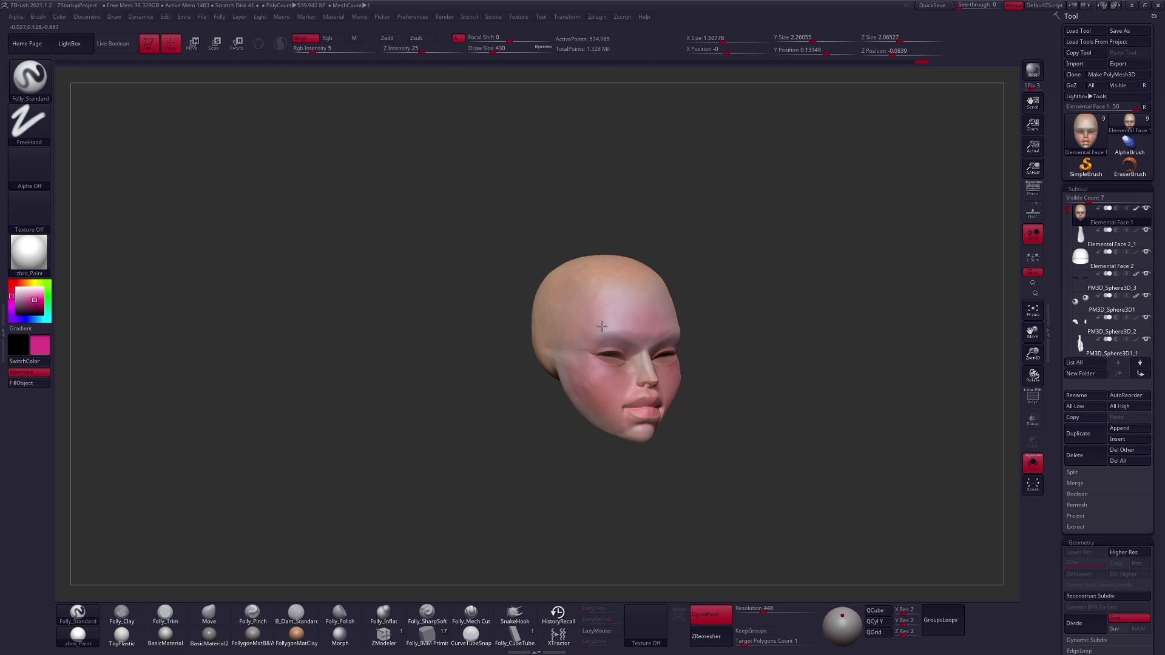
{"action": "right_click_drag", "start_coordinate": [592, 302], "coordinate": [582, 270]}
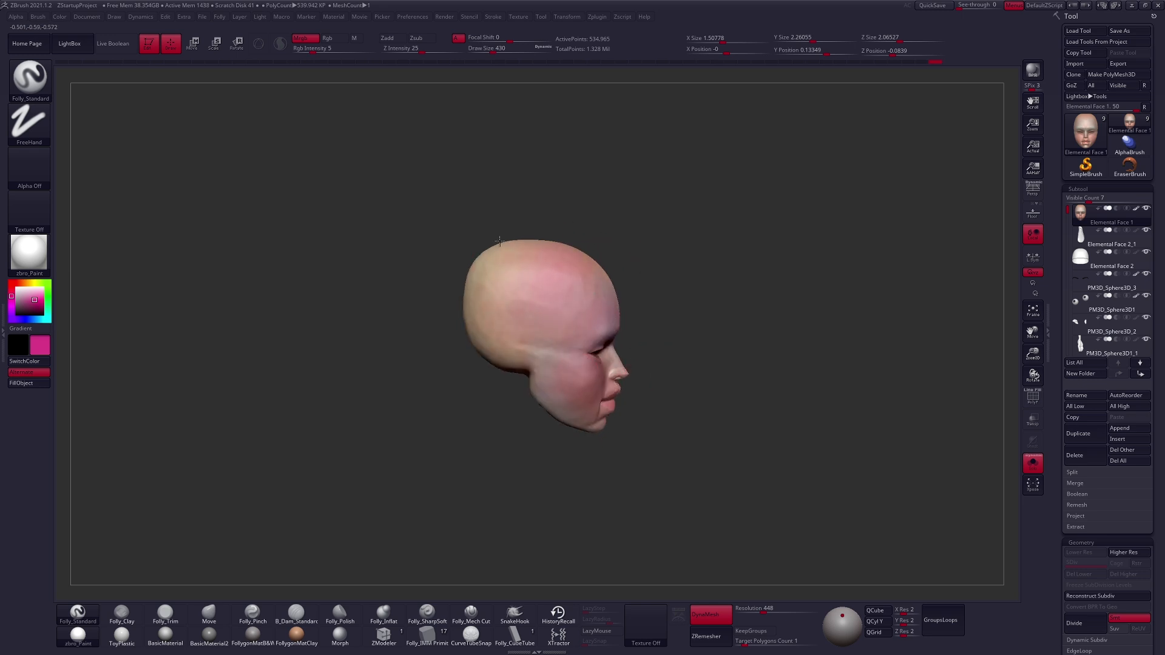
{"action": "right_click_drag", "start_coordinate": [516, 301], "coordinate": [458, 285]}
{"action": "right_click_drag", "start_coordinate": [463, 360], "coordinate": [466, 280]}
{"action": "right_click_drag", "start_coordinate": [499, 329], "coordinate": [518, 359]}
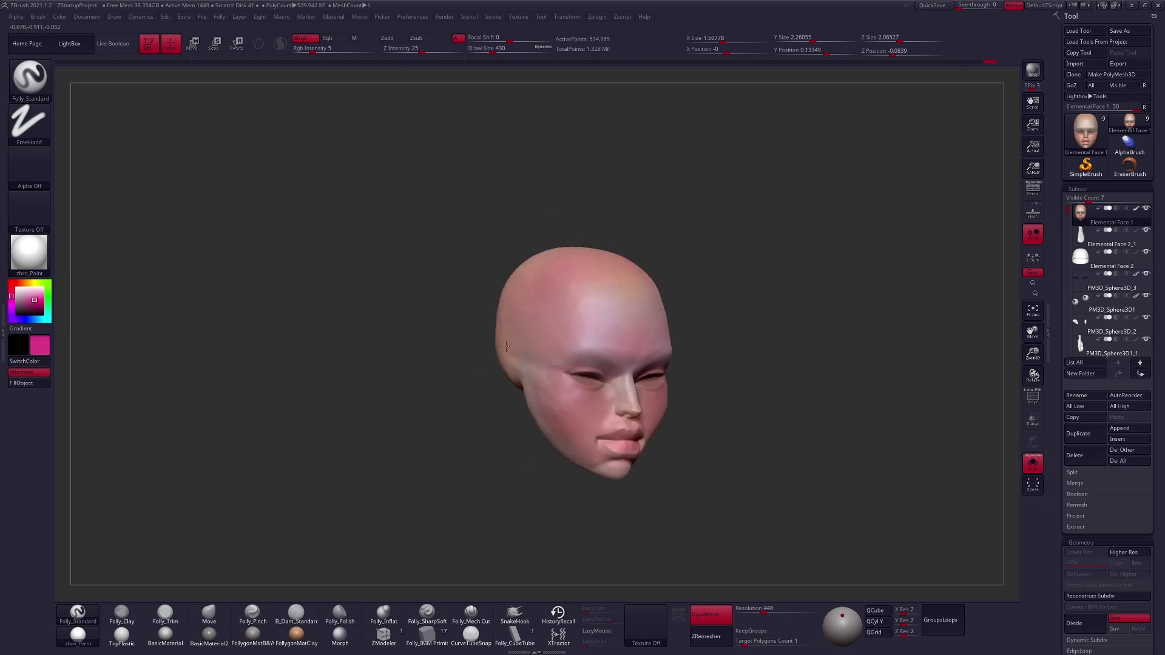
{"action": "key", "text": "alt+s"}
Isolate the head, set the draw size to 306 and brush the magenta tint over the cheeks and mouth area
{"action": "mouse_move", "coordinate": [699, 383]}
{"action": "right_mouse_down"}
{"action": "mouse_move", "coordinate": [680, 414]}
{"action": "mouse_move", "coordinate": [607, 406]}
{"action": "mouse_move", "coordinate": [564, 370]}
{"action": "right_mouse_up"}
{"action": "key", "text": "alt+s"}
{"action": "key", "text": "space"}
{"action": "left_click_drag", "start_coordinate": [578, 309], "coordinate": [565, 309]}
{"action": "right_click_drag", "start_coordinate": [618, 313], "coordinate": [668, 328]}
{"action": "key", "text": "space"}
{"action": "left_click_drag", "start_coordinate": [574, 319], "coordinate": [582, 319]}
{"action": "right_click_drag", "start_coordinate": [464, 358], "coordinate": [518, 390]}
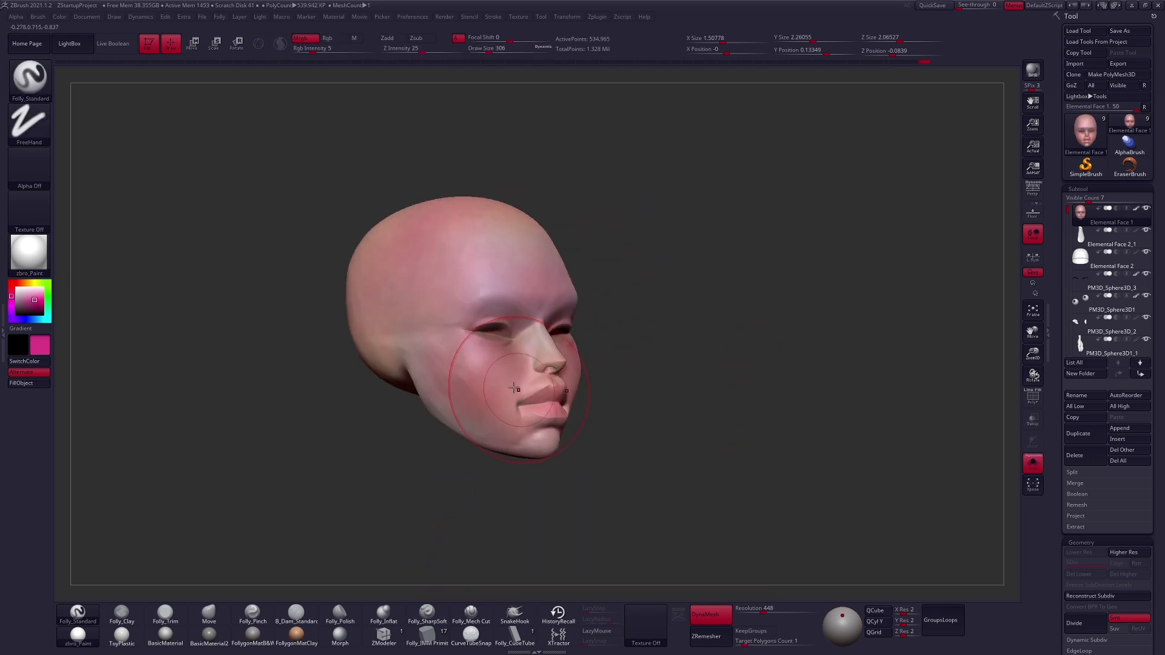
{"action": "right_click_drag", "start_coordinate": [582, 370], "coordinate": [534, 369]}
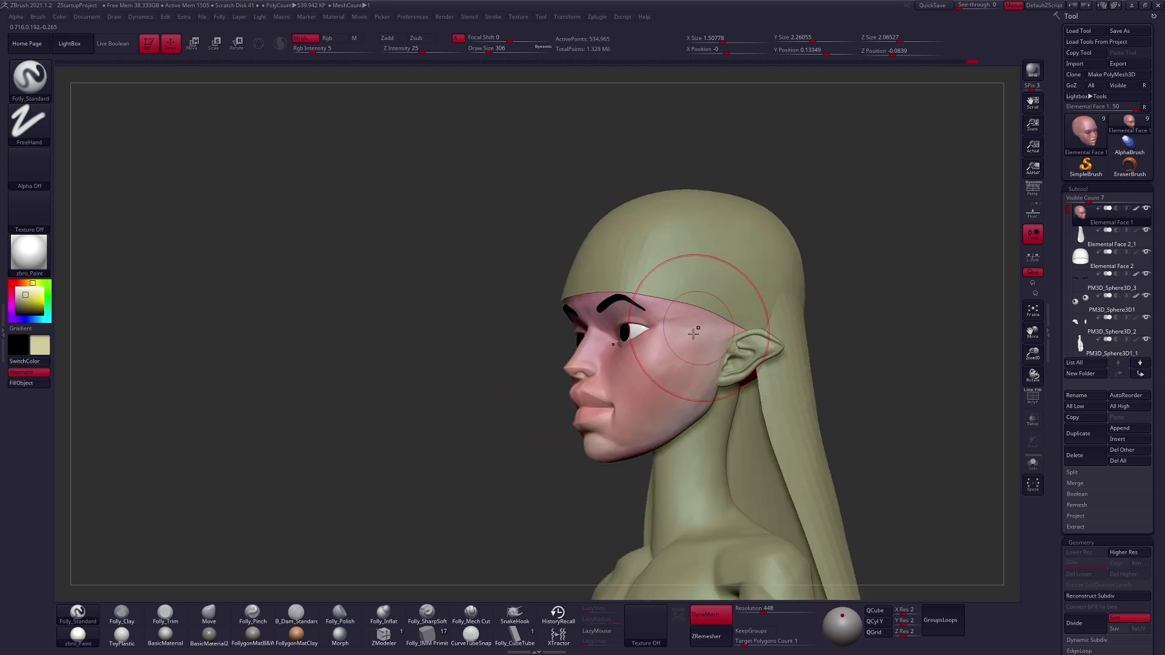
Brush pale khaki over the side of the isolated head, show all subtools and set the draw size to 239
{"action": "key", "text": "alt+s"}
{"action": "right_click_drag", "start_coordinate": [534, 282], "coordinate": [600, 301]}
{"action": "mouse_move", "coordinate": [617, 234]}
{"action": "left_mouse_down"}
{"action": "mouse_move", "coordinate": [660, 280]}
{"action": "mouse_move", "coordinate": [672, 273]}
{"action": "left_mouse_up"}
{"action": "mouse_move", "coordinate": [675, 272]}
{"action": "right_mouse_down", "text": "shift"}
{"action": "mouse_move", "coordinate": [767, 387]}
{"action": "mouse_move", "coordinate": [769, 409]}
{"action": "mouse_move", "coordinate": [757, 372]}
{"action": "right_mouse_up", "text": "shift"}
{"action": "key", "text": "alt+s"}
{"action": "key", "text": "s"}
{"action": "left_click_drag", "start_coordinate": [757, 372], "coordinate": [750, 373]}
{"action": "right_click_drag", "start_coordinate": [801, 391], "coordinate": [718, 401]}
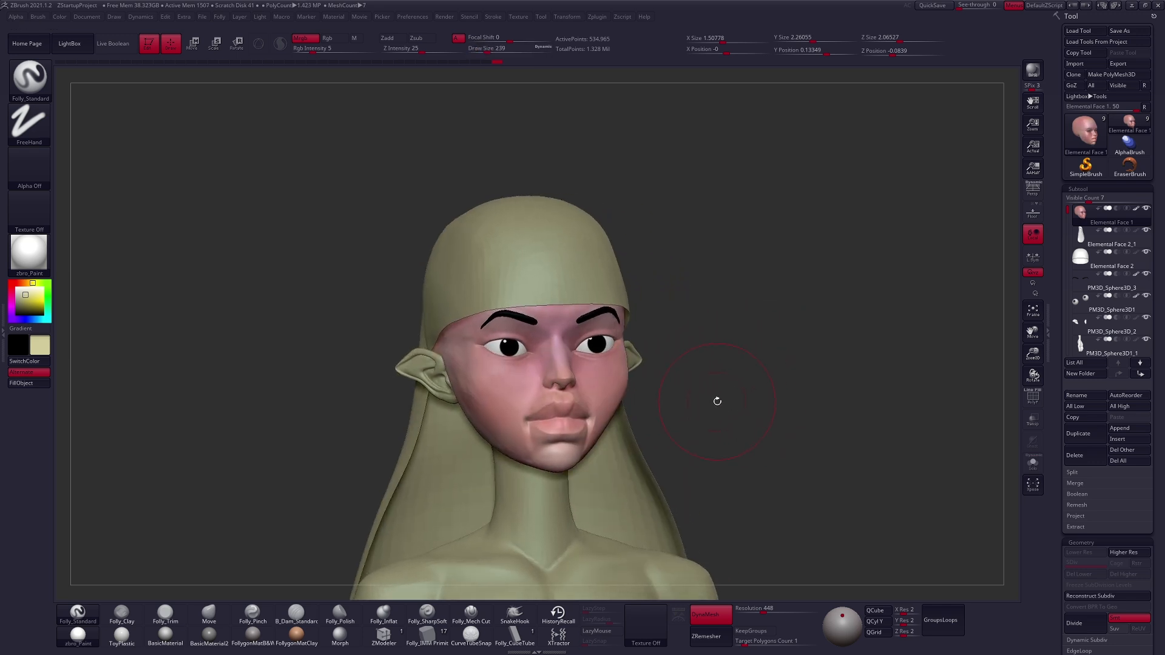
Try filling the head with pale khaki at Rgb Intensity 25, and undo the fill
{"action": "type", "text": "25"}
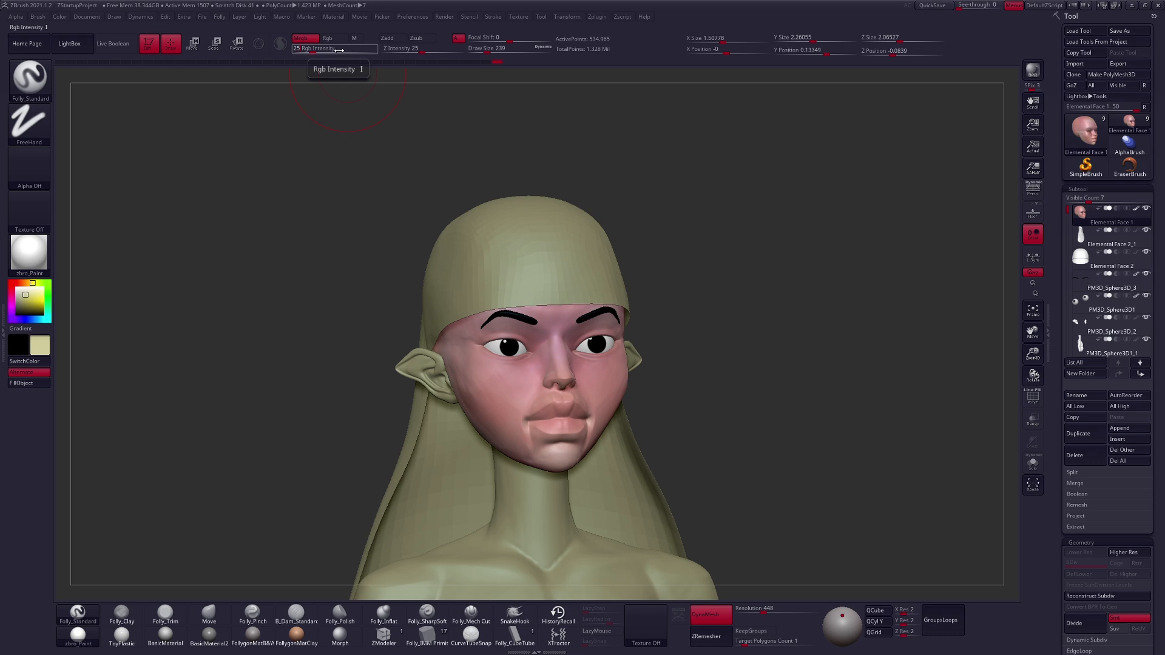
{"action": "key", "text": "Tab"}
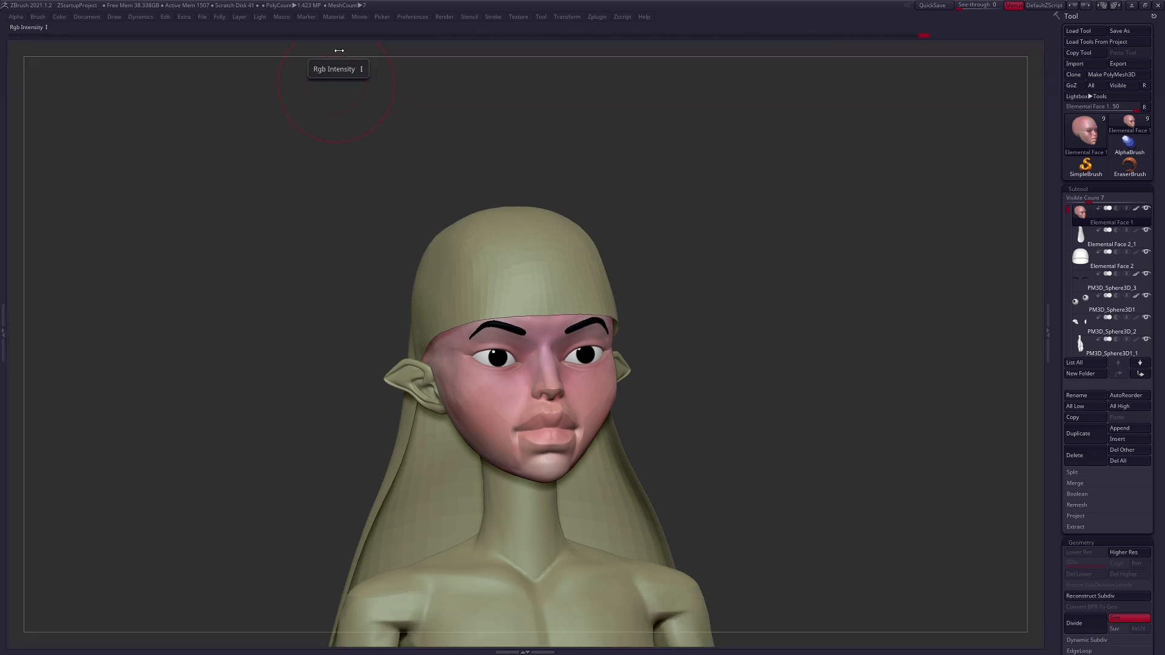
{"action": "key", "text": "Tab"}
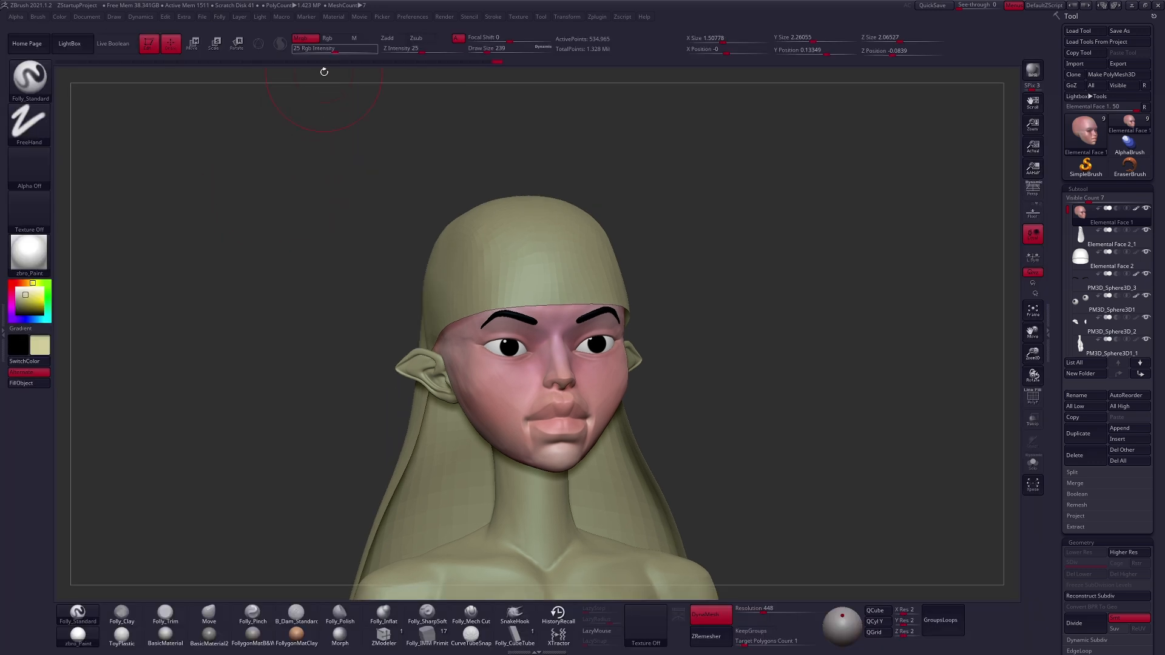
{"action": "left_click", "coordinate": [13, 383]}
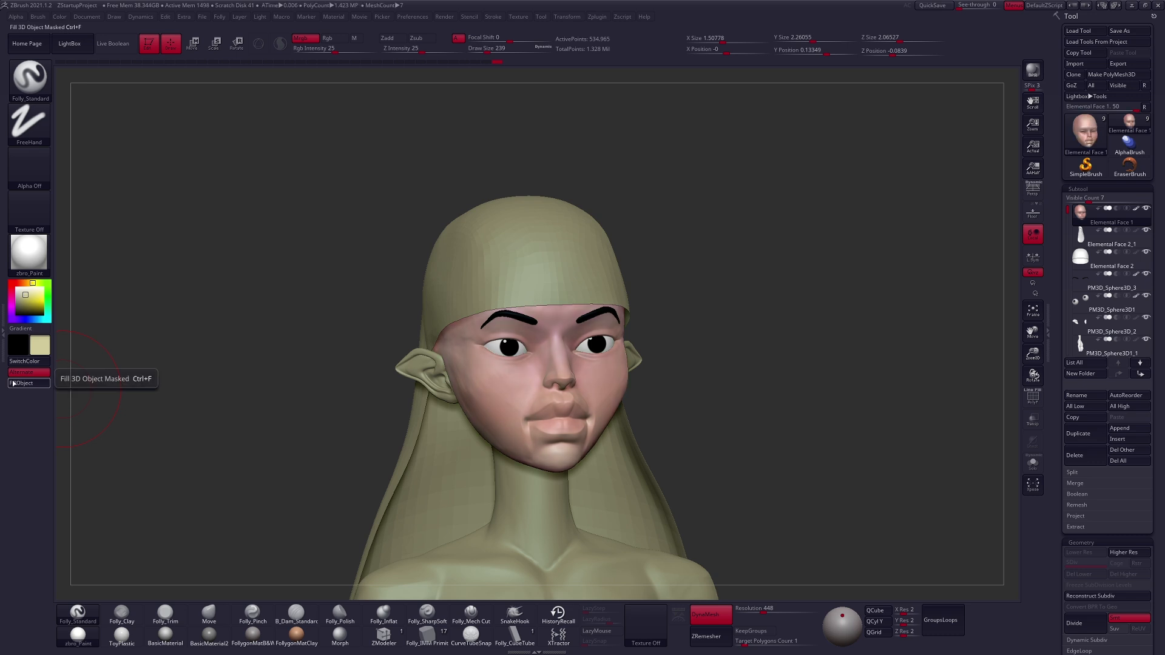
{"action": "right_click_drag", "start_coordinate": [261, 322], "coordinate": [299, 314], "text": "shift"}
{"action": "mouse_move", "coordinate": [476, 322]}
{"action": "right_mouse_down"}
{"action": "mouse_move", "coordinate": [546, 349]}
{"action": "mouse_move", "coordinate": [532, 346]}
{"action": "right_mouse_up"}
{"action": "key", "text": "ctrl+z"}
Set the Rgb Intensity to 5 and fill the head with the pale khaki
{"action": "left_click", "coordinate": [321, 49]}
{"action": "type", "text": "5"}
{"action": "key", "text": "Tab"}
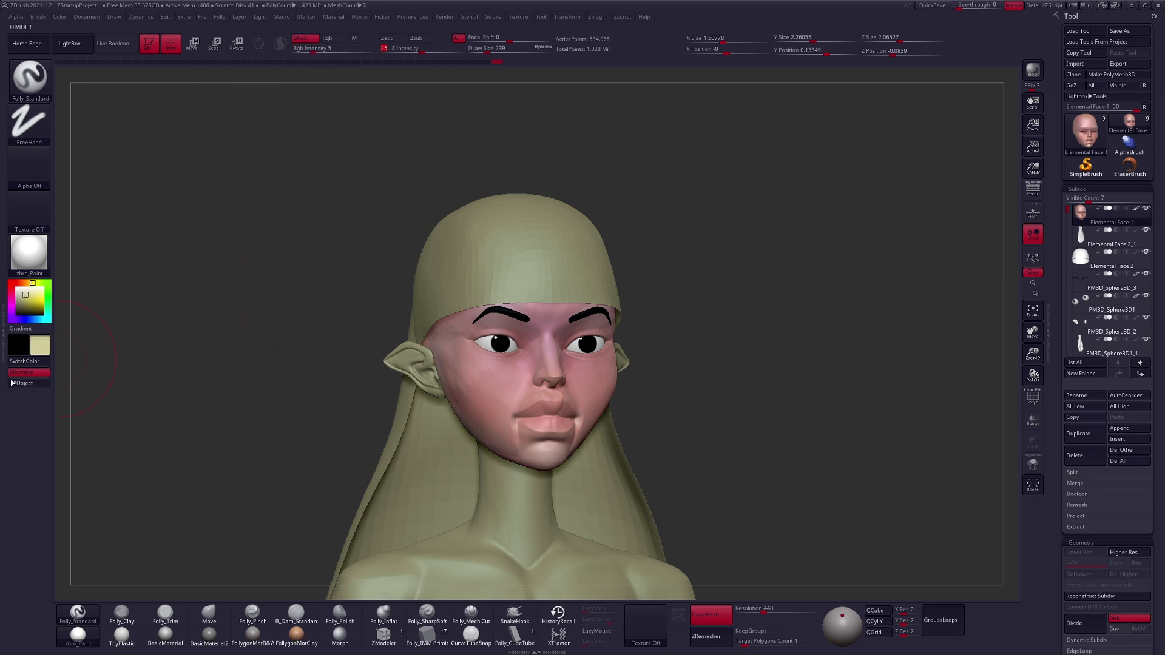
{"action": "left_click", "coordinate": [31, 384]}
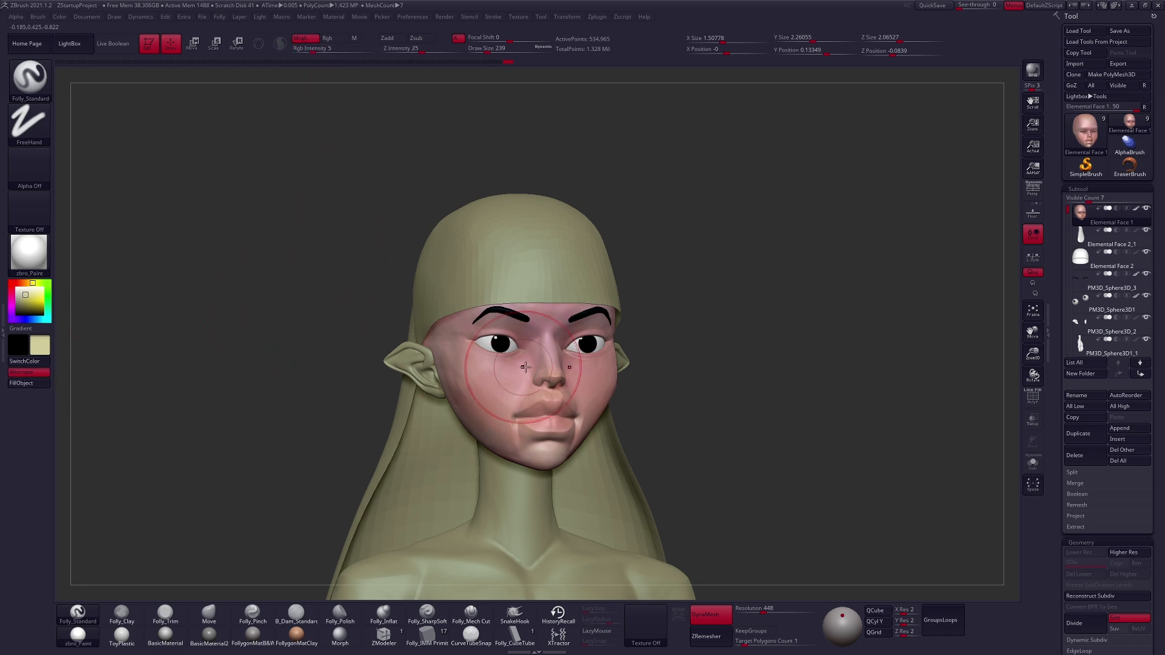
Choose a deep crimson and fill the head with it at Rgb Intensity 5
{"action": "key", "text": "c"}
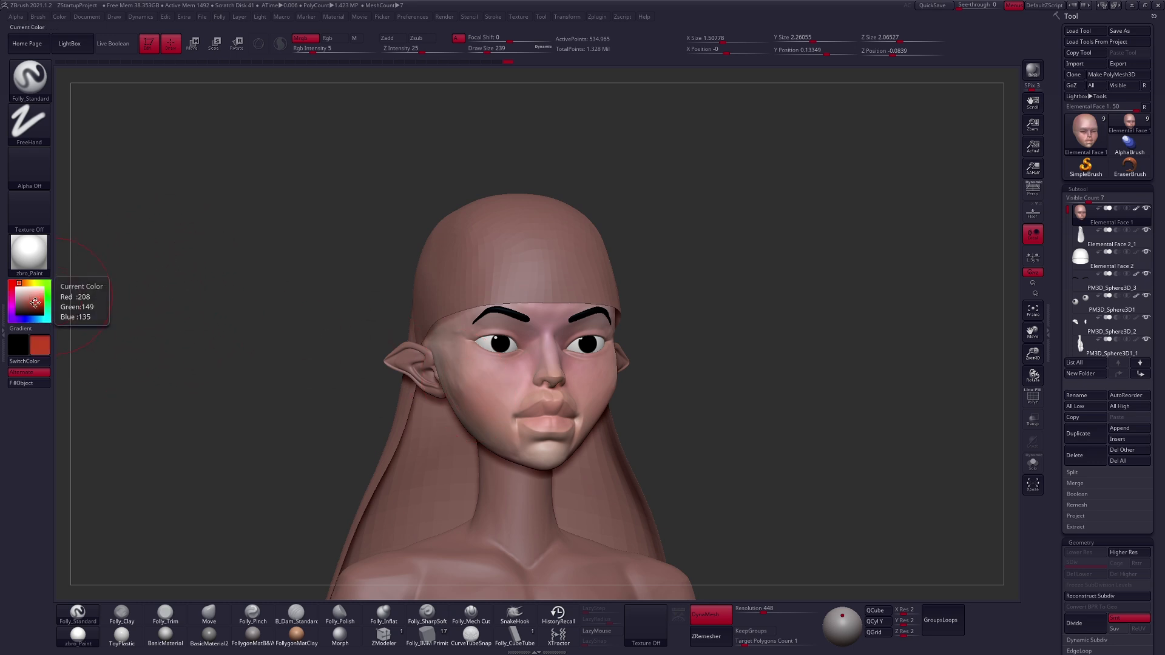
{"action": "left_click", "coordinate": [35, 303]}
{"action": "left_click", "coordinate": [11, 283]}
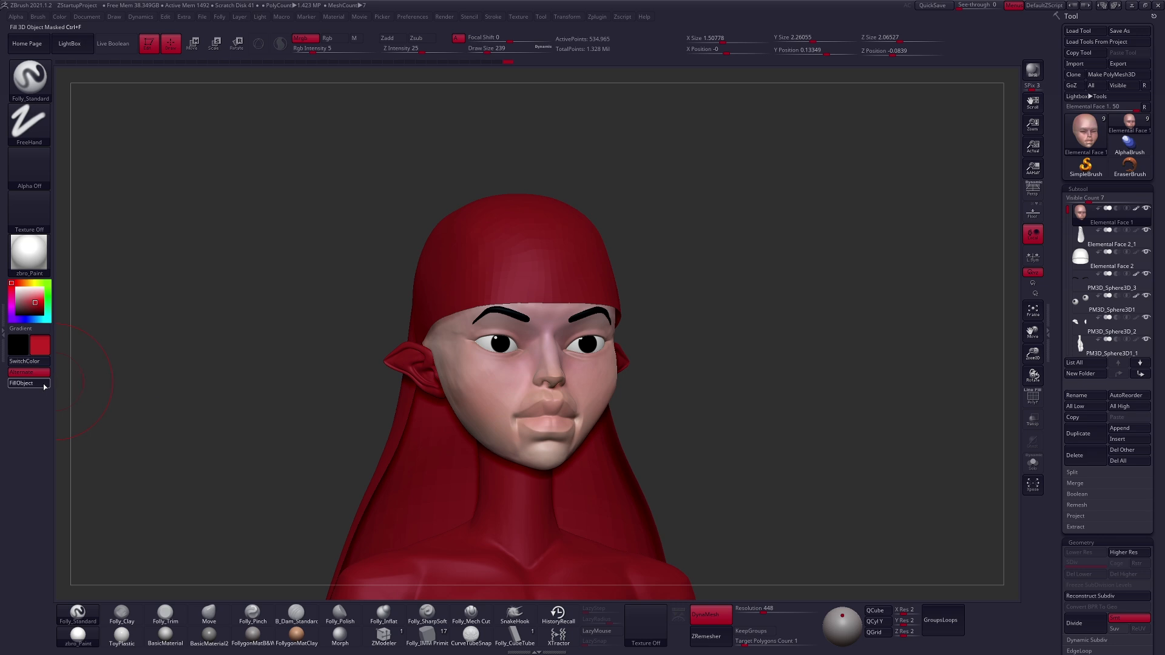
{"action": "right_click_drag", "start_coordinate": [428, 395], "coordinate": [389, 397]}
{"action": "right_click_drag", "start_coordinate": [480, 385], "coordinate": [551, 371], "text": "alt"}
Fill the head lightly with a pale grey-beige, and with a pale blue-grey over it at Rgb Intensity 5
{"action": "key", "text": "c"}
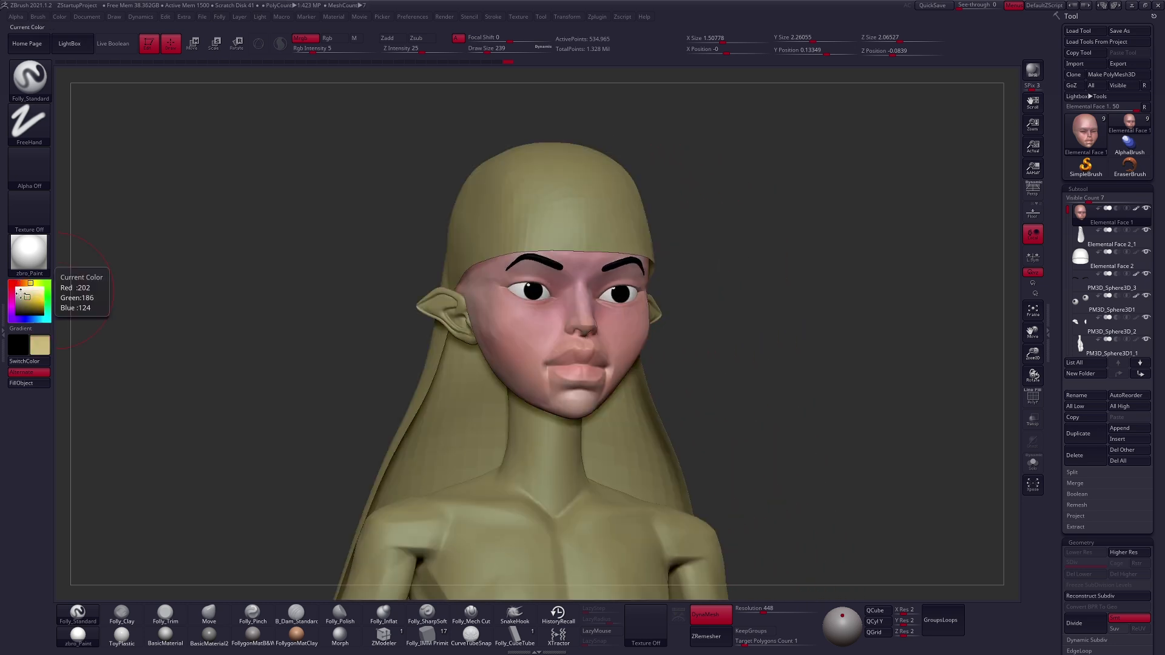
{"action": "left_click_drag", "start_coordinate": [28, 294], "coordinate": [20, 293]}
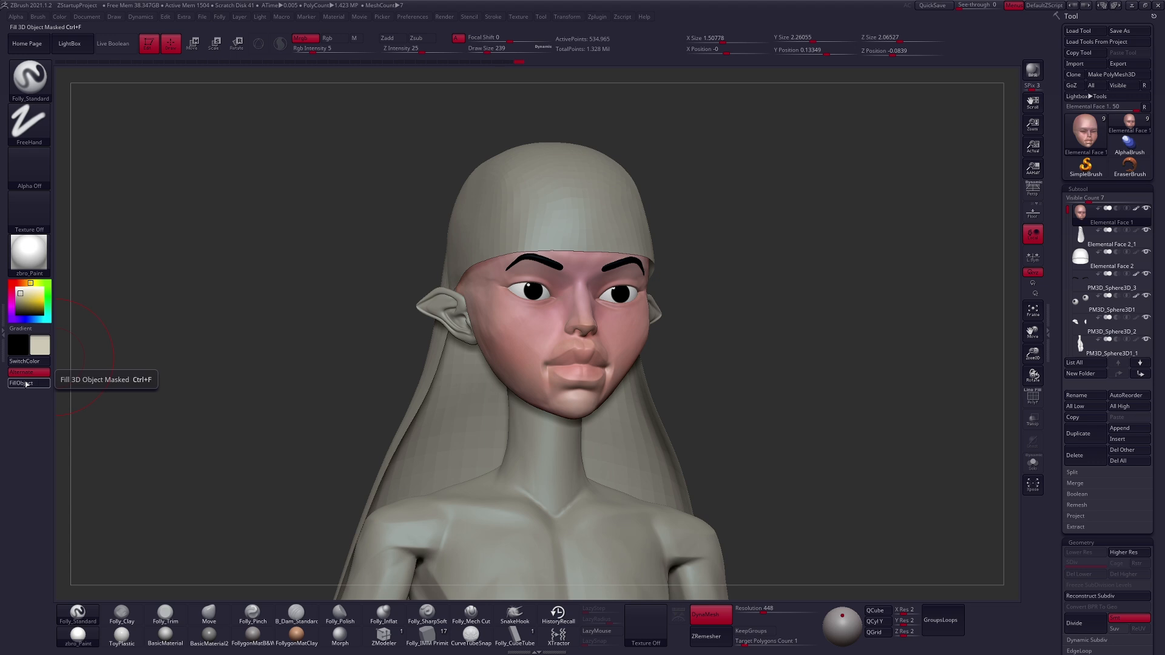
{"action": "left_click", "coordinate": [48, 319]}
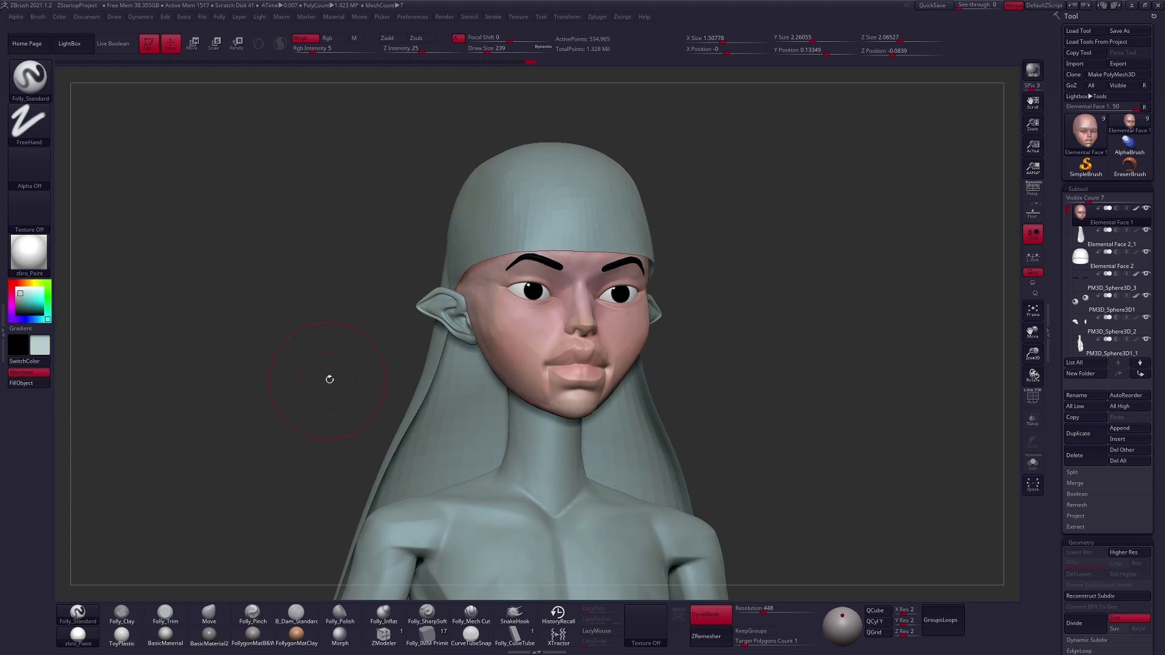
{"action": "left_click_drag", "start_coordinate": [328, 380], "coordinate": [359, 341]}
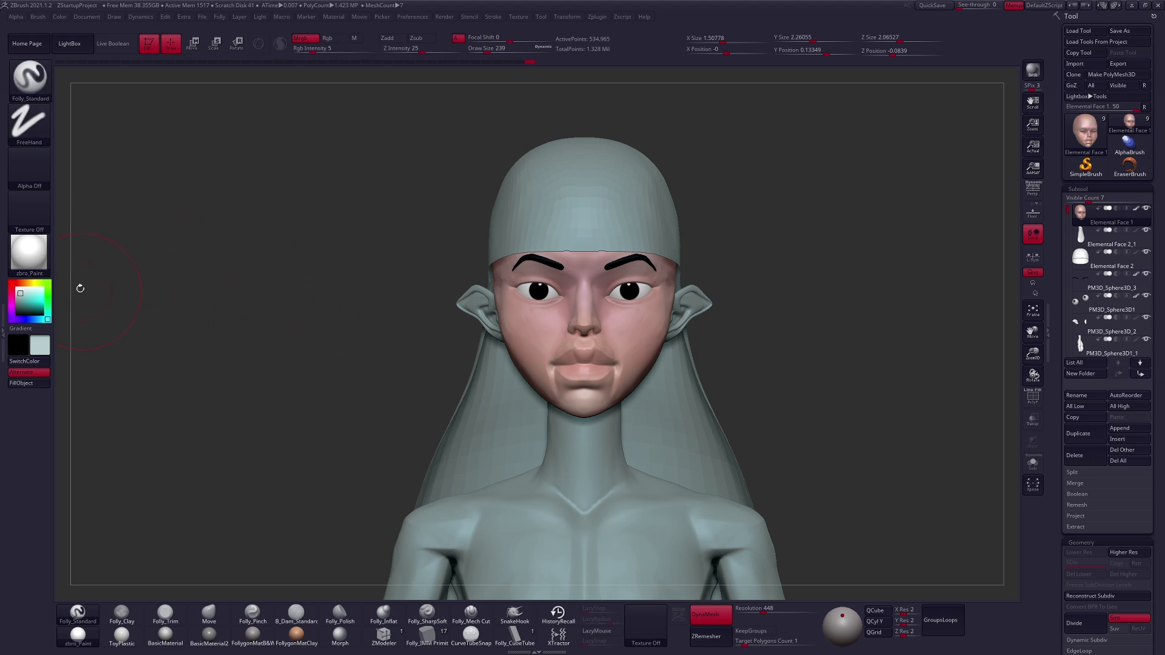
Try filling the head with the zbro_Viewport material, undo the fill and return to the zbro_Paint material
{"action": "left_click", "coordinate": [30, 254]}
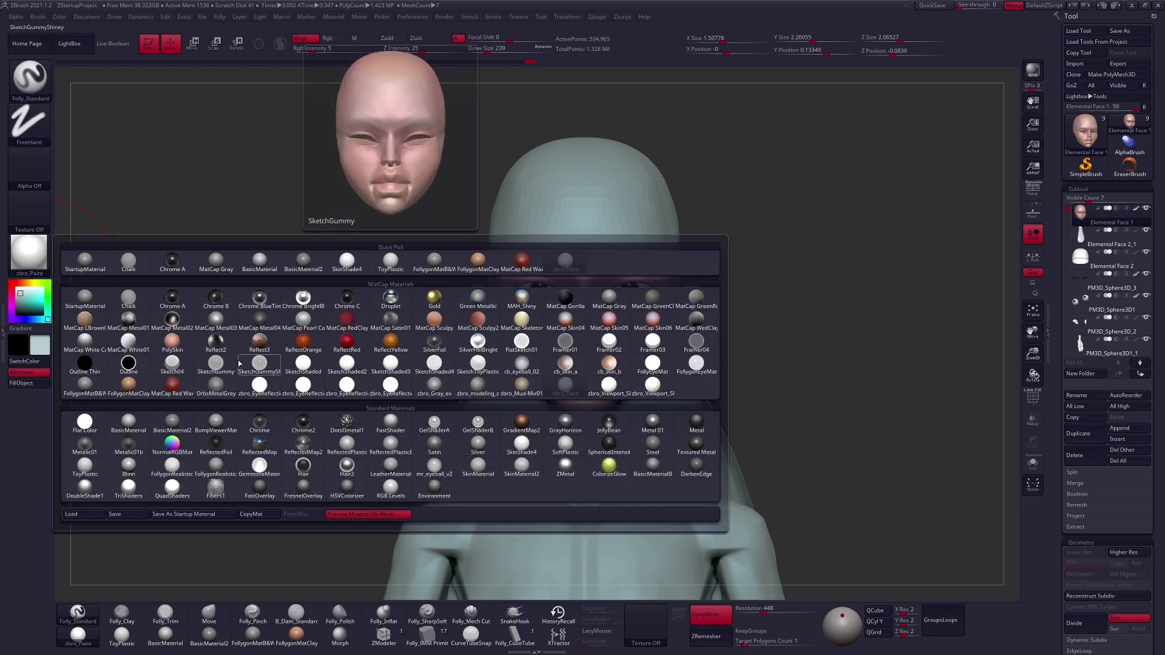
{"action": "left_click", "coordinate": [609, 386]}
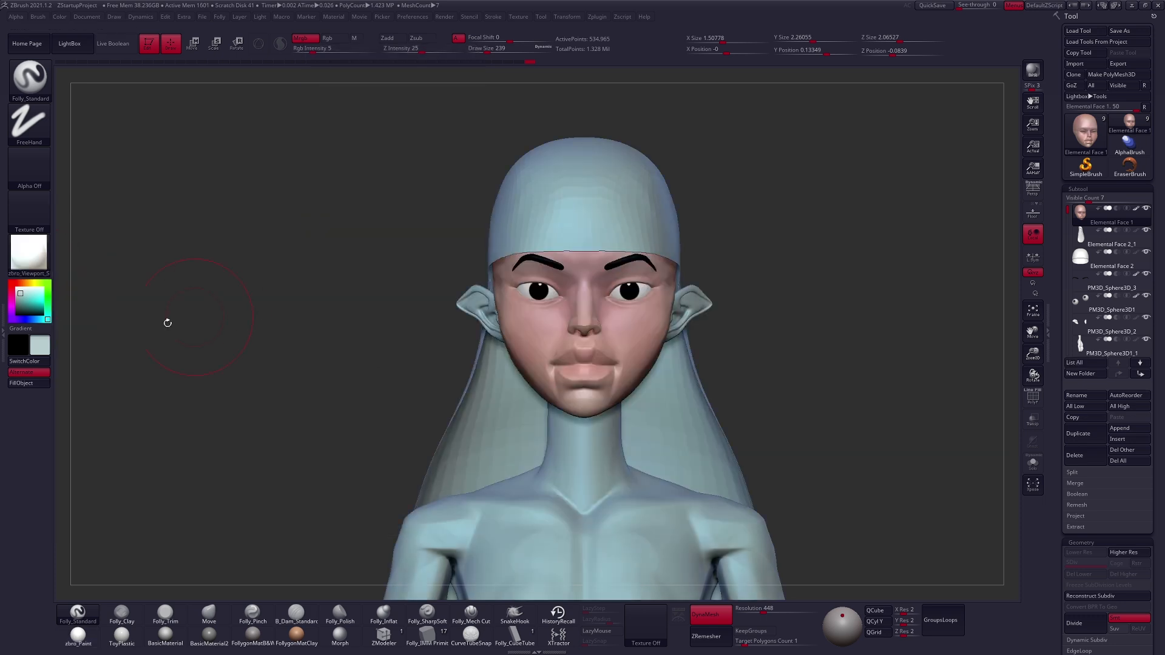
{"action": "left_click", "coordinate": [357, 38]}
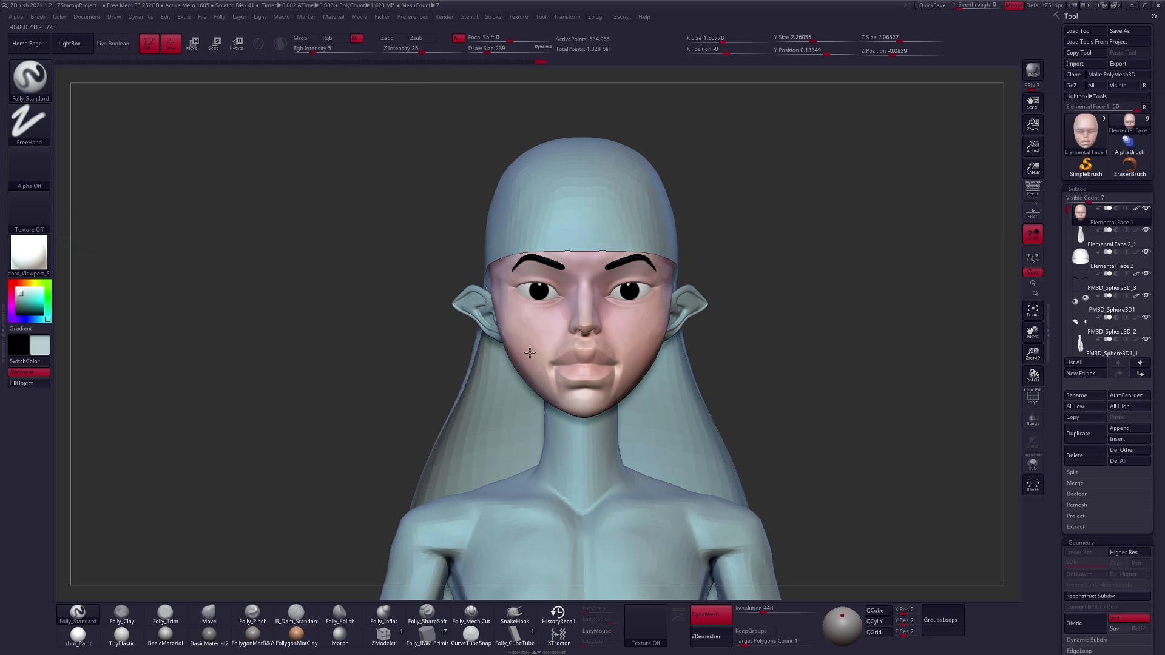
{"action": "right_click_drag", "start_coordinate": [530, 353], "coordinate": [703, 405]}
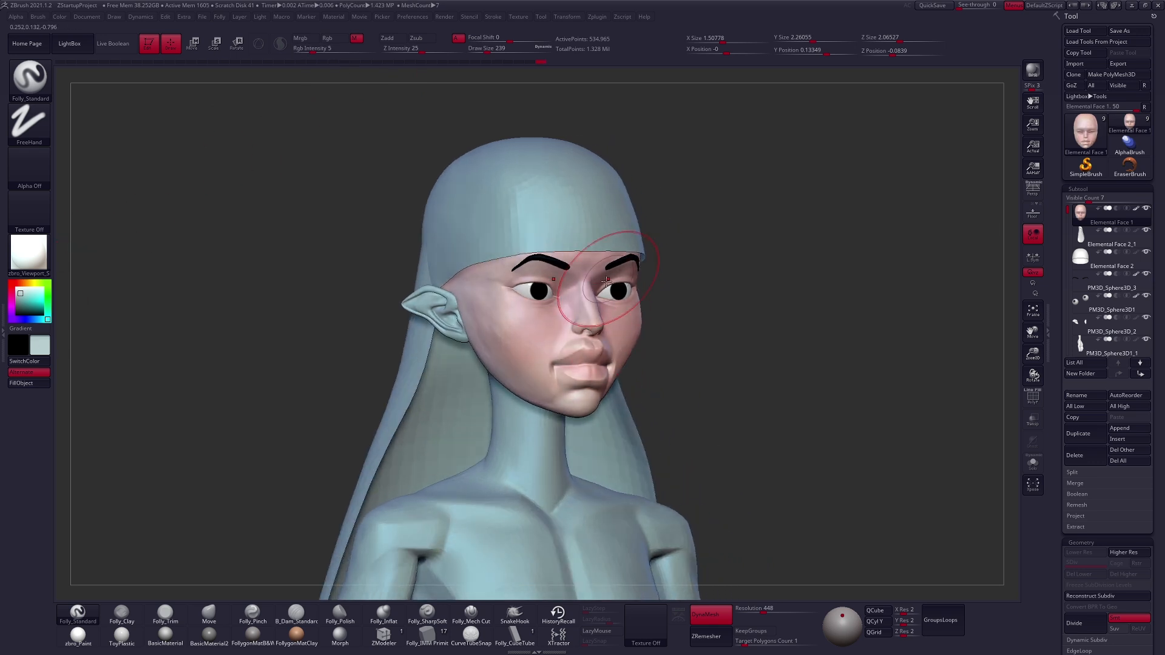
{"action": "key", "text": "ctrl"}
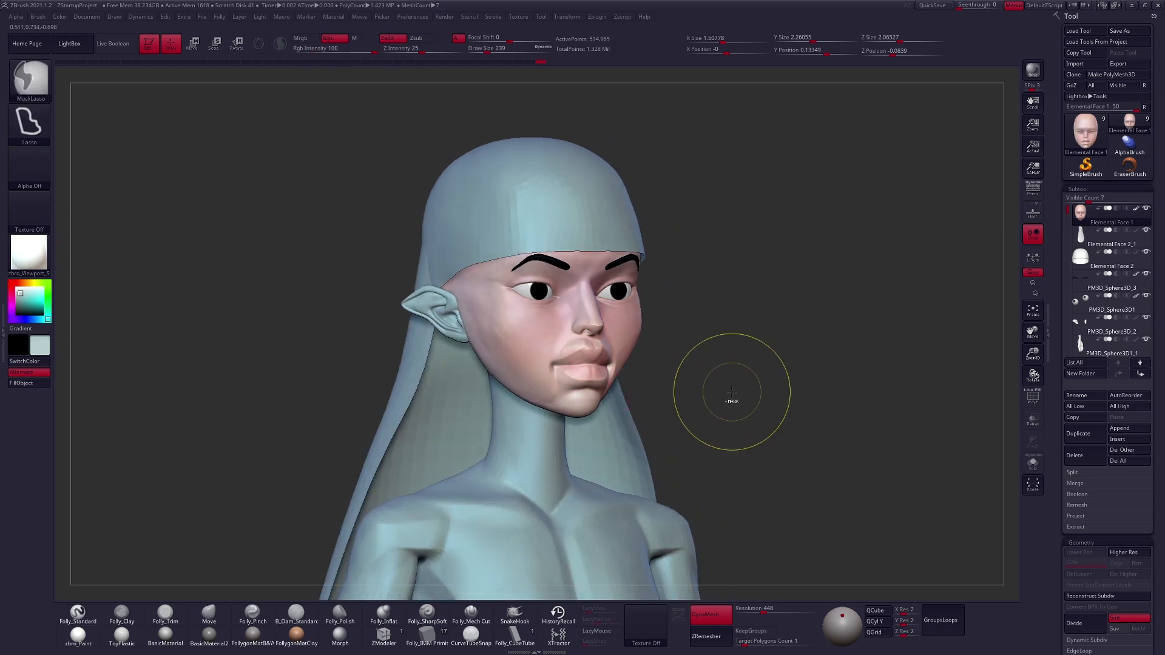
{"action": "key", "text": "ctrl+z"}
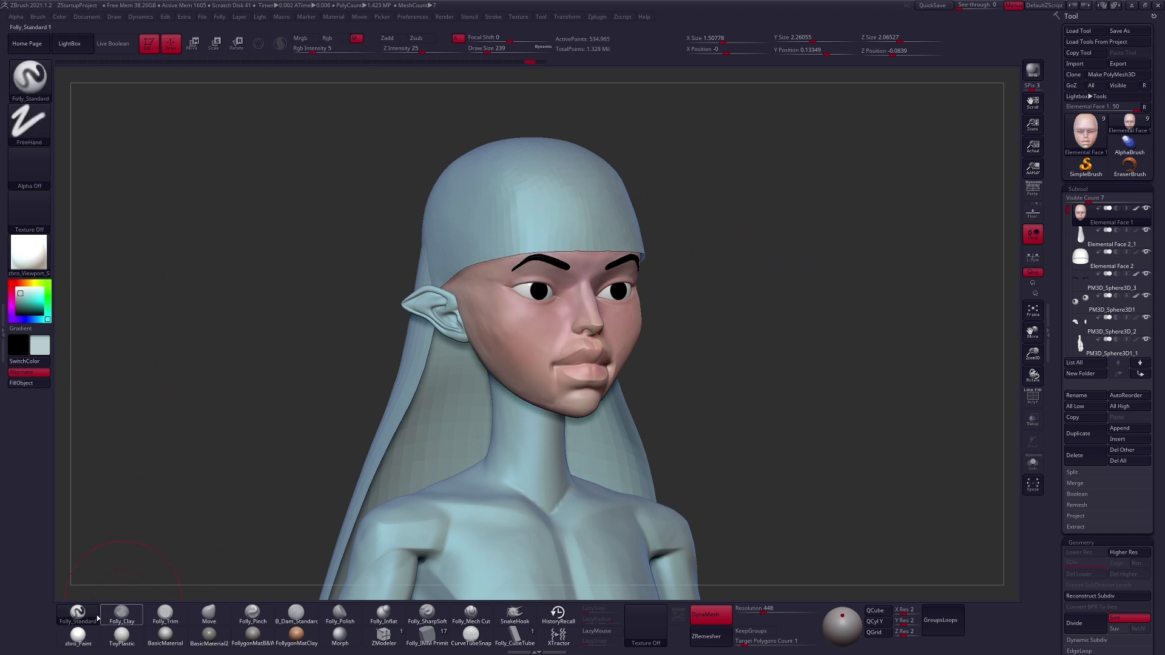
{"action": "left_click", "coordinate": [77, 634]}
Select the hair cap and choose a pale yellow, RGB 220, 211, 120, comparing it with black
{"action": "left_click", "coordinate": [609, 216], "text": "alt"}
{"action": "left_click_drag", "start_coordinate": [424, 254], "coordinate": [387, 257]}
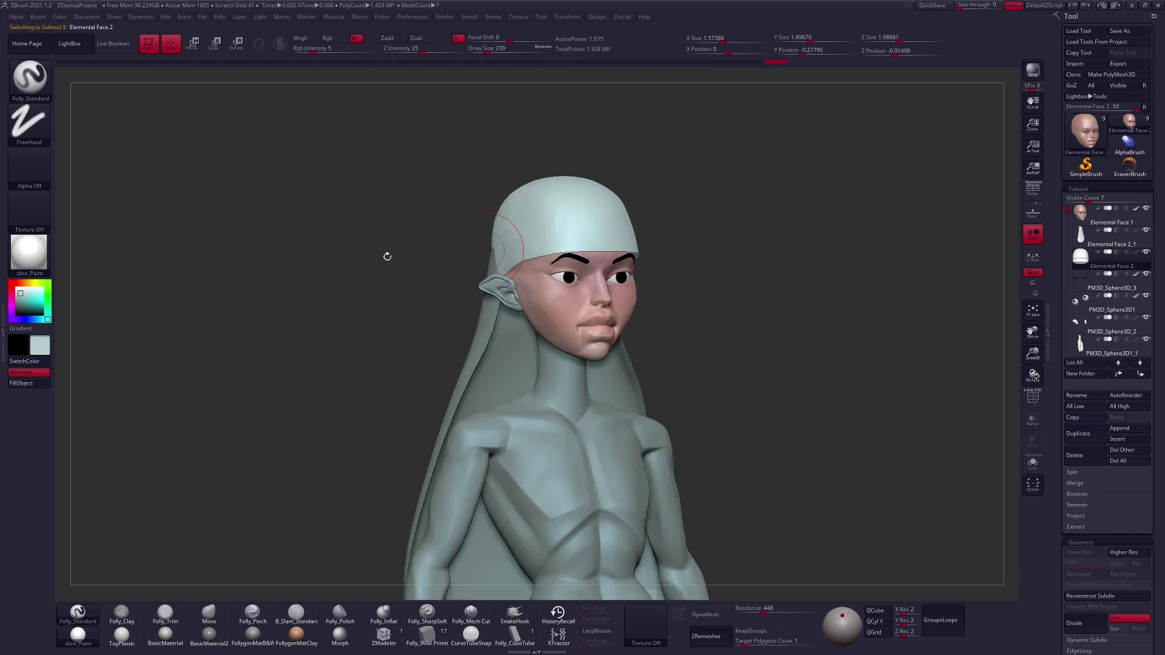
{"action": "left_click", "coordinate": [32, 283]}
{"action": "left_click", "coordinate": [31, 296]}
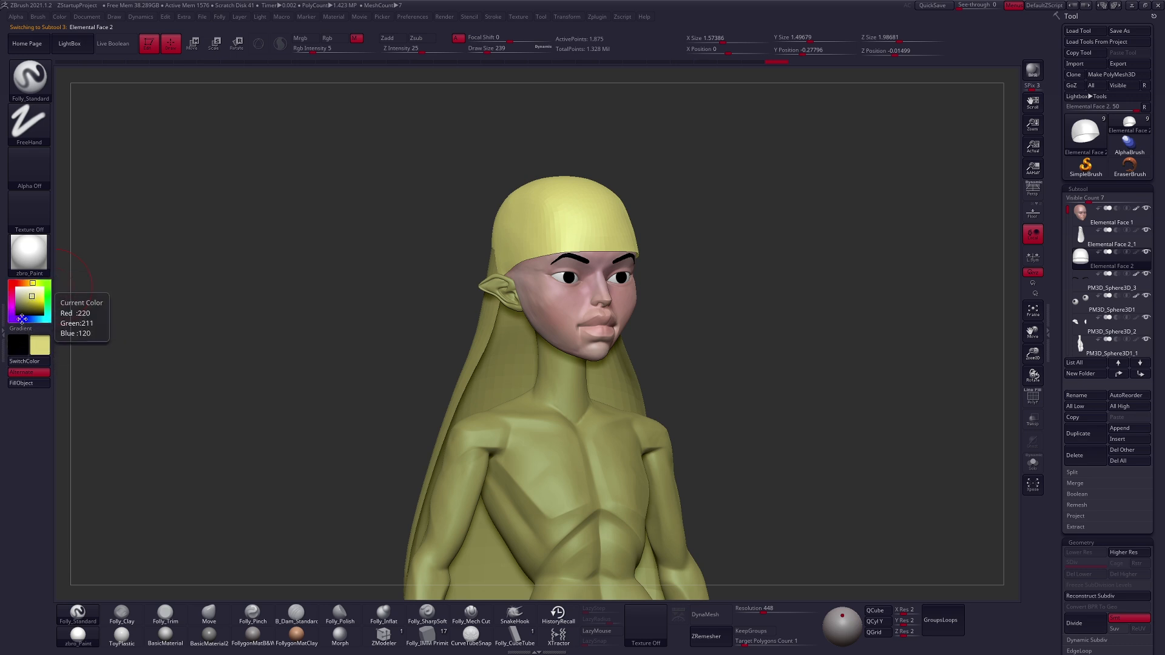
{"action": "key", "text": "v"}
{"action": "left_click_drag", "start_coordinate": [496, 295], "coordinate": [538, 261]}
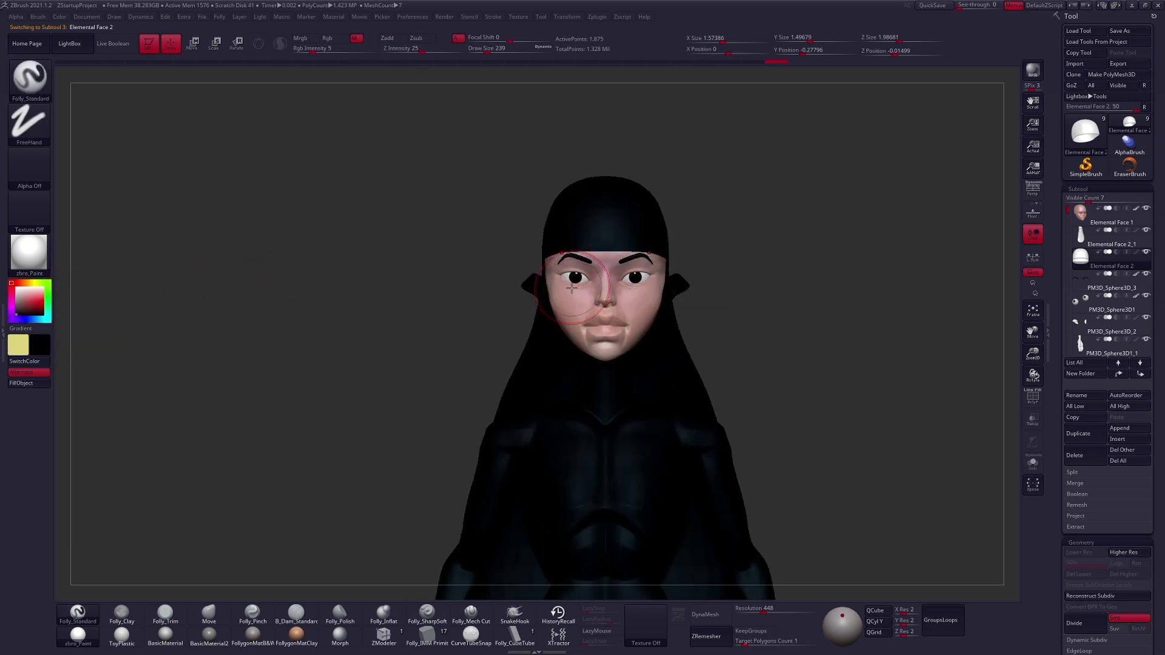
{"action": "key", "text": "v"}
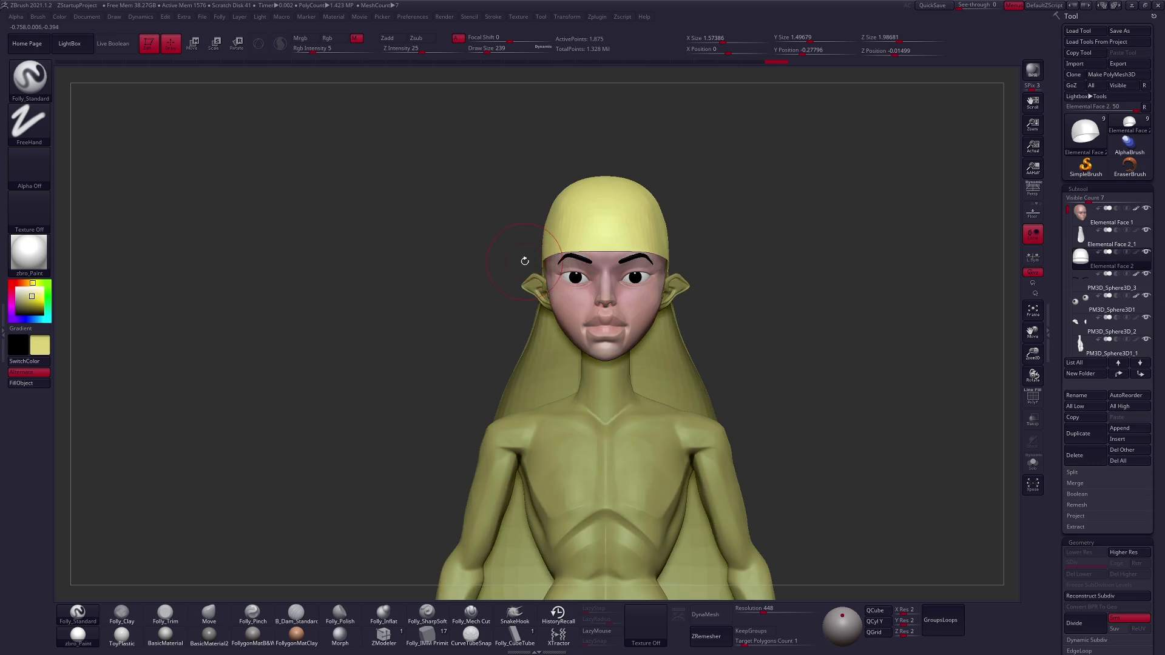
Set the Rgb Intensity to 100, fill the hair cap with the paint material and yellow, and warm it to a golden tone
{"action": "right_click_drag", "start_coordinate": [668, 238], "coordinate": [669, 254], "text": "ctrl"}
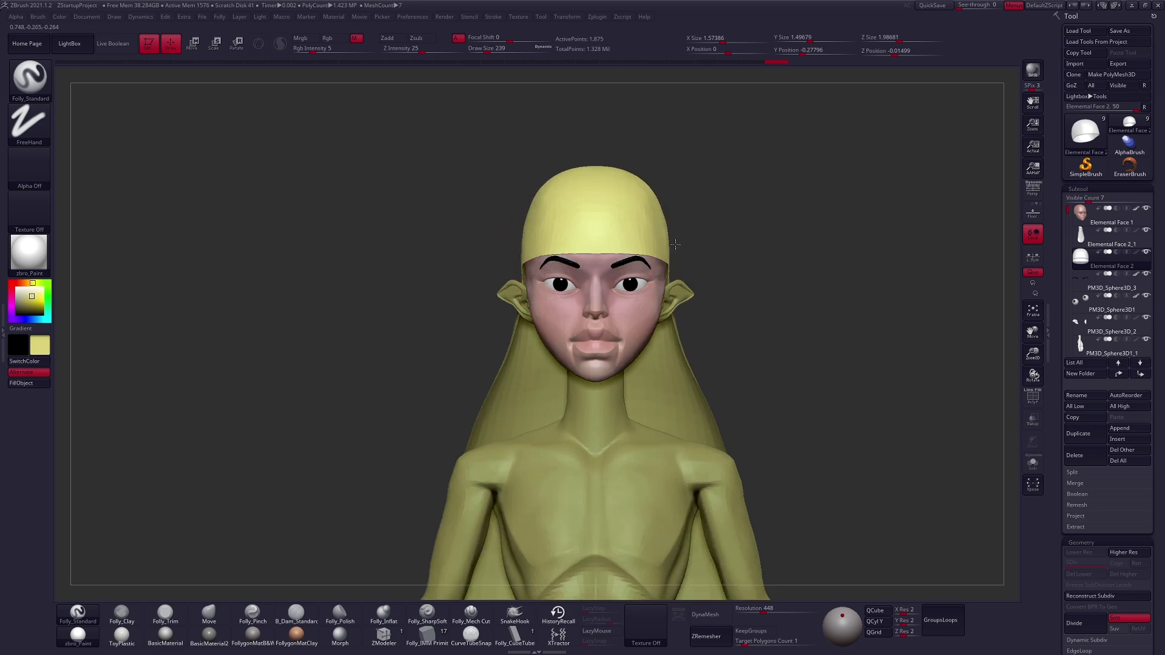
{"action": "right_click_drag", "start_coordinate": [593, 221], "coordinate": [575, 212], "text": "alt"}
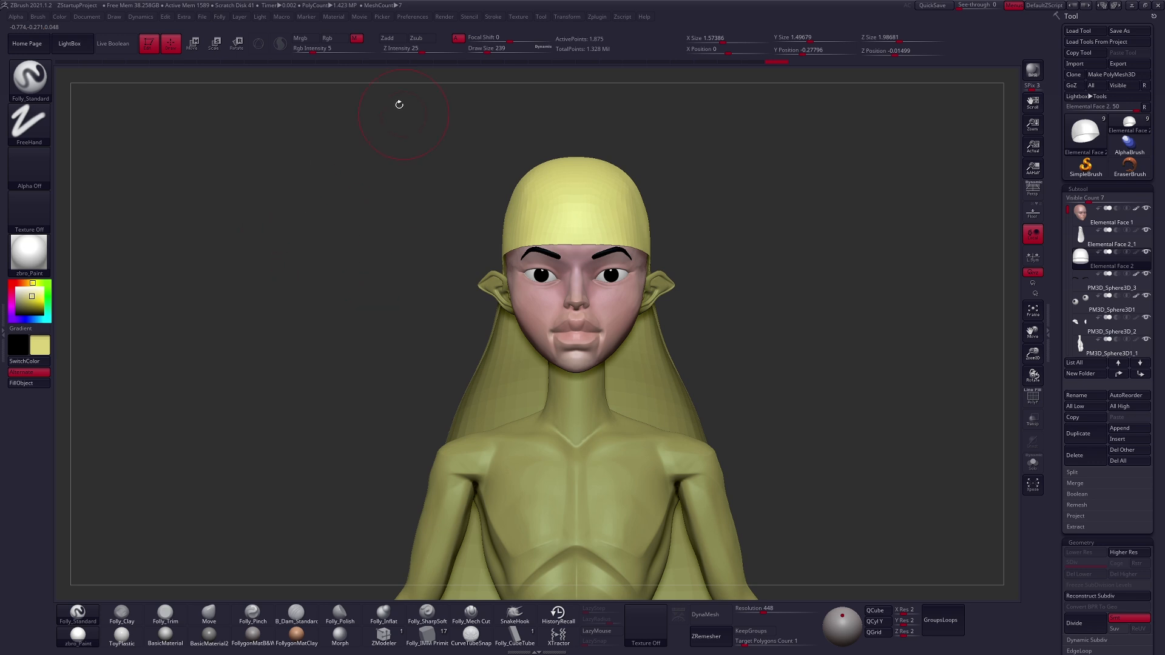
{"action": "left_click_drag", "start_coordinate": [326, 47], "coordinate": [376, 48]}
{"action": "left_click", "coordinate": [47, 383]}
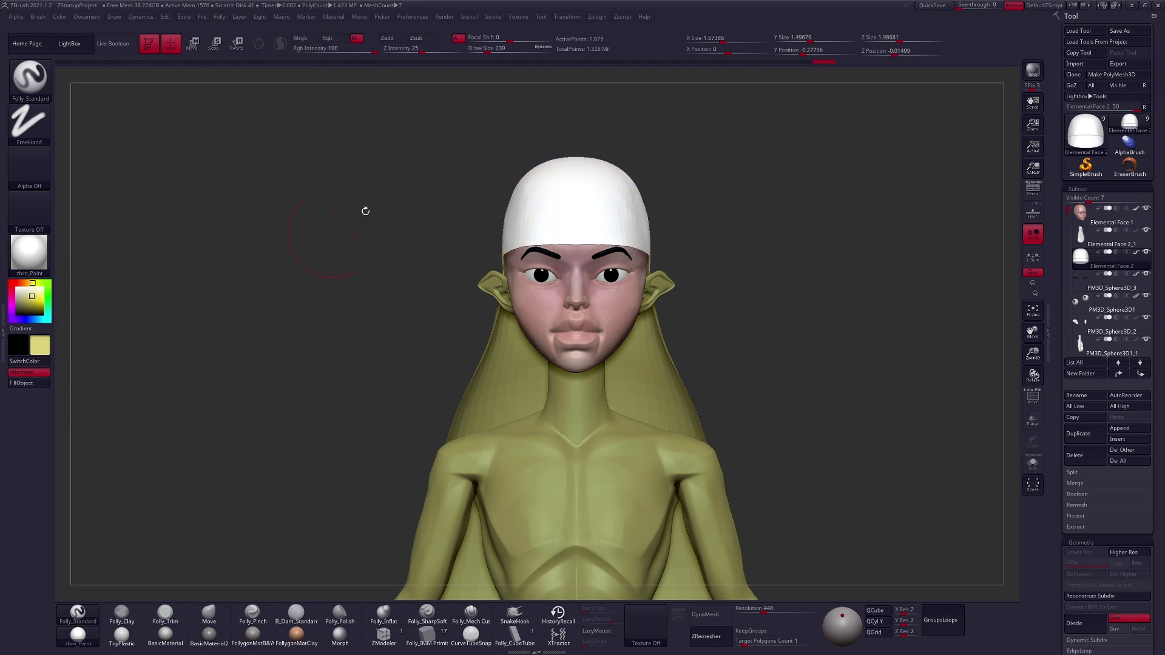
{"action": "left_click", "coordinate": [40, 382]}
{"action": "right_click_drag", "start_coordinate": [242, 316], "coordinate": [374, 293]}
{"action": "left_click", "coordinate": [29, 284]}
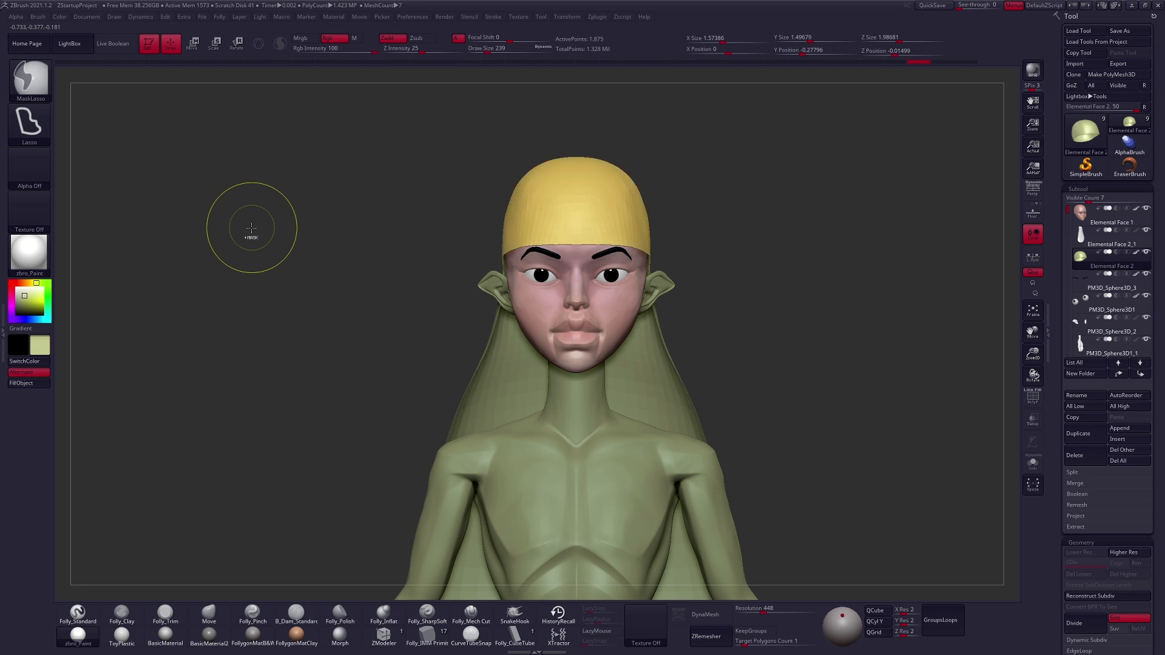
Sample the cap's golden yellow and fill the long hair piece with it
{"action": "key", "text": "c"}
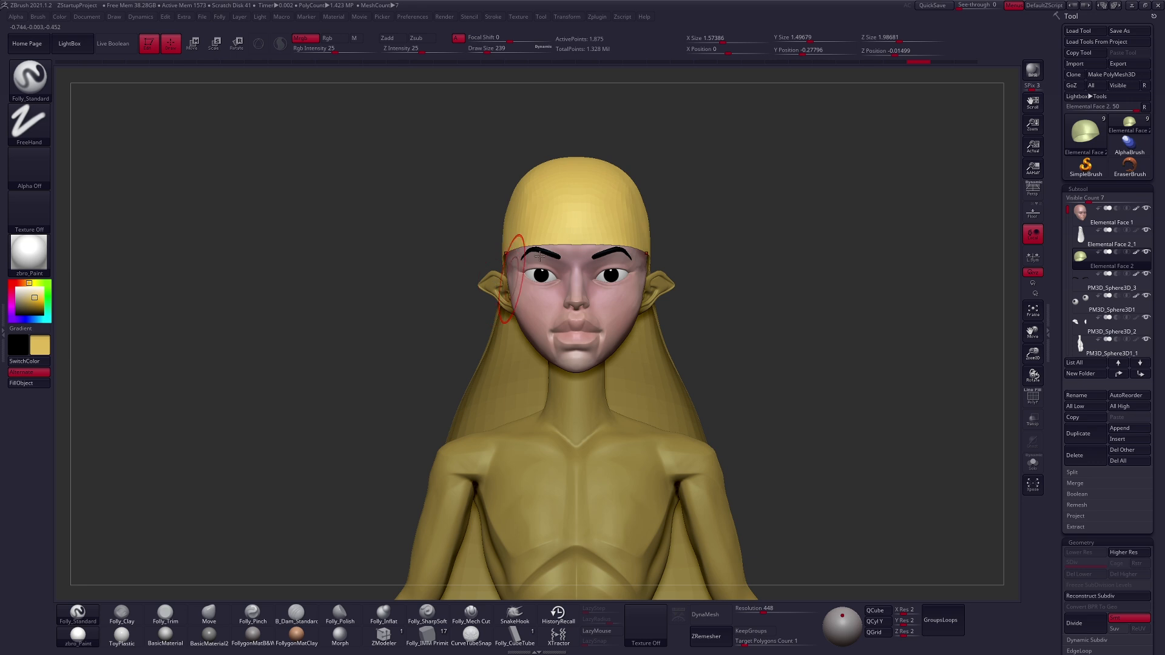
{"action": "left_click_drag", "start_coordinate": [438, 331], "coordinate": [516, 345]}
{"action": "left_click", "coordinate": [475, 357], "text": "alt"}
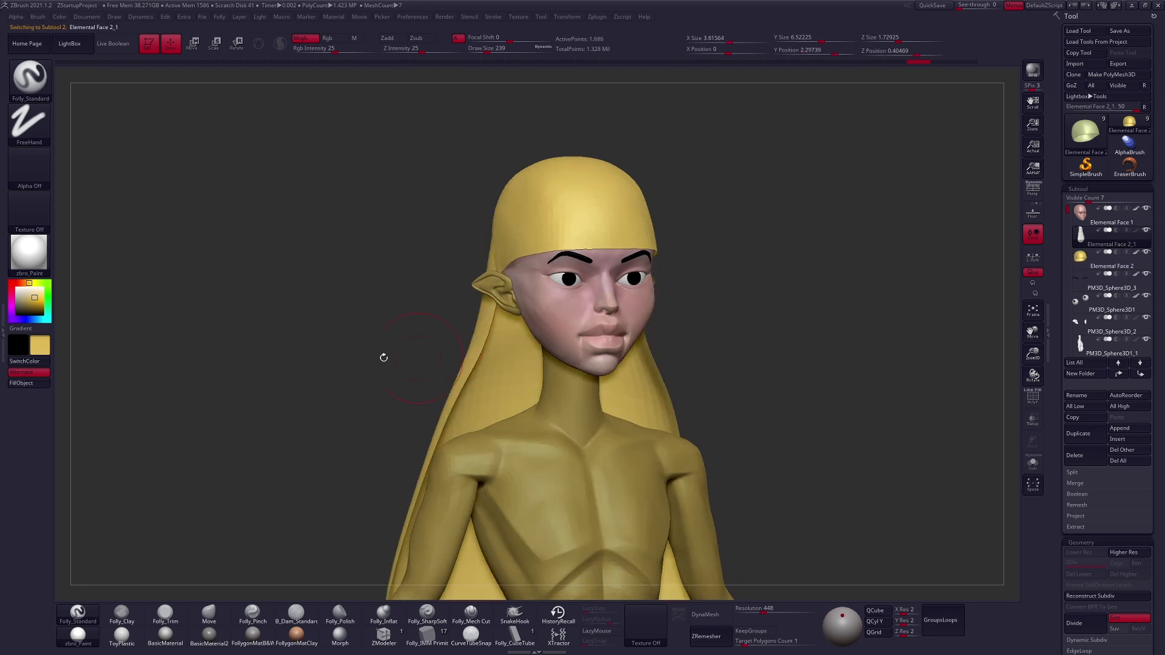
{"action": "left_click", "coordinate": [28, 387]}
Fill the ears and the body with a pinkish beige skin tone at Rgb Intensity 100
{"action": "left_click", "coordinate": [27, 387]}
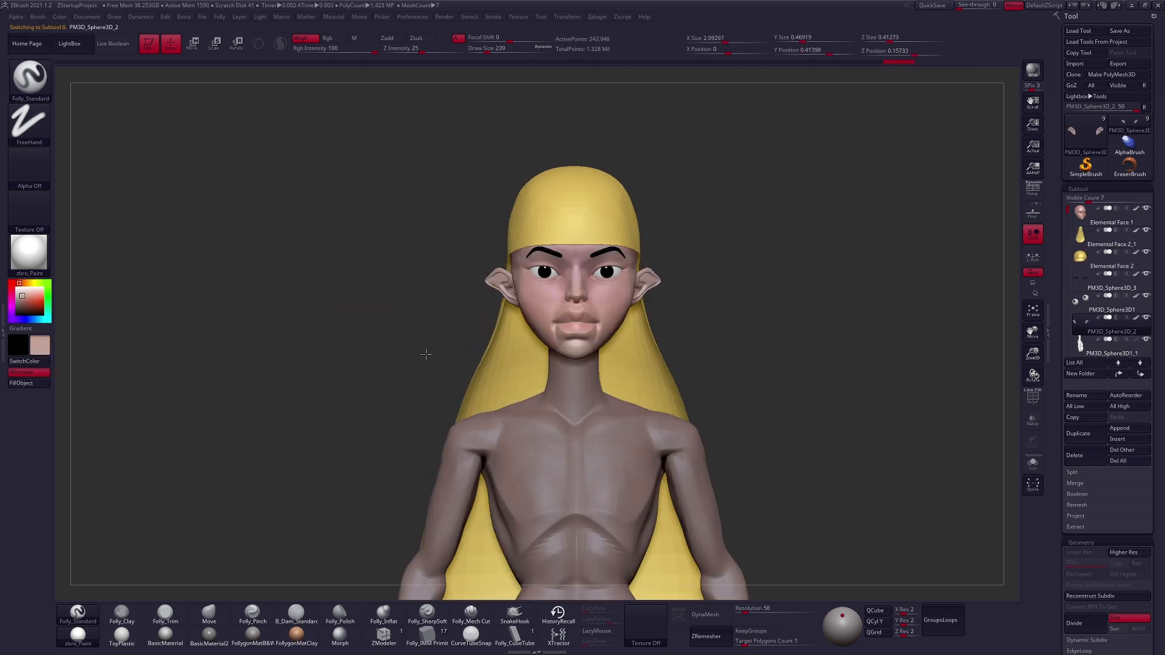
{"action": "left_click_drag", "start_coordinate": [426, 356], "coordinate": [477, 311]}
{"action": "left_click", "coordinate": [523, 345], "text": "alt"}
{"action": "left_click", "coordinate": [36, 386]}
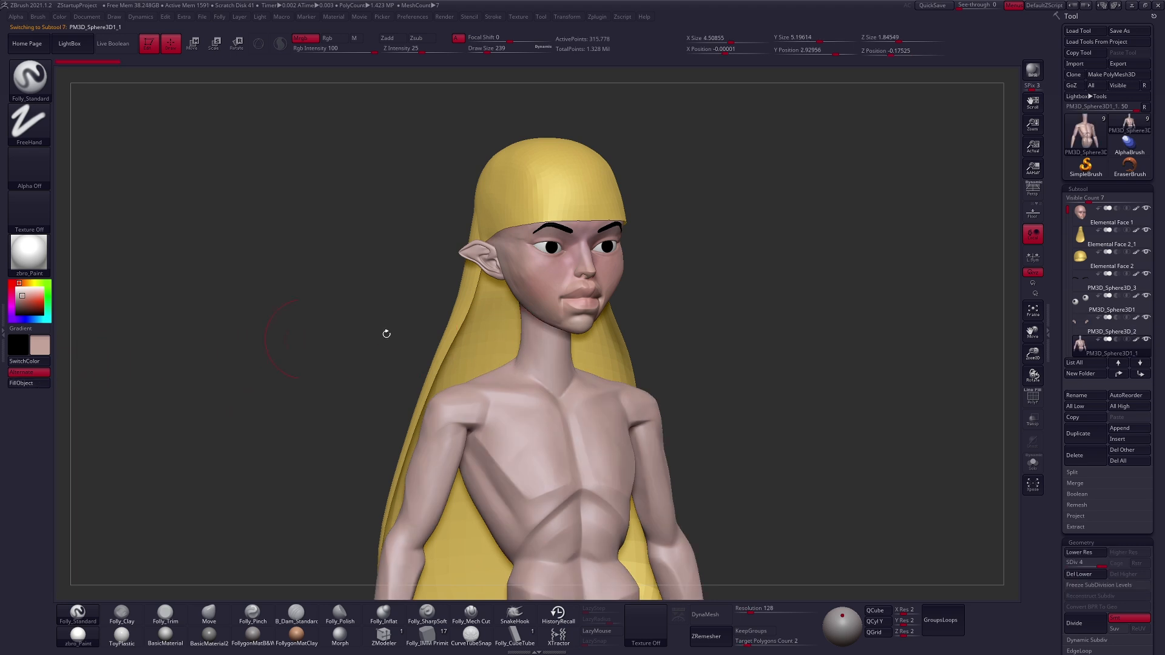
{"action": "left_click_drag", "start_coordinate": [340, 349], "coordinate": [410, 317], "text": "alt"}
{"action": "right_click_drag", "start_coordinate": [545, 335], "coordinate": [715, 338]}
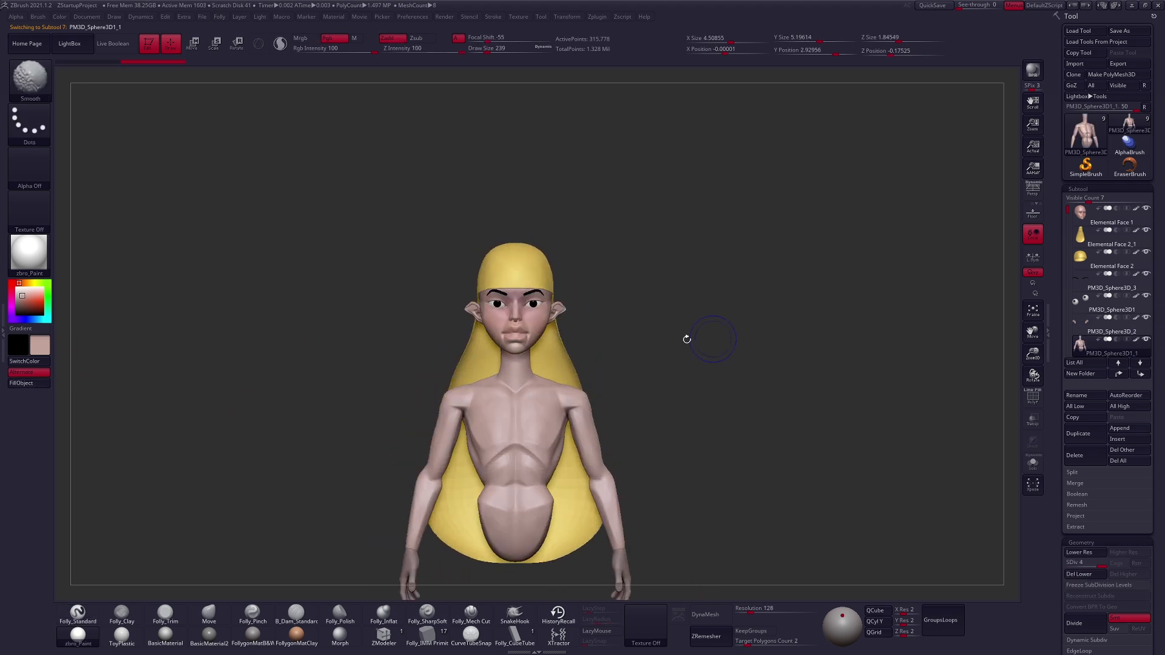
{"action": "right_click_drag", "start_coordinate": [517, 304], "coordinate": [683, 243], "text": "ctrl"}
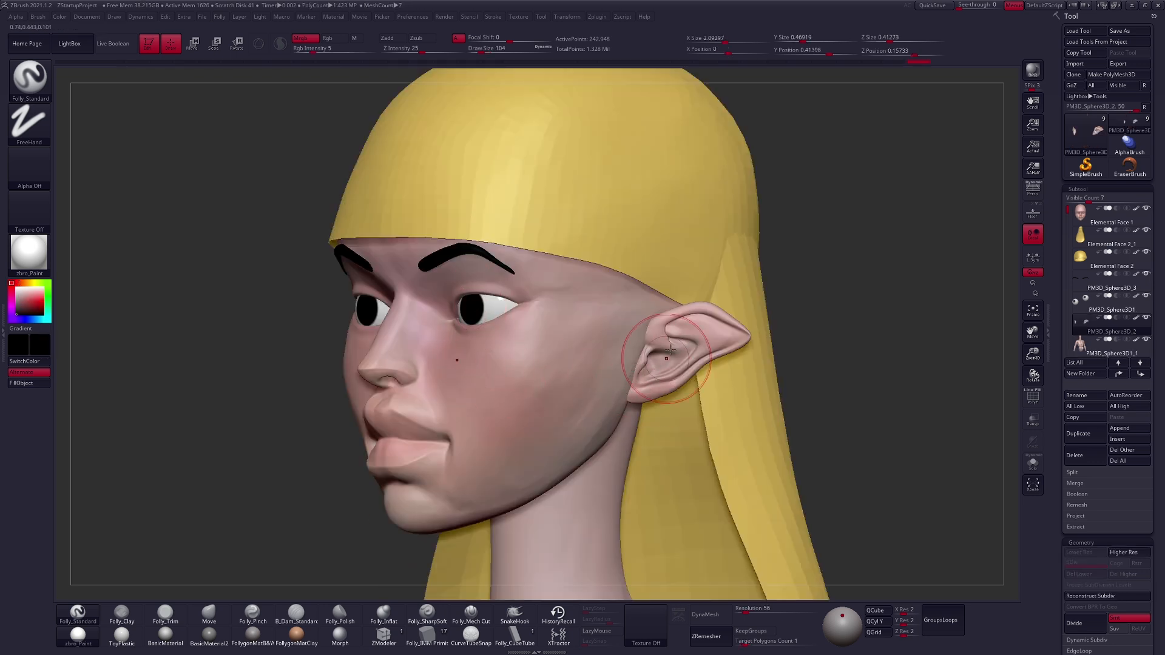
Move the ears directly below the head in the subtool order, and duplicate the body and place the copy under them
{"action": "right_click_drag", "start_coordinate": [718, 383], "coordinate": [758, 341], "text": "ctrl"}
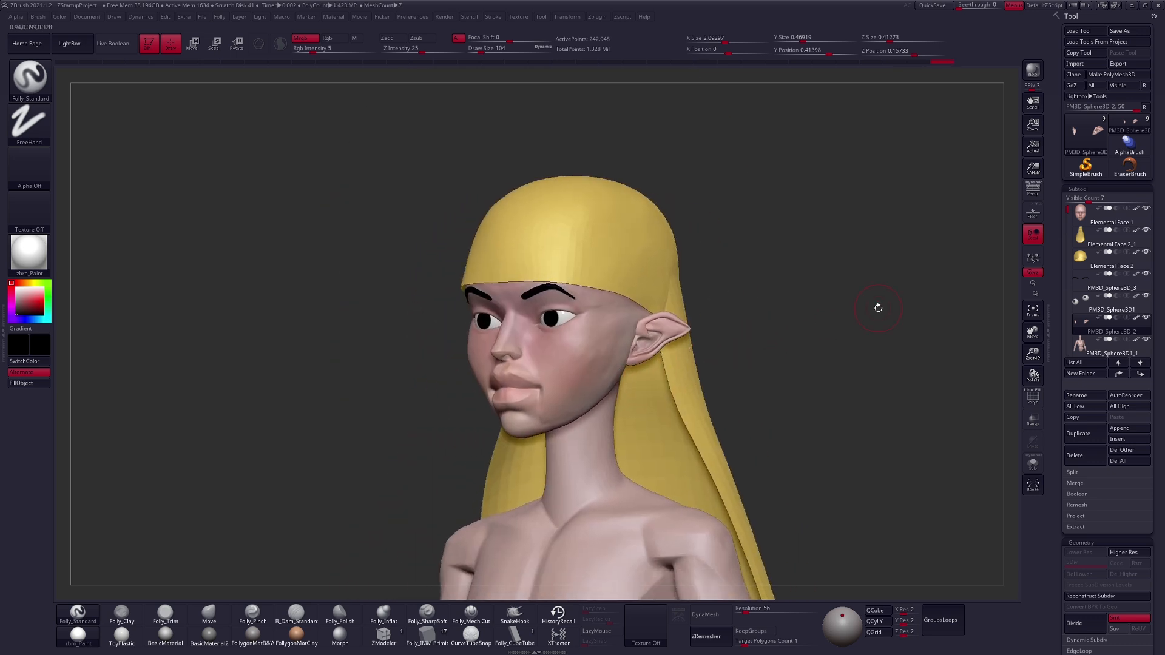
{"action": "left_click_drag", "start_coordinate": [1089, 296], "coordinate": [1083, 236]}
{"action": "right_click_drag", "start_coordinate": [920, 352], "coordinate": [827, 372]}
{"action": "left_click", "coordinate": [549, 393], "text": "alt"}
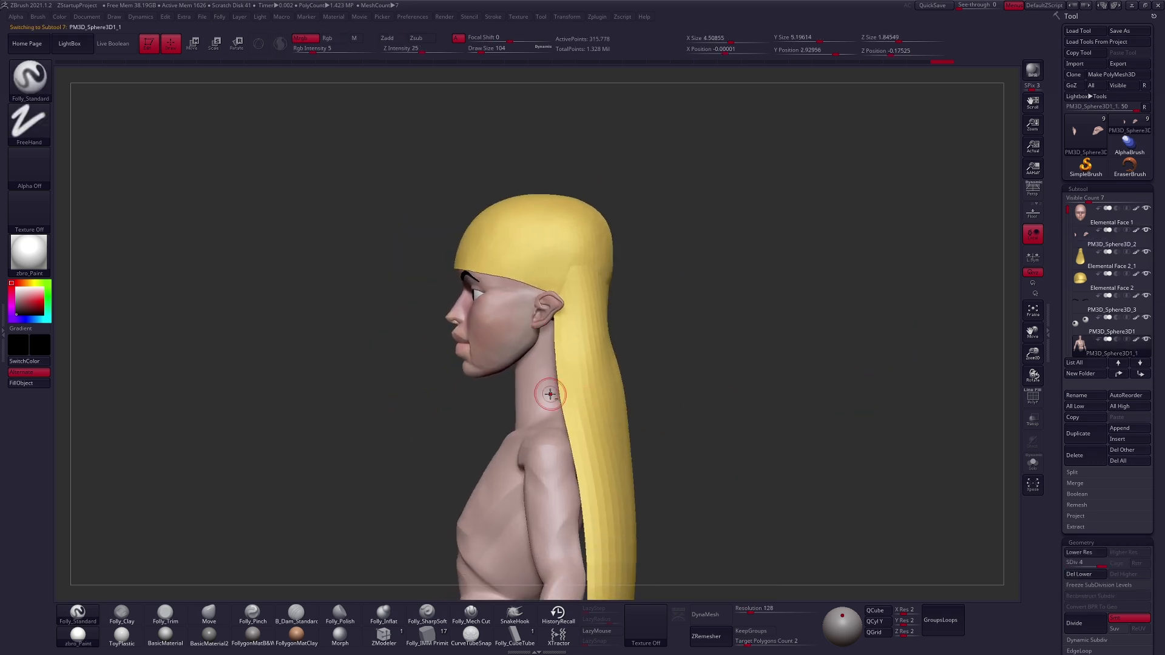
{"action": "left_click", "coordinate": [1118, 373], "text": "shift"}
{"action": "double_click", "coordinate": [1140, 374]}
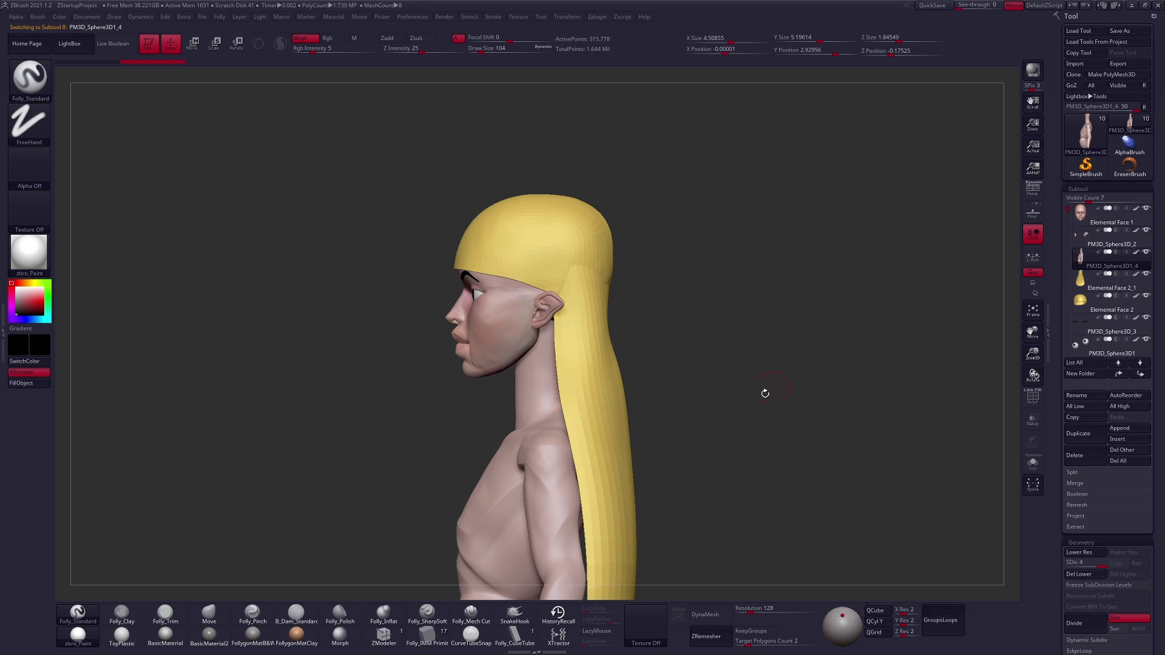
Isolate the body copy, trim it to the neck section, and merge the neck and ears into the head
{"action": "right_click_drag", "start_coordinate": [721, 413], "coordinate": [739, 433], "text": "alt"}
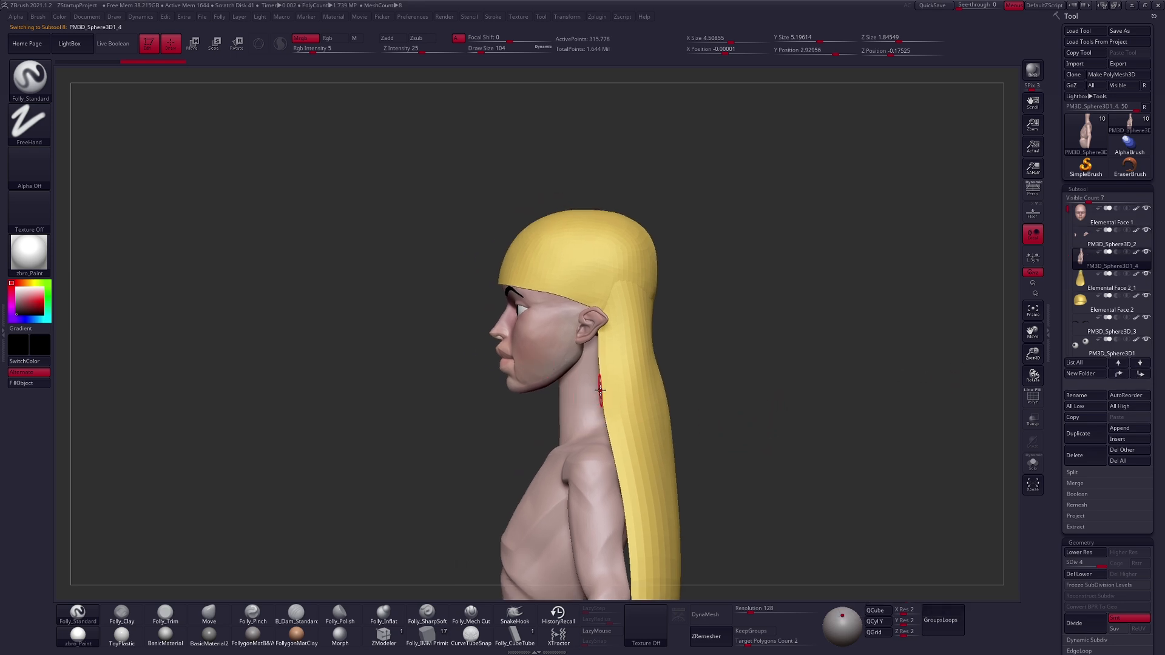
{"action": "mouse_move", "coordinate": [708, 397]}
{"action": "right_mouse_down", "text": "ctrl"}
{"action": "mouse_move", "coordinate": [705, 417]}
{"action": "mouse_move", "coordinate": [699, 387]}
{"action": "right_mouse_up", "text": "ctrl"}
{"action": "right_click", "coordinate": [700, 387], "text": "ctrl+shift"}
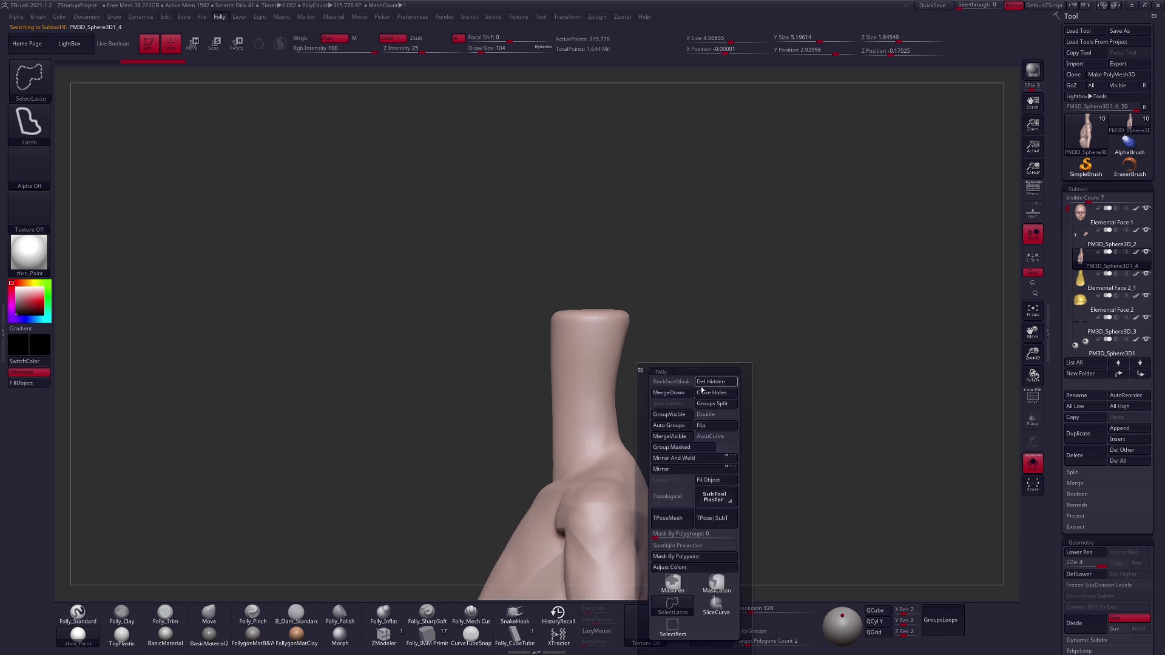
{"action": "mouse_move", "coordinate": [653, 406]}
{"action": "left_mouse_down", "text": "ctrl+shift"}
{"action": "mouse_move", "coordinate": [497, 435]}
{"action": "mouse_move", "coordinate": [649, 407]}
{"action": "left_mouse_up", "text": "ctrl+shift"}
{"action": "key", "text": "space"}
{"action": "left_click", "coordinate": [735, 370]}
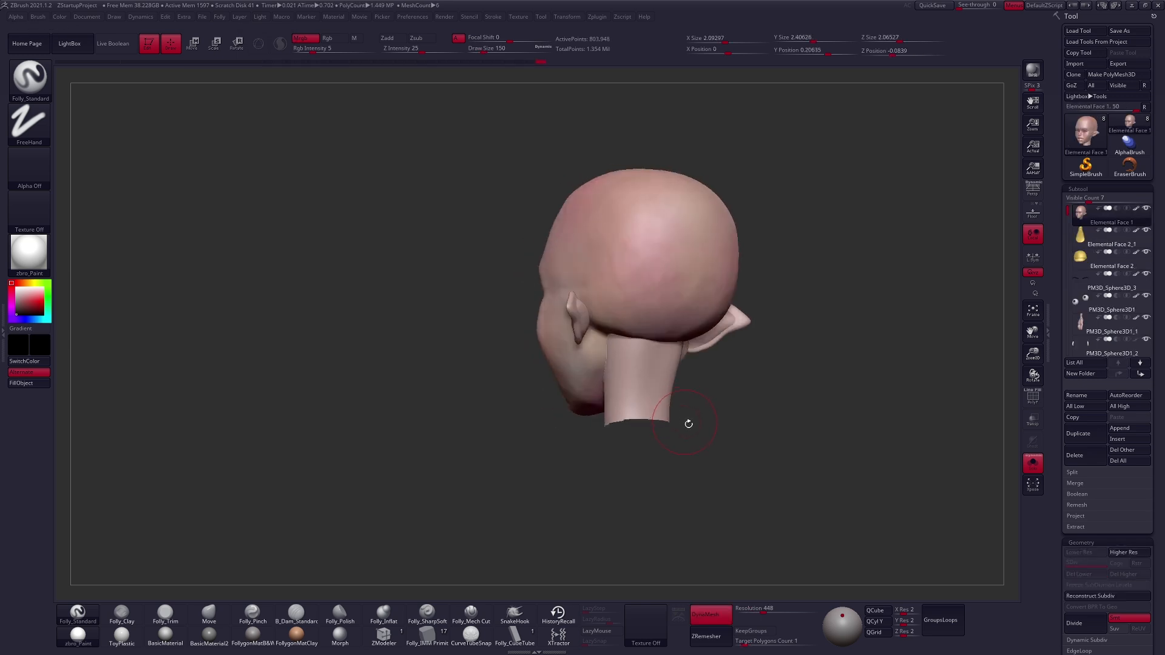
Isolate the ears by polygroup, mask everything except their back surfaces, and shift those backs slightly
{"action": "mouse_move", "coordinate": [687, 422]}
{"action": "left_mouse_down"}
{"action": "mouse_move", "coordinate": [704, 384]}
{"action": "mouse_move", "coordinate": [712, 443]}
{"action": "left_mouse_up"}
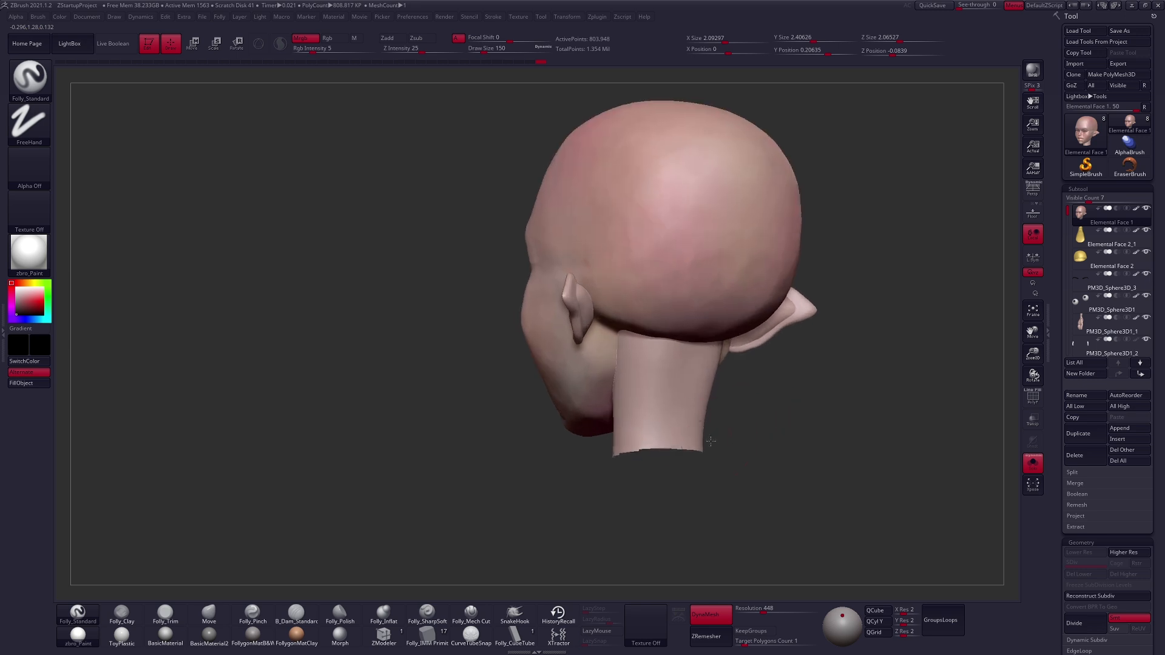
{"action": "key", "text": "shift+f"}
{"action": "key", "text": "ctrl+shift"}
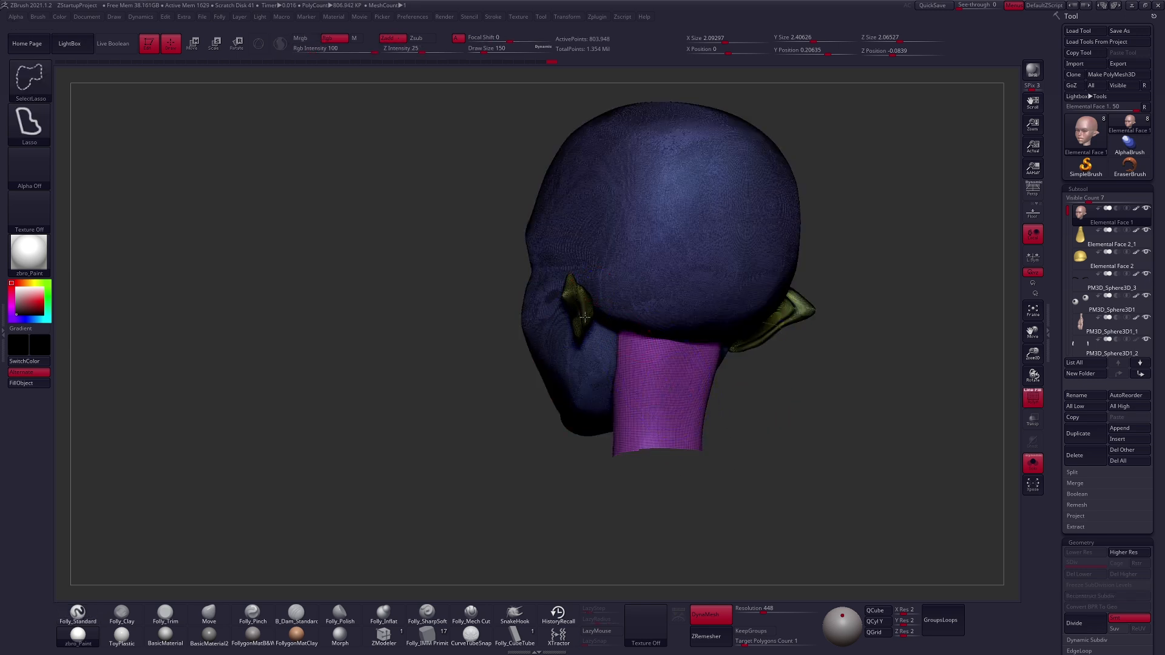
{"action": "left_click", "coordinate": [584, 316], "text": "ctrl+shift"}
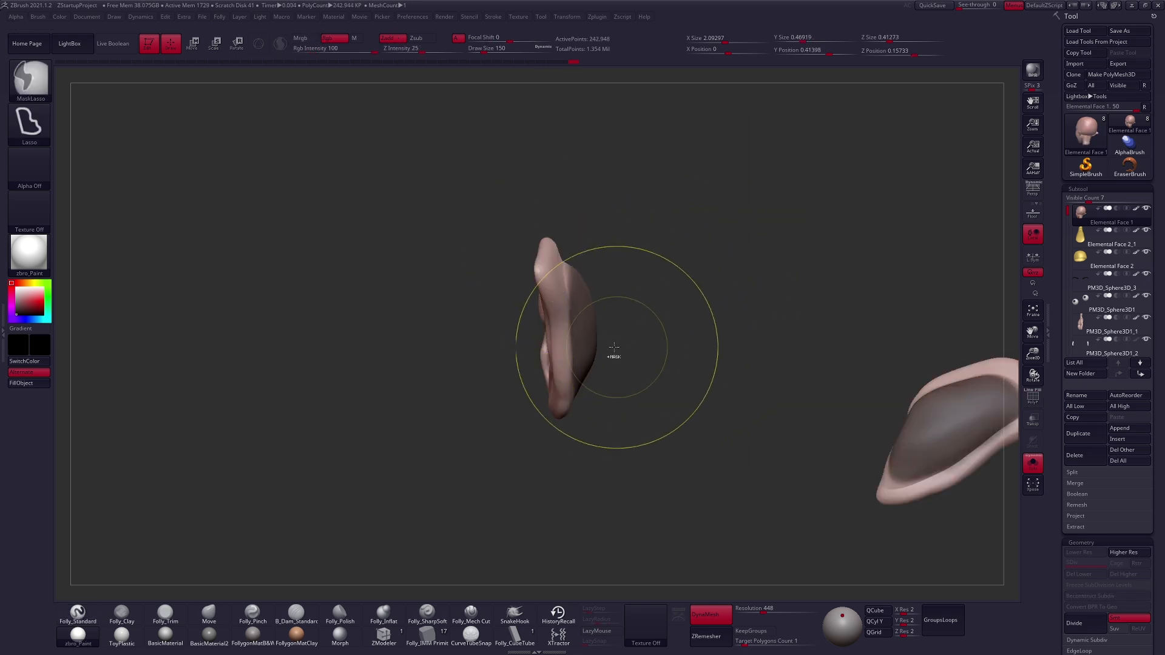
{"action": "key", "text": "w"}
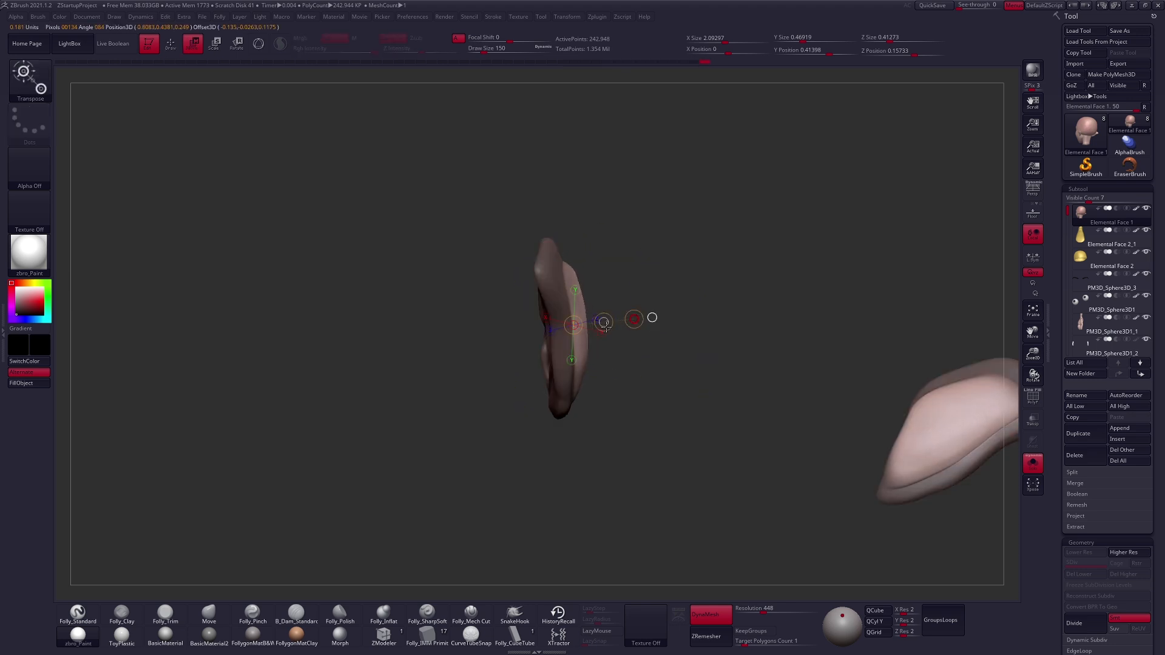
{"action": "mouse_move", "coordinate": [947, 447]}
{"action": "right_mouse_down"}
{"action": "mouse_move", "coordinate": [616, 366]}
{"action": "mouse_move", "coordinate": [679, 385]}
{"action": "right_mouse_up"}
{"action": "key", "text": "q"}
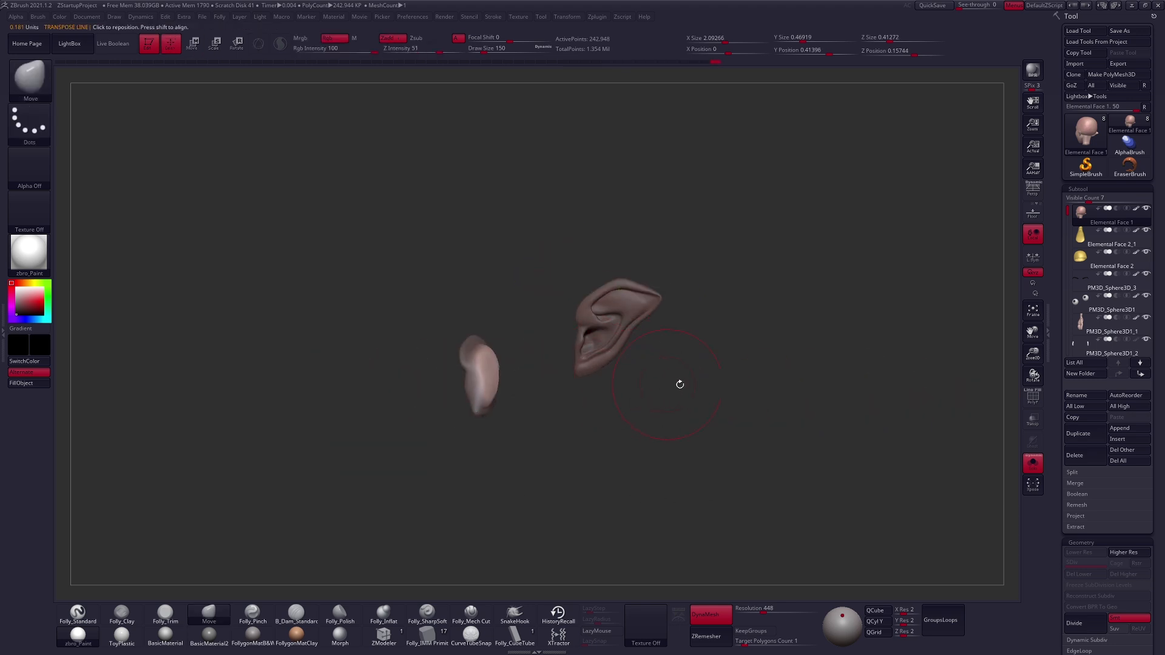
Show the whole head again, clear the mask, and remesh the merged head, ears and neck with DynaMesh at resolution 448
{"action": "left_click", "coordinate": [739, 394], "text": "ctrl+shift"}
{"action": "left_click_drag", "start_coordinate": [744, 395], "coordinate": [754, 388], "text": "ctrl"}
{"action": "mouse_move", "coordinate": [753, 387]}
{"action": "right_mouse_down"}
{"action": "mouse_move", "coordinate": [720, 395]}
{"action": "mouse_move", "coordinate": [718, 380]}
{"action": "mouse_move", "coordinate": [674, 364]}
{"action": "right_mouse_up"}
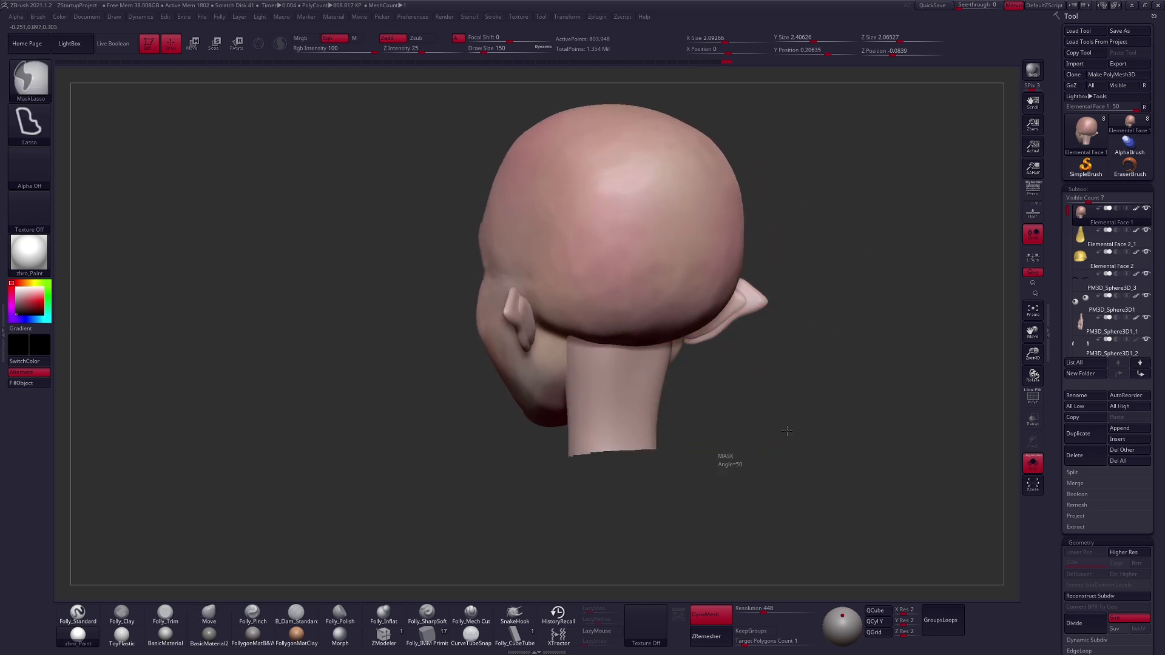
{"action": "mouse_move", "coordinate": [591, 367]}
{"action": "right_mouse_down"}
{"action": "mouse_move", "coordinate": [561, 341]}
{"action": "mouse_move", "coordinate": [494, 366]}
{"action": "right_mouse_up"}
{"action": "right_click", "coordinate": [495, 366]}
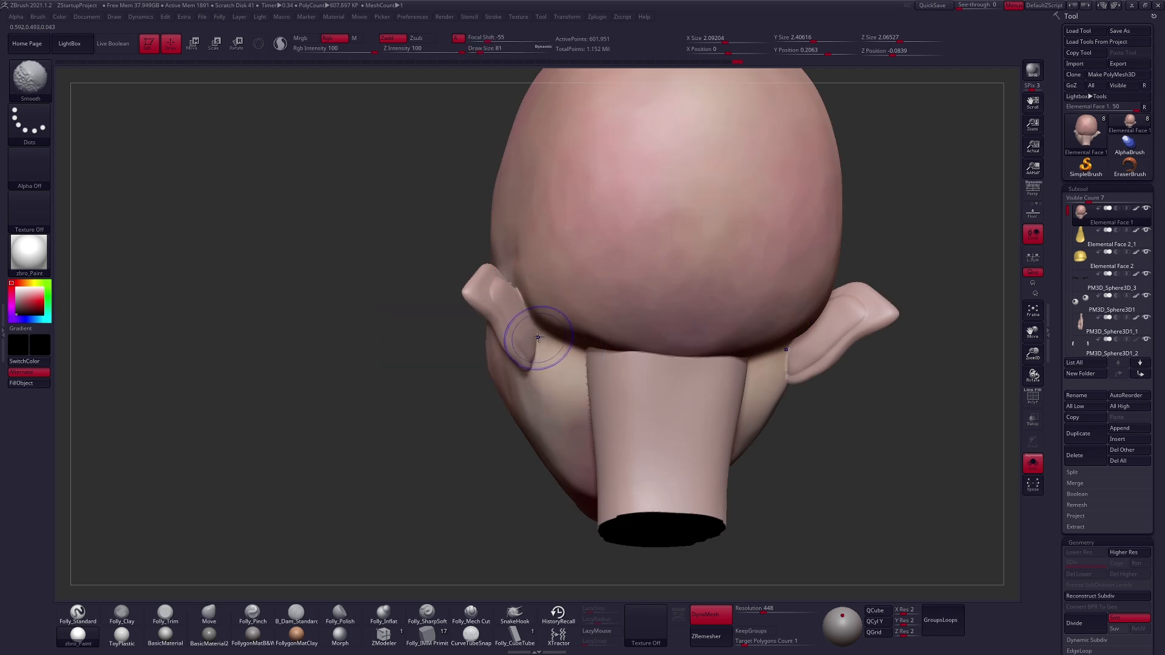
Smooth the joins behind the ears and around the neck, and sample the pinkish skin tone
{"action": "right_click_drag", "start_coordinate": [538, 338], "coordinate": [521, 307]}
{"action": "mouse_move", "coordinate": [550, 357]}
{"action": "right_mouse_down"}
{"action": "mouse_move", "coordinate": [586, 349]}
{"action": "mouse_move", "coordinate": [590, 372]}
{"action": "mouse_move", "coordinate": [543, 446]}
{"action": "mouse_move", "coordinate": [598, 401]}
{"action": "right_mouse_up"}
{"action": "right_click", "coordinate": [585, 372]}
{"action": "key", "text": "2"}
{"action": "key", "text": "shift"}
{"action": "key", "text": "c"}
{"action": "mouse_move", "coordinate": [593, 483]}
{"action": "left_mouse_down", "text": "shift"}
{"action": "mouse_move", "coordinate": [590, 467]}
{"action": "mouse_move", "coordinate": [571, 475]}
{"action": "left_mouse_up", "text": "shift"}
{"action": "key", "text": "1"}
Check the ear's position against the eye line with a horizontal transpose line, and nudge the ear slightly with the Move brush
{"action": "mouse_move", "coordinate": [578, 455]}
{"action": "right_mouse_down"}
{"action": "mouse_move", "coordinate": [592, 502]}
{"action": "mouse_move", "coordinate": [603, 463]}
{"action": "mouse_move", "coordinate": [565, 451]}
{"action": "mouse_move", "coordinate": [610, 471]}
{"action": "right_mouse_up"}
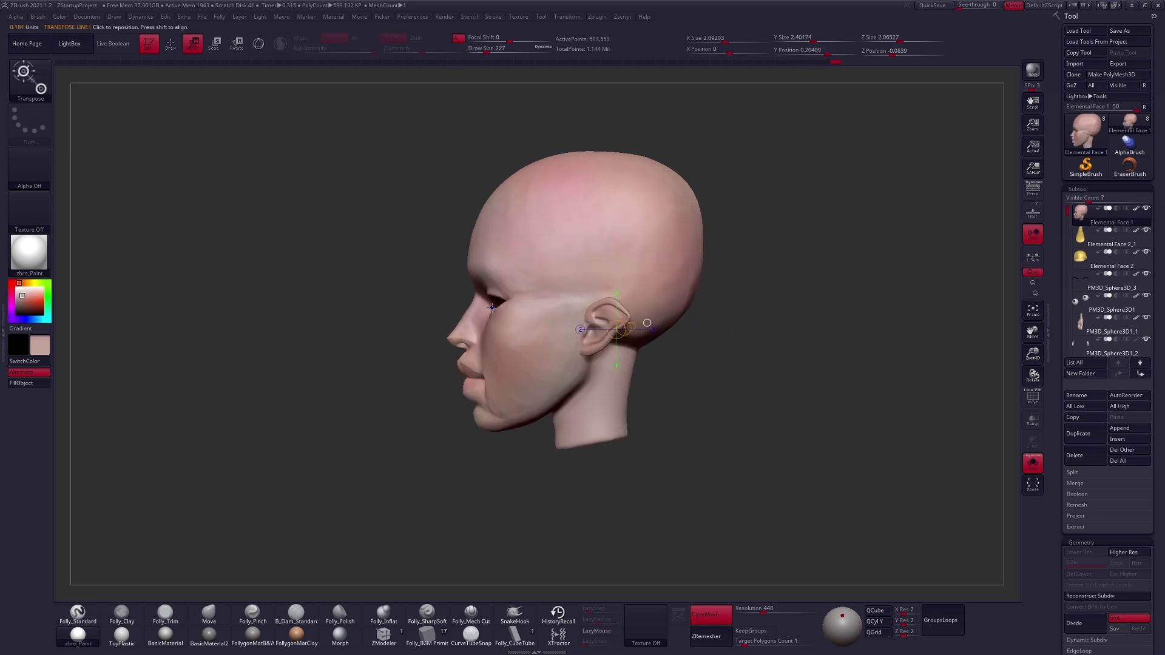
{"action": "left_click_drag", "start_coordinate": [492, 308], "coordinate": [678, 306], "text": "shift"}
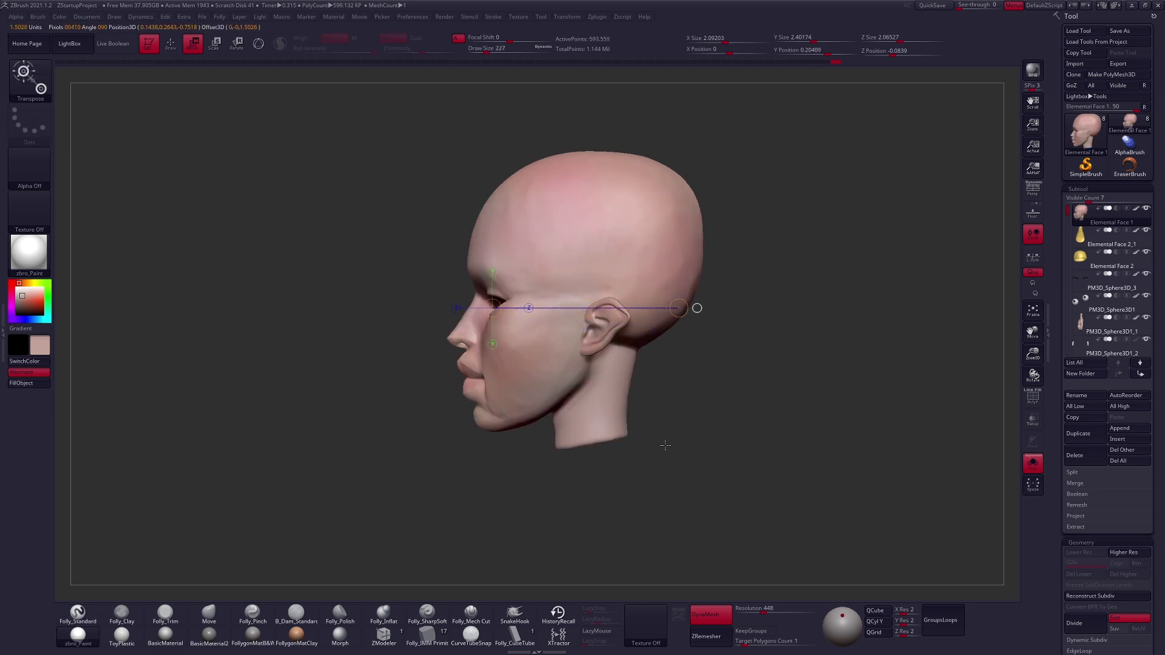
{"action": "key", "text": "q"}
{"action": "right_click", "coordinate": [583, 417]}
{"action": "right_click_drag", "start_coordinate": [716, 343], "coordinate": [644, 365]}
{"action": "right_click", "coordinate": [566, 390]}
{"action": "left_click_drag", "start_coordinate": [612, 330], "coordinate": [609, 331]}
{"action": "mouse_move", "coordinate": [573, 373]}
{"action": "right_mouse_down"}
{"action": "mouse_move", "coordinate": [603, 382]}
{"action": "mouse_move", "coordinate": [593, 338]}
{"action": "right_mouse_up"}
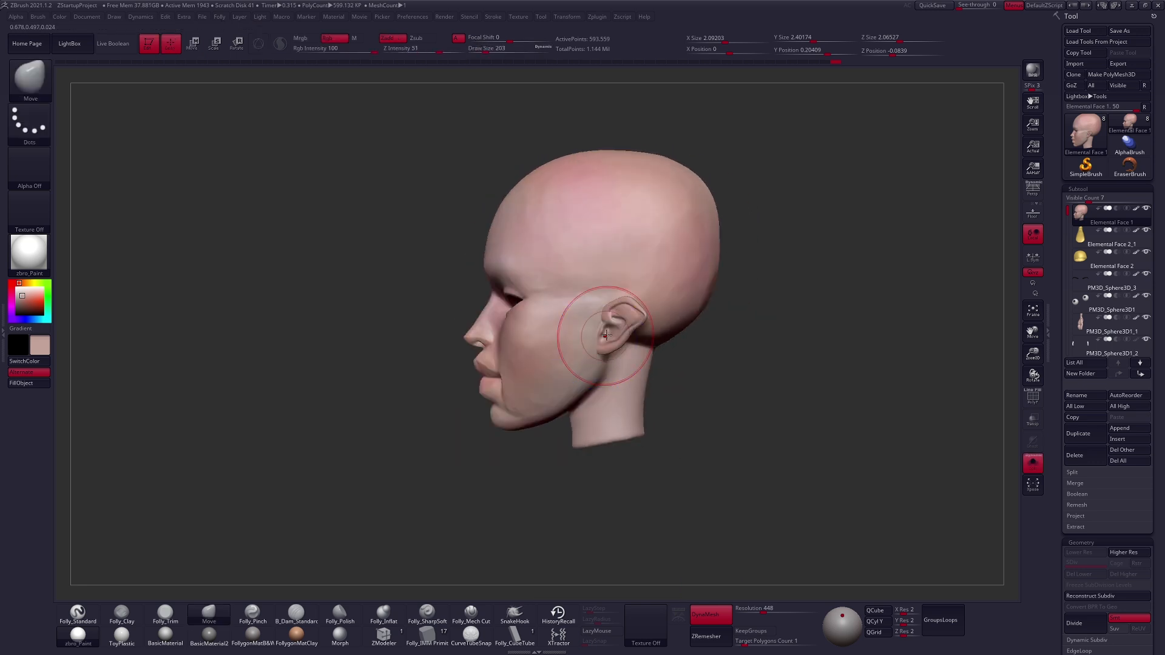
Compare the head's profile proportions using a horizontal transpose line at eye level and vertical lines down the side
{"action": "key", "text": "w"}
{"action": "left_click_drag", "start_coordinate": [509, 307], "coordinate": [696, 307], "text": "shift"}
{"action": "left_click_drag", "start_coordinate": [599, 328], "coordinate": [599, 470], "text": "shift"}
{"action": "left_click_drag", "start_coordinate": [599, 237], "coordinate": [599, 483], "text": "shift"}
{"action": "key", "text": "q"}
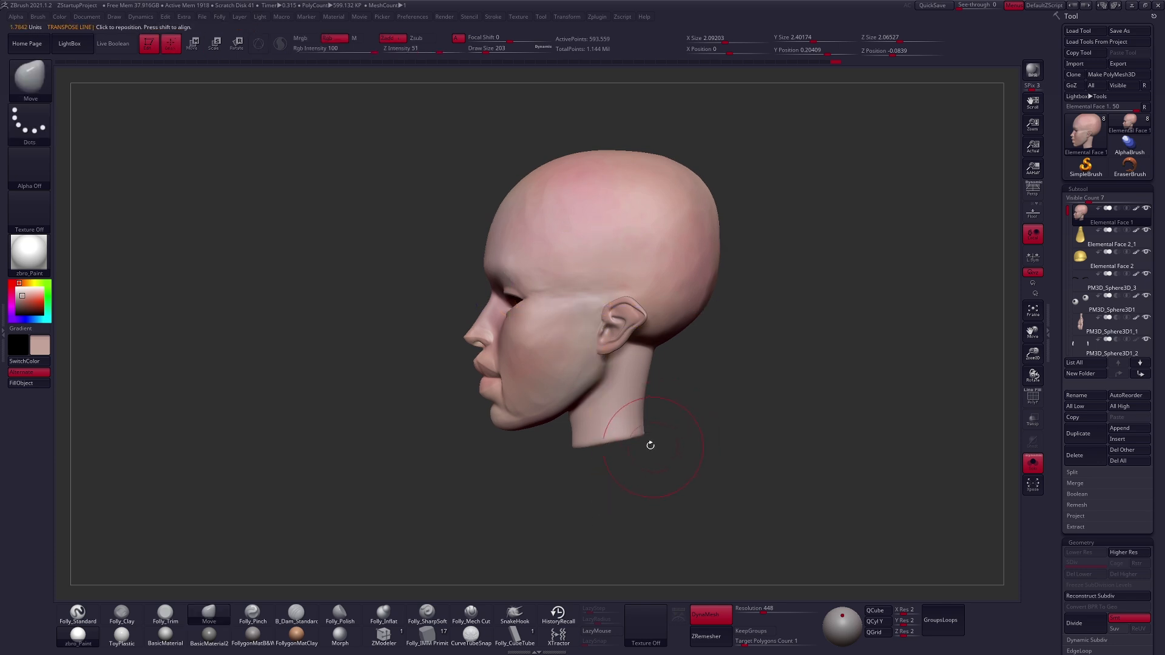
Reshape the chin and shift the ear slightly backward in profile with the Move brush, undoing an unwanted adjustment
{"action": "key", "text": "space"}
{"action": "left_click", "coordinate": [509, 394]}
{"action": "left_click_drag", "start_coordinate": [498, 419], "coordinate": [511, 430]}
{"action": "key", "text": "space"}
{"action": "left_click", "coordinate": [533, 392]}
{"action": "key", "text": "ctrl+z"}
{"action": "key", "text": "space"}
{"action": "left_click", "coordinate": [642, 375]}
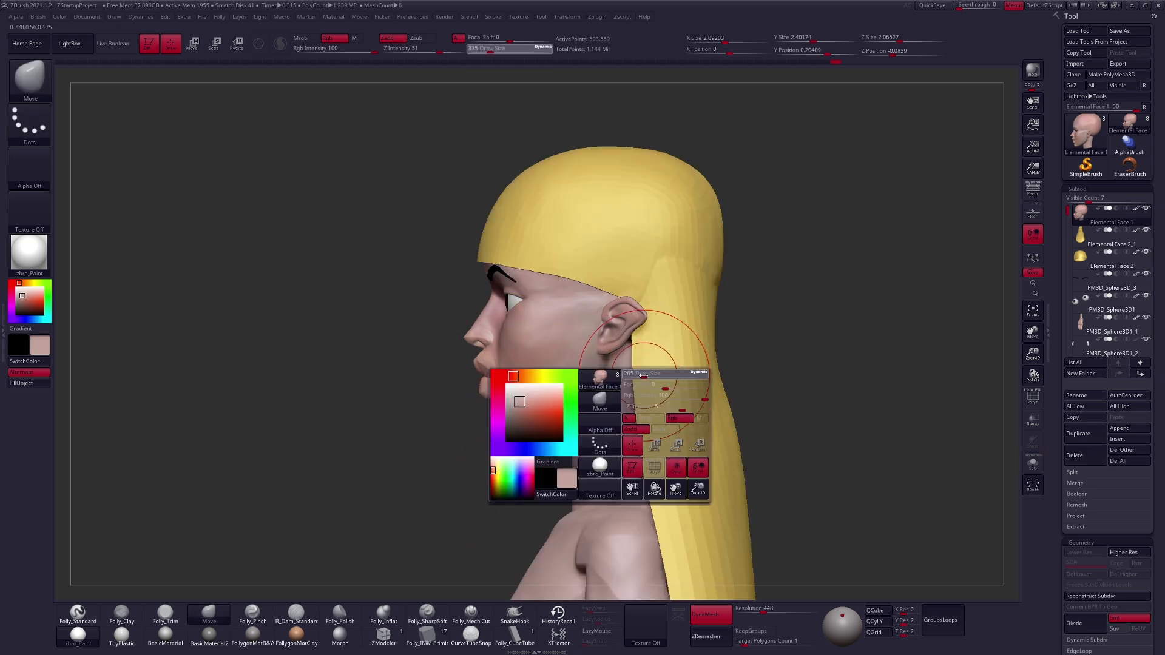
{"action": "left_click_drag", "start_coordinate": [639, 314], "coordinate": [649, 314]}
{"action": "mouse_move", "coordinate": [783, 334]}
{"action": "left_mouse_down"}
{"action": "mouse_move", "coordinate": [686, 343]}
{"action": "mouse_move", "coordinate": [728, 349]}
{"action": "left_mouse_up"}
{"action": "right_click_drag", "start_coordinate": [700, 360], "coordinate": [750, 383]}
Smooth the side of the face, and split the head along the mouth line into an upper head and a lower jaw part
{"action": "key", "text": "space"}
{"action": "left_click", "coordinate": [723, 390]}
{"action": "left_click_drag", "start_coordinate": [679, 375], "coordinate": [673, 385], "text": "shift"}
{"action": "mouse_move", "coordinate": [675, 385]}
{"action": "right_mouse_down", "text": "shift"}
{"action": "mouse_move", "coordinate": [719, 389]}
{"action": "mouse_move", "coordinate": [637, 356]}
{"action": "mouse_move", "coordinate": [656, 394]}
{"action": "mouse_move", "coordinate": [588, 392]}
{"action": "mouse_move", "coordinate": [583, 425]}
{"action": "mouse_move", "coordinate": [748, 378]}
{"action": "right_mouse_up", "text": "shift"}
{"action": "key", "text": "space"}
{"action": "left_click", "coordinate": [612, 426]}
{"action": "right_click_drag", "start_coordinate": [707, 420], "coordinate": [567, 391]}
{"action": "key", "text": "ctrl"}
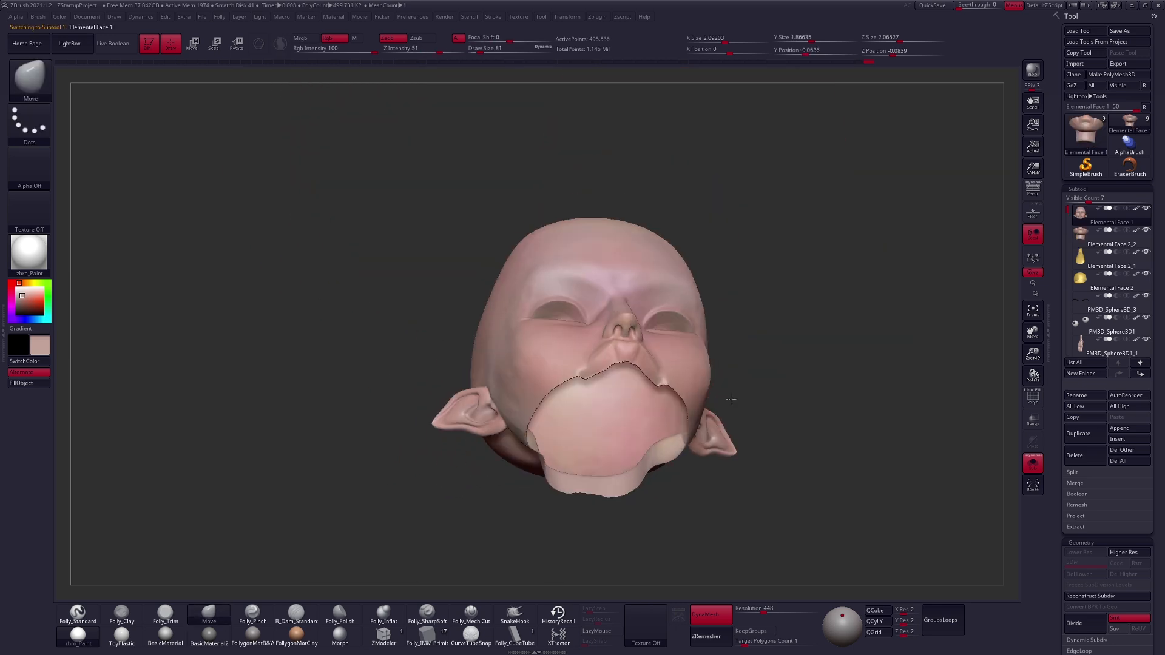
Remesh the upper head with DynaMesh to close its cut, and carve a mouth cavity behind the upper lip with the Clay brush
{"action": "mouse_move", "coordinate": [725, 395]}
{"action": "right_mouse_down"}
{"action": "mouse_move", "coordinate": [754, 364]}
{"action": "mouse_move", "coordinate": [779, 379]}
{"action": "right_mouse_up"}
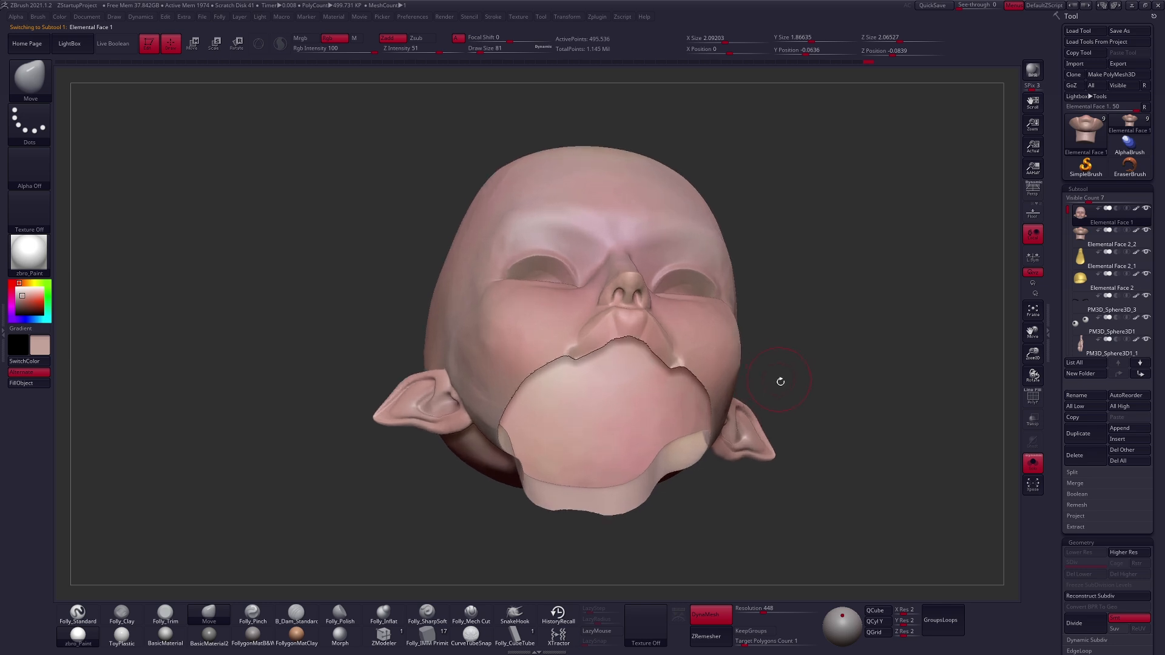
{"action": "left_click_drag", "start_coordinate": [804, 394], "coordinate": [947, 352], "text": "ctrl"}
{"action": "mouse_move", "coordinate": [675, 434]}
{"action": "right_mouse_down"}
{"action": "mouse_move", "coordinate": [624, 372]}
{"action": "mouse_move", "coordinate": [595, 364]}
{"action": "right_mouse_up"}
{"action": "key", "text": "2"}
{"action": "key", "text": "space"}
{"action": "left_click_drag", "start_coordinate": [583, 328], "coordinate": [579, 328]}
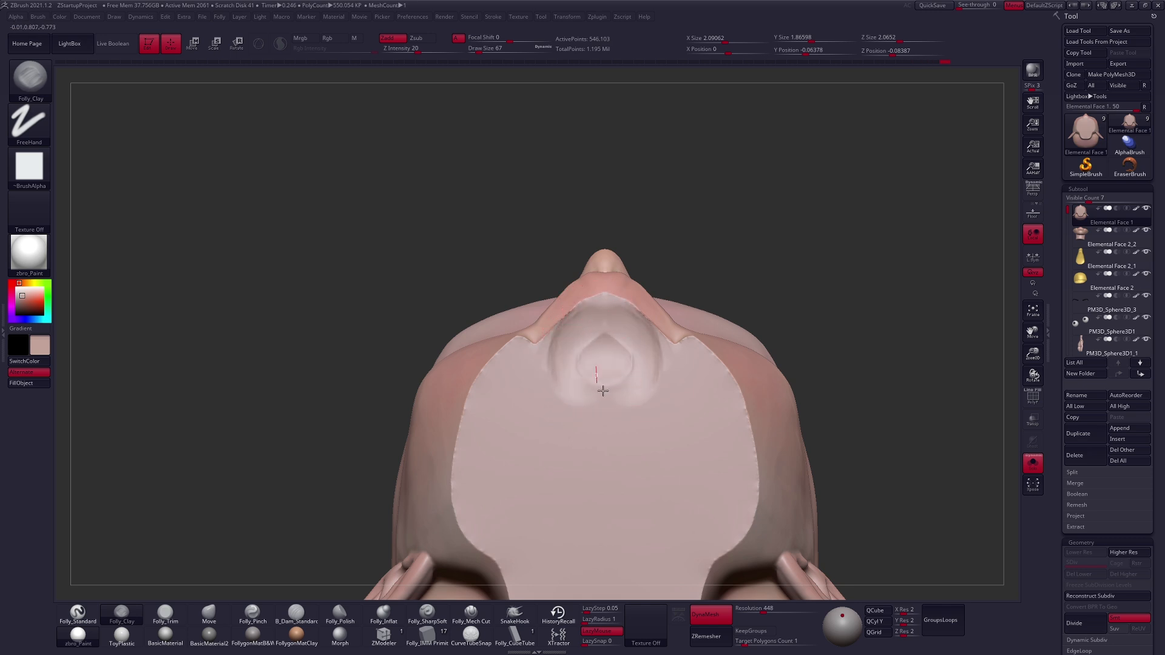
Refine the upper mouth cavity with the Move and Standard brushes, and smooth its surface and the lip edge
{"action": "mouse_move", "coordinate": [597, 357]}
{"action": "right_mouse_down"}
{"action": "mouse_move", "coordinate": [617, 351]}
{"action": "mouse_move", "coordinate": [591, 341]}
{"action": "right_mouse_up"}
{"action": "key", "text": "b"}
{"action": "key", "text": "m"}
{"action": "key", "text": "v"}
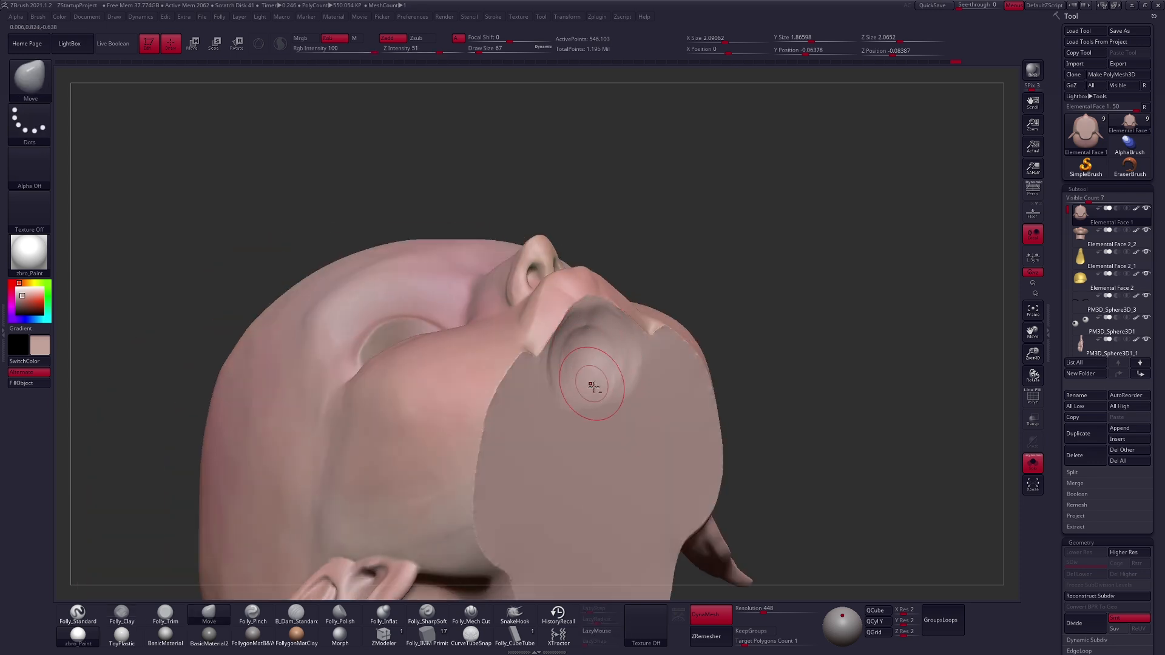
{"action": "right_click_drag", "start_coordinate": [605, 364], "coordinate": [679, 384]}
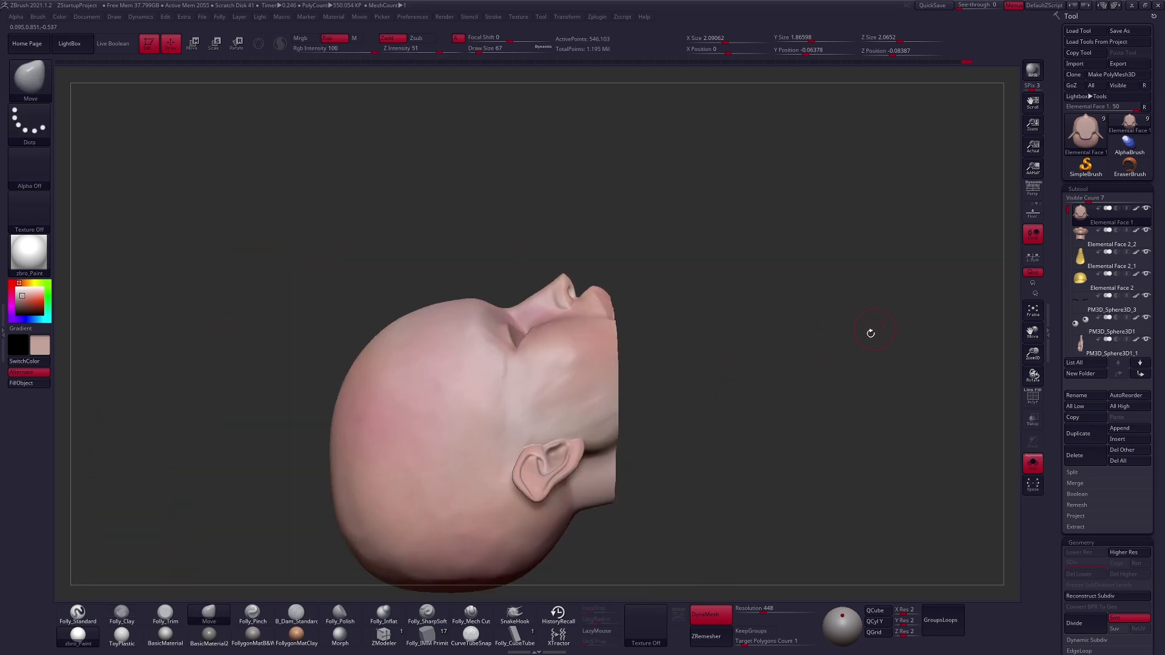
{"action": "right_click_drag", "start_coordinate": [871, 334], "coordinate": [755, 385], "text": "shift"}
{"action": "right_click_drag", "start_coordinate": [564, 339], "coordinate": [548, 379], "text": "ctrl"}
{"action": "key", "text": "space"}
{"action": "key", "text": "b"}
{"action": "key", "text": "s"}
{"action": "key", "text": "t"}
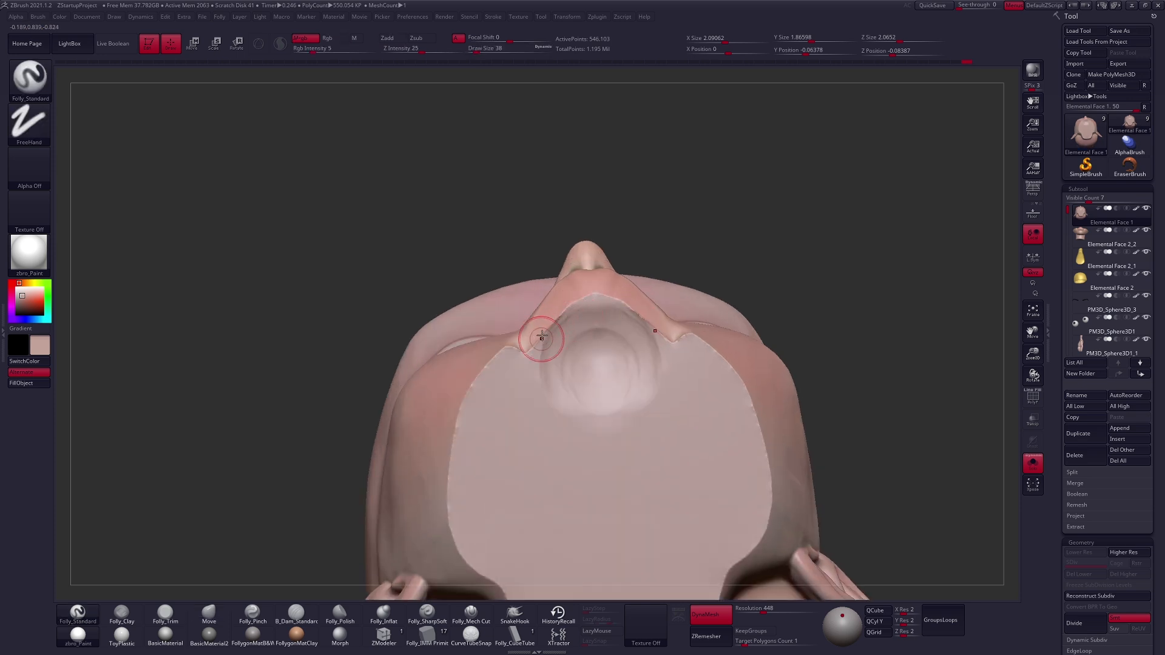
{"action": "key", "text": "shift"}
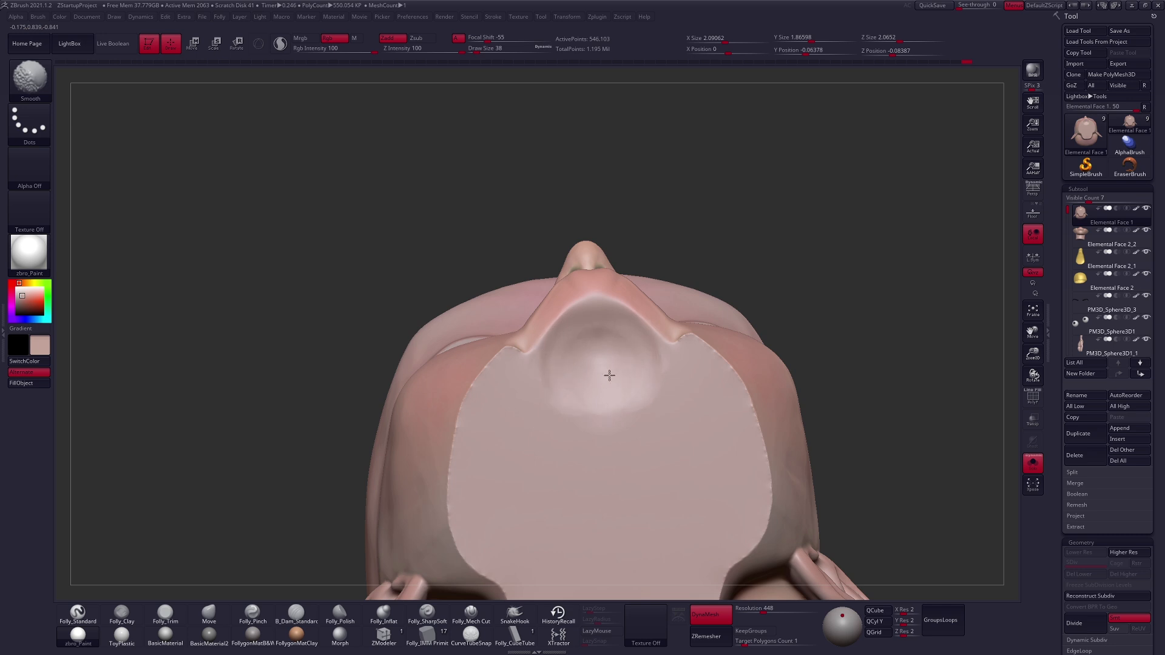
Isolate the lower jaw part, close its cut with DynaMesh, and smooth the inner edge of the lower lip
{"action": "right_click_drag", "start_coordinate": [616, 408], "coordinate": [633, 509], "text": "ctrl"}
{"action": "right_click_drag", "start_coordinate": [635, 474], "coordinate": [643, 410], "text": "alt"}
{"action": "right_click_drag", "start_coordinate": [643, 410], "coordinate": [628, 443]}
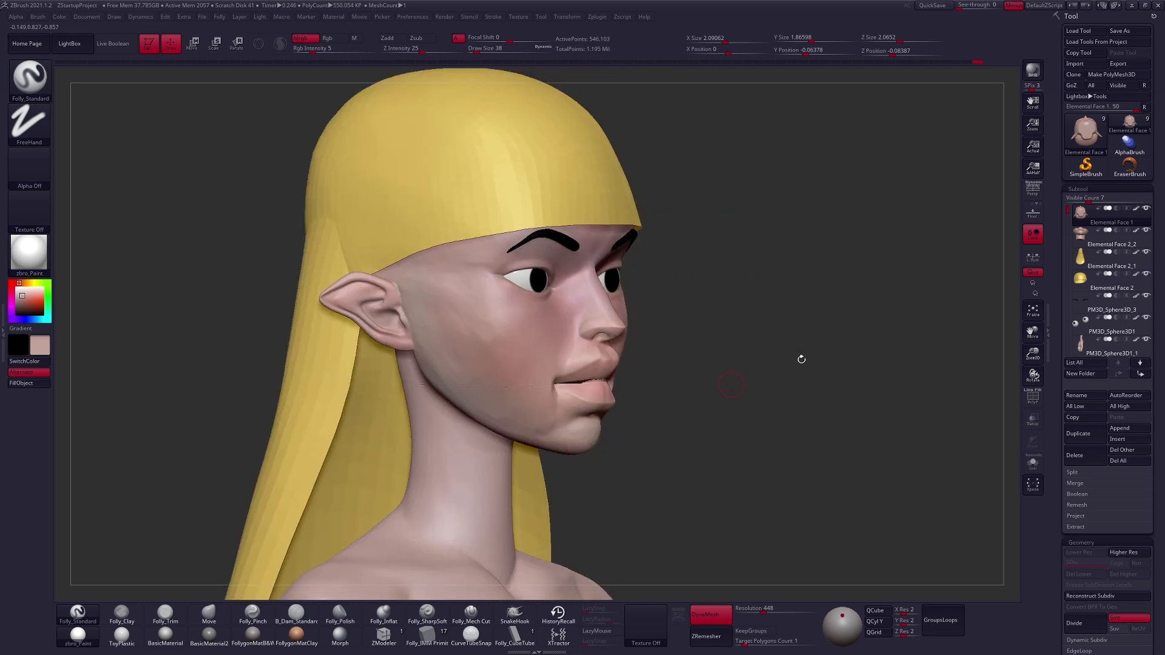
{"action": "left_click", "coordinate": [1082, 238]}
{"action": "key", "text": "alt+s"}
{"action": "right_click_drag", "start_coordinate": [653, 393], "coordinate": [705, 416]}
{"action": "right_click_drag", "start_coordinate": [706, 416], "coordinate": [720, 369], "text": "alt"}
{"action": "left_click_drag", "start_coordinate": [725, 369], "coordinate": [764, 341], "text": "ctrl"}
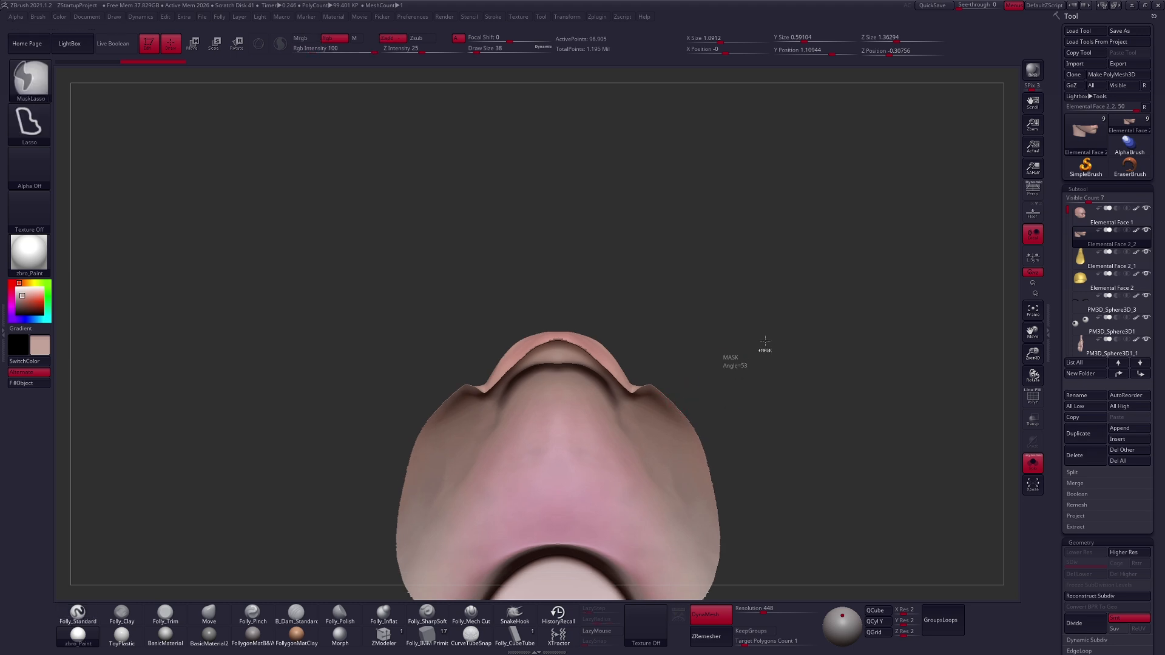
{"action": "key", "text": "shift"}
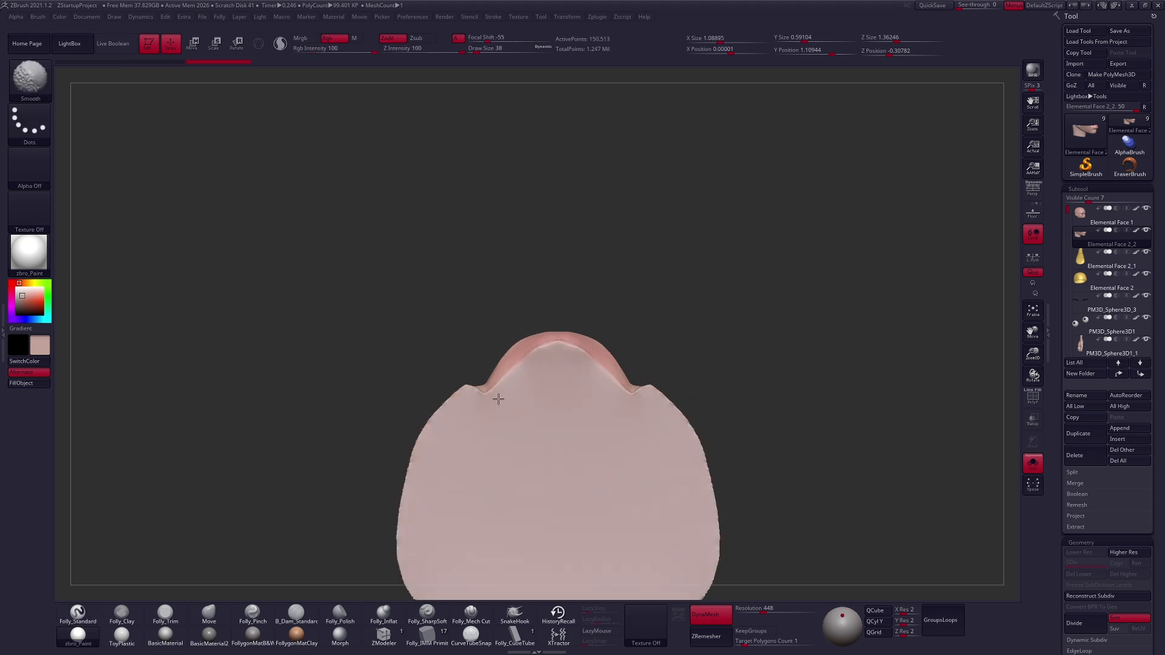
{"action": "left_click_drag", "start_coordinate": [581, 376], "coordinate": [574, 397], "text": "shift"}
Carve a mouth cavity into the lower jaw behind the lip with the Clay brush, and smooth it
{"action": "right_click_drag", "start_coordinate": [569, 396], "coordinate": [585, 357], "text": "alt"}
{"action": "key", "text": "space"}
{"action": "key", "text": "2"}
{"action": "mouse_move", "coordinate": [562, 344]}
{"action": "left_mouse_down"}
{"action": "mouse_move", "coordinate": [539, 390]}
{"action": "mouse_move", "coordinate": [577, 346]}
{"action": "left_mouse_up"}
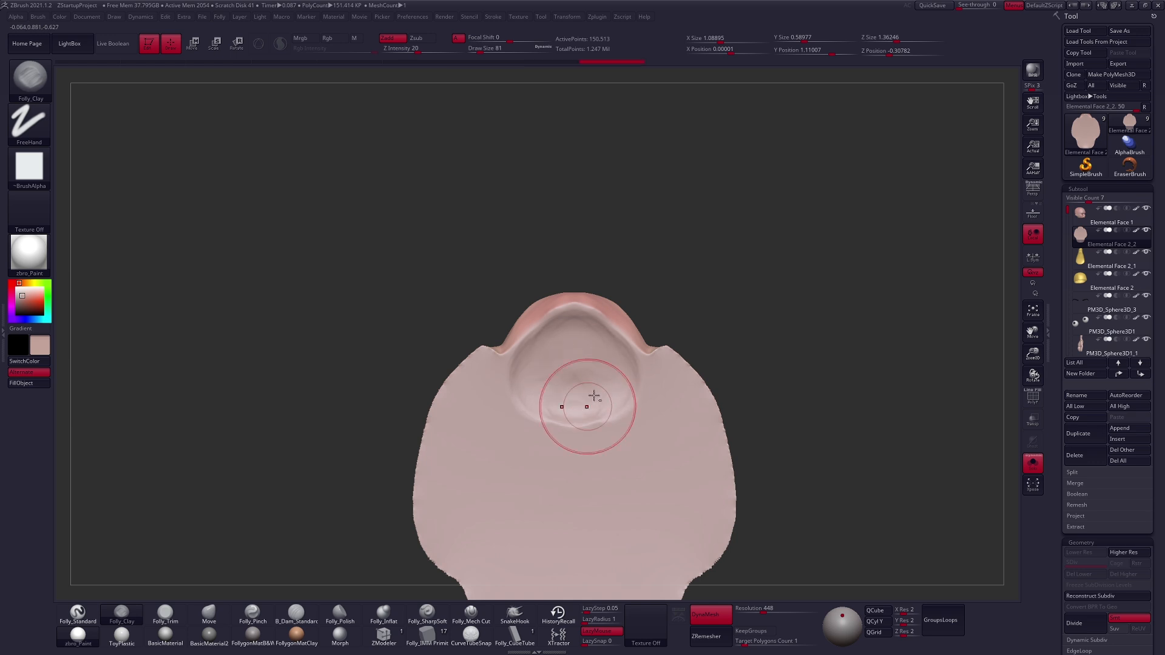
{"action": "left_click_drag", "start_coordinate": [566, 389], "coordinate": [571, 348], "text": "shift"}
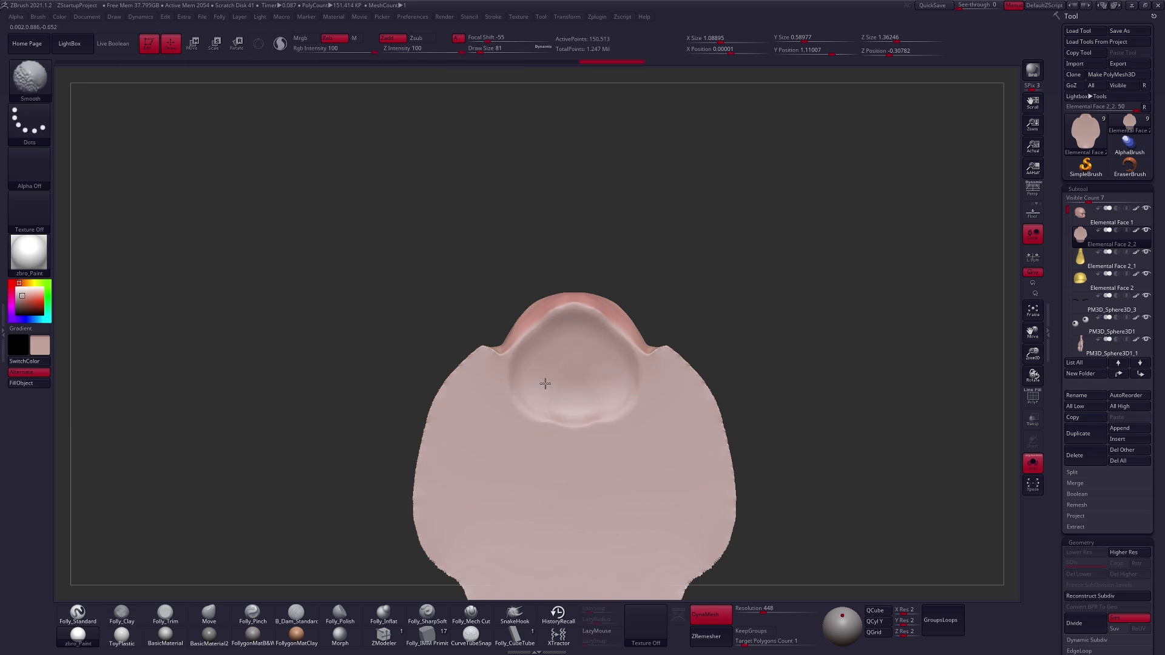
{"action": "mouse_move", "coordinate": [564, 416]}
{"action": "right_mouse_down"}
{"action": "mouse_move", "coordinate": [610, 383]}
{"action": "mouse_move", "coordinate": [604, 332]}
{"action": "right_mouse_up"}
{"action": "key", "text": "space"}
{"action": "left_click_drag", "start_coordinate": [607, 266], "coordinate": [607, 267], "text": "shift"}
{"action": "key", "text": "s"}
Bring back the whole character and pull the lower lip down with the Move brush at size 140 to part the lips
{"action": "right_click_drag", "start_coordinate": [737, 411], "coordinate": [702, 487], "text": "alt"}
{"action": "key", "text": "b"}
{"action": "key", "text": "m"}
{"action": "key", "text": "v"}
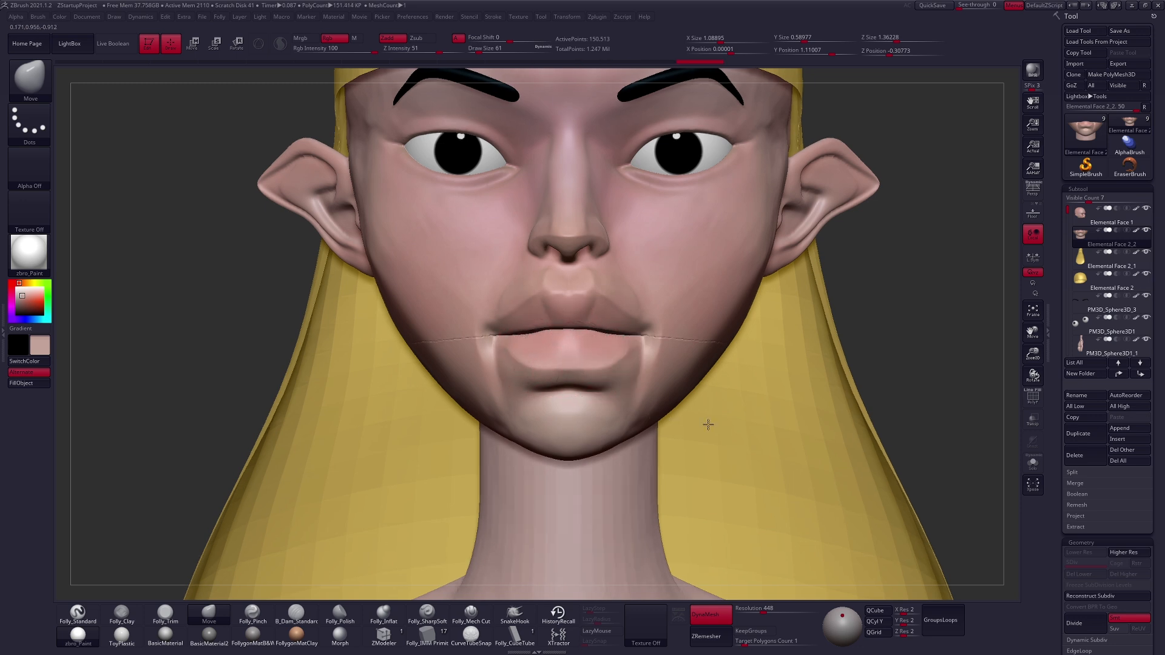
{"action": "mouse_move", "coordinate": [707, 424]}
{"action": "right_mouse_down"}
{"action": "mouse_move", "coordinate": [636, 395]}
{"action": "mouse_move", "coordinate": [723, 401]}
{"action": "right_mouse_up"}
{"action": "key", "text": "space"}
{"action": "left_click_drag", "start_coordinate": [581, 382], "coordinate": [586, 384]}
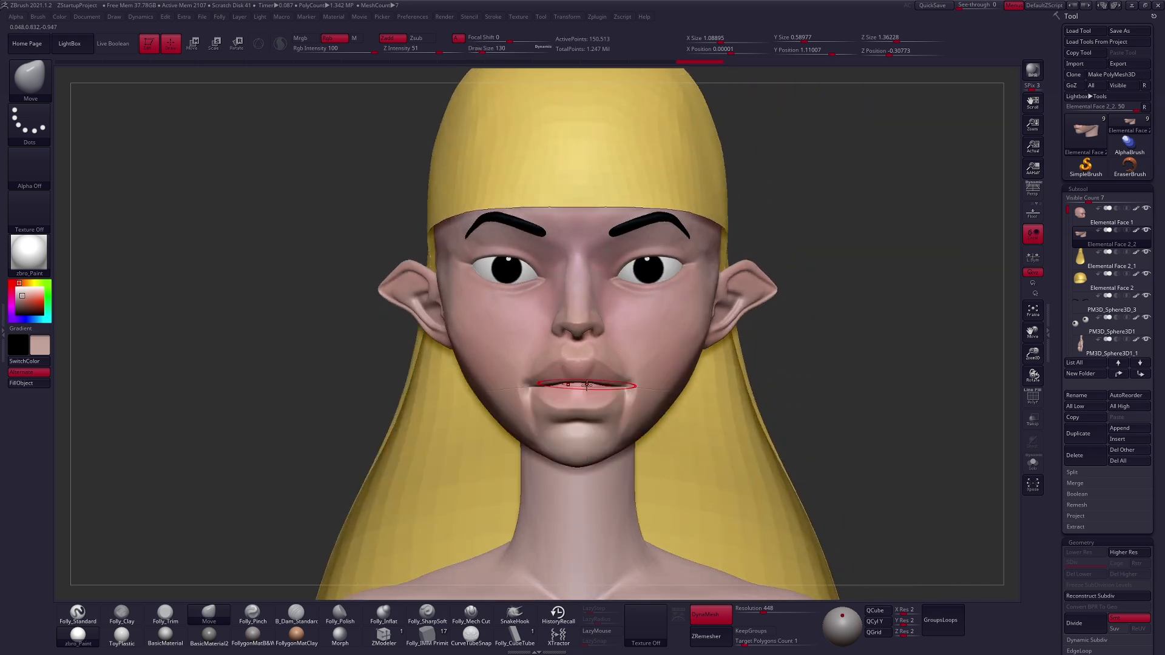
{"action": "key", "text": "space"}
{"action": "left_click_drag", "start_coordinate": [589, 396], "coordinate": [594, 398]}
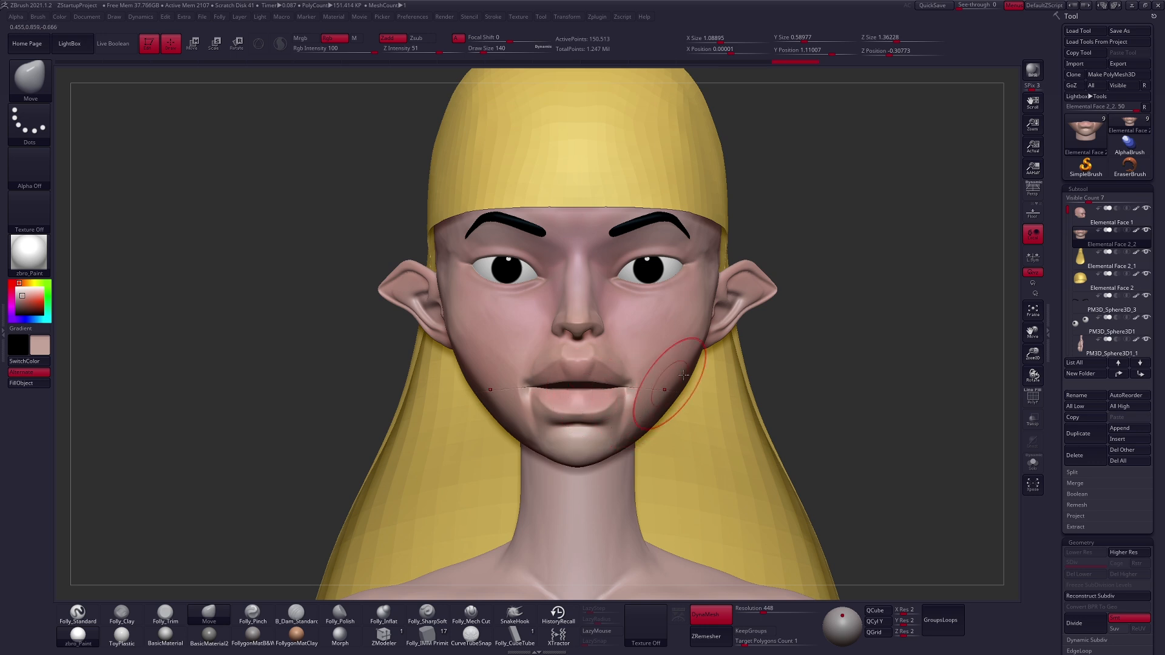
Show only the two head parts, and raise the upper lip with the Move brush to open the mouth wider
{"action": "left_click", "coordinate": [1146, 232]}
{"action": "left_click", "coordinate": [1083, 217]}
{"action": "left_click", "coordinate": [1081, 238]}
{"action": "key", "text": "space"}
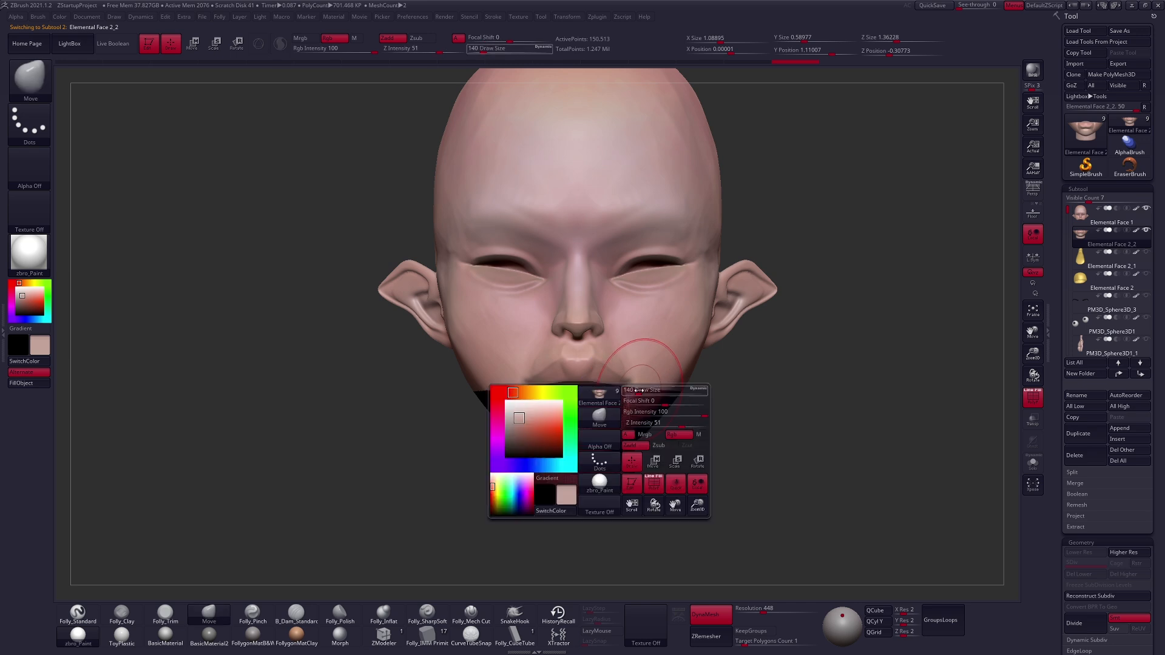
{"action": "left_click", "coordinate": [618, 384], "text": "alt"}
{"action": "right_click_drag", "start_coordinate": [616, 388], "coordinate": [576, 394]}
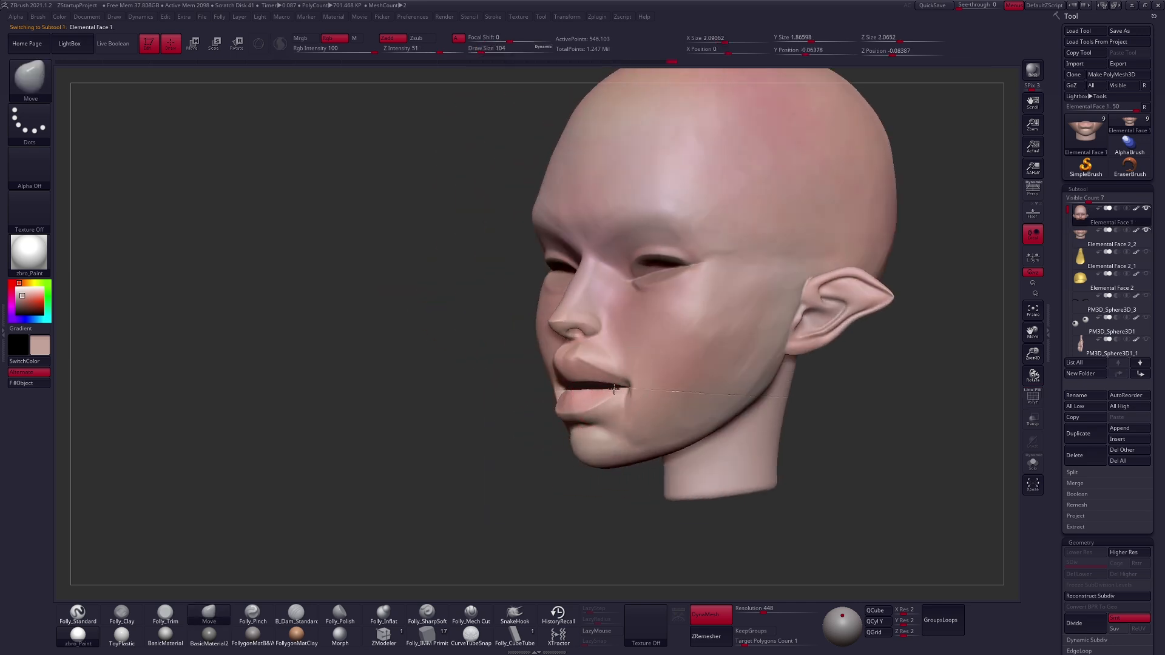
{"action": "right_click_drag", "start_coordinate": [613, 393], "coordinate": [647, 391]}
{"action": "key", "text": "space"}
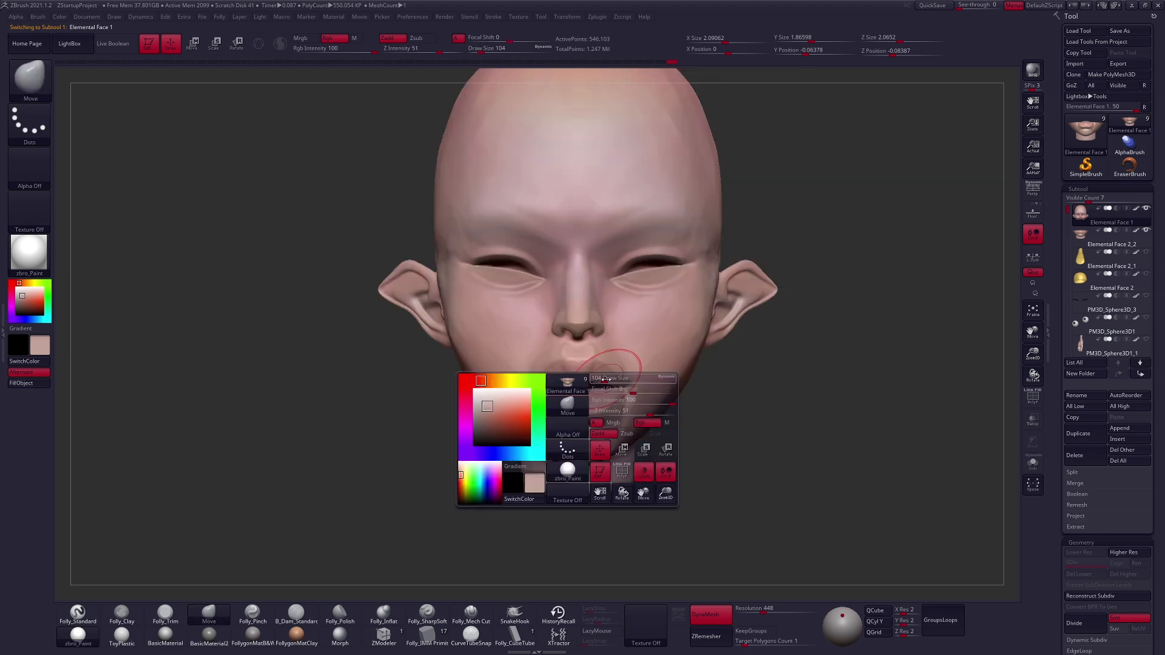
{"action": "left_click_drag", "start_coordinate": [619, 389], "coordinate": [623, 388]}
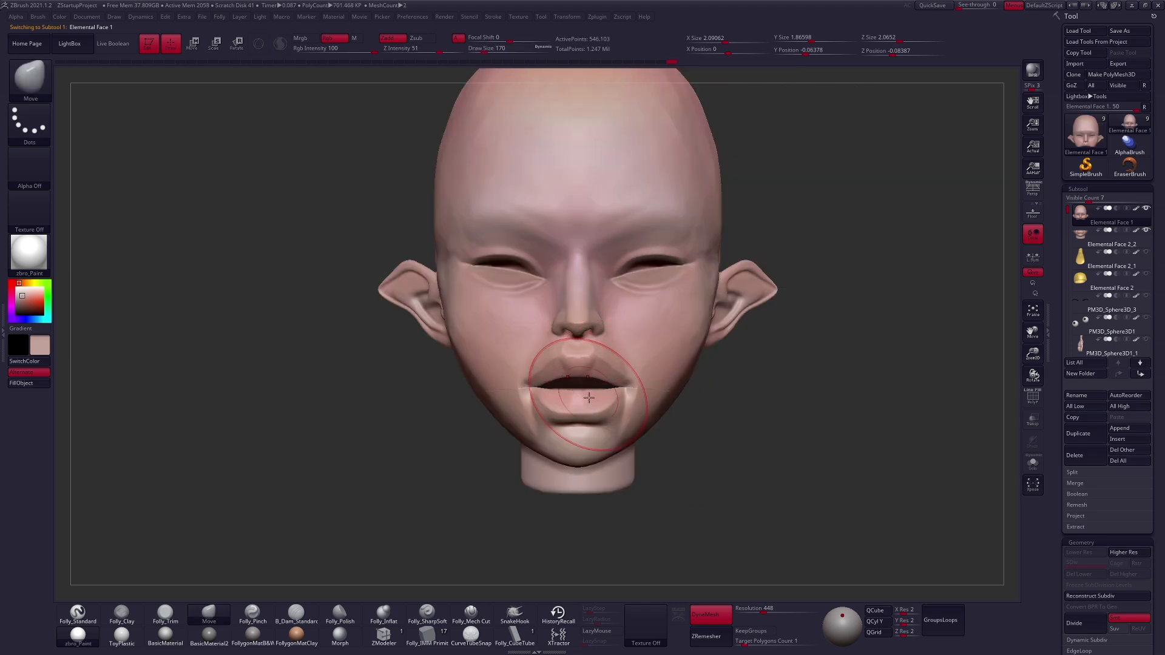
Isolate the lower jaw, flatten the inner rim of its lip with the Folly_Trim brush, and smooth it
{"action": "mouse_move", "coordinate": [593, 415]}
{"action": "right_mouse_down", "text": "shift"}
{"action": "mouse_move", "coordinate": [611, 400]}
{"action": "mouse_move", "coordinate": [587, 374]}
{"action": "right_mouse_up", "text": "shift"}
{"action": "key", "text": "shift+s"}
{"action": "key", "text": "b"}
{"action": "key", "text": "f"}
{"action": "key", "text": "t"}
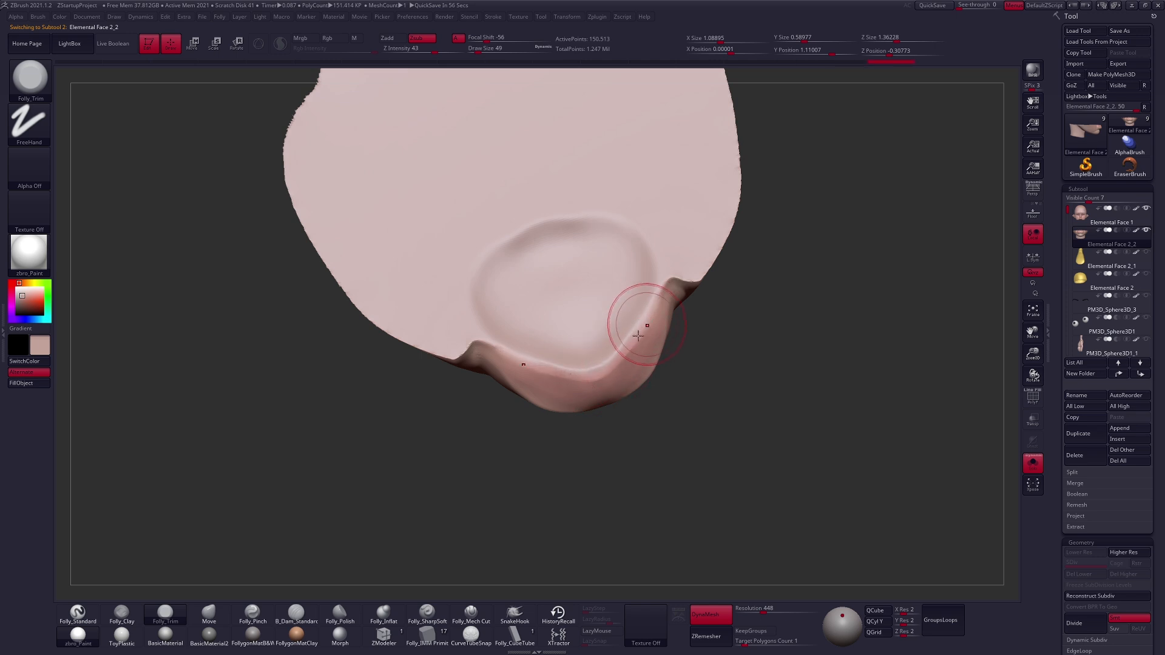
{"action": "key", "text": "shift"}
{"action": "mouse_move", "coordinate": [546, 364]}
{"action": "right_mouse_down", "text": "shift"}
{"action": "mouse_move", "coordinate": [637, 385]}
{"action": "mouse_move", "coordinate": [652, 408]}
{"action": "mouse_move", "coordinate": [571, 397]}
{"action": "right_mouse_up", "text": "shift"}
{"action": "key", "text": "alt+s"}
{"action": "key", "text": "shift"}
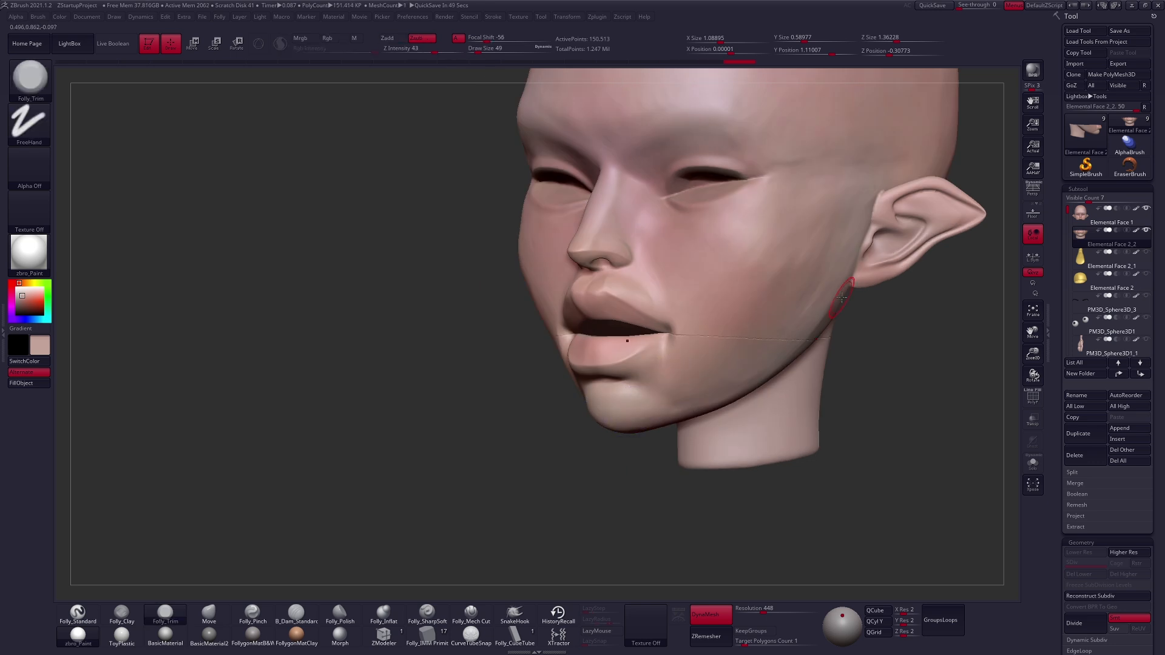
Isolate the upper head part and smooth the upper lip around the mouth corners
{"action": "left_click", "coordinate": [1085, 218]}
{"action": "key", "text": "alt+s"}
{"action": "mouse_move", "coordinate": [698, 310]}
{"action": "right_mouse_down", "text": "alt"}
{"action": "mouse_move", "coordinate": [703, 320]}
{"action": "mouse_move", "coordinate": [678, 319]}
{"action": "right_mouse_up", "text": "alt"}
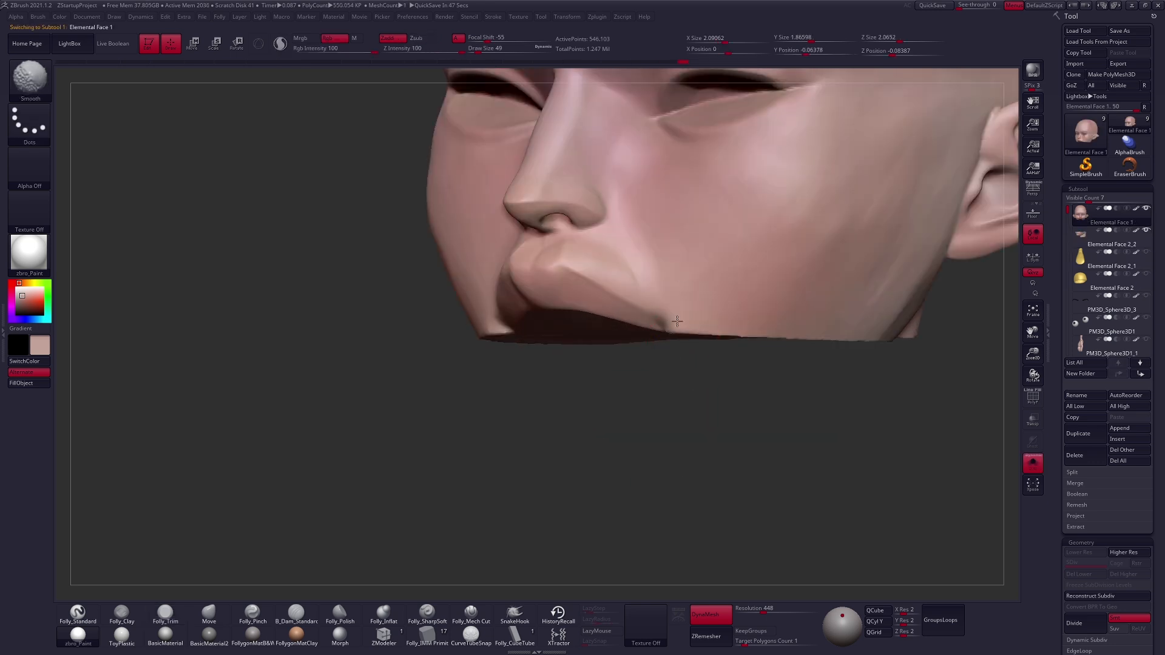
{"action": "mouse_move", "coordinate": [618, 260]}
{"action": "right_mouse_down"}
{"action": "mouse_move", "coordinate": [584, 246]}
{"action": "mouse_move", "coordinate": [617, 315]}
{"action": "mouse_move", "coordinate": [691, 304]}
{"action": "right_mouse_up"}
Adjust the upper lip's corners with the Move brush so they line up with the lower jaw part
{"action": "key", "text": "b"}
{"action": "key", "text": "m"}
{"action": "key", "text": "v"}
{"action": "key", "text": "alt+s"}
{"action": "key", "text": "space"}
{"action": "left_click_drag", "start_coordinate": [690, 305], "coordinate": [694, 306]}
{"action": "right_click_drag", "start_coordinate": [701, 332], "coordinate": [704, 416], "text": "alt"}
{"action": "key", "text": "alt+s"}
{"action": "key", "text": "alt+s"}
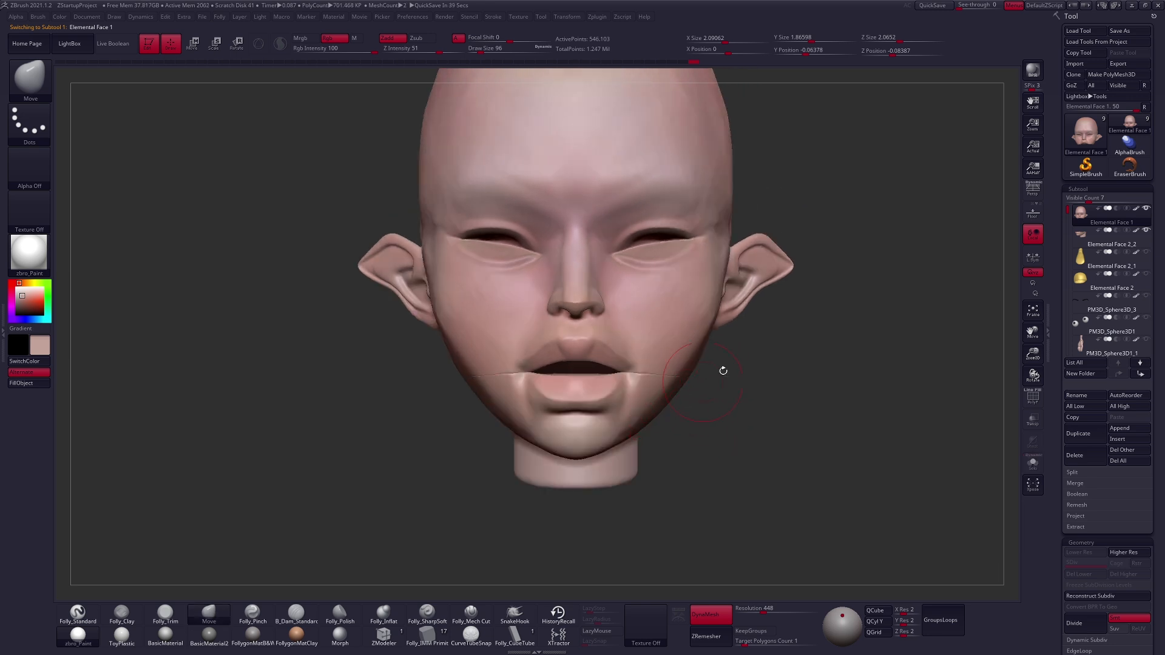
Merge the upper head and lower jaw into one subtool, and duplicate the merged head as a backup
{"action": "key", "text": "ctrl+m"}
{"action": "left_click", "coordinate": [882, 339]}
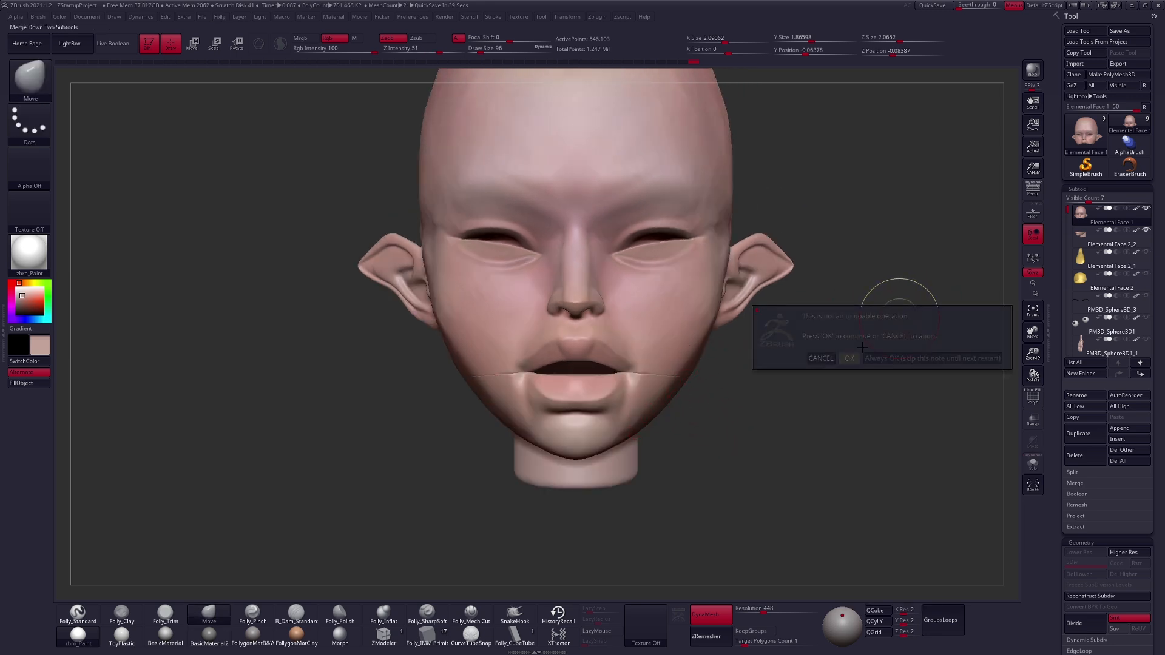
{"action": "left_click", "coordinate": [849, 358]}
{"action": "key", "text": "shift+f"}
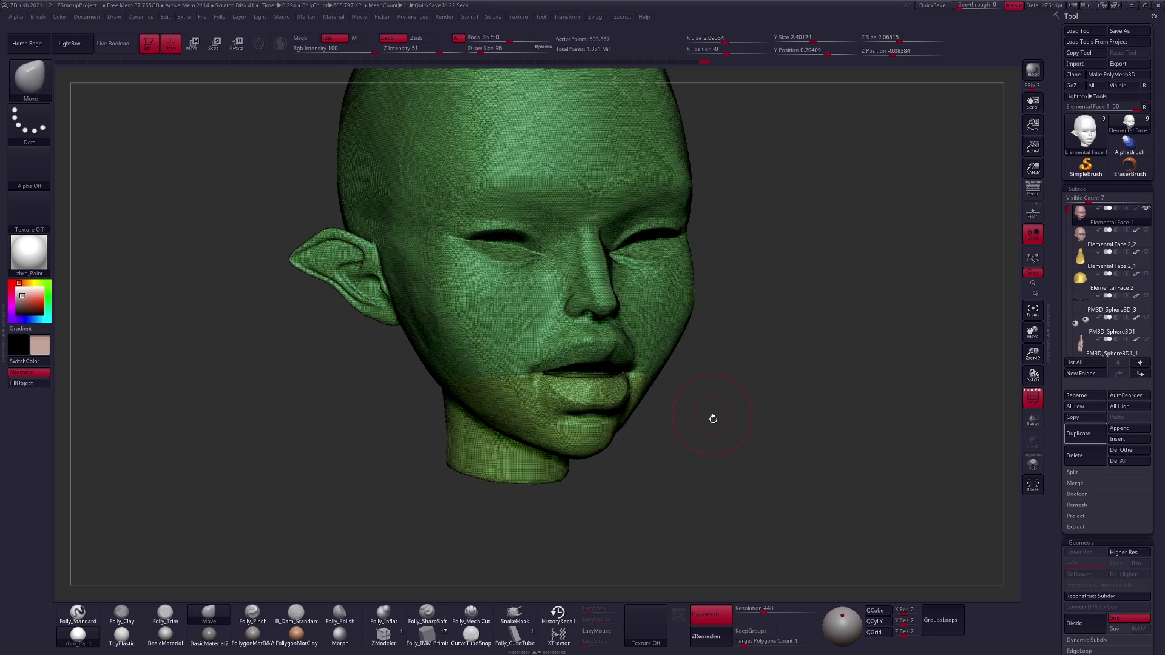
Inspect the merged head's polygroups, and mask everything except the lower jaw and neck group
{"action": "right_click_drag", "start_coordinate": [713, 418], "coordinate": [671, 424]}
{"action": "key", "text": "shift+f"}
{"action": "left_click_drag", "start_coordinate": [672, 424], "coordinate": [680, 451], "text": "ctrl"}
{"action": "key", "text": "w"}
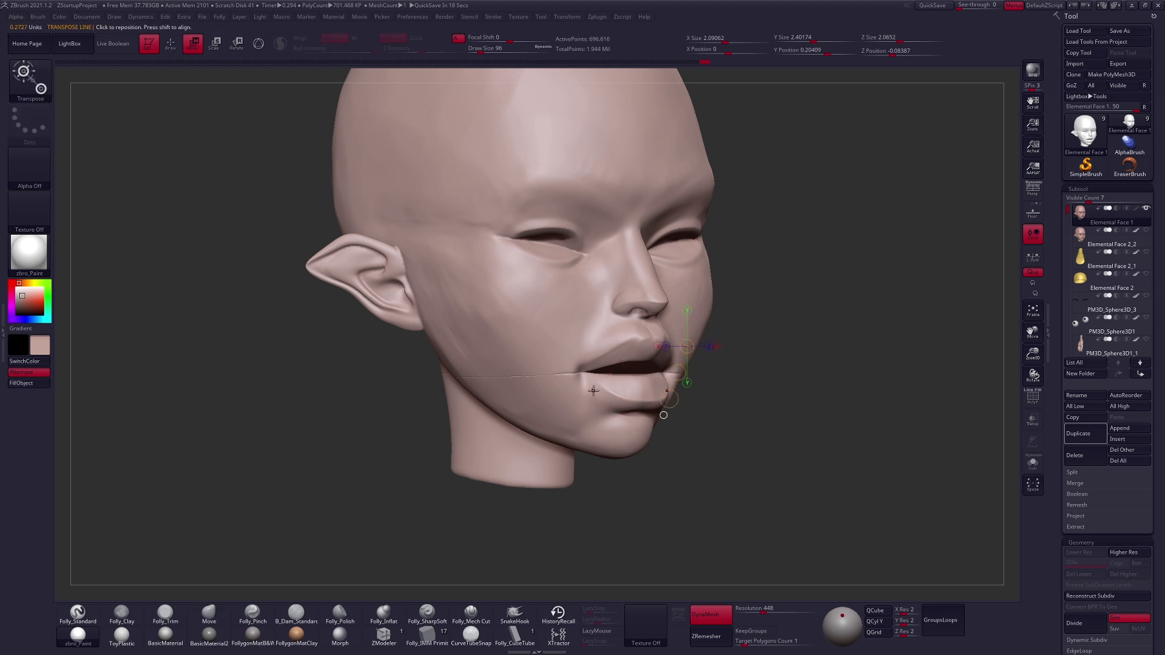
{"action": "left_click", "coordinate": [599, 396], "text": "ctrl"}
{"action": "key", "text": "q"}
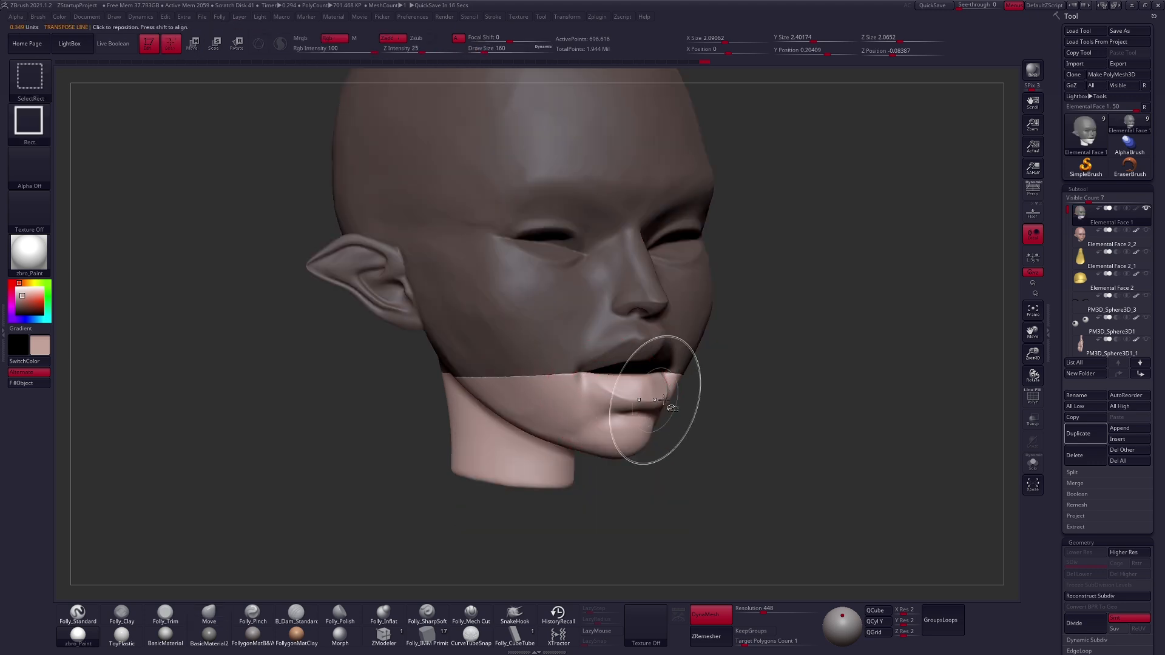
Adjust the unmasked lower lip near the mouth corner with the Move brush at size 88
{"action": "key", "text": "b"}
{"action": "key", "text": "m"}
{"action": "key", "text": "v"}
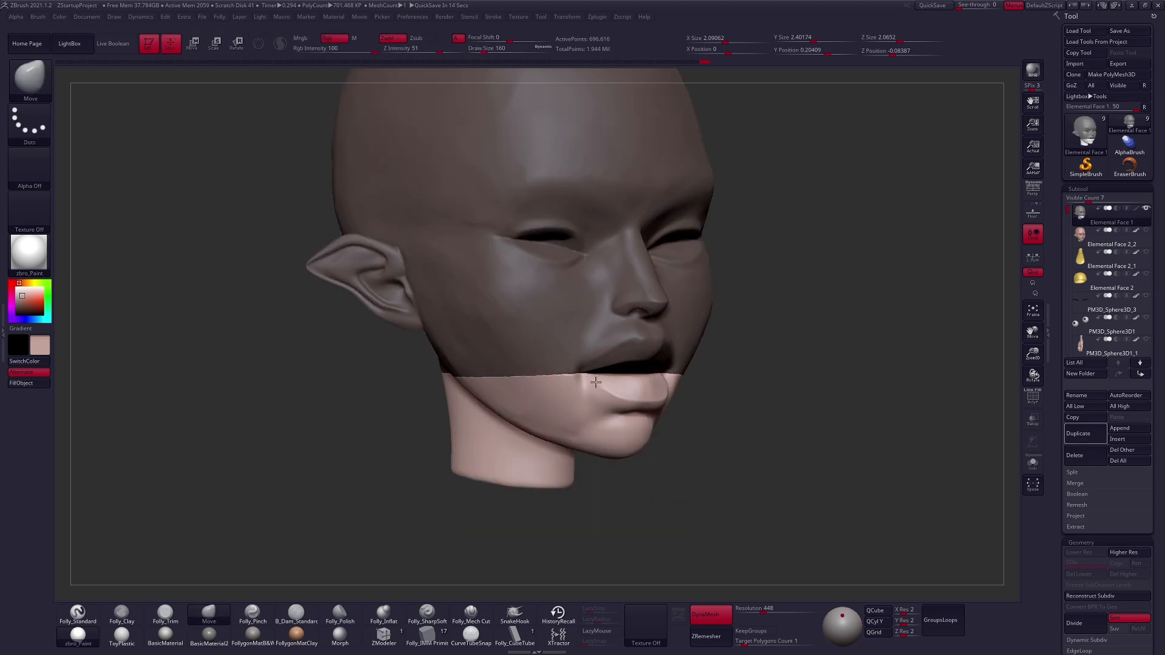
{"action": "key", "text": "s"}
{"action": "left_click_drag", "start_coordinate": [594, 384], "coordinate": [590, 384]}
{"action": "right_click_drag", "start_coordinate": [591, 384], "coordinate": [575, 395], "text": "ctrl"}
{"action": "key", "text": "s"}
{"action": "left_click_drag", "start_coordinate": [594, 381], "coordinate": [588, 382]}
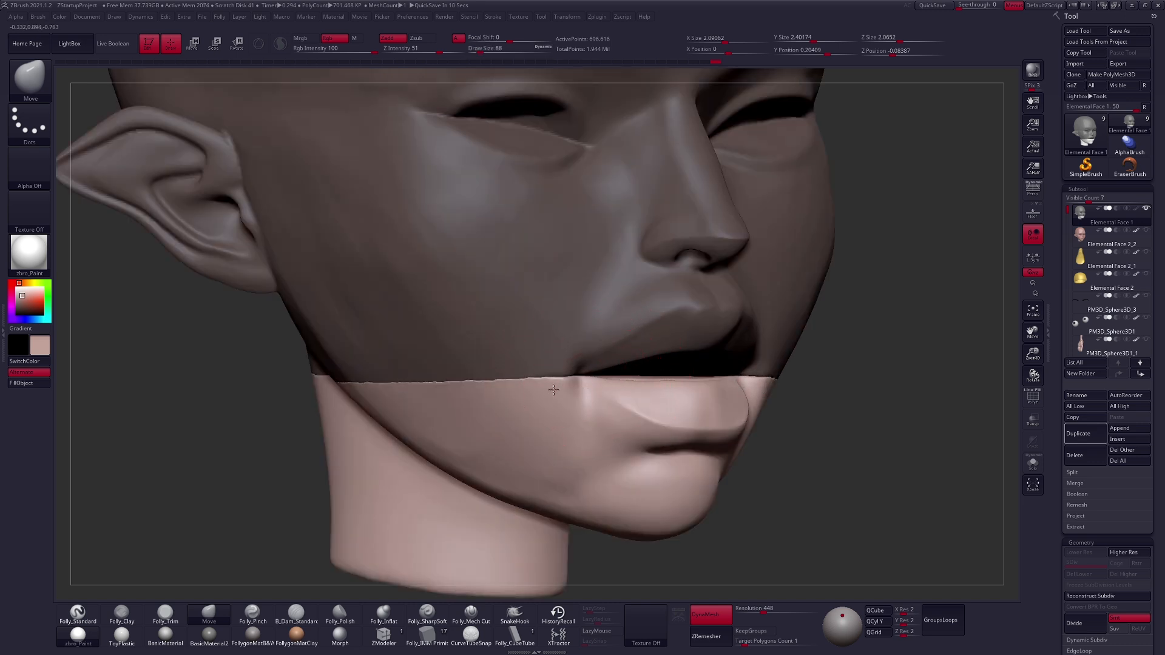
Clear the mask on the upper face and DynaMesh the head again at resolution 688
{"action": "key", "text": "shift+f"}
{"action": "right_click_drag", "start_coordinate": [752, 550], "coordinate": [754, 567], "text": "ctrl"}
{"action": "left_click_drag", "start_coordinate": [764, 613], "coordinate": [770, 613]}
{"action": "left_click_drag", "start_coordinate": [757, 520], "coordinate": [826, 495], "text": "ctrl"}
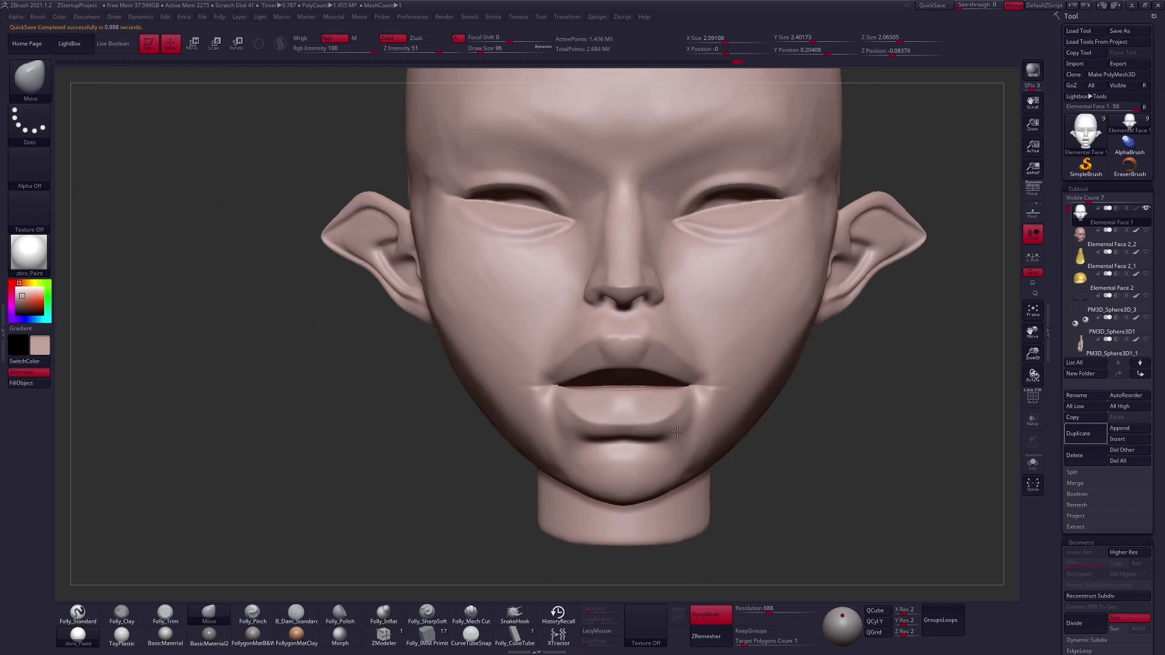
Isolate the mouth cavity and the surrounding geometry by hiding the rest of the head
{"action": "mouse_move", "coordinate": [255, 400]}
{"action": "left_mouse_down"}
{"action": "mouse_move", "coordinate": [671, 402]}
{"action": "mouse_move", "coordinate": [633, 408]}
{"action": "left_mouse_up"}
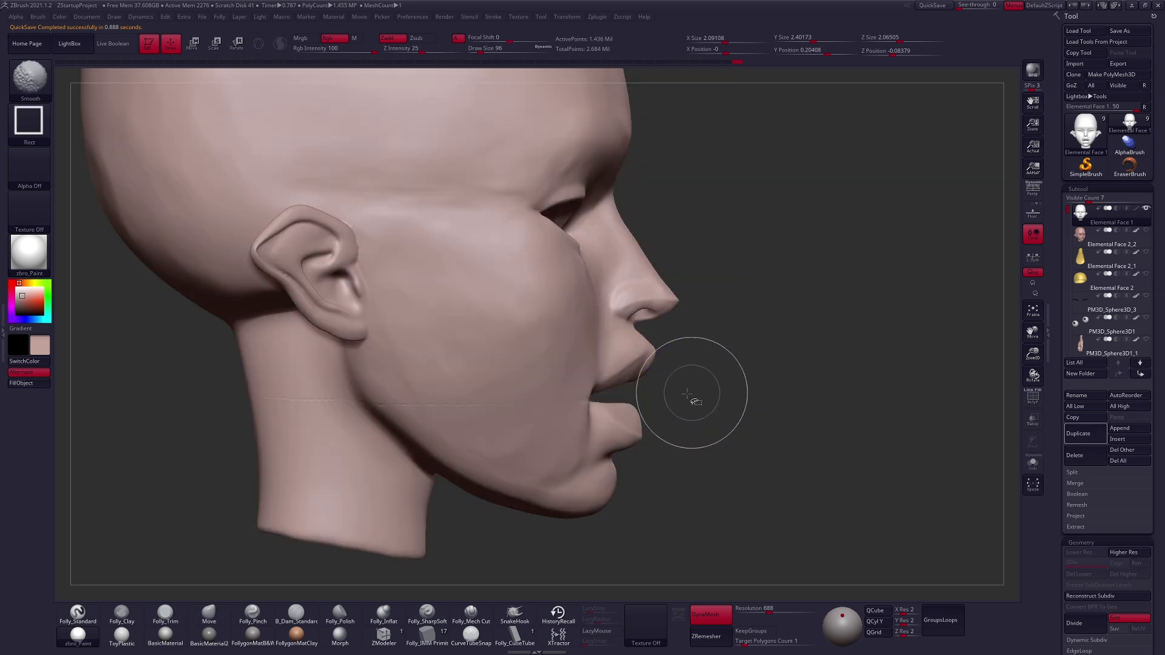
{"action": "left_click_drag", "start_coordinate": [684, 395], "coordinate": [439, 455], "text": "ctrl+shift"}
{"action": "left_click_drag", "start_coordinate": [692, 452], "coordinate": [543, 346]}
{"action": "mouse_move", "coordinate": [433, 409]}
{"action": "right_mouse_down", "text": "alt"}
{"action": "mouse_move", "coordinate": [530, 383]}
{"action": "mouse_move", "coordinate": [526, 414]}
{"action": "right_mouse_up", "text": "alt"}
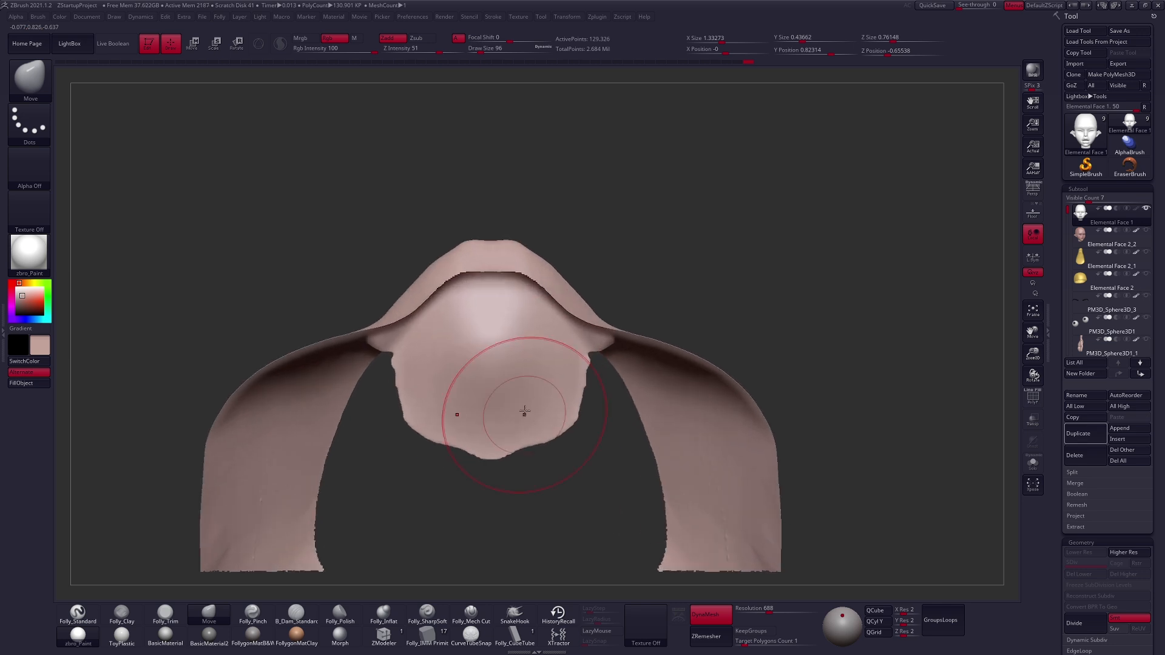
Smooth the ragged rim of the mouth cavity with a draw size of 54 and show the whole head again
{"action": "key", "text": "space"}
{"action": "left_click", "coordinate": [526, 398]}
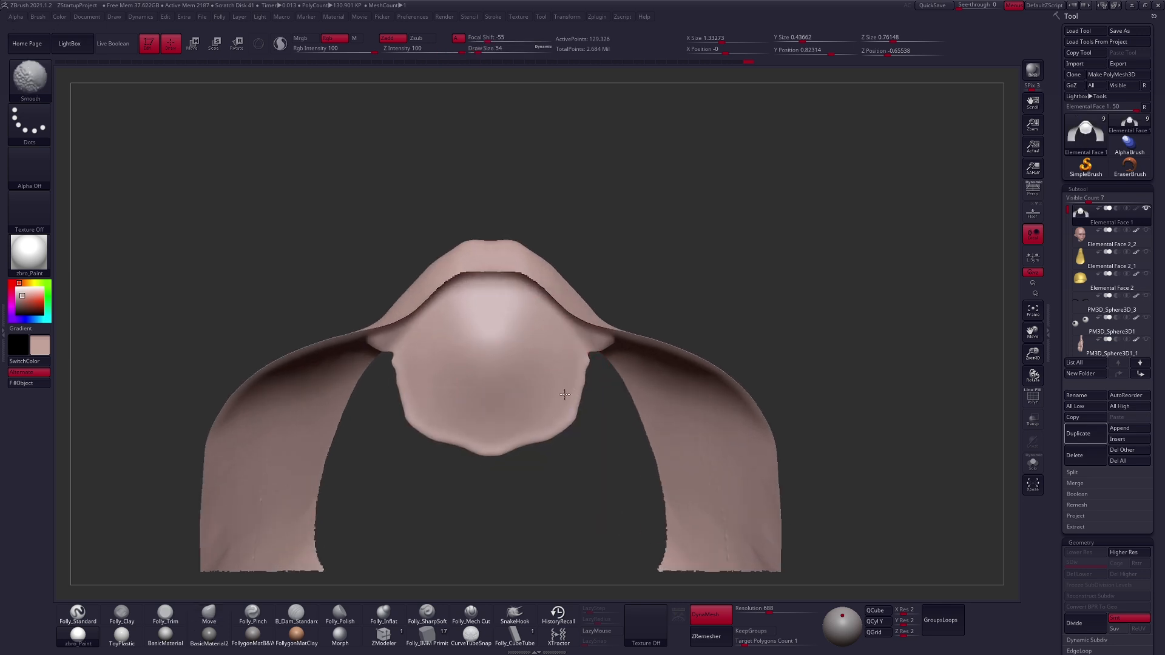
{"action": "left_click_drag", "start_coordinate": [570, 386], "coordinate": [573, 372], "text": "shift"}
{"action": "mouse_move", "coordinate": [538, 409]}
{"action": "right_mouse_down"}
{"action": "mouse_move", "coordinate": [580, 399]}
{"action": "mouse_move", "coordinate": [536, 407]}
{"action": "mouse_move", "coordinate": [538, 372]}
{"action": "mouse_move", "coordinate": [520, 419]}
{"action": "mouse_move", "coordinate": [516, 391]}
{"action": "mouse_move", "coordinate": [600, 406]}
{"action": "right_mouse_up"}
{"action": "mouse_move", "coordinate": [743, 432]}
{"action": "right_mouse_down"}
{"action": "mouse_move", "coordinate": [719, 447]}
{"action": "mouse_move", "coordinate": [656, 405]}
{"action": "mouse_move", "coordinate": [645, 494]}
{"action": "mouse_move", "coordinate": [632, 409]}
{"action": "mouse_move", "coordinate": [615, 411]}
{"action": "mouse_move", "coordinate": [634, 406]}
{"action": "mouse_move", "coordinate": [642, 428]}
{"action": "mouse_move", "coordinate": [672, 405]}
{"action": "right_mouse_up"}
{"action": "left_click", "coordinate": [719, 425], "text": "ctrl+shift"}
Check the head's wireframe, turn DynaMesh off and set the ZRemesher target polygon count to 3
{"action": "key", "text": "shift+f"}
{"action": "key", "text": "shift+f"}
{"action": "mouse_move", "coordinate": [768, 422]}
{"action": "right_mouse_down"}
{"action": "mouse_move", "coordinate": [653, 408]}
{"action": "mouse_move", "coordinate": [771, 414]}
{"action": "right_mouse_up"}
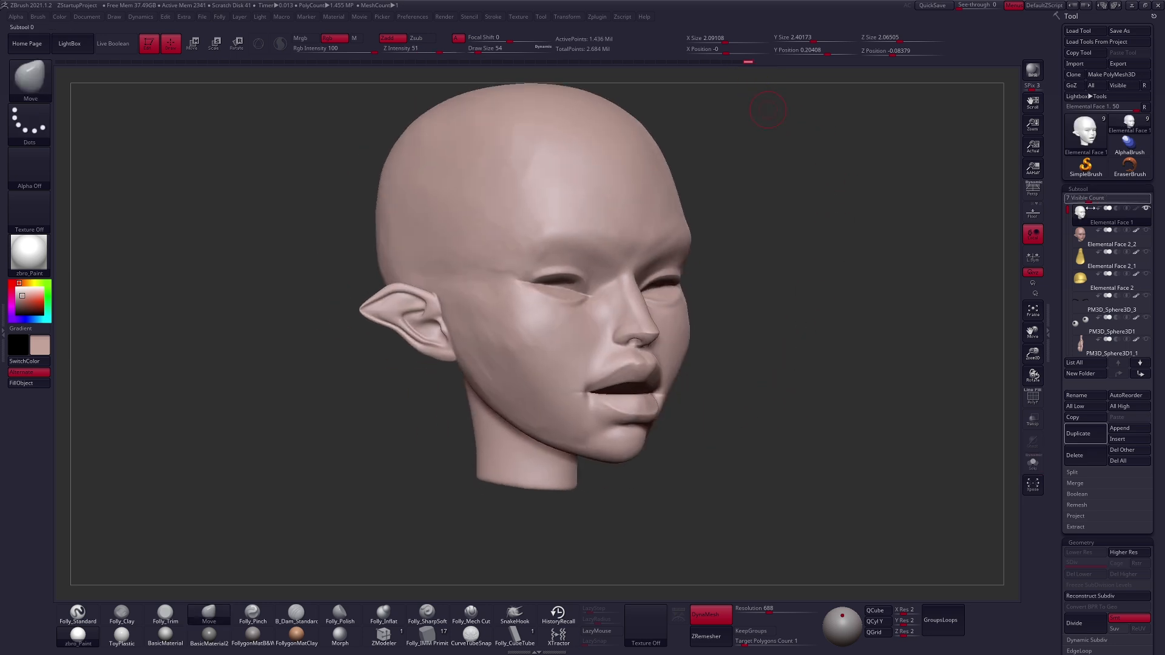
{"action": "right_click_drag", "start_coordinate": [906, 382], "coordinate": [840, 388]}
{"action": "key", "text": "shift+f"}
{"action": "key", "text": "shift+f"}
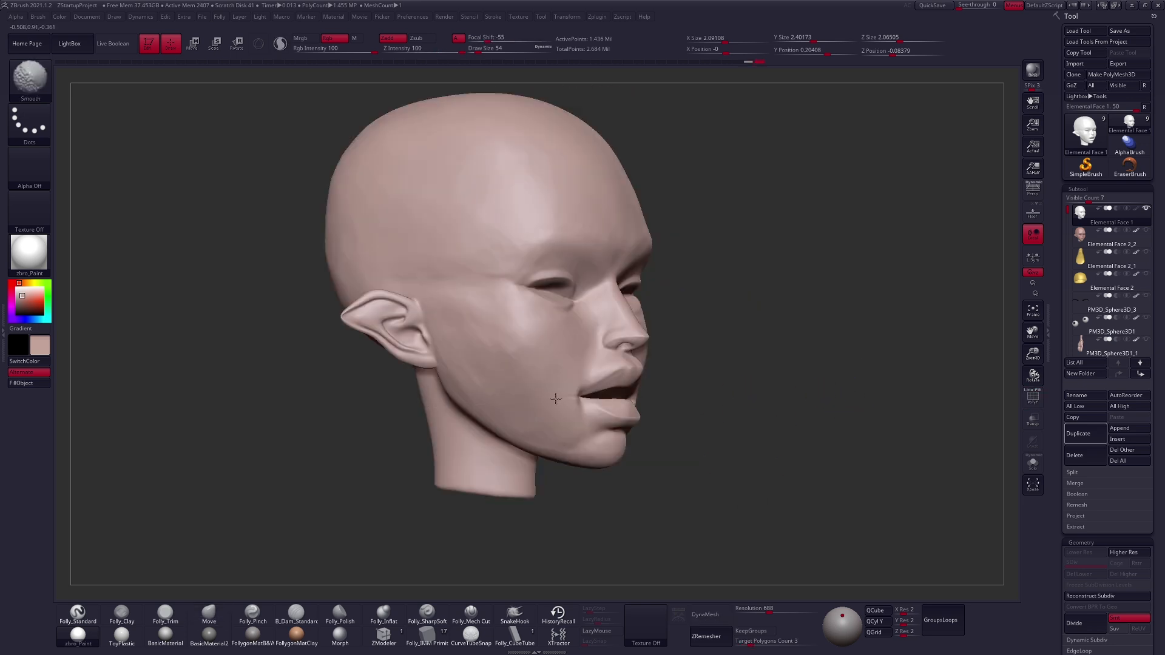
Set the draw size to 130 and mask the jaw and neck below the mouth line
{"action": "right_click_drag", "start_coordinate": [512, 416], "coordinate": [466, 372], "text": "shift"}
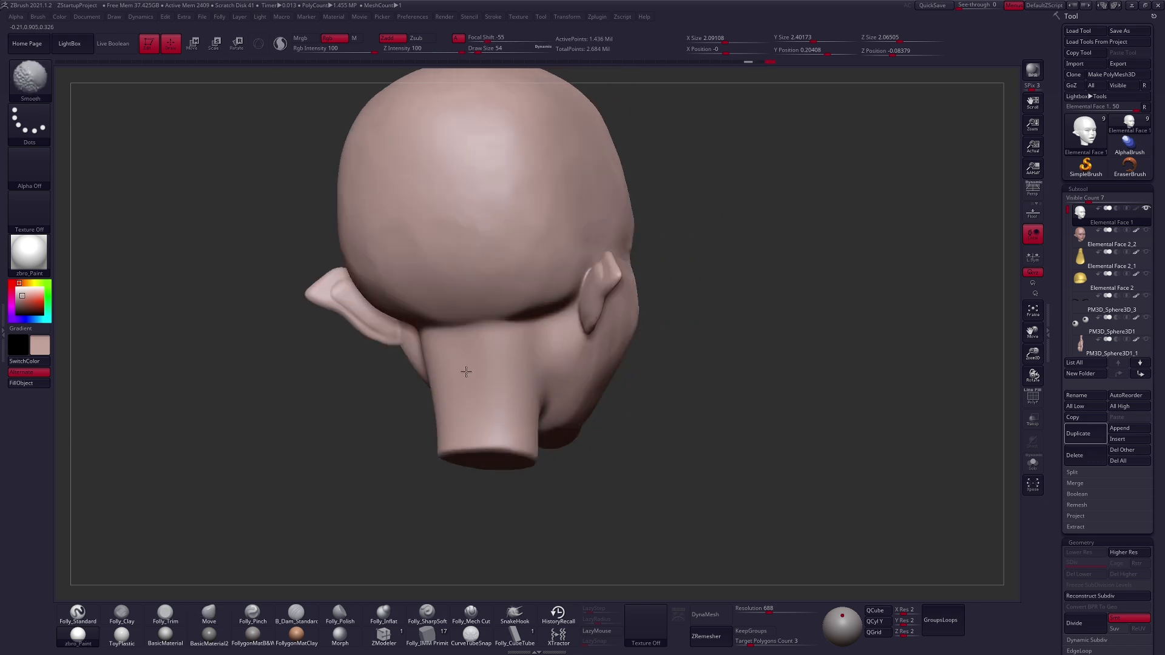
{"action": "key", "text": "space"}
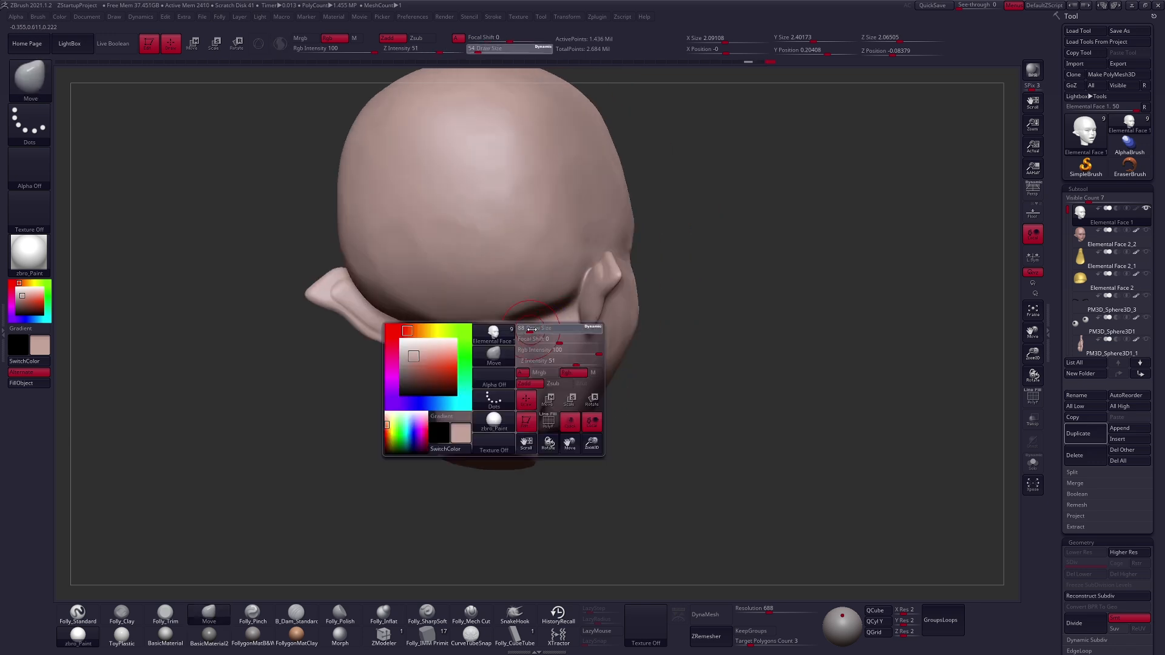
{"action": "left_click", "coordinate": [471, 612]}
{"action": "right_click_drag", "start_coordinate": [513, 377], "coordinate": [554, 365], "text": "alt"}
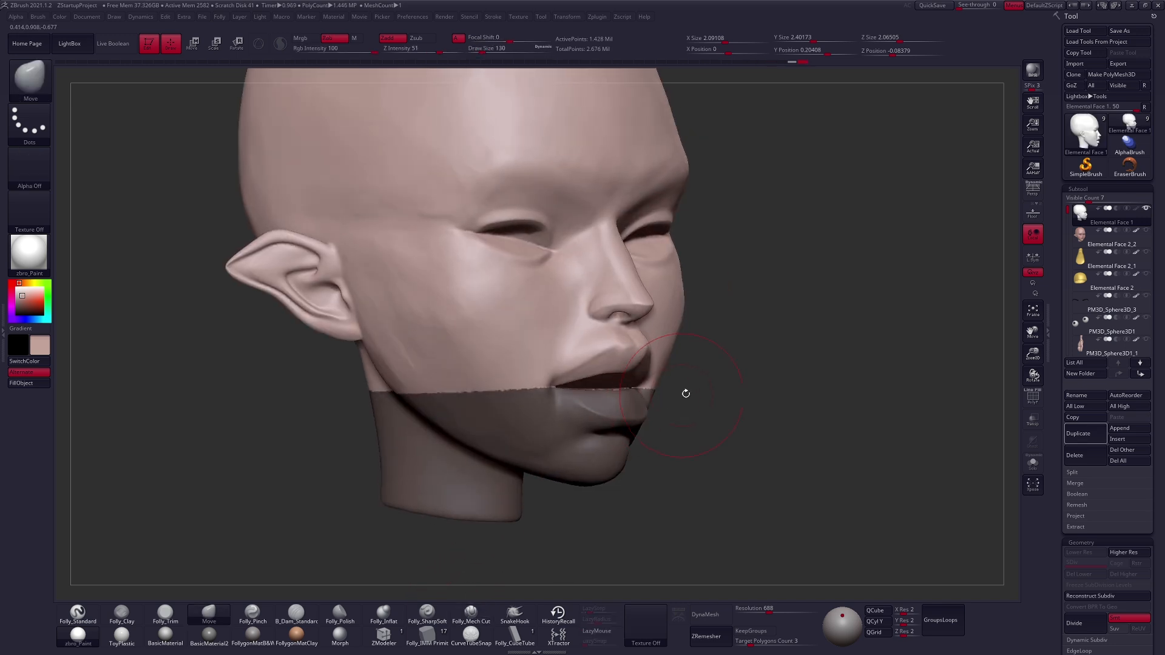
Put the masked jaw and neck in their own polygroup and ZRemesh the head with KeepGroups on
{"action": "key", "text": "space"}
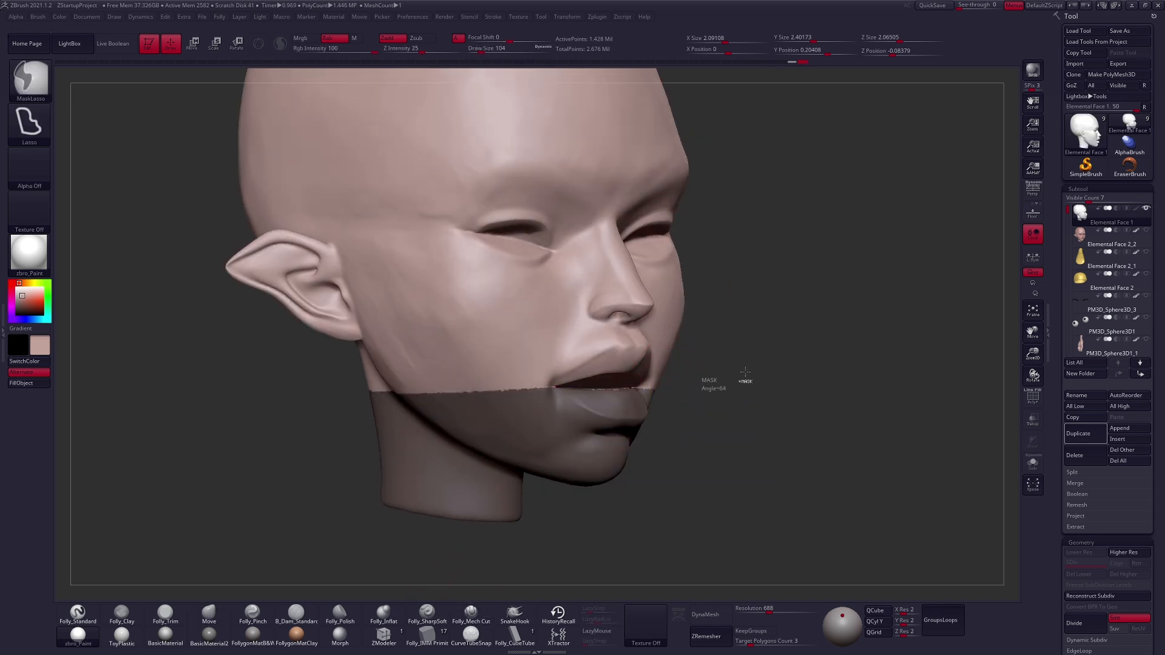
{"action": "left_click", "coordinate": [754, 632]}
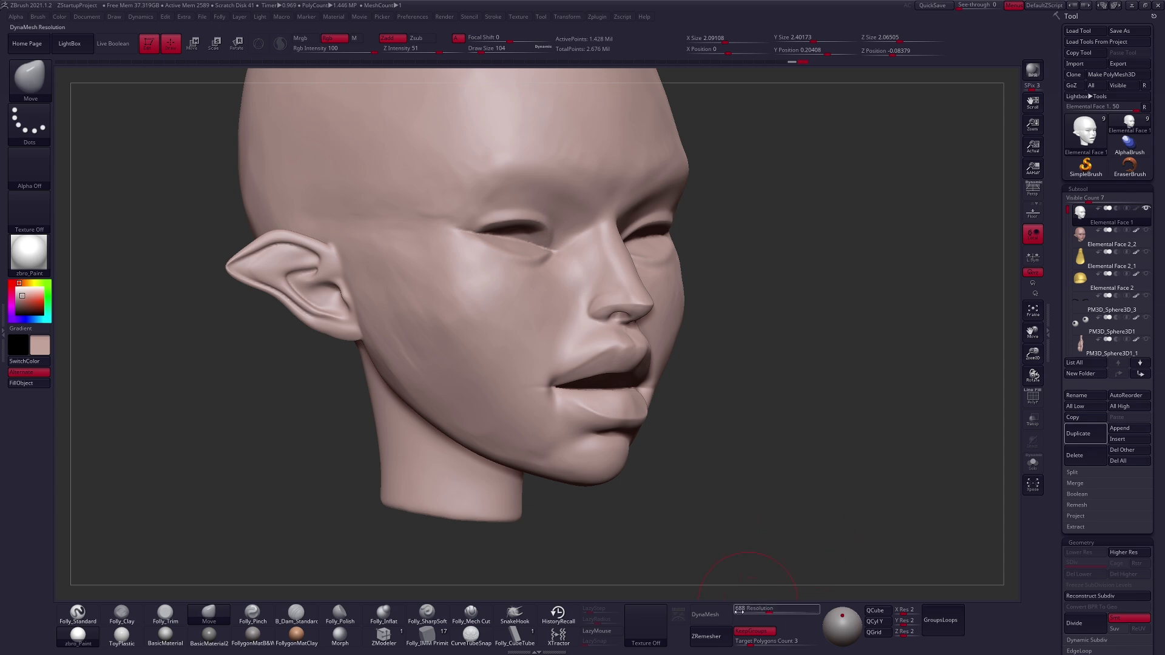
{"action": "key", "text": "shift+f"}
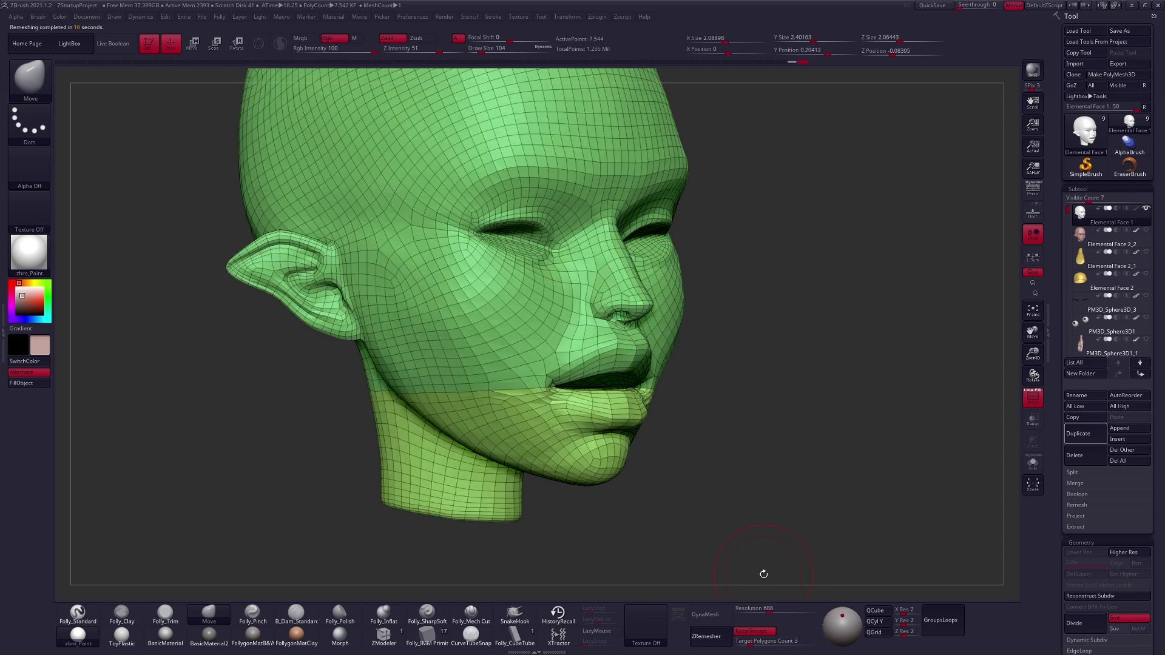
Preview the remeshed head with Dynamic Subdiv, always allowing its auto-activation, and undo the remesh
{"action": "mouse_move", "coordinate": [759, 444]}
{"action": "left_mouse_down"}
{"action": "mouse_move", "coordinate": [745, 423]}
{"action": "mouse_move", "coordinate": [734, 446]}
{"action": "mouse_move", "coordinate": [714, 447]}
{"action": "mouse_move", "coordinate": [757, 432]}
{"action": "mouse_move", "coordinate": [707, 452]}
{"action": "left_mouse_up"}
{"action": "key", "text": "shift+f"}
{"action": "key", "text": "shift+f"}
{"action": "key", "text": "d"}
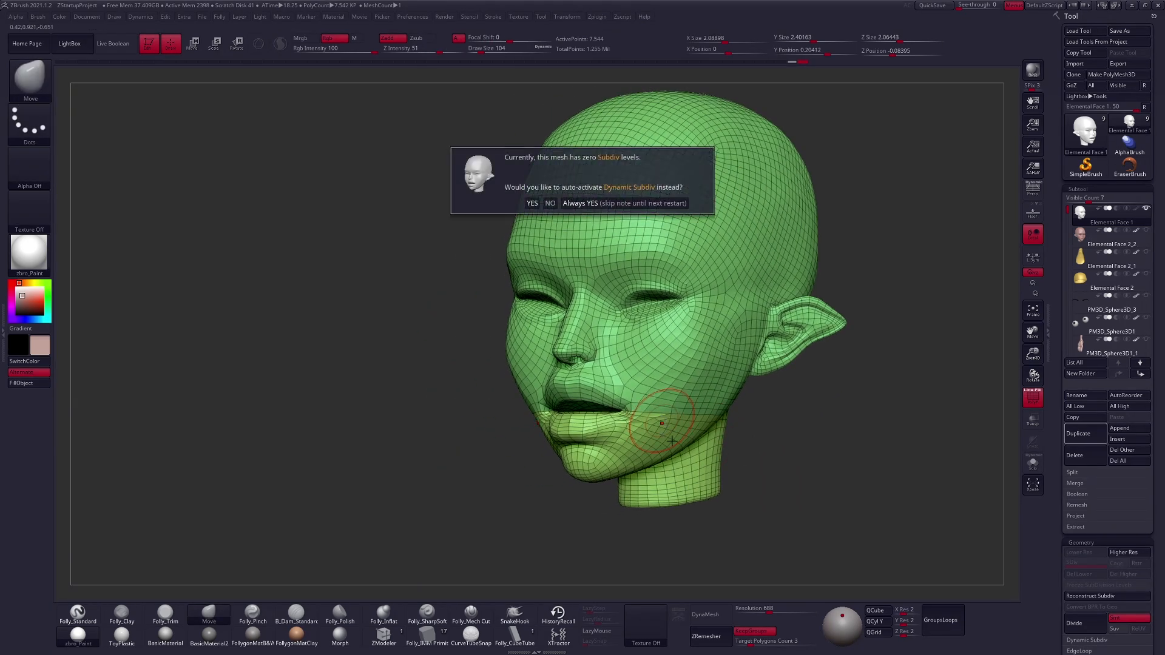
{"action": "left_click", "coordinate": [666, 205]}
{"action": "mouse_move", "coordinate": [649, 428]}
{"action": "right_mouse_down", "text": "ctrl"}
{"action": "mouse_move", "coordinate": [663, 419]}
{"action": "mouse_move", "coordinate": [644, 427]}
{"action": "right_mouse_up", "text": "ctrl"}
{"action": "right_click_drag", "start_coordinate": [645, 427], "coordinate": [723, 403]}
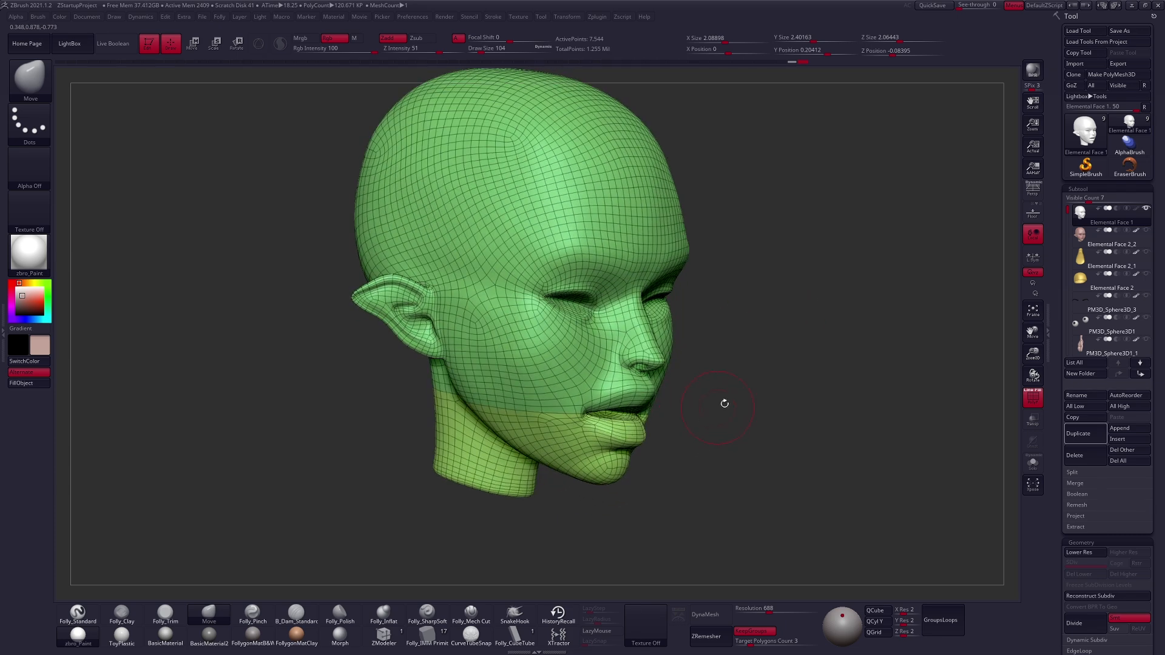
{"action": "key", "text": "ctrl+z"}
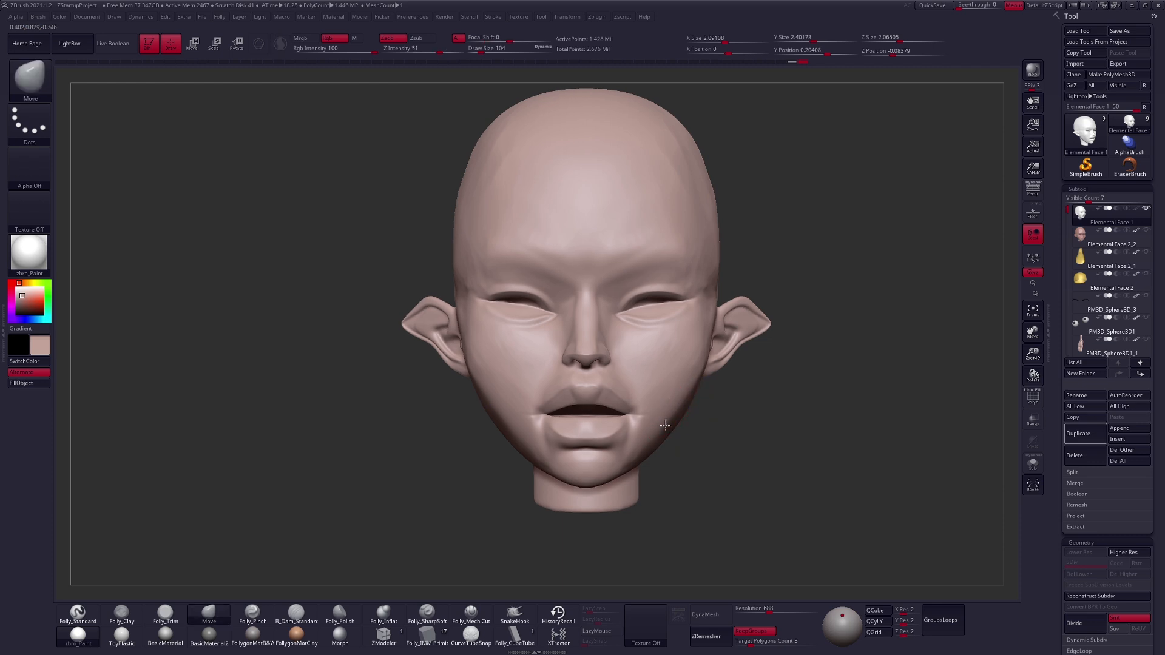
Split the face into eye, nose, upper-lip and jaw polygroups, ZRemesh with a target polygon count of 5 and check the topology
{"action": "right_click_drag", "start_coordinate": [667, 418], "coordinate": [708, 396]}
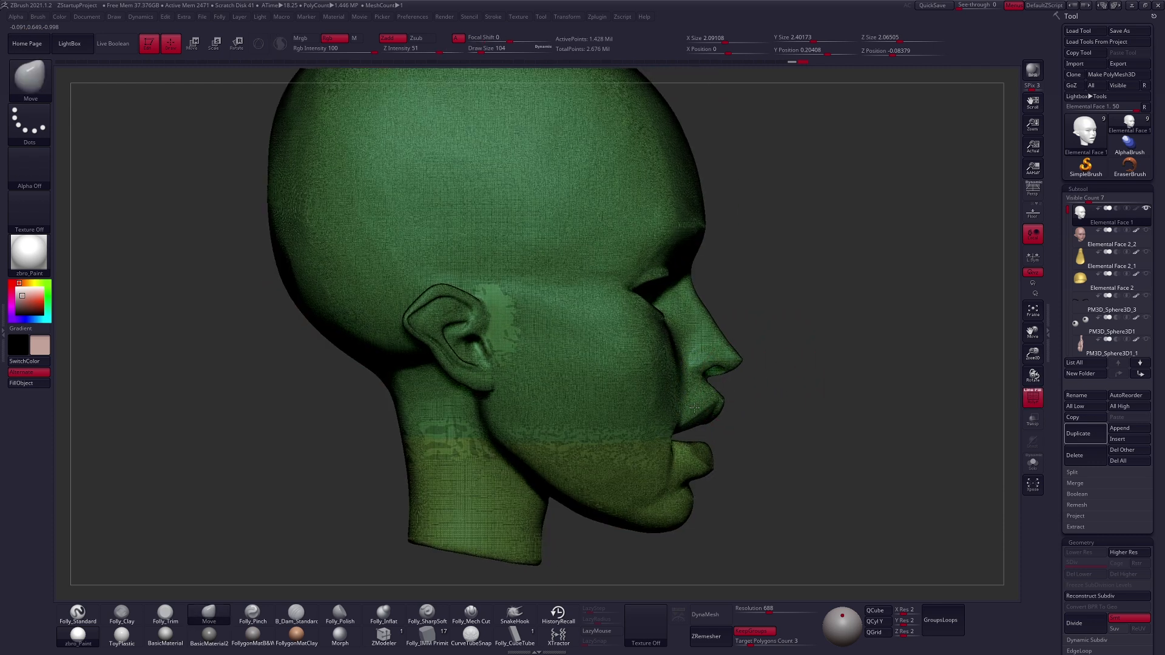
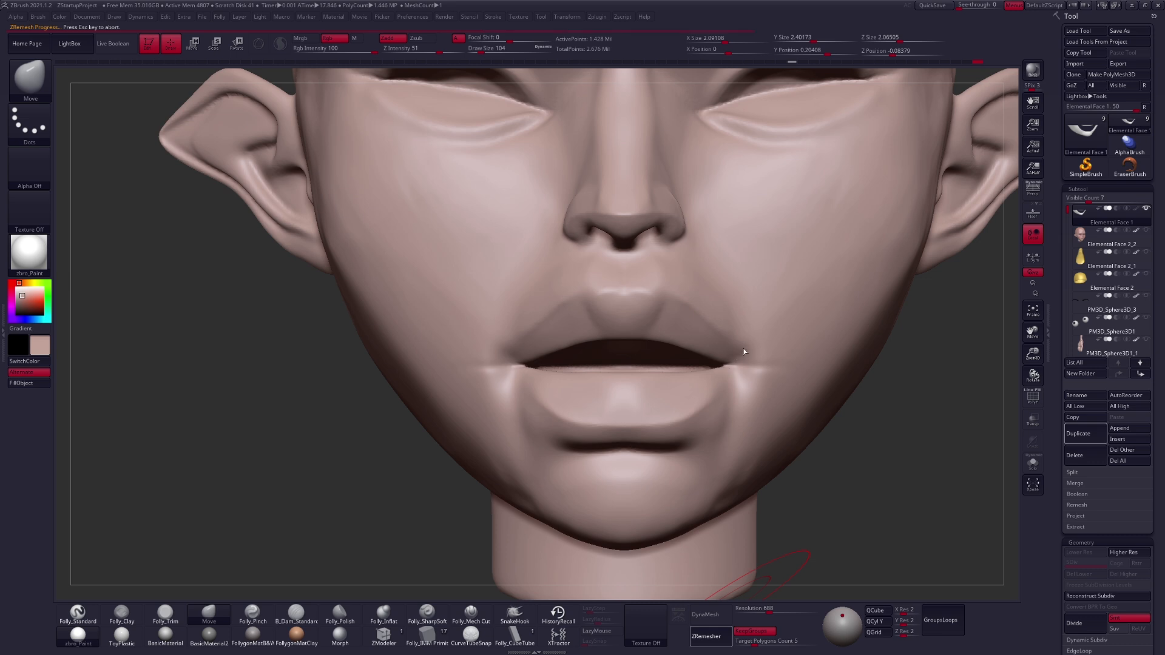
{"action": "key", "text": "shift+f"}
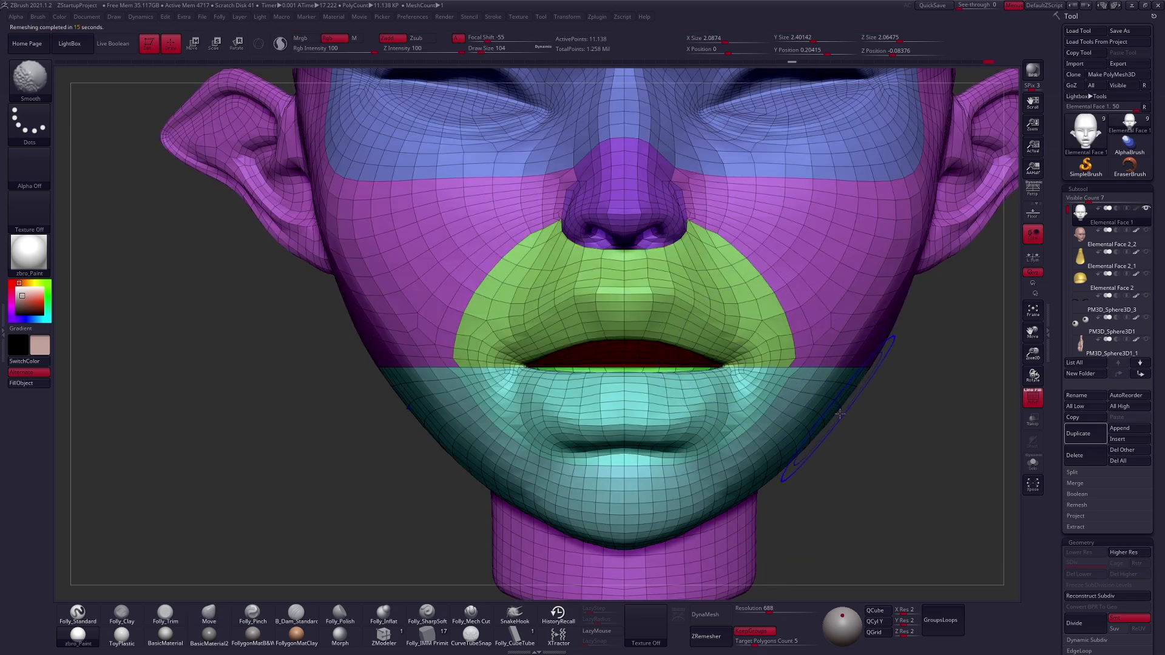
{"action": "mouse_move", "coordinate": [845, 416]}
{"action": "left_mouse_down", "text": "alt"}
{"action": "mouse_move", "coordinate": [847, 403]}
{"action": "mouse_move", "coordinate": [832, 414]}
{"action": "mouse_move", "coordinate": [774, 406]}
{"action": "mouse_move", "coordinate": [782, 457]}
{"action": "mouse_move", "coordinate": [794, 411]}
{"action": "mouse_move", "coordinate": [771, 405]}
{"action": "mouse_move", "coordinate": [761, 431]}
{"action": "left_mouse_up", "text": "alt"}
{"action": "key", "text": "shift+d"}
{"action": "key", "text": "shift+f"}
{"action": "key", "text": "space"}
{"action": "key", "text": "shift+f"}
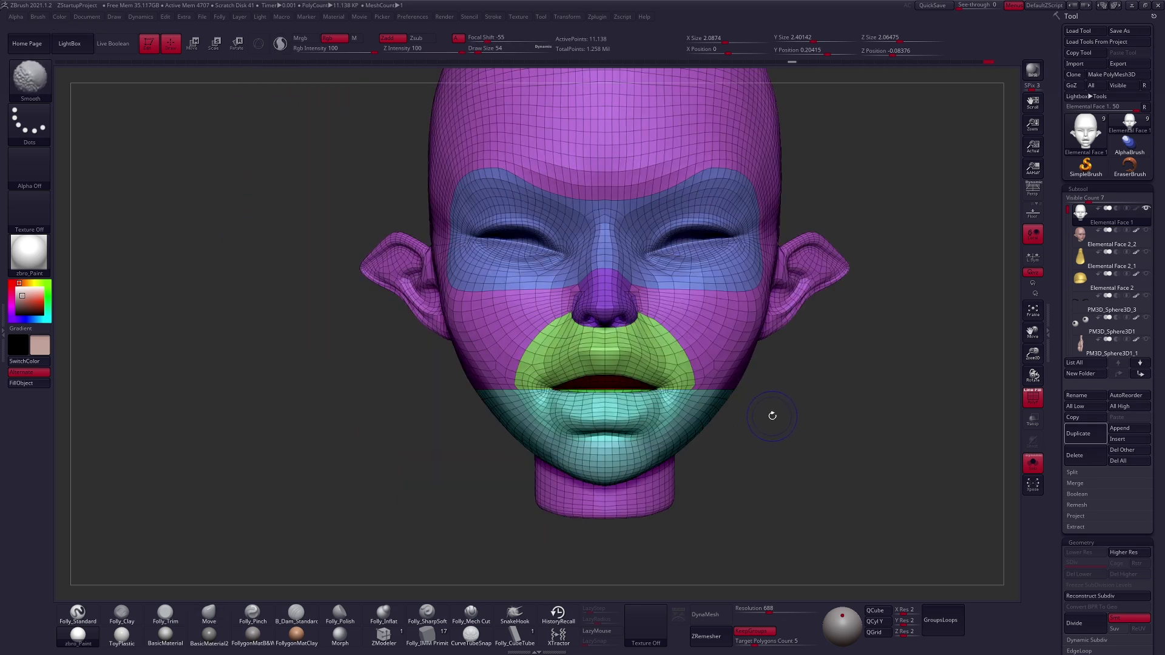
Undo the last ZRemesh to return to the dense head with its facial polygroups
{"action": "key", "text": "d"}
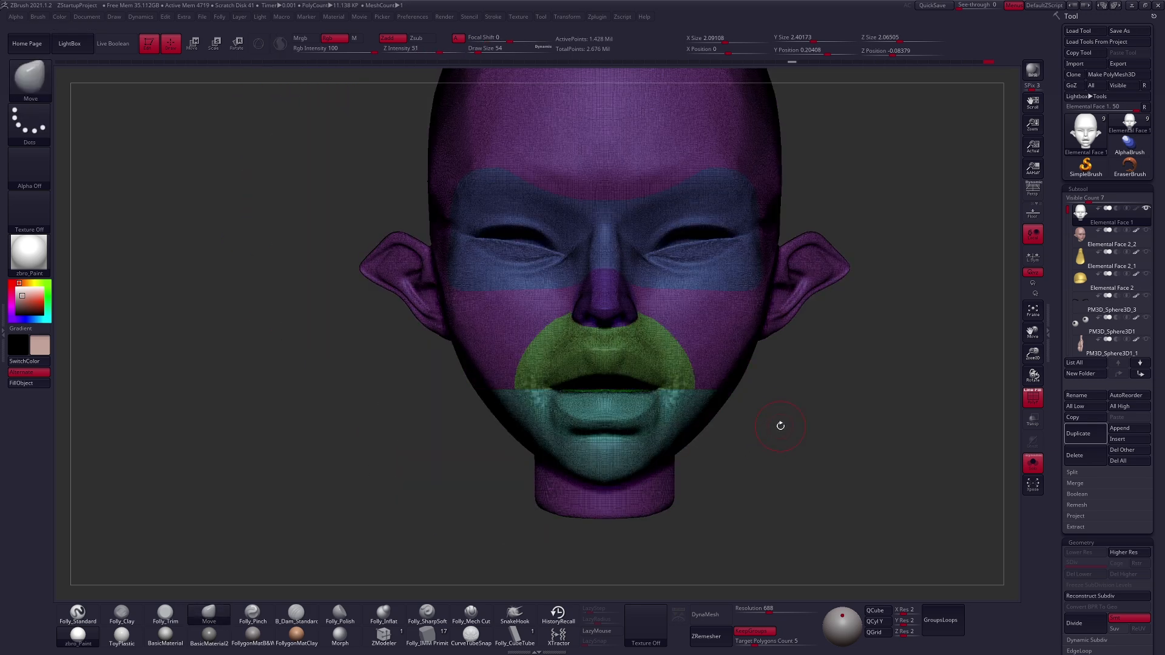
{"action": "mouse_move", "coordinate": [743, 450]}
{"action": "left_mouse_down", "text": "alt"}
{"action": "mouse_move", "coordinate": [705, 469]}
{"action": "mouse_move", "coordinate": [698, 446]}
{"action": "mouse_move", "coordinate": [732, 448]}
{"action": "mouse_move", "coordinate": [673, 448]}
{"action": "mouse_move", "coordinate": [728, 442]}
{"action": "mouse_move", "coordinate": [685, 407]}
{"action": "mouse_move", "coordinate": [685, 442]}
{"action": "left_mouse_up", "text": "alt"}
{"action": "key", "text": "ctrl+shift+z"}
{"action": "key", "text": "ctrl+z"}
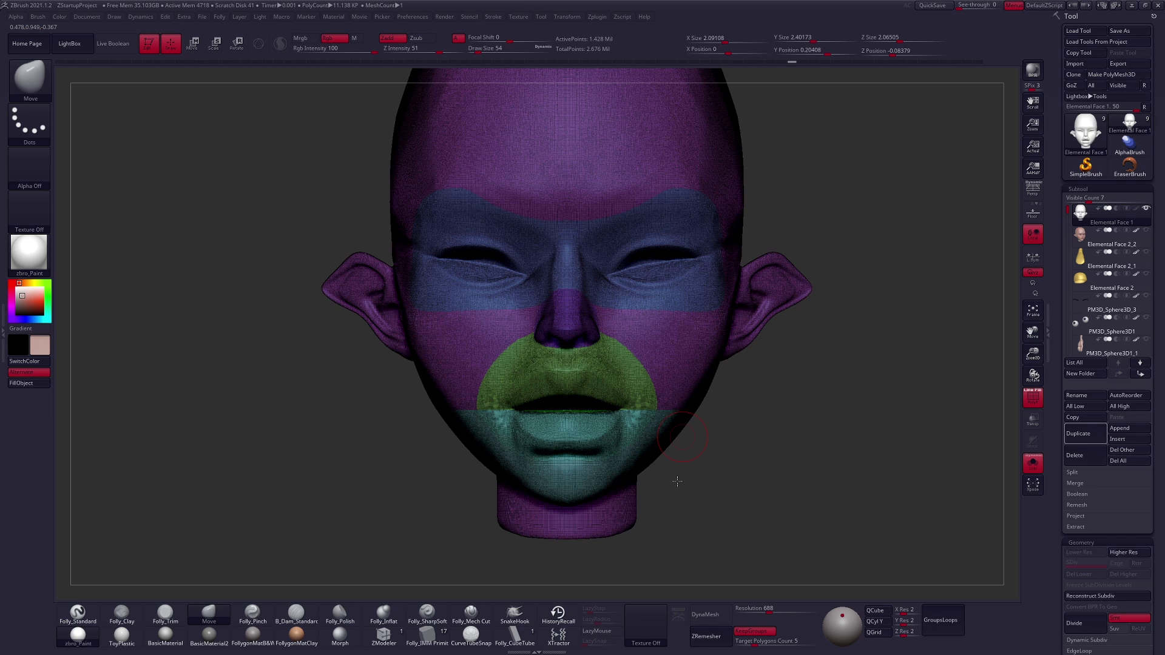
Isolate the eye-area polygroup, mask around the eye opening for regrouping and ZRemesh the head again
{"action": "left_click_drag", "start_coordinate": [679, 481], "coordinate": [672, 540], "text": "alt"}
{"action": "right_click_drag", "start_coordinate": [664, 312], "coordinate": [672, 294], "text": "ctrl"}
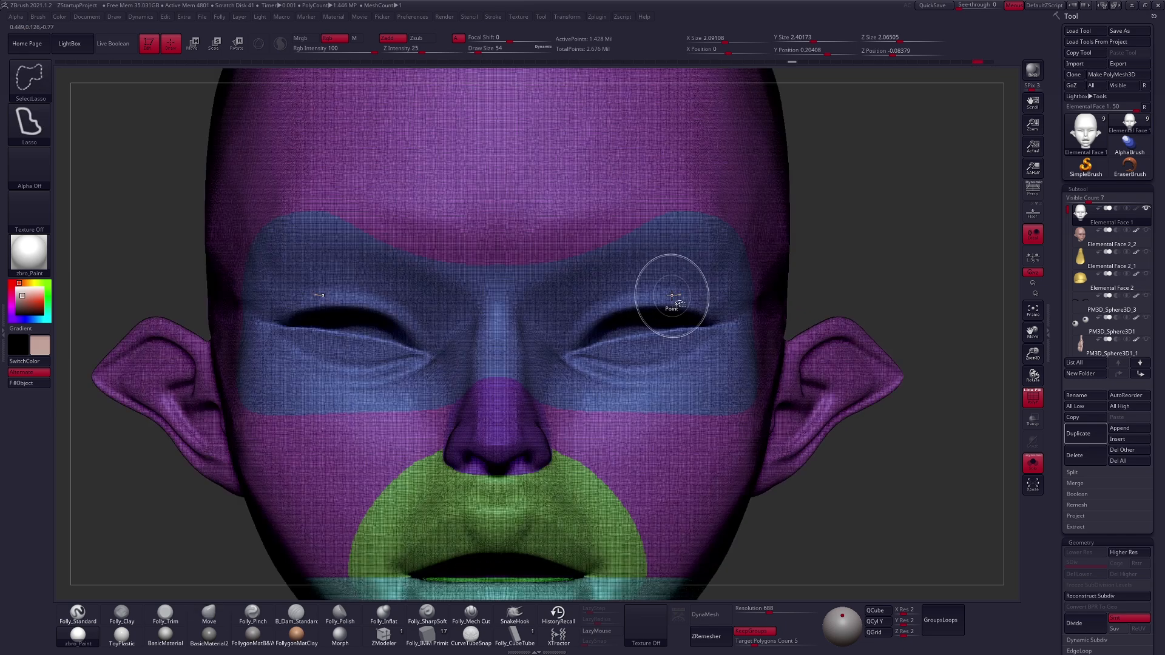
{"action": "left_click", "coordinate": [673, 297], "text": "ctrl+shift"}
{"action": "mouse_move", "coordinate": [680, 290]}
{"action": "left_mouse_down", "text": "ctrl"}
{"action": "mouse_move", "coordinate": [568, 325]}
{"action": "mouse_move", "coordinate": [573, 367]}
{"action": "mouse_move", "coordinate": [667, 386]}
{"action": "mouse_move", "coordinate": [707, 364]}
{"action": "left_mouse_up", "text": "ctrl"}
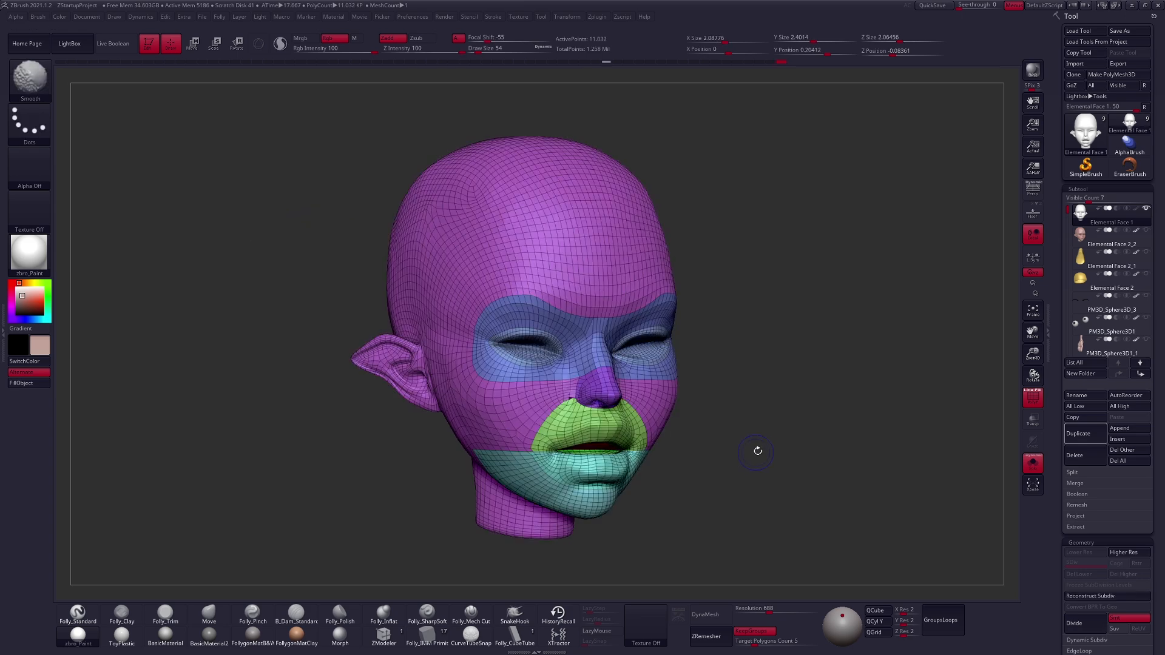
Subdivide the remeshed head to level 3 and project its sculpted detail from the undo history
{"action": "mouse_move", "coordinate": [755, 450]}
{"action": "left_mouse_down"}
{"action": "mouse_move", "coordinate": [752, 434]}
{"action": "mouse_move", "coordinate": [645, 463]}
{"action": "mouse_move", "coordinate": [687, 462]}
{"action": "mouse_move", "coordinate": [716, 480]}
{"action": "mouse_move", "coordinate": [691, 479]}
{"action": "left_mouse_up"}
{"action": "key", "text": "shift+f"}
{"action": "key", "text": "ctrl+d"}
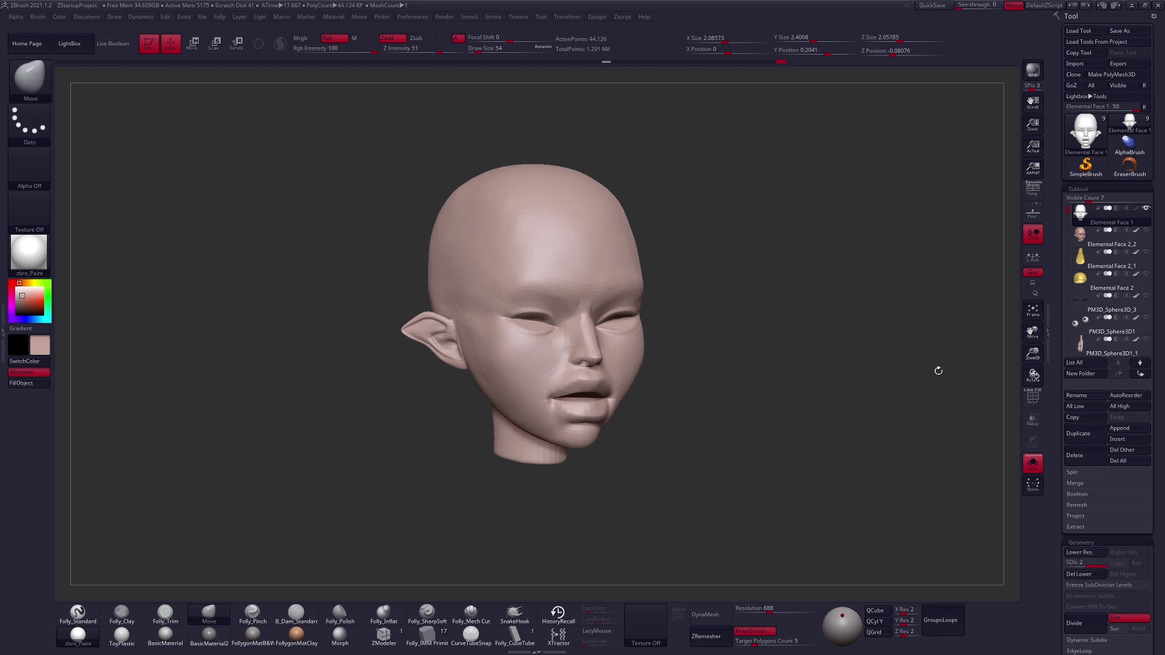
{"action": "key", "text": "ctrl+d"}
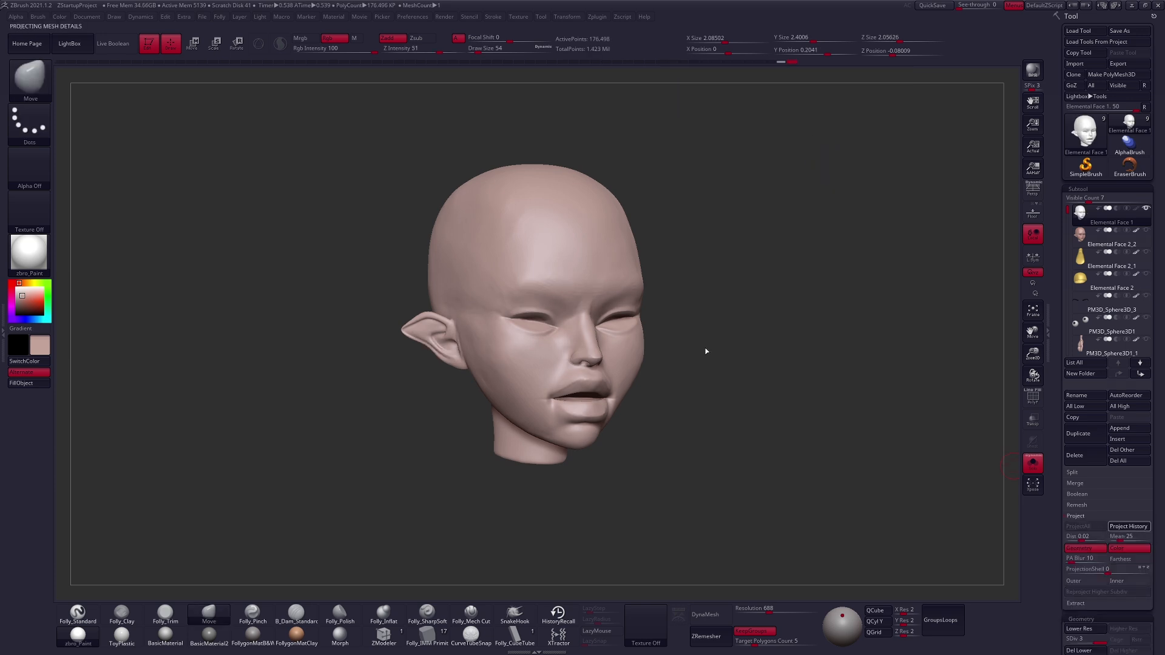
Step back to the dense original sculpt in the history and reproject its detail onto the head at subdivision level 4
{"action": "key", "text": "shift+f"}
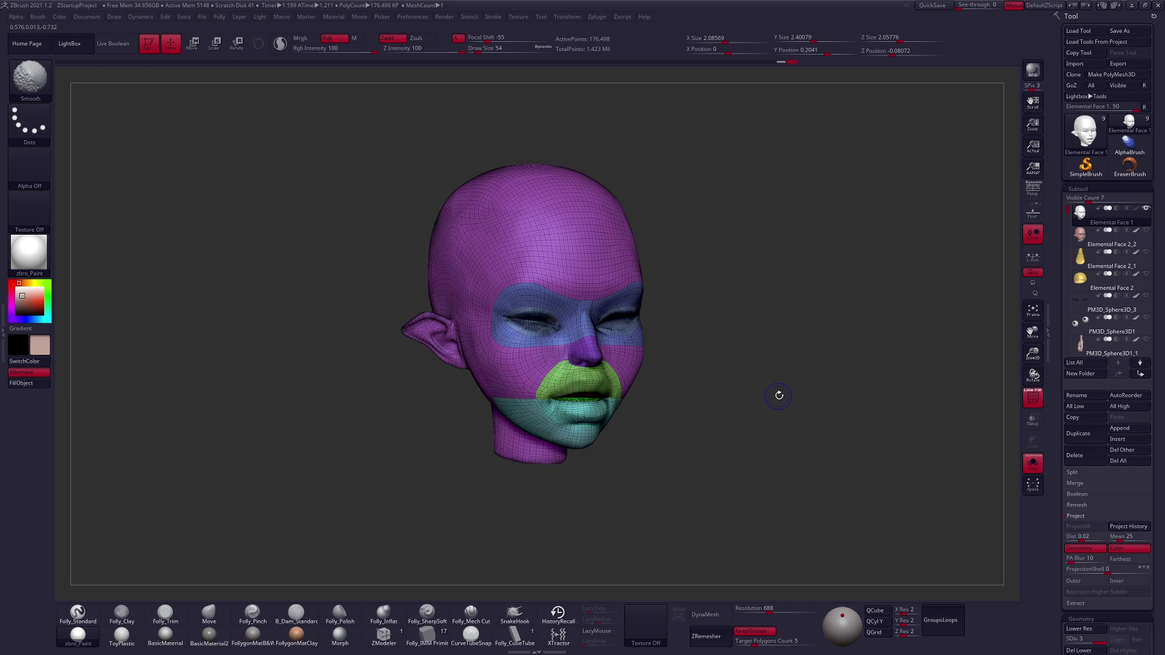
{"action": "key", "text": "shift+f"}
{"action": "key", "text": "shift+d"}
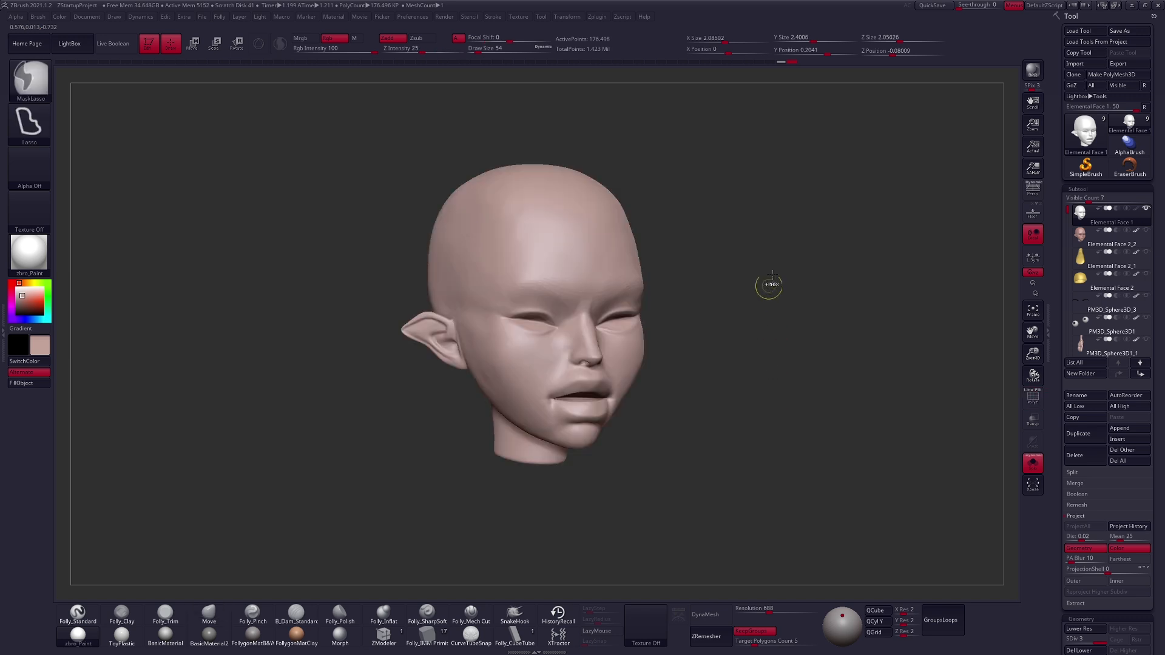
{"action": "key", "text": "shift+d"}
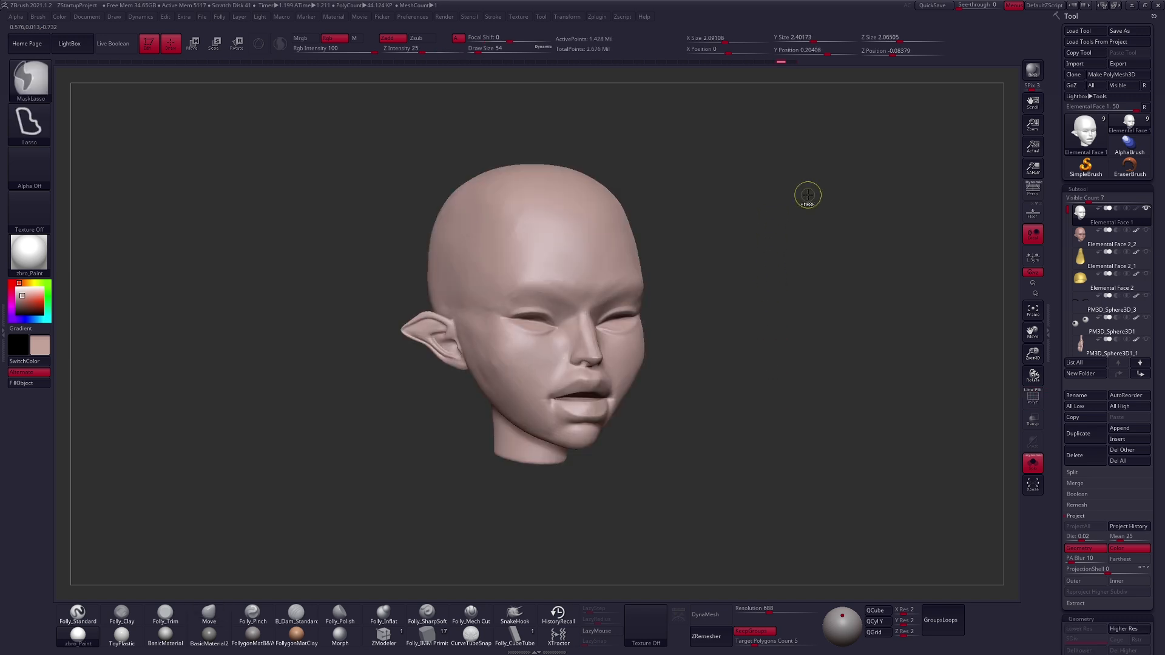
{"action": "key", "text": "shift+f"}
{"action": "key", "text": "shift+f"}
Show the Elemental Face 2_2 subtool and project only its polypaint colour onto Elemental Face 1, always accepting PolyPaint projection
{"action": "left_click", "coordinate": [1082, 240]}
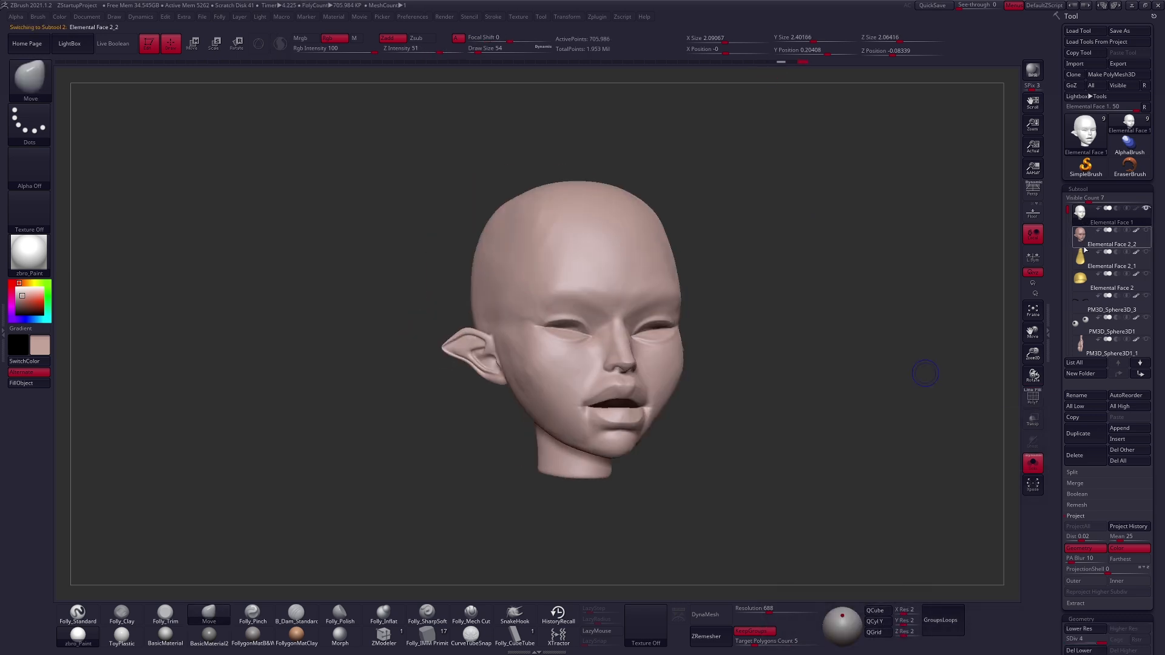
{"action": "left_click", "coordinate": [1091, 221]}
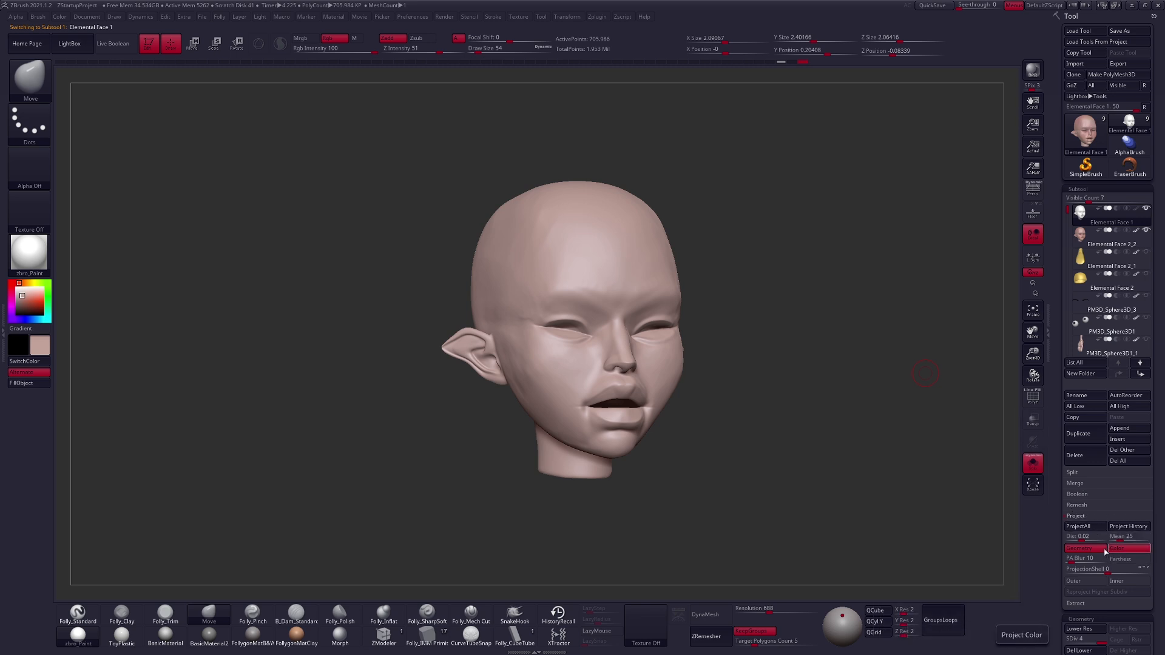
{"action": "left_click", "coordinate": [1078, 526]}
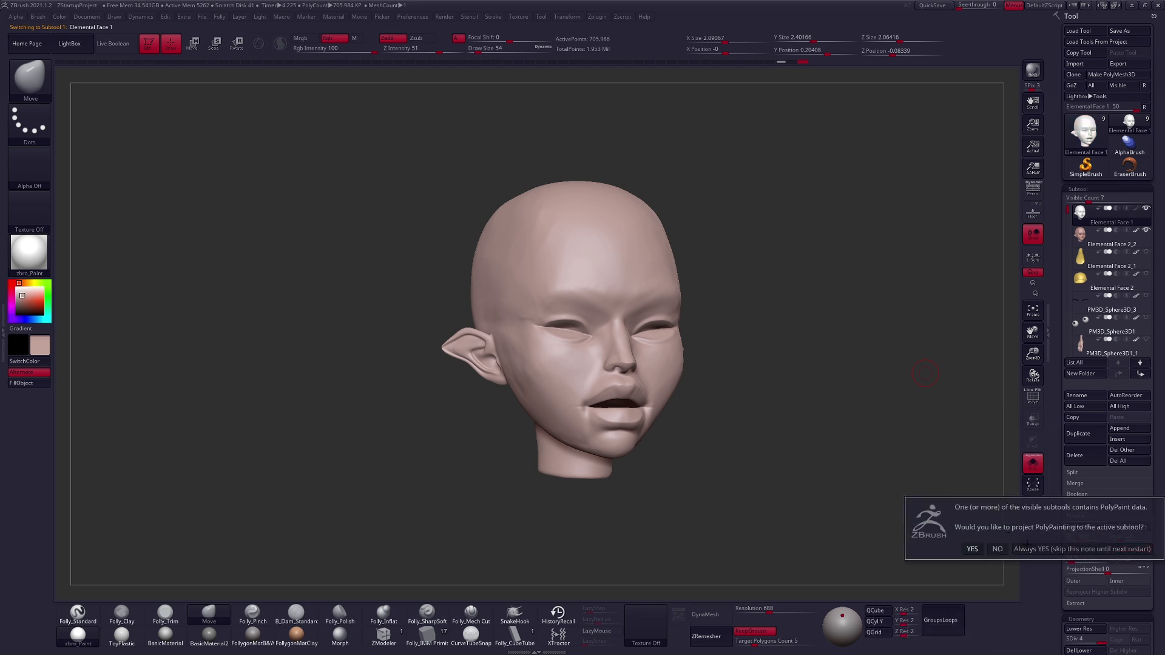
{"action": "left_click", "coordinate": [1036, 550]}
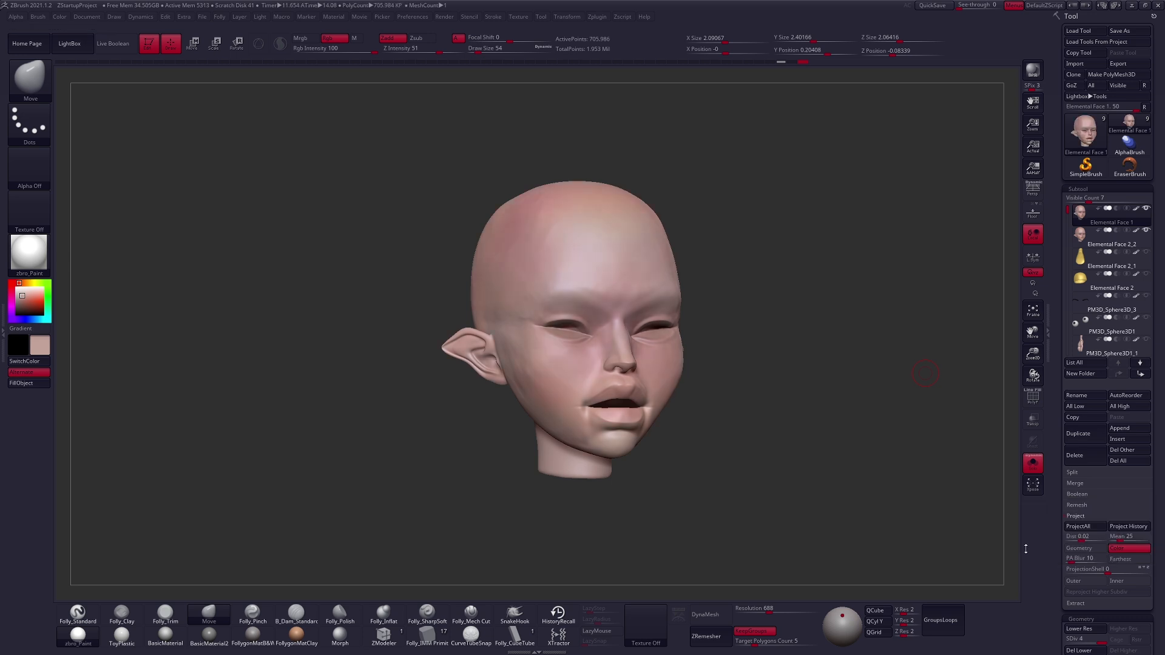
Delete the Elemental Face 2_2 subtool and confirm the deletion
{"action": "left_click", "coordinate": [1076, 516]}
{"action": "left_click", "coordinate": [1075, 455]}
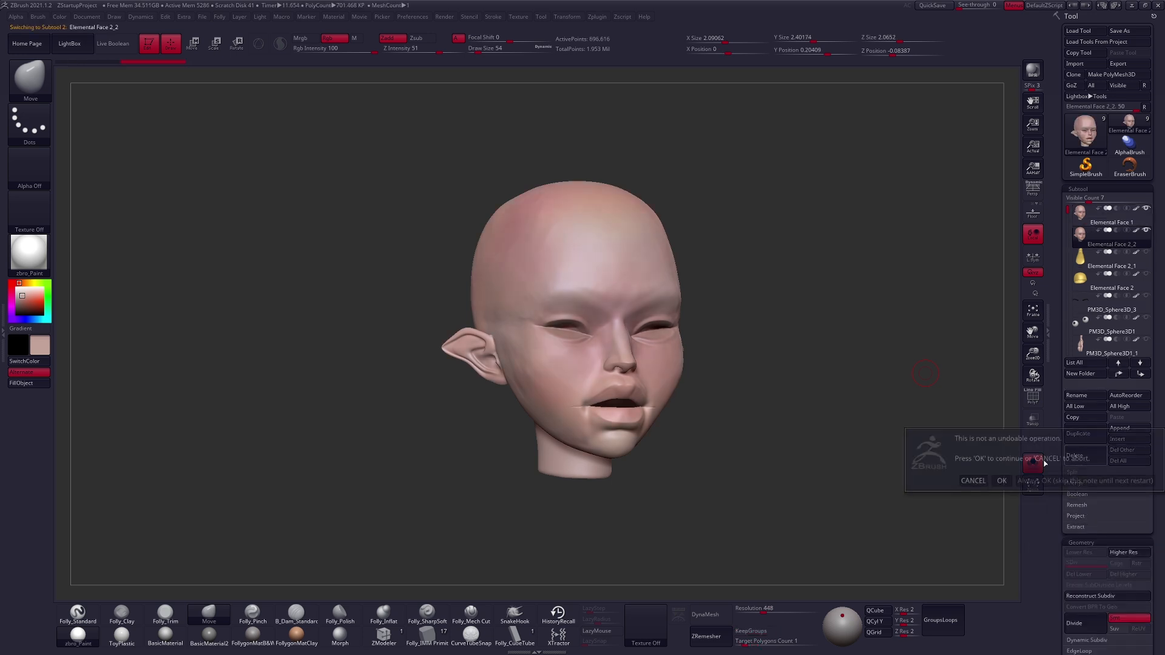
{"action": "left_click", "coordinate": [1036, 466]}
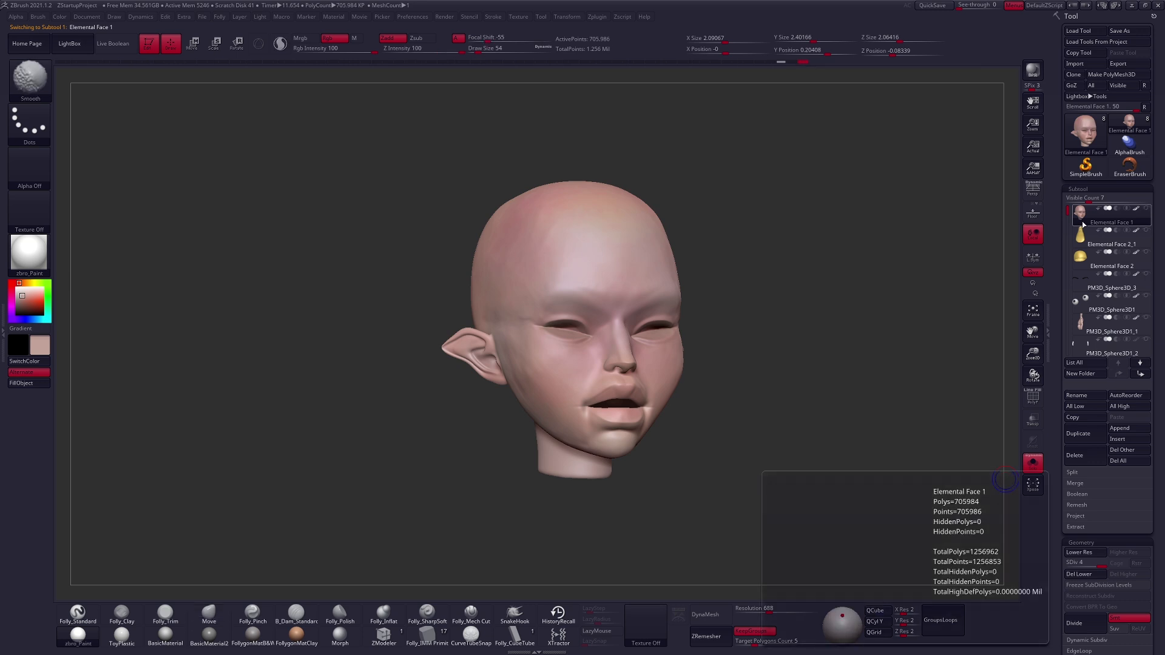
Show all the character's subtools again and set the Move brush's draw size to 150
{"action": "key", "text": "alt+s"}
{"action": "key", "text": "space"}
{"action": "left_click", "coordinate": [772, 384]}
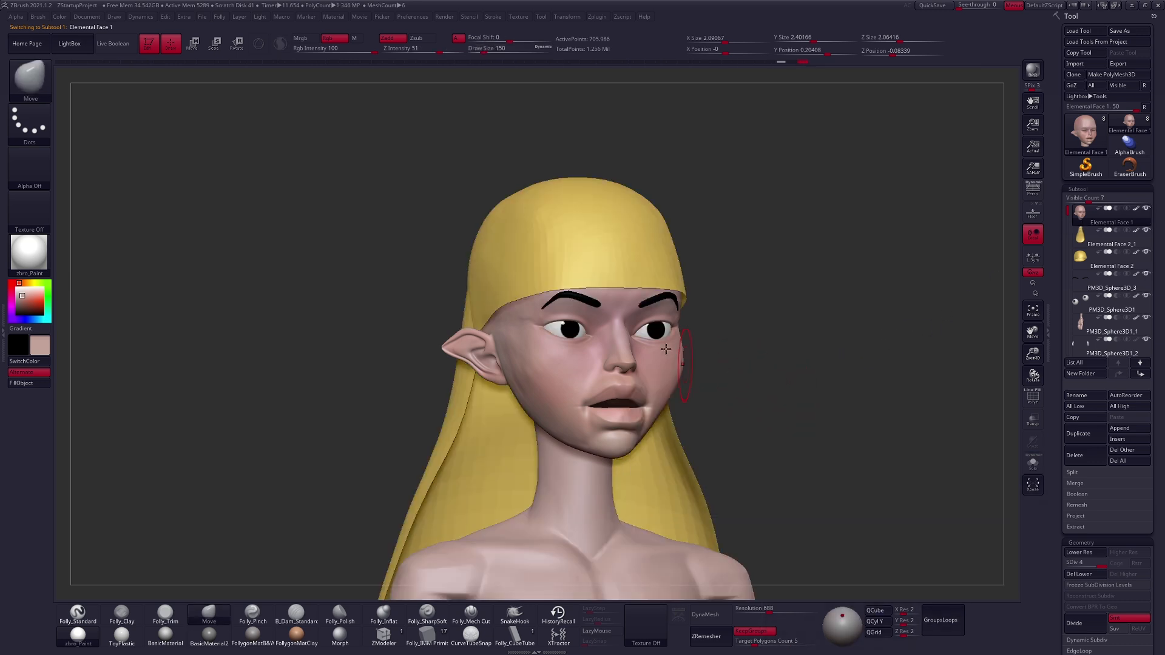
Isolate the head subtool and set it to subdivision level 3
{"action": "left_click_drag", "start_coordinate": [640, 358], "coordinate": [639, 423]}
{"action": "key", "text": "shift+d"}
{"action": "key", "text": "shift+d"}
{"action": "key", "text": "shift+space"}
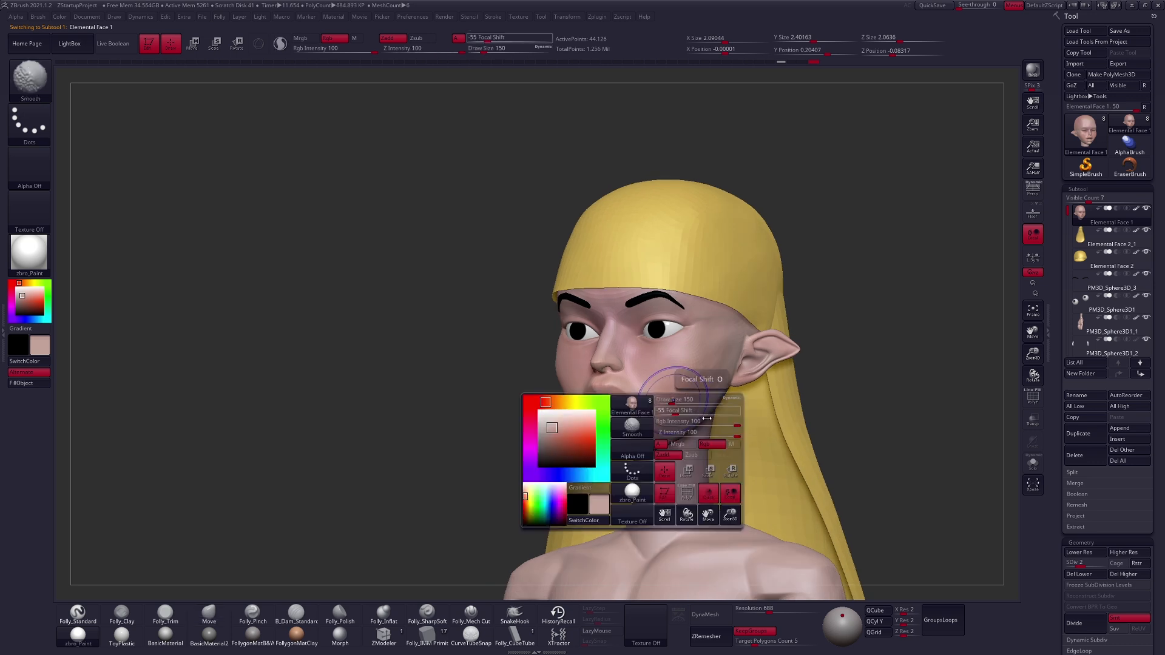
{"action": "key", "text": "d"}
{"action": "key", "text": "d"}
{"action": "key", "text": "alt+s"}
{"action": "mouse_move", "coordinate": [684, 389]}
{"action": "right_mouse_down", "text": "ctrl"}
{"action": "mouse_move", "coordinate": [702, 389]}
{"action": "mouse_move", "coordinate": [672, 395]}
{"action": "mouse_move", "coordinate": [654, 416]}
{"action": "right_mouse_up", "text": "ctrl"}
{"action": "right_click", "coordinate": [702, 390]}
{"action": "key", "text": "shift+d"}
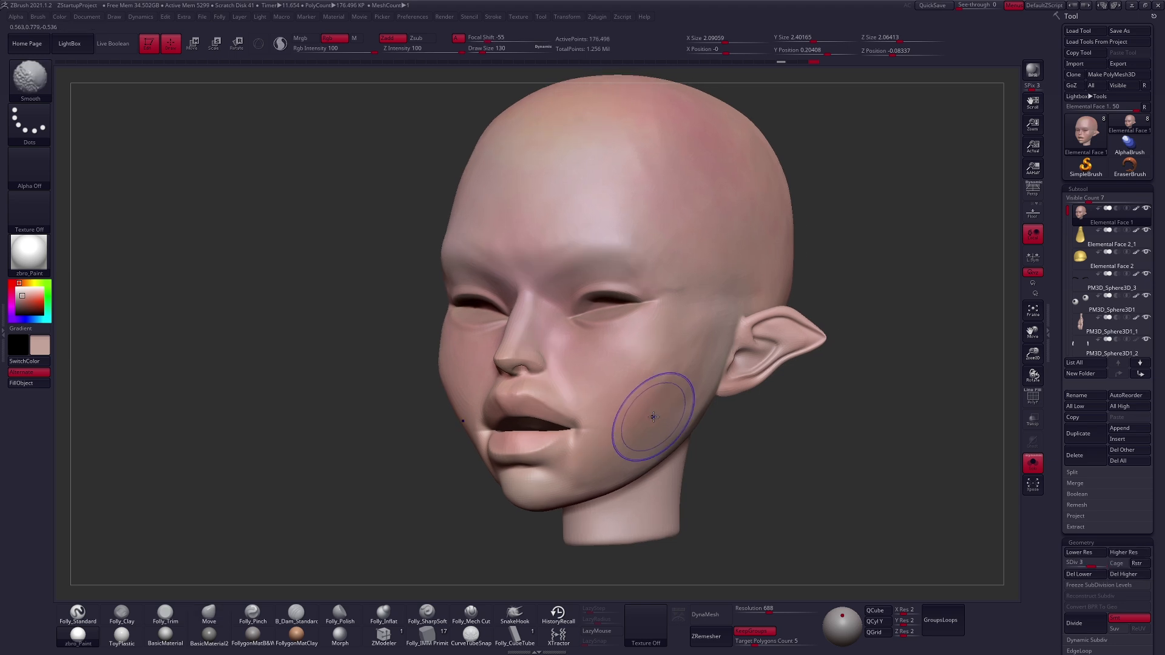
Turn off Rgb for the Smooth brush and smooth both cheeks and the temple at draw size 130
{"action": "right_click", "coordinate": [697, 381]}
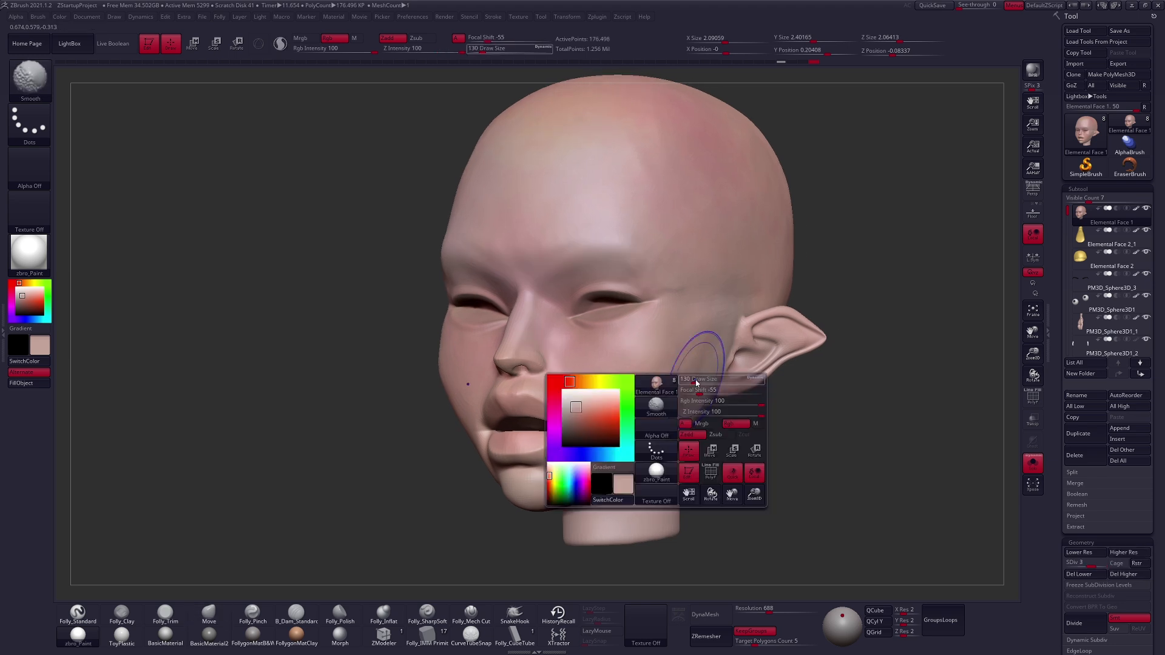
{"action": "left_click", "coordinate": [736, 424]}
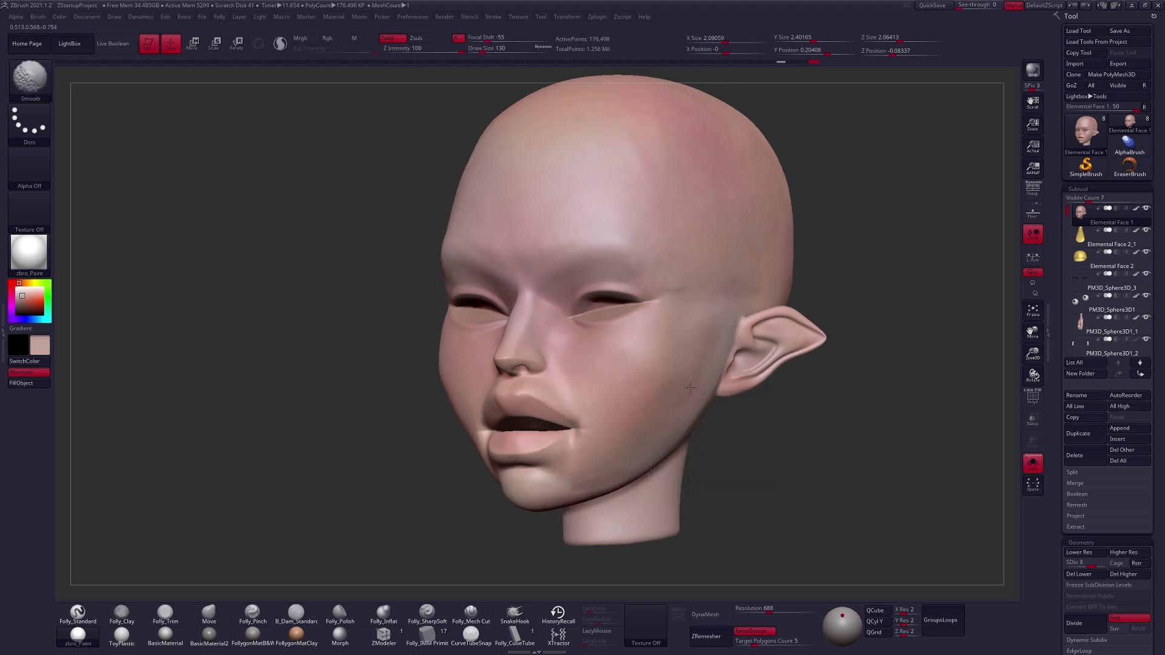
{"action": "left_click_drag", "start_coordinate": [679, 414], "coordinate": [646, 426], "text": "shift"}
{"action": "right_click_drag", "start_coordinate": [461, 398], "coordinate": [577, 387]}
{"action": "left_click_drag", "start_coordinate": [577, 387], "coordinate": [542, 431], "text": "shift"}
{"action": "right_click_drag", "start_coordinate": [563, 432], "coordinate": [568, 488], "text": "alt"}
{"action": "left_click_drag", "start_coordinate": [552, 306], "coordinate": [526, 313], "text": "shift"}
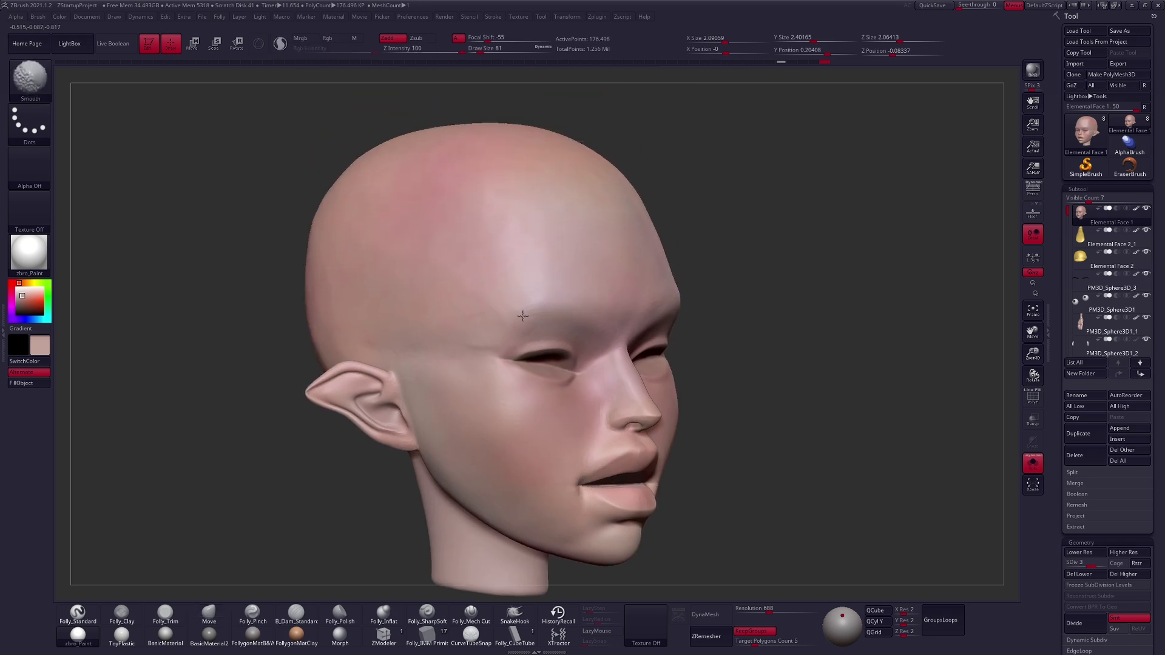
Smooth the forehead and brow of the isolated head from several angles at subdivision level 3
{"action": "right_click_drag", "start_coordinate": [447, 358], "coordinate": [533, 286], "text": "ctrl"}
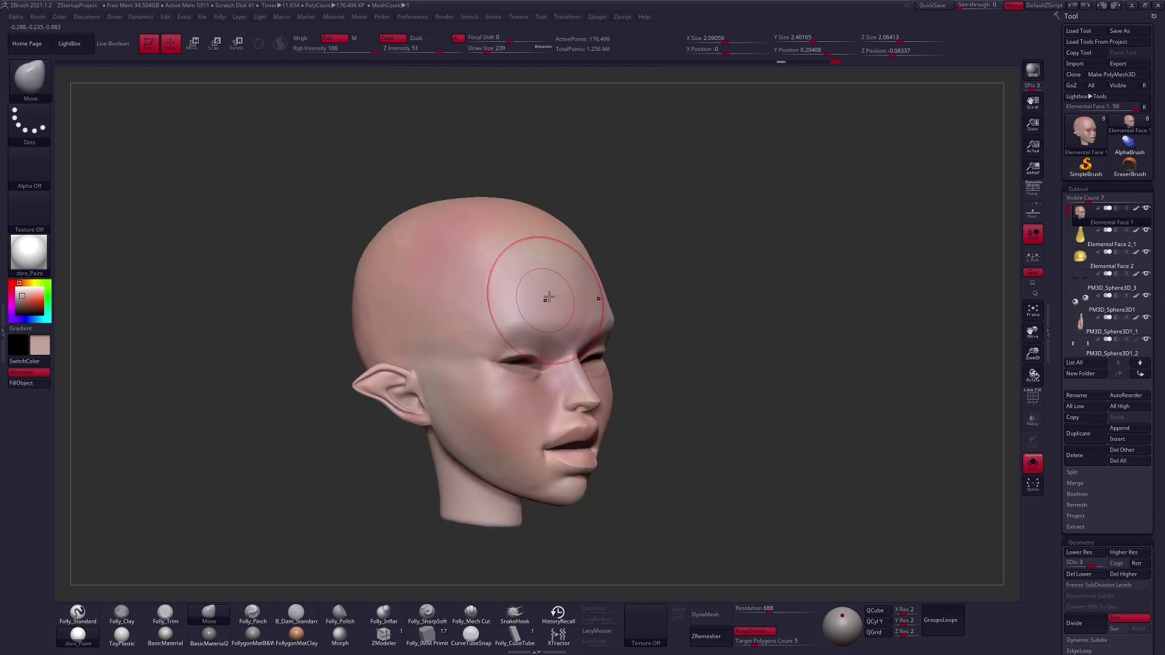
{"action": "left_click_drag", "start_coordinate": [526, 278], "coordinate": [462, 261], "text": "shift"}
{"action": "right_click_drag", "start_coordinate": [555, 268], "coordinate": [508, 273]}
{"action": "left_click_drag", "start_coordinate": [507, 272], "coordinate": [564, 303], "text": "shift"}
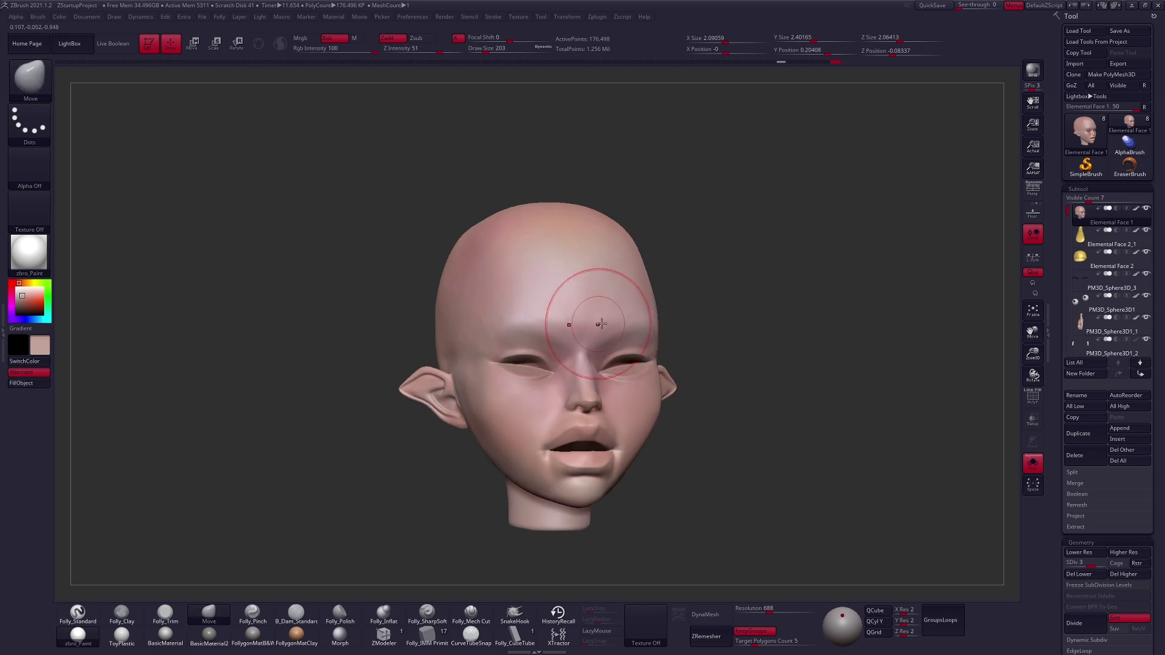
Select the Folly_Mech Cut brush at draw size 130 and work on the head in profile at subdivision level 1
{"action": "left_click", "coordinate": [471, 614]}
{"action": "right_click_drag", "start_coordinate": [595, 376], "coordinate": [516, 358]}
{"action": "mouse_move", "coordinate": [594, 315]}
{"action": "right_mouse_down", "text": "ctrl"}
{"action": "mouse_move", "coordinate": [594, 348]}
{"action": "mouse_move", "coordinate": [581, 345]}
{"action": "right_mouse_up", "text": "ctrl"}
{"action": "left_click_drag", "start_coordinate": [741, 356], "coordinate": [741, 368]}
{"action": "left_click_drag", "start_coordinate": [671, 320], "coordinate": [601, 300], "text": "shift"}
{"action": "key", "text": "bracketleft"}
{"action": "key", "text": "bracketleft"}
{"action": "key", "text": "bracketleft"}
{"action": "key", "text": "bracketleft"}
{"action": "key", "text": "bracketleft"}
{"action": "key", "text": "bracketleft"}
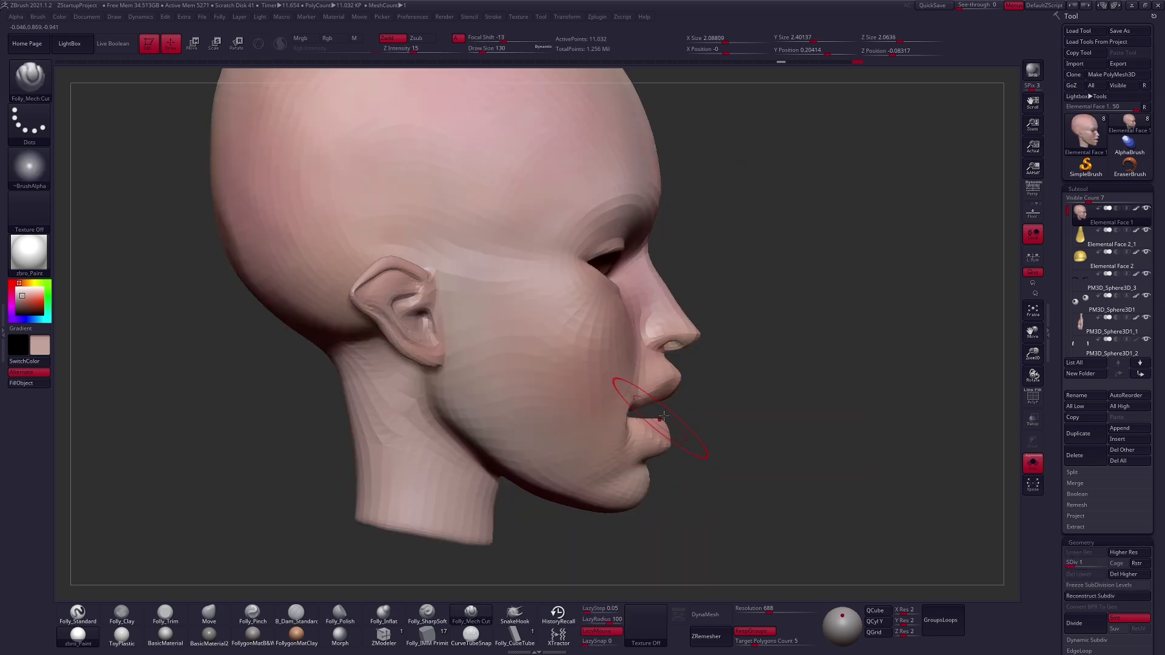
Using an inverted lasso mask around the lower lip and chin, move the jaw to close the mouth
{"action": "key", "text": "ctrl"}
{"action": "mouse_move", "coordinate": [631, 411]}
{"action": "left_mouse_down", "text": "ctrl"}
{"action": "mouse_move", "coordinate": [577, 461]}
{"action": "mouse_move", "coordinate": [662, 534]}
{"action": "left_mouse_up", "text": "ctrl"}
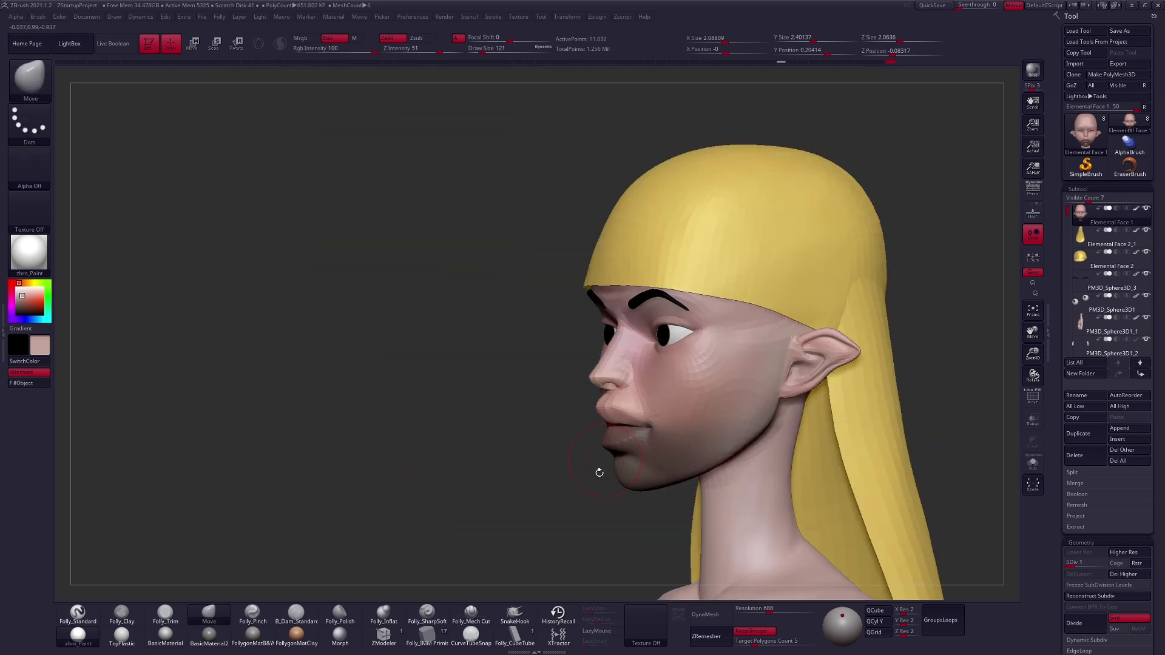
{"action": "left_click", "coordinate": [599, 472], "text": "ctrl"}
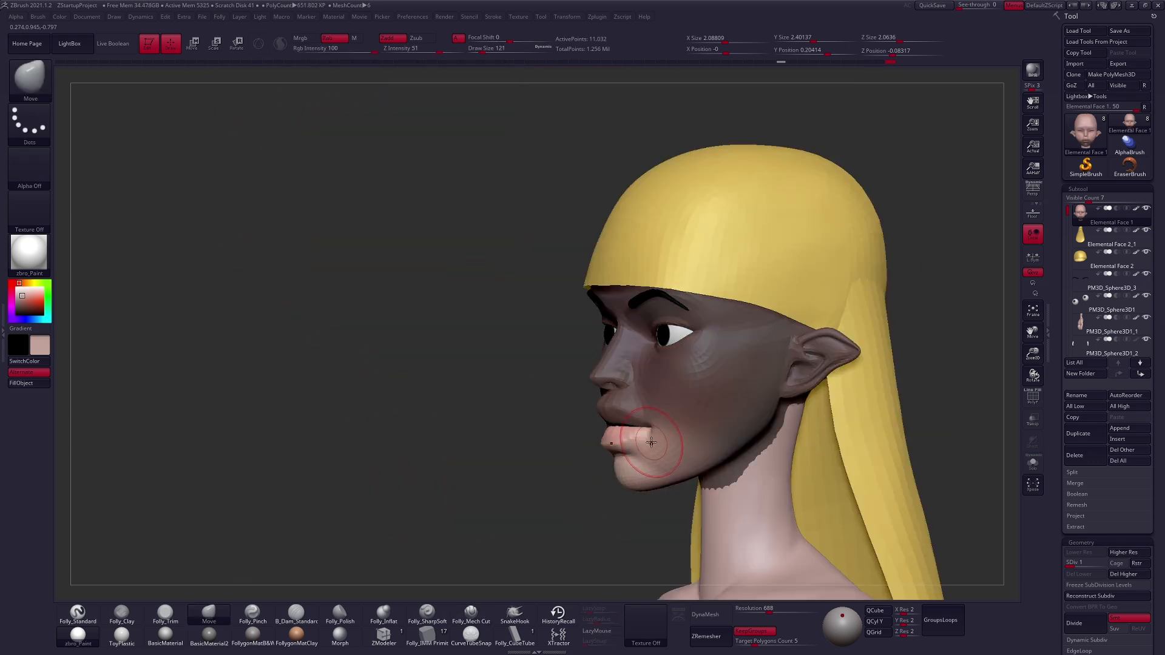
{"action": "mouse_move", "coordinate": [665, 448]}
{"action": "left_mouse_down"}
{"action": "mouse_move", "coordinate": [785, 408]}
{"action": "mouse_move", "coordinate": [606, 461]}
{"action": "left_mouse_up"}
{"action": "left_click", "coordinate": [785, 408], "text": "ctrl"}
Lower the isolated head to subdivision level 1 and set the brush's draw size to 321
{"action": "key", "text": "space"}
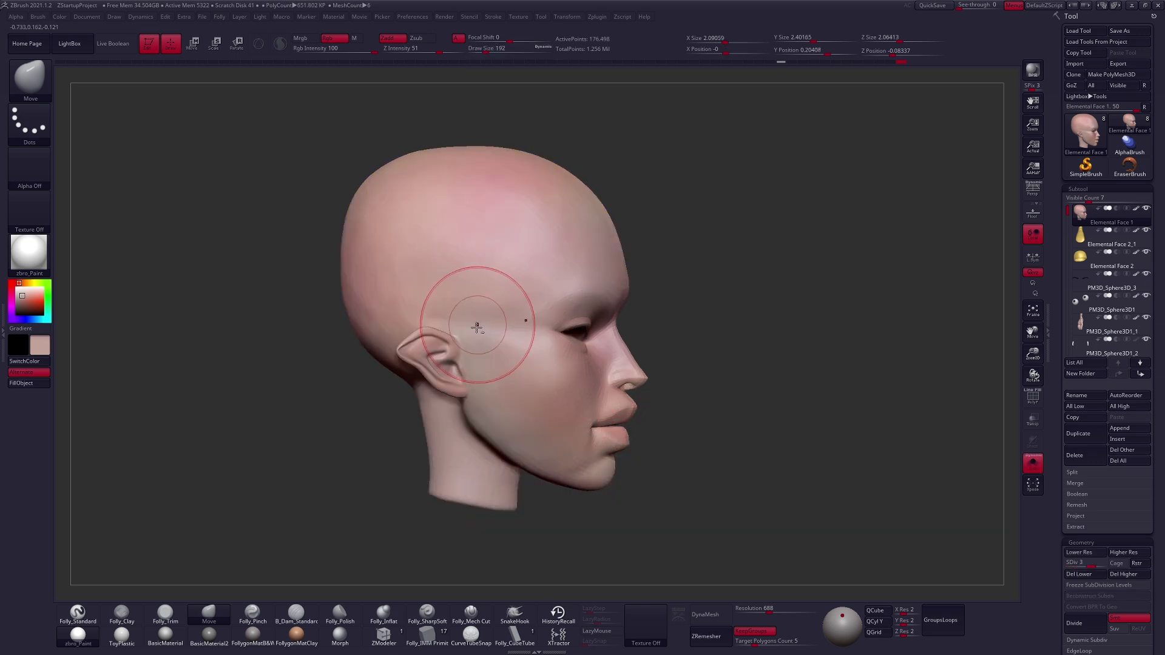
{"action": "mouse_move", "coordinate": [364, 379]}
{"action": "left_mouse_down"}
{"action": "mouse_move", "coordinate": [508, 353]}
{"action": "mouse_move", "coordinate": [497, 321]}
{"action": "left_mouse_up"}
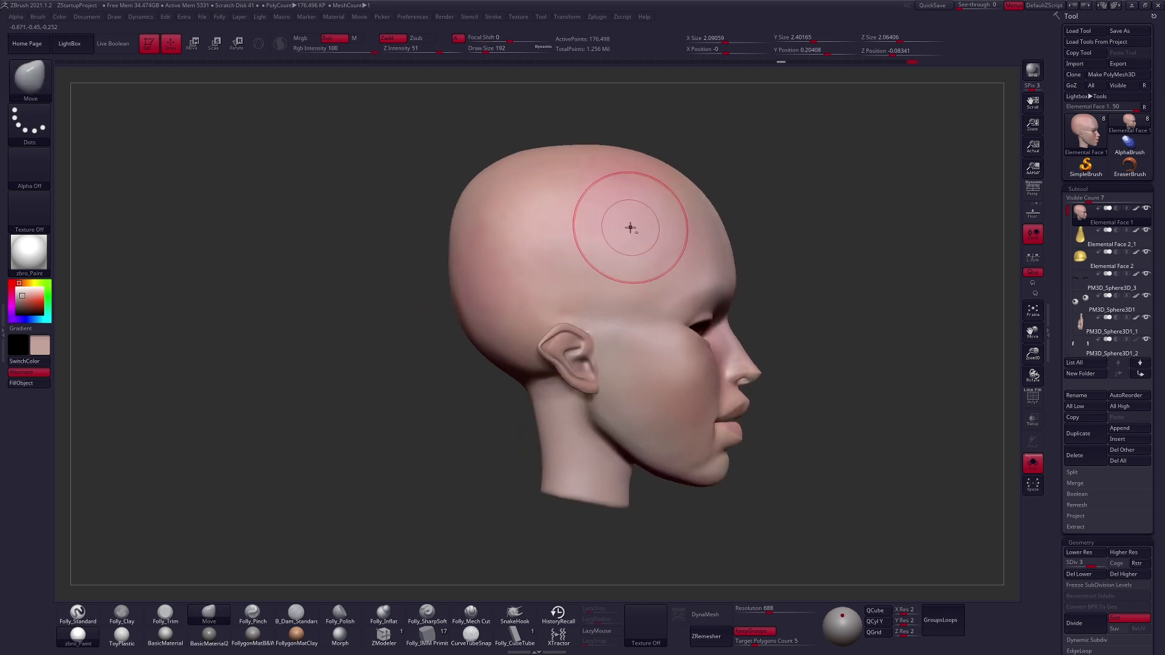
{"action": "key", "text": "space"}
{"action": "left_click_drag", "start_coordinate": [755, 325], "coordinate": [766, 325]}
{"action": "key", "text": "shift+d"}
{"action": "key", "text": "shift+d"}
{"action": "key", "text": "space"}
{"action": "left_click_drag", "start_coordinate": [749, 372], "coordinate": [742, 372]}
{"action": "left_click_drag", "start_coordinate": [786, 419], "coordinate": [721, 403], "text": "alt"}
Lasso-mask the side of the head around the ear, soften the mask's edge and invert it
{"action": "mouse_move", "coordinate": [605, 476]}
{"action": "left_mouse_down", "text": "ctrl"}
{"action": "mouse_move", "coordinate": [552, 456]}
{"action": "mouse_move", "coordinate": [442, 257]}
{"action": "mouse_move", "coordinate": [565, 124]}
{"action": "mouse_move", "coordinate": [580, 282]}
{"action": "left_mouse_up", "text": "ctrl"}
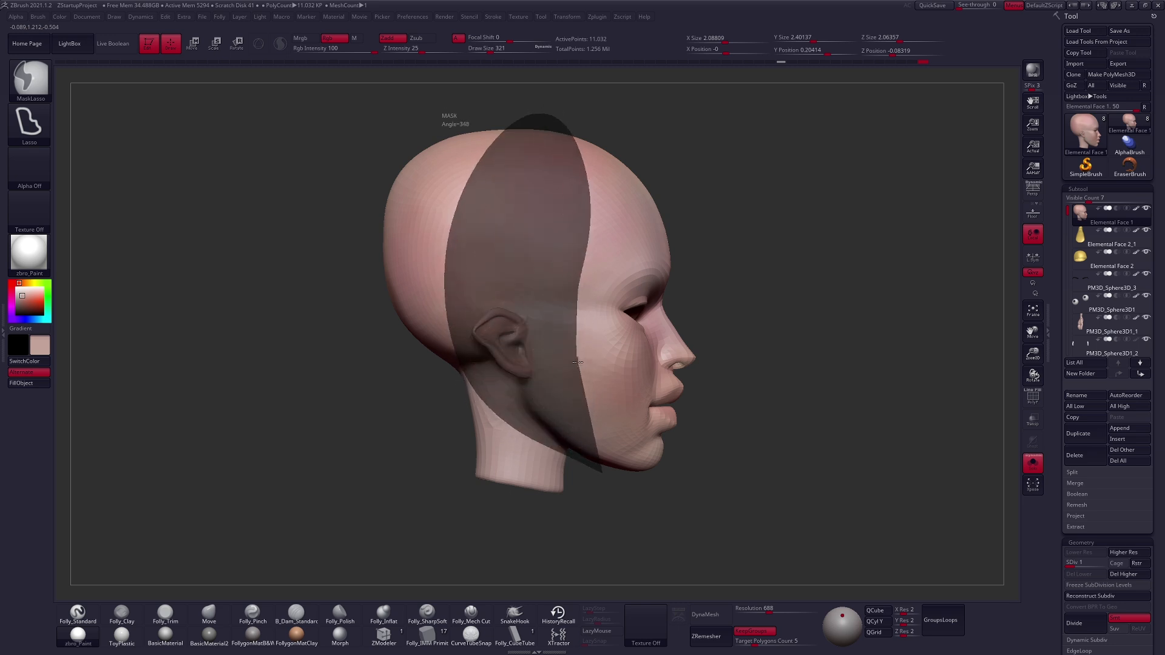
{"action": "left_click_drag", "start_coordinate": [577, 356], "coordinate": [598, 418], "text": "ctrl"}
{"action": "left_click", "coordinate": [624, 417], "text": "ctrl"}
{"action": "left_click", "coordinate": [620, 413], "text": "ctrl"}
{"action": "left_click", "coordinate": [718, 398], "text": "ctrl"}
Shift the unmasked ear slightly forward with the Move transpose line and compare it with the hair shown
{"action": "key", "text": "w"}
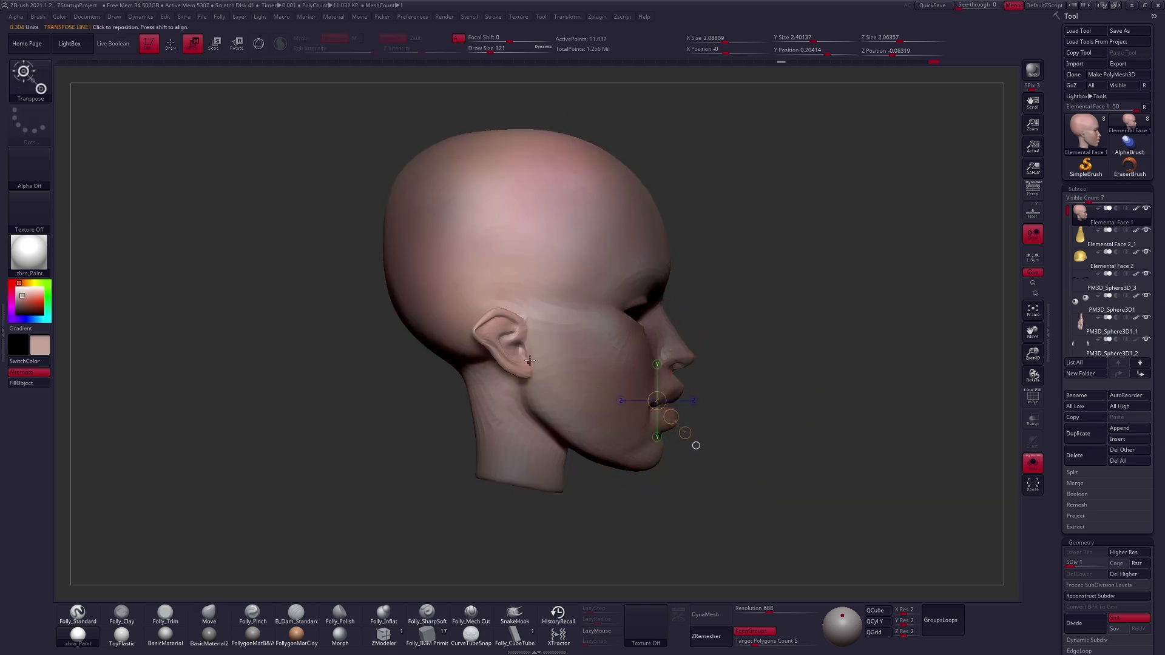
{"action": "left_click_drag", "start_coordinate": [605, 357], "coordinate": [613, 359]}
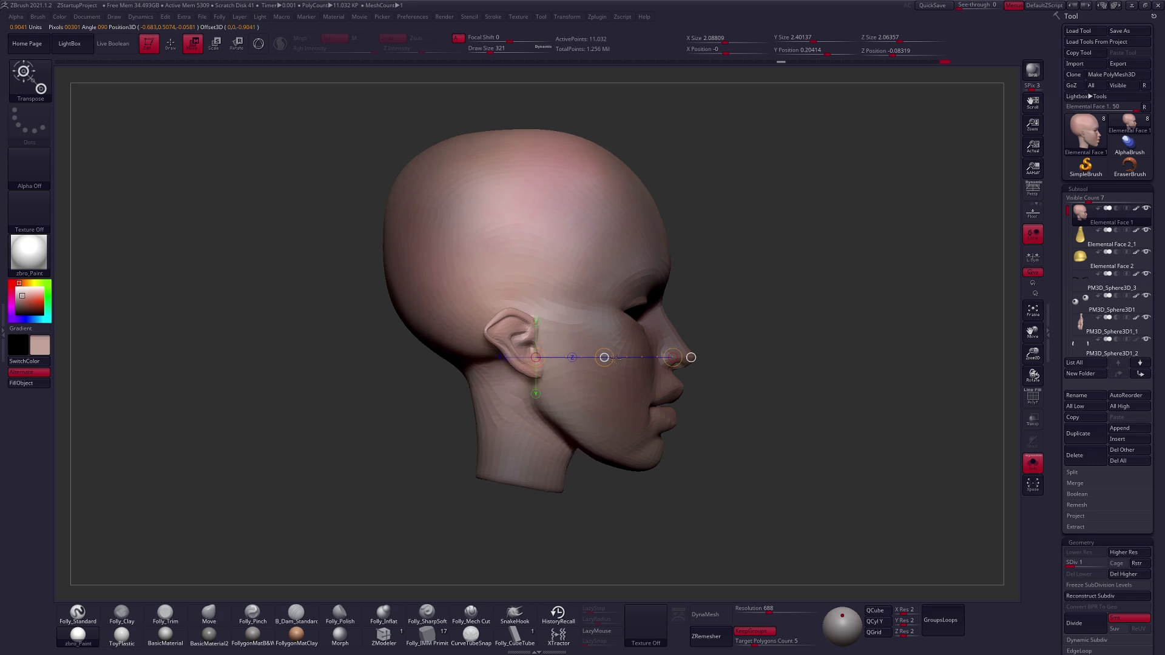
{"action": "right_click_drag", "start_coordinate": [648, 410], "coordinate": [678, 417], "text": "ctrl"}
{"action": "key", "text": "alt+s"}
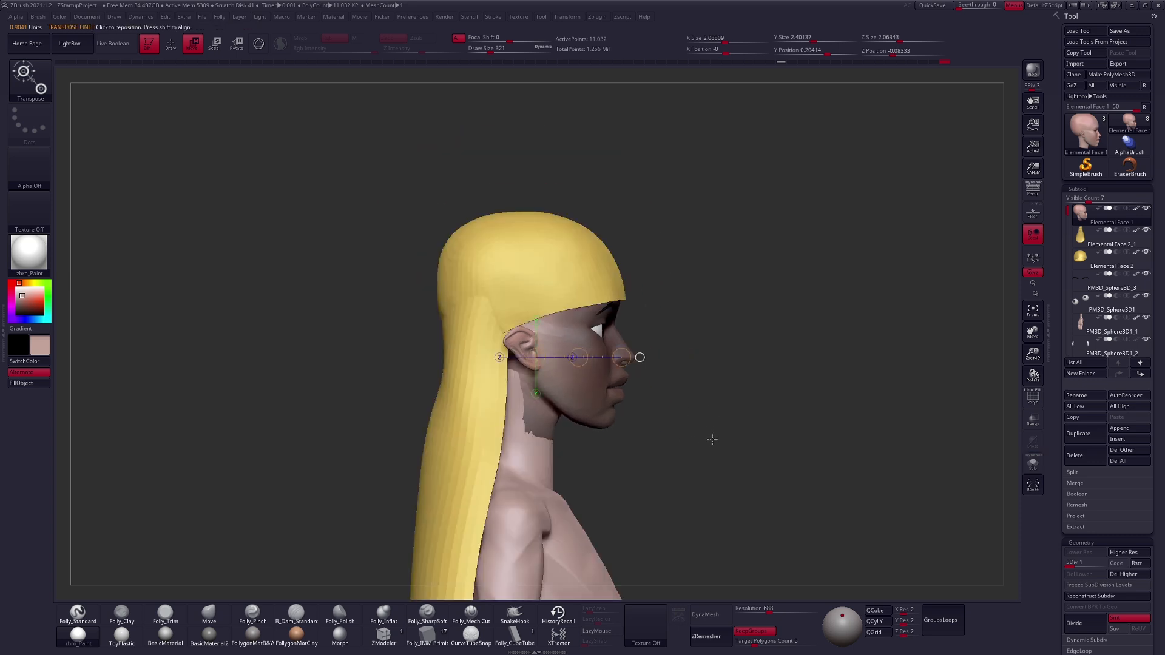
{"action": "key", "text": "alt+s"}
{"action": "left_click_drag", "start_coordinate": [718, 443], "coordinate": [680, 445], "text": "shift"}
{"action": "left_click_drag", "start_coordinate": [687, 405], "coordinate": [721, 401]}
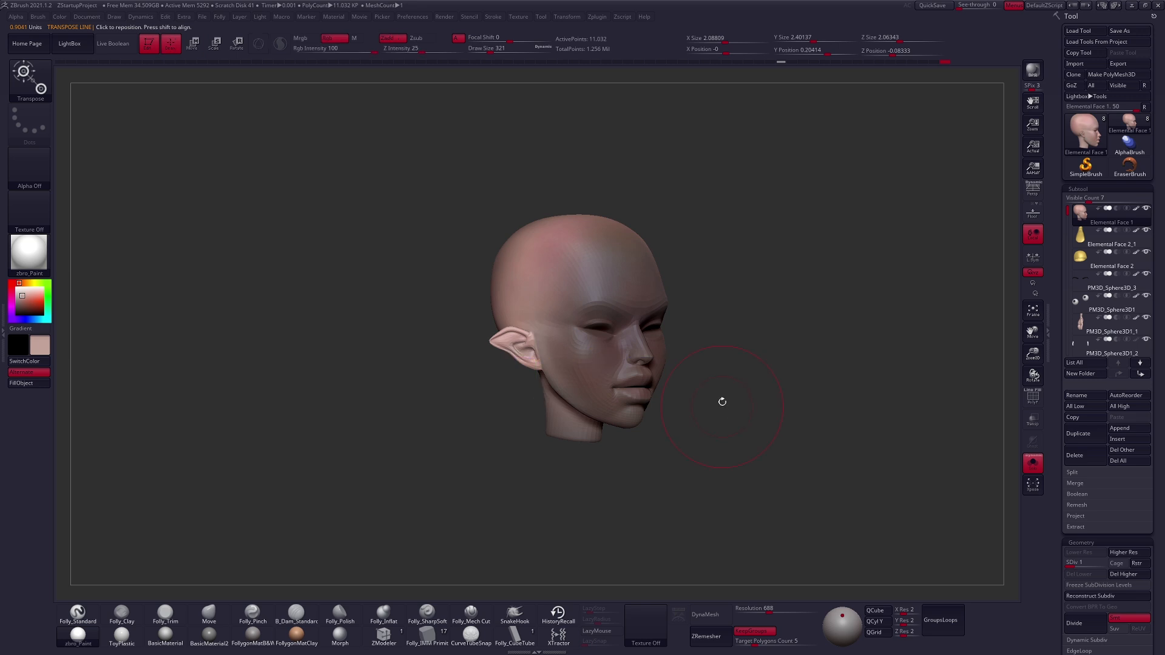
Turn on perspective with all subtools shown and clear the head's mask
{"action": "key", "text": "q"}
{"action": "left_click", "coordinate": [1033, 191]}
{"action": "key", "text": "alt+s"}
{"action": "key", "text": "space"}
{"action": "left_click_drag", "start_coordinate": [747, 356], "coordinate": [744, 356]}
{"action": "left_click_drag", "start_coordinate": [744, 356], "coordinate": [754, 351], "text": "ctrl"}
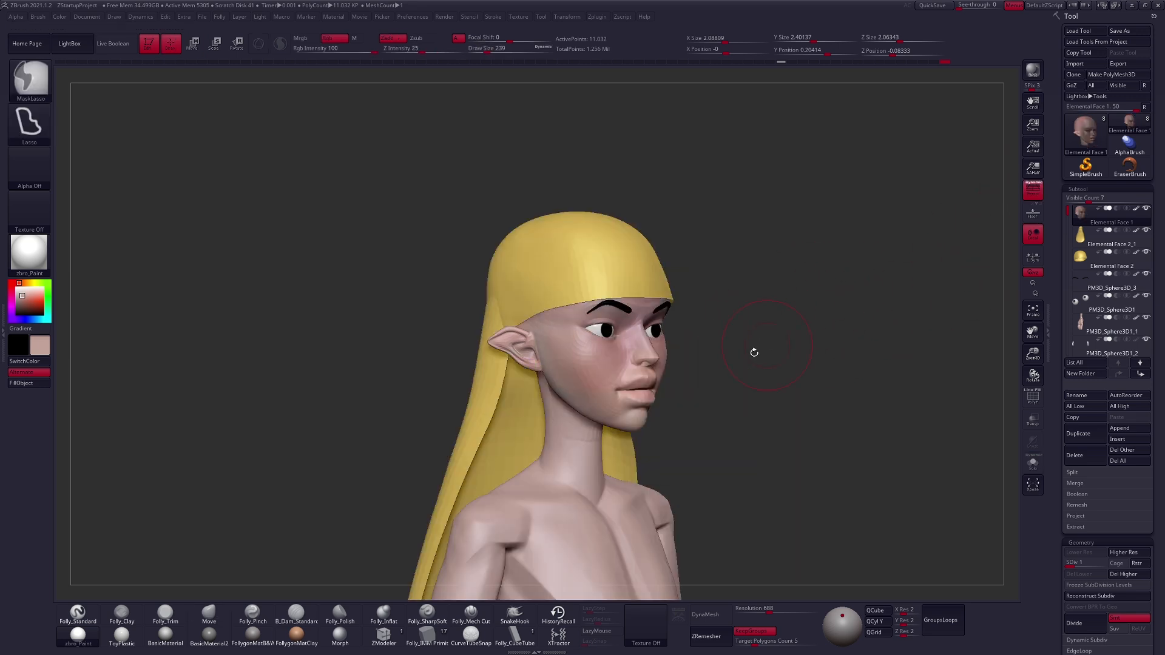
Adjust the jawline and the area below the chin in profile with the Move brush at draw size 215
{"action": "left_click_drag", "start_coordinate": [688, 394], "coordinate": [720, 395]}
{"action": "right_click_drag", "start_coordinate": [721, 395], "coordinate": [687, 434], "text": "ctrl"}
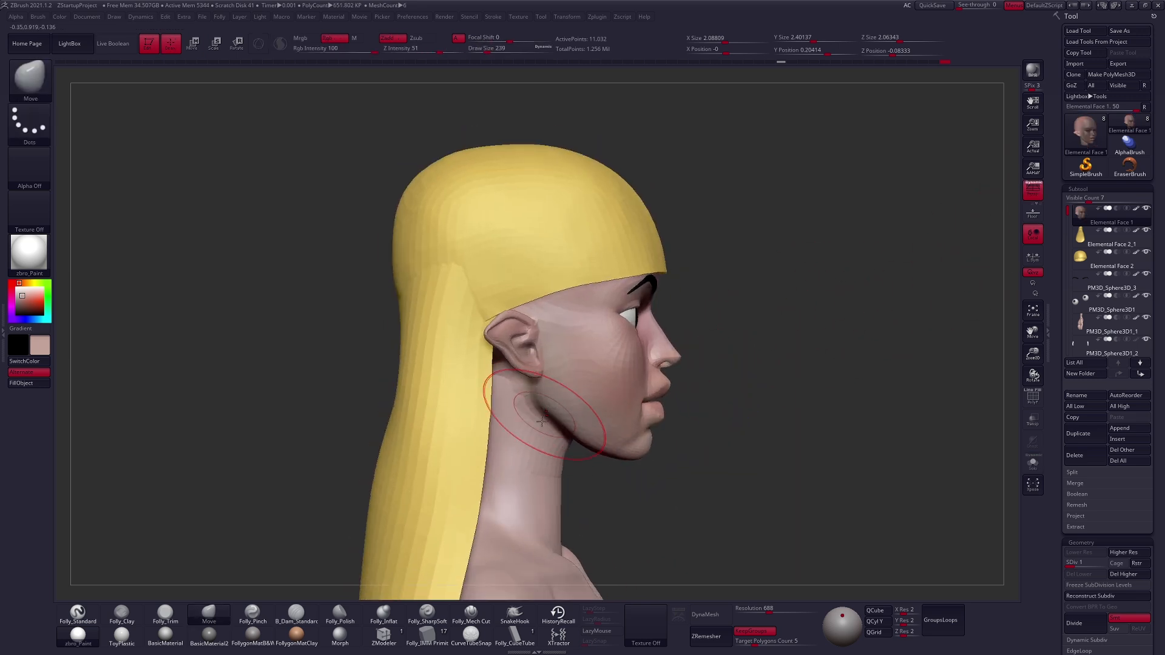
{"action": "key", "text": "space"}
{"action": "left_click_drag", "start_coordinate": [596, 445], "coordinate": [585, 433]}
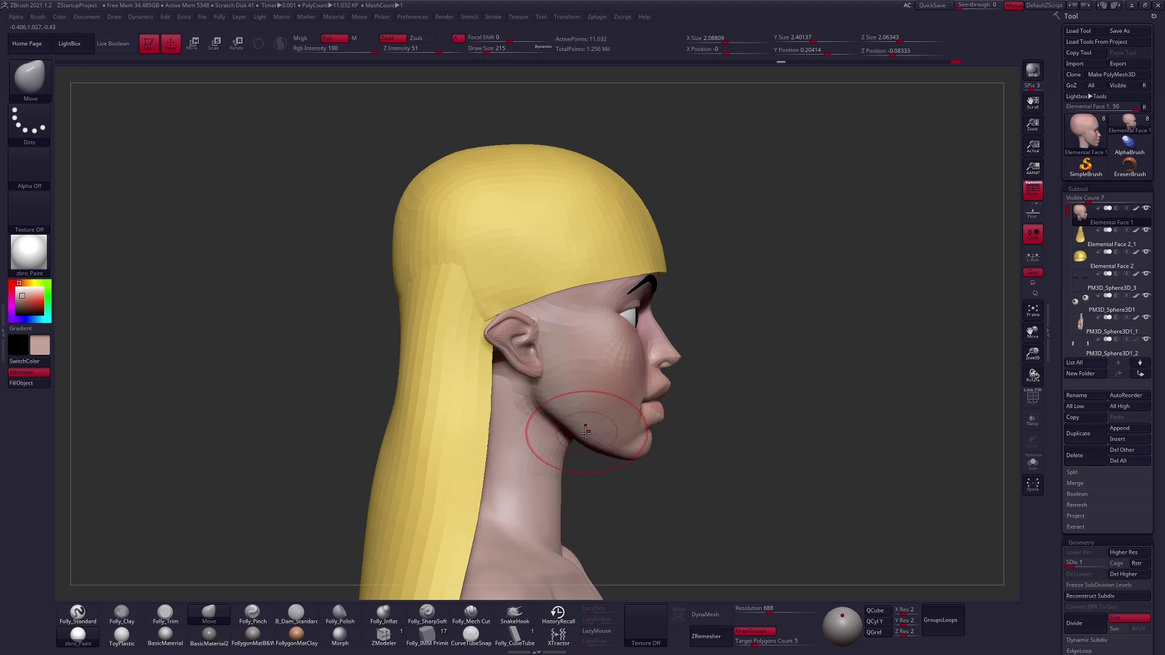
{"action": "mouse_move", "coordinate": [573, 427]}
{"action": "right_mouse_down"}
{"action": "mouse_move", "coordinate": [583, 442]}
{"action": "mouse_move", "coordinate": [572, 437]}
{"action": "right_mouse_up"}
{"action": "right_click_drag", "start_coordinate": [649, 420], "coordinate": [631, 446]}
{"action": "key", "text": "space"}
{"action": "left_click_drag", "start_coordinate": [675, 385], "coordinate": [671, 385]}
{"action": "right_click_drag", "start_coordinate": [673, 389], "coordinate": [654, 406], "text": "shift"}
Switch to the Folly_Trim brush on the isolated head and raise the head to subdivision level 4
{"action": "mouse_move", "coordinate": [1053, 181]}
{"action": "left_mouse_down"}
{"action": "mouse_move", "coordinate": [1059, 328]}
{"action": "mouse_move", "coordinate": [1053, 122]}
{"action": "left_mouse_up"}
{"action": "left_click", "coordinate": [1142, 295]}
{"action": "right_click_drag", "start_coordinate": [712, 376], "coordinate": [619, 378]}
{"action": "key", "text": "space"}
{"action": "key", "text": "3"}
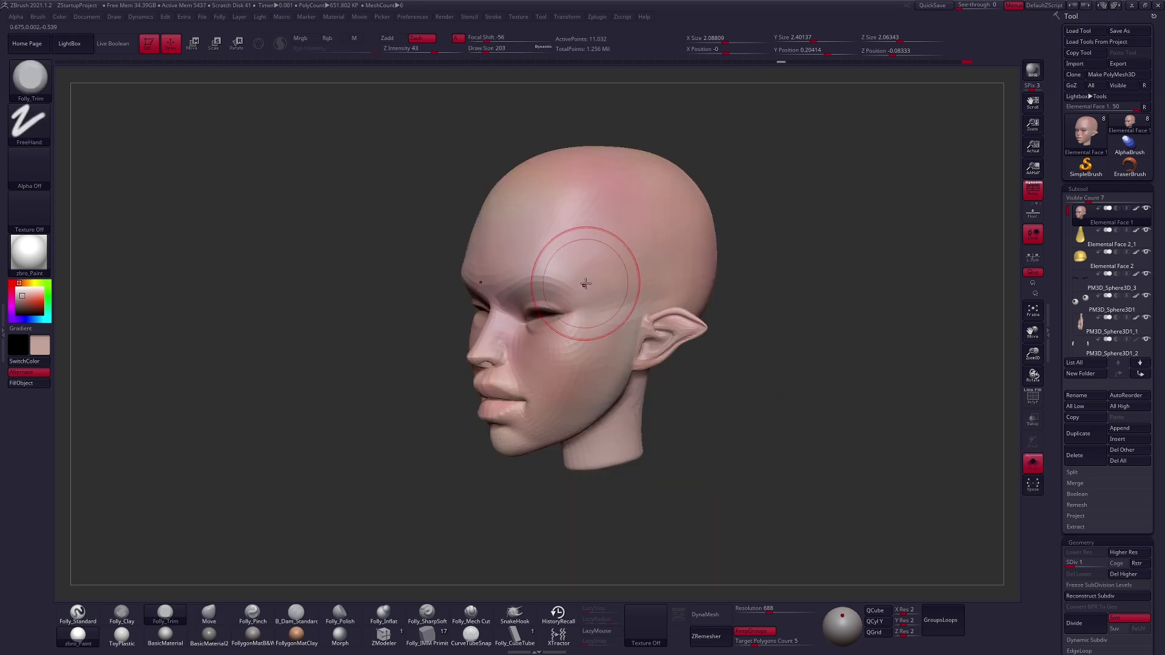
{"action": "key", "text": "d"}
{"action": "mouse_move", "coordinate": [621, 300]}
{"action": "right_mouse_down"}
{"action": "mouse_move", "coordinate": [642, 346]}
{"action": "mouse_move", "coordinate": [669, 359]}
{"action": "mouse_move", "coordinate": [615, 387]}
{"action": "right_mouse_up"}
{"action": "key", "text": "d"}
{"action": "key", "text": "d"}
{"action": "key", "text": "space"}
{"action": "left_click", "coordinate": [656, 329]}
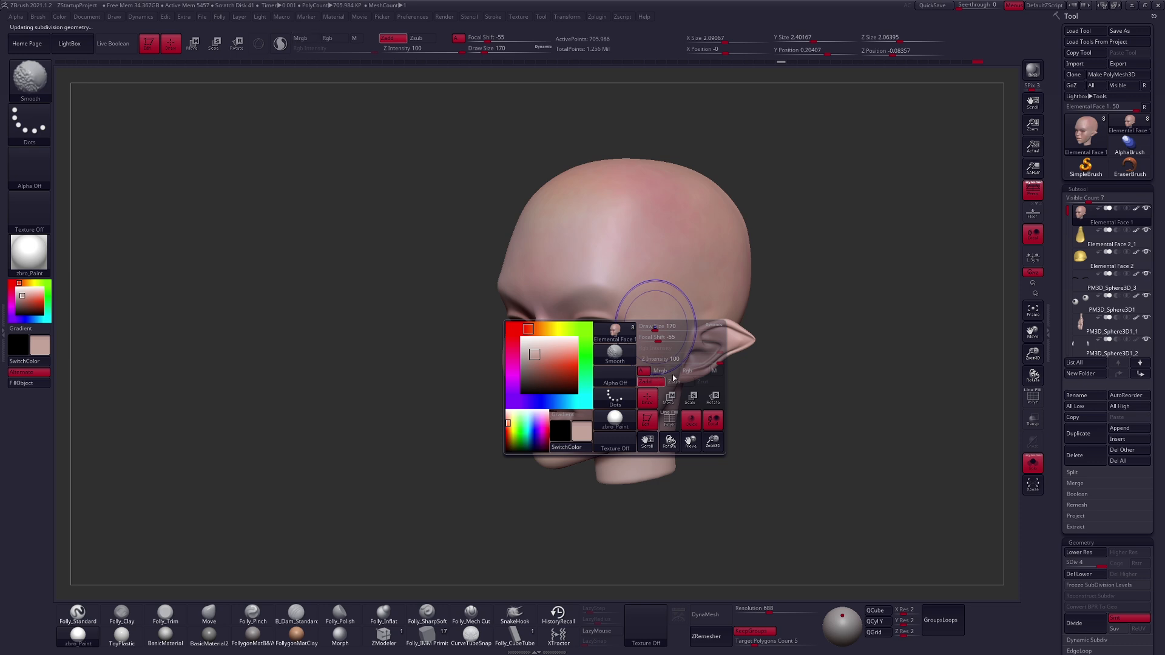
Smooth the neck and jaw area below the ear at subdivision level 3 with a draw size of 181
{"action": "key", "text": "space"}
{"action": "left_click", "coordinate": [613, 298]}
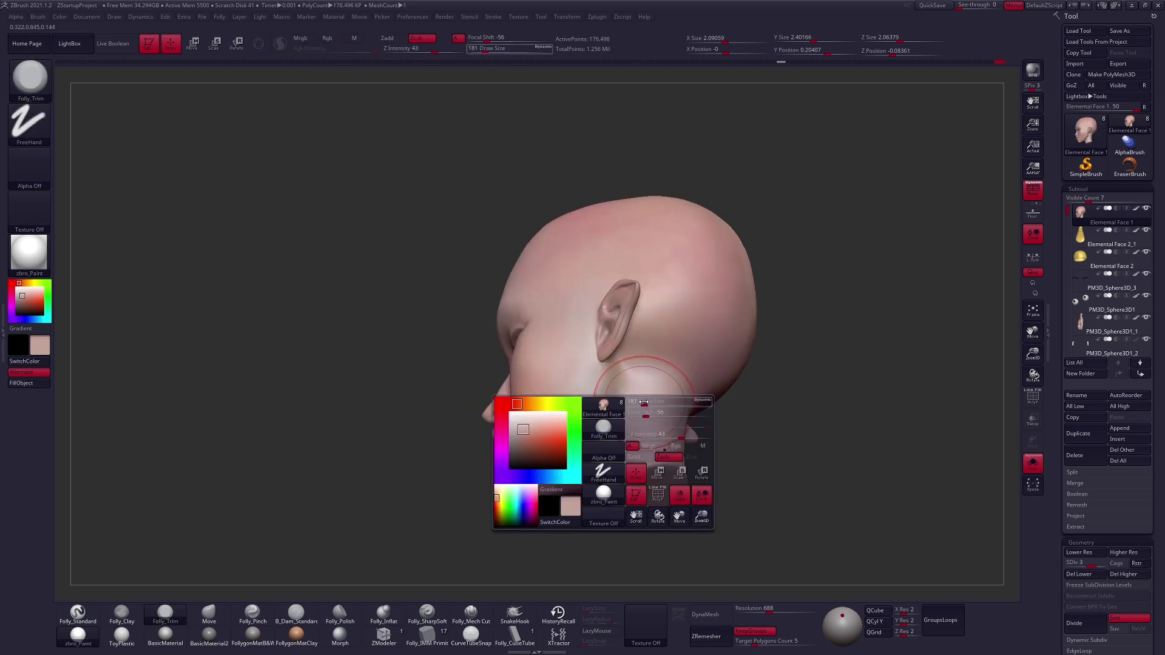
{"action": "left_click_drag", "start_coordinate": [642, 403], "coordinate": [607, 434], "text": "shift"}
{"action": "right_click_drag", "start_coordinate": [604, 437], "coordinate": [589, 478]}
{"action": "right_click_drag", "start_coordinate": [589, 479], "coordinate": [609, 423], "text": "alt"}
Raise the head to subdivision level 4 and smooth the neck behind the ear at draw size 140
{"action": "key", "text": "shift"}
{"action": "key", "text": "d"}
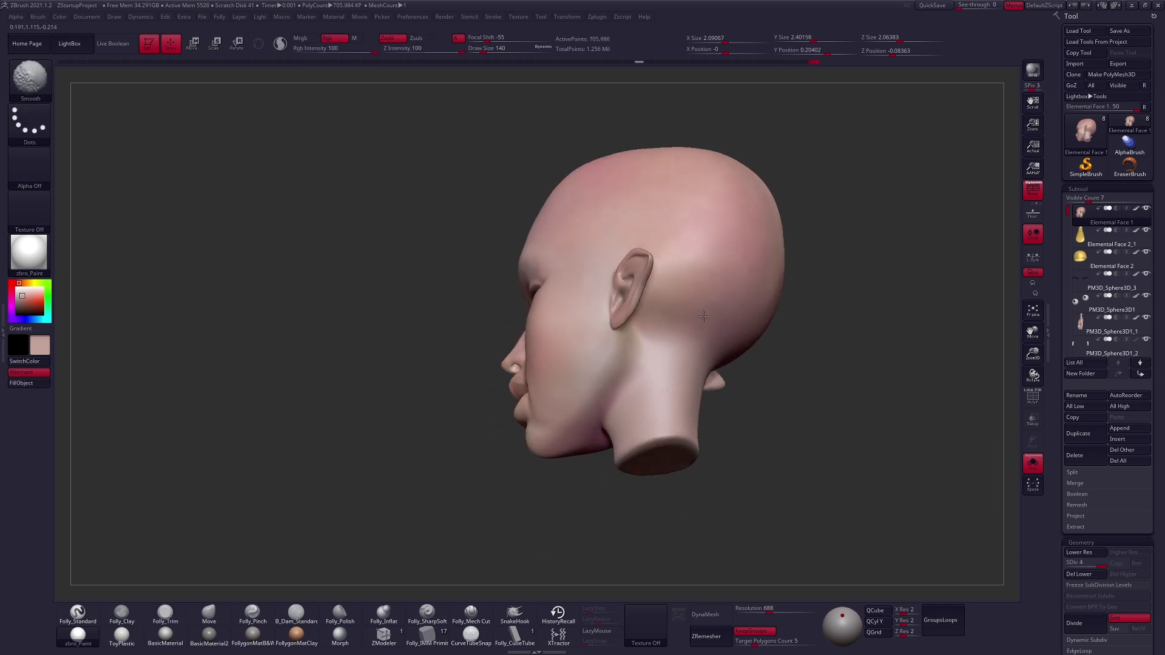
{"action": "left_click_drag", "start_coordinate": [681, 364], "coordinate": [672, 396], "text": "shift"}
{"action": "right_click_drag", "start_coordinate": [674, 401], "coordinate": [681, 411]}
{"action": "left_click_drag", "start_coordinate": [682, 411], "coordinate": [682, 427], "text": "shift"}
{"action": "right_click_drag", "start_coordinate": [698, 438], "coordinate": [702, 450]}
Preview the back of the head in a darker FolygonMat material and restore the zbro_Paint material
{"action": "left_click", "coordinate": [251, 639]}
{"action": "right_click_drag", "start_coordinate": [437, 474], "coordinate": [316, 455]}
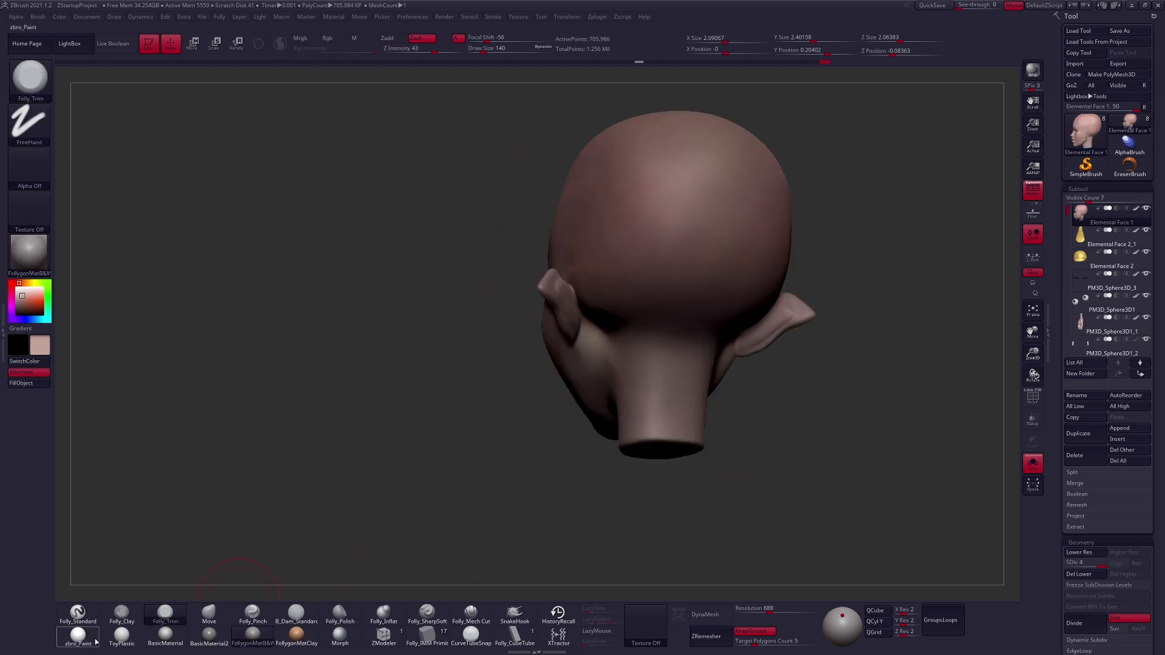
{"action": "left_click", "coordinate": [78, 636]}
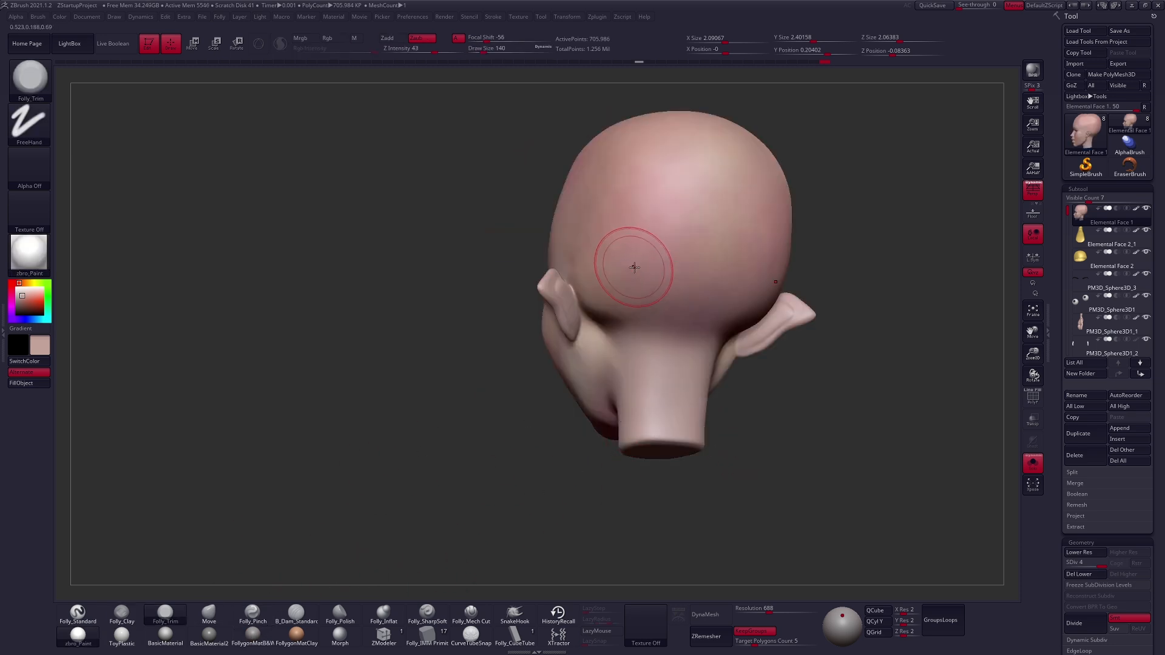
Smooth the base of the skull behind the ear at subdivision level 4
{"action": "right_click_drag", "start_coordinate": [634, 267], "coordinate": [613, 319], "text": "alt"}
{"action": "right_click_drag", "start_coordinate": [582, 283], "coordinate": [583, 323]}
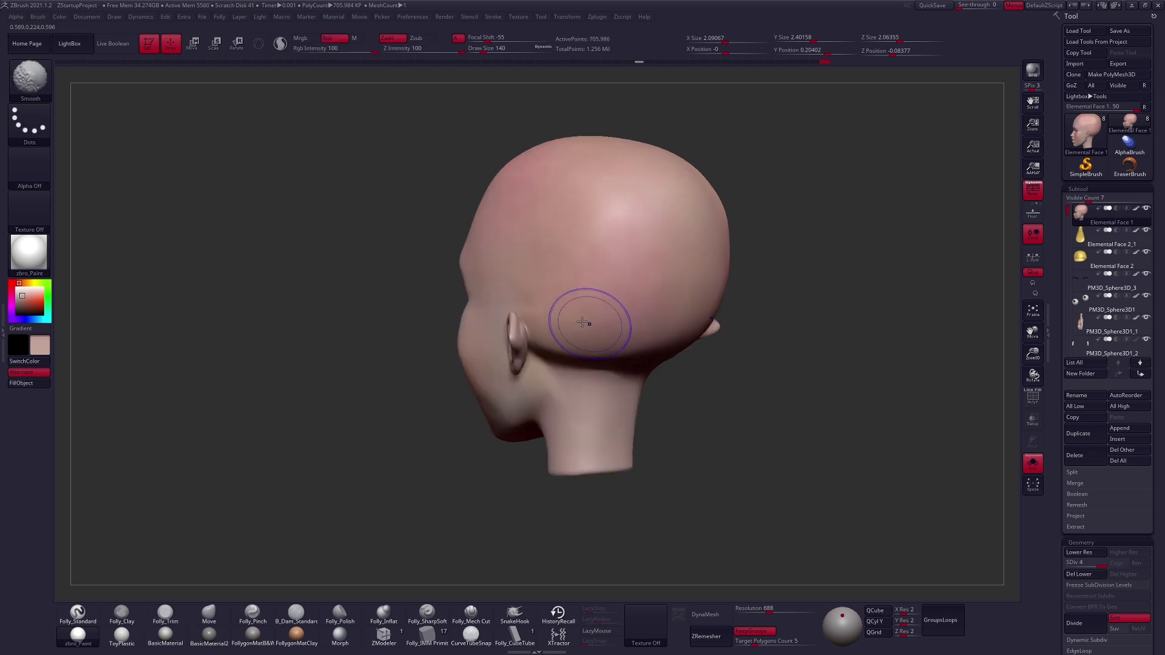
{"action": "left_click_drag", "start_coordinate": [591, 283], "coordinate": [603, 304], "text": "shift"}
{"action": "mouse_move", "coordinate": [593, 328]}
{"action": "right_mouse_down"}
{"action": "mouse_move", "coordinate": [663, 343]}
{"action": "mouse_move", "coordinate": [699, 332]}
{"action": "right_mouse_up"}
{"action": "mouse_move", "coordinate": [555, 392]}
{"action": "right_mouse_down", "text": "alt"}
{"action": "mouse_move", "coordinate": [626, 361]}
{"action": "mouse_move", "coordinate": [668, 325]}
{"action": "right_mouse_up", "text": "alt"}
Select the Folly_Standard brush at draw size 130 and sample a skin colour from the face
{"action": "key", "text": "space"}
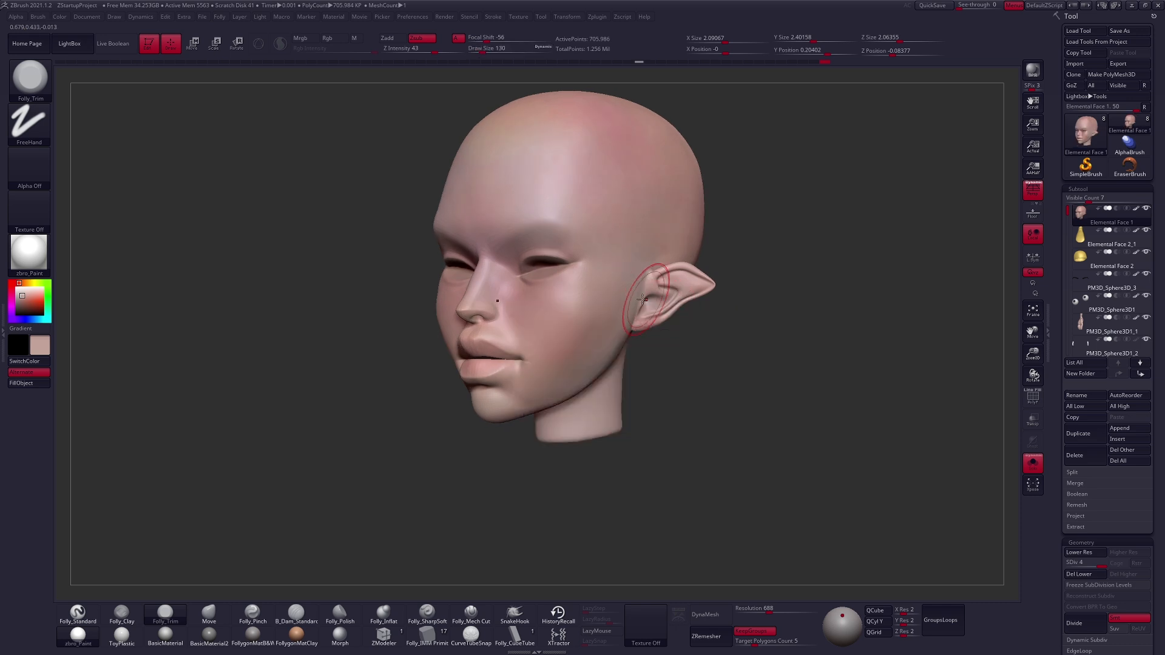
{"action": "key", "text": "1"}
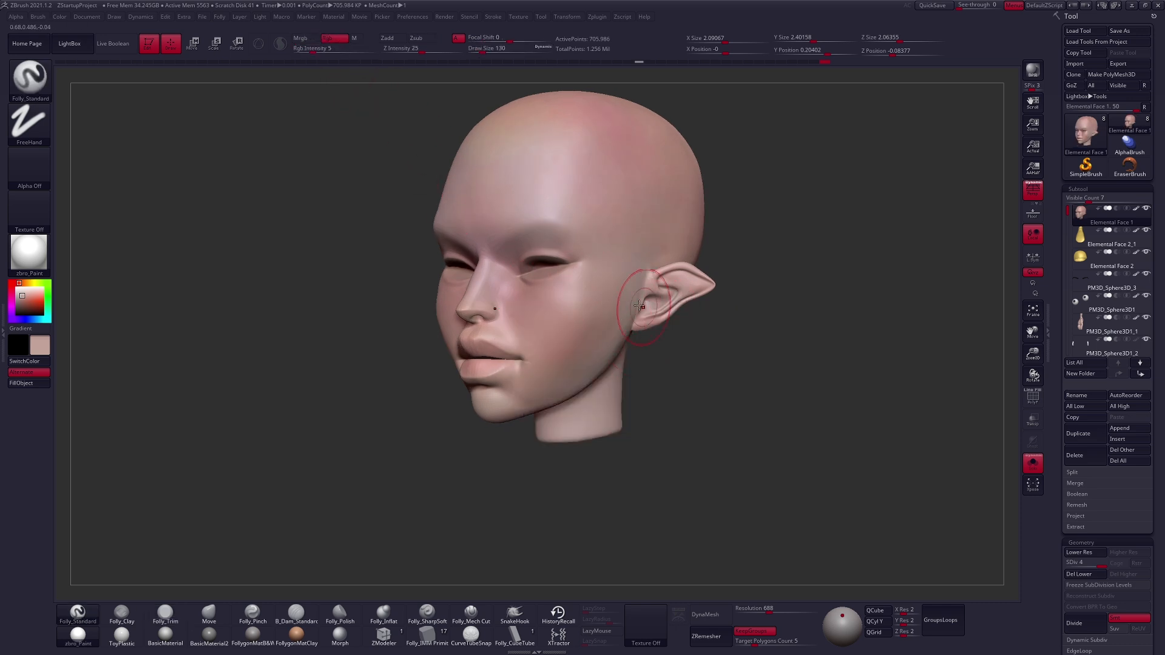
{"action": "right_click_drag", "start_coordinate": [622, 305], "coordinate": [599, 347]}
{"action": "key", "text": "c"}
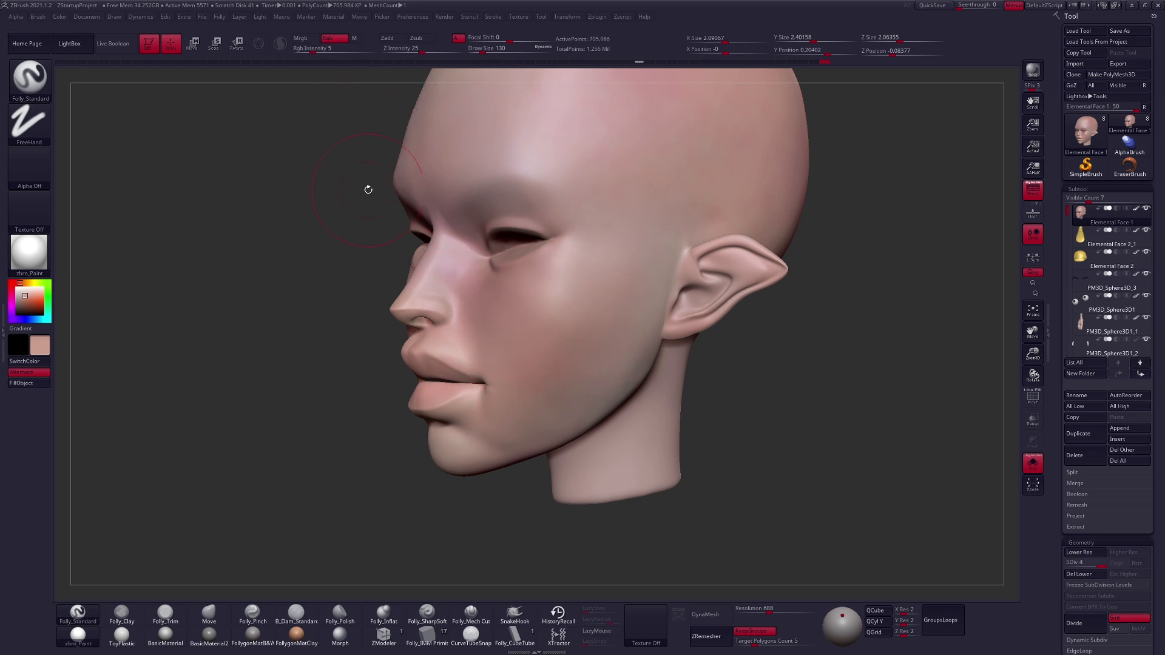
Paint the sampled skin tone in front of the ear and blend it along the jaw at draw size 104
{"action": "key", "text": "space"}
{"action": "left_click_drag", "start_coordinate": [691, 278], "coordinate": [688, 278]}
{"action": "left_click_drag", "start_coordinate": [688, 267], "coordinate": [677, 272]}
{"action": "mouse_move", "coordinate": [667, 315]}
{"action": "left_mouse_down", "text": "shift"}
{"action": "mouse_move", "coordinate": [667, 302]}
{"action": "mouse_move", "coordinate": [641, 376]}
{"action": "left_mouse_up", "text": "shift"}
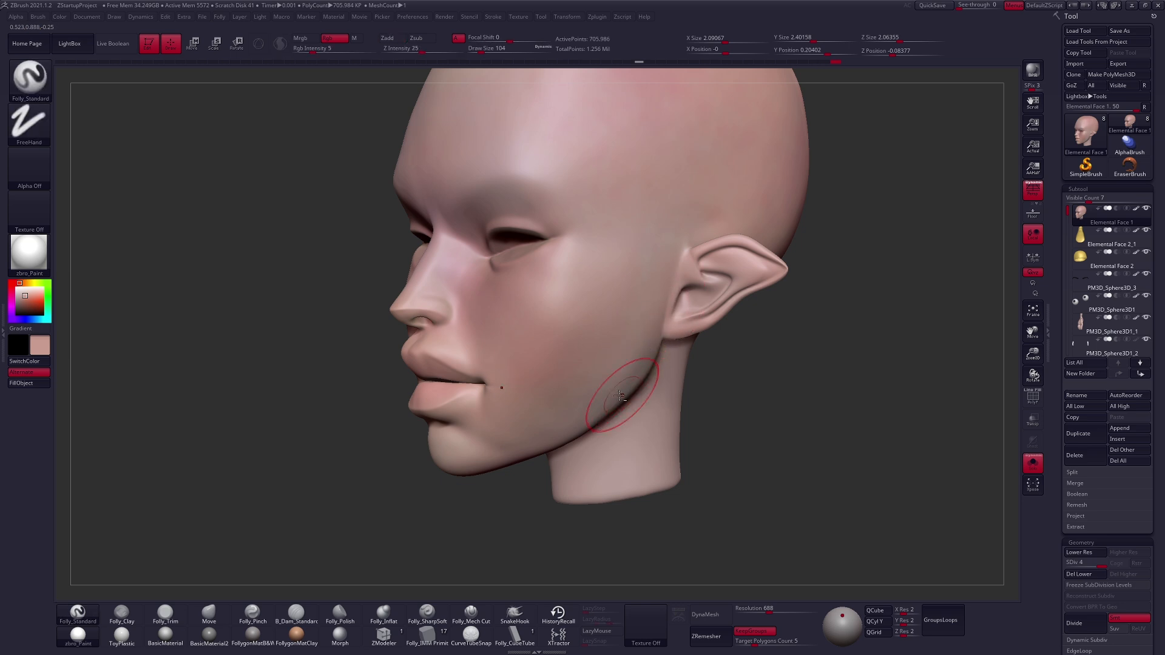
{"action": "right_click_drag", "start_coordinate": [508, 385], "coordinate": [572, 379]}
{"action": "right_click_drag", "start_coordinate": [406, 386], "coordinate": [662, 442]}
Set the Folly_Standard brush's draw size to about 150 and lightly tint the bald scalp
{"action": "key", "text": "space"}
{"action": "key", "text": "space"}
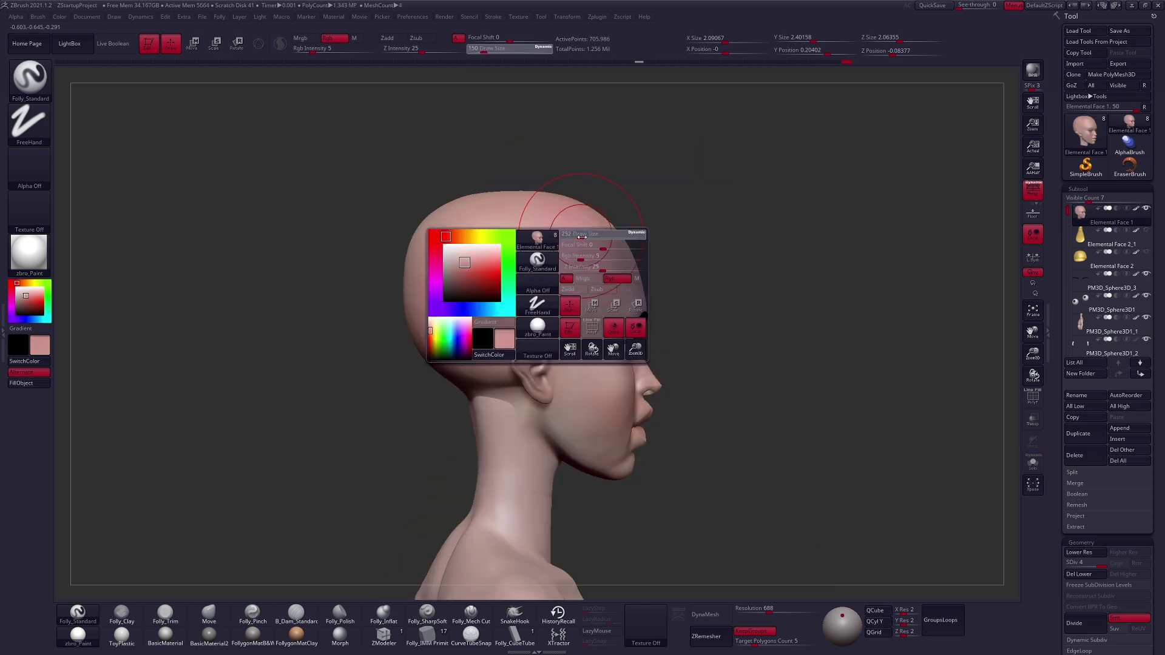
{"action": "left_click_drag", "start_coordinate": [582, 237], "coordinate": [586, 238]}
{"action": "right_click_drag", "start_coordinate": [556, 285], "coordinate": [601, 419]}
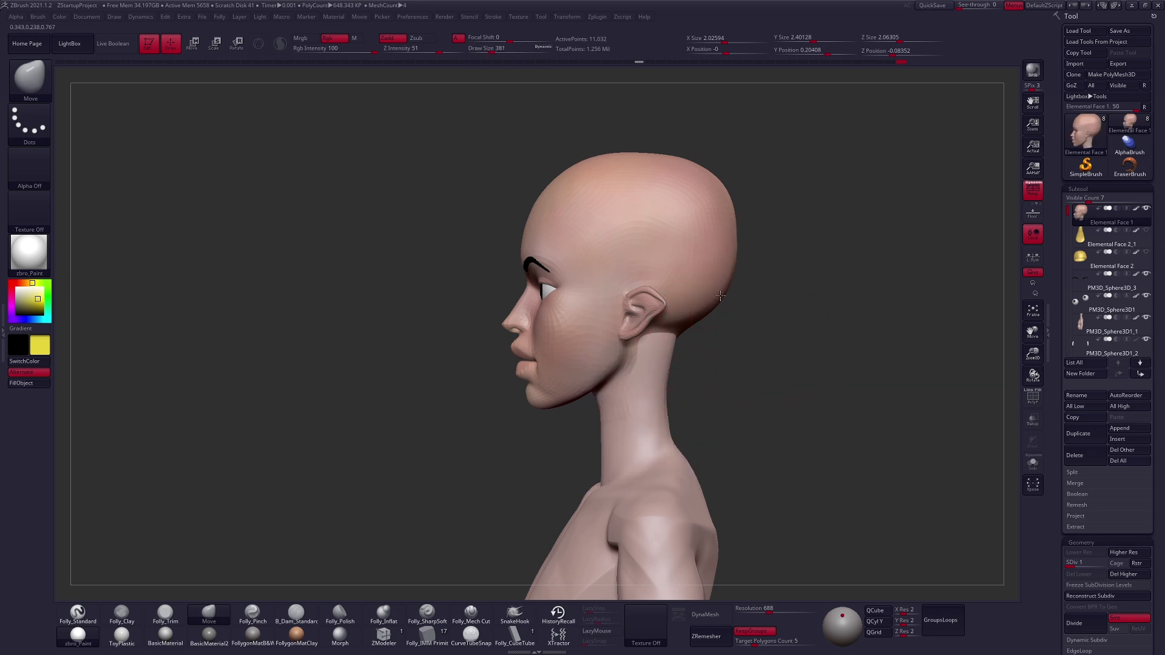
Prepare the Move brush at draw size 113 for the mouth corner, with the head at subdivision level 4
{"action": "key", "text": "shift"}
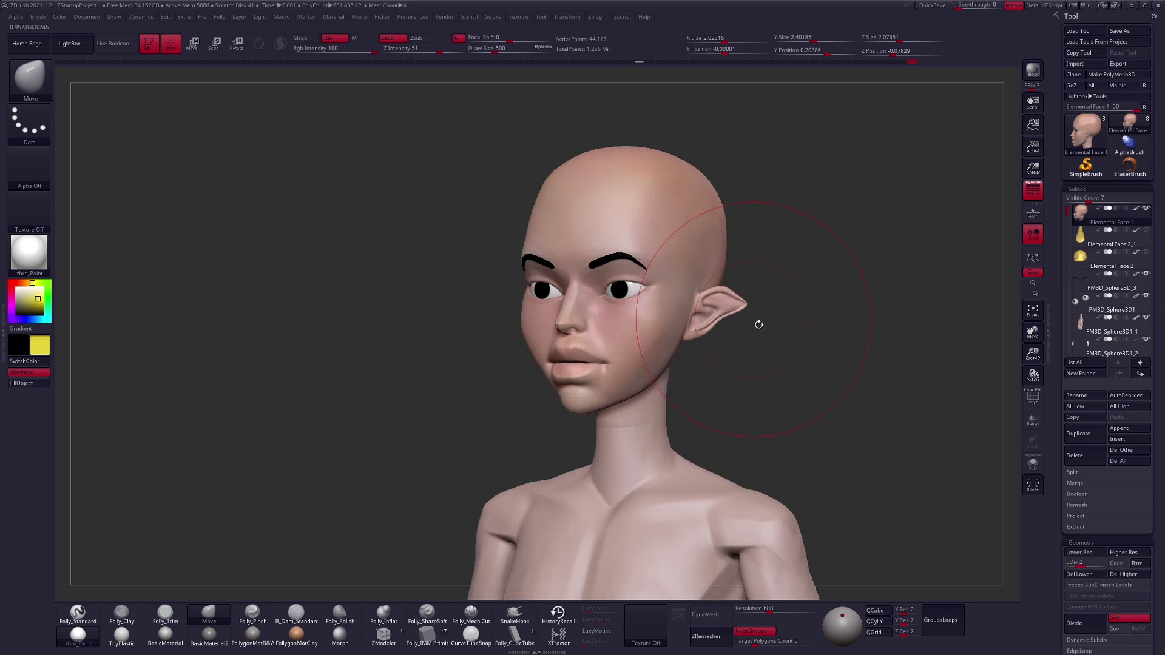
{"action": "key", "text": "space"}
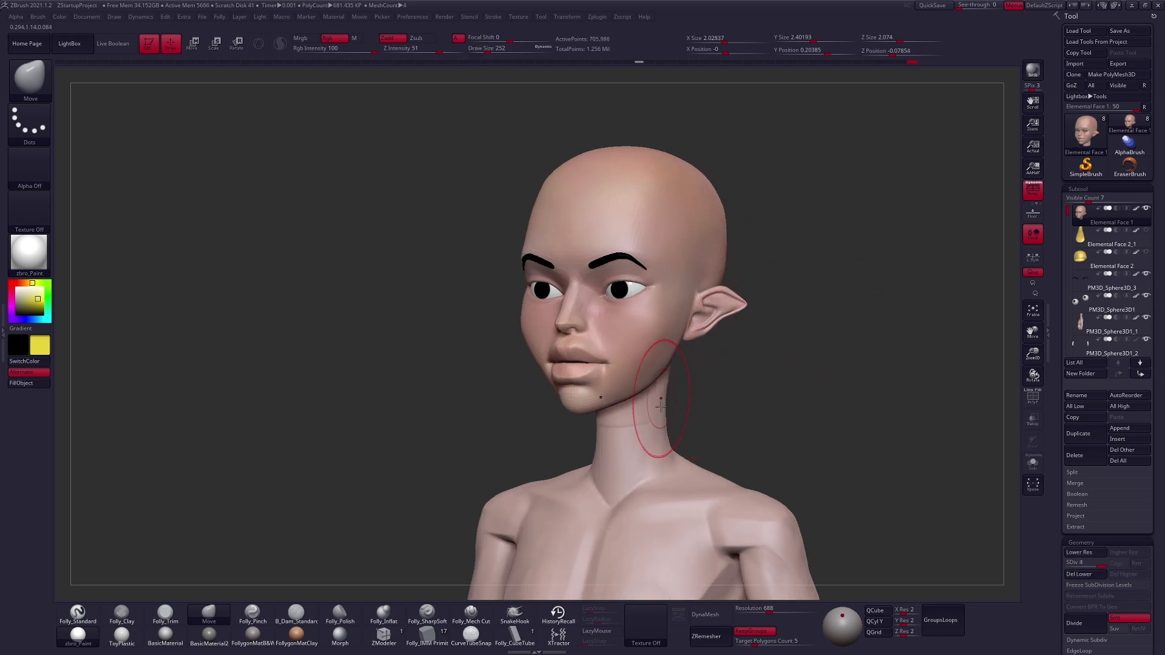
{"action": "right_click_drag", "start_coordinate": [661, 407], "coordinate": [662, 458], "text": "alt"}
{"action": "key", "text": "space"}
{"action": "left_click_drag", "start_coordinate": [606, 350], "coordinate": [597, 343]}
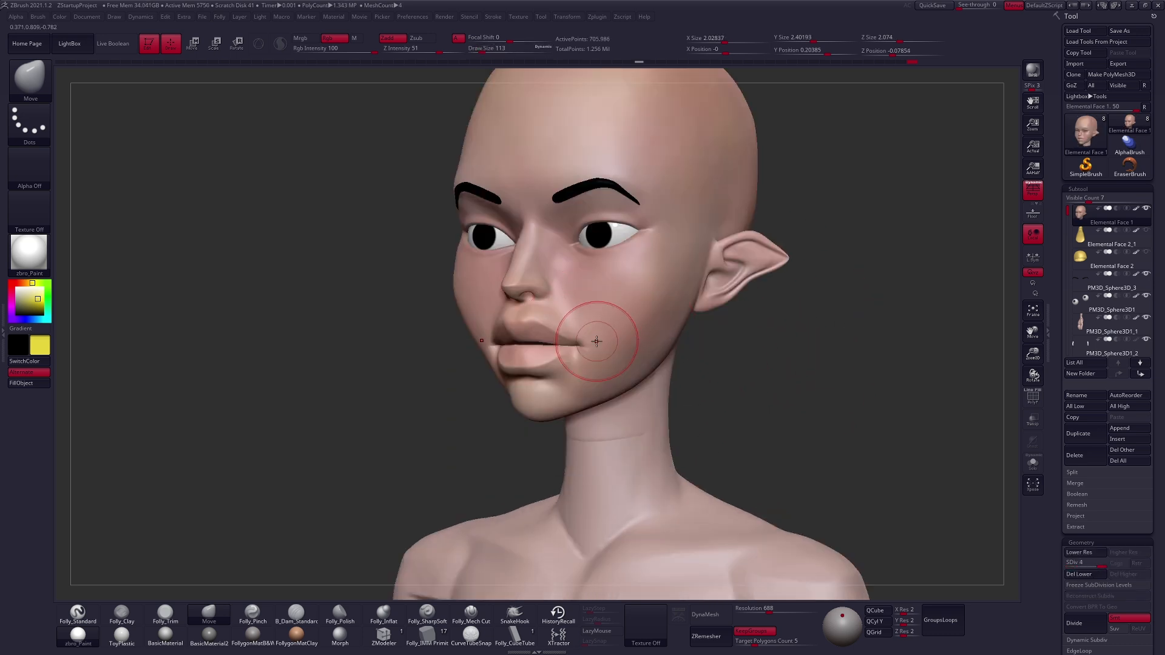
Define the crease around the nostril wing with the Folly_Mech Cut brush at draw size 33
{"action": "left_click", "coordinate": [462, 624]}
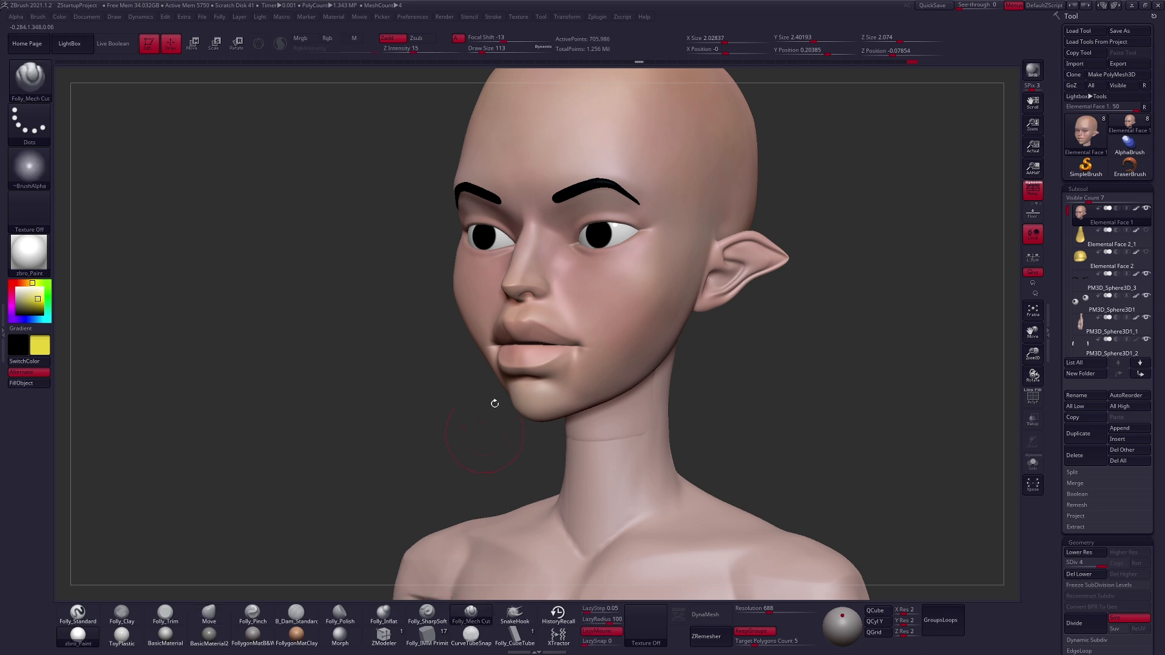
{"action": "key", "text": "space"}
{"action": "mouse_move", "coordinate": [567, 289]}
{"action": "right_mouse_down"}
{"action": "mouse_move", "coordinate": [550, 301]}
{"action": "mouse_move", "coordinate": [593, 312]}
{"action": "mouse_move", "coordinate": [610, 337]}
{"action": "right_mouse_up"}
{"action": "right_click_drag", "start_coordinate": [619, 416], "coordinate": [617, 388]}
{"action": "key", "text": "space"}
{"action": "left_click_drag", "start_coordinate": [573, 303], "coordinate": [558, 297]}
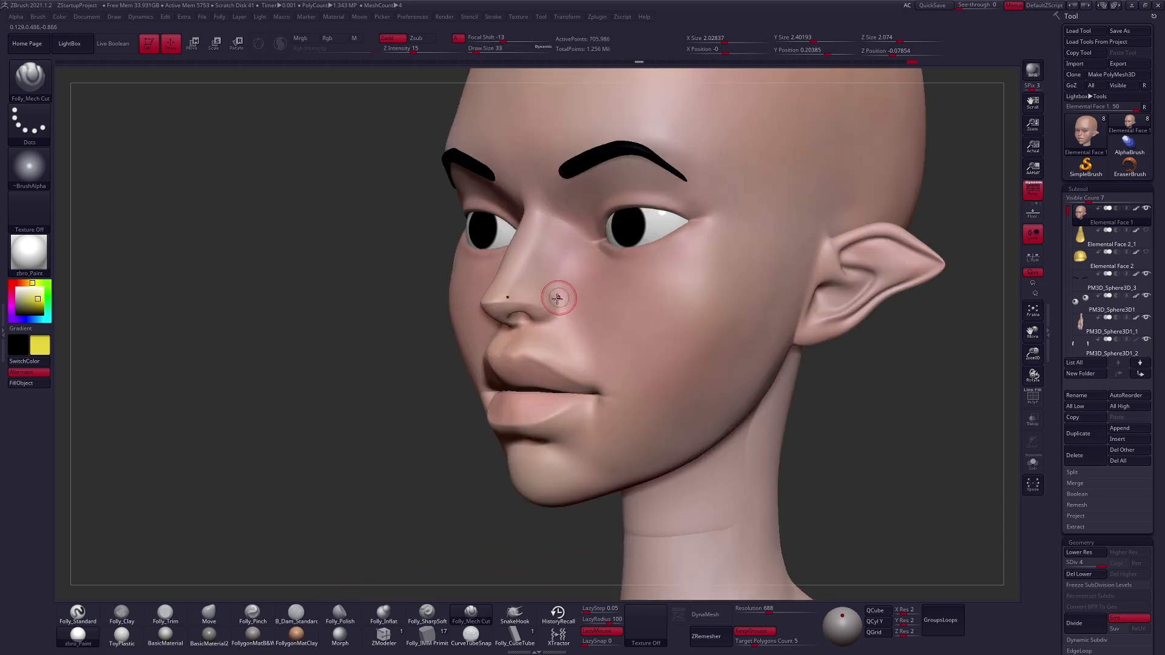
{"action": "right_click_drag", "start_coordinate": [557, 297], "coordinate": [526, 340], "text": "ctrl"}
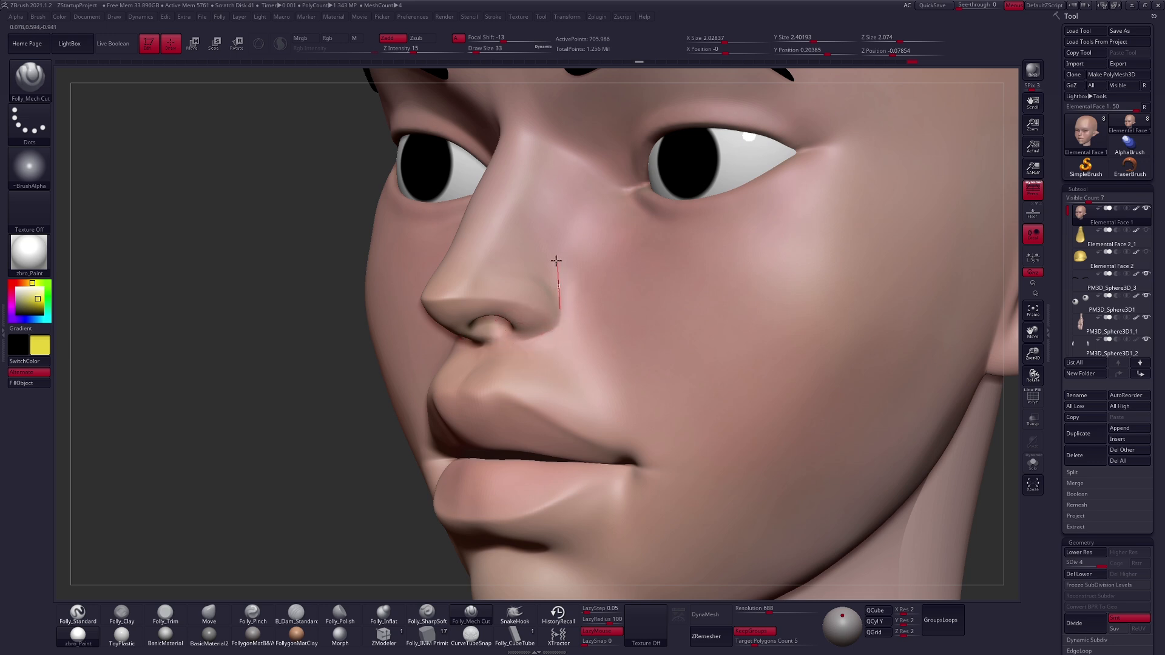
{"action": "right_click_drag", "start_coordinate": [549, 294], "coordinate": [531, 282], "text": "shift"}
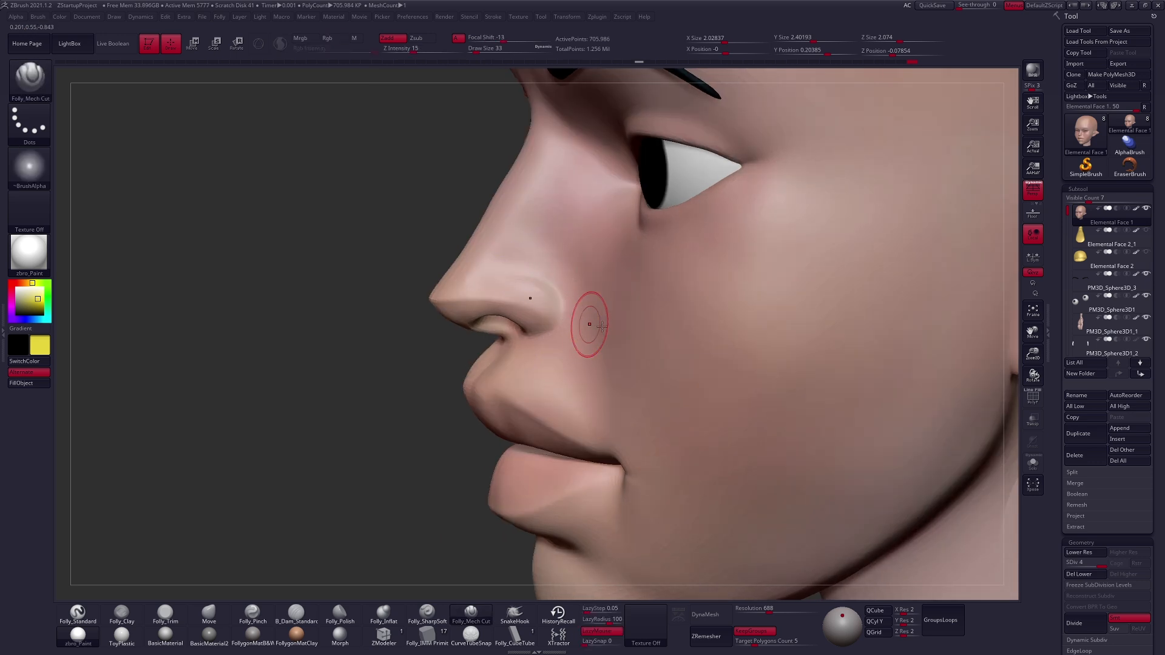
Smooth the cheek from beside the nose up to the inner eye corner at draw size 54
{"action": "right_click_drag", "start_coordinate": [587, 322], "coordinate": [567, 265]}
{"action": "key", "text": "space"}
{"action": "left_click_drag", "start_coordinate": [590, 279], "coordinate": [633, 198], "text": "shift"}
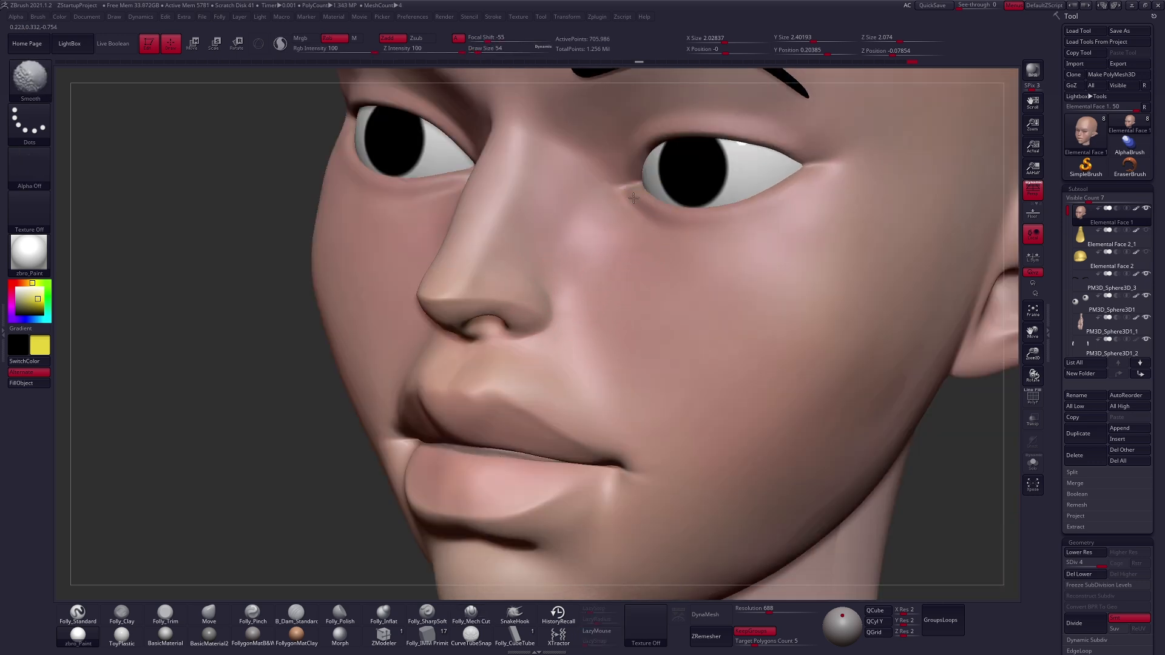
{"action": "mouse_move", "coordinate": [755, 302]}
{"action": "right_mouse_down", "text": "ctrl"}
{"action": "mouse_move", "coordinate": [738, 419]}
{"action": "mouse_move", "coordinate": [736, 398]}
{"action": "right_mouse_up", "text": "ctrl"}
{"action": "right_click_drag", "start_coordinate": [737, 397], "coordinate": [731, 341], "text": "alt"}
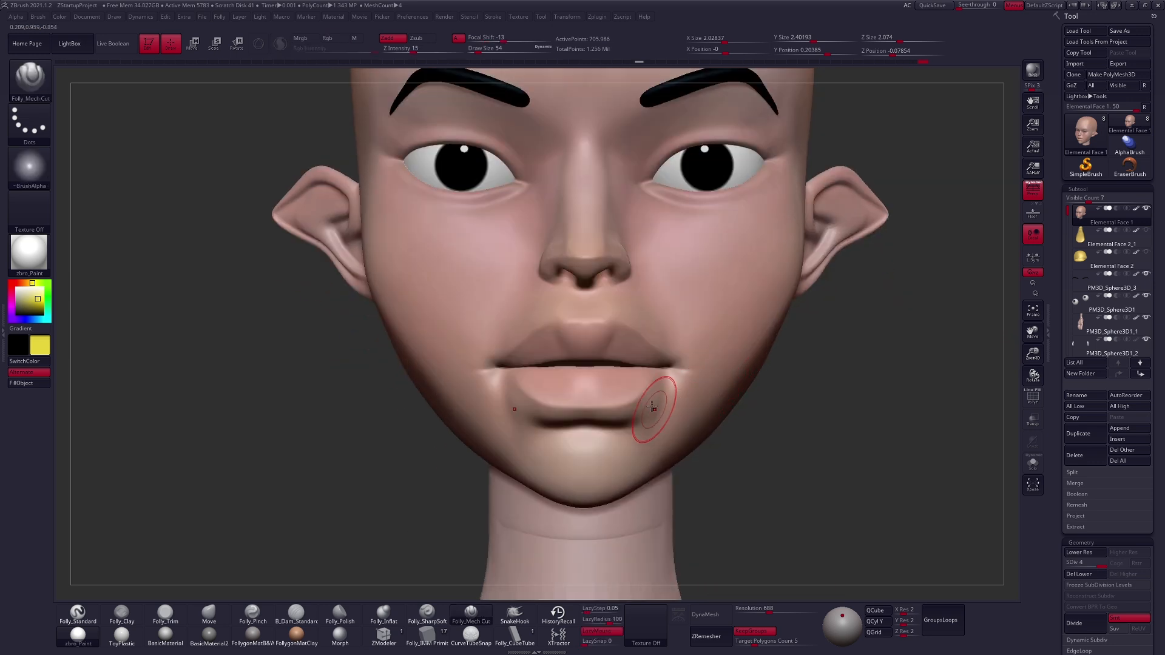
Adjust the mouth from the front with the Move brush at draw size 121 and subdivision level 1
{"action": "right_click_drag", "start_coordinate": [655, 411], "coordinate": [666, 338]}
{"action": "key", "text": "shift+d"}
{"action": "key", "text": "shift+d"}
{"action": "left_click", "coordinate": [613, 344], "text": "ctrl+shift"}
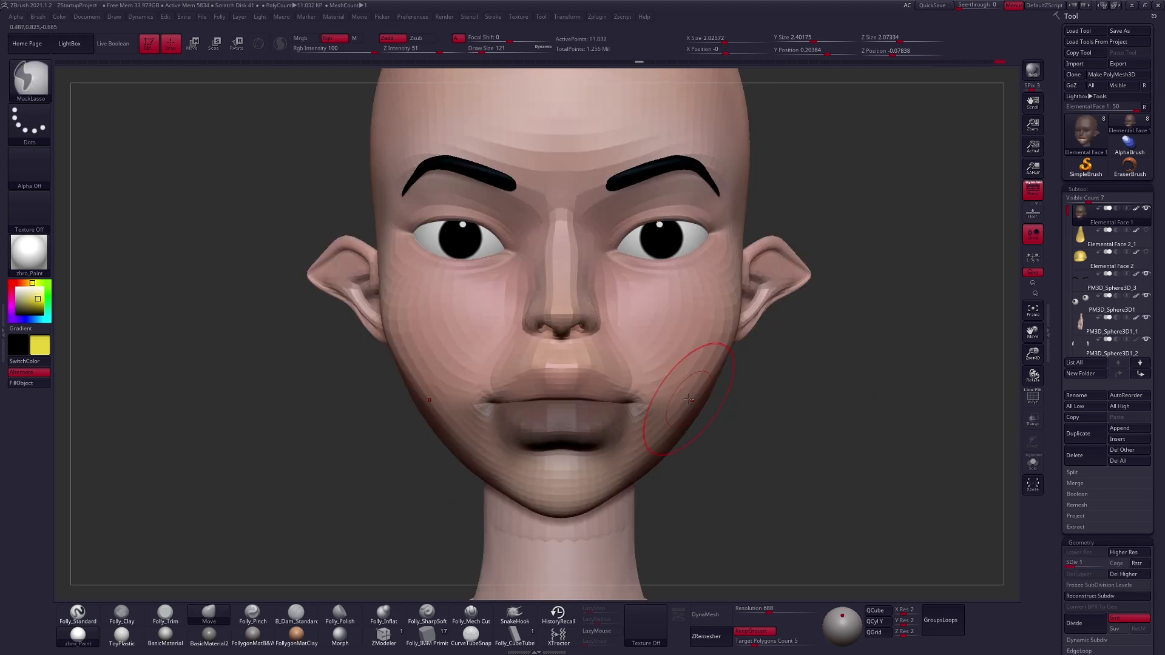
{"action": "left_click_drag", "start_coordinate": [581, 396], "coordinate": [581, 405]}
{"action": "right_click_drag", "start_coordinate": [582, 406], "coordinate": [485, 397]}
Refine the lips in side profile with the Move brush at draw size 170
{"action": "key", "text": "space"}
{"action": "left_click_drag", "start_coordinate": [613, 407], "coordinate": [604, 407]}
{"action": "mouse_move", "coordinate": [639, 393]}
{"action": "right_mouse_down", "text": "shift"}
{"action": "mouse_move", "coordinate": [795, 400]}
{"action": "mouse_move", "coordinate": [752, 390]}
{"action": "right_mouse_up", "text": "shift"}
{"action": "key", "text": "space"}
{"action": "left_click_drag", "start_coordinate": [732, 406], "coordinate": [747, 406]}
{"action": "mouse_move", "coordinate": [747, 407]}
{"action": "right_mouse_down"}
{"action": "mouse_move", "coordinate": [775, 416]}
{"action": "mouse_move", "coordinate": [726, 400]}
{"action": "right_mouse_up"}
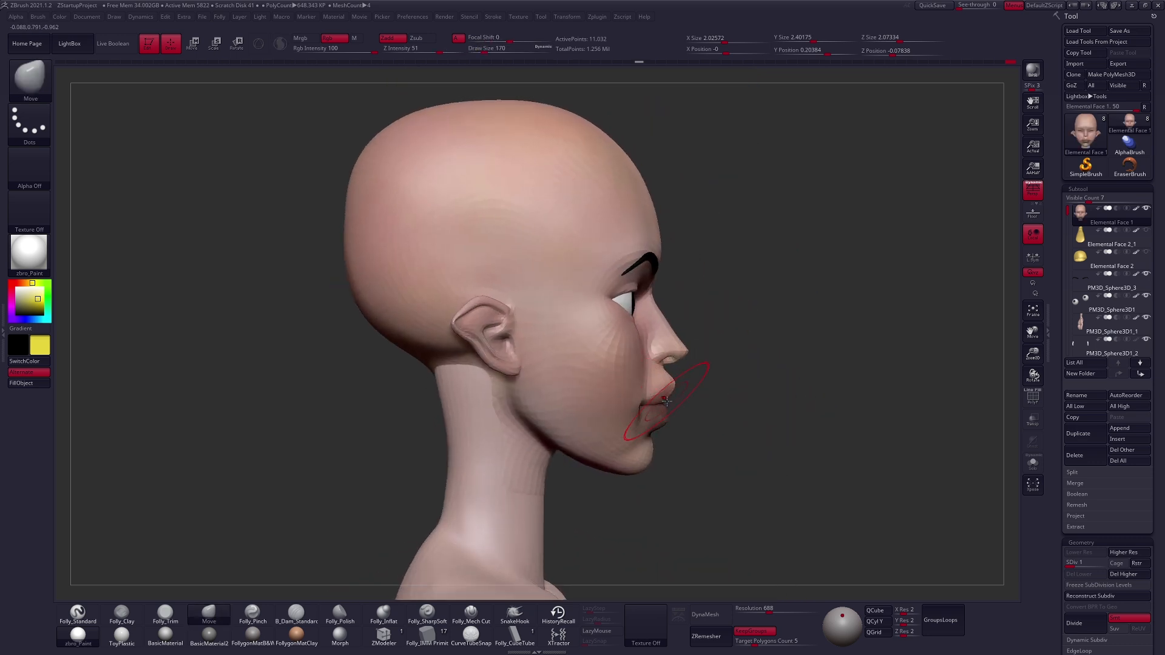
Smooth the side of the skull above the ear at subdivision level 2 with draw size 227
{"action": "key", "text": "d"}
{"action": "key", "text": "d"}
{"action": "key", "text": "d"}
{"action": "right_click_drag", "start_coordinate": [813, 392], "coordinate": [777, 387], "text": "shift"}
{"action": "right_click_drag", "start_coordinate": [777, 387], "coordinate": [693, 406], "text": "alt"}
{"action": "key", "text": "space"}
{"action": "left_click_drag", "start_coordinate": [704, 420], "coordinate": [700, 421]}
{"action": "right_click_drag", "start_coordinate": [709, 432], "coordinate": [704, 404]}
{"action": "key", "text": "space"}
{"action": "left_click_drag", "start_coordinate": [705, 419], "coordinate": [710, 421]}
{"action": "right_click_drag", "start_coordinate": [711, 423], "coordinate": [744, 428]}
{"action": "key", "text": "shift+d"}
{"action": "key", "text": "shift+d"}
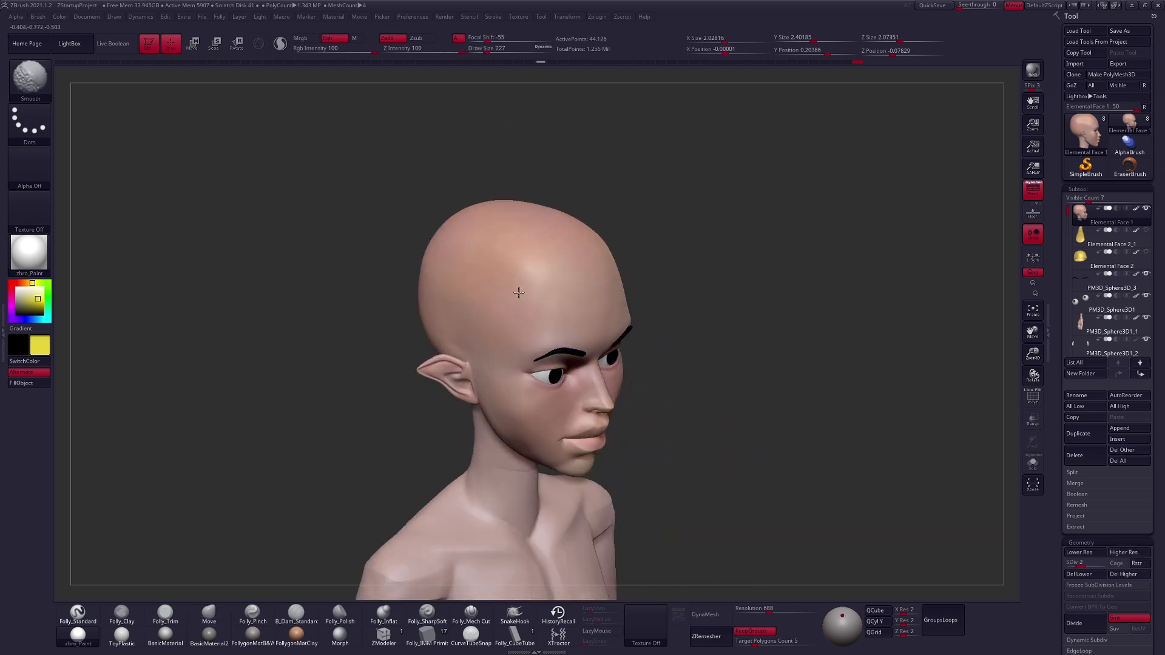
Sample a scalp skin colour and tint the bald scalp with the Folly_Standard brush at draw size 252, subdivision level 4
{"action": "key", "text": "space"}
{"action": "key", "text": "d"}
{"action": "key", "text": "d"}
{"action": "key", "text": "b"}
{"action": "key", "text": "m"}
{"action": "key", "text": "v"}
{"action": "key", "text": "b"}
{"action": "key", "text": "s"}
{"action": "key", "text": "t"}
{"action": "key", "text": "space"}
{"action": "left_click_drag", "start_coordinate": [530, 261], "coordinate": [534, 263]}
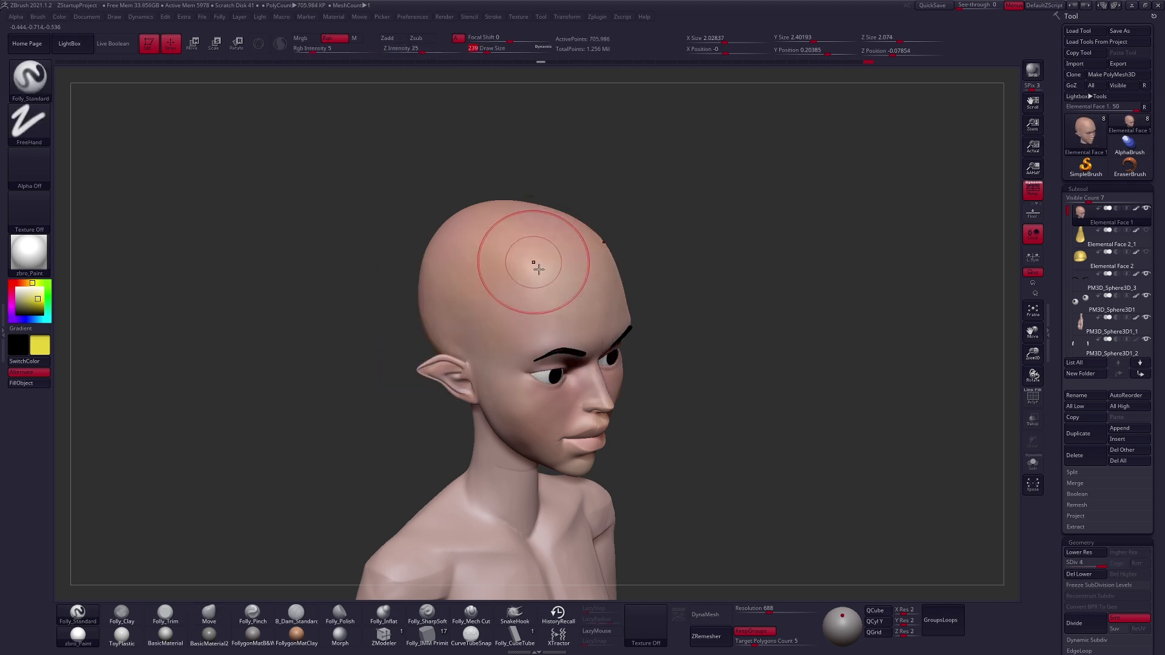
{"action": "key", "text": "c"}
{"action": "mouse_move", "coordinate": [534, 321]}
{"action": "right_mouse_down"}
{"action": "mouse_move", "coordinate": [526, 283]}
{"action": "mouse_move", "coordinate": [456, 267]}
{"action": "mouse_move", "coordinate": [371, 205]}
{"action": "right_mouse_up"}
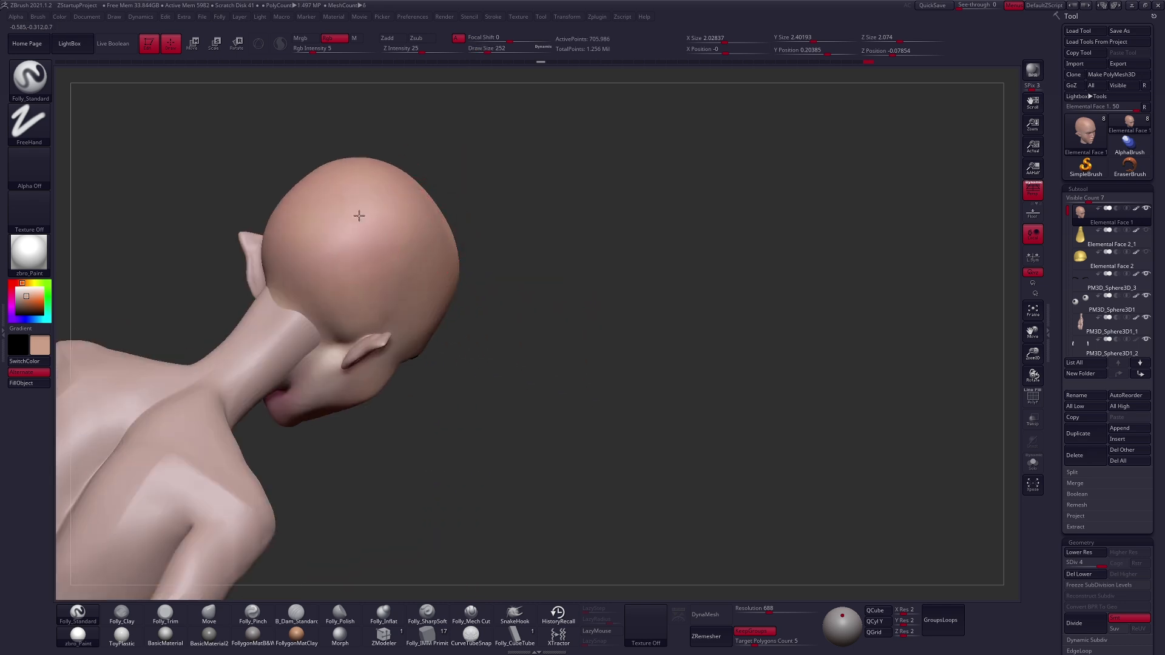
{"action": "mouse_move", "coordinate": [373, 285]}
{"action": "right_mouse_down"}
{"action": "mouse_move", "coordinate": [416, 312]}
{"action": "mouse_move", "coordinate": [463, 291]}
{"action": "mouse_move", "coordinate": [455, 309]}
{"action": "mouse_move", "coordinate": [486, 317]}
{"action": "mouse_move", "coordinate": [479, 424]}
{"action": "mouse_move", "coordinate": [477, 399]}
{"action": "mouse_move", "coordinate": [464, 455]}
{"action": "mouse_move", "coordinate": [425, 484]}
{"action": "mouse_move", "coordinate": [480, 358]}
{"action": "right_mouse_up"}
Isolate the head and rework the area under the chin with the Folly_Clay brush at draw size 113, subdivision level 1
{"action": "key", "text": "space"}
{"action": "mouse_move", "coordinate": [453, 418]}
{"action": "right_mouse_down"}
{"action": "mouse_move", "coordinate": [499, 325]}
{"action": "mouse_move", "coordinate": [464, 400]}
{"action": "right_mouse_up"}
{"action": "key", "text": "shift+d"}
{"action": "key", "text": "shift+d"}
{"action": "key", "text": "shift+d"}
{"action": "key", "text": "2"}
{"action": "key", "text": "space"}
{"action": "left_click", "coordinate": [486, 341]}
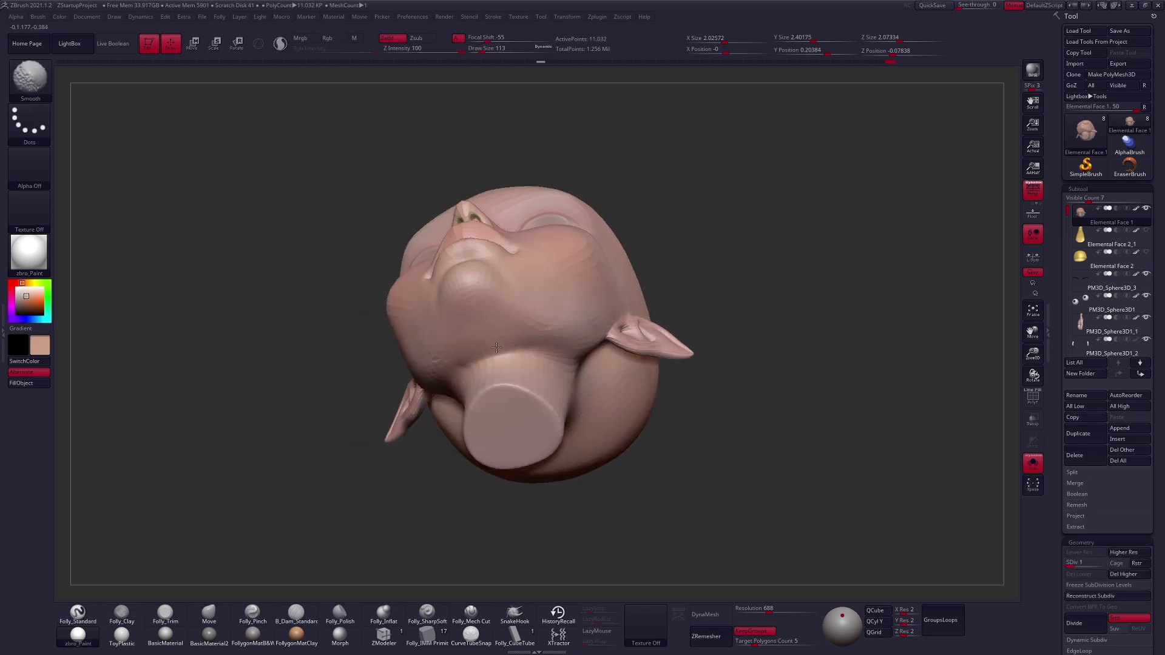
{"action": "right_click_drag", "start_coordinate": [509, 370], "coordinate": [522, 353]}
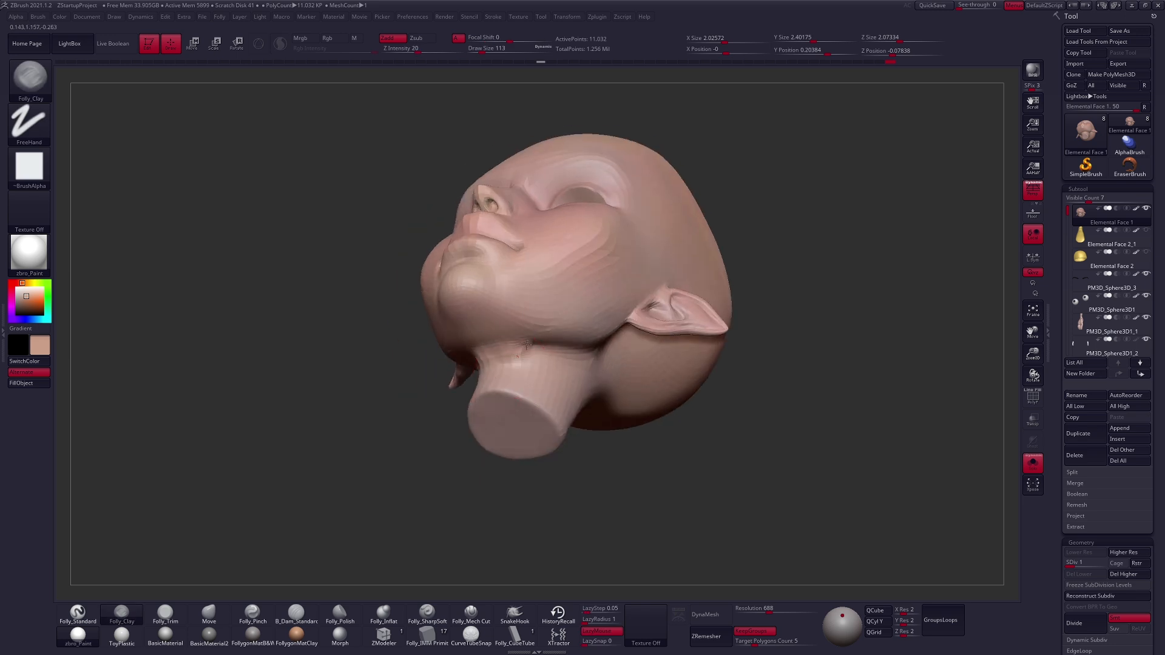
Smooth the underside of the jaw and the throat at subdivision level 2 with draw size 150
{"action": "key", "text": "shift"}
{"action": "key", "text": "ctrl+d"}
{"action": "key", "text": "shift"}
{"action": "mouse_move", "coordinate": [549, 359]}
{"action": "right_mouse_down"}
{"action": "mouse_move", "coordinate": [536, 393]}
{"action": "mouse_move", "coordinate": [541, 376]}
{"action": "mouse_move", "coordinate": [580, 366]}
{"action": "right_mouse_up"}
{"action": "key", "text": "shift"}
{"action": "key", "text": "space"}
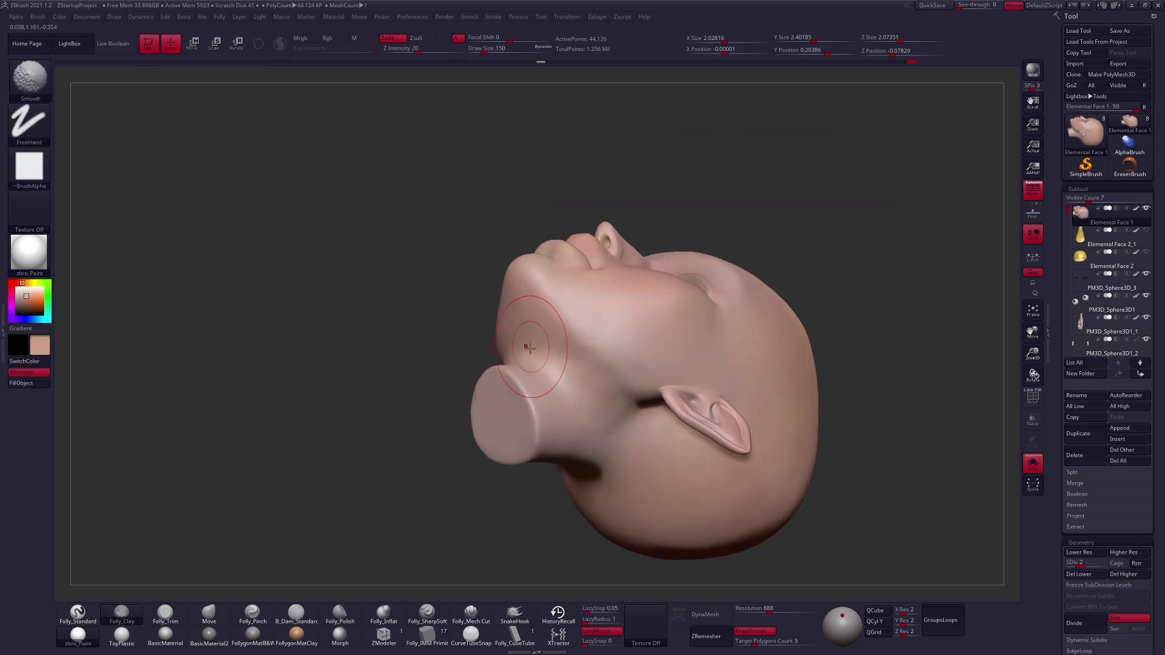
{"action": "right_click_drag", "start_coordinate": [579, 396], "coordinate": [517, 332]}
{"action": "mouse_move", "coordinate": [520, 390]}
{"action": "right_mouse_down"}
{"action": "mouse_move", "coordinate": [518, 408]}
{"action": "mouse_move", "coordinate": [534, 364]}
{"action": "mouse_move", "coordinate": [592, 375]}
{"action": "right_mouse_up"}
Set the Folly_Clay brush's draw size to 113 and smooth the neck and nape at subdivision level 3
{"action": "key", "text": "space"}
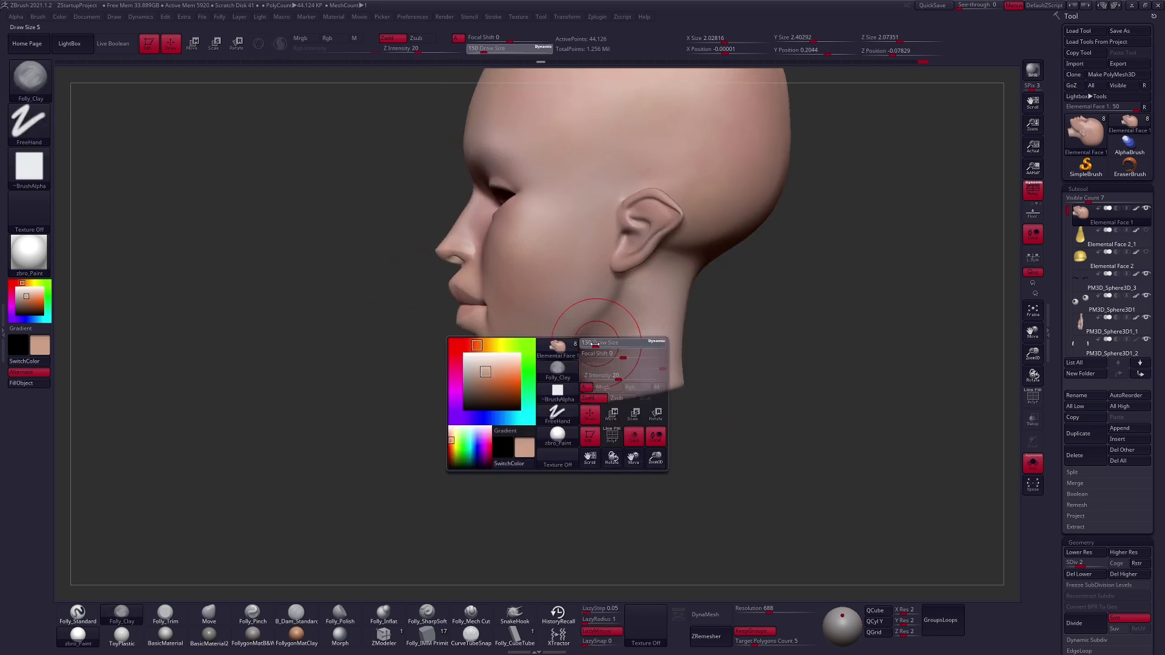
{"action": "left_click_drag", "start_coordinate": [619, 363], "coordinate": [610, 363]}
{"action": "key", "text": "space"}
{"action": "key", "text": "d"}
{"action": "right_click_drag", "start_coordinate": [589, 337], "coordinate": [606, 327]}
{"action": "key", "text": "shift"}
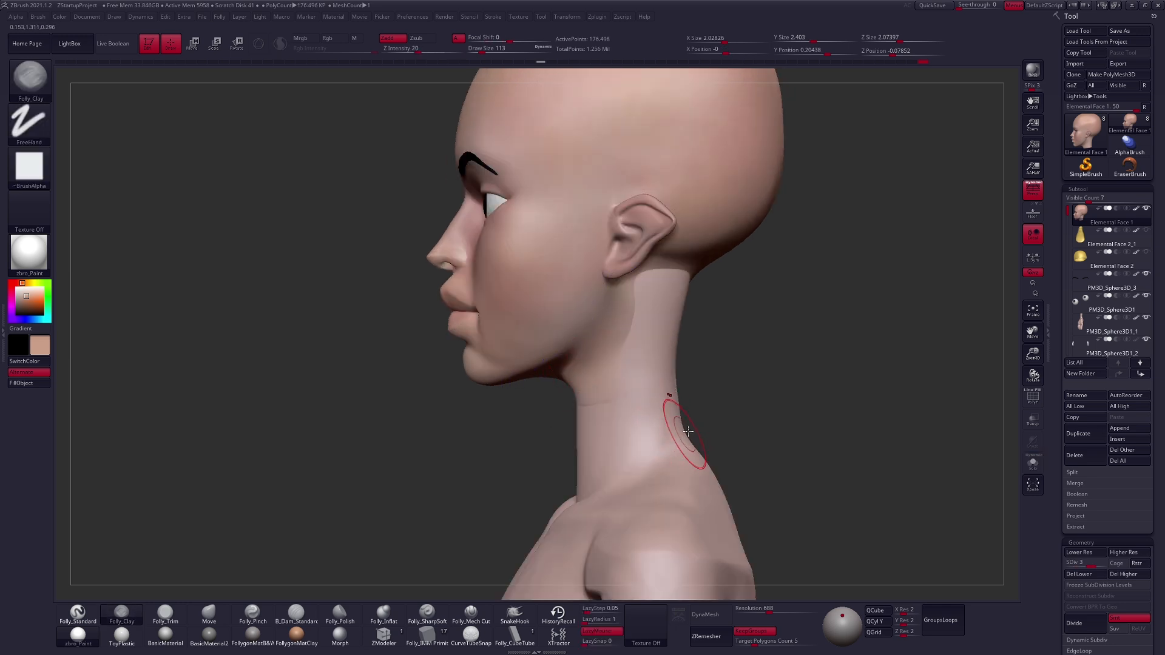
{"action": "key", "text": "space"}
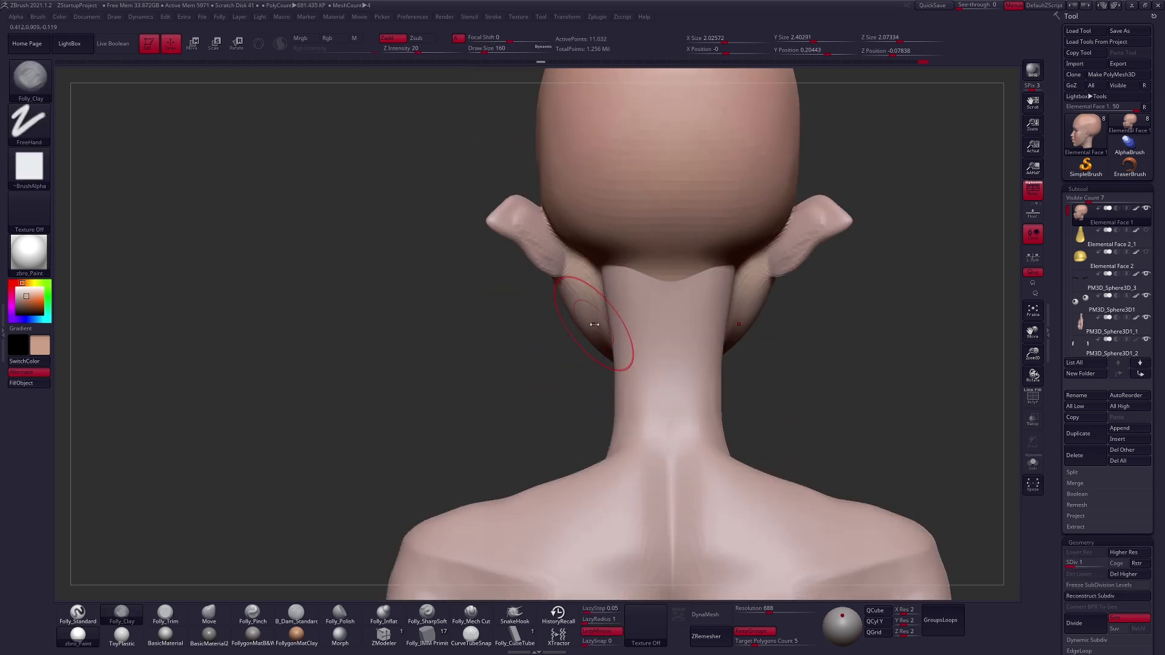
{"action": "left_click_drag", "start_coordinate": [616, 322], "coordinate": [644, 401]}
Sharpen the jawline between chin and ear with the Folly_Mech Cut brush at draw size 96, subdivision level 4
{"action": "key", "text": "space"}
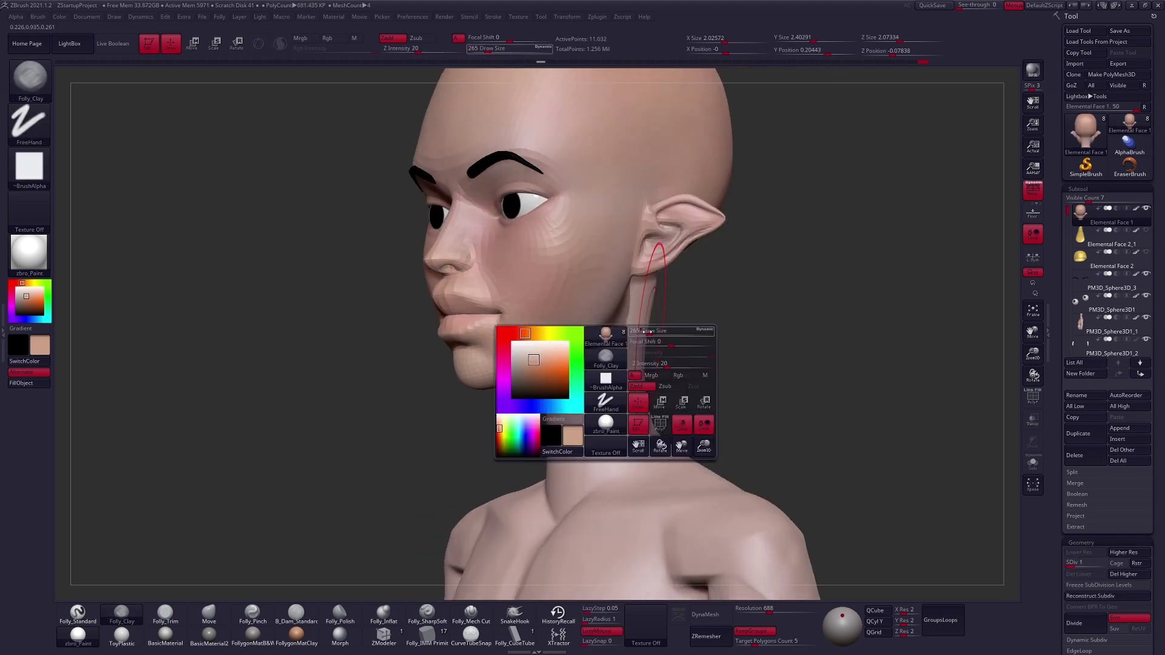
{"action": "left_click_drag", "start_coordinate": [648, 331], "coordinate": [633, 336]}
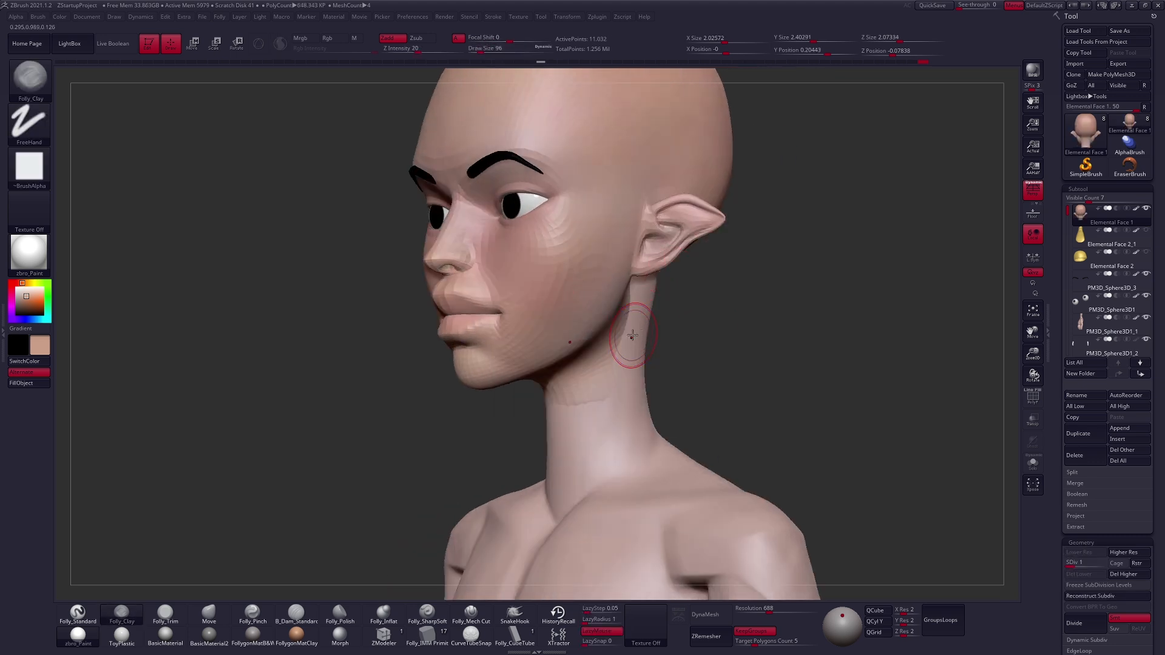
{"action": "left_click", "coordinate": [472, 614]}
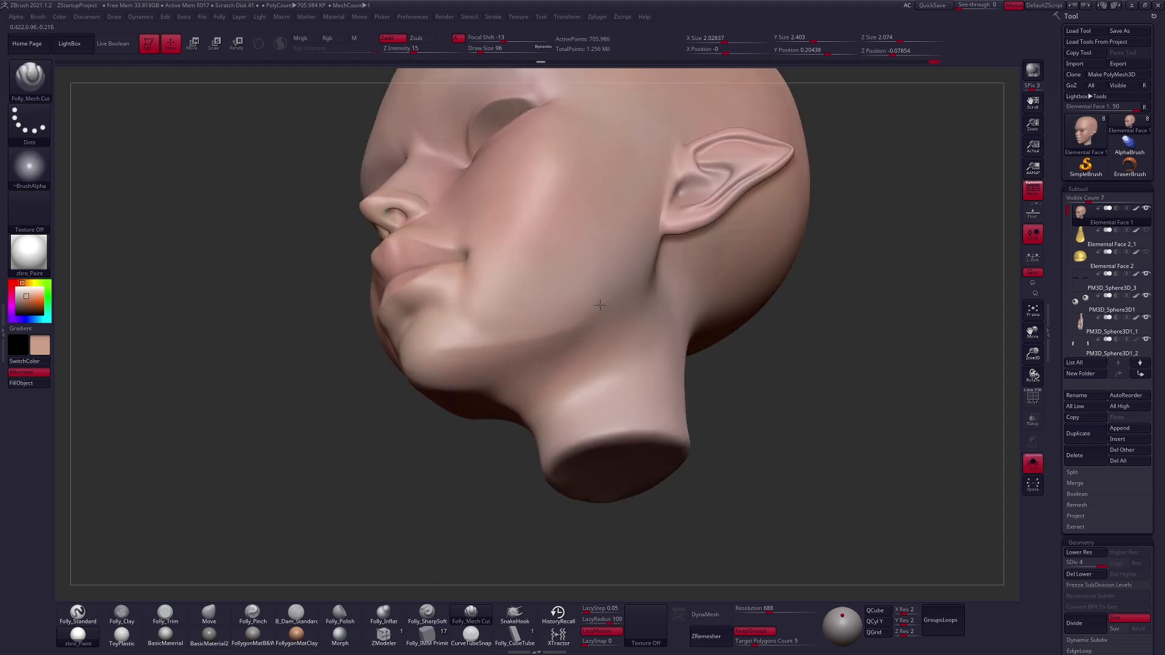
{"action": "left_click_drag", "start_coordinate": [597, 305], "coordinate": [670, 249]}
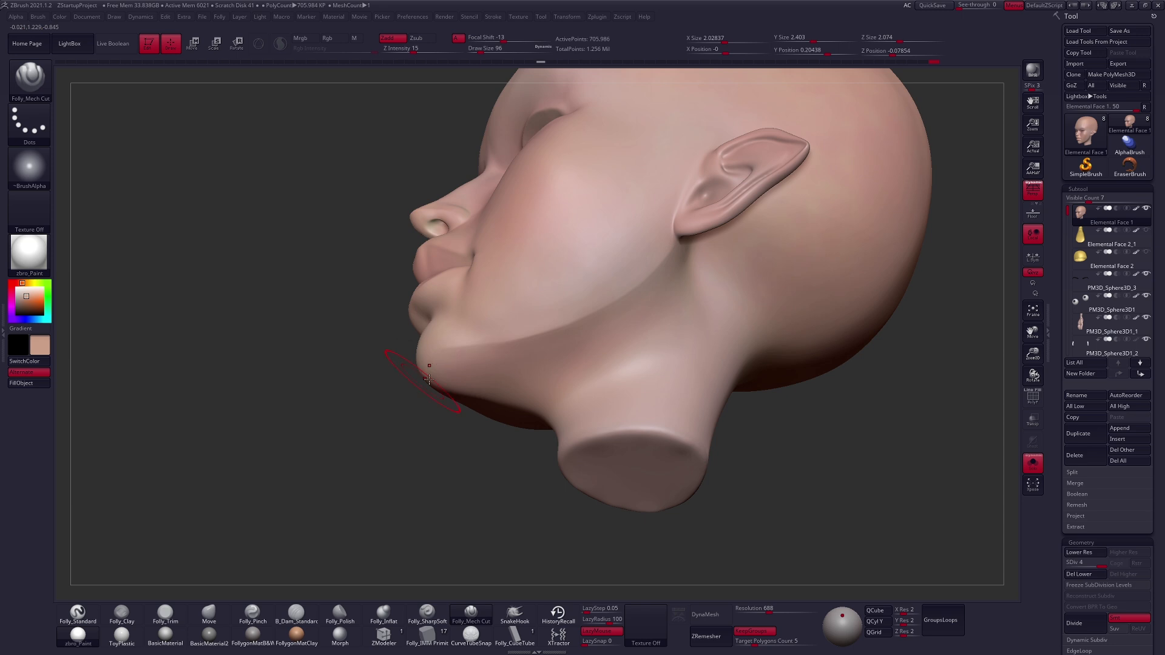
{"action": "mouse_move", "coordinate": [496, 363]}
{"action": "left_mouse_down"}
{"action": "mouse_move", "coordinate": [520, 390]}
{"action": "mouse_move", "coordinate": [494, 326]}
{"action": "mouse_move", "coordinate": [546, 340]}
{"action": "left_mouse_up"}
Smooth the transition from the jaw into the throat and neck
{"action": "key", "text": "shift"}
{"action": "right_click_drag", "start_coordinate": [543, 376], "coordinate": [625, 283]}
{"action": "left_click_drag", "start_coordinate": [516, 325], "coordinate": [508, 342], "text": "shift"}
{"action": "mouse_move", "coordinate": [625, 467]}
{"action": "left_mouse_down"}
{"action": "mouse_move", "coordinate": [651, 414]}
{"action": "mouse_move", "coordinate": [653, 490]}
{"action": "mouse_move", "coordinate": [652, 433]}
{"action": "left_mouse_up"}
{"action": "right_click_drag", "start_coordinate": [667, 449], "coordinate": [711, 431]}
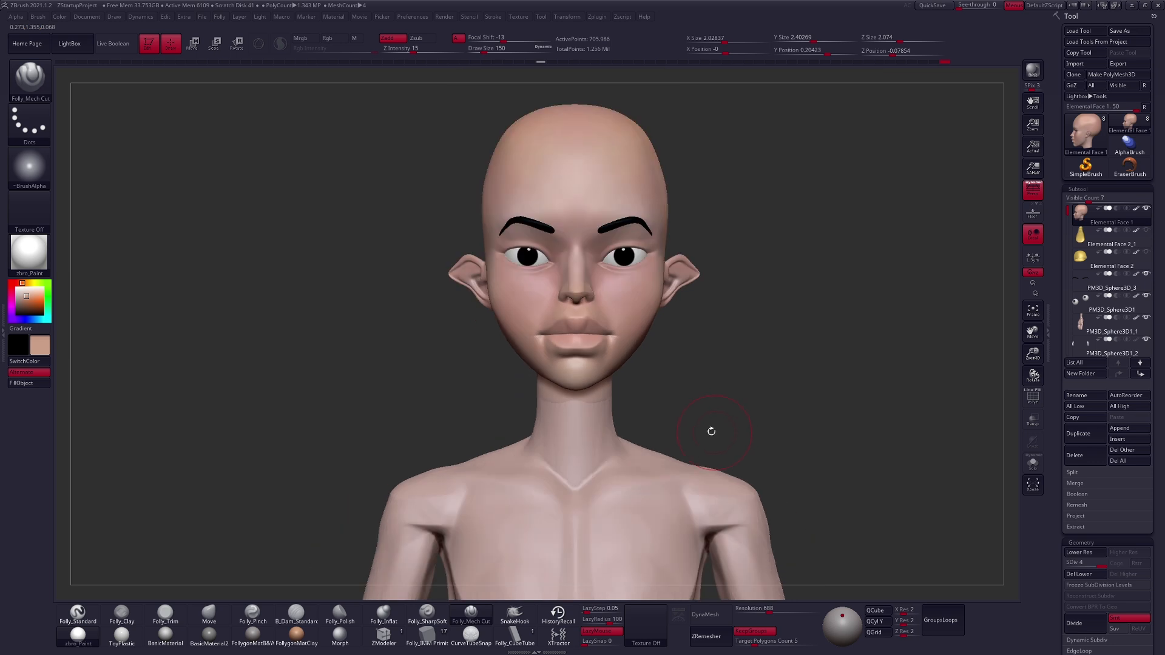
{"action": "left_click_drag", "start_coordinate": [720, 421], "coordinate": [703, 414], "text": "alt"}
{"action": "mouse_move", "coordinate": [772, 399]}
{"action": "left_mouse_down", "text": "alt"}
{"action": "mouse_move", "coordinate": [712, 417]}
{"action": "mouse_move", "coordinate": [698, 398]}
{"action": "left_mouse_up", "text": "alt"}
Blend the skin tint over the forehead and scalp with the Folly_Standard brush at draw size 215
{"action": "key", "text": "space"}
{"action": "key", "text": "1"}
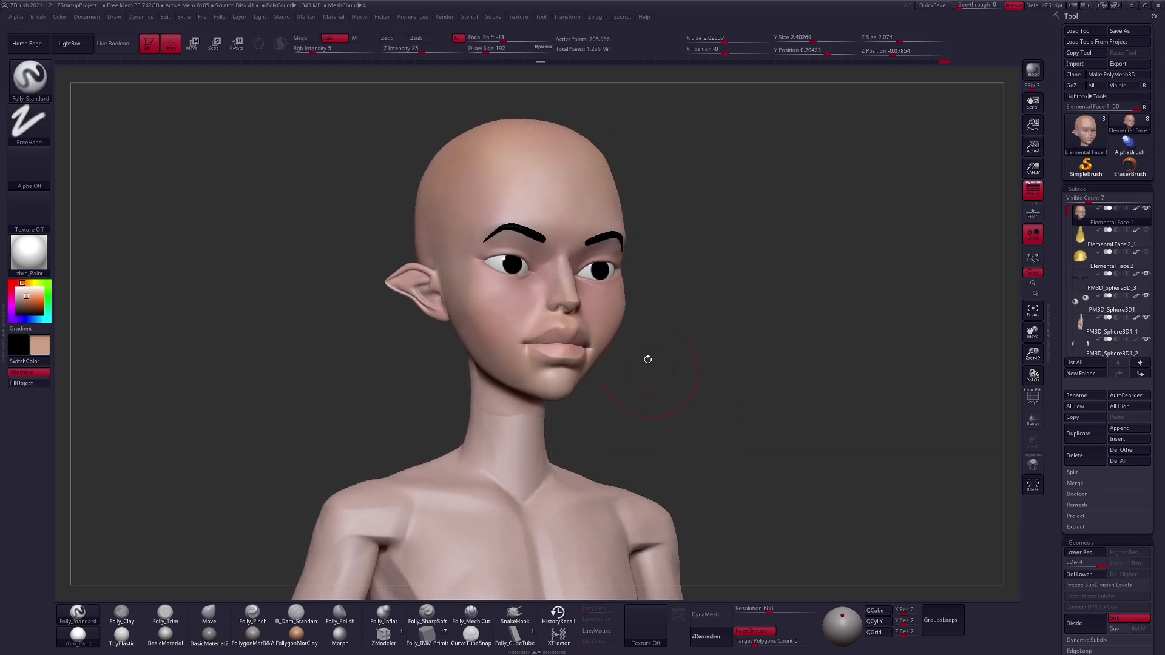
{"action": "right_click_drag", "start_coordinate": [543, 193], "coordinate": [564, 257]}
{"action": "key", "text": "space"}
{"action": "left_click_drag", "start_coordinate": [517, 233], "coordinate": [523, 233]}
{"action": "mouse_move", "coordinate": [493, 209]}
{"action": "right_mouse_down"}
{"action": "mouse_move", "coordinate": [495, 267]}
{"action": "mouse_move", "coordinate": [495, 170]}
{"action": "mouse_move", "coordinate": [452, 182]}
{"action": "mouse_move", "coordinate": [509, 266]}
{"action": "right_mouse_up"}
{"action": "key", "text": "shift+d"}
{"action": "key", "text": "space"}
{"action": "key", "text": "f"}
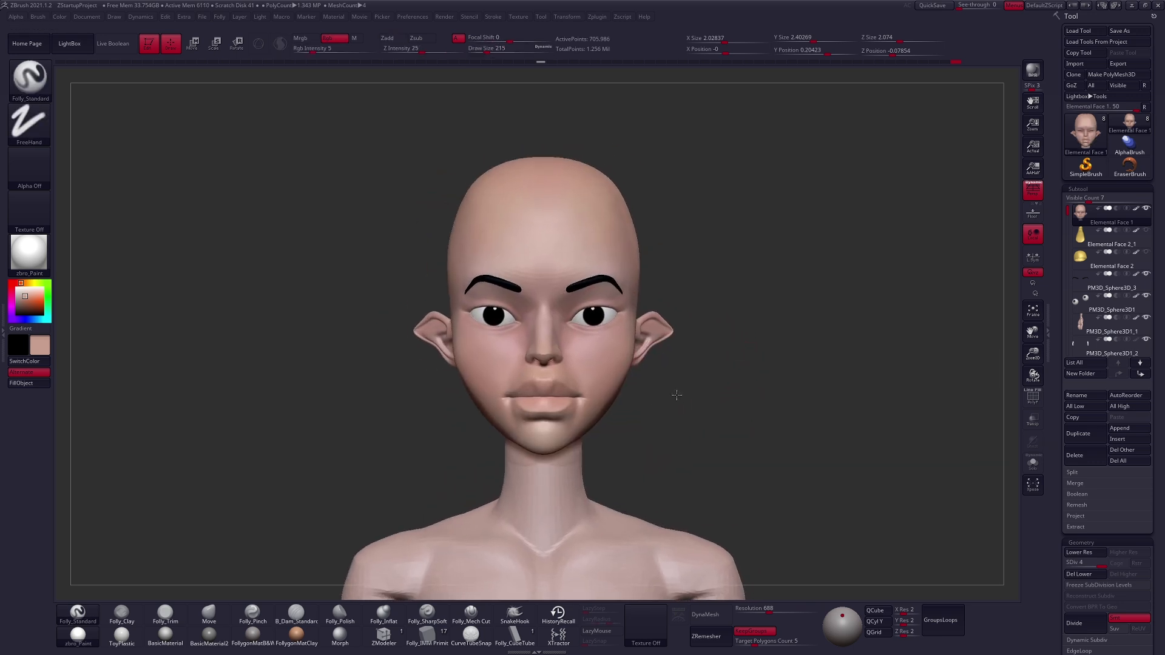
Adjust the sides and back of the skull with the Move brush at draw size 279, subdivision level 2
{"action": "key", "text": "shift"}
{"action": "key", "text": "shift+d"}
{"action": "key", "text": "space"}
{"action": "mouse_move", "coordinate": [678, 389]}
{"action": "right_mouse_down"}
{"action": "mouse_move", "coordinate": [640, 268]}
{"action": "mouse_move", "coordinate": [592, 290]}
{"action": "right_mouse_up"}
{"action": "key", "text": "space"}
{"action": "key", "text": "b"}
{"action": "key", "text": "m"}
{"action": "key", "text": "v"}
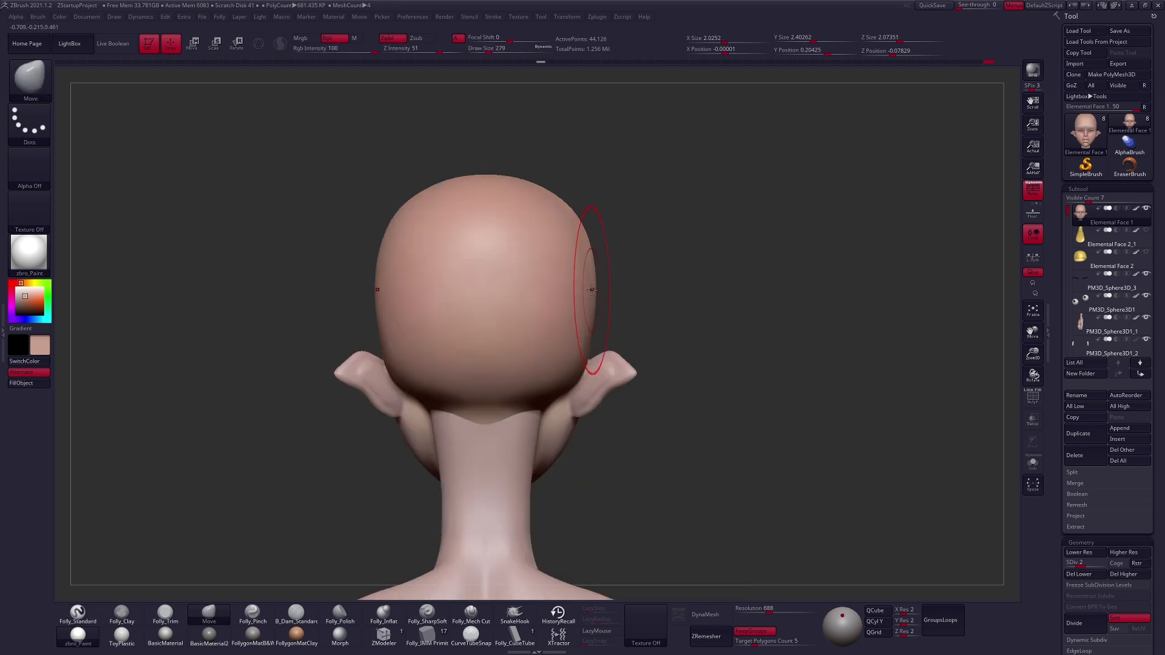
{"action": "right_click_drag", "start_coordinate": [589, 329], "coordinate": [620, 340], "text": "alt"}
{"action": "mouse_move", "coordinate": [583, 259]}
{"action": "right_mouse_down"}
{"action": "mouse_move", "coordinate": [587, 327]}
{"action": "mouse_move", "coordinate": [635, 328]}
{"action": "right_mouse_up"}
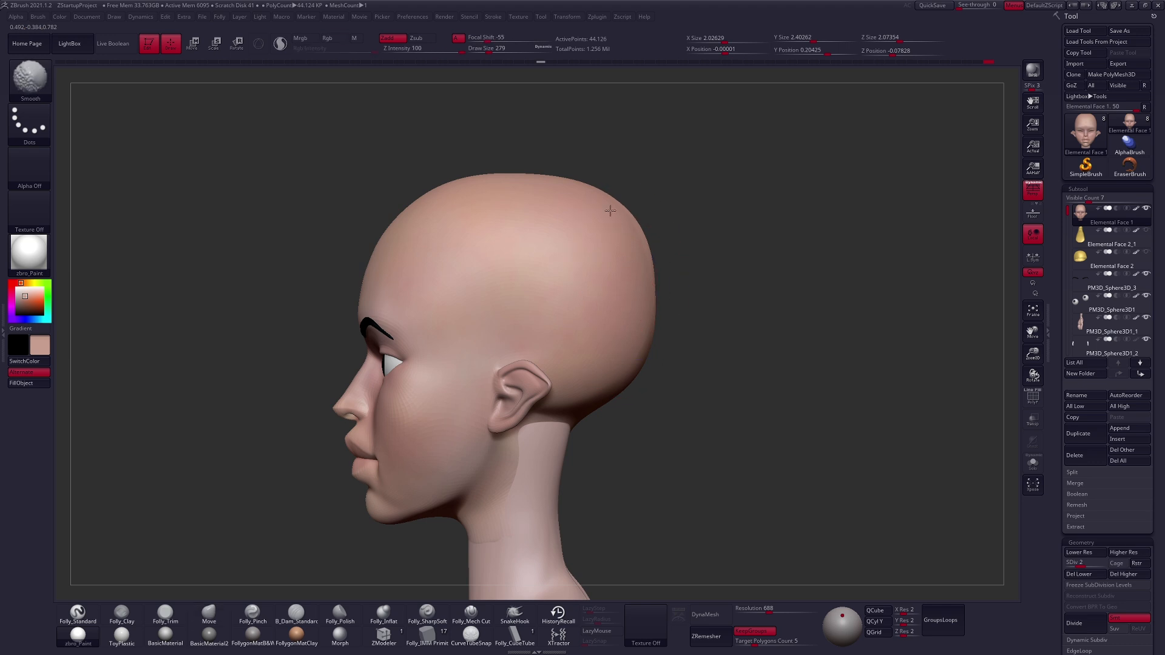
Smooth the top of the skull above the forehead at draw size 279
{"action": "left_click_drag", "start_coordinate": [421, 207], "coordinate": [437, 229], "text": "shift"}
{"action": "key", "text": "shift+d"}
{"action": "mouse_move", "coordinate": [460, 248]}
{"action": "right_mouse_down", "text": "alt"}
{"action": "mouse_move", "coordinate": [568, 270]}
{"action": "mouse_move", "coordinate": [593, 302]}
{"action": "mouse_move", "coordinate": [629, 309]}
{"action": "right_mouse_up", "text": "alt"}
{"action": "key", "text": "space"}
Refine the forehead and scalp surface with the Folly_Mech Cut brush at draw size 279, subdivision level 3
{"action": "key", "text": "d"}
{"action": "key", "text": "d"}
{"action": "left_click", "coordinate": [471, 616]}
{"action": "right_click_drag", "start_coordinate": [514, 252], "coordinate": [527, 311]}
{"action": "key", "text": "space"}
{"action": "left_click_drag", "start_coordinate": [571, 249], "coordinate": [568, 237]}
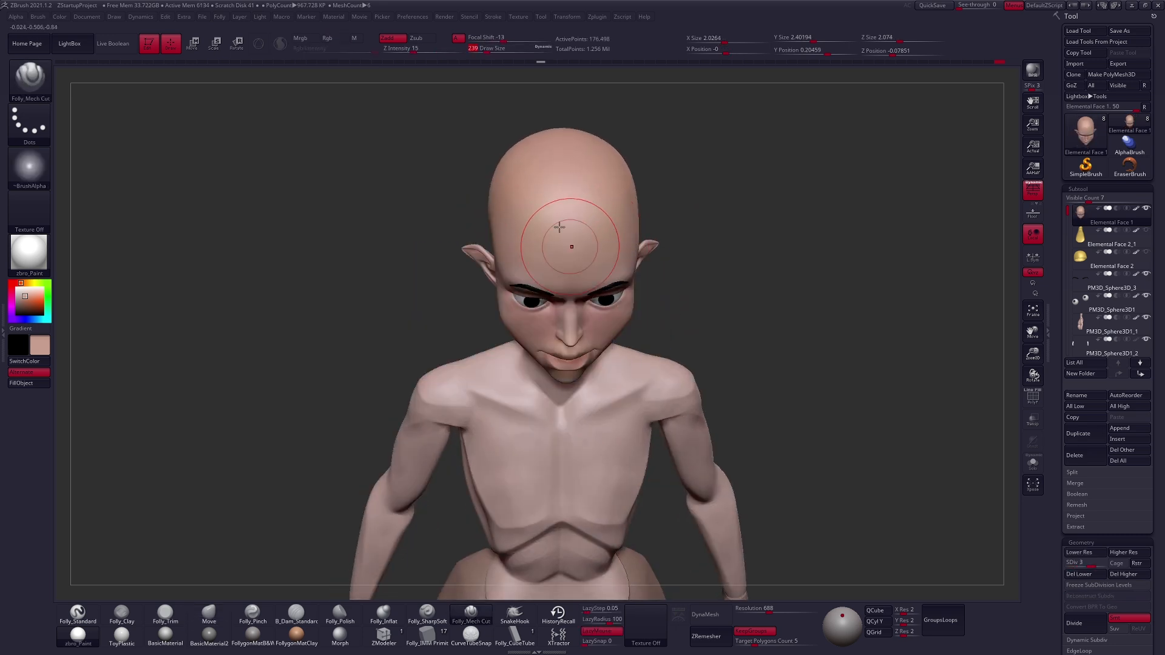
{"action": "right_click_drag", "start_coordinate": [568, 238], "coordinate": [538, 238], "text": "ctrl"}
{"action": "right_click_drag", "start_coordinate": [676, 215], "coordinate": [643, 236]}
{"action": "right_click_drag", "start_coordinate": [643, 237], "coordinate": [510, 296], "text": "alt"}
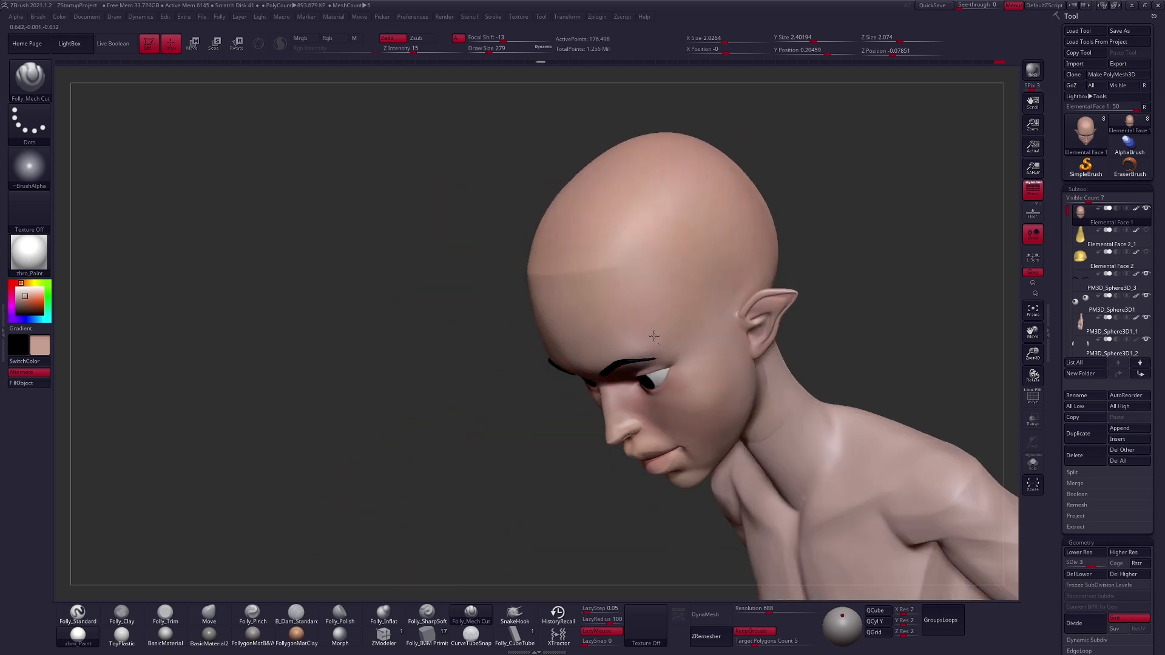
{"action": "right_click_drag", "start_coordinate": [737, 243], "coordinate": [791, 292], "text": "shift"}
Smooth the temple and side of the skull at subdivision level 2 with draw size 215
{"action": "key", "text": "space"}
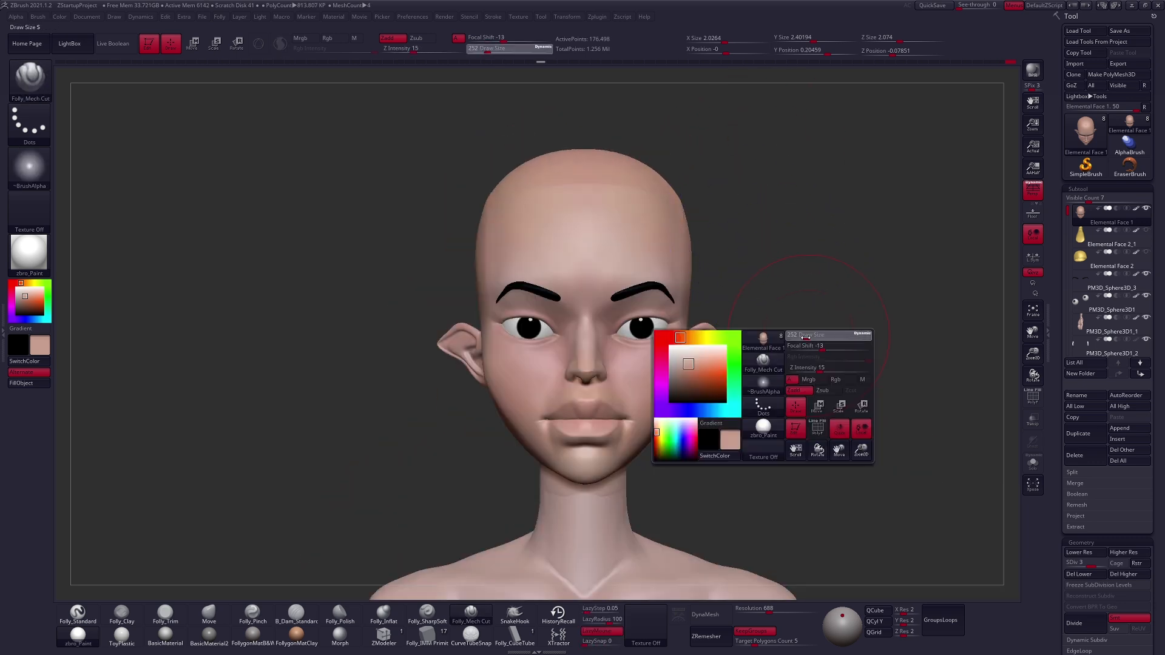
{"action": "left_click_drag", "start_coordinate": [803, 351], "coordinate": [798, 351]}
{"action": "key", "text": "shift+d"}
{"action": "key", "text": "shift+d"}
{"action": "right_click_drag", "start_coordinate": [799, 354], "coordinate": [741, 319]}
{"action": "key", "text": "d"}
{"action": "key", "text": "d"}
{"action": "key", "text": "d"}
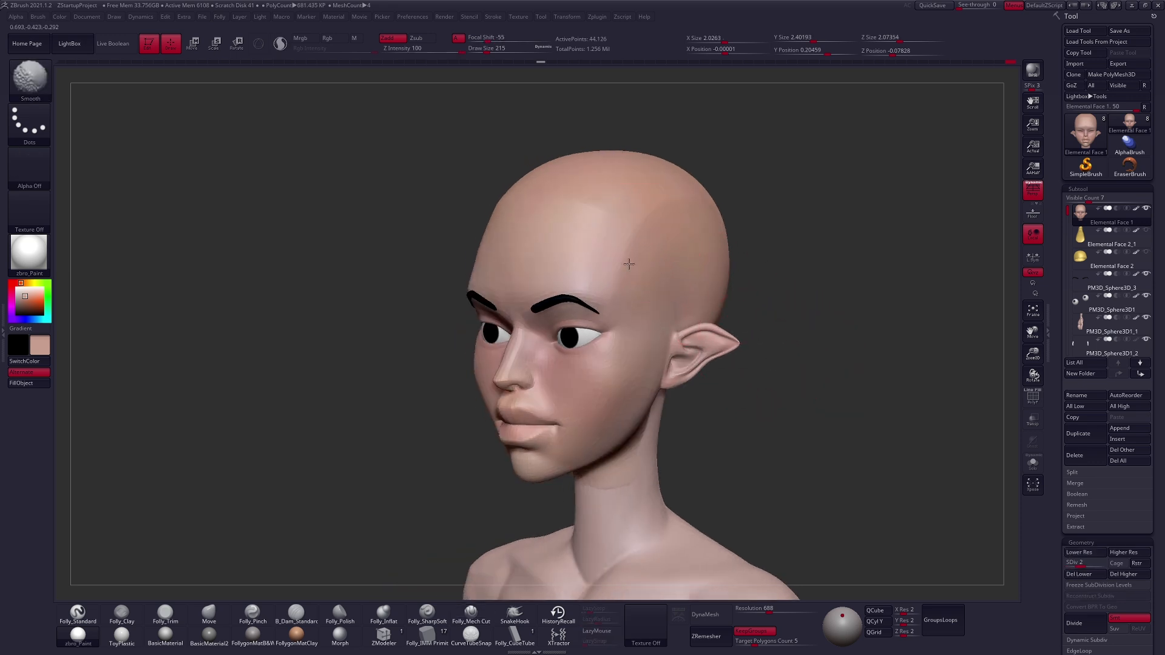
{"action": "right_click_drag", "start_coordinate": [669, 210], "coordinate": [681, 160], "text": "shift"}
Fit the hair cap to the reshaped skull using the Move brush at draw size 381, with transparency temporarily on
{"action": "left_click", "coordinate": [1091, 258]}
{"action": "right_click_drag", "start_coordinate": [914, 297], "coordinate": [903, 326]}
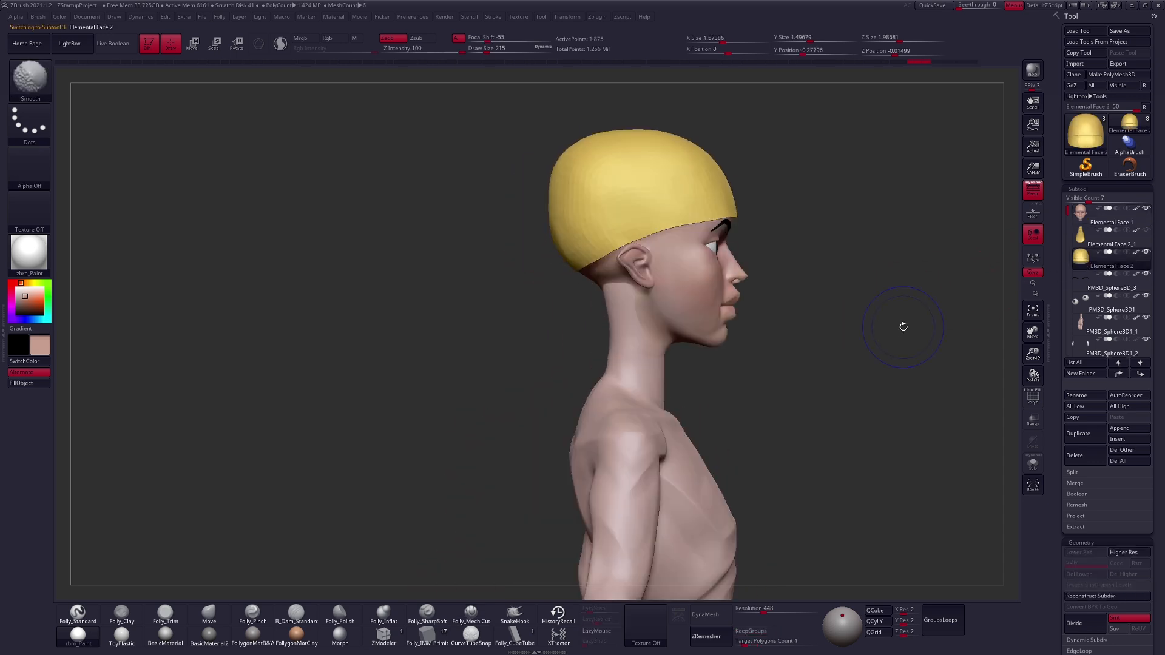
{"action": "left_click", "coordinate": [1033, 420]}
{"action": "right_click_drag", "start_coordinate": [830, 369], "coordinate": [752, 416], "text": "alt"}
{"action": "key", "text": "b"}
{"action": "key", "text": "m"}
{"action": "key", "text": "v"}
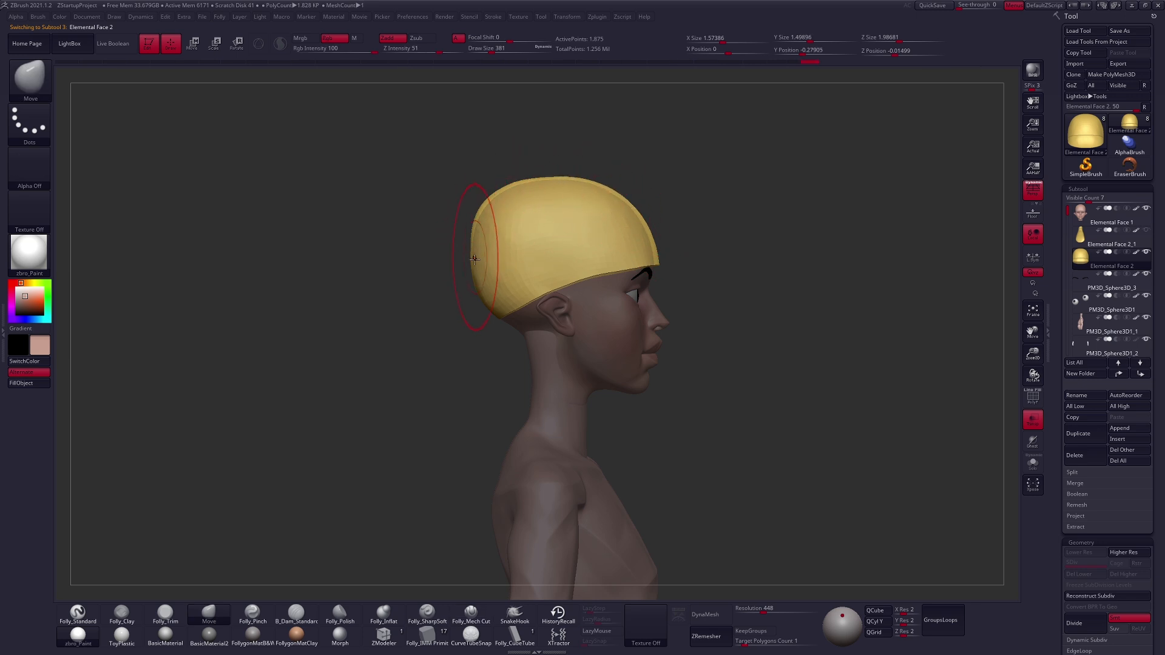
{"action": "right_click_drag", "start_coordinate": [965, 335], "coordinate": [918, 328], "text": "shift"}
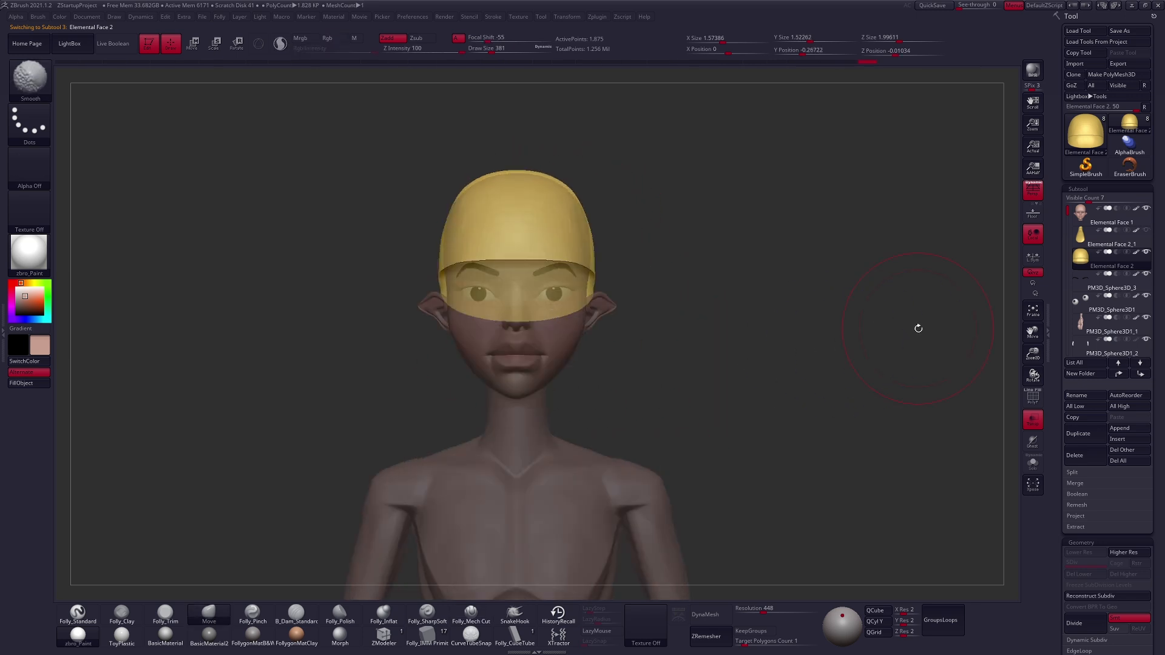
{"action": "left_click", "coordinate": [1033, 419]}
Show the long hair and adjust the front edge of the hair cap with the Move brush at draw size 335
{"action": "right_click_drag", "start_coordinate": [734, 341], "coordinate": [764, 345]}
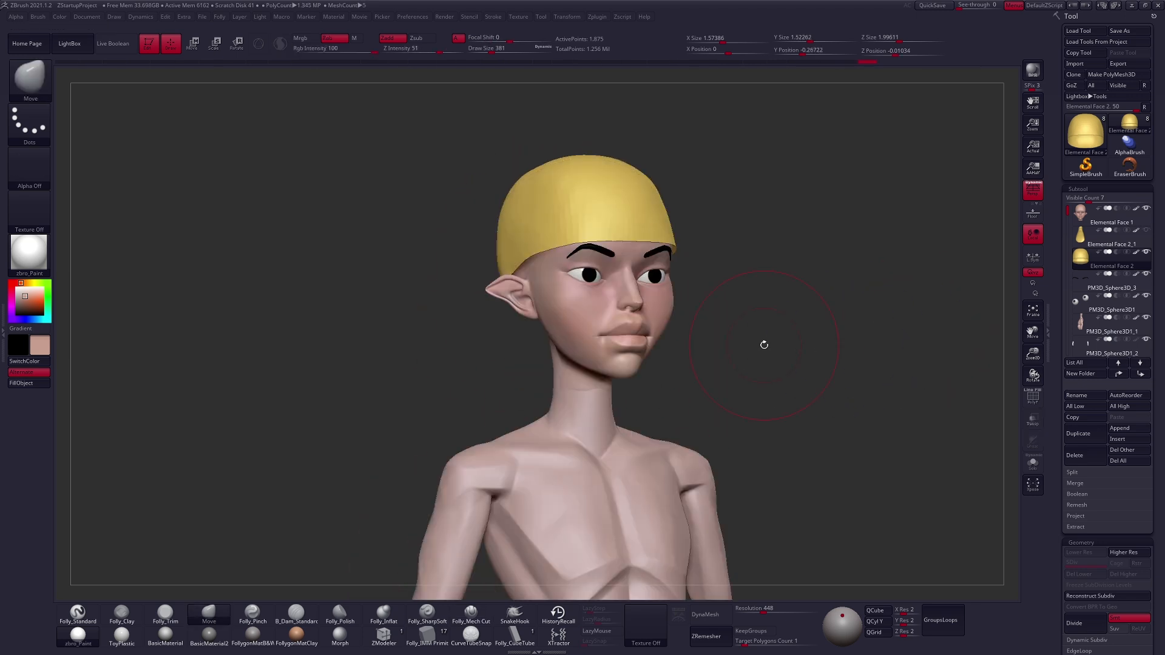
{"action": "left_click", "coordinate": [1080, 262]}
{"action": "right_click_drag", "start_coordinate": [793, 367], "coordinate": [752, 374], "text": "shift"}
{"action": "key", "text": "space"}
{"action": "left_click_drag", "start_coordinate": [648, 282], "coordinate": [643, 282]}
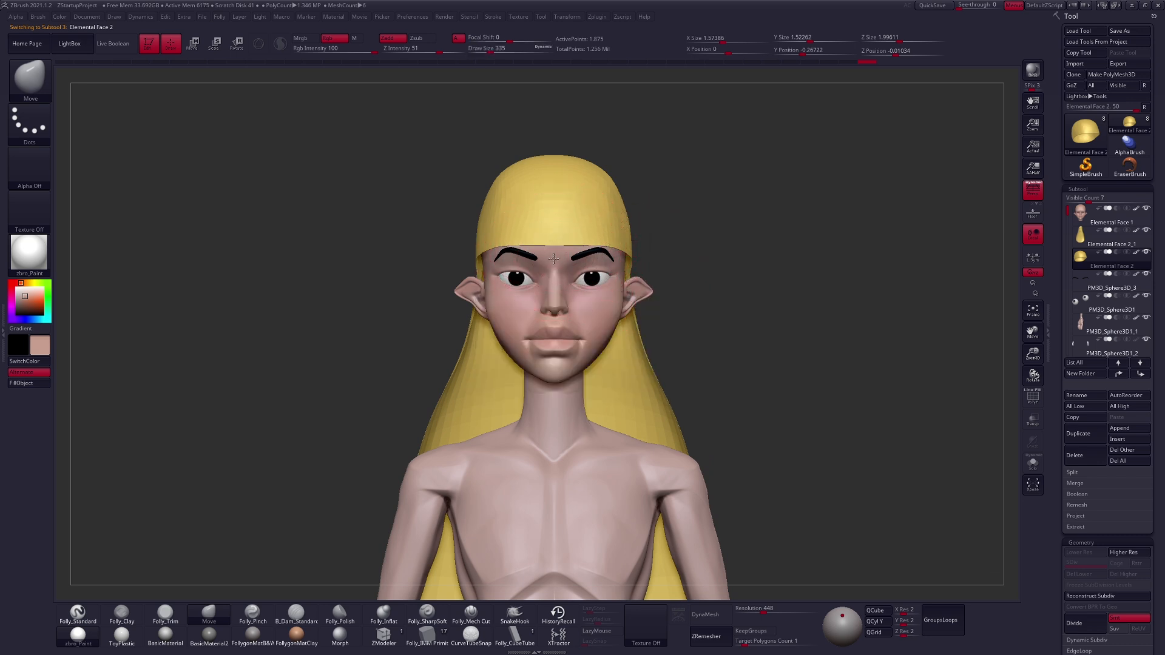
{"action": "left_click_drag", "start_coordinate": [557, 265], "coordinate": [561, 263]}
Refine the hair cap's shape around the forehead and temples at draw size 215
{"action": "right_click_drag", "start_coordinate": [564, 262], "coordinate": [667, 269]}
{"action": "key", "text": "space"}
{"action": "left_click_drag", "start_coordinate": [673, 274], "coordinate": [662, 273]}
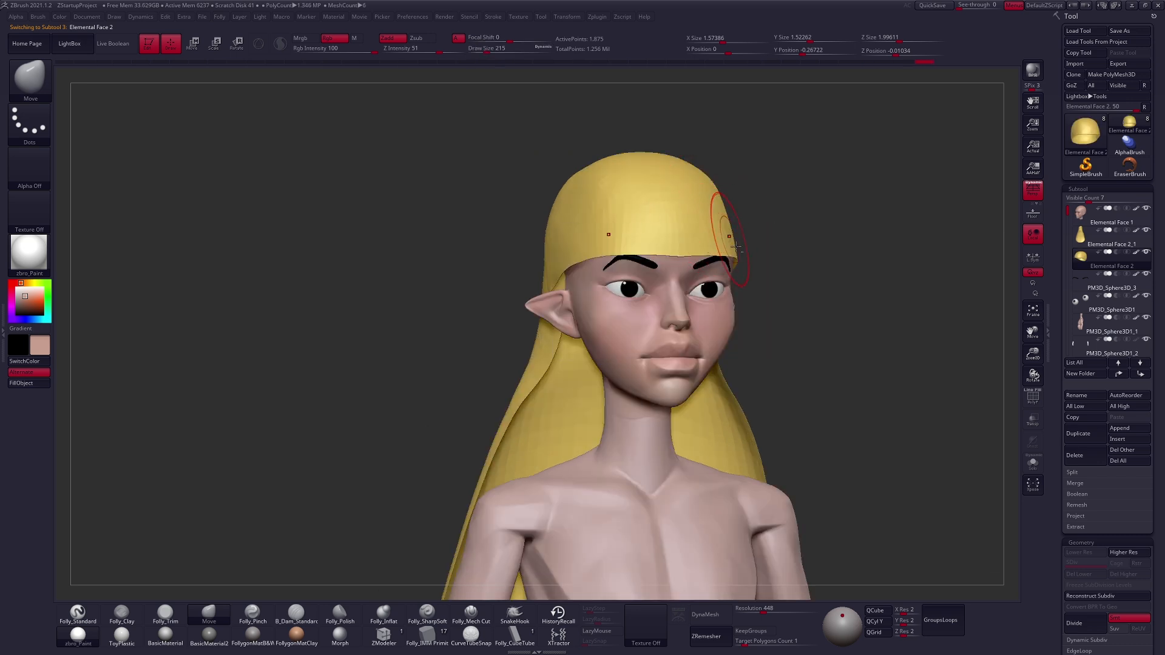
{"action": "right_click_drag", "start_coordinate": [771, 322], "coordinate": [746, 368], "text": "alt"}
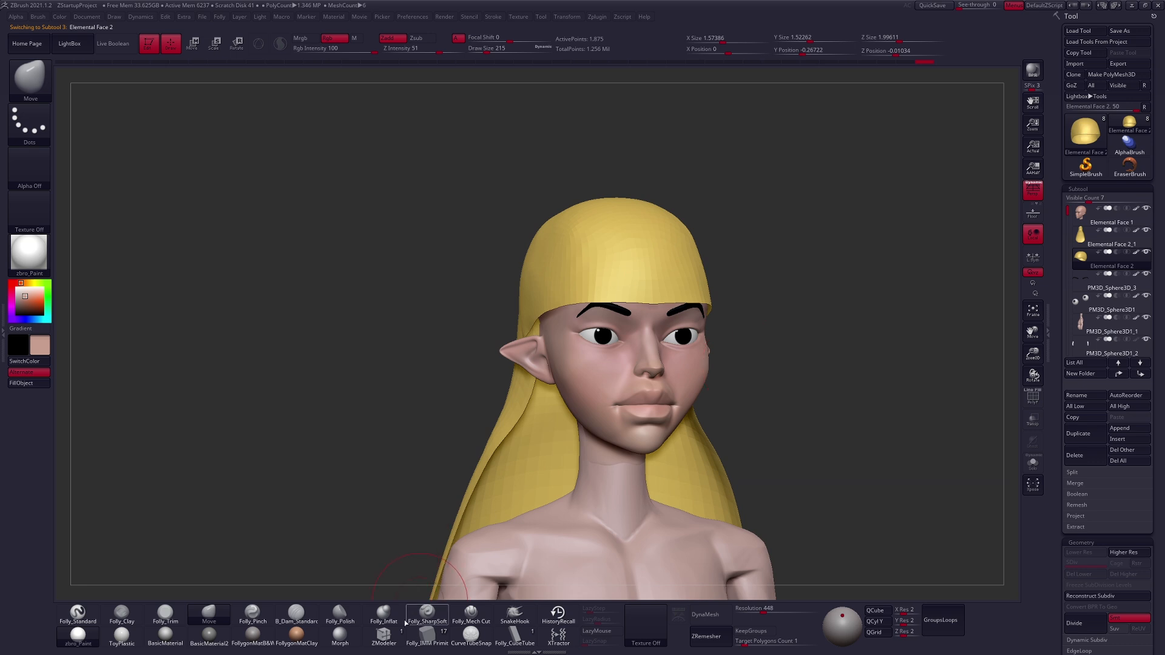
Extrude the hair cap and the long hair with ZModeler to give both meshes thickness
{"action": "left_click_drag", "start_coordinate": [1064, 346], "coordinate": [1051, 401]}
{"action": "left_click", "coordinate": [384, 634]}
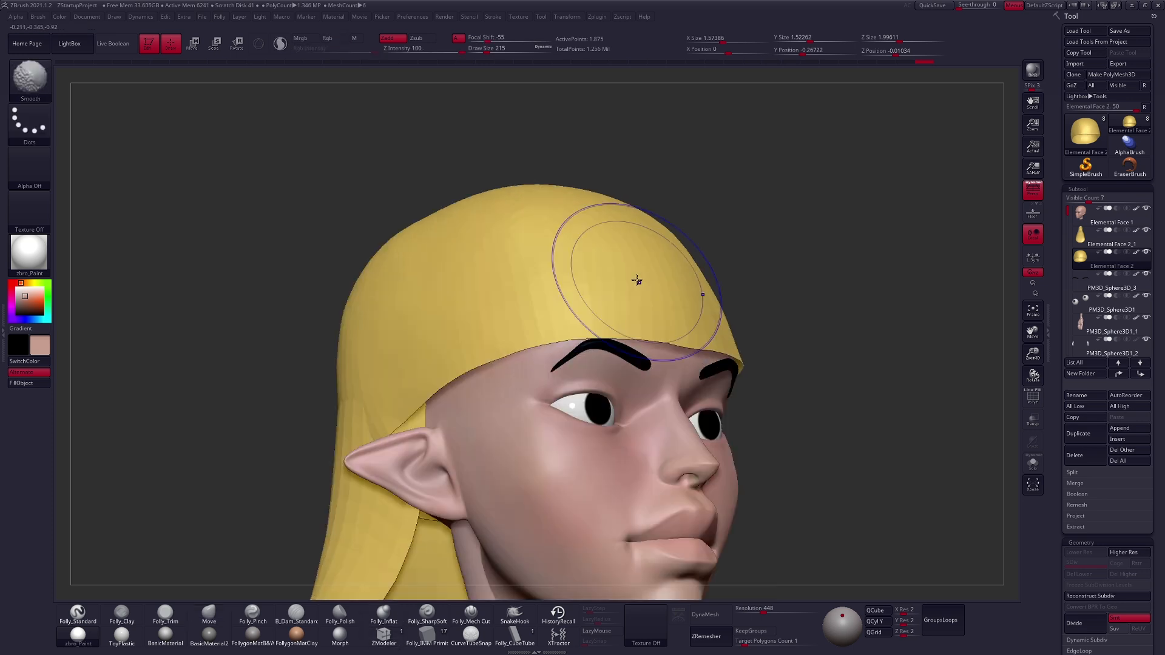
{"action": "key", "text": "shift+f"}
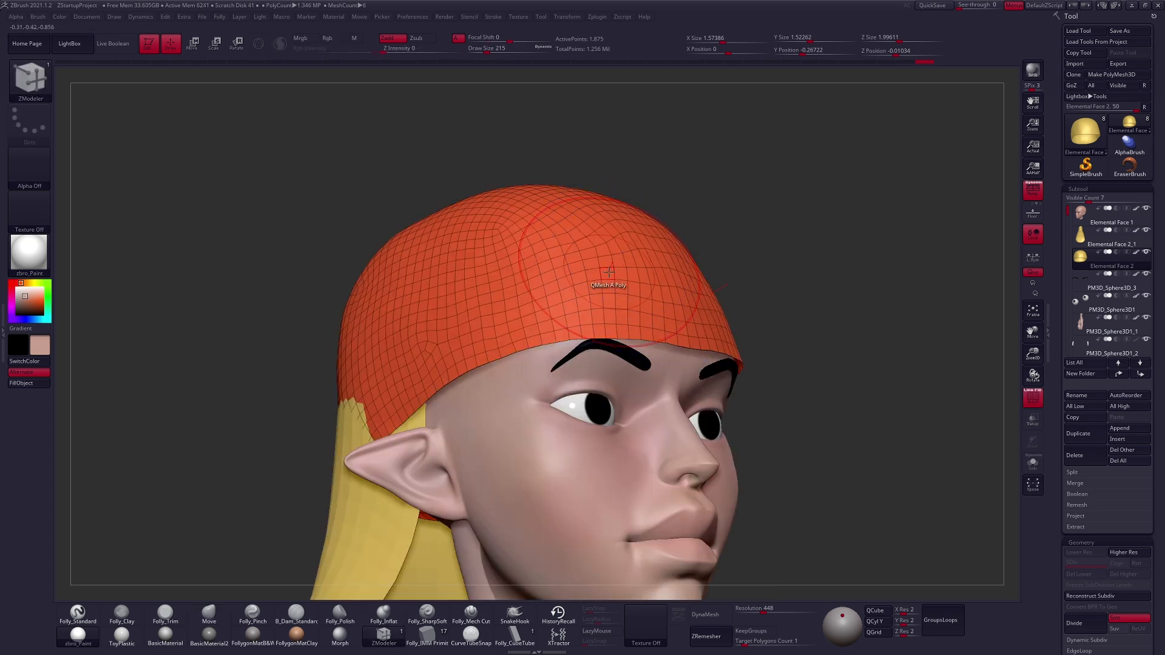
{"action": "key", "text": "space"}
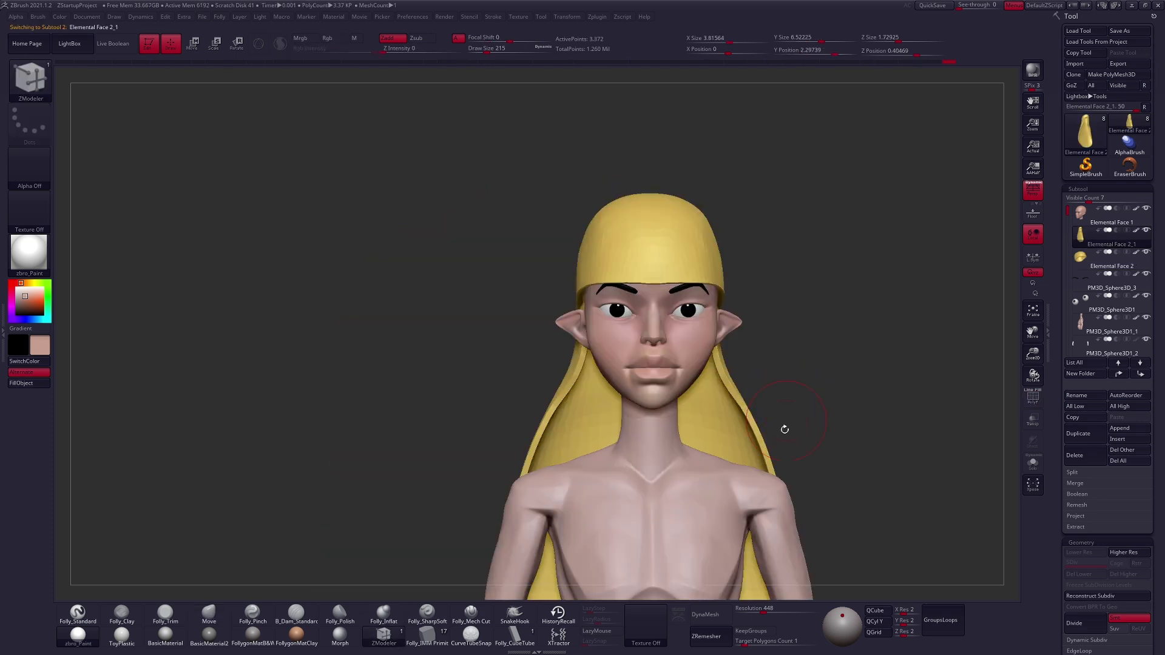
{"action": "left_click_drag", "start_coordinate": [783, 429], "coordinate": [662, 455]}
Delete the unneeded subtool listed below the hands
{"action": "left_click", "coordinate": [620, 409], "text": "alt"}
{"action": "left_click", "coordinate": [1074, 461]}
{"action": "left_click", "coordinate": [1001, 479]}
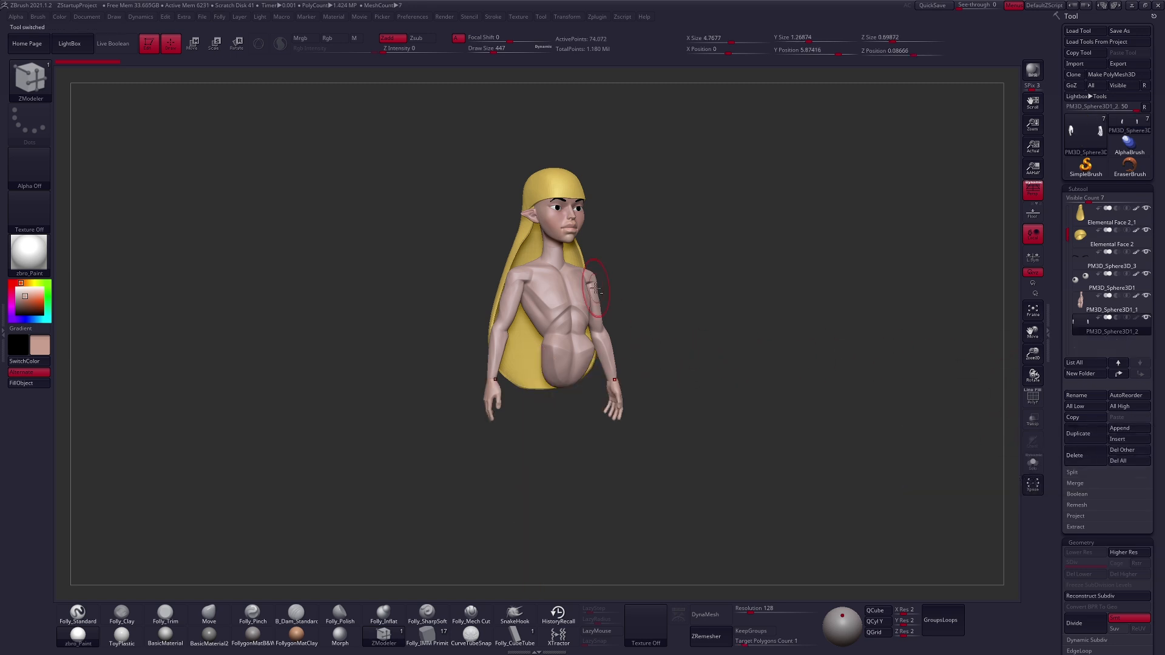
{"action": "left_click_drag", "start_coordinate": [628, 340], "coordinate": [566, 427], "text": "alt"}
{"action": "left_click_drag", "start_coordinate": [626, 383], "coordinate": [646, 431], "text": "alt"}
Switch to the Move brush at draw size 366 and delete the hands subtool
{"action": "key", "text": "b"}
{"action": "key", "text": "m"}
{"action": "key", "text": "v"}
{"action": "key", "text": "s"}
{"action": "left_click_drag", "start_coordinate": [696, 375], "coordinate": [692, 376]}
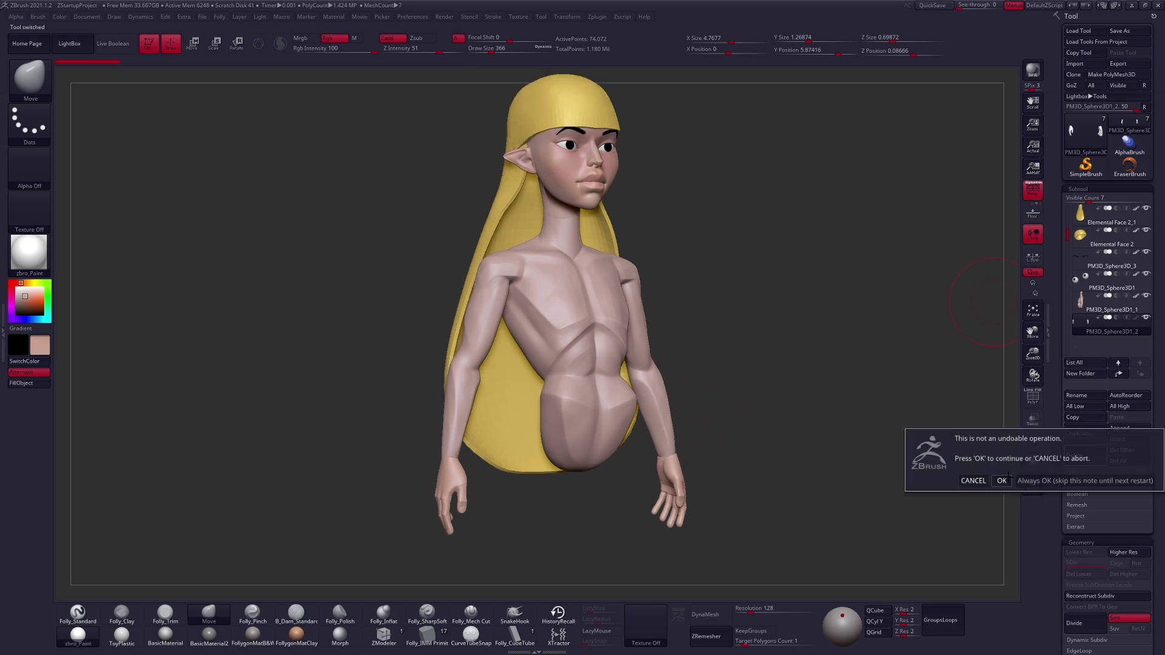
{"action": "right_click_drag", "start_coordinate": [600, 293], "coordinate": [585, 381], "text": "shift"}
{"action": "right_click_drag", "start_coordinate": [561, 261], "coordinate": [581, 332]}
{"action": "key", "text": "shift+f"}
{"action": "key", "text": "shift+f"}
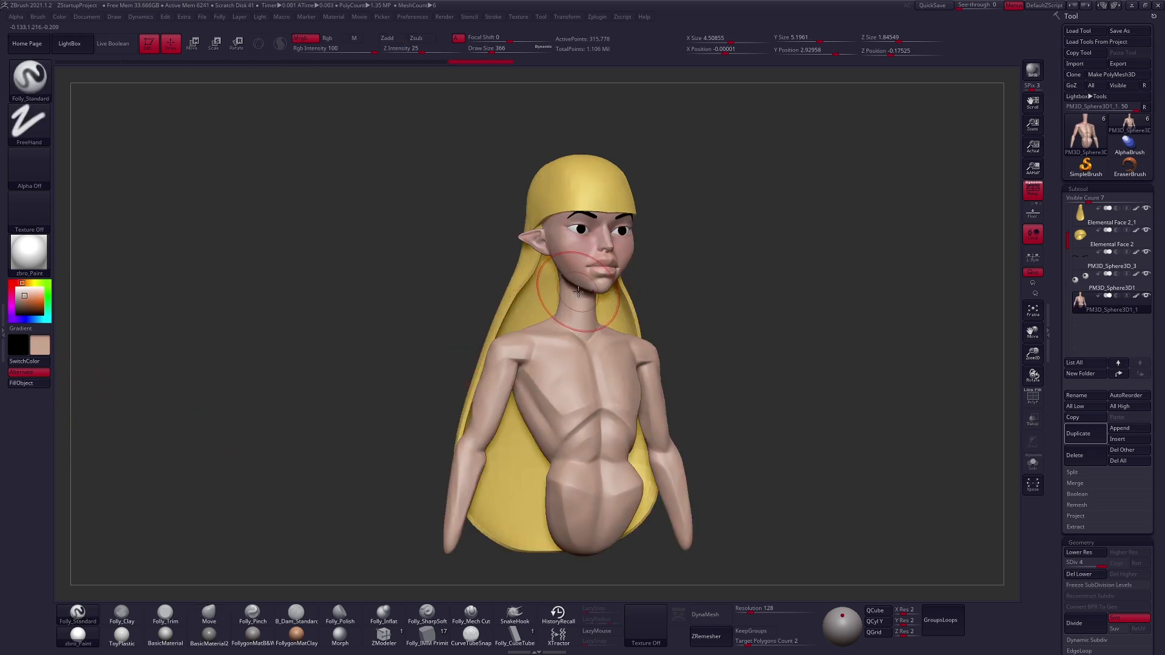
Smooth the torso's chest and abdomen at subdivision level 3 with draw size 321
{"action": "right_click_drag", "start_coordinate": [719, 402], "coordinate": [731, 343], "text": "shift"}
{"action": "key", "text": "shift+d"}
{"action": "key", "text": "shift"}
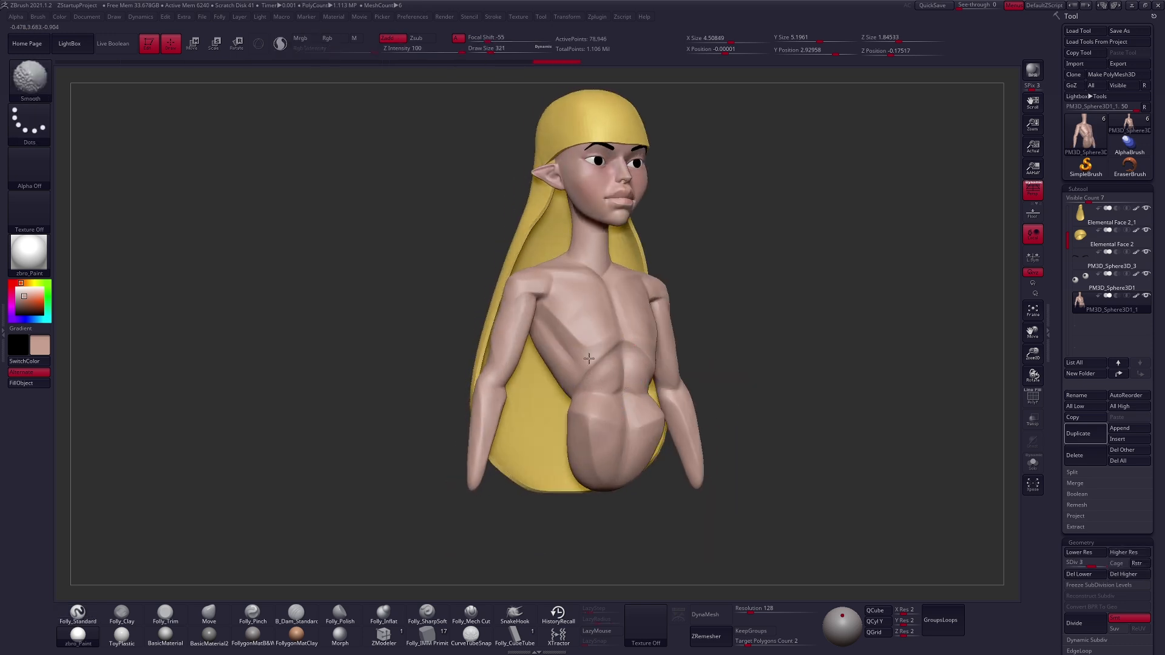
{"action": "right_click_drag", "start_coordinate": [615, 302], "coordinate": [624, 401], "text": "shift"}
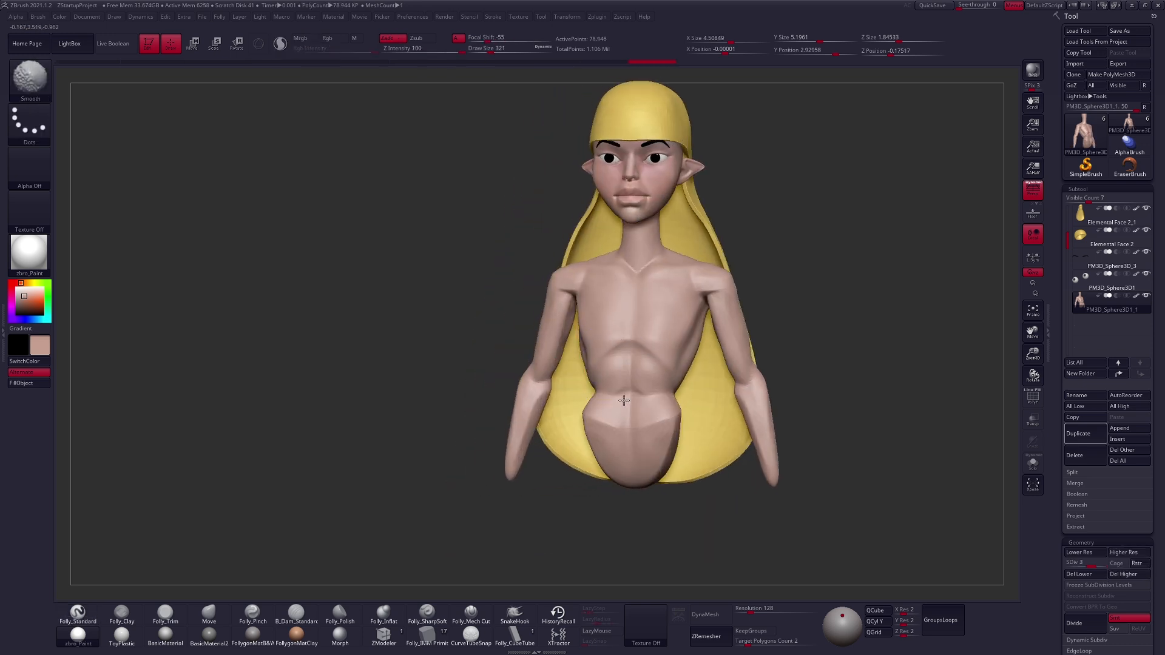
{"action": "right_click_drag", "start_coordinate": [642, 463], "coordinate": [561, 428]}
{"action": "left_click_drag", "start_coordinate": [656, 419], "coordinate": [664, 388], "text": "shift"}
Isolate the torso and smooth its back and sides at draw size 321
{"action": "mouse_move", "coordinate": [694, 358]}
{"action": "right_mouse_down"}
{"action": "mouse_move", "coordinate": [642, 338]}
{"action": "mouse_move", "coordinate": [700, 312]}
{"action": "mouse_move", "coordinate": [691, 291]}
{"action": "mouse_move", "coordinate": [654, 344]}
{"action": "right_mouse_up"}
{"action": "key", "text": "shift+s"}
{"action": "left_click_drag", "start_coordinate": [687, 274], "coordinate": [690, 298], "text": "shift"}
{"action": "mouse_move", "coordinate": [691, 303]}
{"action": "right_mouse_down"}
{"action": "mouse_move", "coordinate": [722, 337]}
{"action": "mouse_move", "coordinate": [664, 358]}
{"action": "right_mouse_up"}
{"action": "mouse_move", "coordinate": [658, 370]}
{"action": "left_mouse_down", "text": "shift"}
{"action": "mouse_move", "coordinate": [659, 427]}
{"action": "mouse_move", "coordinate": [673, 391]}
{"action": "left_mouse_up", "text": "shift"}
{"action": "right_click_drag", "start_coordinate": [674, 391], "coordinate": [682, 399]}
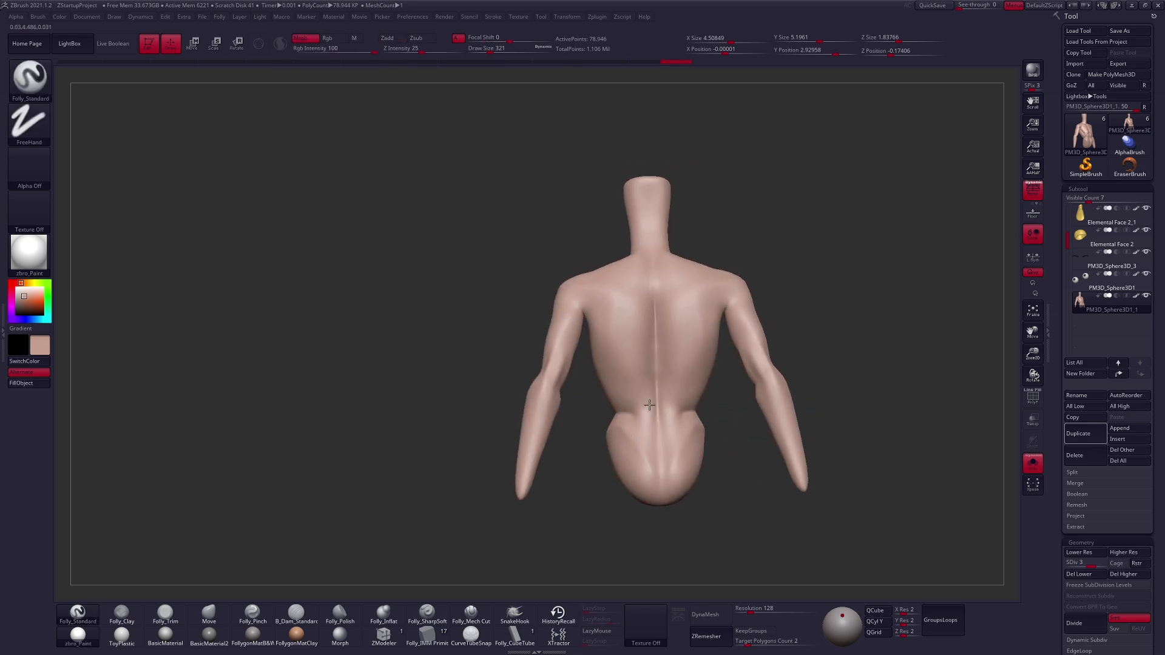
Shape the torso's lower back and hips with the Folly_Clay brush at draw size 321 and show all subtools again
{"action": "key", "text": "2"}
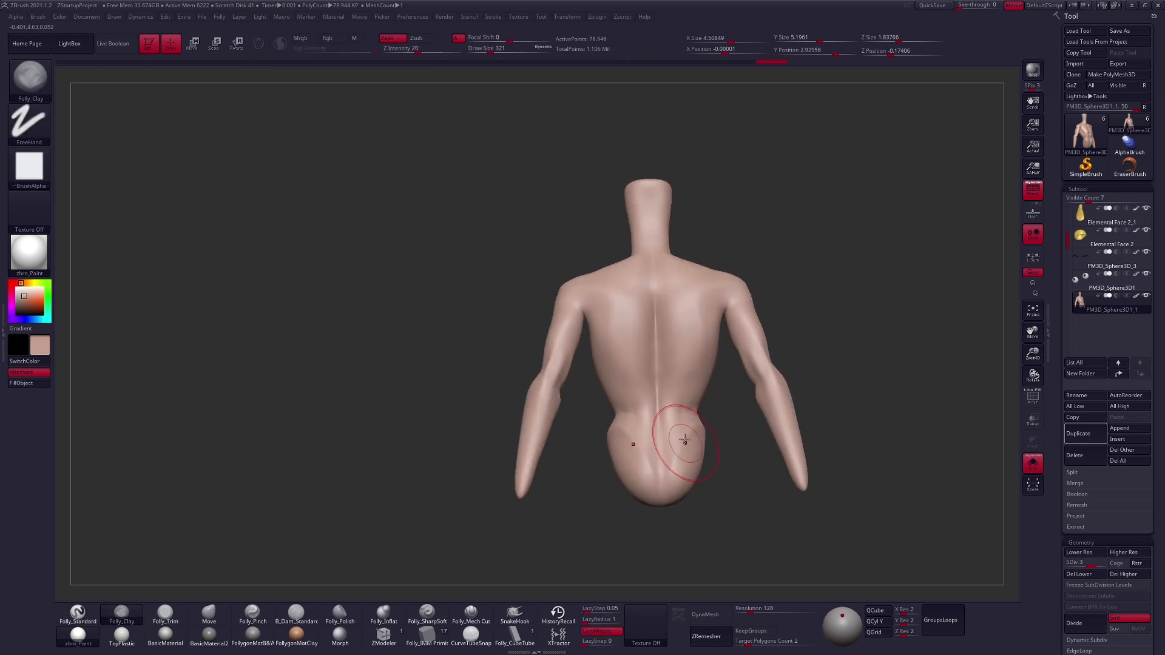
{"action": "mouse_move", "coordinate": [653, 428]}
{"action": "right_mouse_down"}
{"action": "mouse_move", "coordinate": [637, 419]}
{"action": "mouse_move", "coordinate": [617, 431]}
{"action": "mouse_move", "coordinate": [649, 434]}
{"action": "right_mouse_up"}
{"action": "left_click", "coordinate": [1033, 463]}
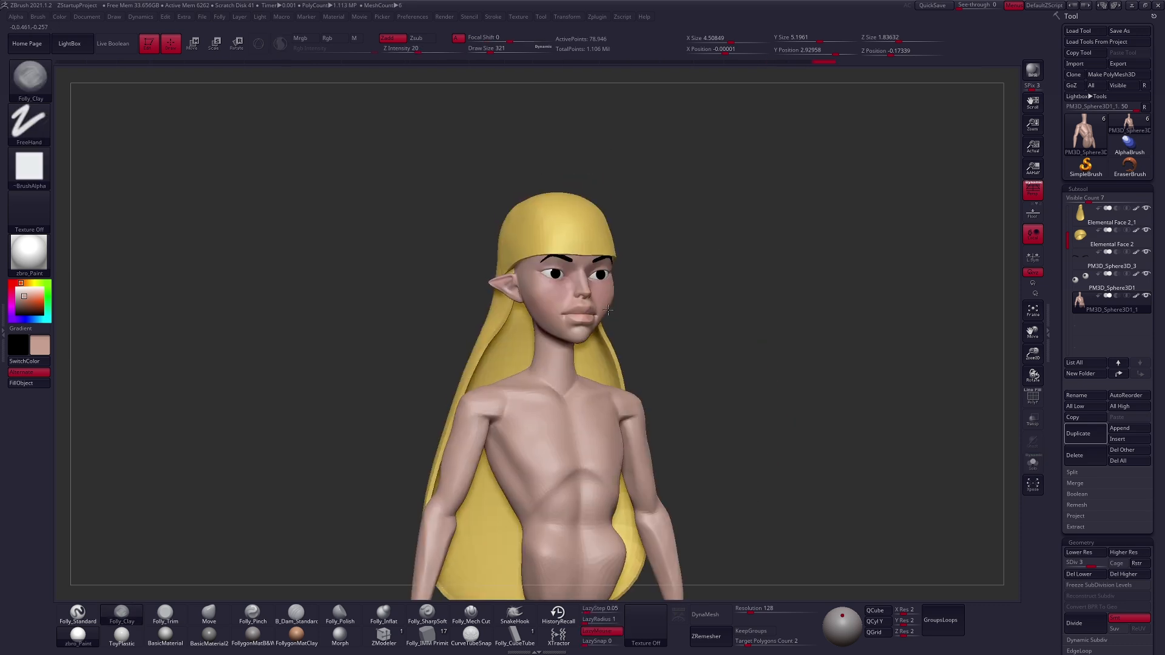
{"action": "mouse_move", "coordinate": [631, 239]}
{"action": "right_mouse_down", "text": "ctrl"}
{"action": "mouse_move", "coordinate": [625, 292]}
{"action": "mouse_move", "coordinate": [650, 307]}
{"action": "mouse_move", "coordinate": [631, 322]}
{"action": "mouse_move", "coordinate": [628, 301]}
{"action": "right_mouse_up", "text": "ctrl"}
{"action": "key", "text": "w"}
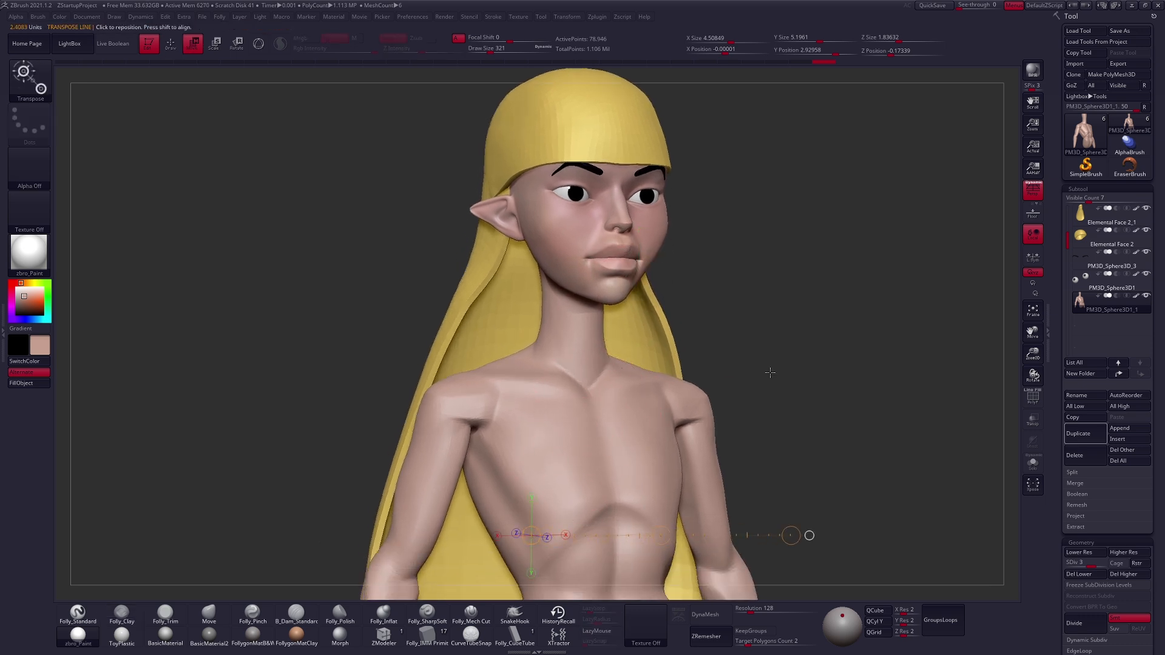
{"action": "key", "text": "q"}
{"action": "right_click_drag", "start_coordinate": [739, 442], "coordinate": [707, 383], "text": "ctrl"}
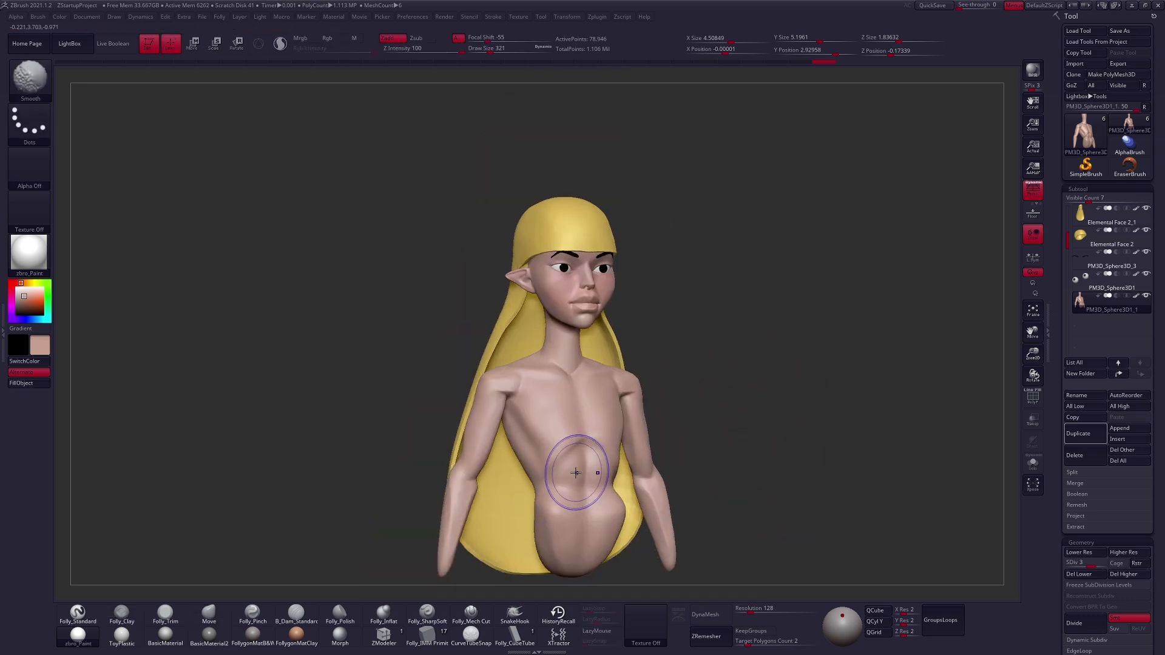
Reshape the shoulders and upper arms with the Move brush at subdivision level 1, starting at draw size 1006
{"action": "key", "text": "b"}
{"action": "key", "text": "m"}
{"action": "key", "text": "v"}
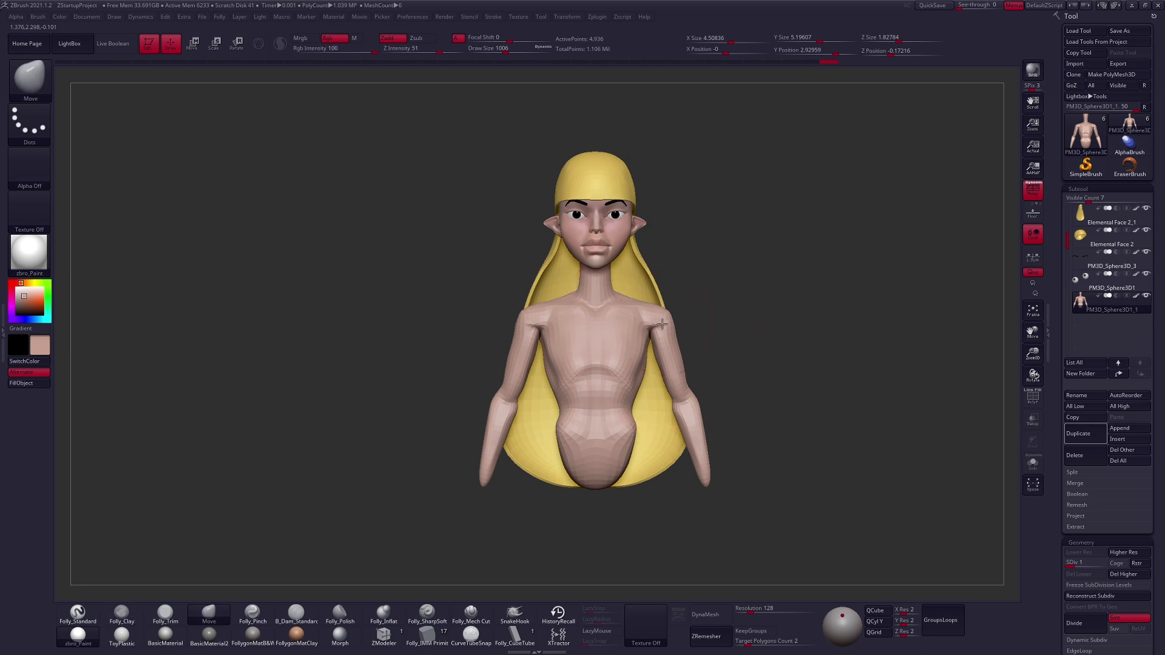
{"action": "left_click_drag", "start_coordinate": [666, 338], "coordinate": [654, 324]}
{"action": "key", "text": "space"}
{"action": "left_click_drag", "start_coordinate": [601, 375], "coordinate": [595, 374]}
{"action": "left_click_drag", "start_coordinate": [641, 299], "coordinate": [637, 287]}
{"action": "key", "text": "space"}
{"action": "left_click_drag", "start_coordinate": [641, 374], "coordinate": [642, 374]}
{"action": "key", "text": "space"}
{"action": "left_click_drag", "start_coordinate": [664, 327], "coordinate": [660, 330]}
Adjust the ribcage and waist outline with the neck masked, using the Move brush at draw sizes 638 and 537
{"action": "right_click_drag", "start_coordinate": [659, 340], "coordinate": [723, 332]}
{"action": "key", "text": "alt+s"}
{"action": "key", "text": "space"}
{"action": "left_click_drag", "start_coordinate": [632, 386], "coordinate": [628, 386]}
{"action": "mouse_move", "coordinate": [684, 370]}
{"action": "right_mouse_down"}
{"action": "mouse_move", "coordinate": [726, 380]}
{"action": "mouse_move", "coordinate": [668, 374]}
{"action": "right_mouse_up"}
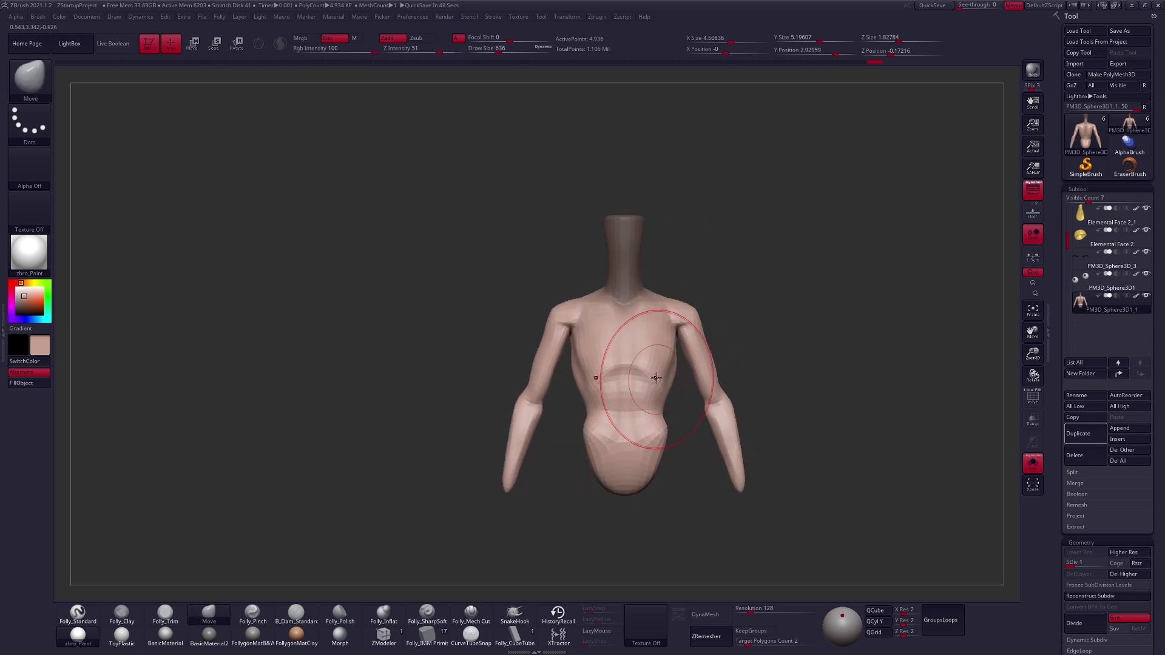
{"action": "key", "text": "alt+s"}
{"action": "key", "text": "["}
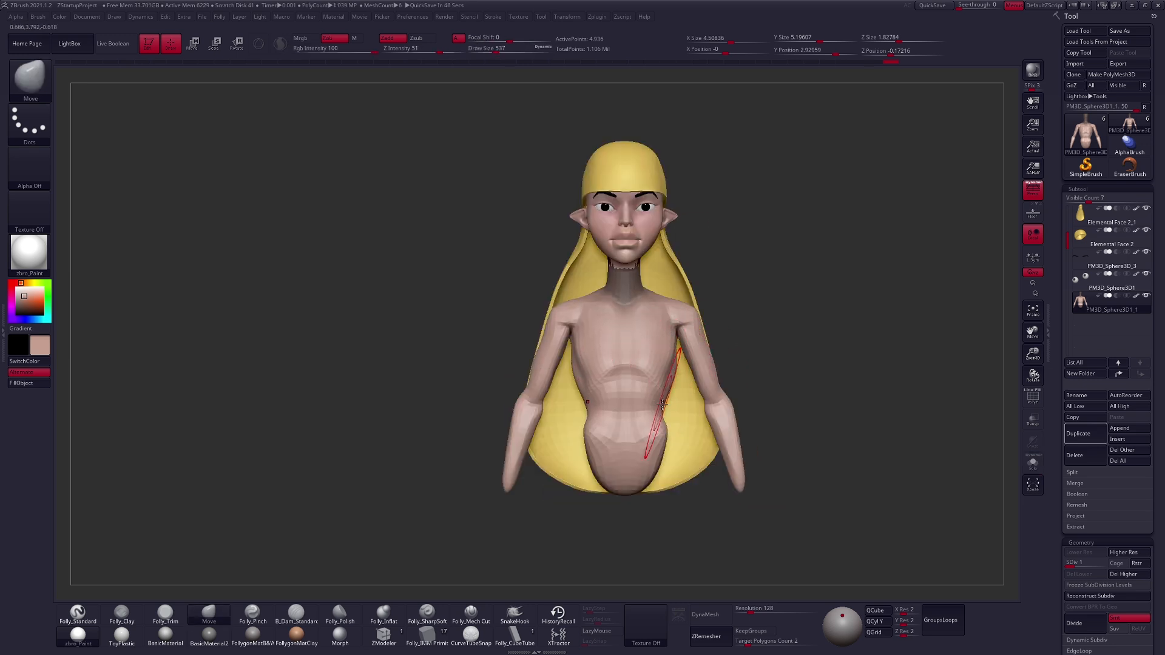
{"action": "key", "text": "["}
Isolate the torso and adjust its upper back with the Move brush at draw size 335
{"action": "mouse_move", "coordinate": [663, 402]}
{"action": "right_mouse_down"}
{"action": "mouse_move", "coordinate": [605, 370]}
{"action": "mouse_move", "coordinate": [695, 358]}
{"action": "right_mouse_up"}
{"action": "key", "text": "alt+s"}
{"action": "key", "text": "["}
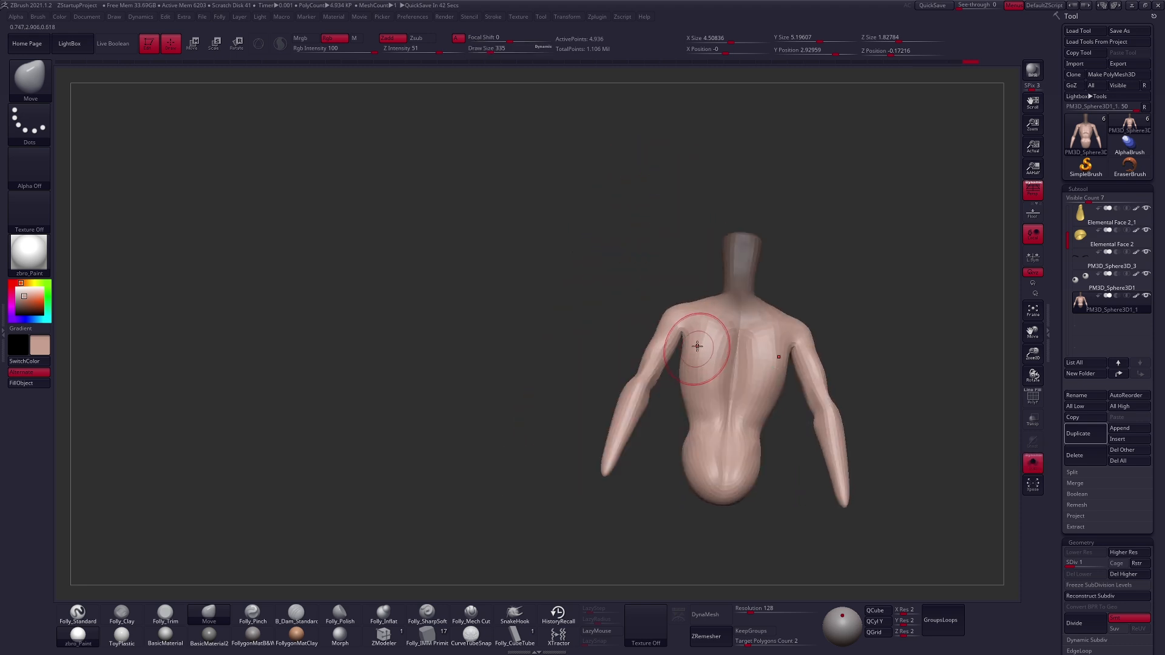
{"action": "key", "text": "ctrl+f"}
{"action": "key", "text": "ctrl+f"}
Refine the torso's chest and sides with the Folly_Clay brush at subdivision level 2, draw size 335
{"action": "key", "text": "d"}
{"action": "mouse_move", "coordinate": [700, 369]}
{"action": "right_mouse_down"}
{"action": "mouse_move", "coordinate": [702, 399]}
{"action": "mouse_move", "coordinate": [726, 382]}
{"action": "mouse_move", "coordinate": [695, 385]}
{"action": "mouse_move", "coordinate": [684, 367]}
{"action": "mouse_move", "coordinate": [672, 335]}
{"action": "mouse_move", "coordinate": [693, 313]}
{"action": "right_mouse_up"}
{"action": "key", "text": "space"}
{"action": "key", "text": "2"}
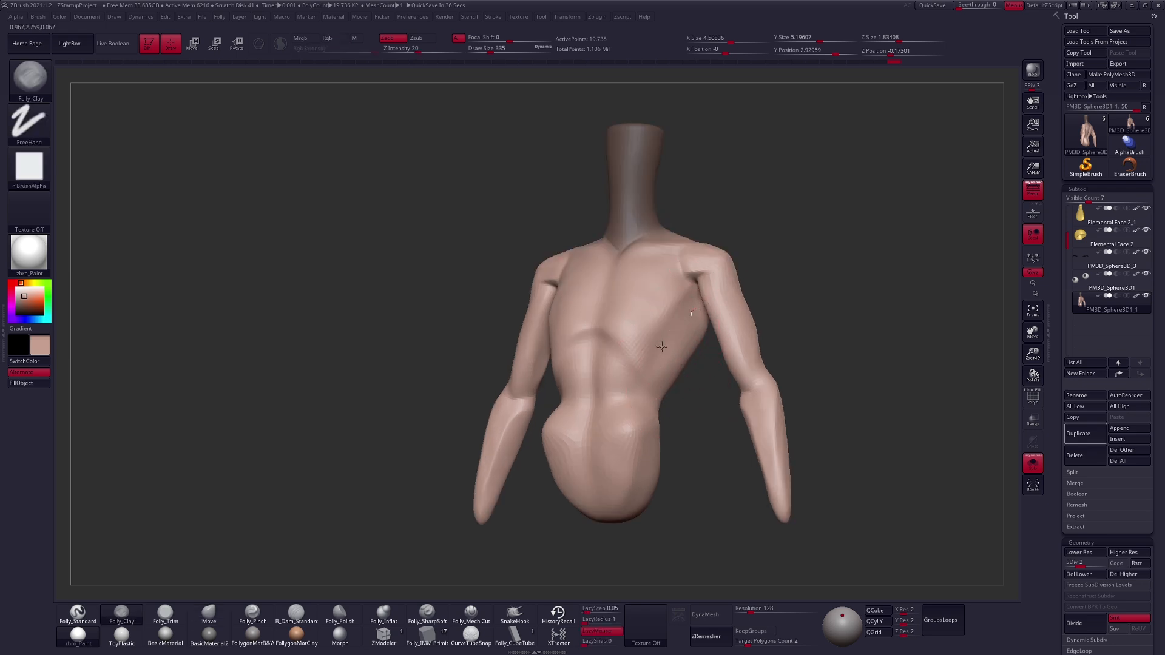
{"action": "mouse_move", "coordinate": [670, 335]}
{"action": "right_mouse_down", "text": "shift"}
{"action": "mouse_move", "coordinate": [685, 315]}
{"action": "mouse_move", "coordinate": [655, 339]}
{"action": "mouse_move", "coordinate": [701, 321]}
{"action": "right_mouse_up", "text": "shift"}
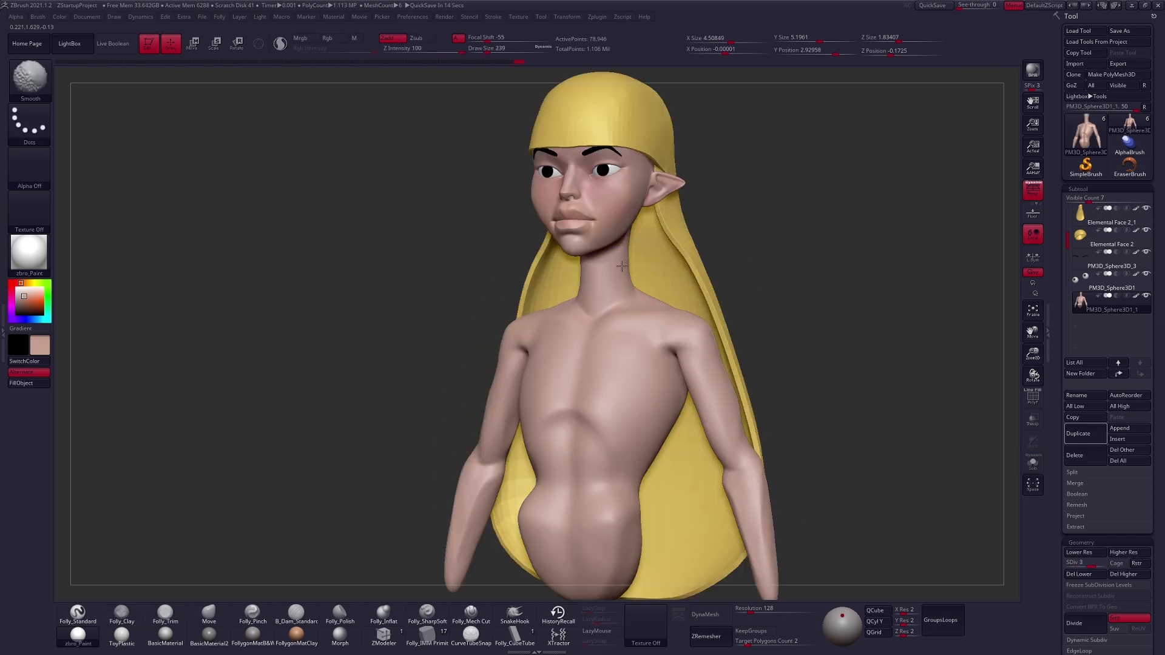
Build up the base of the neck and the shoulder line with Folly_Clay at subdivision level 3, draw size 150
{"action": "right_click_drag", "start_coordinate": [607, 304], "coordinate": [631, 302]}
{"action": "key", "text": "space"}
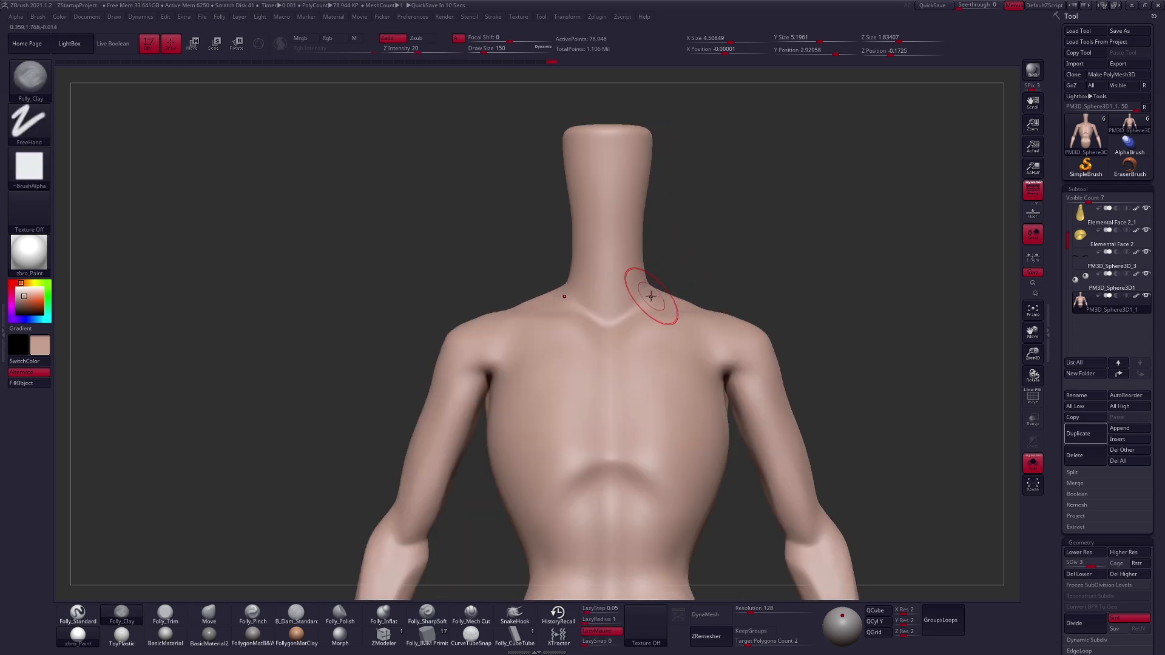
{"action": "key", "text": "shift"}
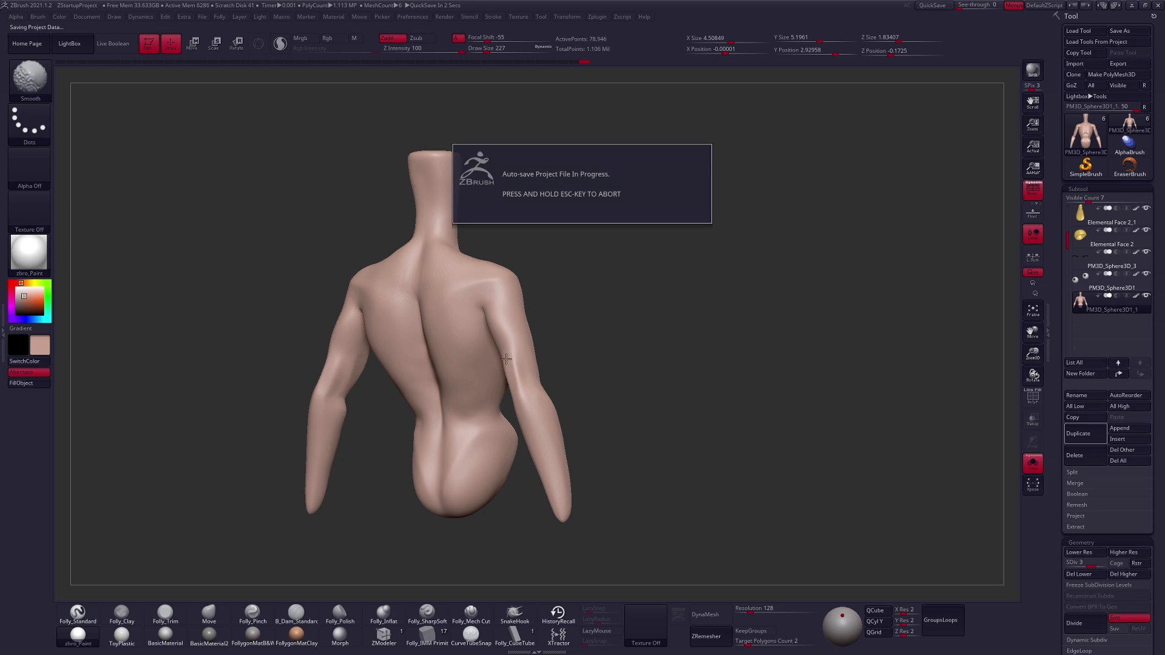
Smooth the torso's back at subdivision level 4 with draw size 227
{"action": "key", "text": "ctrl+d"}
{"action": "left_click_drag", "start_coordinate": [618, 414], "coordinate": [523, 355]}
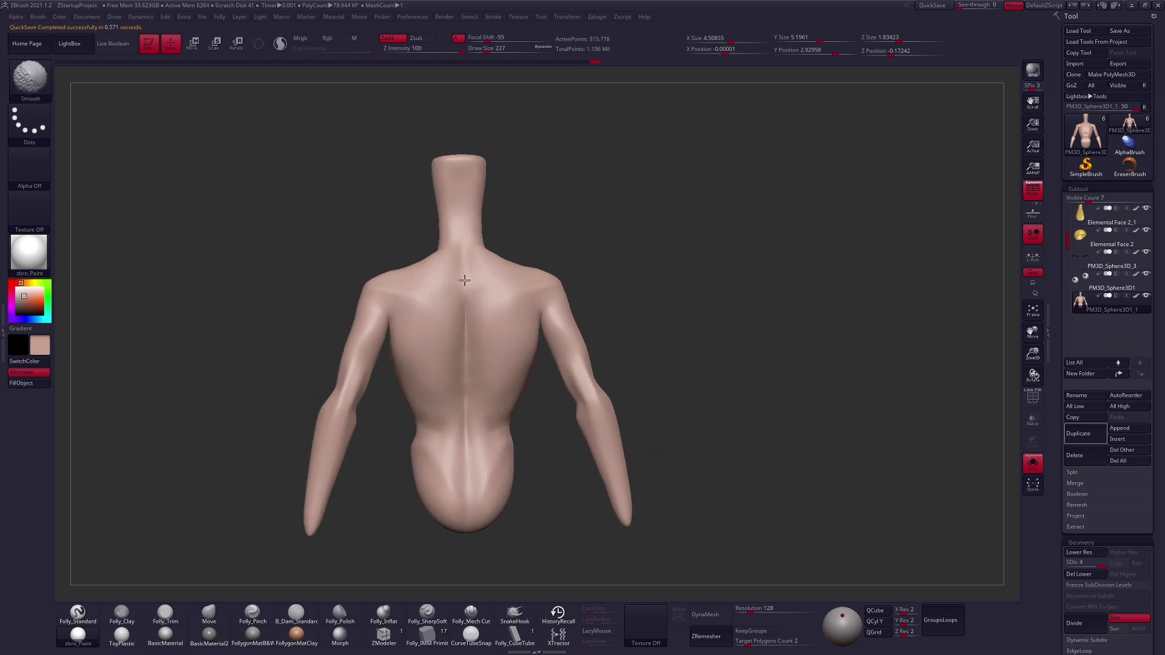
{"action": "left_click_drag", "start_coordinate": [448, 240], "coordinate": [786, 352]}
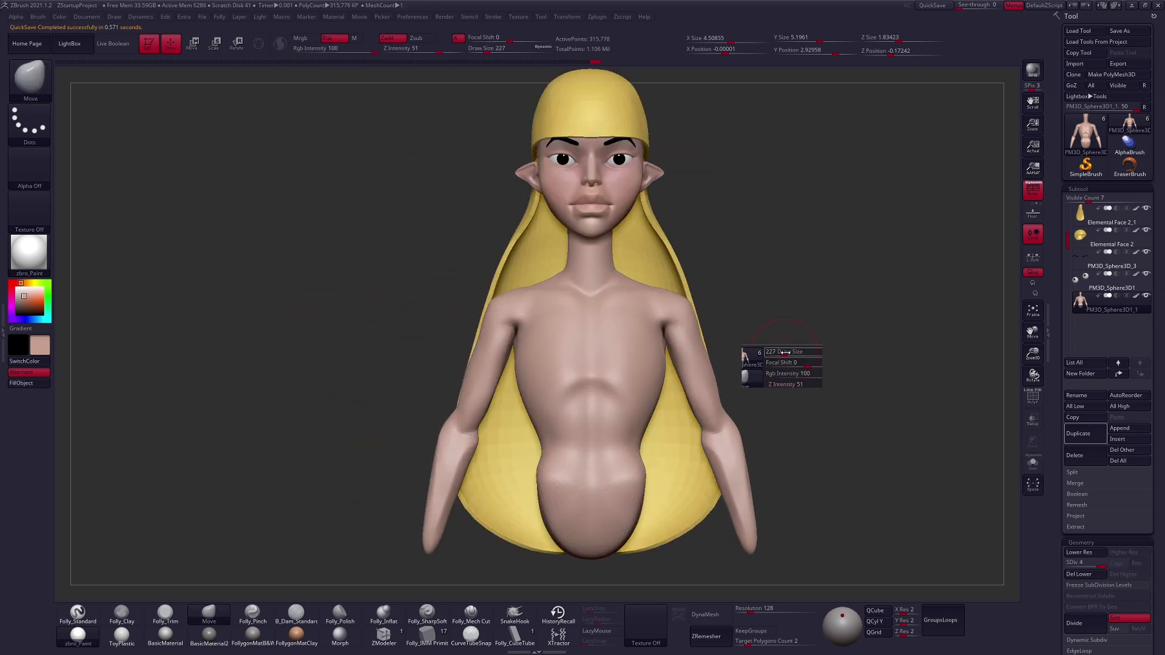
Build up the collarbones and the front base of the neck with Folly_Clay at subdivision level 2, draw size 170
{"action": "right_click_drag", "start_coordinate": [678, 418], "coordinate": [664, 424]}
{"action": "mouse_move", "coordinate": [671, 370]}
{"action": "right_mouse_down", "text": "ctrl"}
{"action": "mouse_move", "coordinate": [606, 389]}
{"action": "mouse_move", "coordinate": [567, 419]}
{"action": "right_mouse_up", "text": "ctrl"}
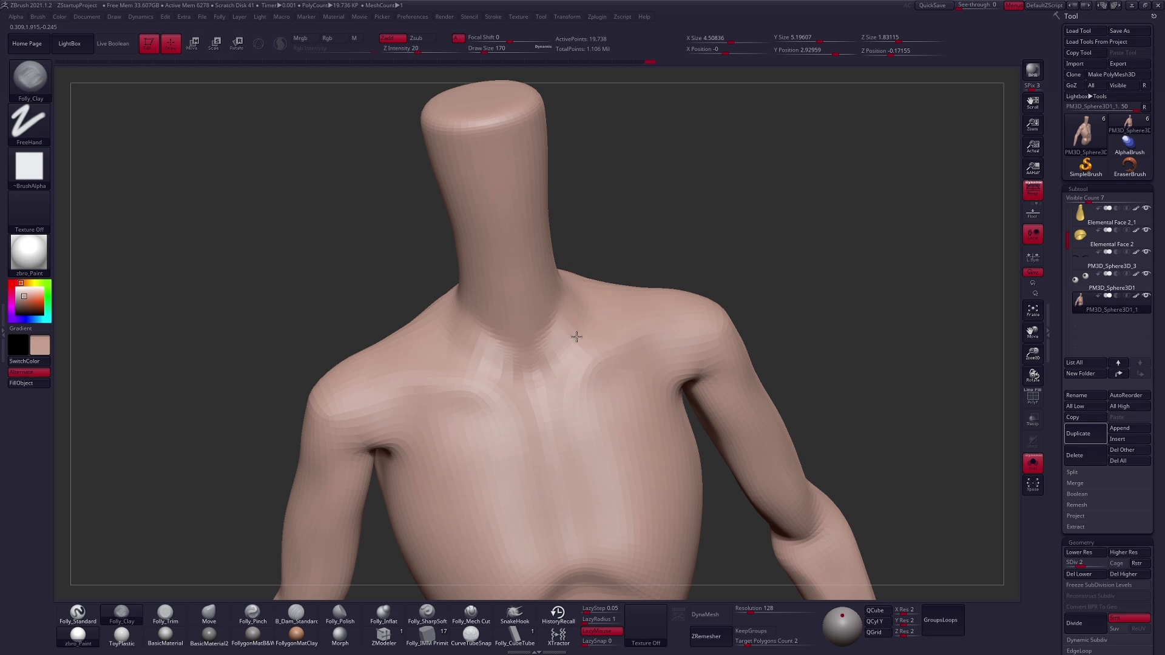
{"action": "left_click_drag", "start_coordinate": [576, 337], "coordinate": [575, 308]}
{"action": "right_click_drag", "start_coordinate": [569, 333], "coordinate": [516, 359]}
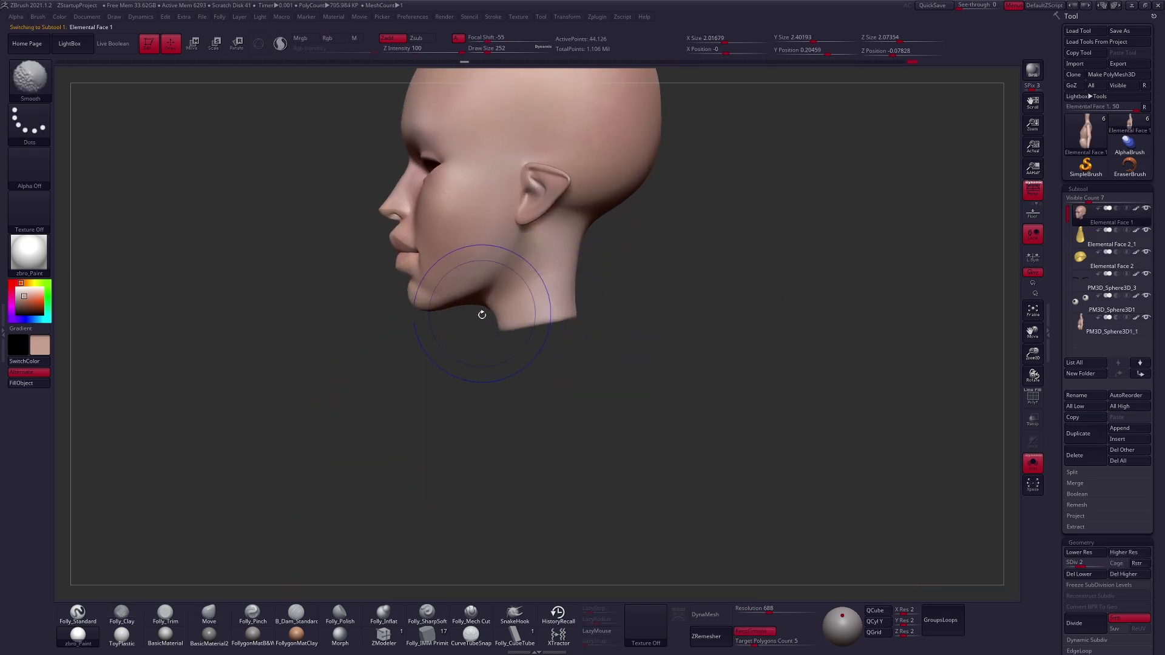
Mask the head mesh at subdivision level 1 so only its neck section stays editable
{"action": "key", "text": "shift+d"}
{"action": "mouse_move", "coordinate": [474, 319]}
{"action": "left_mouse_down", "text": "ctrl"}
{"action": "mouse_move", "coordinate": [634, 347]}
{"action": "mouse_move", "coordinate": [522, 392]}
{"action": "left_mouse_up", "text": "ctrl"}
{"action": "left_click", "coordinate": [674, 369], "text": "ctrl"}
{"action": "right_click_drag", "start_coordinate": [673, 369], "coordinate": [664, 365], "text": "ctrl"}
{"action": "left_click", "coordinate": [1033, 464]}
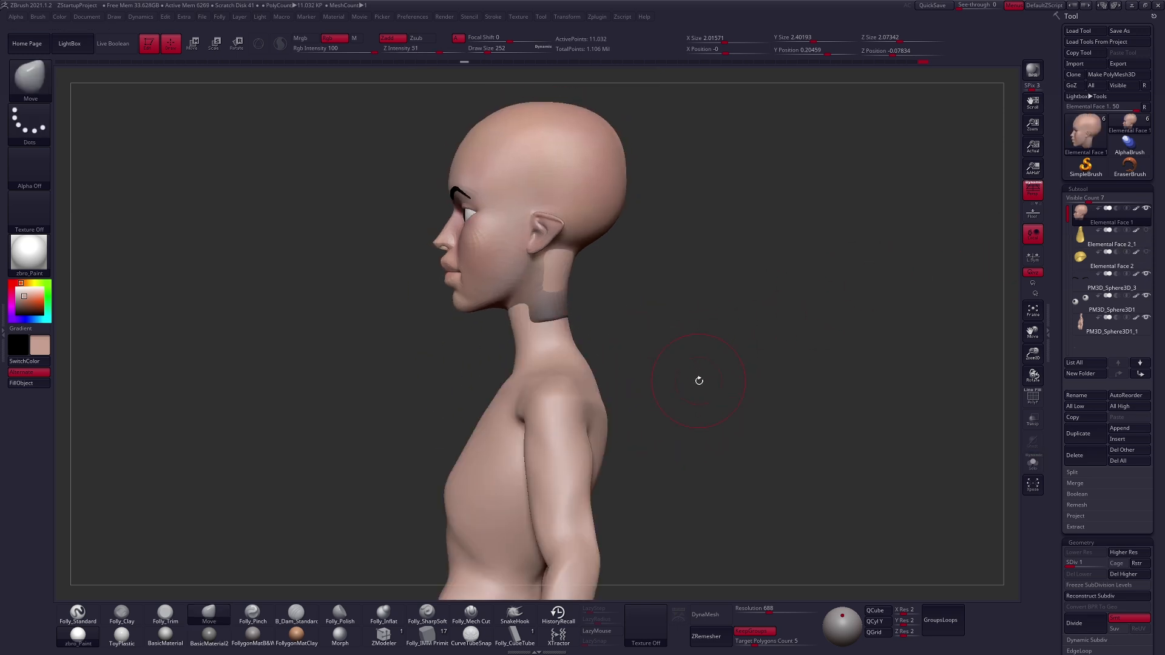
{"action": "left_click_drag", "start_coordinate": [704, 380], "coordinate": [663, 379], "text": "shift"}
Reposition the head's neck section with the Transpose line, clear the mask and return to a higher subdivision level
{"action": "key", "text": "w"}
{"action": "mouse_move", "coordinate": [579, 316]}
{"action": "left_mouse_down"}
{"action": "mouse_move", "coordinate": [668, 316]}
{"action": "mouse_move", "coordinate": [637, 333]}
{"action": "left_mouse_up"}
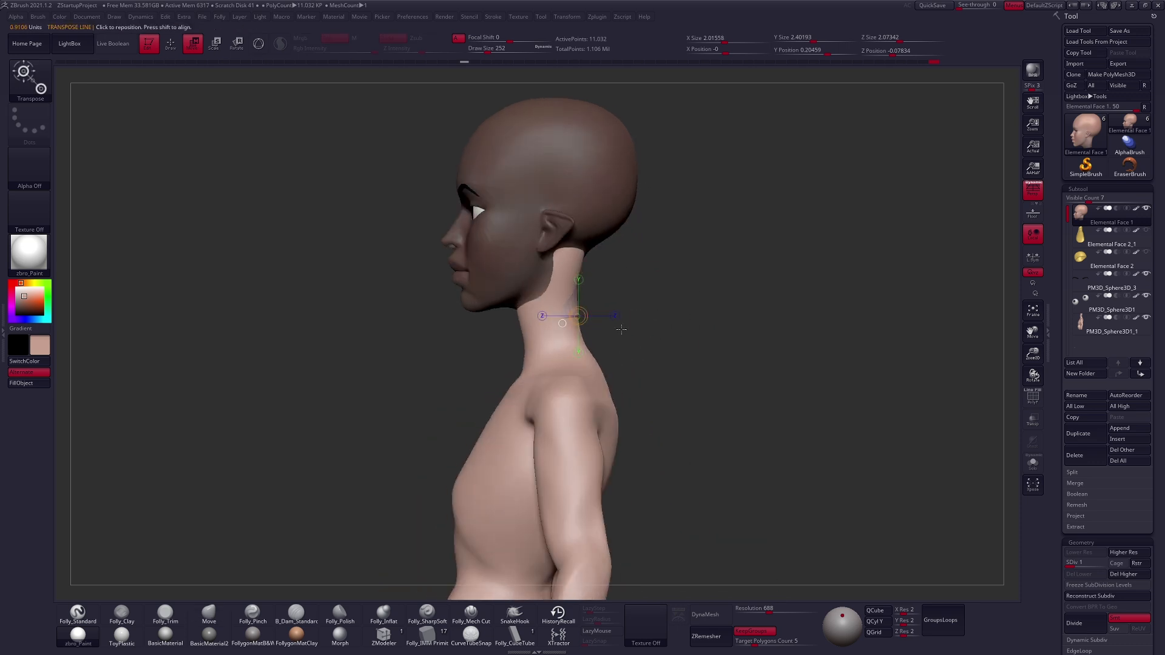
{"action": "left_click_drag", "start_coordinate": [542, 320], "coordinate": [610, 309]}
{"action": "key", "text": "ctrl"}
{"action": "left_click", "coordinate": [649, 326], "text": "ctrl"}
{"action": "key", "text": "q"}
{"action": "key", "text": "d"}
{"action": "key", "text": "d"}
{"action": "key", "text": "d"}
Select the torso and rework its neck and shoulder area with the Folly_Clay brush at a lower subdivision level
{"action": "mouse_move", "coordinate": [700, 380]}
{"action": "left_mouse_down", "text": "shift"}
{"action": "mouse_move", "coordinate": [744, 393]}
{"action": "mouse_move", "coordinate": [717, 380]}
{"action": "mouse_move", "coordinate": [663, 416]}
{"action": "mouse_move", "coordinate": [671, 467]}
{"action": "mouse_move", "coordinate": [636, 365]}
{"action": "left_mouse_up", "text": "shift"}
{"action": "left_click", "coordinate": [625, 384], "text": "alt"}
{"action": "key", "text": "shift+d"}
{"action": "key", "text": "shift+d"}
{"action": "key", "text": "2"}
{"action": "key", "text": "shift+d"}
Topologically mask the torso's arms from the shoulder with the Transpose line, convert them to a separate polygroup and isolate them
{"action": "mouse_move", "coordinate": [819, 534]}
{"action": "left_mouse_down", "text": "shift"}
{"action": "mouse_move", "coordinate": [728, 461]}
{"action": "mouse_move", "coordinate": [686, 413]}
{"action": "mouse_move", "coordinate": [670, 369]}
{"action": "left_mouse_up", "text": "shift"}
{"action": "mouse_move", "coordinate": [671, 370]}
{"action": "right_mouse_down"}
{"action": "mouse_move", "coordinate": [660, 408]}
{"action": "mouse_move", "coordinate": [671, 359]}
{"action": "mouse_move", "coordinate": [658, 481]}
{"action": "mouse_move", "coordinate": [674, 387]}
{"action": "right_mouse_up"}
{"action": "key", "text": "shift+f"}
{"action": "key", "text": "w"}
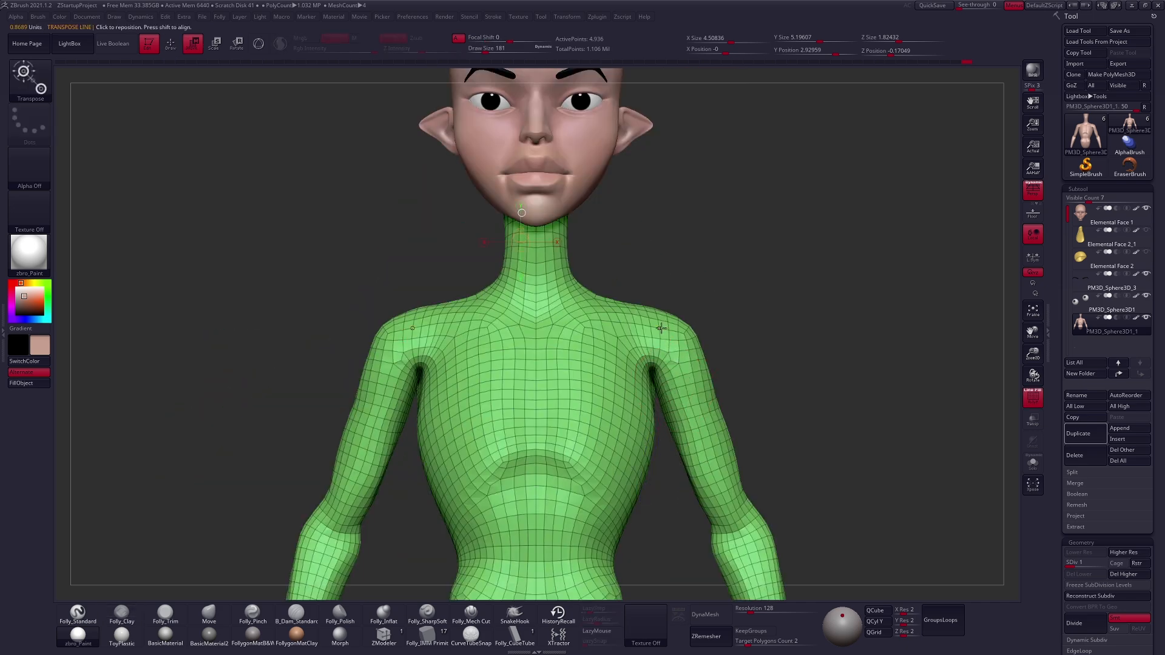
{"action": "left_click_drag", "start_coordinate": [661, 331], "coordinate": [679, 351], "text": "ctrl"}
{"action": "key", "text": "q"}
{"action": "key", "text": "ctrl+w"}
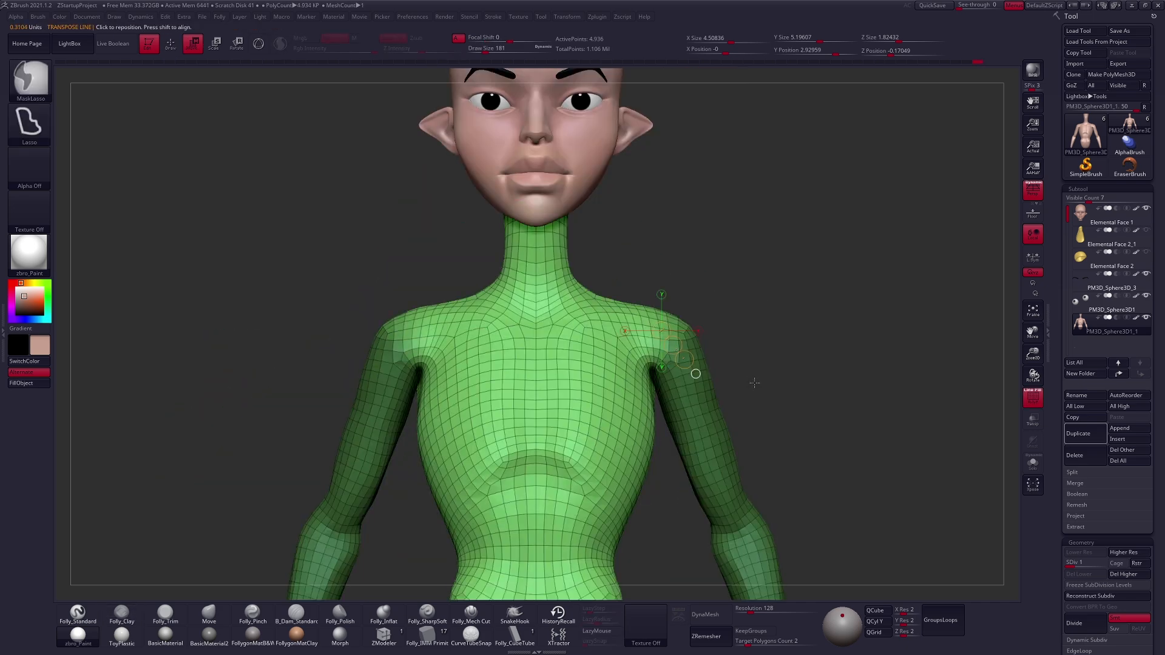
{"action": "left_click", "coordinate": [687, 386], "text": "ctrl+shift"}
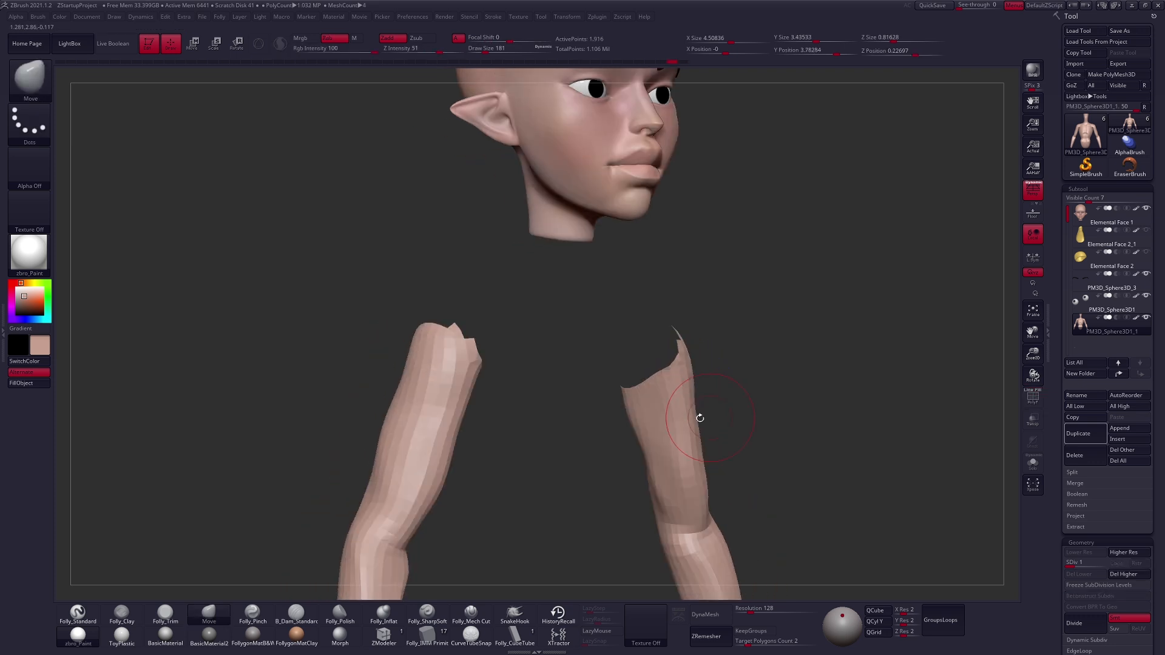
Shape and smooth the isolated arms with Folly_Clay at subdivision level 2, draw size 181, and unhide the rest of the torso
{"action": "right_click_drag", "start_coordinate": [696, 417], "coordinate": [639, 289], "text": "ctrl"}
{"action": "key", "text": "shift+d"}
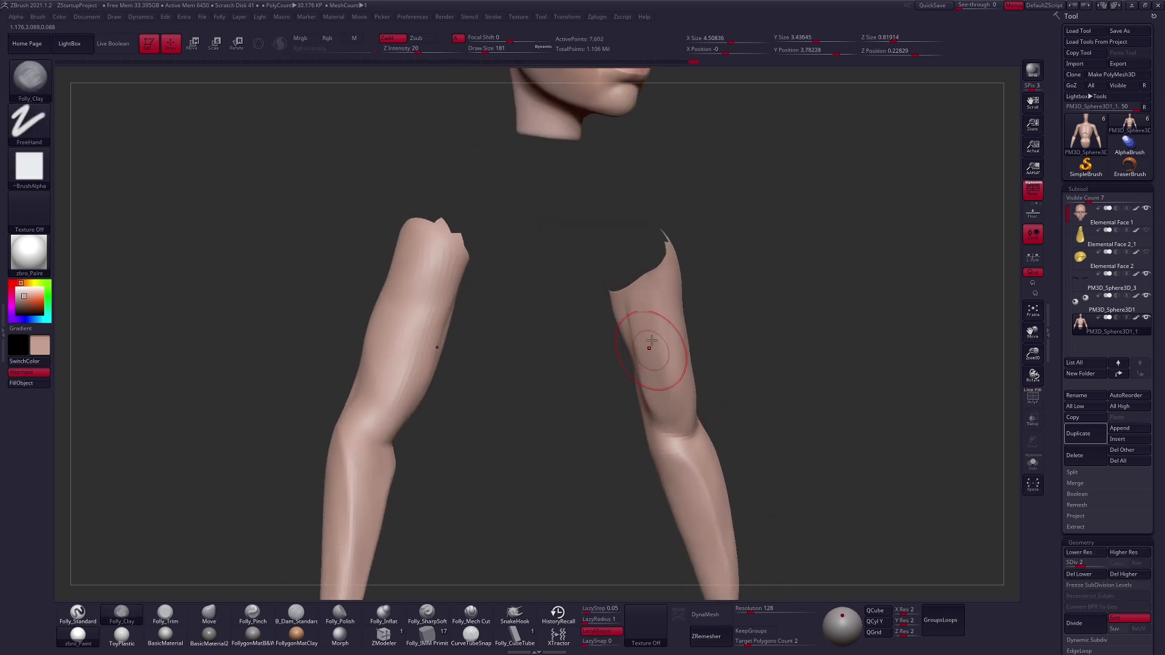
{"action": "key", "text": "shift"}
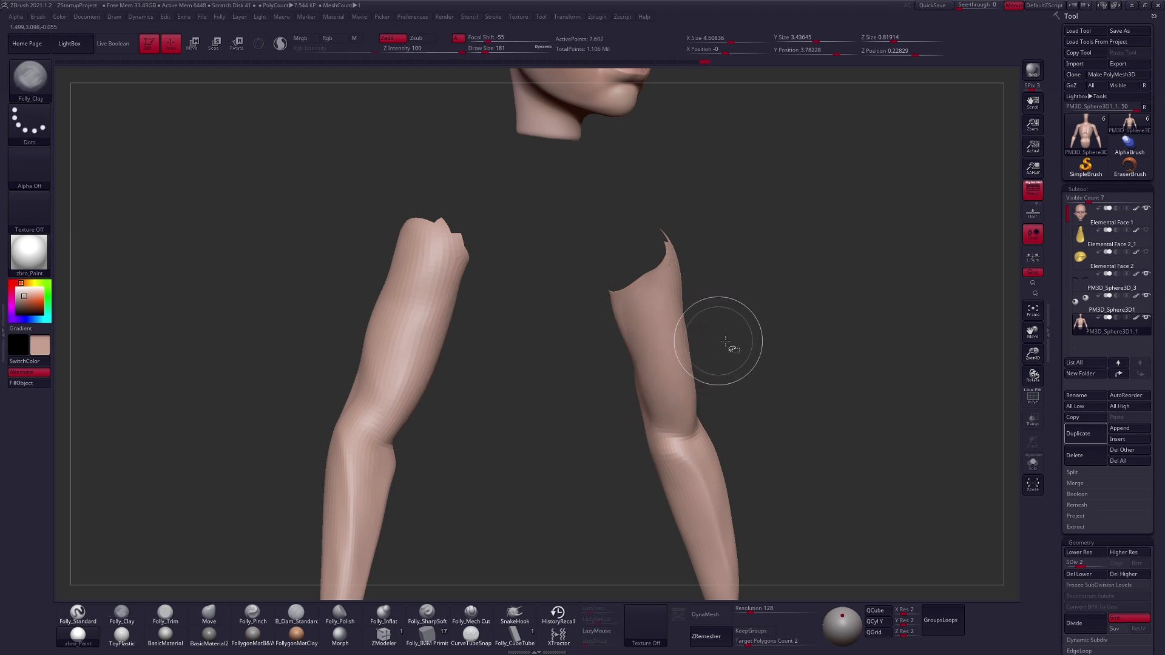
{"action": "left_click", "coordinate": [732, 347], "text": "ctrl+shift"}
Build up the arm and shoulder transitions with Folly_Clay, smoothing them and raising the torso to subdivision level 3
{"action": "right_click_drag", "start_coordinate": [670, 359], "coordinate": [662, 339]}
{"action": "left_click_drag", "start_coordinate": [647, 292], "coordinate": [652, 321]}
{"action": "right_click_drag", "start_coordinate": [652, 322], "coordinate": [649, 267]}
{"action": "left_click_drag", "start_coordinate": [653, 355], "coordinate": [655, 384], "text": "shift"}
{"action": "right_click_drag", "start_coordinate": [655, 384], "coordinate": [665, 383]}
{"action": "left_click_drag", "start_coordinate": [666, 383], "coordinate": [660, 443], "text": "shift"}
{"action": "right_click_drag", "start_coordinate": [661, 450], "coordinate": [672, 534]}
{"action": "key", "text": "d"}
{"action": "right_click_drag", "start_coordinate": [706, 492], "coordinate": [693, 435], "text": "ctrl"}
{"action": "left_click_drag", "start_coordinate": [694, 435], "coordinate": [682, 431], "text": "shift"}
{"action": "right_click_drag", "start_coordinate": [682, 431], "coordinate": [653, 423]}
{"action": "left_click_drag", "start_coordinate": [653, 423], "coordinate": [651, 462], "text": "shift"}
{"action": "right_click_drag", "start_coordinate": [649, 467], "coordinate": [631, 369], "text": "alt"}
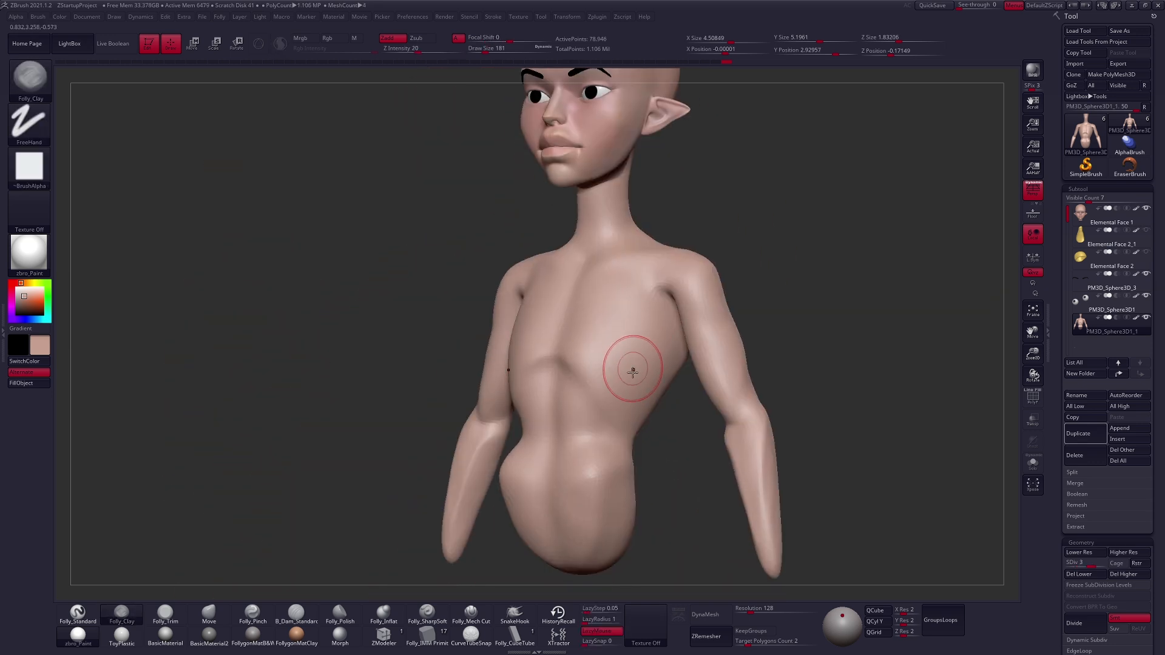
Adjust the chest and belly profile with the Move brush at subdivision level 1, starting at draw size 482
{"action": "key", "text": "]"}
{"action": "left_click_drag", "start_coordinate": [633, 419], "coordinate": [638, 384]}
{"action": "right_click_drag", "start_coordinate": [637, 385], "coordinate": [609, 406], "text": "shift"}
{"action": "key", "text": "space"}
{"action": "left_click_drag", "start_coordinate": [625, 389], "coordinate": [630, 385]}
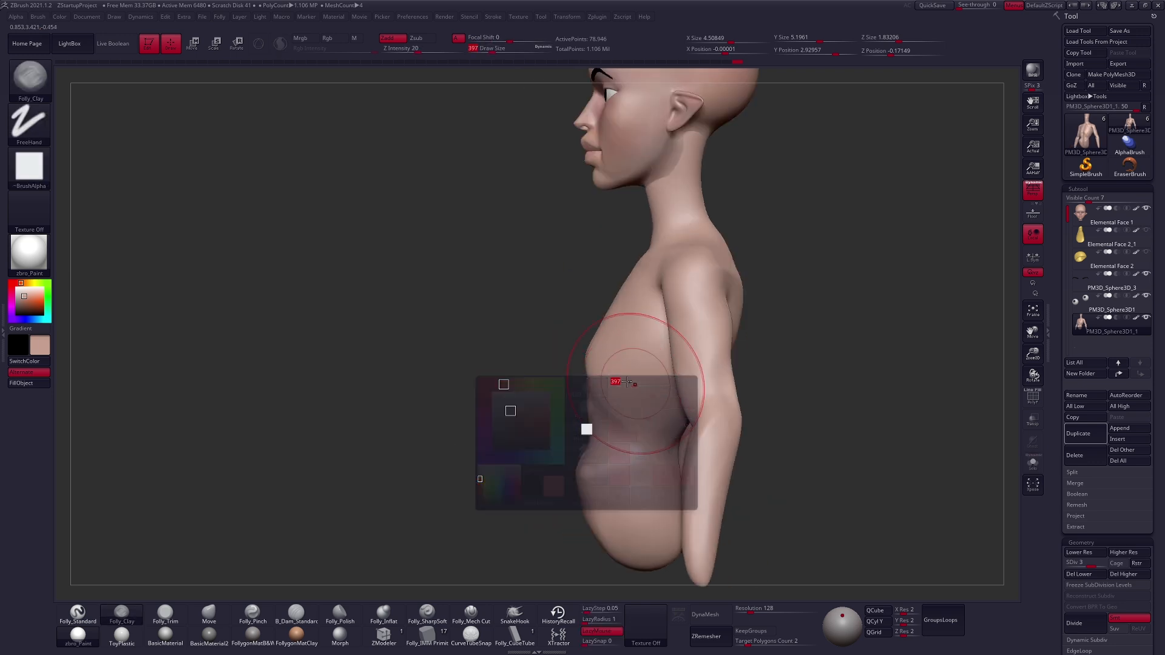
{"action": "key", "text": "b"}
{"action": "key", "text": "m"}
{"action": "key", "text": "v"}
{"action": "key", "text": "space"}
{"action": "left_click_drag", "start_coordinate": [603, 320], "coordinate": [610, 320]}
{"action": "key", "text": "shift+d"}
{"action": "key", "text": "shift+d"}
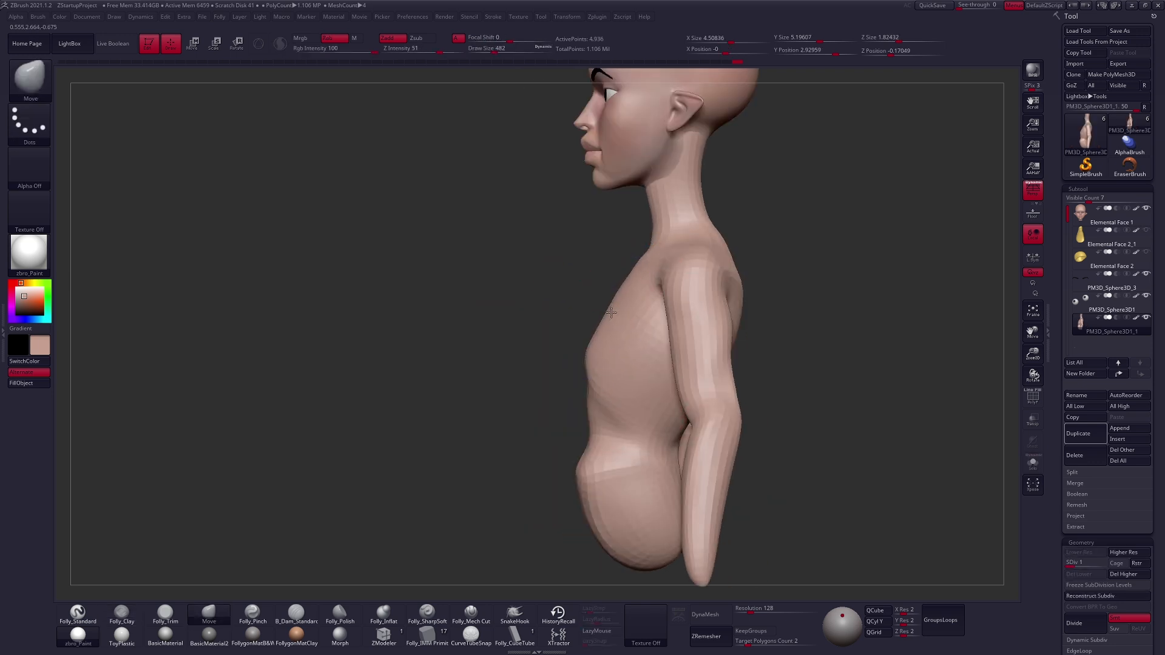
{"action": "key", "text": "]"}
{"action": "right_click_drag", "start_coordinate": [631, 408], "coordinate": [642, 345], "text": "ctrl"}
Mask the arms and back with the Transpose line, reshape the front of the torso with Move, and return to subdivision level 2
{"action": "key", "text": "w"}
{"action": "left_click_drag", "start_coordinate": [636, 339], "coordinate": [622, 364], "text": "ctrl"}
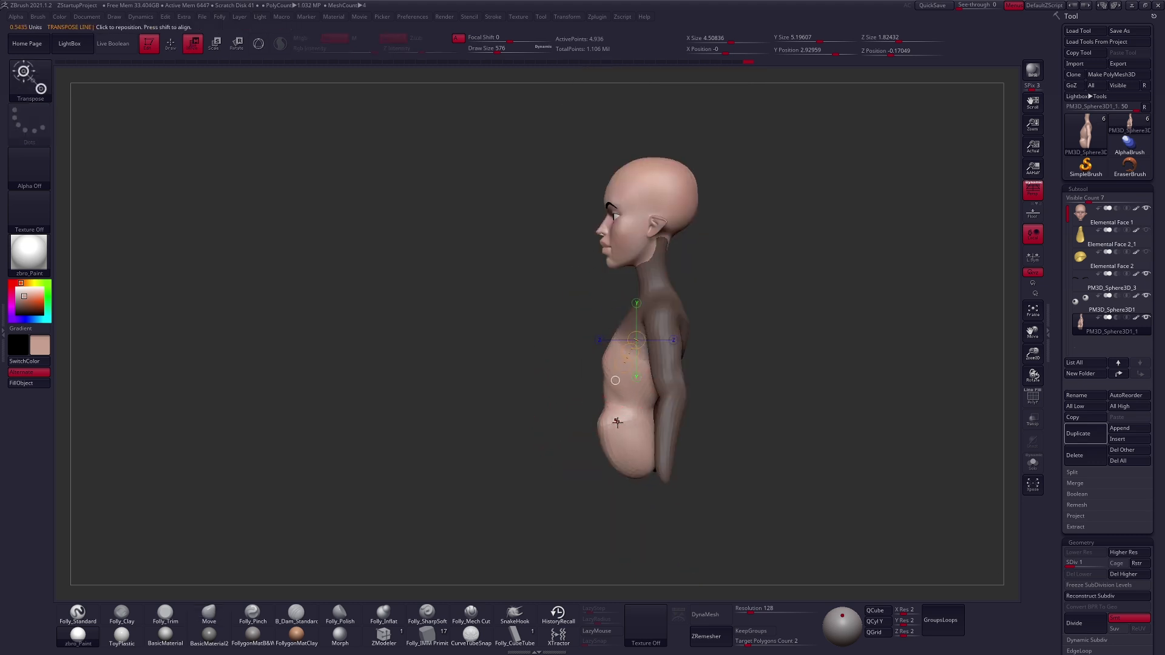
{"action": "key", "text": "q"}
{"action": "right_click_drag", "start_coordinate": [717, 419], "coordinate": [655, 427]}
{"action": "key", "text": "space"}
{"action": "left_click_drag", "start_coordinate": [741, 340], "coordinate": [719, 355]}
{"action": "mouse_move", "coordinate": [674, 360]}
{"action": "right_mouse_down"}
{"action": "mouse_move", "coordinate": [725, 361]}
{"action": "mouse_move", "coordinate": [669, 378]}
{"action": "right_mouse_up"}
{"action": "key", "text": "space"}
{"action": "left_click", "coordinate": [706, 360]}
{"action": "right_click_drag", "start_coordinate": [616, 406], "coordinate": [663, 409]}
{"action": "key", "text": "space"}
{"action": "left_click_drag", "start_coordinate": [634, 410], "coordinate": [629, 410]}
{"action": "key", "text": "d"}
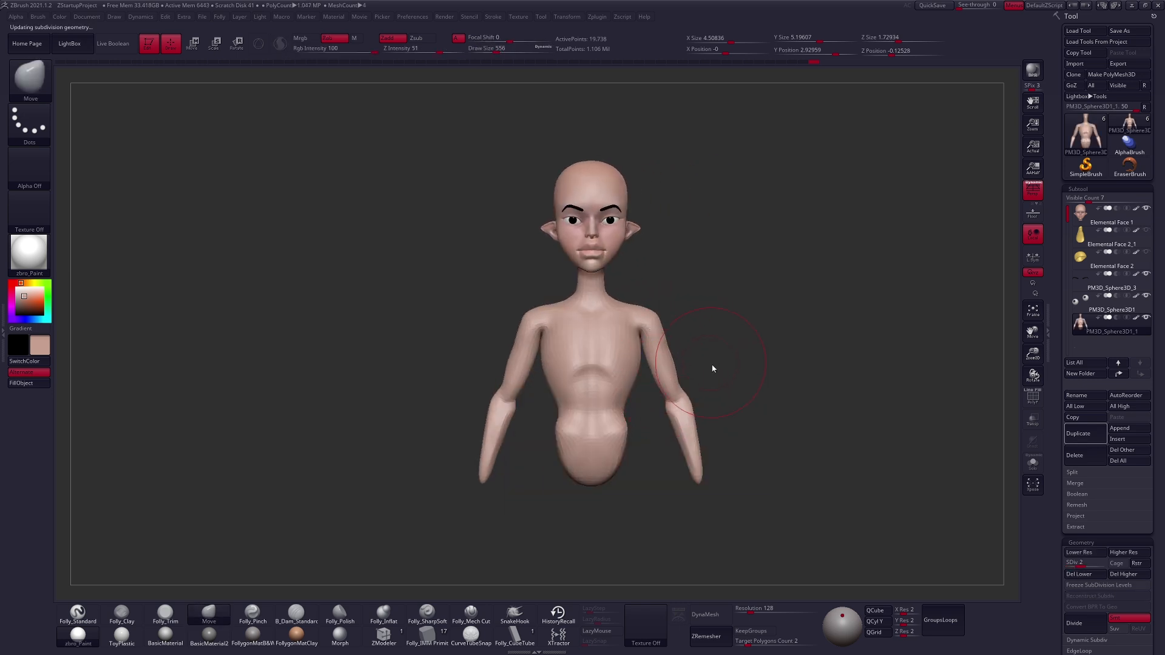
Cut in the shoulder blade forms on the upper back with Folly_Mech Cut at subdivision level 3, draw size 227
{"action": "right_click_drag", "start_coordinate": [574, 414], "coordinate": [629, 416]}
{"action": "key", "text": "space"}
{"action": "left_click", "coordinate": [587, 340]}
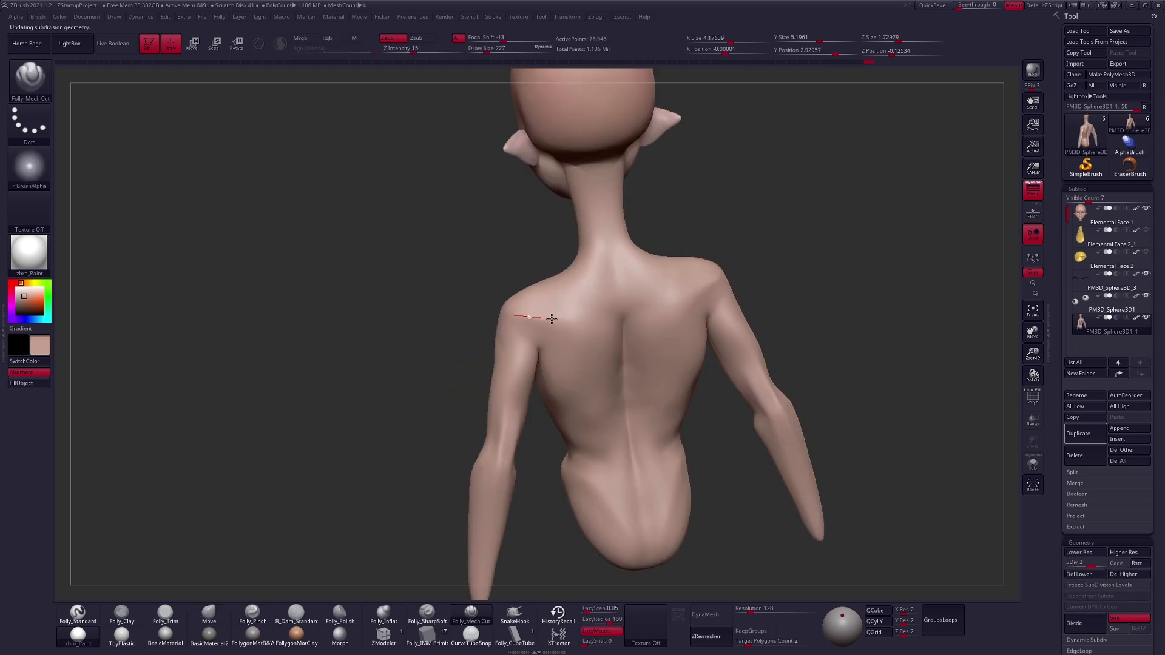
{"action": "mouse_move", "coordinate": [607, 335]}
{"action": "right_mouse_down"}
{"action": "mouse_move", "coordinate": [576, 332]}
{"action": "mouse_move", "coordinate": [602, 327]}
{"action": "right_mouse_up"}
{"action": "left_click_drag", "start_coordinate": [554, 462], "coordinate": [539, 446]}
{"action": "key", "text": "space"}
{"action": "left_click", "coordinate": [584, 406]}
{"action": "left_click_drag", "start_coordinate": [577, 358], "coordinate": [577, 389], "text": "shift"}
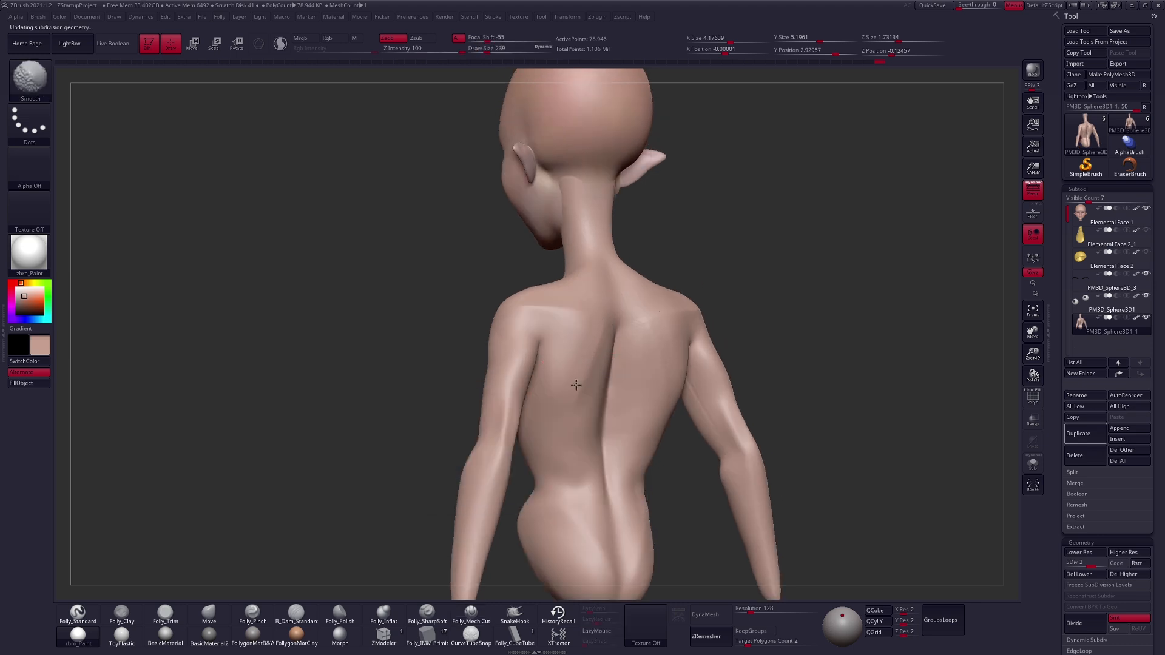
Smooth the shoulder blades and the backs of the shoulders from several angles
{"action": "right_click_drag", "start_coordinate": [546, 340], "coordinate": [577, 333]}
{"action": "left_click_drag", "start_coordinate": [577, 334], "coordinate": [564, 352], "text": "shift"}
{"action": "right_click_drag", "start_coordinate": [566, 362], "coordinate": [584, 340]}
{"action": "left_click_drag", "start_coordinate": [549, 315], "coordinate": [528, 297], "text": "shift"}
{"action": "right_click_drag", "start_coordinate": [528, 298], "coordinate": [561, 310]}
{"action": "left_click_drag", "start_coordinate": [528, 322], "coordinate": [526, 352], "text": "shift"}
{"action": "mouse_move", "coordinate": [544, 358]}
{"action": "right_mouse_down"}
{"action": "mouse_move", "coordinate": [512, 359]}
{"action": "mouse_move", "coordinate": [530, 365]}
{"action": "right_mouse_up"}
Reshape the back with the Move brush at subdivision level 2 and smooth the area between the shoulder blades
{"action": "key", "text": "shift+d"}
{"action": "key", "text": "b"}
{"action": "key", "text": "m"}
{"action": "key", "text": "v"}
{"action": "mouse_move", "coordinate": [572, 322]}
{"action": "right_mouse_down"}
{"action": "mouse_move", "coordinate": [595, 317]}
{"action": "mouse_move", "coordinate": [572, 366]}
{"action": "right_mouse_up"}
{"action": "left_click_drag", "start_coordinate": [618, 378], "coordinate": [582, 424], "text": "shift"}
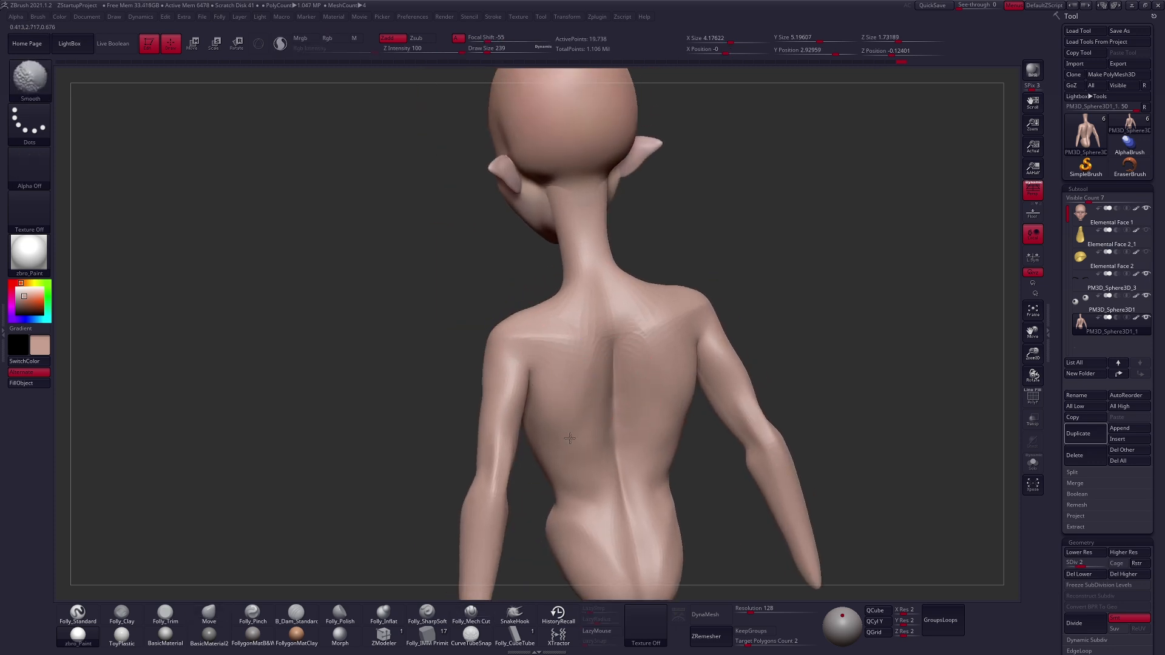
{"action": "right_click_drag", "start_coordinate": [606, 425], "coordinate": [571, 432]}
{"action": "left_click_drag", "start_coordinate": [641, 335], "coordinate": [663, 318], "text": "shift"}
{"action": "mouse_move", "coordinate": [610, 329]}
{"action": "right_mouse_down"}
{"action": "mouse_move", "coordinate": [642, 336]}
{"action": "mouse_move", "coordinate": [607, 313]}
{"action": "right_mouse_up"}
{"action": "key", "text": "shift+d"}
{"action": "right_click_drag", "start_coordinate": [670, 267], "coordinate": [678, 278], "text": "shift"}
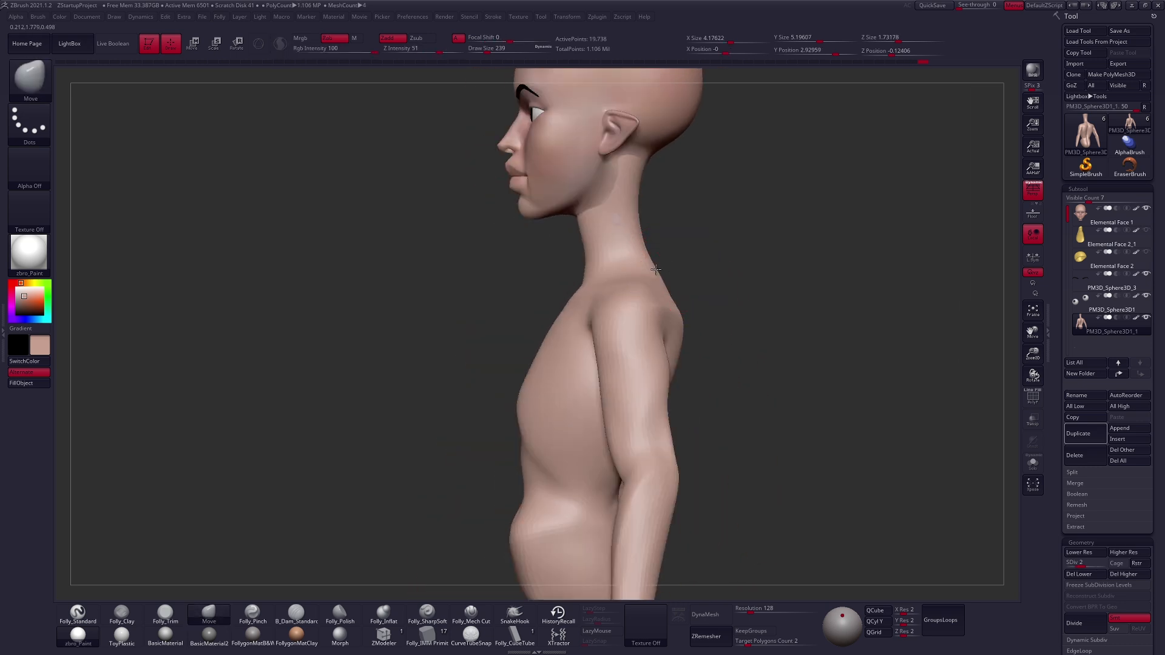
Reshape the upper back and rear shoulder line with the Move brush at subdivision level 1, draw size 465
{"action": "key", "text": "space"}
{"action": "left_click_drag", "start_coordinate": [664, 277], "coordinate": [660, 277]}
{"action": "key", "text": "shift+d"}
{"action": "right_click_drag", "start_coordinate": [704, 311], "coordinate": [674, 328]}
{"action": "key", "text": "space"}
{"action": "left_click_drag", "start_coordinate": [674, 329], "coordinate": [674, 328]}
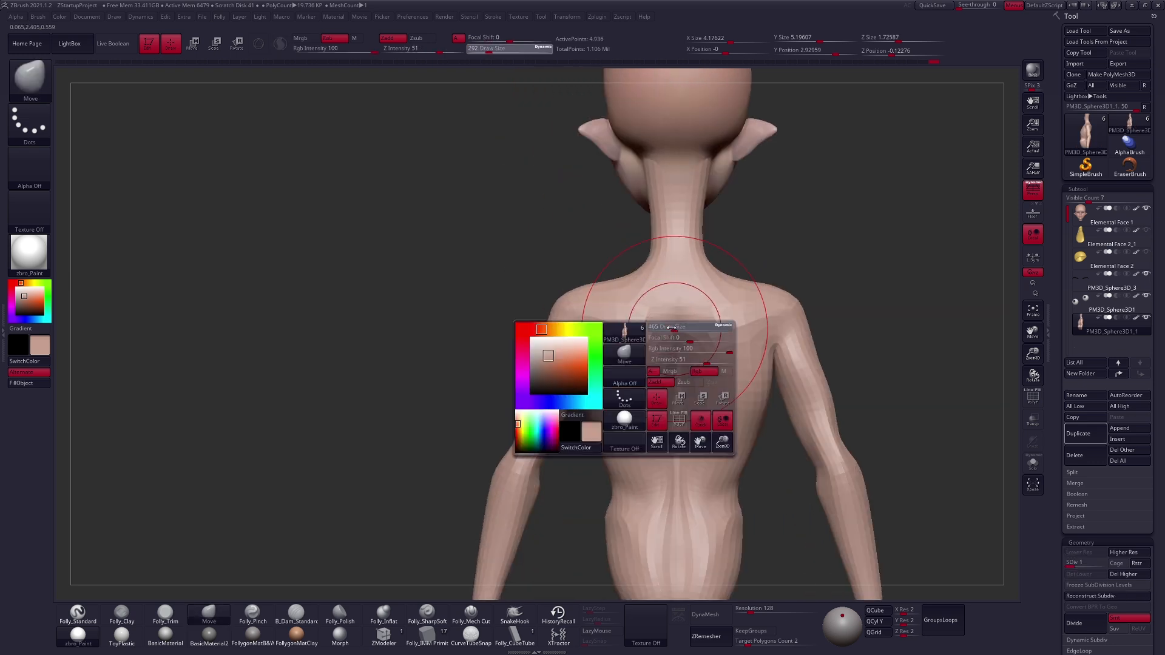
{"action": "right_click_drag", "start_coordinate": [662, 328], "coordinate": [687, 318]}
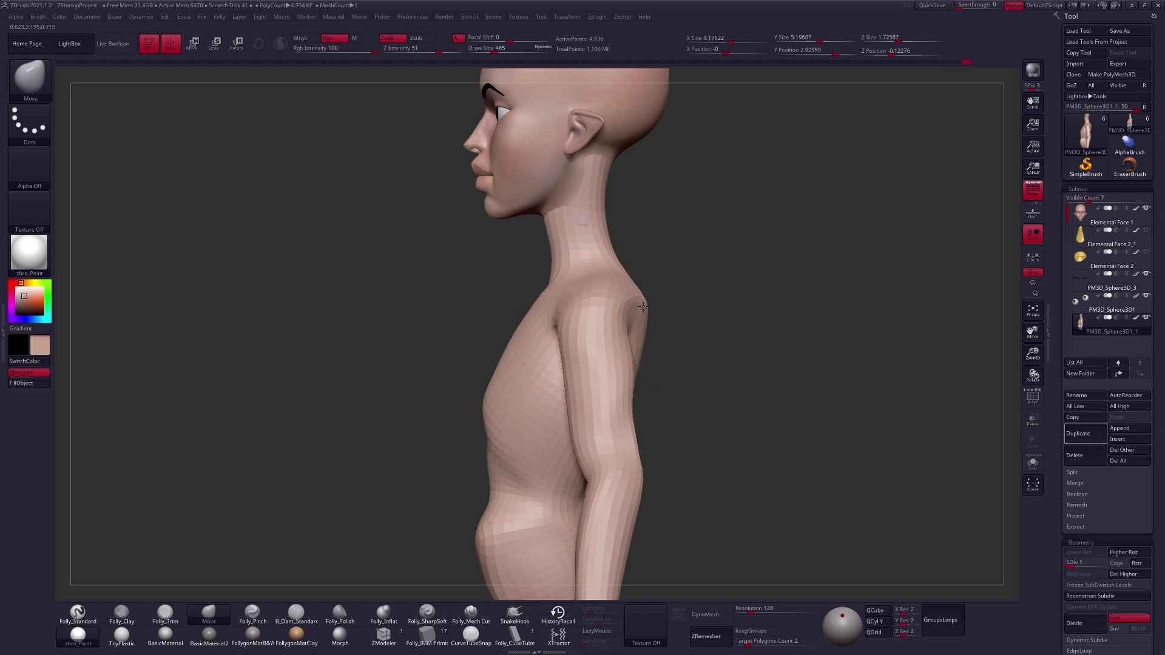
{"action": "key", "text": "w"}
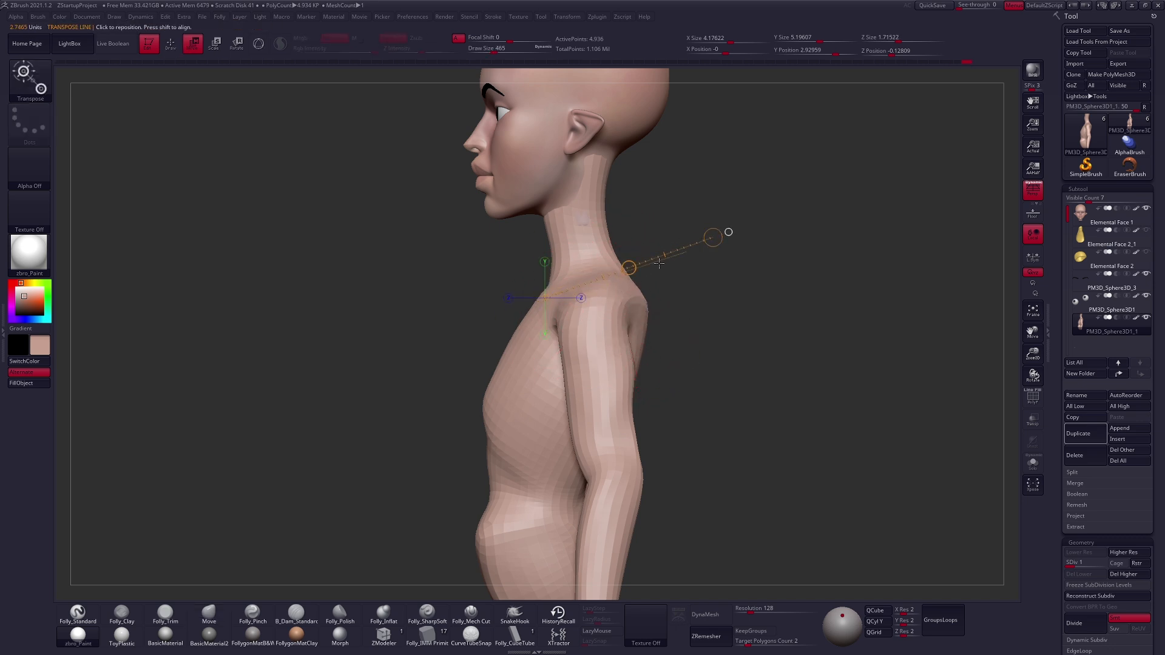
{"action": "key", "text": "q"}
{"action": "mouse_move", "coordinate": [661, 322]}
{"action": "right_mouse_down", "text": "shift"}
{"action": "mouse_move", "coordinate": [632, 331]}
{"action": "mouse_move", "coordinate": [607, 309]}
{"action": "right_mouse_up", "text": "shift"}
{"action": "key", "text": "bracketleft"}
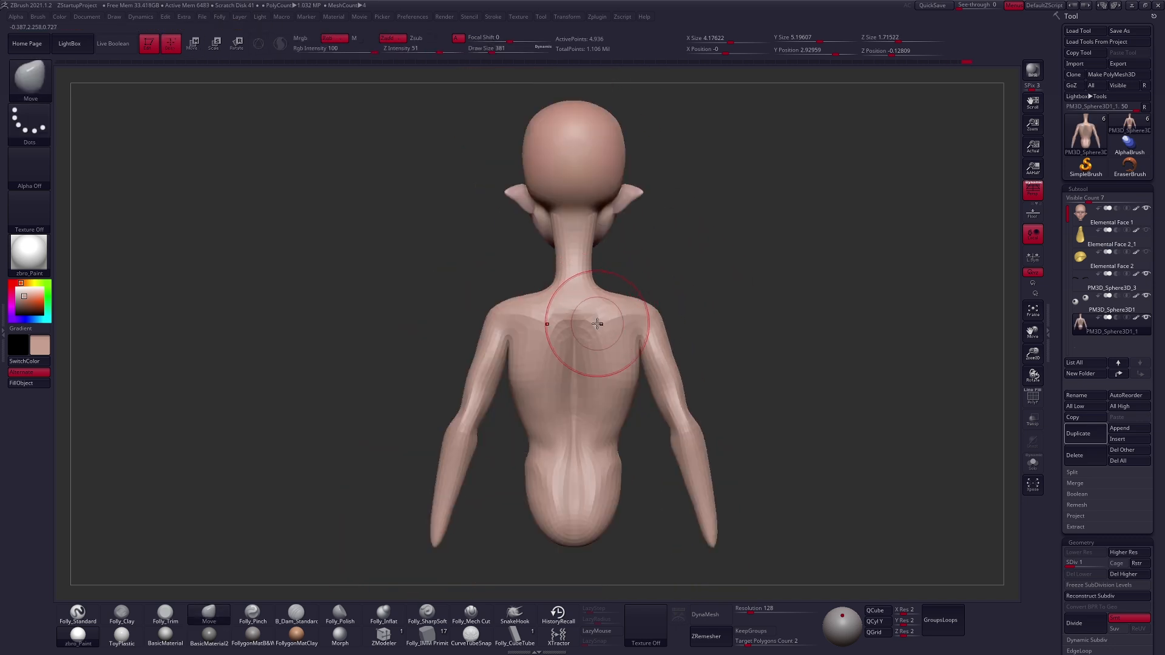
Flatten the upper spine area with Folly_Trim at subdivision level 2, draw size 265, and smooth the result
{"action": "key", "text": "d"}
{"action": "mouse_move", "coordinate": [606, 329]}
{"action": "right_mouse_down"}
{"action": "mouse_move", "coordinate": [639, 331]}
{"action": "mouse_move", "coordinate": [583, 346]}
{"action": "right_mouse_up"}
{"action": "key", "text": "bracketleft"}
{"action": "key", "text": "3"}
{"action": "key", "text": "space"}
{"action": "left_click_drag", "start_coordinate": [572, 358], "coordinate": [563, 420]}
{"action": "left_click_drag", "start_coordinate": [570, 337], "coordinate": [566, 418], "text": "shift"}
{"action": "right_click_drag", "start_coordinate": [557, 421], "coordinate": [580, 413]}
{"action": "left_click_drag", "start_coordinate": [577, 380], "coordinate": [583, 413], "text": "shift"}
{"action": "mouse_move", "coordinate": [606, 421]}
{"action": "right_mouse_down"}
{"action": "mouse_move", "coordinate": [595, 423]}
{"action": "mouse_move", "coordinate": [574, 374]}
{"action": "right_mouse_up"}
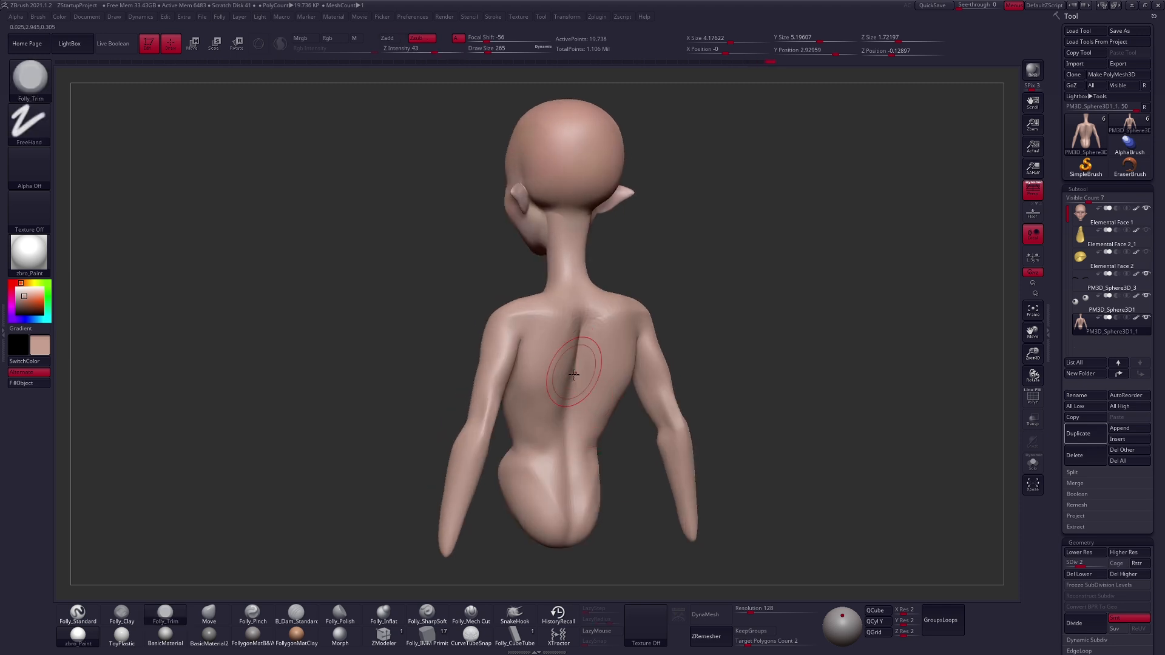
Trim and smooth the middle and lower back along the spine with Folly_Trim at draw size 279
{"action": "left_click_drag", "start_coordinate": [567, 424], "coordinate": [566, 455], "text": "shift"}
{"action": "mouse_move", "coordinate": [566, 455]}
{"action": "right_mouse_down"}
{"action": "mouse_move", "coordinate": [583, 418]}
{"action": "mouse_move", "coordinate": [569, 389]}
{"action": "right_mouse_up"}
{"action": "key", "text": "space"}
{"action": "left_click_drag", "start_coordinate": [569, 365], "coordinate": [571, 364]}
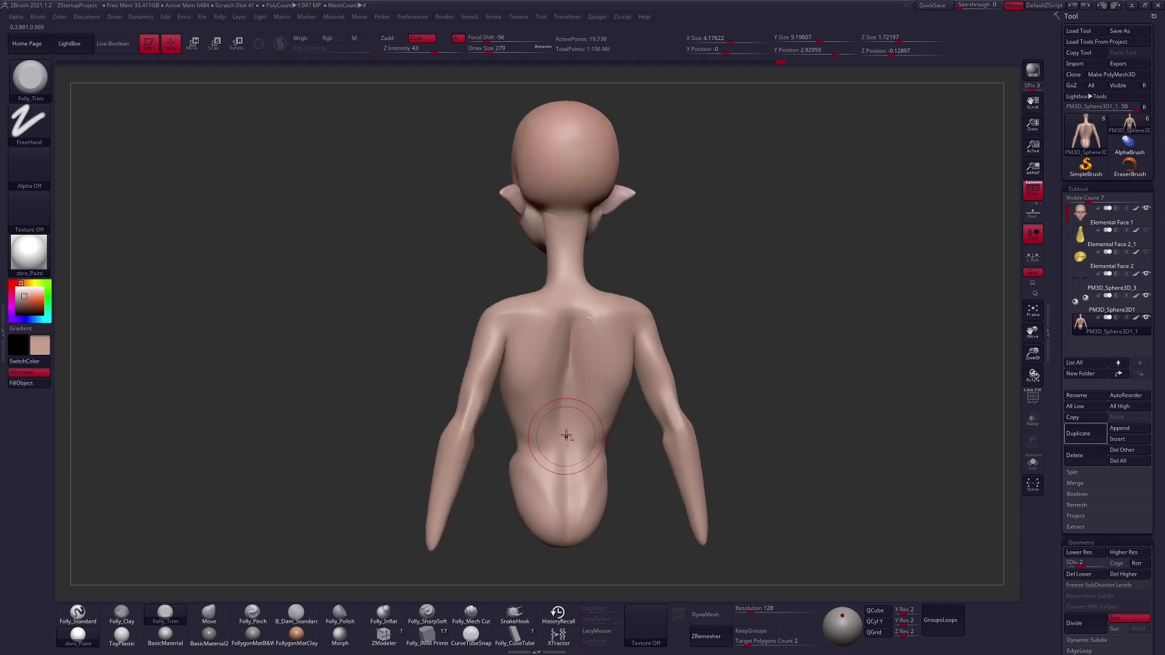
{"action": "right_click_drag", "start_coordinate": [566, 435], "coordinate": [566, 383]}
{"action": "left_click_drag", "start_coordinate": [566, 380], "coordinate": [569, 413], "text": "shift"}
{"action": "mouse_move", "coordinate": [569, 412]}
{"action": "right_mouse_down"}
{"action": "mouse_move", "coordinate": [586, 388]}
{"action": "mouse_move", "coordinate": [587, 340]}
{"action": "right_mouse_up"}
Build up the back along the spine with Folly_Clay and smooth the strokes
{"action": "key", "text": "2"}
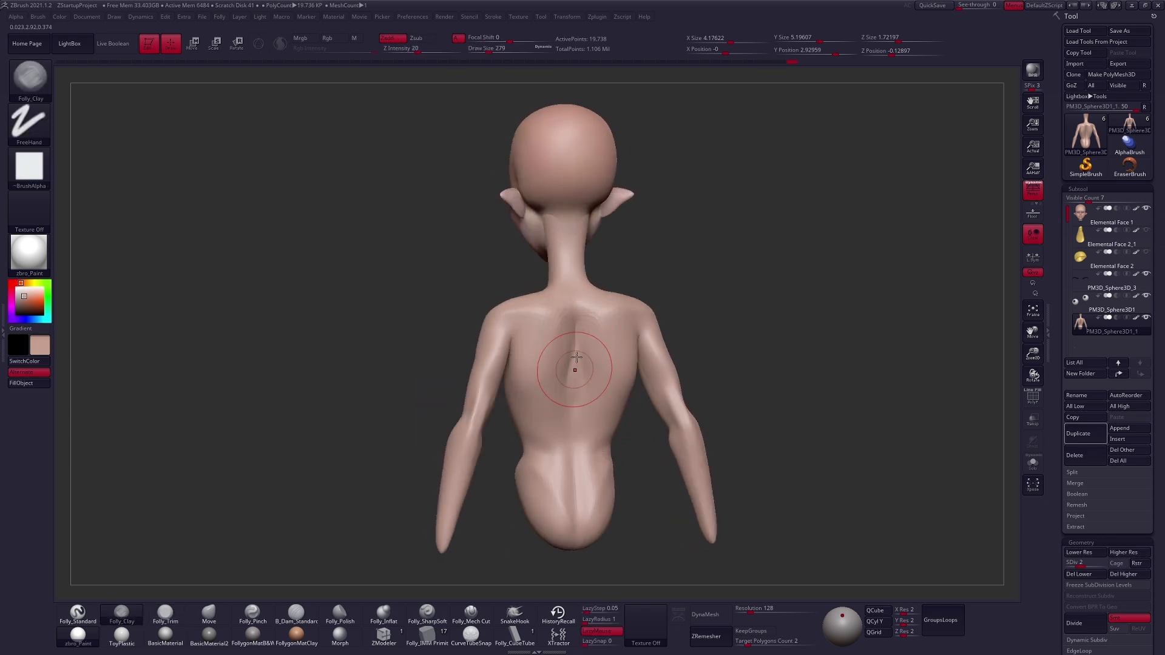
{"action": "left_click_drag", "start_coordinate": [581, 354], "coordinate": [581, 381], "text": "shift"}
{"action": "right_click_drag", "start_coordinate": [588, 355], "coordinate": [590, 417]}
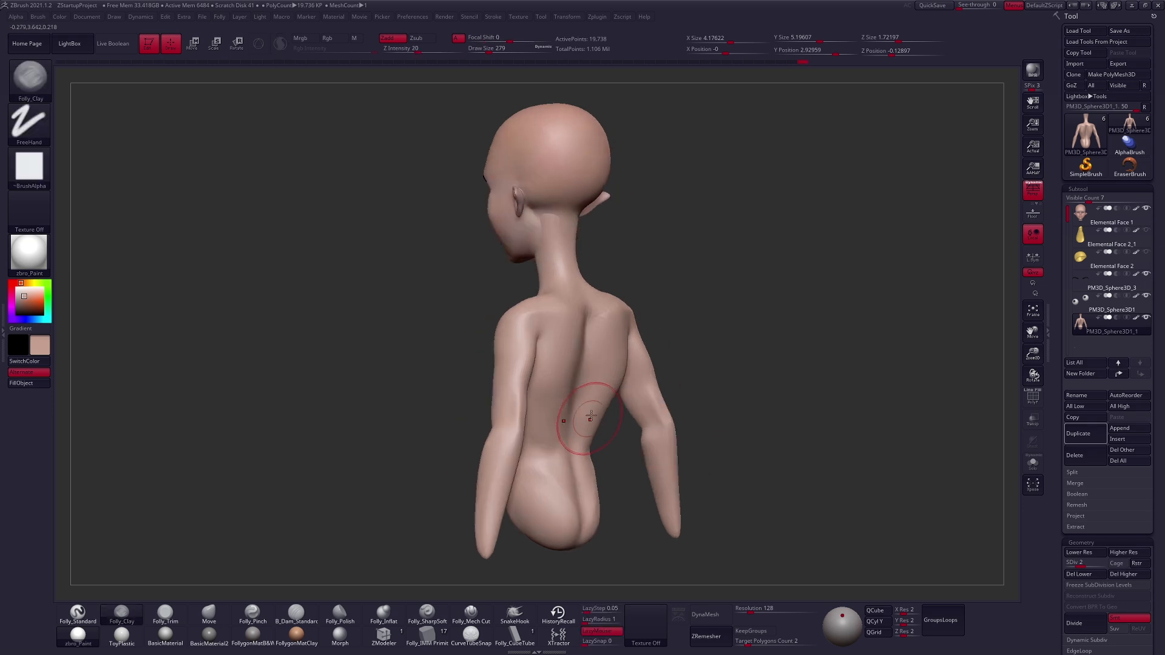
{"action": "left_click_drag", "start_coordinate": [590, 370], "coordinate": [583, 388], "text": "shift"}
{"action": "right_click_drag", "start_coordinate": [582, 388], "coordinate": [652, 365]}
Adjust the torso's side profile and back with the Move brush at subdivision level 1, draw size 1368
{"action": "key", "text": "4"}
{"action": "key", "text": "shift+d"}
{"action": "key", "text": "shift+d"}
{"action": "key", "text": "w"}
{"action": "key", "text": "q"}
{"action": "key", "text": "space"}
{"action": "left_click_drag", "start_coordinate": [594, 347], "coordinate": [611, 348]}
{"action": "right_click_drag", "start_coordinate": [598, 383], "coordinate": [585, 333], "text": "ctrl"}
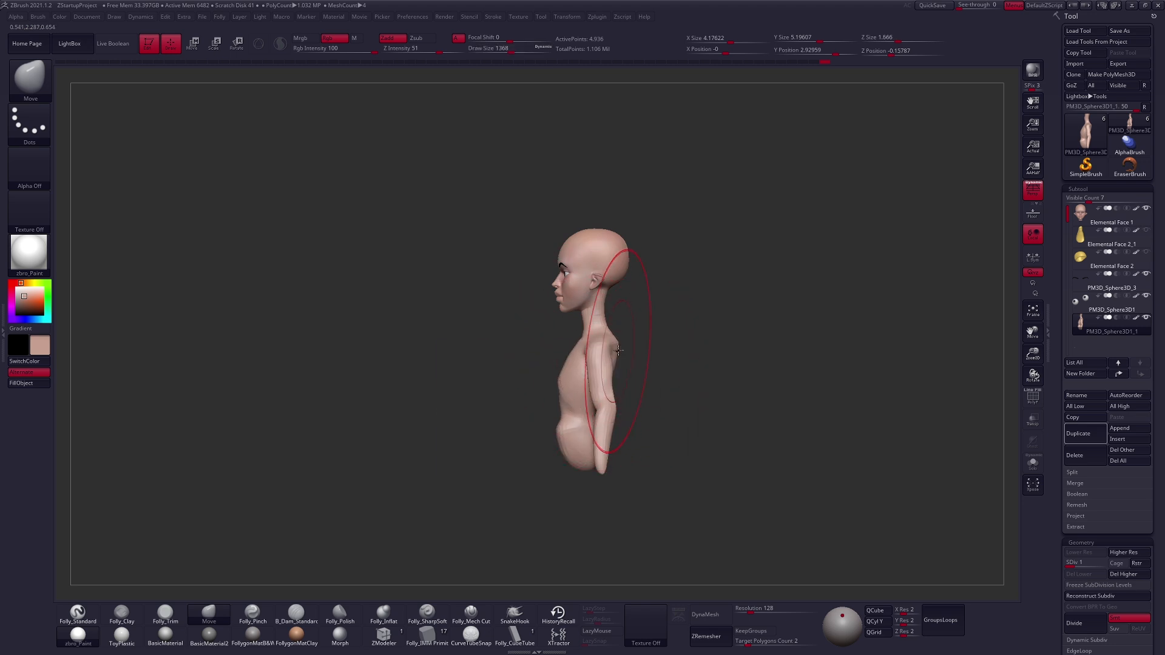
{"action": "right_click_drag", "start_coordinate": [617, 350], "coordinate": [682, 366], "text": "ctrl"}
Refine the torso's posture with the Transpose line and Move brush, and return it to subdivision level 4
{"action": "key", "text": "w"}
{"action": "mouse_move", "coordinate": [610, 387]}
{"action": "left_mouse_down"}
{"action": "mouse_move", "coordinate": [695, 389]}
{"action": "mouse_move", "coordinate": [658, 393]}
{"action": "mouse_move", "coordinate": [653, 326]}
{"action": "mouse_move", "coordinate": [592, 347]}
{"action": "left_mouse_up"}
{"action": "key", "text": "q"}
{"action": "key", "text": "space"}
{"action": "key", "text": "d"}
{"action": "right_click_drag", "start_coordinate": [561, 370], "coordinate": [637, 395]}
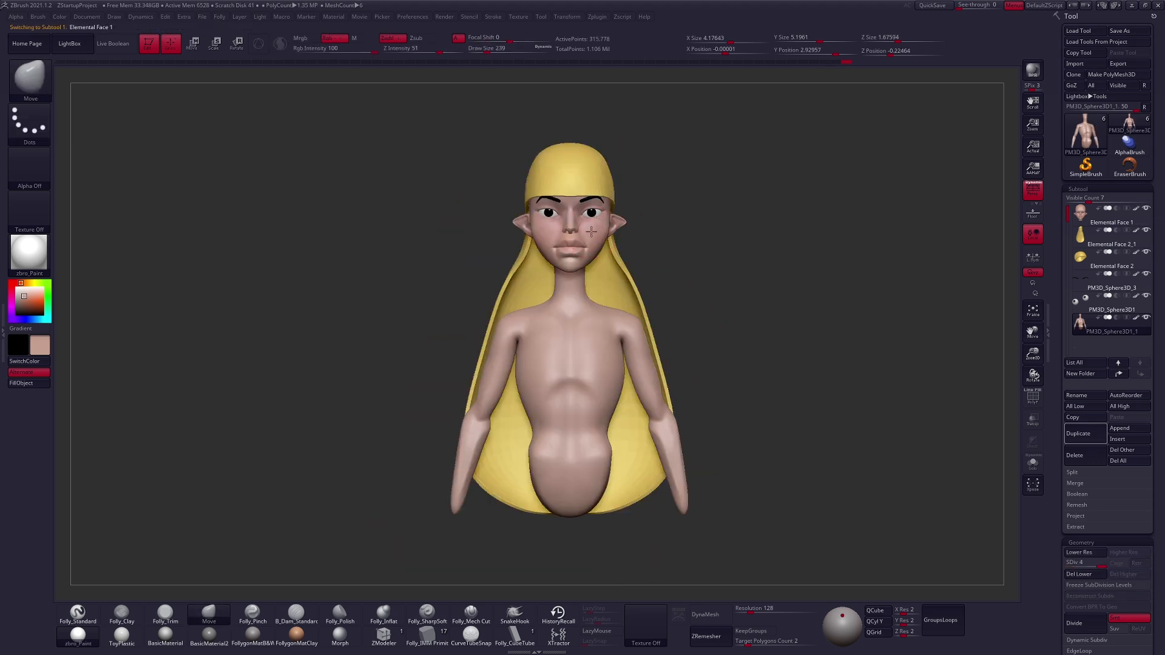
Select the head, turn off perspective and hide both hair subtools
{"action": "left_click", "coordinate": [587, 233], "text": "alt"}
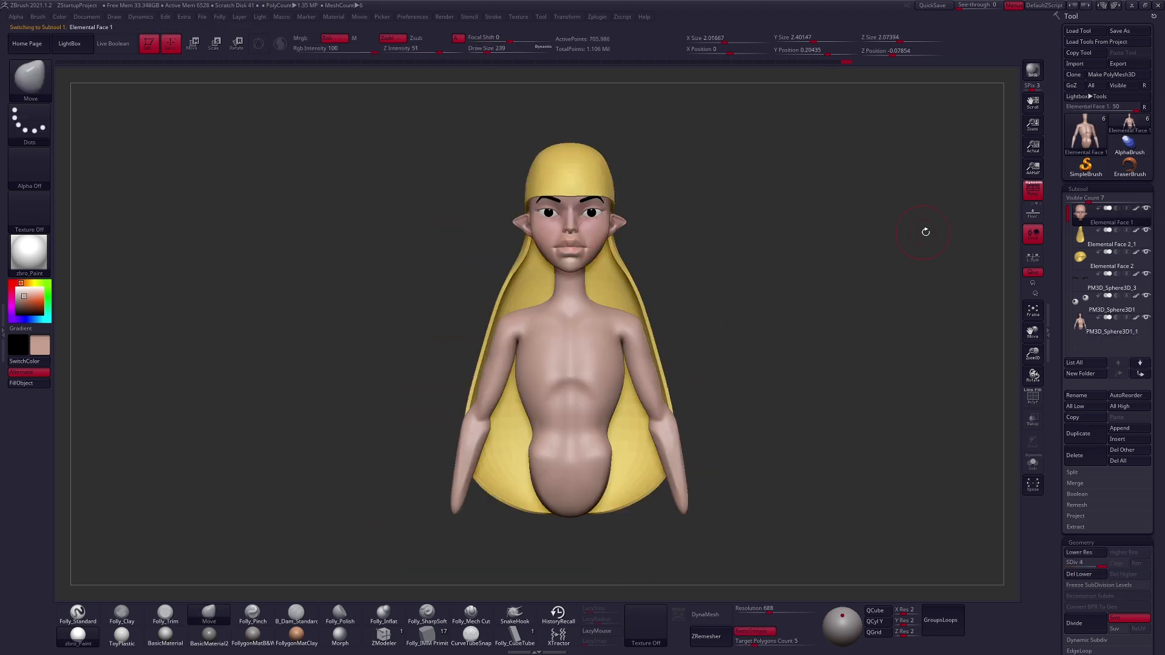
{"action": "left_click", "coordinate": [1032, 192]}
{"action": "left_click", "coordinate": [1146, 231]}
{"action": "left_click", "coordinate": [1146, 252]}
{"action": "right_click_drag", "start_coordinate": [578, 186], "coordinate": [631, 279], "text": "ctrl"}
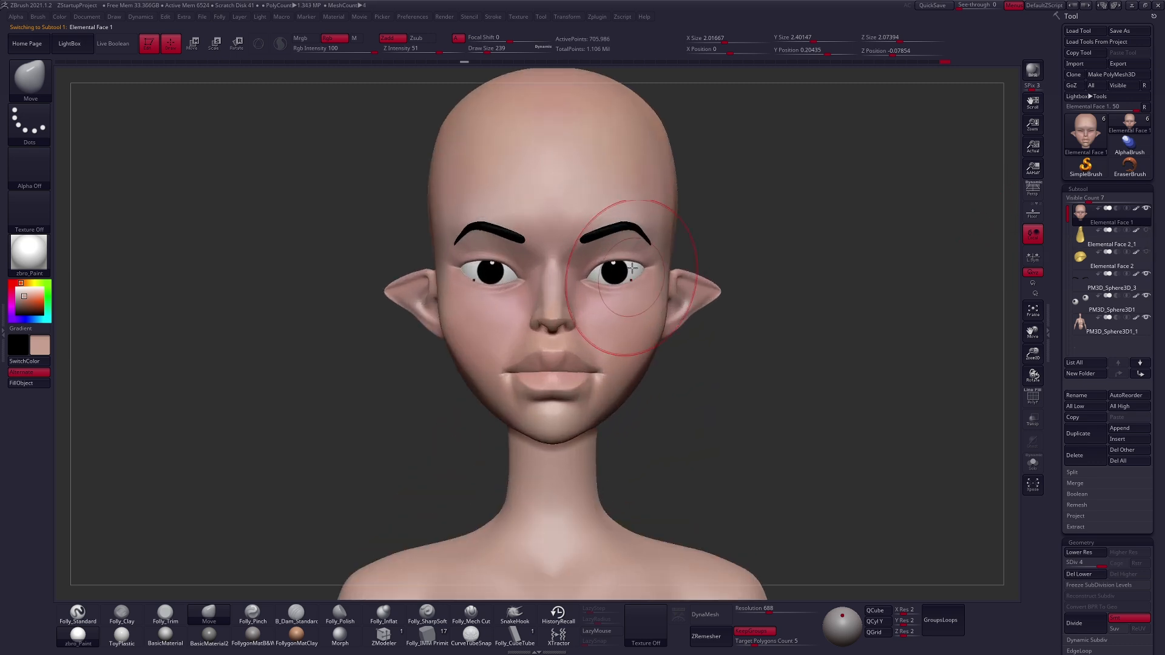
Isolate the head and carve the eyelid edges with Folly_Mech Cut at draw size 25, and show the other subtools again
{"action": "key", "text": "space"}
{"action": "left_click_drag", "start_coordinate": [660, 250], "coordinate": [656, 249]}
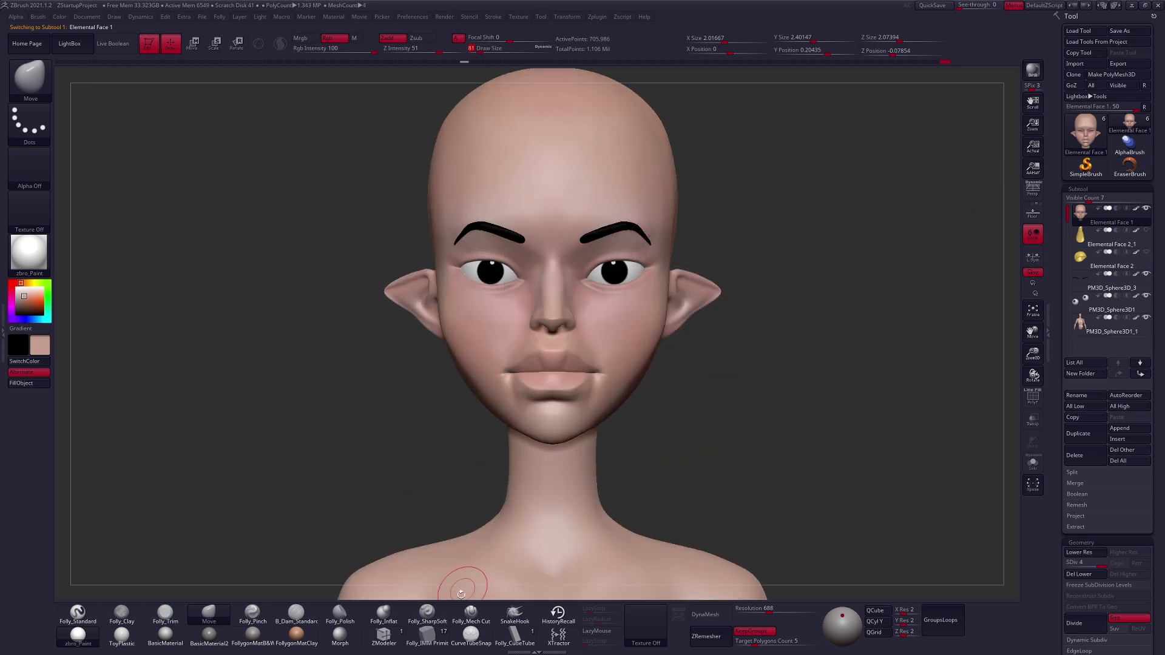
{"action": "left_click", "coordinate": [471, 614]}
{"action": "key", "text": "alt+s"}
{"action": "mouse_move", "coordinate": [601, 340]}
{"action": "right_mouse_down"}
{"action": "mouse_move", "coordinate": [583, 291]}
{"action": "mouse_move", "coordinate": [627, 338]}
{"action": "mouse_move", "coordinate": [632, 389]}
{"action": "right_mouse_up"}
{"action": "key", "text": "space"}
{"action": "left_click_drag", "start_coordinate": [599, 278], "coordinate": [591, 279]}
{"action": "mouse_move", "coordinate": [580, 279]}
{"action": "right_mouse_down"}
{"action": "mouse_move", "coordinate": [579, 243]}
{"action": "mouse_move", "coordinate": [569, 290]}
{"action": "right_mouse_up"}
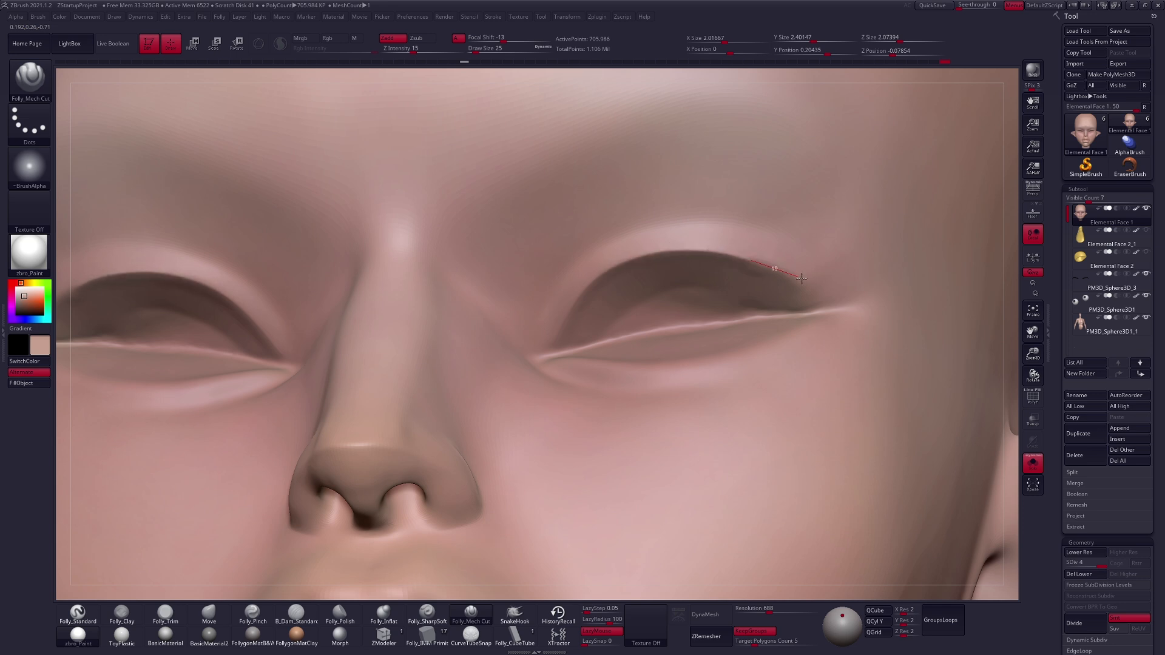
{"action": "right_click_drag", "start_coordinate": [727, 347], "coordinate": [726, 380]}
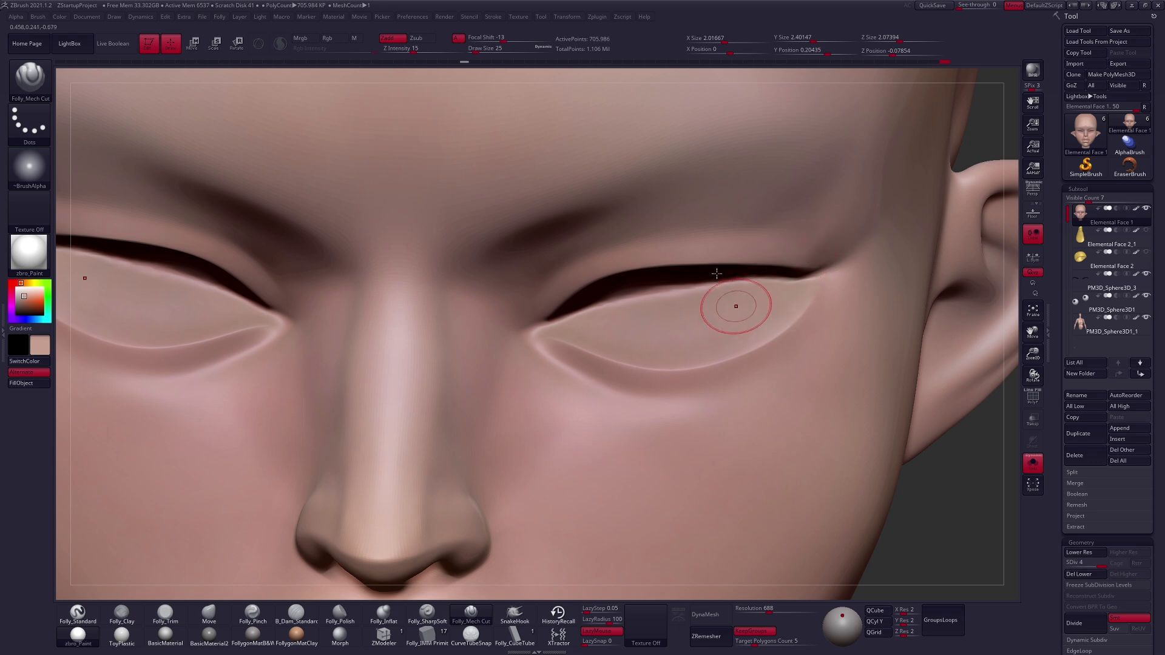
{"action": "right_click_drag", "start_coordinate": [717, 274], "coordinate": [704, 318]}
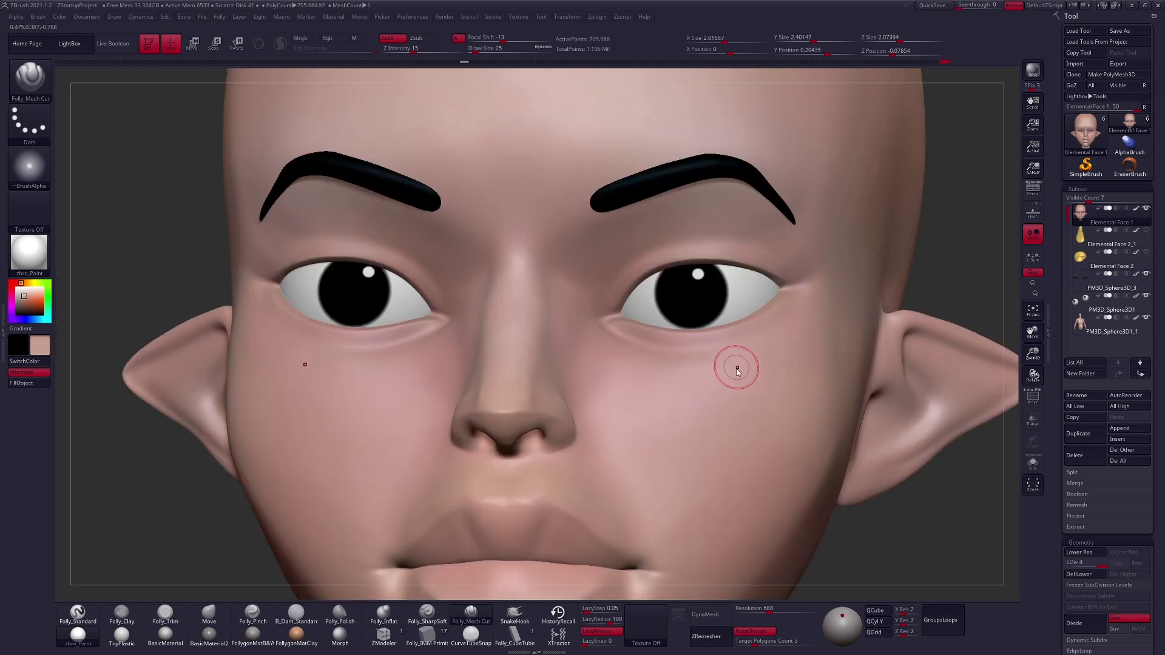
Refine the outer eye corners and lower eyelids with Folly_Mech Cut and smooth the surrounding skin
{"action": "mouse_move", "coordinate": [763, 304]}
{"action": "right_mouse_down"}
{"action": "mouse_move", "coordinate": [704, 309]}
{"action": "mouse_move", "coordinate": [752, 312]}
{"action": "right_mouse_up"}
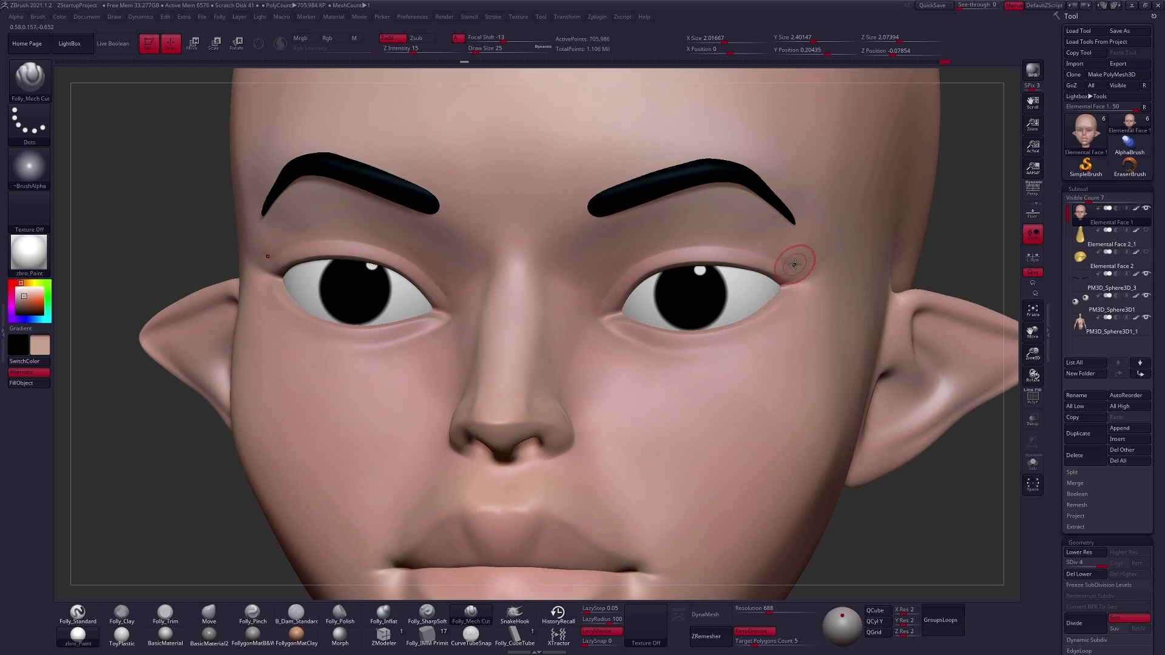
{"action": "key", "text": "shift"}
{"action": "left_click_drag", "start_coordinate": [607, 326], "coordinate": [643, 352]}
{"action": "left_click_drag", "start_coordinate": [784, 332], "coordinate": [802, 288]}
{"action": "key", "text": "space"}
{"action": "key", "text": "shift"}
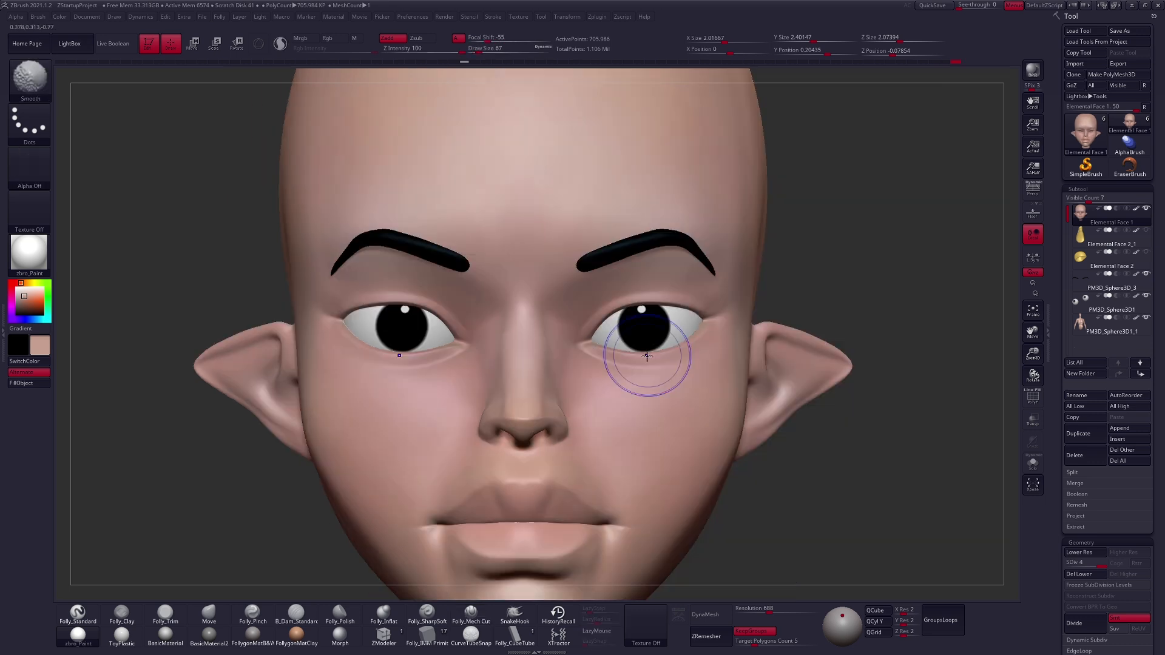
Lower the head to subdivision level 2 and adjust the lower eyelids and outer eye corners with the Move brush
{"action": "key", "text": "shift+d"}
{"action": "key", "text": "shift+d"}
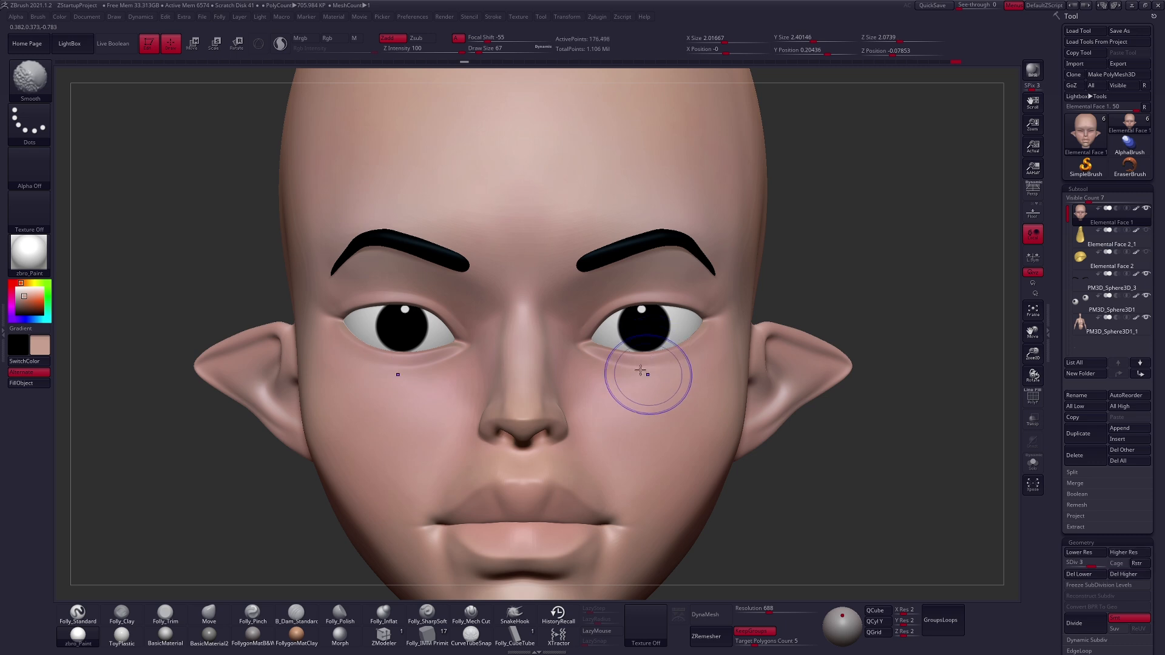
{"action": "key", "text": "space"}
{"action": "left_click_drag", "start_coordinate": [639, 366], "coordinate": [661, 369]}
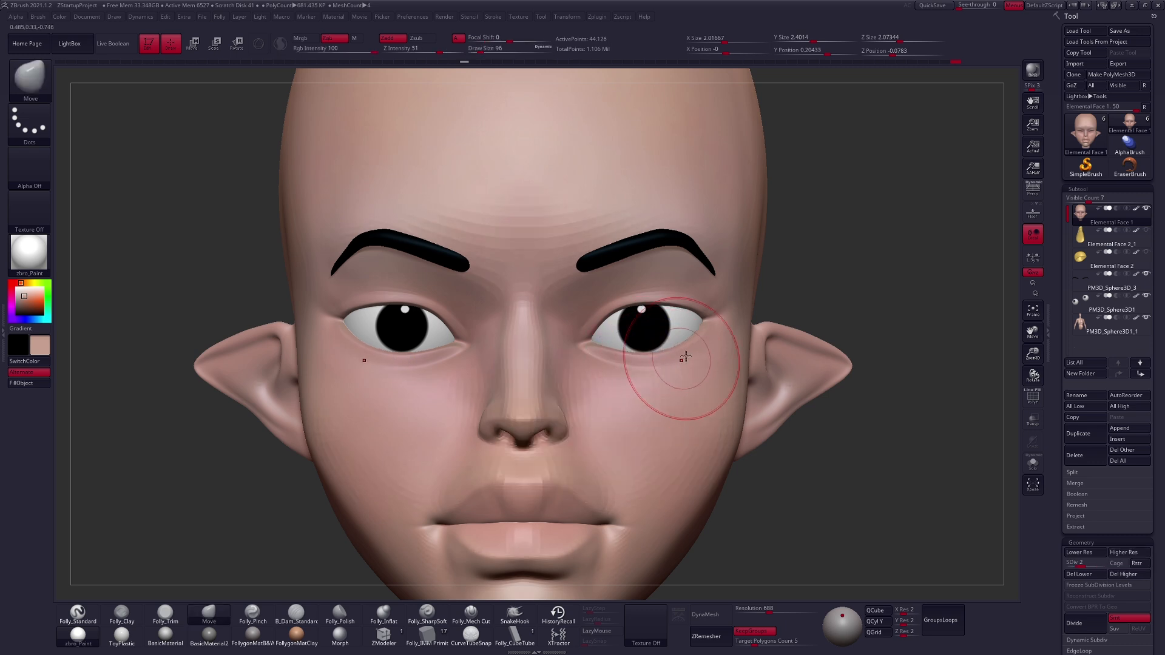
{"action": "right_click_drag", "start_coordinate": [687, 353], "coordinate": [546, 352]}
{"action": "key", "text": "space"}
{"action": "left_click_drag", "start_coordinate": [717, 355], "coordinate": [710, 355]}
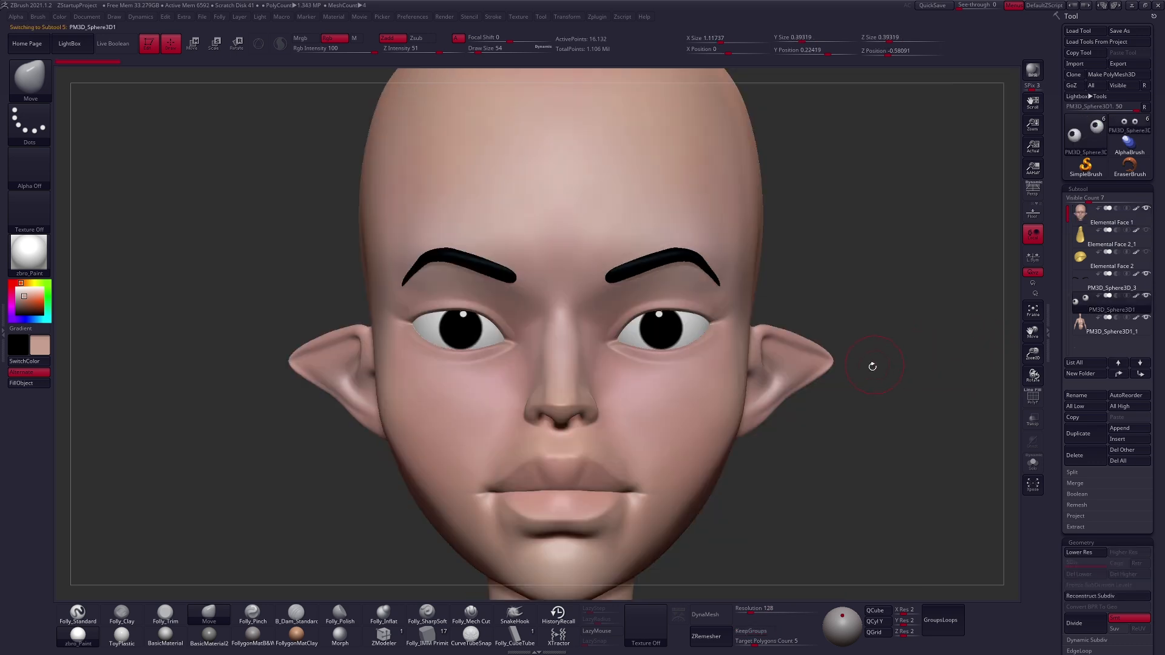
Place a scaling Transpose line on the isolated eyeballs and enlarge the black pupils
{"action": "key", "text": "e"}
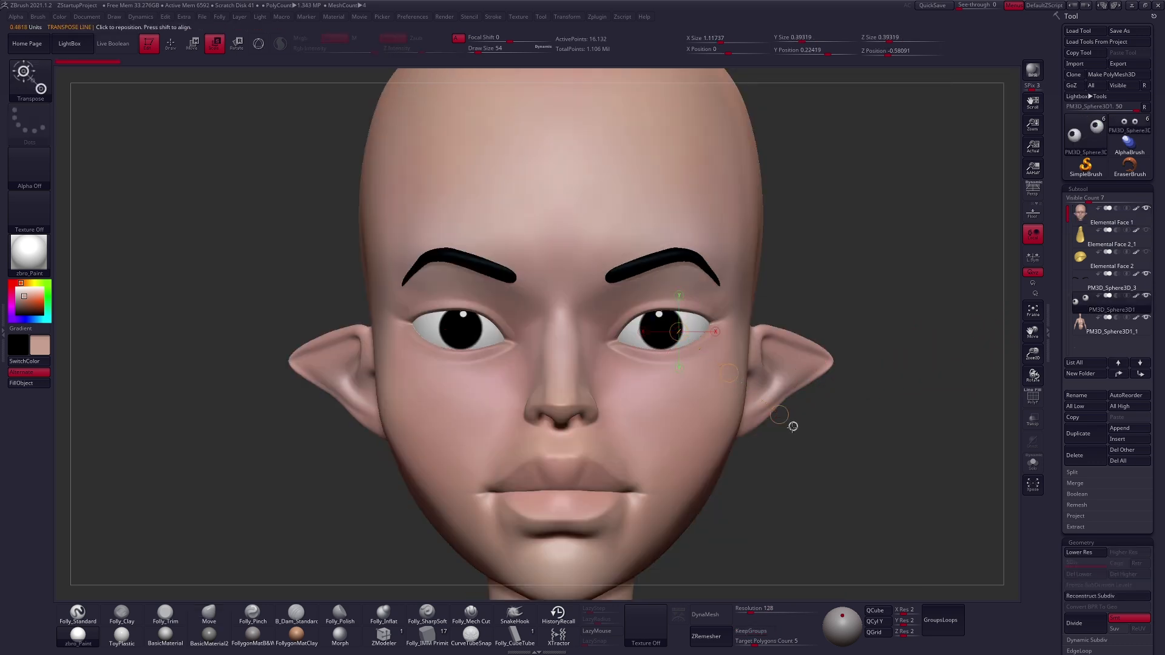
{"action": "left_click_drag", "start_coordinate": [697, 328], "coordinate": [807, 328]}
{"action": "key", "text": "ctrl+shift+s"}
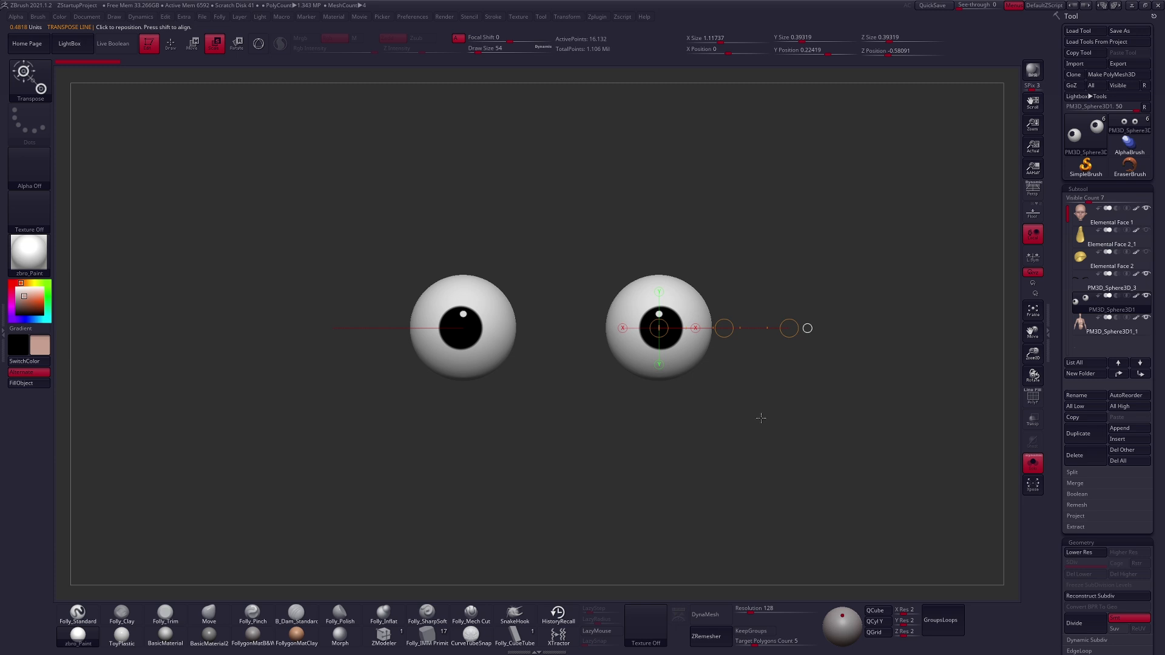
{"action": "key", "text": "shift+f"}
{"action": "key", "text": "shift+f"}
{"action": "key", "text": "ctrl+shift+s"}
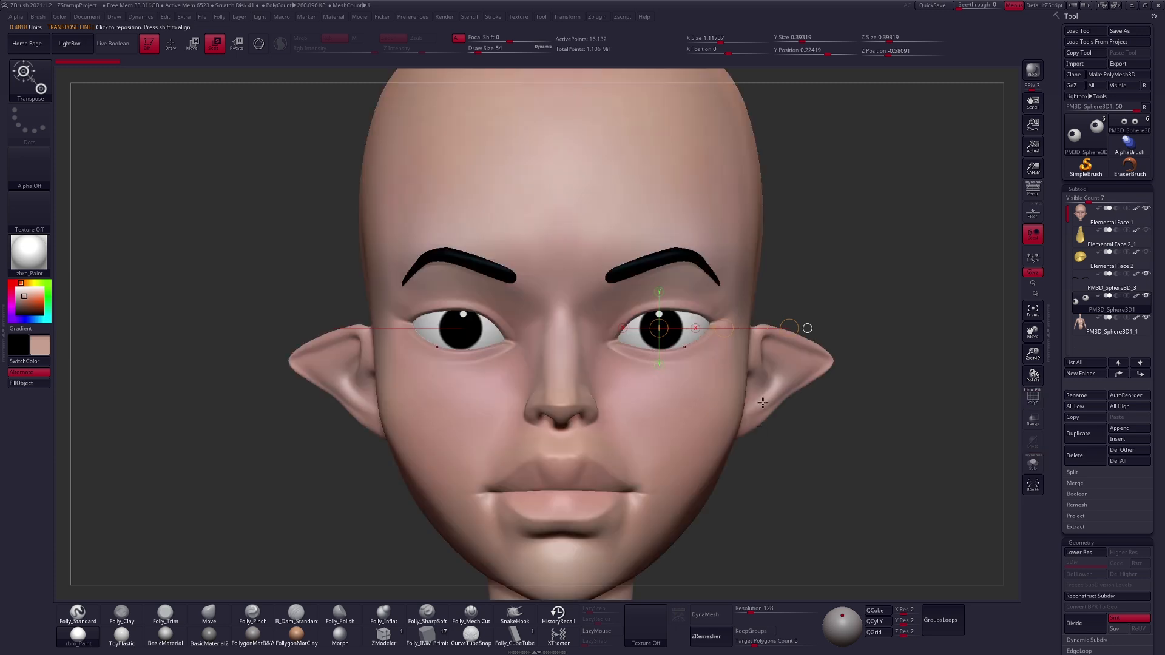
{"action": "key", "text": "q"}
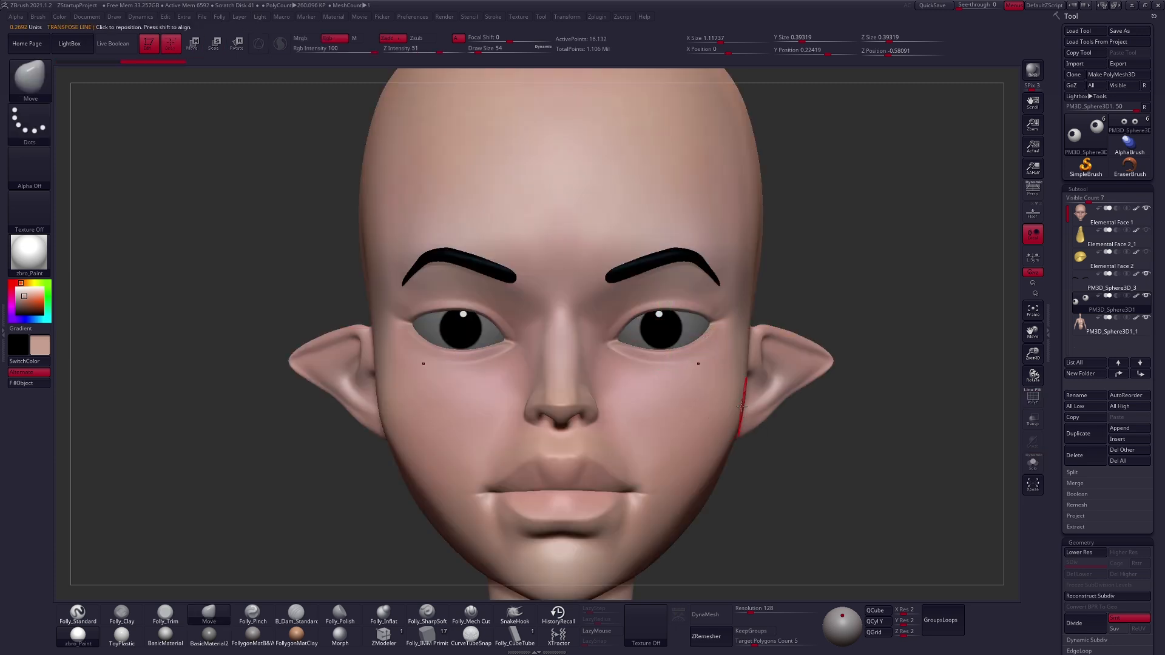
{"action": "key", "text": "shift+f"}
{"action": "key", "text": "ctrl+shift+s"}
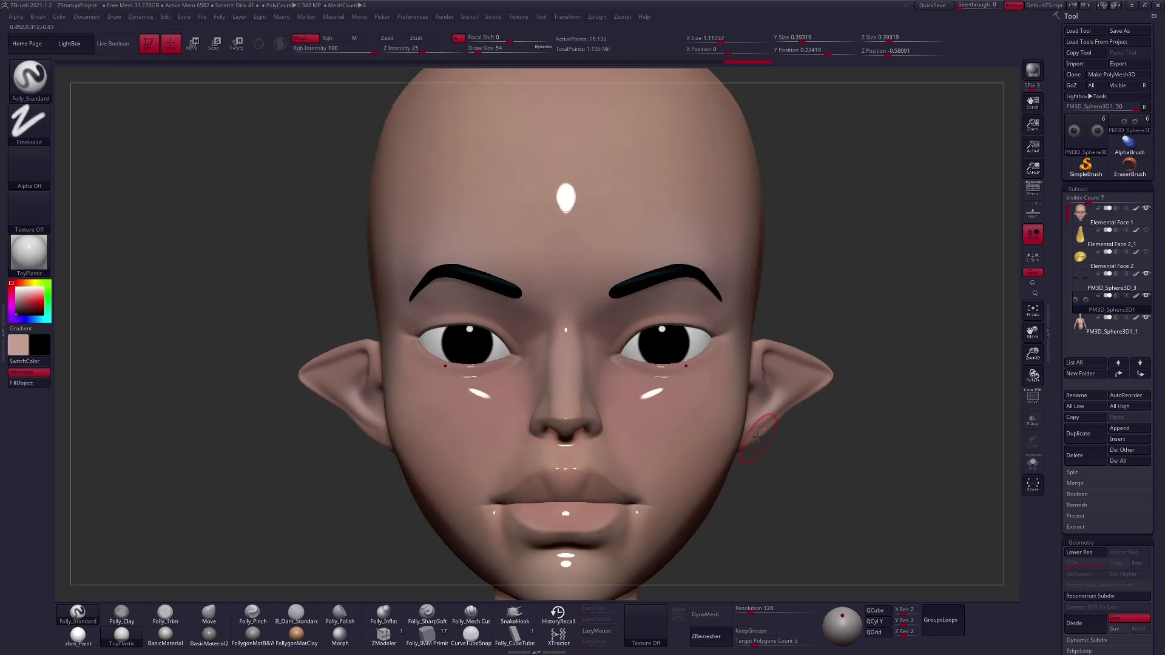
Adjust the eyeballs behind the eyelids with a Transpose line and make the head active again
{"action": "right_click_drag", "start_coordinate": [707, 375], "coordinate": [714, 394], "text": "ctrl"}
{"action": "key", "text": "w"}
{"action": "left_click_drag", "start_coordinate": [677, 354], "coordinate": [680, 393], "text": "shift"}
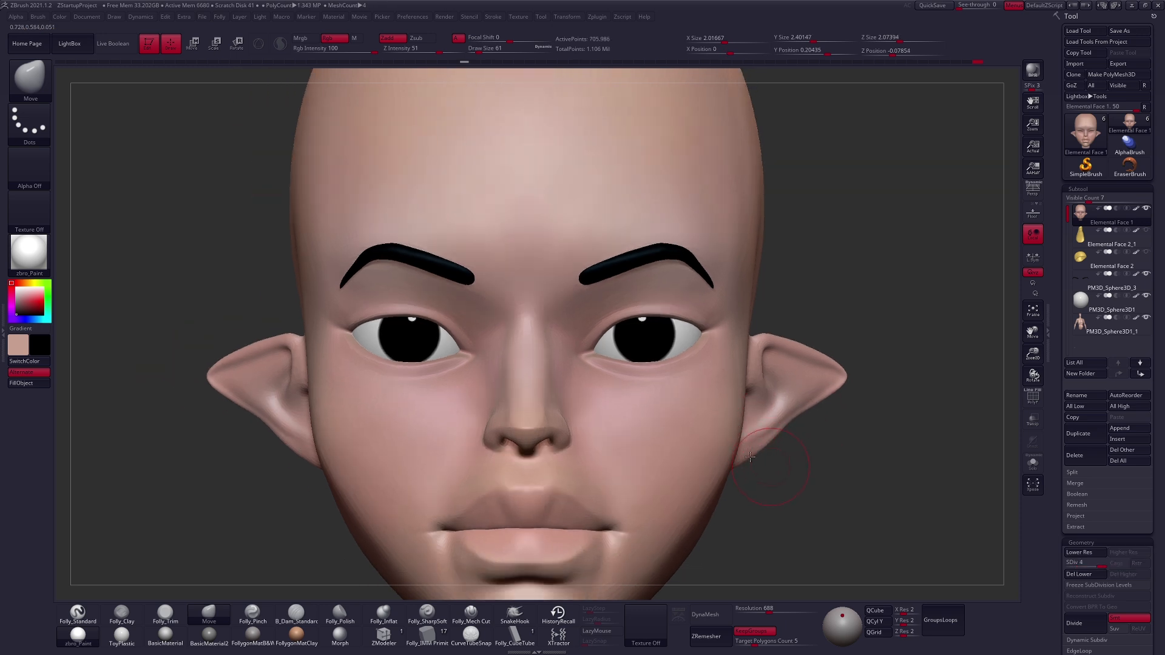
{"action": "left_click_drag", "start_coordinate": [781, 466], "coordinate": [756, 452], "text": "alt"}
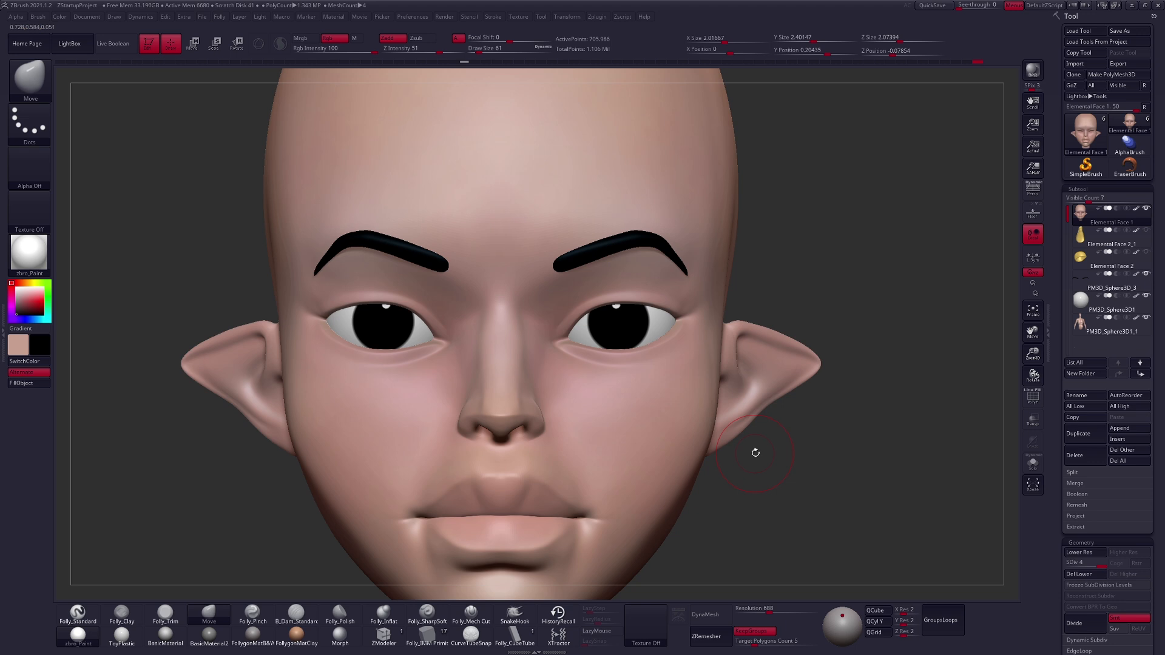
Duplicate the head and draw a Folly_CubeTube strip at draw size 21 along the copy's upper eyelid
{"action": "key", "text": "ctrl+shift+d"}
{"action": "left_click", "coordinate": [515, 637]}
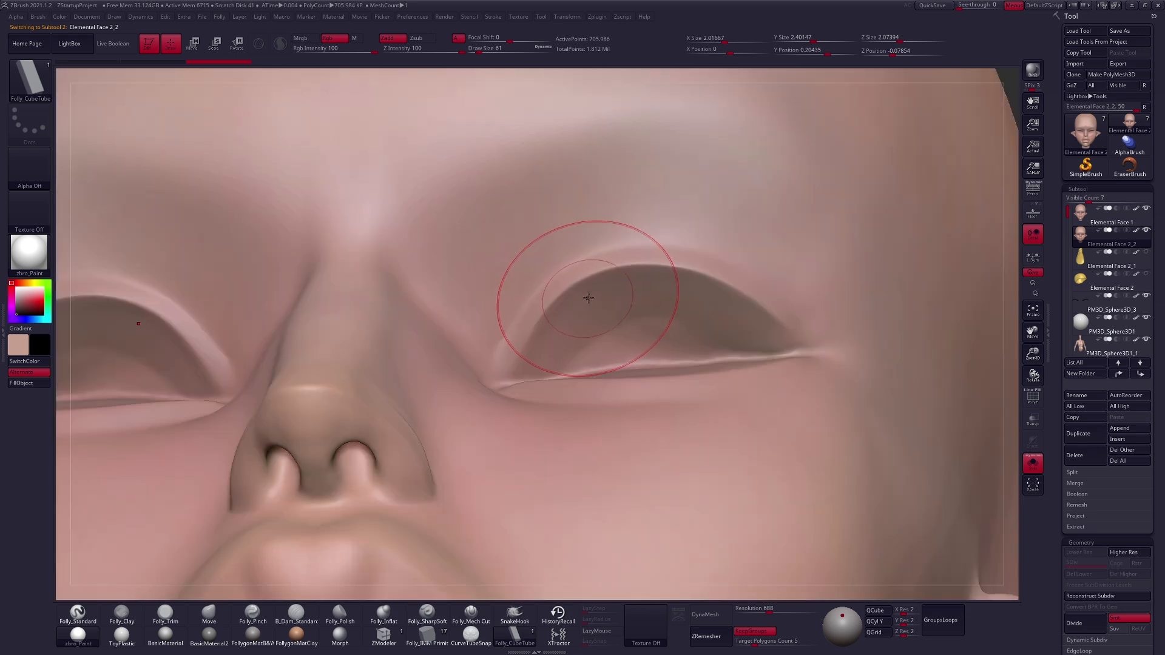
{"action": "key", "text": "space"}
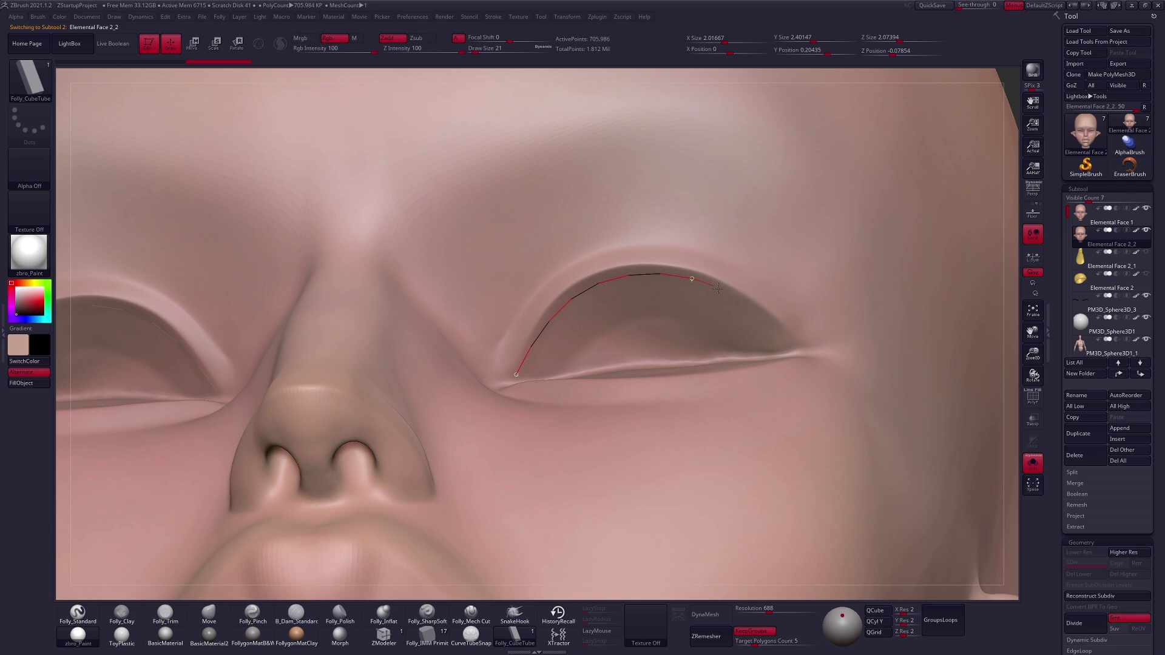
{"action": "left_click_drag", "start_coordinate": [795, 345], "coordinate": [796, 346]}
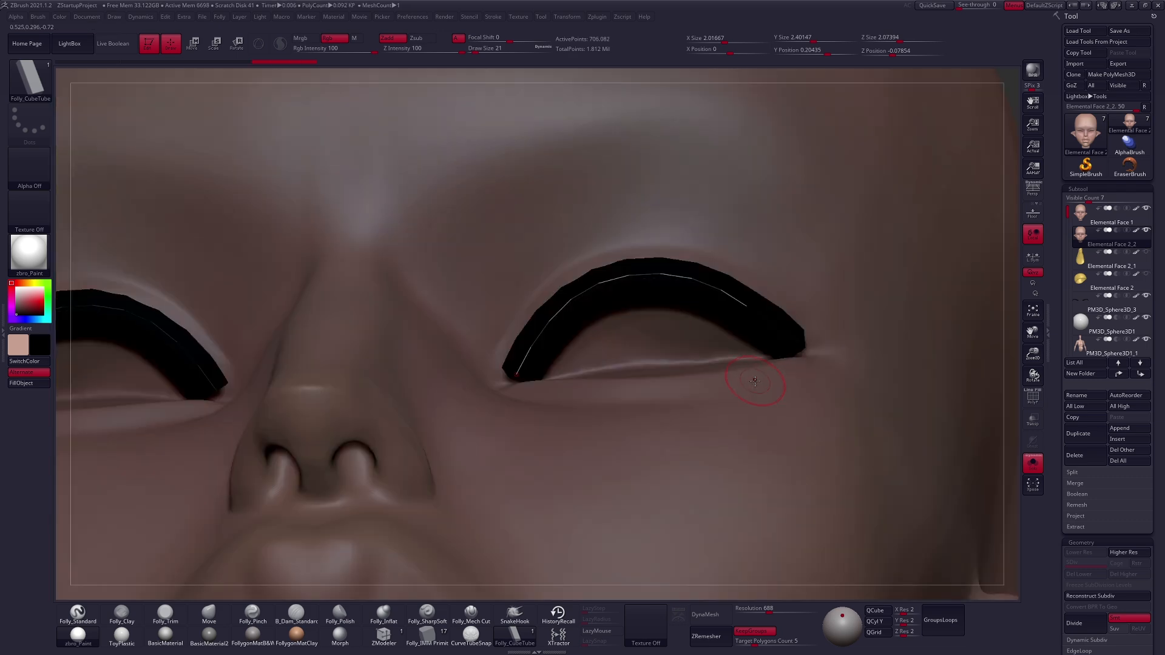
Pick white as the second colour for the new eyelid strips and inspect them with the polyframe
{"action": "key", "text": "shift+f"}
{"action": "key", "text": "shift+f"}
{"action": "key", "text": "v"}
{"action": "left_click", "coordinate": [19, 290]}
{"action": "key", "text": "shift+f"}
{"action": "key", "text": "shift+f"}
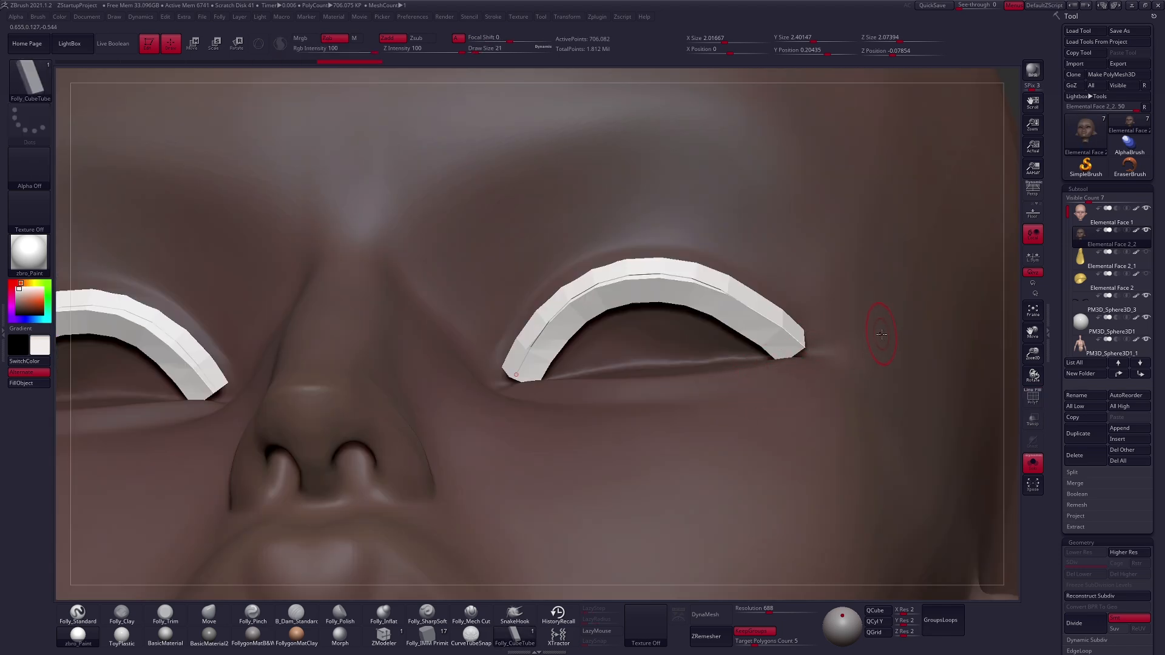
Isolate the eyelid strip from the duplicated head so that only one strip over one eye is kept
{"action": "key", "text": "space"}
{"action": "left_click_drag", "start_coordinate": [882, 335], "coordinate": [886, 335]}
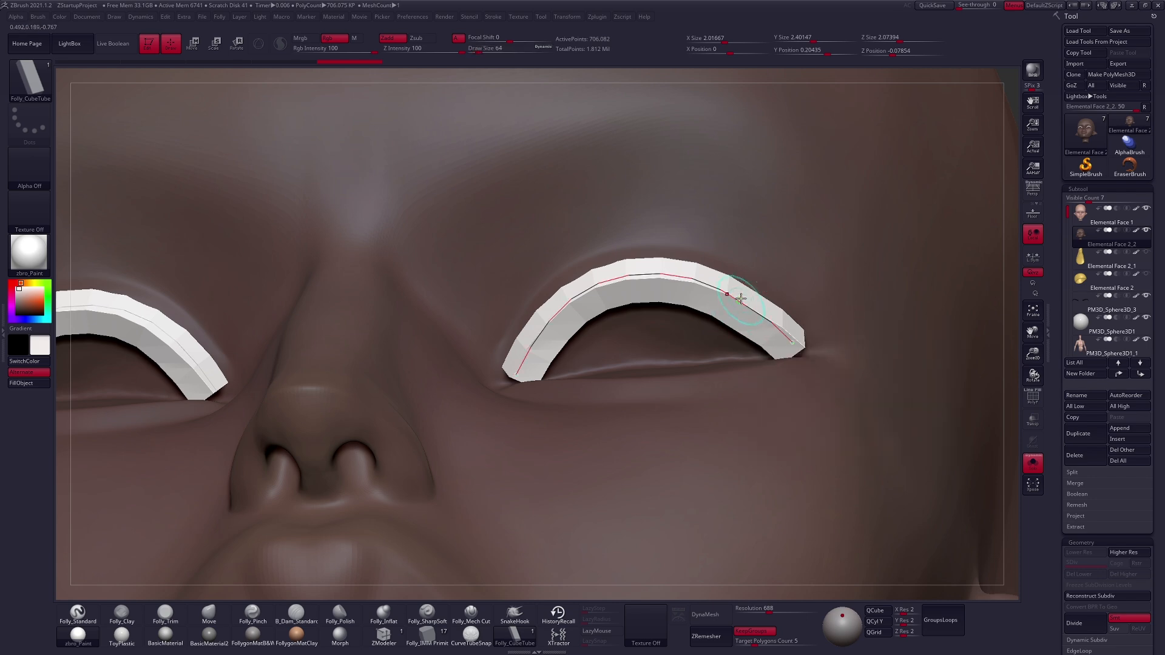
{"action": "left_click", "coordinate": [741, 299], "text": "ctrl+shift"}
{"action": "left_click", "coordinate": [753, 361], "text": "ctrl+shift"}
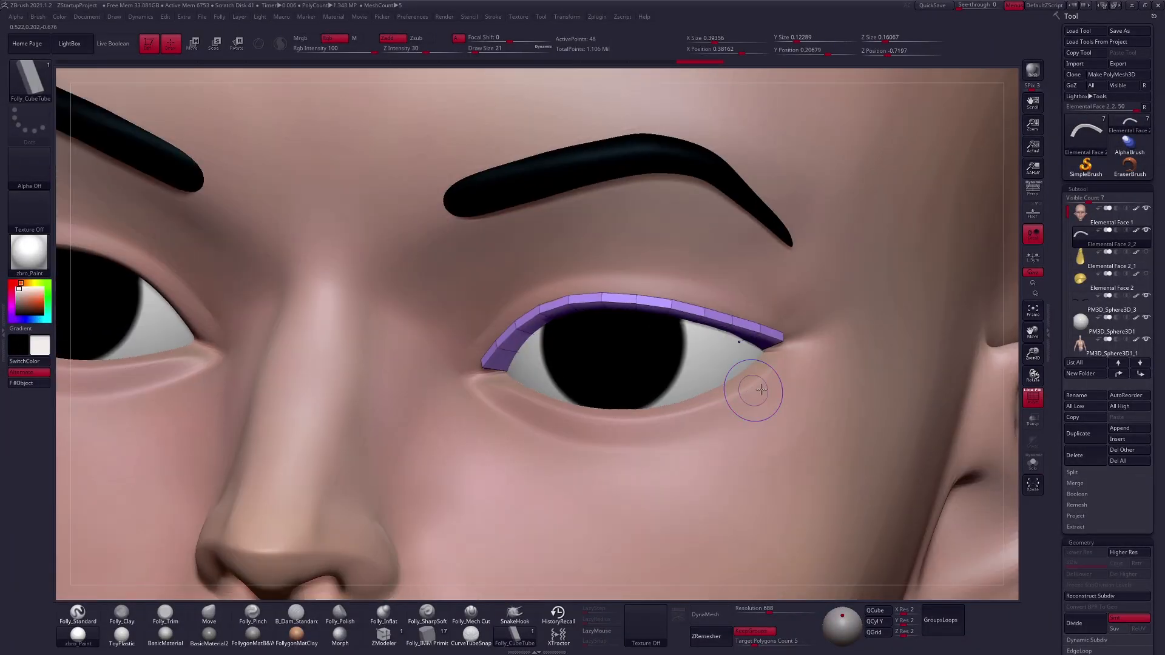
{"action": "key", "text": "shift"}
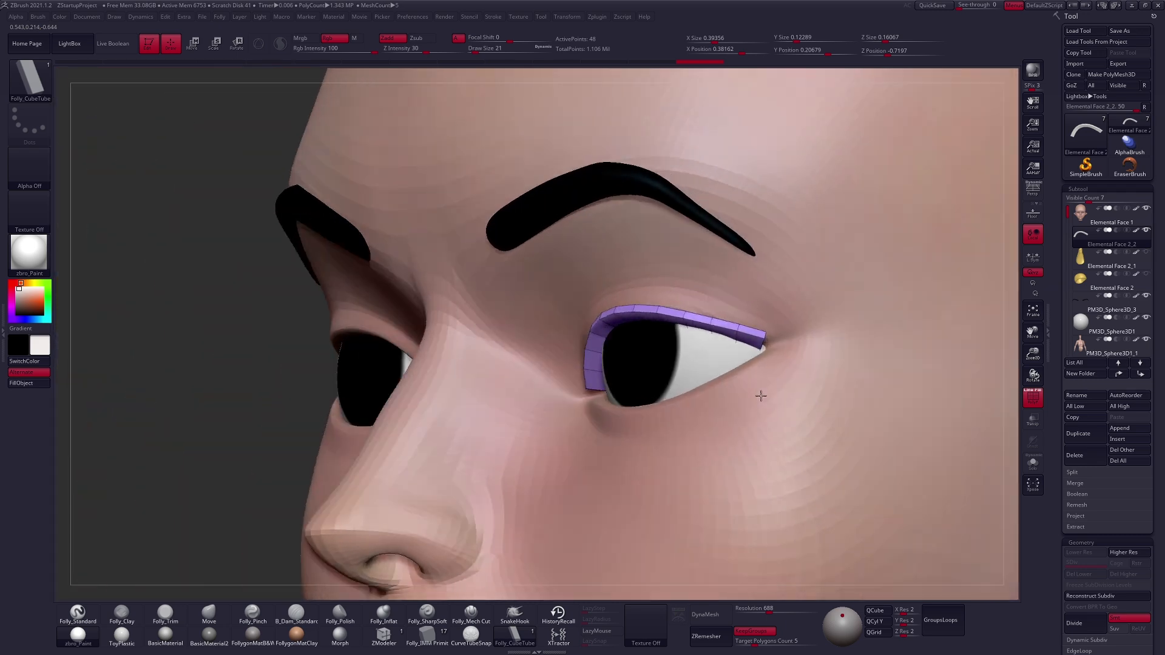
Fit the eyelid strip to the upper lid's edge with the Move brush at draw size 61
{"action": "key", "text": "b"}
{"action": "key", "text": "m"}
{"action": "key", "text": "v"}
{"action": "key", "text": "space"}
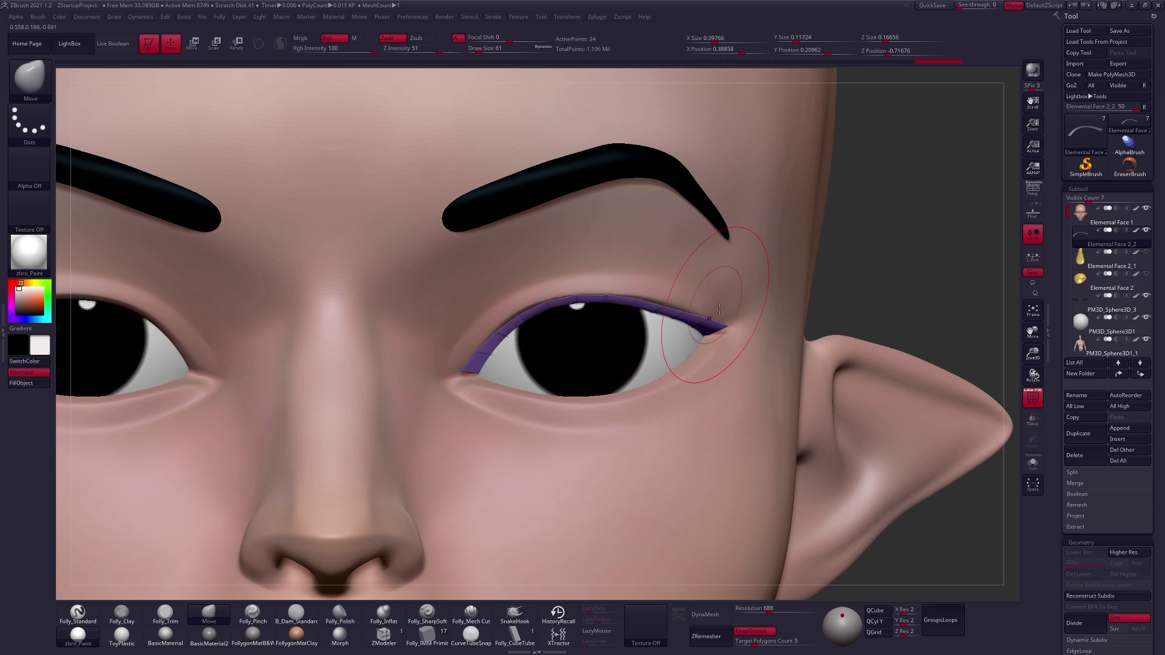
{"action": "key", "text": "space"}
{"action": "key", "text": "space"}
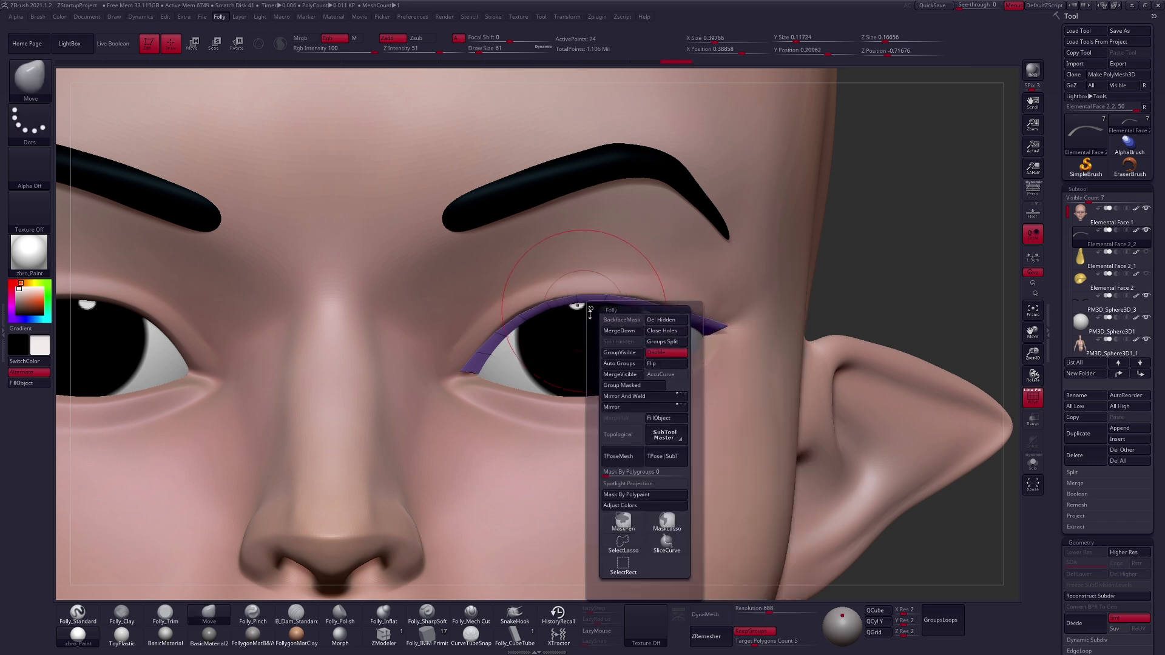
{"action": "left_click_drag", "start_coordinate": [629, 307], "coordinate": [631, 302]}
{"action": "left_click_drag", "start_coordinate": [538, 331], "coordinate": [513, 329]}
Pull the strip's inner end into the inner eye corner with the Move brush at draw size 25
{"action": "right_click_drag", "start_coordinate": [541, 352], "coordinate": [486, 377]}
{"action": "key", "text": "space"}
{"action": "mouse_move", "coordinate": [508, 377]}
{"action": "left_mouse_down"}
{"action": "mouse_move", "coordinate": [498, 381]}
{"action": "mouse_move", "coordinate": [513, 365]}
{"action": "left_mouse_up"}
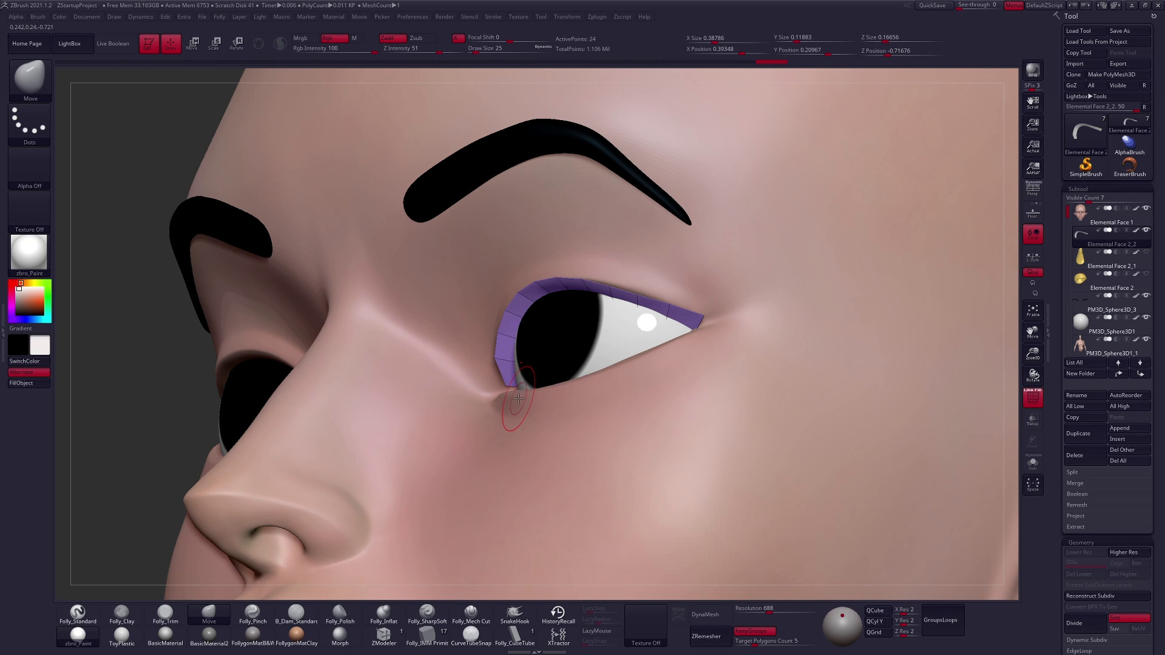
{"action": "key", "text": "space"}
{"action": "left_click_drag", "start_coordinate": [500, 364], "coordinate": [485, 364]}
Shape the strip's outer end and inner curve around the eyeball with the Move brush at draw size 43
{"action": "mouse_move", "coordinate": [673, 342]}
{"action": "right_mouse_down"}
{"action": "mouse_move", "coordinate": [700, 301]}
{"action": "mouse_move", "coordinate": [711, 307]}
{"action": "right_mouse_up"}
{"action": "key", "text": "alt+s"}
{"action": "key", "text": "space"}
{"action": "left_click_drag", "start_coordinate": [718, 311], "coordinate": [716, 349]}
{"action": "key", "text": "alt+s"}
{"action": "key", "text": "space"}
{"action": "left_click_drag", "start_coordinate": [674, 301], "coordinate": [686, 302]}
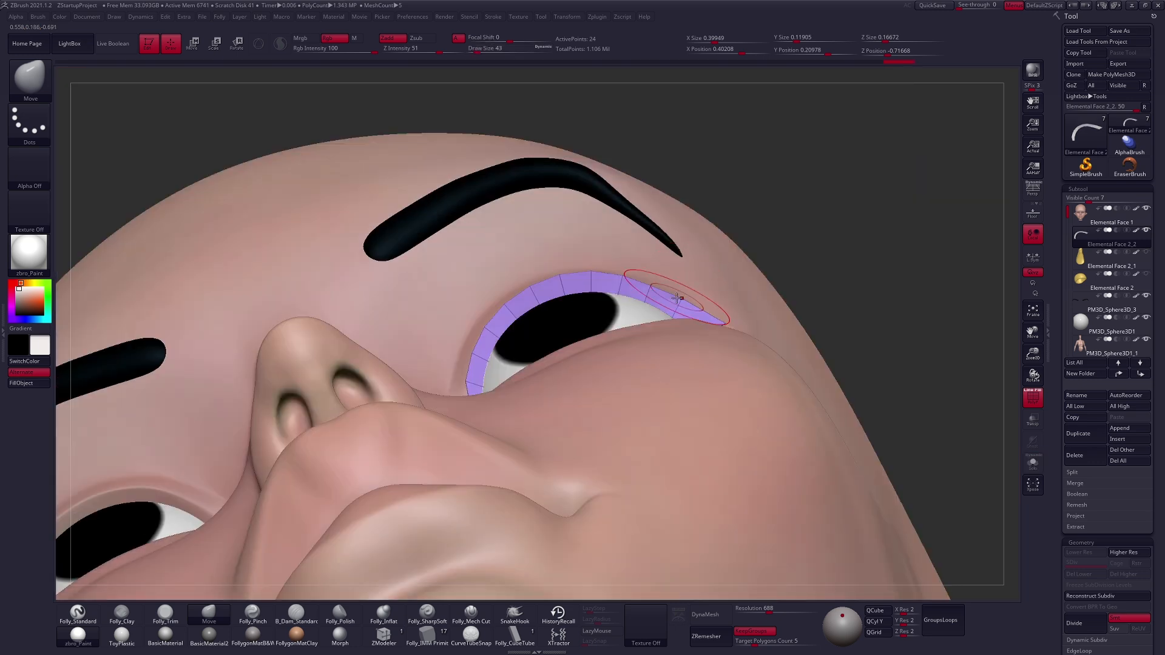
{"action": "left_click_drag", "start_coordinate": [491, 345], "coordinate": [491, 351]}
{"action": "right_click_drag", "start_coordinate": [493, 352], "coordinate": [440, 425]}
Align the strip's side profile with the upper lid using the Transpose line and the Move brush
{"action": "right_click_drag", "start_coordinate": [697, 333], "coordinate": [671, 364]}
{"action": "key", "text": "space"}
{"action": "mouse_move", "coordinate": [699, 343]}
{"action": "left_mouse_down"}
{"action": "mouse_move", "coordinate": [707, 331]}
{"action": "mouse_move", "coordinate": [647, 393]}
{"action": "left_mouse_up"}
{"action": "key", "text": "w"}
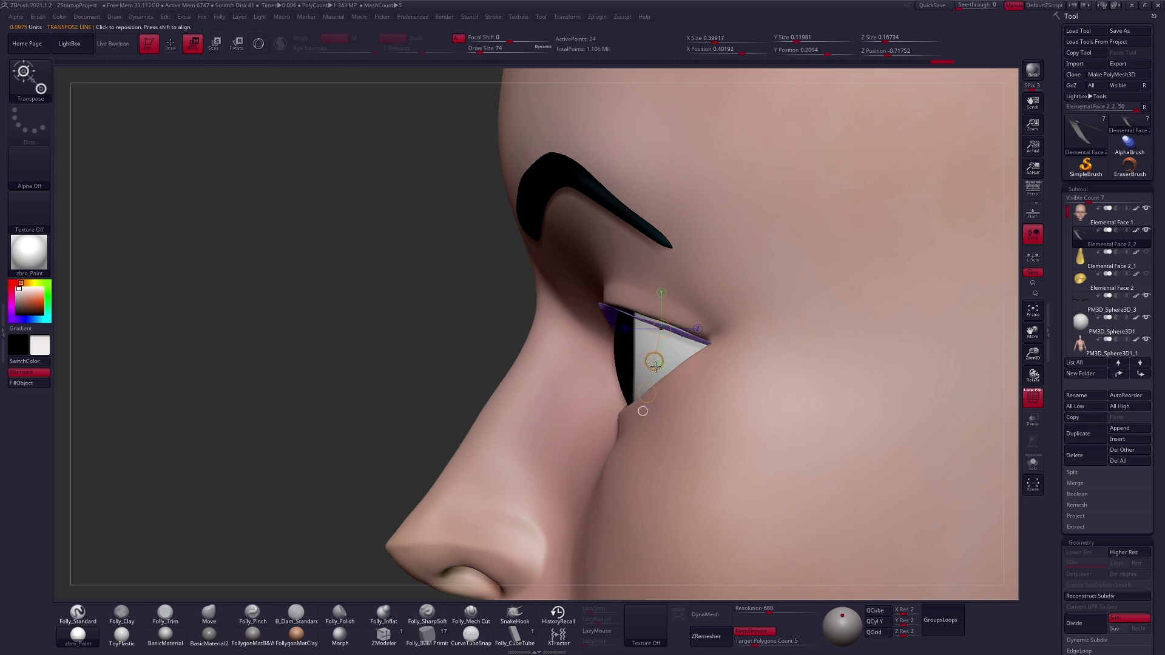
{"action": "key", "text": "q"}
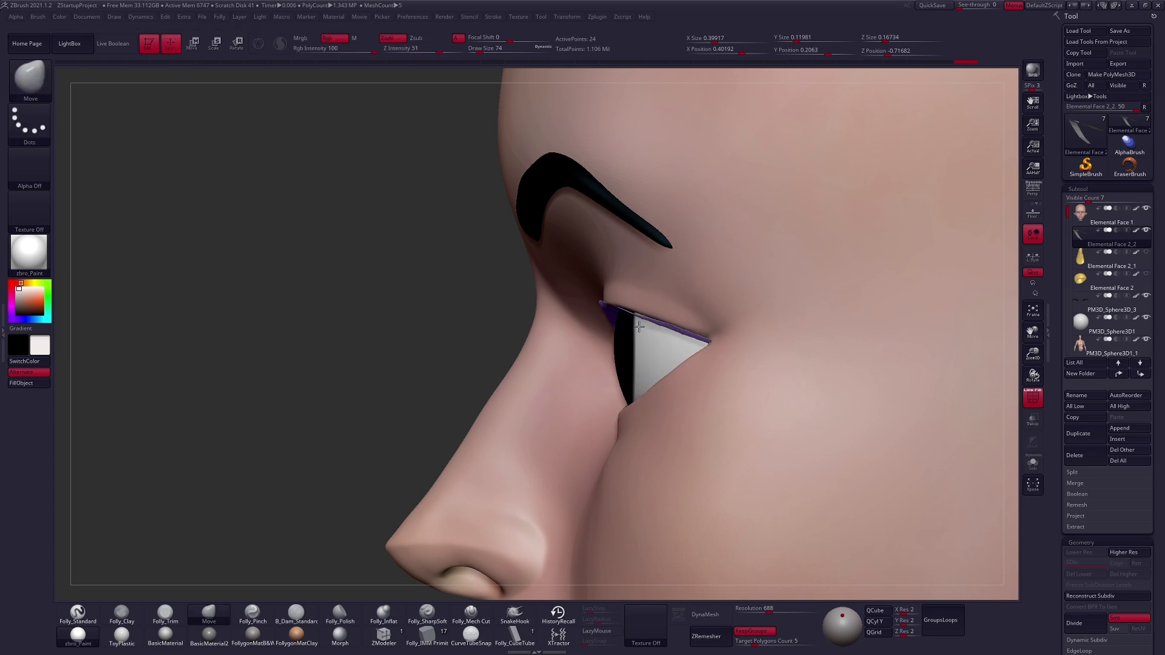
{"action": "key", "text": "space"}
{"action": "left_click_drag", "start_coordinate": [640, 324], "coordinate": [662, 341]}
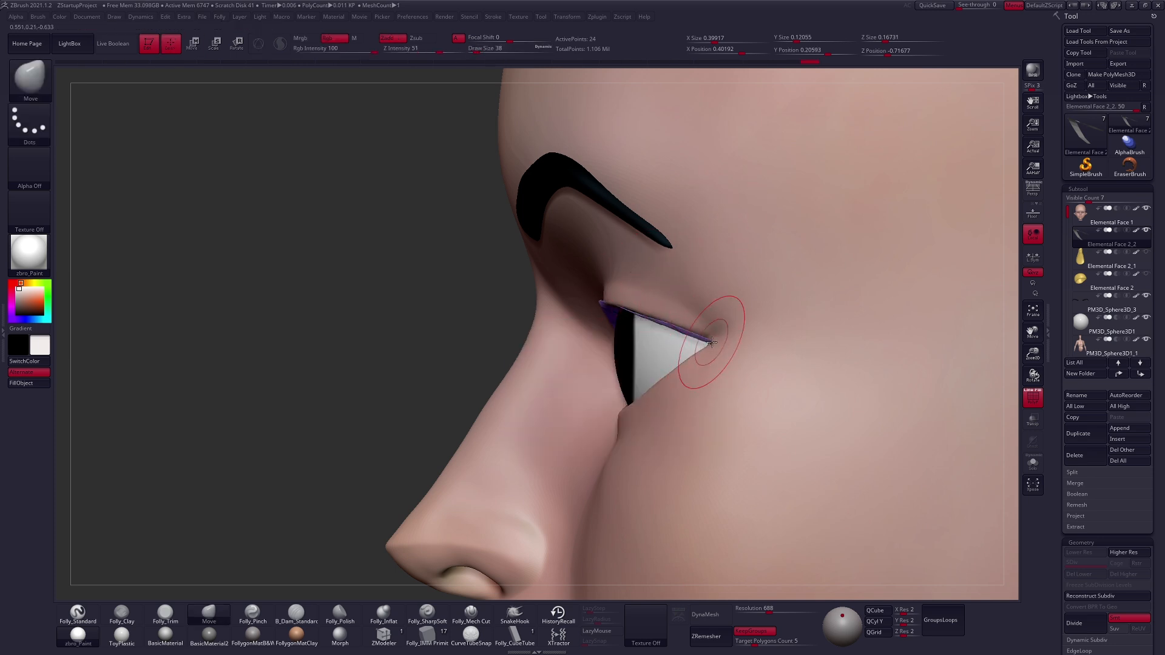
Refine both ends and the middle of the eyelid strip with the Move brush so it hugs the lid
{"action": "right_click_drag", "start_coordinate": [663, 348], "coordinate": [682, 430]}
{"action": "key", "text": "space"}
{"action": "left_click_drag", "start_coordinate": [599, 314], "coordinate": [606, 319]}
{"action": "left_click_drag", "start_coordinate": [532, 362], "coordinate": [522, 347]}
{"action": "right_click_drag", "start_coordinate": [560, 365], "coordinate": [584, 334], "text": "ctrl"}
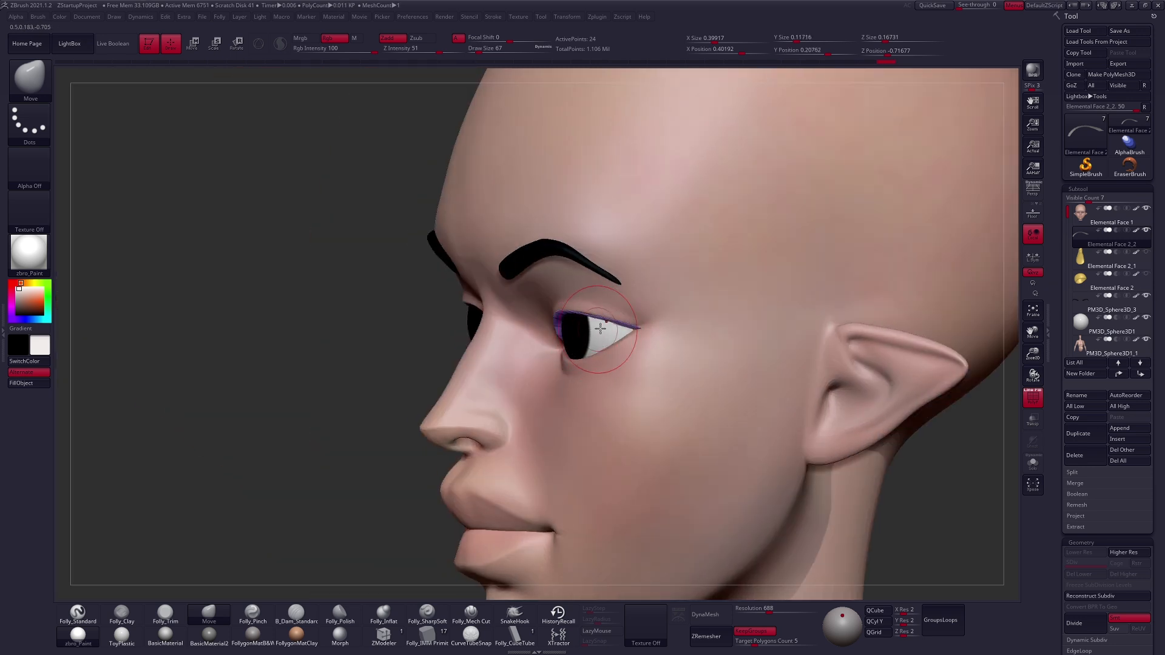
{"action": "right_click_drag", "start_coordinate": [621, 339], "coordinate": [645, 345]}
{"action": "key", "text": "space"}
{"action": "left_click_drag", "start_coordinate": [582, 351], "coordinate": [576, 350]}
Fill the eyelid strip with black and show its polyframe
{"action": "key", "text": "shift+f"}
{"action": "mouse_move", "coordinate": [547, 350]}
{"action": "right_mouse_down"}
{"action": "mouse_move", "coordinate": [516, 349]}
{"action": "mouse_move", "coordinate": [572, 372]}
{"action": "mouse_move", "coordinate": [603, 408]}
{"action": "mouse_move", "coordinate": [716, 424]}
{"action": "mouse_move", "coordinate": [769, 412]}
{"action": "right_mouse_up"}
{"action": "key", "text": "1"}
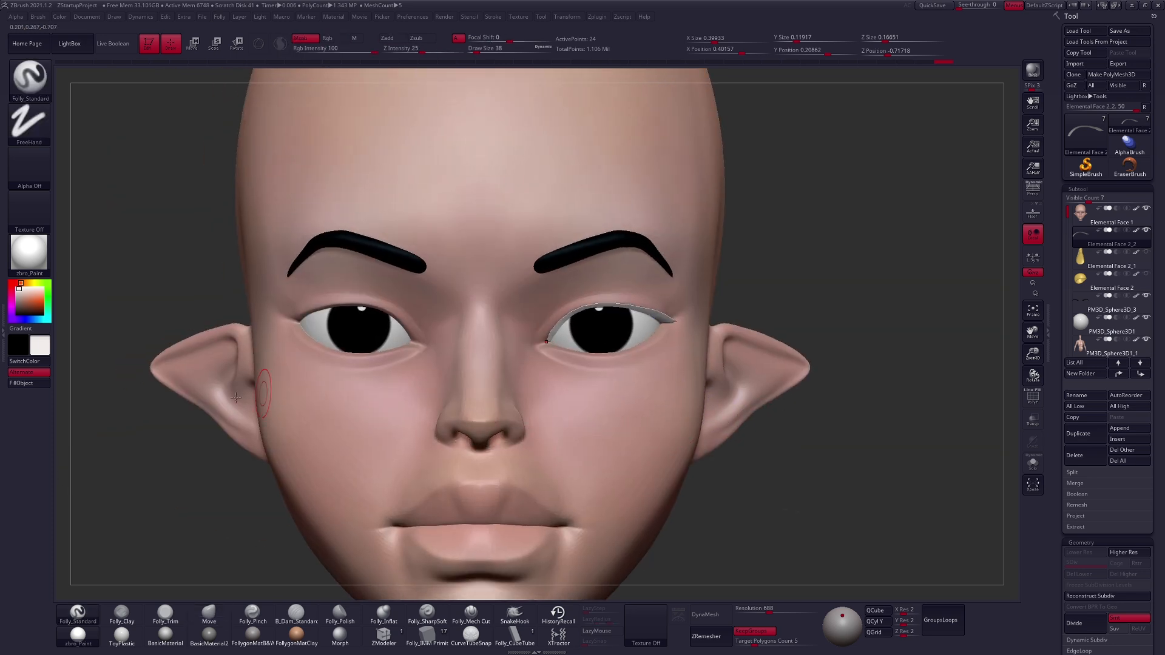
{"action": "key", "text": "v"}
{"action": "left_click", "coordinate": [23, 384]}
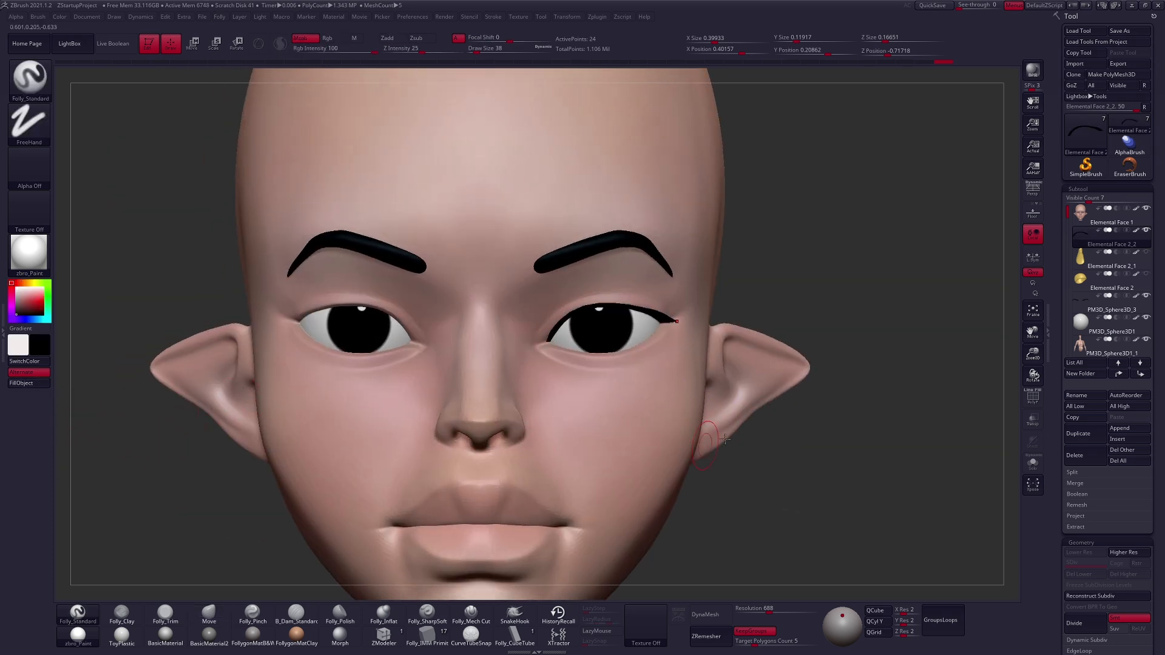
{"action": "key", "text": "v"}
{"action": "key", "text": "shift+f"}
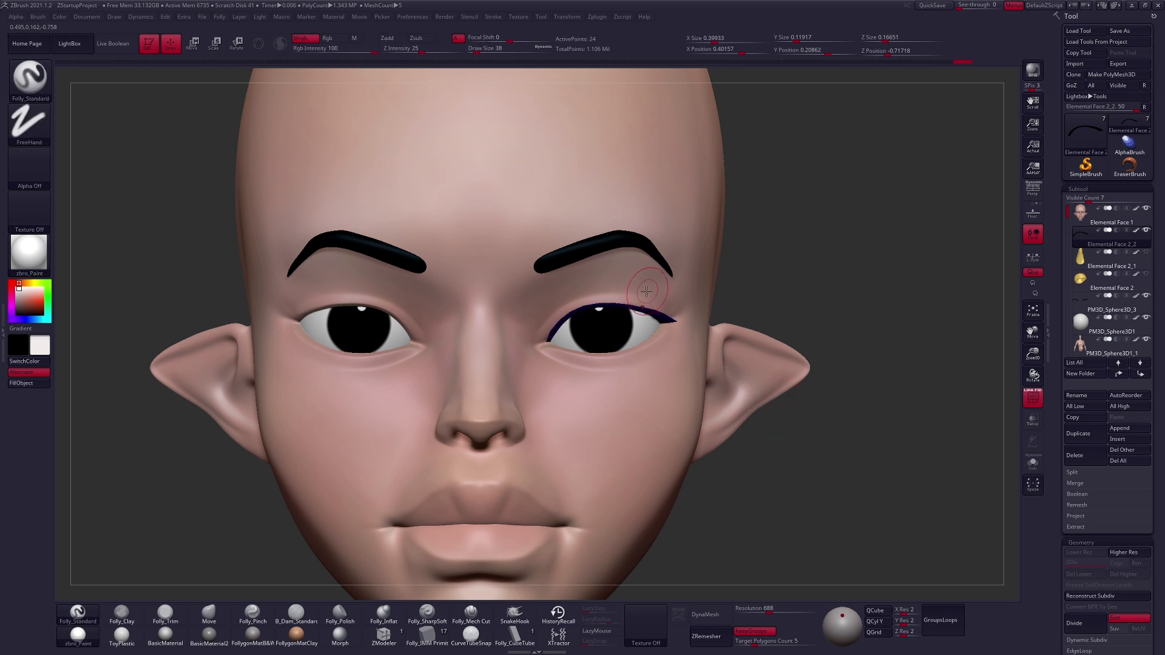
Refine the black strip's inner curve and taper its outer tip with the Move brush, and isolate the strip
{"action": "key", "text": "2"}
{"action": "mouse_move", "coordinate": [643, 296]}
{"action": "right_mouse_down", "text": "ctrl"}
{"action": "mouse_move", "coordinate": [634, 314]}
{"action": "mouse_move", "coordinate": [630, 290]}
{"action": "right_mouse_up", "text": "ctrl"}
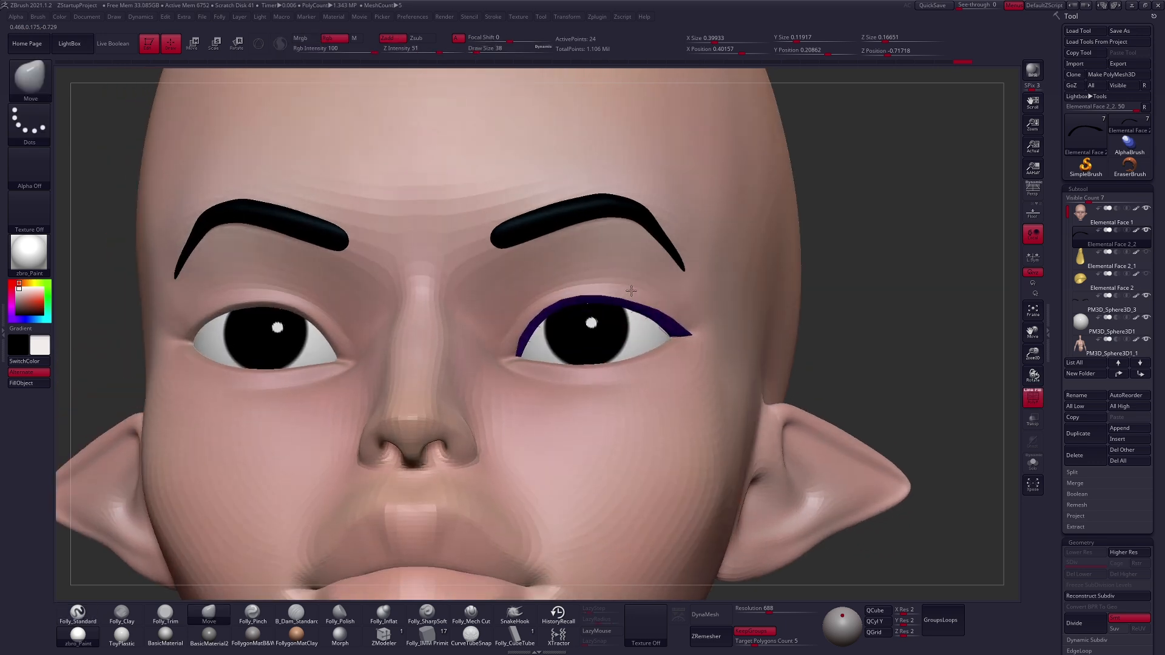
{"action": "left_click_drag", "start_coordinate": [473, 308], "coordinate": [479, 297]}
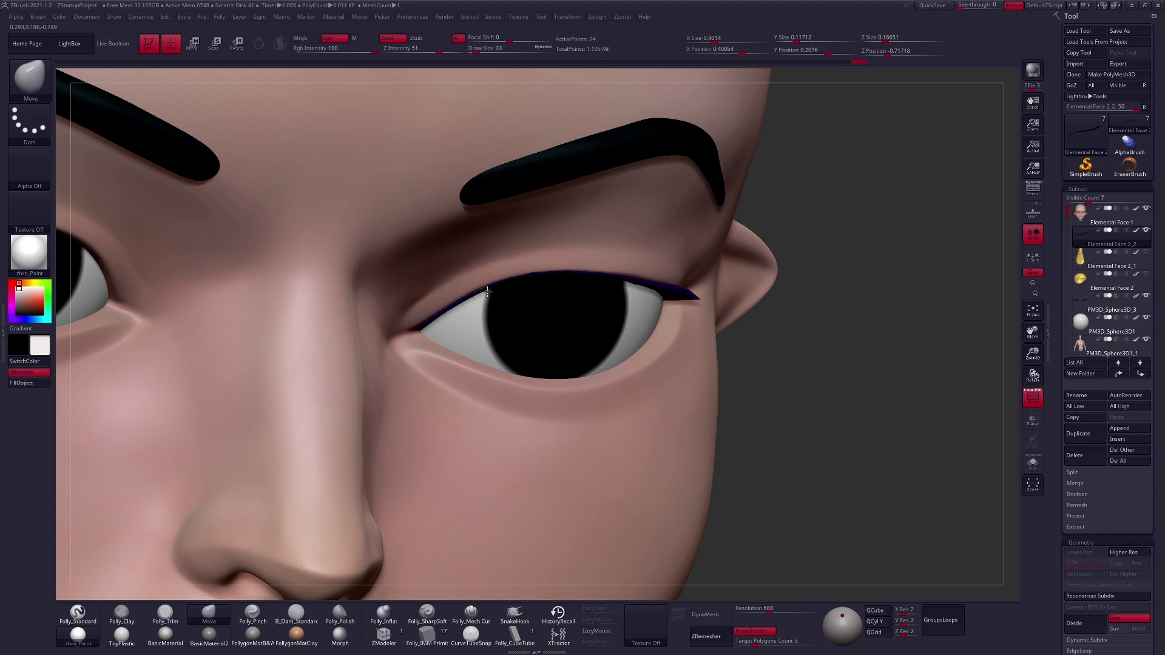
{"action": "right_click_drag", "start_coordinate": [609, 300], "coordinate": [537, 306]}
{"action": "key", "text": "shift+s"}
{"action": "key", "text": "space"}
{"action": "left_click_drag", "start_coordinate": [741, 308], "coordinate": [738, 307]}
{"action": "mouse_move", "coordinate": [738, 307]}
{"action": "right_mouse_down"}
{"action": "mouse_move", "coordinate": [736, 266]}
{"action": "mouse_move", "coordinate": [740, 317]}
{"action": "right_mouse_up"}
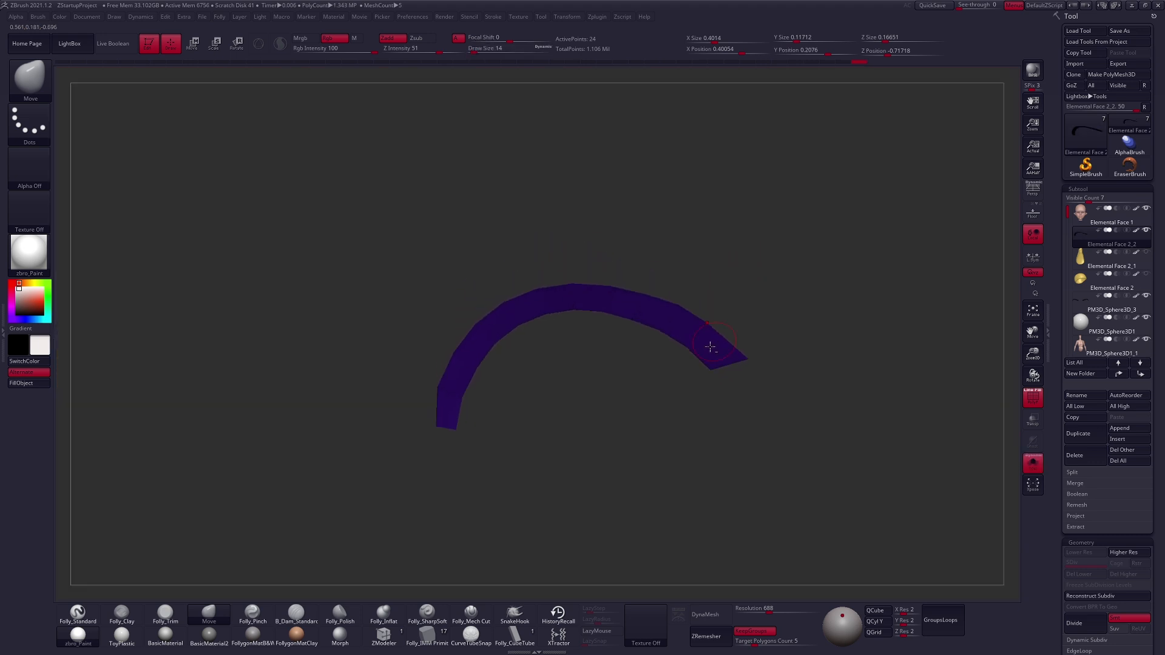
Add a second row of polygons along the eyelid strip with the ZModeler brush
{"action": "left_click", "coordinate": [384, 636]}
{"action": "key", "text": "space"}
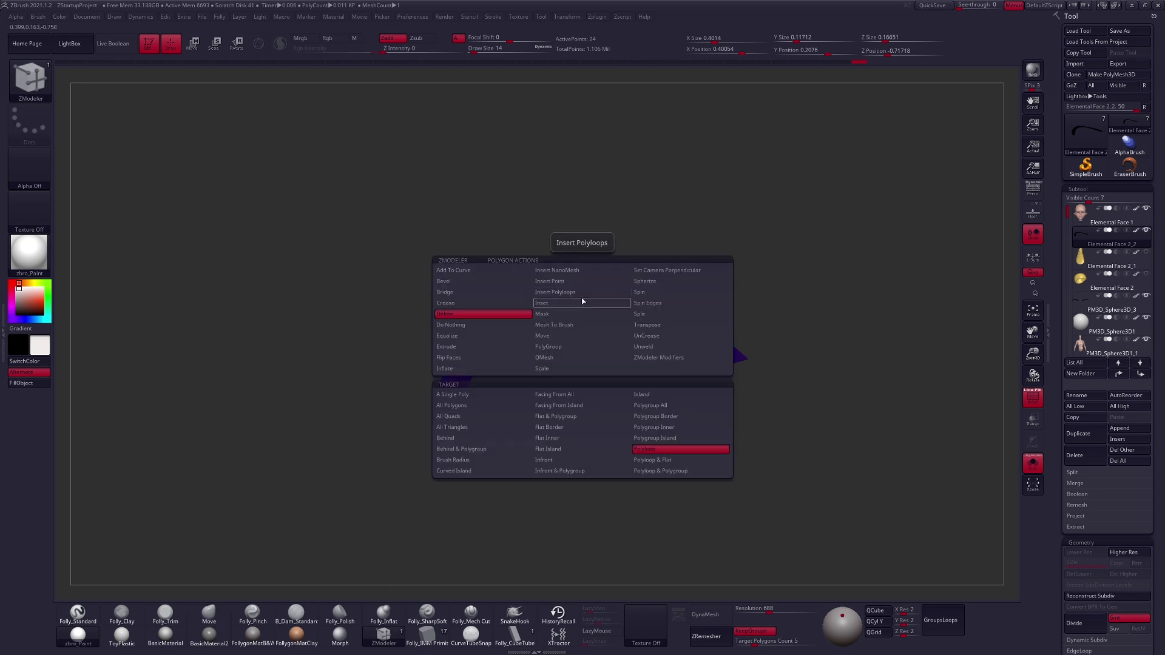
{"action": "key", "text": "space"}
{"action": "left_click", "coordinate": [549, 331]}
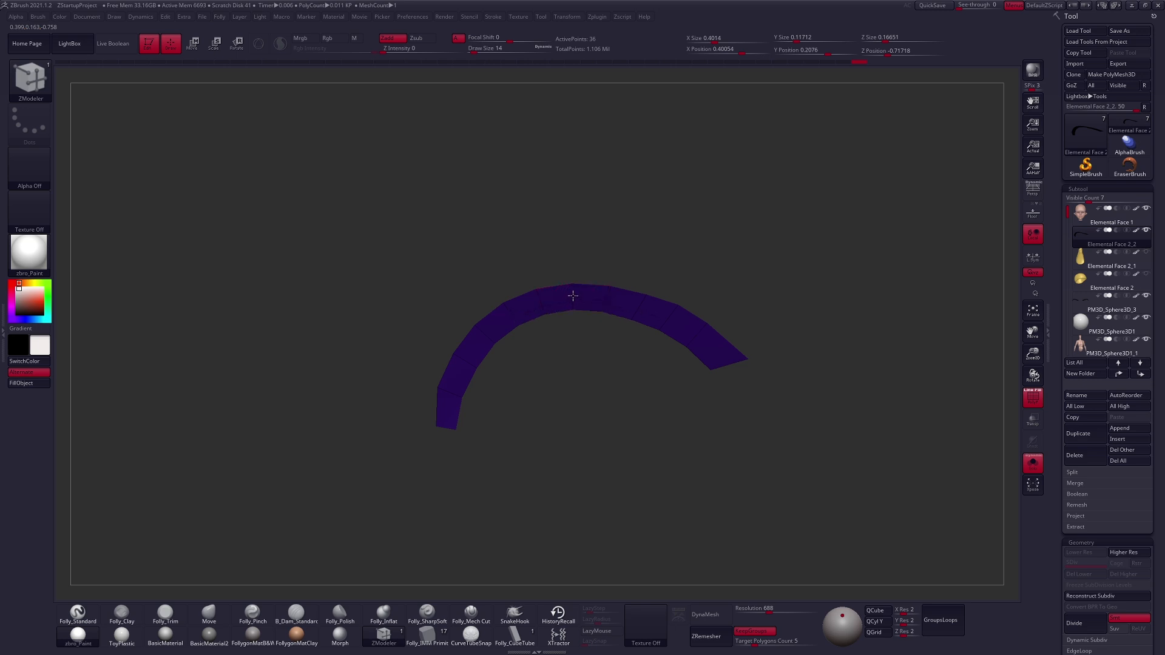
{"action": "left_click", "coordinate": [573, 291]}
Mask part of the eyelid strip and offset its unmasked edge with the Transpose line to give it depth
{"action": "right_click_drag", "start_coordinate": [613, 344], "coordinate": [766, 379], "text": "ctrl"}
{"action": "mouse_move", "coordinate": [769, 380]}
{"action": "left_mouse_down", "text": "ctrl"}
{"action": "mouse_move", "coordinate": [664, 299]}
{"action": "mouse_move", "coordinate": [593, 190]}
{"action": "mouse_move", "coordinate": [838, 194]}
{"action": "left_mouse_up", "text": "ctrl"}
{"action": "mouse_move", "coordinate": [547, 269]}
{"action": "left_mouse_down", "text": "ctrl"}
{"action": "mouse_move", "coordinate": [583, 188]}
{"action": "mouse_move", "coordinate": [655, 176]}
{"action": "left_mouse_up", "text": "ctrl"}
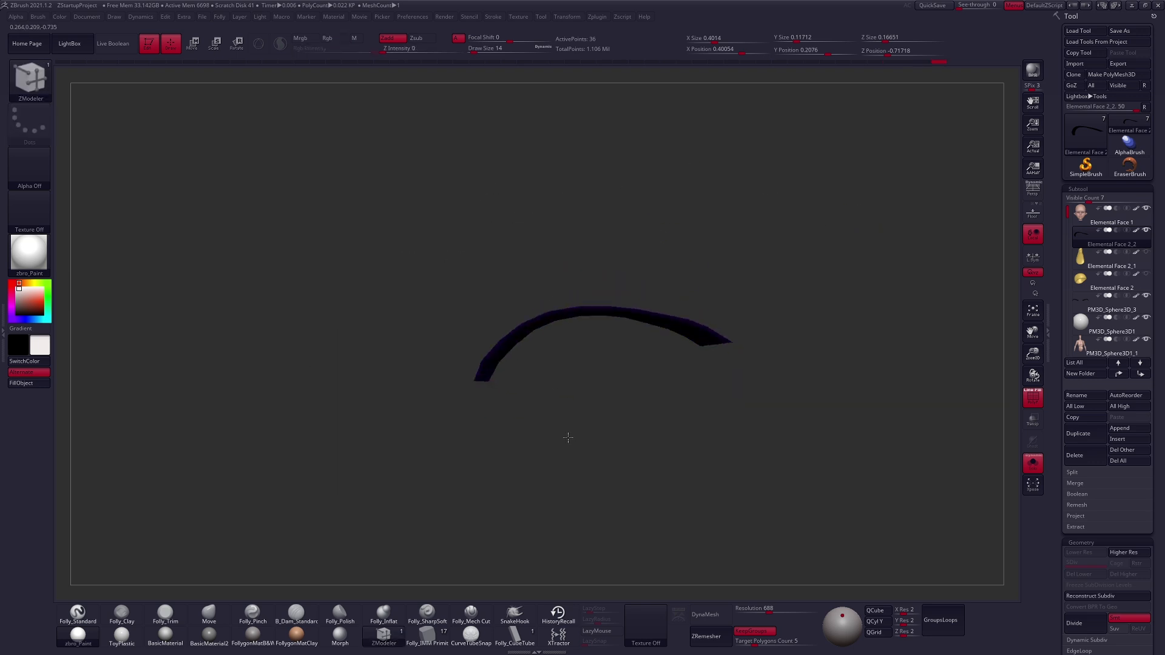
{"action": "key", "text": "w"}
{"action": "left_click_drag", "start_coordinate": [683, 323], "coordinate": [683, 413], "text": "shift"}
{"action": "left_click_drag", "start_coordinate": [683, 367], "coordinate": [680, 348]}
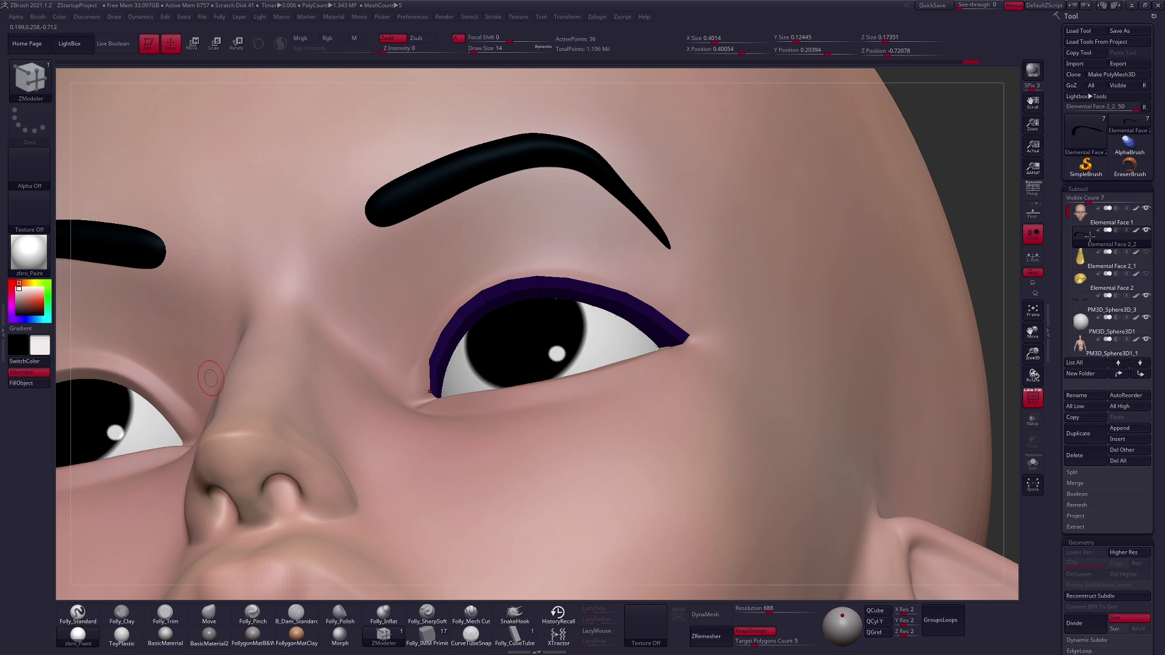
Fit the eyelid strip closer to the upper lid with the Move brush at draw size 25, and preview it in black
{"action": "left_click", "coordinate": [1136, 231]}
{"action": "mouse_move", "coordinate": [732, 352]}
{"action": "right_mouse_down"}
{"action": "mouse_move", "coordinate": [695, 345]}
{"action": "mouse_move", "coordinate": [601, 288]}
{"action": "right_mouse_up"}
{"action": "key", "text": "b"}
{"action": "key", "text": "m"}
{"action": "key", "text": "v"}
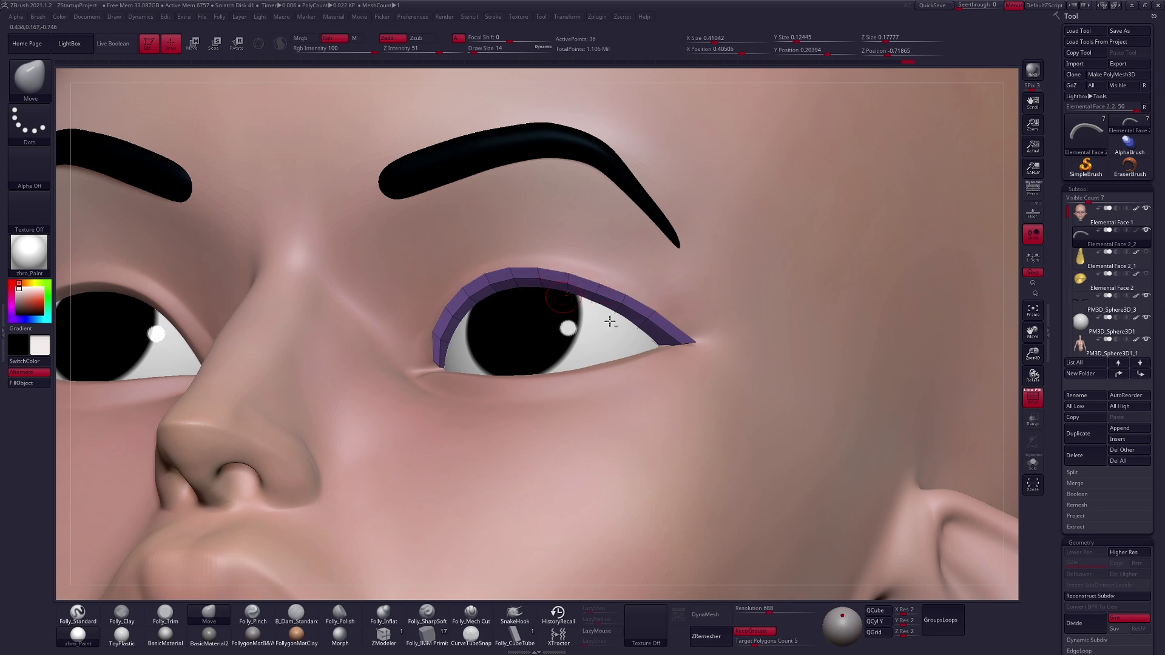
{"action": "right_click_drag", "start_coordinate": [533, 368], "coordinate": [480, 384]}
{"action": "left_click_drag", "start_coordinate": [500, 399], "coordinate": [504, 399]}
{"action": "right_click_drag", "start_coordinate": [504, 382], "coordinate": [551, 392]}
{"action": "key", "text": "space"}
{"action": "left_click_drag", "start_coordinate": [581, 340], "coordinate": [671, 332]}
{"action": "key", "text": "space"}
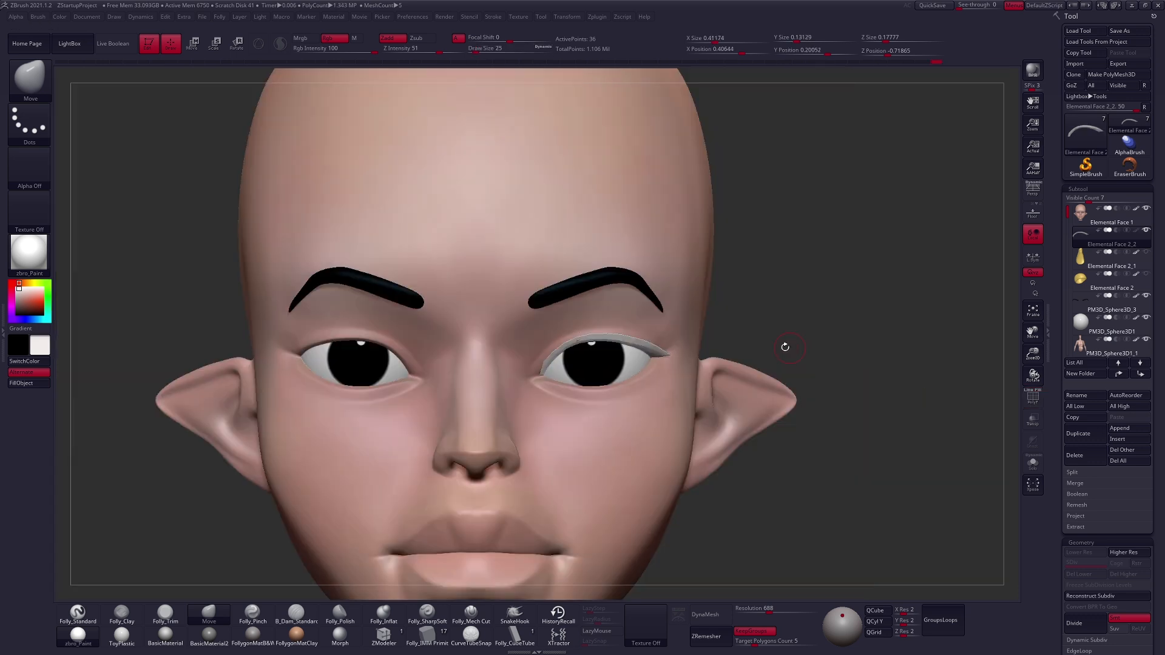
{"action": "key", "text": "v"}
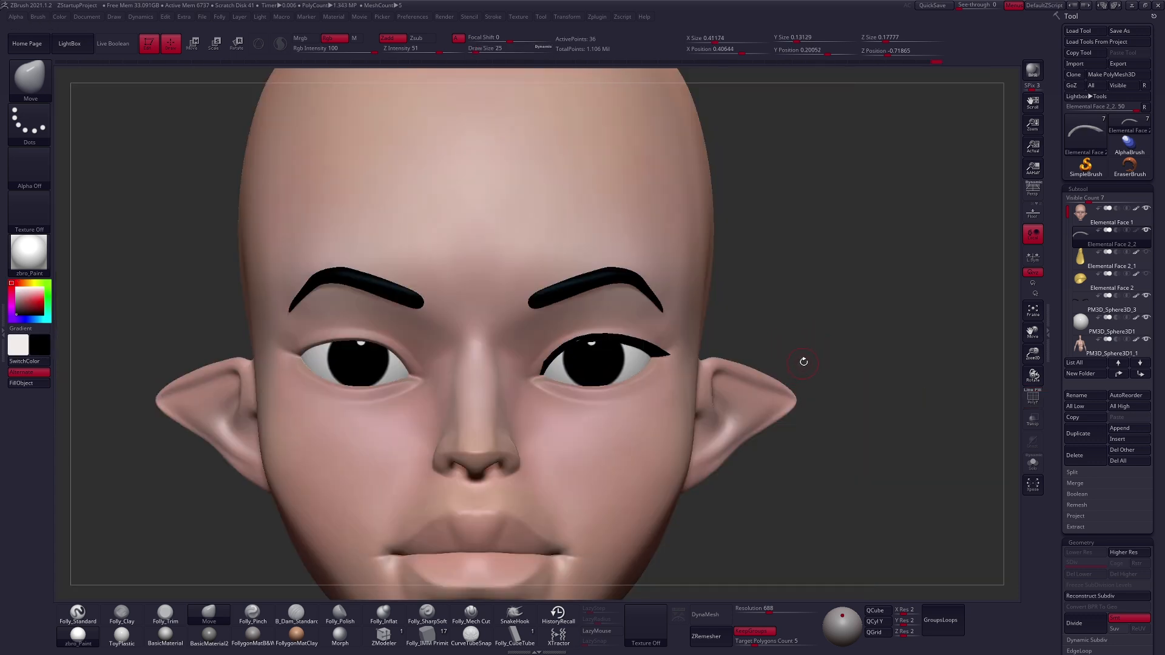
{"action": "left_click_drag", "start_coordinate": [817, 325], "coordinate": [793, 351], "text": "alt"}
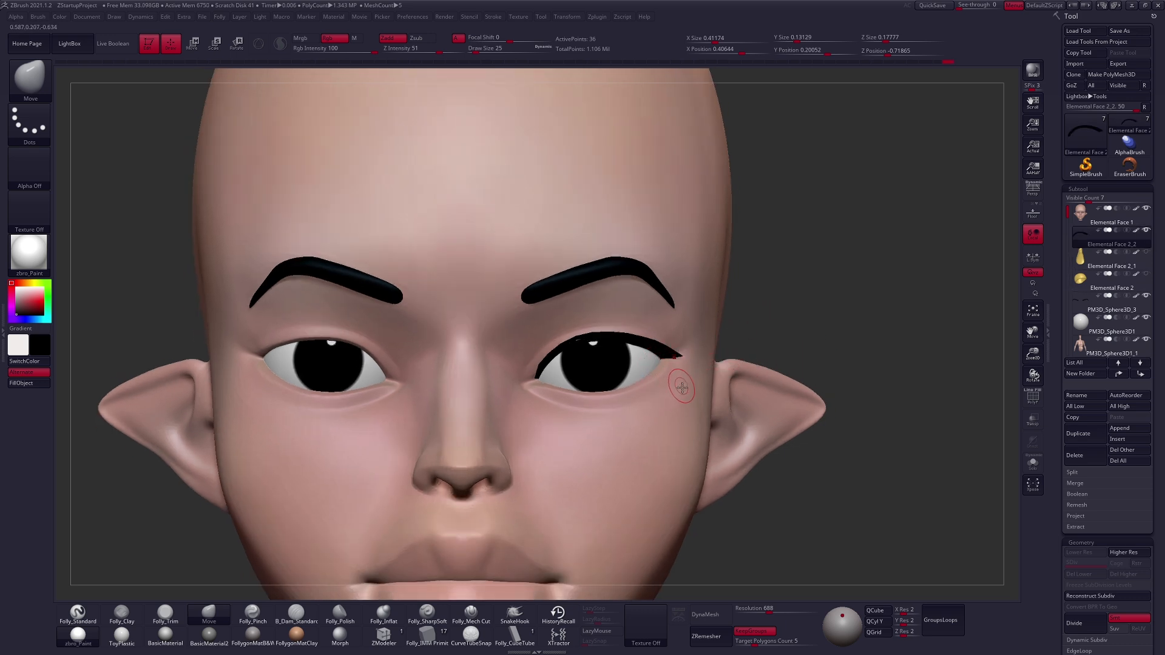
Isolate the eyelid strip and extrude new faces downward from its outer-corner edges with ZModeler's Extrude Edge Face action
{"action": "key", "text": "alt+s"}
{"action": "key", "text": "f"}
{"action": "left_click_drag", "start_coordinate": [712, 418], "coordinate": [697, 370]}
{"action": "key", "text": "shift+f"}
{"action": "key", "text": "space"}
{"action": "left_click", "coordinate": [705, 364]}
{"action": "key", "text": "v"}
{"action": "key", "text": "b"}
{"action": "key", "text": "z"}
{"action": "key", "text": "m"}
{"action": "key", "text": "space"}
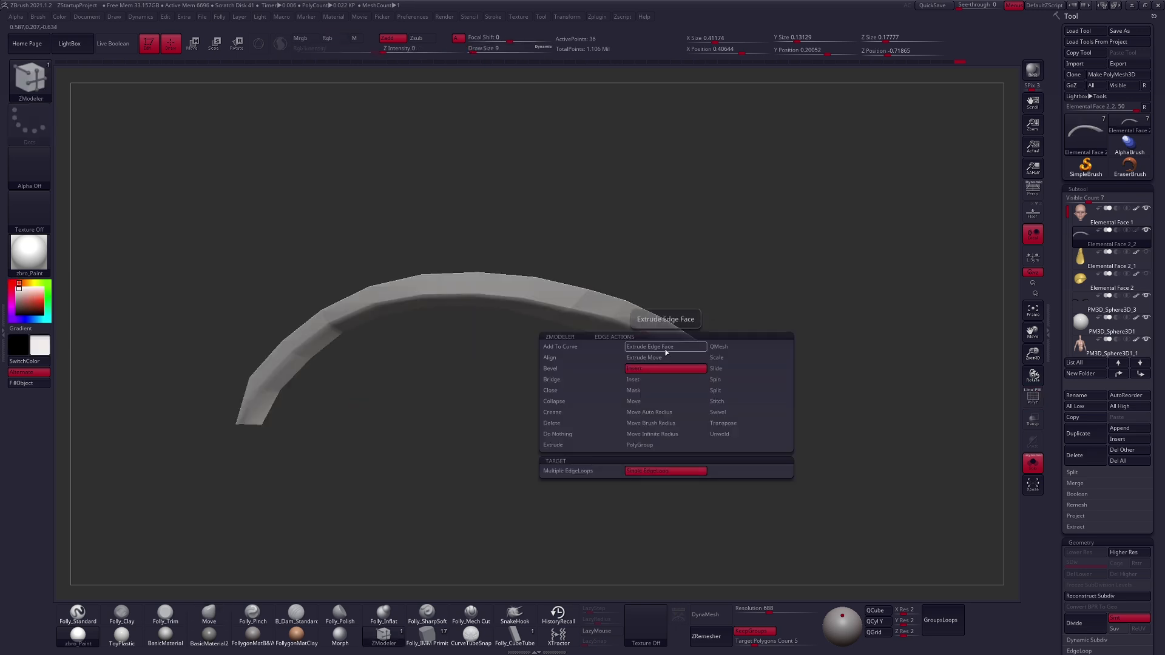
{"action": "left_click", "coordinate": [668, 350]}
{"action": "left_click_drag", "start_coordinate": [663, 377], "coordinate": [666, 415]}
{"action": "key", "text": "alt+s"}
{"action": "key", "text": "alt+s"}
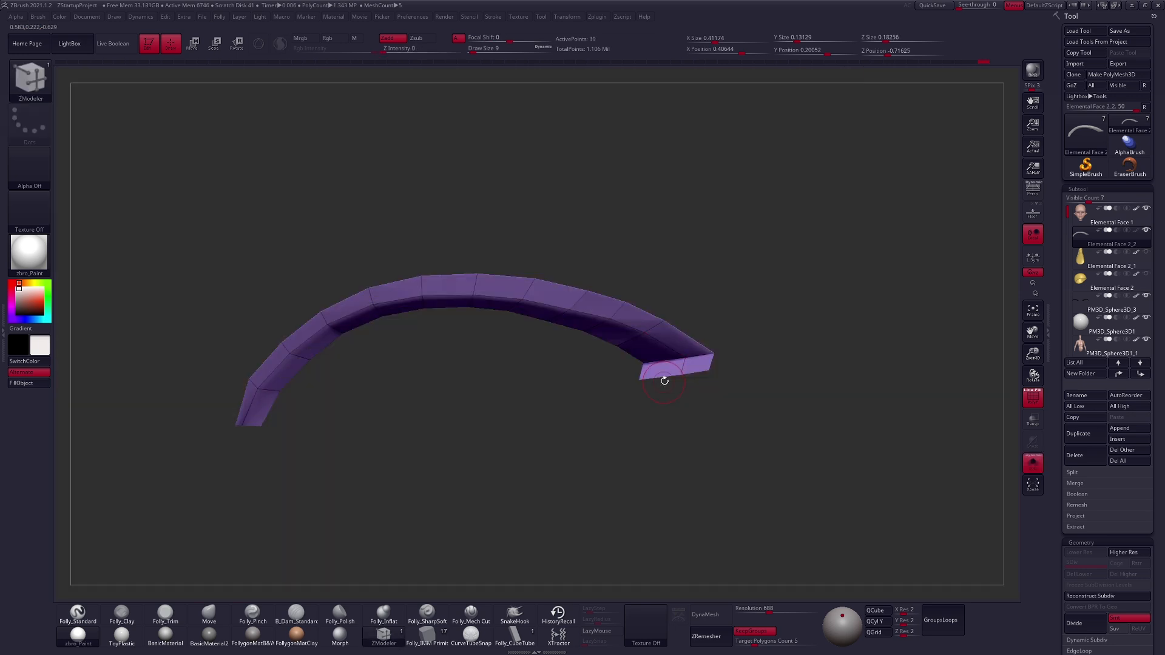
Mask all but the newly extruded corner faces and shift them in depth against the face with the Transpose line
{"action": "mouse_move", "coordinate": [726, 363]}
{"action": "left_mouse_down", "text": "ctrl+alt"}
{"action": "mouse_move", "coordinate": [618, 370]}
{"action": "mouse_move", "coordinate": [627, 360]}
{"action": "left_mouse_up", "text": "ctrl+alt"}
{"action": "key", "text": "w"}
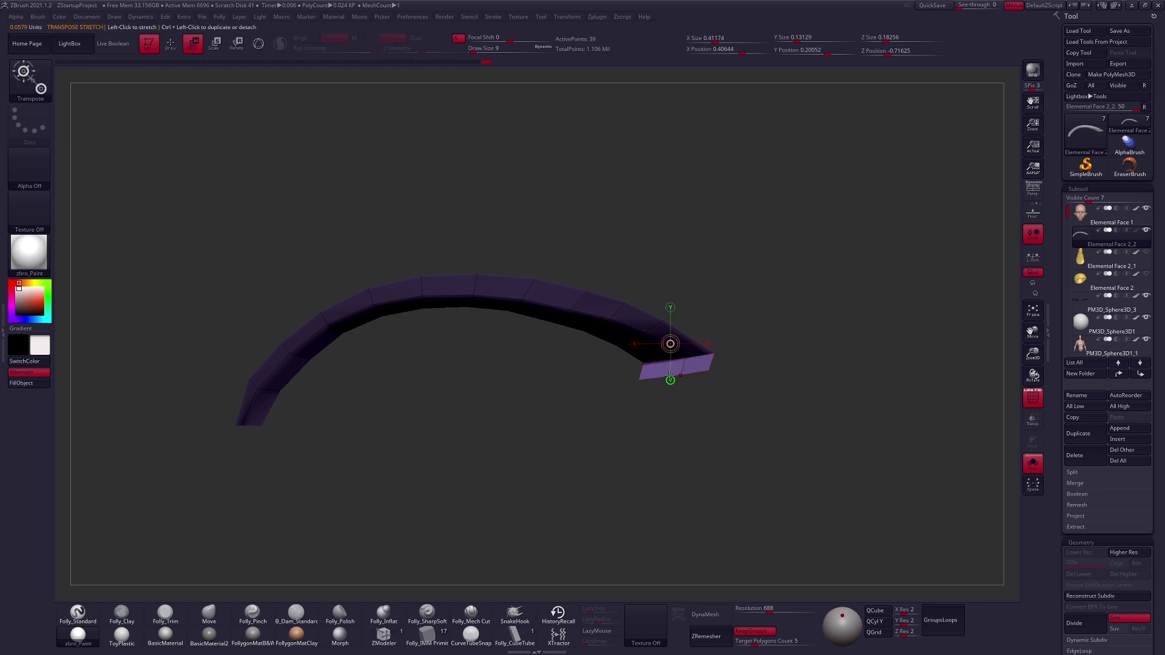
{"action": "left_click_drag", "start_coordinate": [665, 401], "coordinate": [647, 377]}
{"action": "key", "text": "alt+s"}
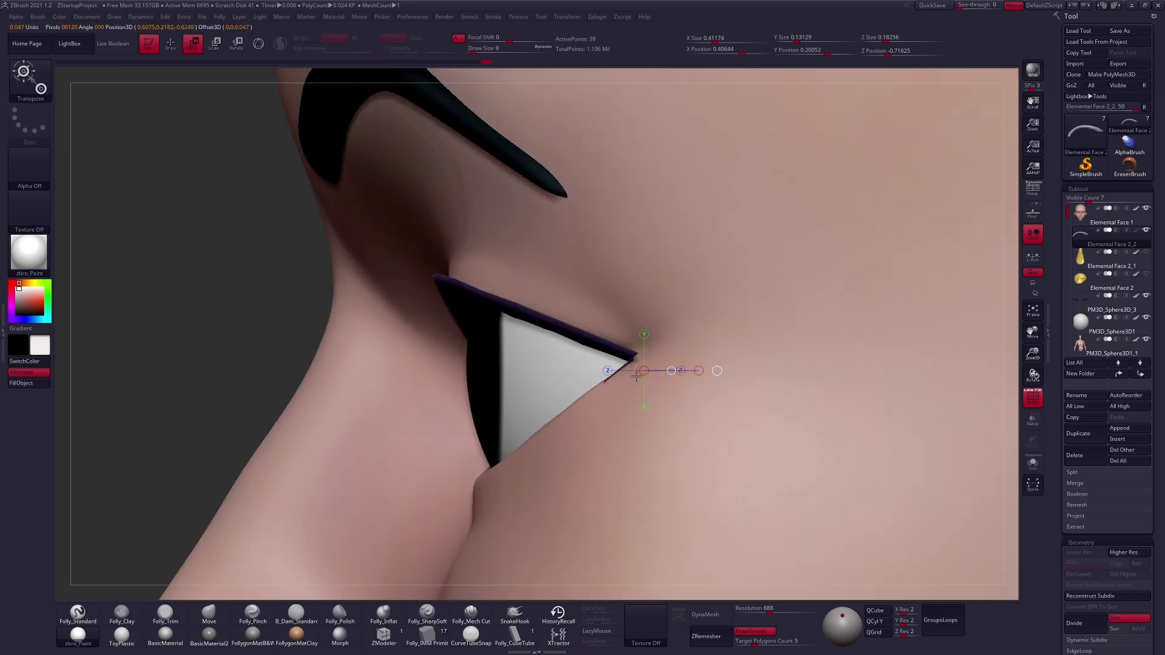
Fit the extruded corner faces around the outer corner of the eye with the Move brush
{"action": "key", "text": "q"}
{"action": "key", "text": "alt+s"}
{"action": "mouse_move", "coordinate": [668, 395]}
{"action": "left_mouse_down"}
{"action": "mouse_move", "coordinate": [663, 376]}
{"action": "mouse_move", "coordinate": [692, 377]}
{"action": "mouse_move", "coordinate": [647, 365]}
{"action": "mouse_move", "coordinate": [653, 385]}
{"action": "mouse_move", "coordinate": [633, 394]}
{"action": "left_mouse_up"}
{"action": "key", "text": "alt+s"}
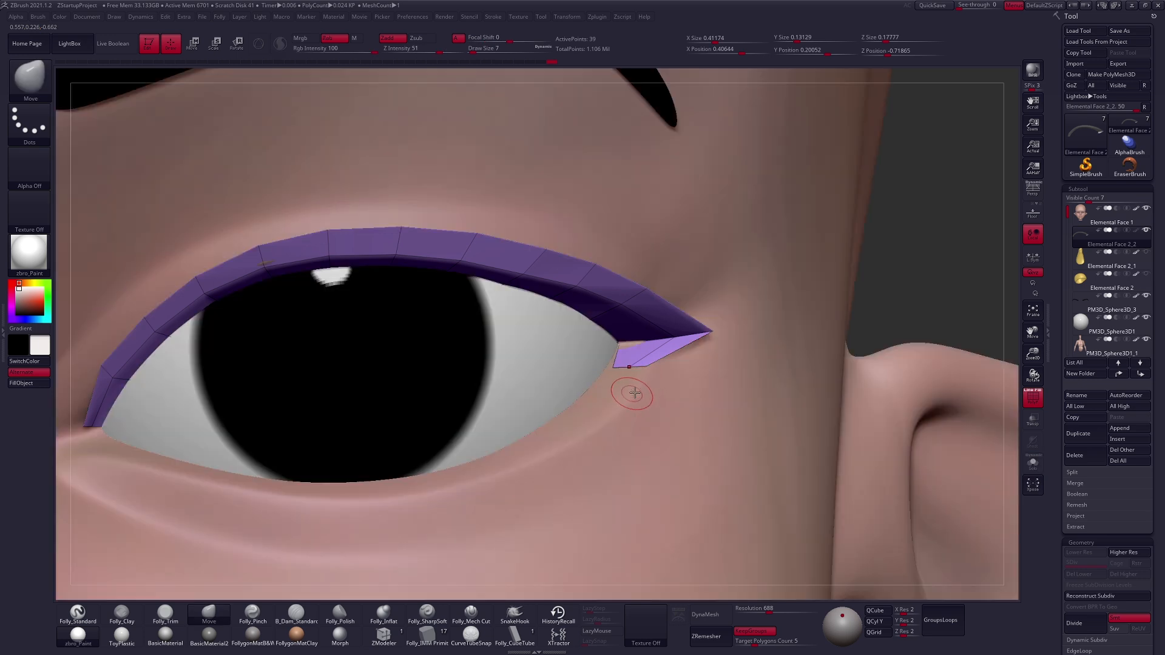
{"action": "key", "text": "space"}
{"action": "left_click_drag", "start_coordinate": [627, 345], "coordinate": [631, 345]}
{"action": "right_click_drag", "start_coordinate": [624, 345], "coordinate": [586, 385]}
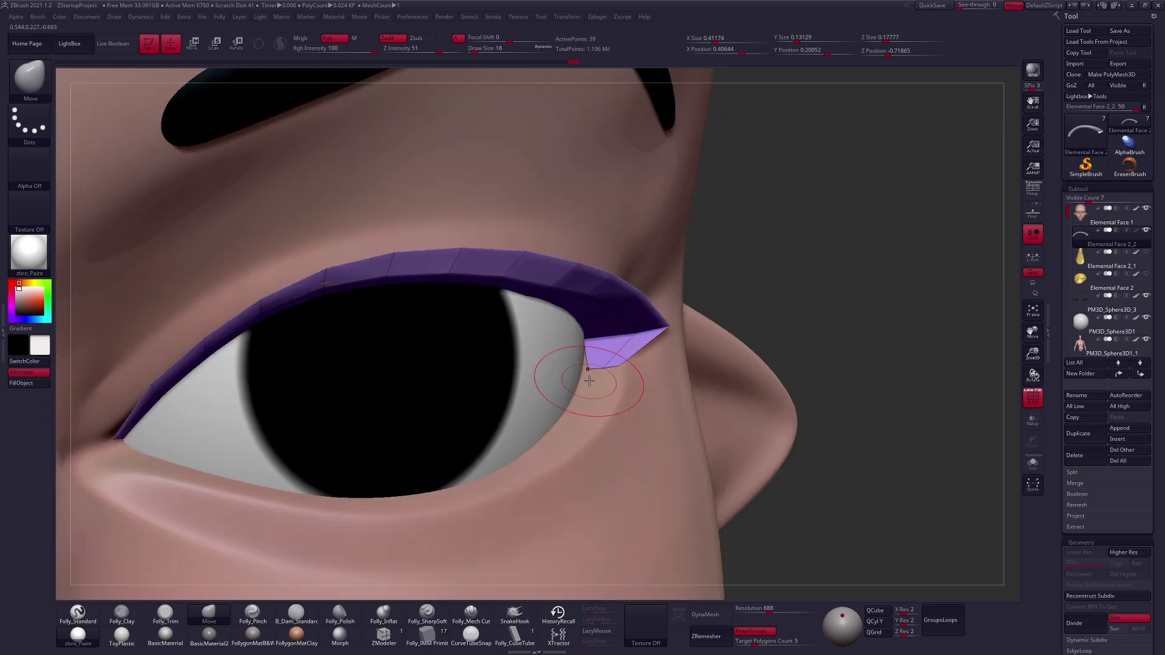
{"action": "key", "text": "space"}
{"action": "left_click", "coordinate": [614, 375]}
{"action": "right_click_drag", "start_coordinate": [614, 373], "coordinate": [611, 405]}
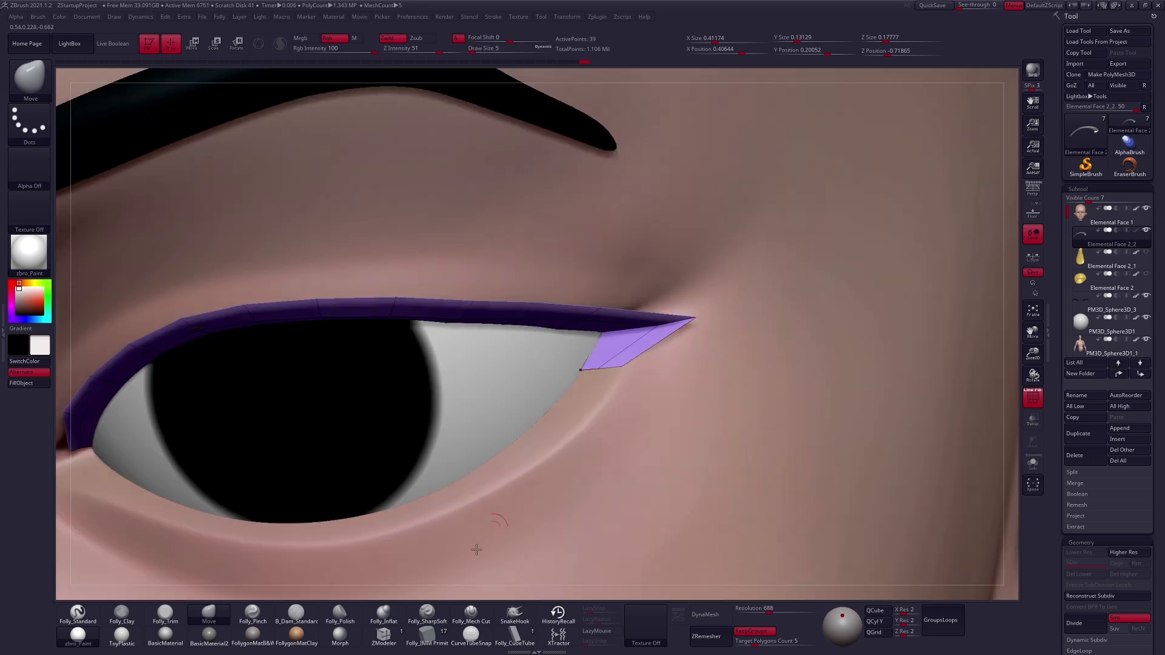
Extrude another row of faces from the lower edge of the strip's outer-corner piece with the ZModeler brush
{"action": "left_click", "coordinate": [388, 634]}
{"action": "key", "text": "alt+s"}
{"action": "mouse_move", "coordinate": [588, 368]}
{"action": "right_mouse_down"}
{"action": "mouse_move", "coordinate": [614, 395]}
{"action": "mouse_move", "coordinate": [642, 400]}
{"action": "mouse_move", "coordinate": [643, 417]}
{"action": "right_mouse_up"}
{"action": "left_click_drag", "start_coordinate": [617, 369], "coordinate": [641, 381]}
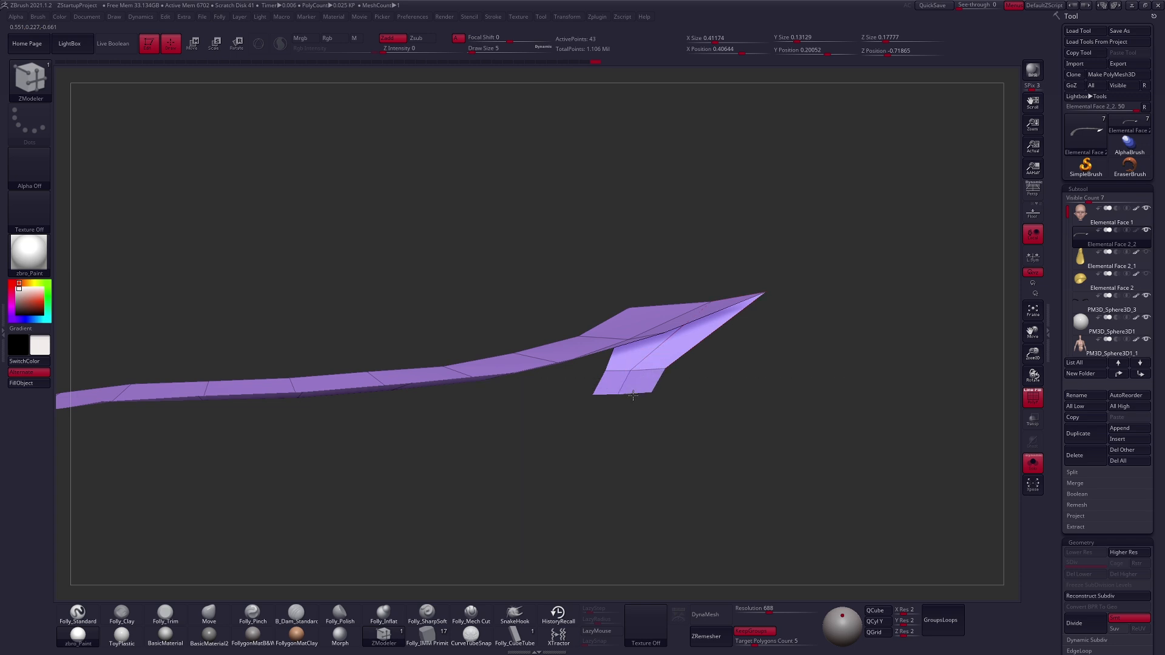
{"action": "right_click_drag", "start_coordinate": [633, 412], "coordinate": [645, 397]}
Reposition the new lower row of the corner piece against the lower lid with the Transpose line
{"action": "key", "text": "w"}
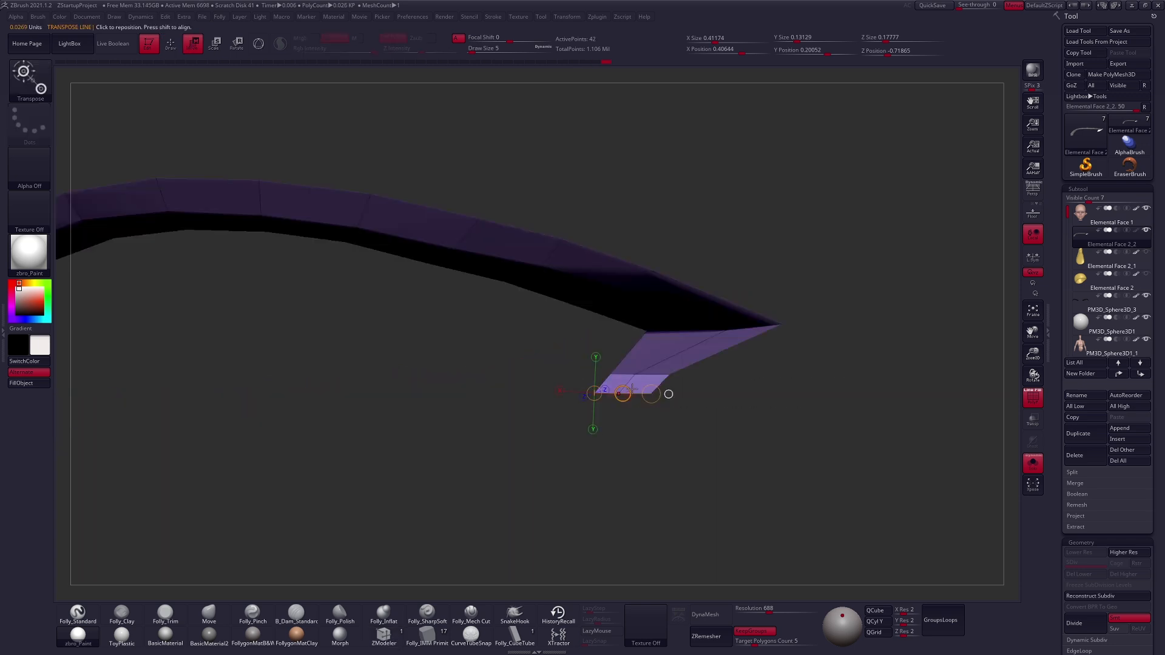
{"action": "key", "text": "alt+s"}
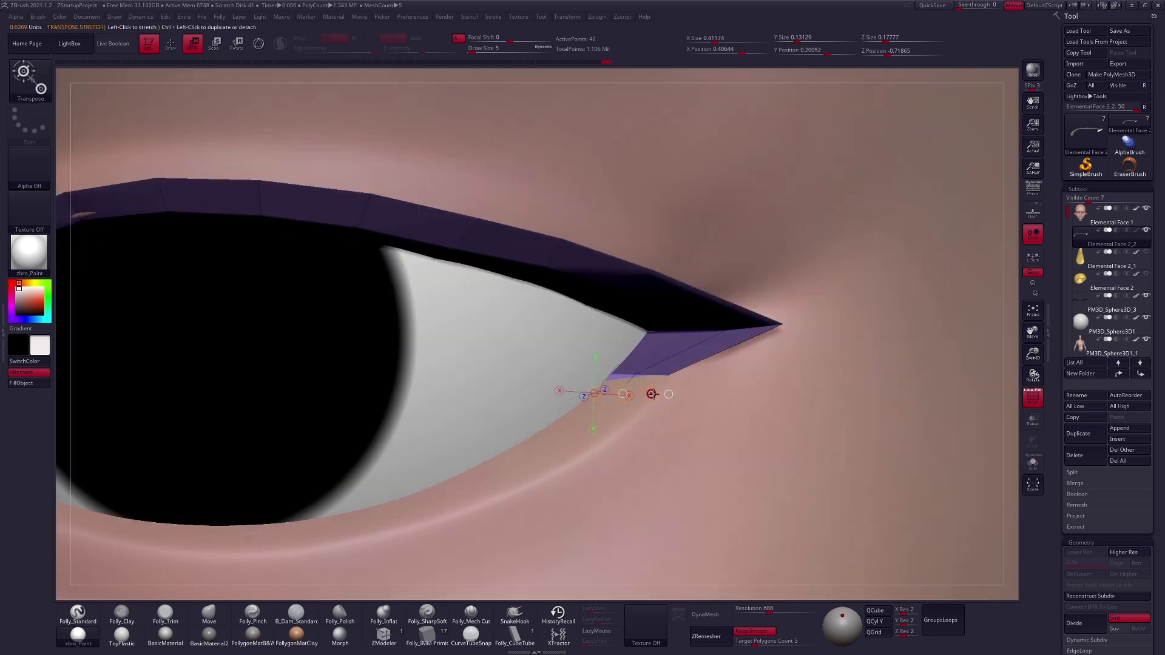
{"action": "left_click", "coordinate": [614, 409]}
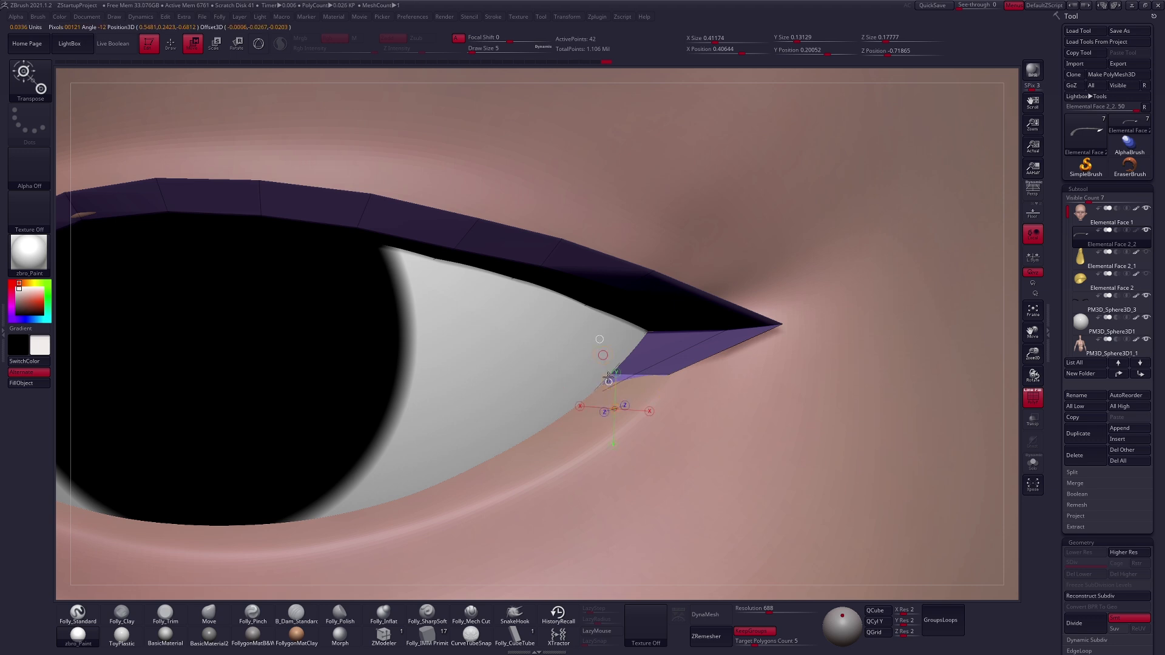
{"action": "key", "text": "q"}
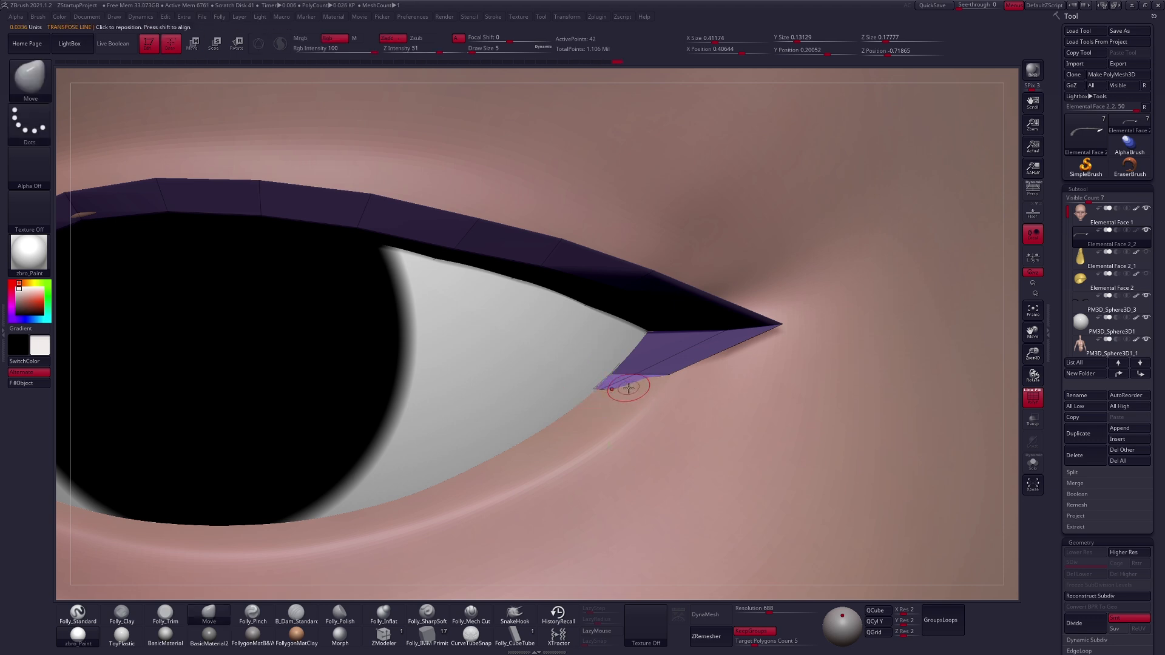
Taper the corner piece's lower end to a point along the lower lid with the Move brush
{"action": "key", "text": "alt+s"}
{"action": "key", "text": "space"}
{"action": "left_click_drag", "start_coordinate": [628, 392], "coordinate": [631, 391]}
{"action": "left_click_drag", "start_coordinate": [598, 419], "coordinate": [616, 388]}
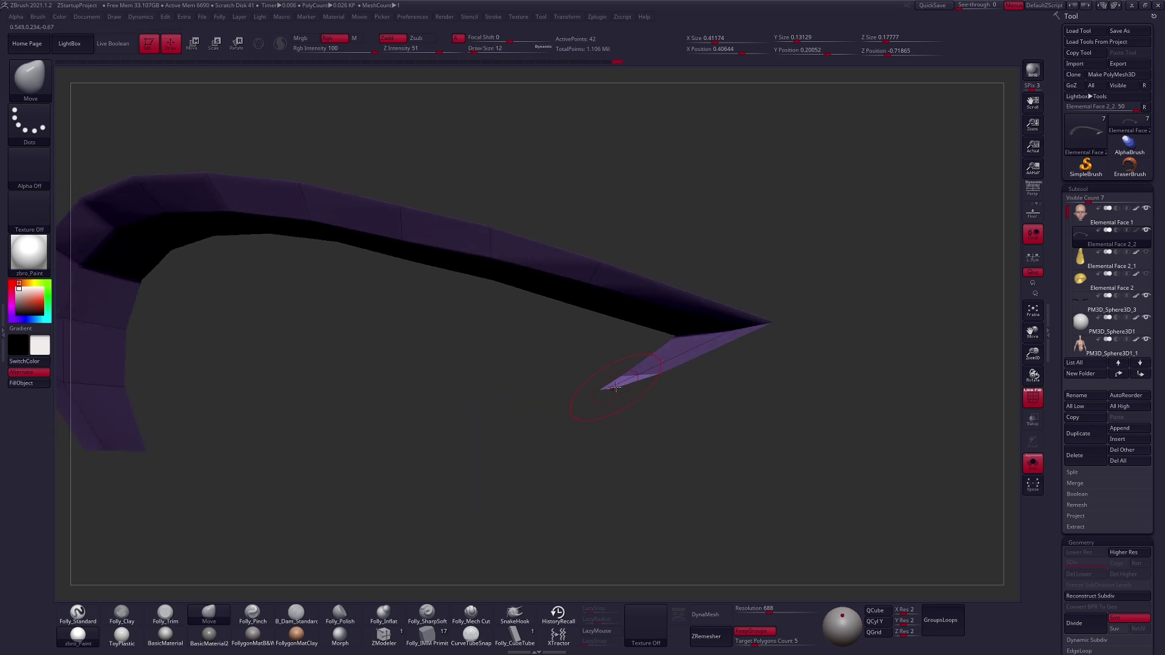
{"action": "key", "text": "alt+s"}
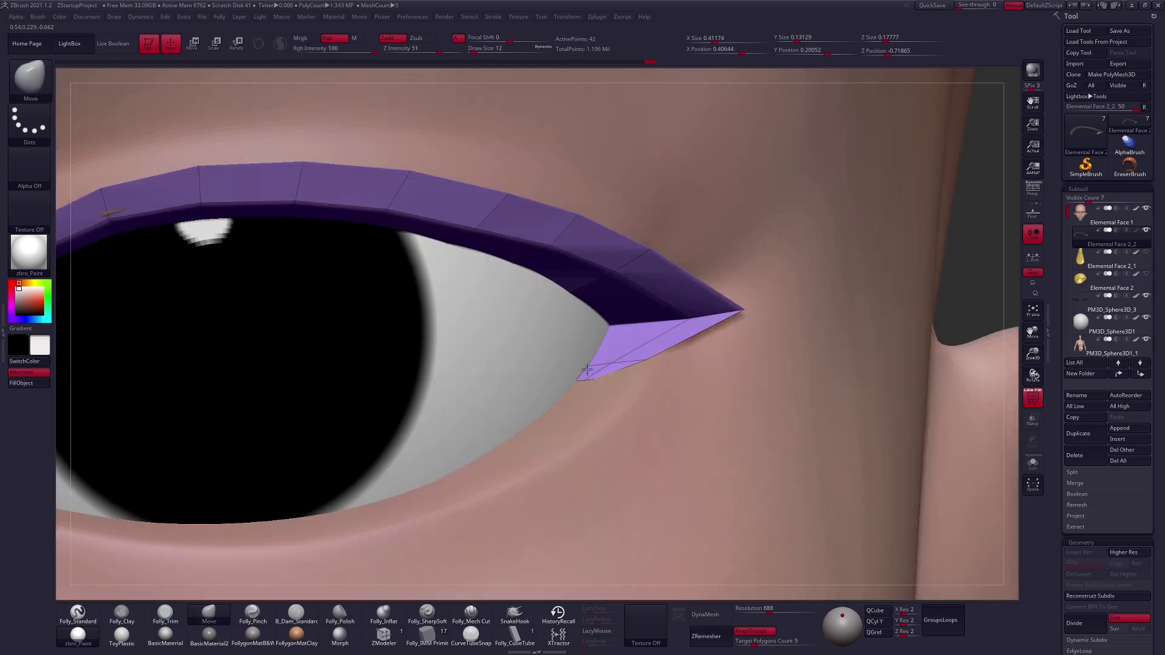
{"action": "key", "text": "space"}
{"action": "left_click_drag", "start_coordinate": [606, 380], "coordinate": [583, 379]}
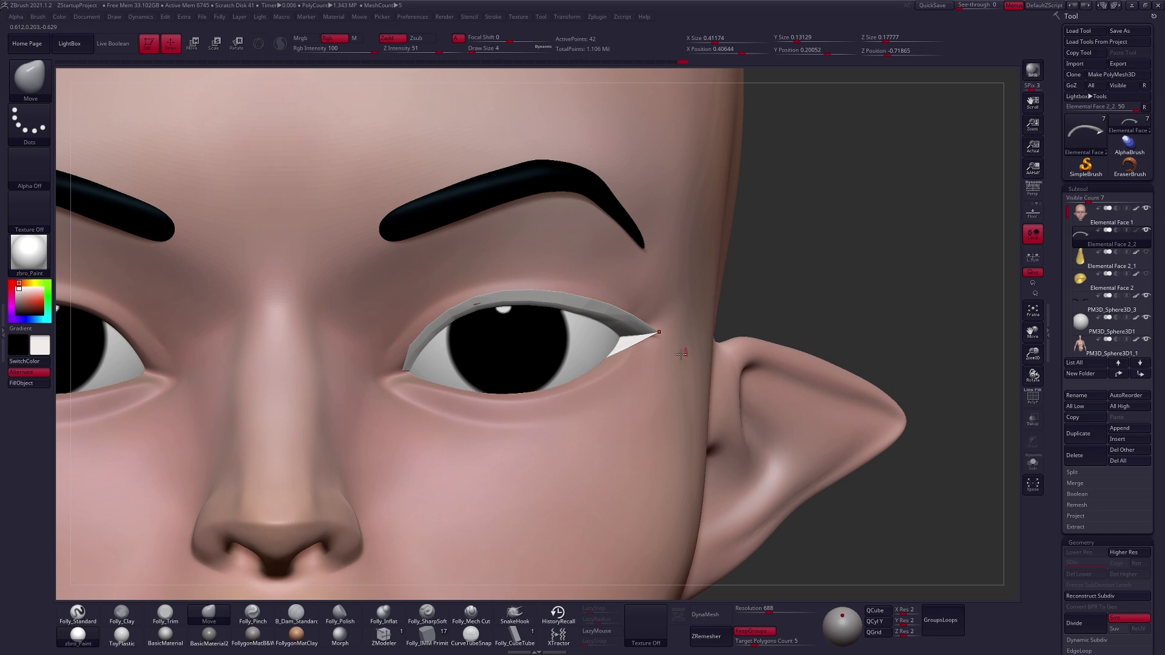
Thicken the strip by extruding all its polygons with ZModeler, and preview it with dynamic subdivision
{"action": "left_click", "coordinate": [384, 635]}
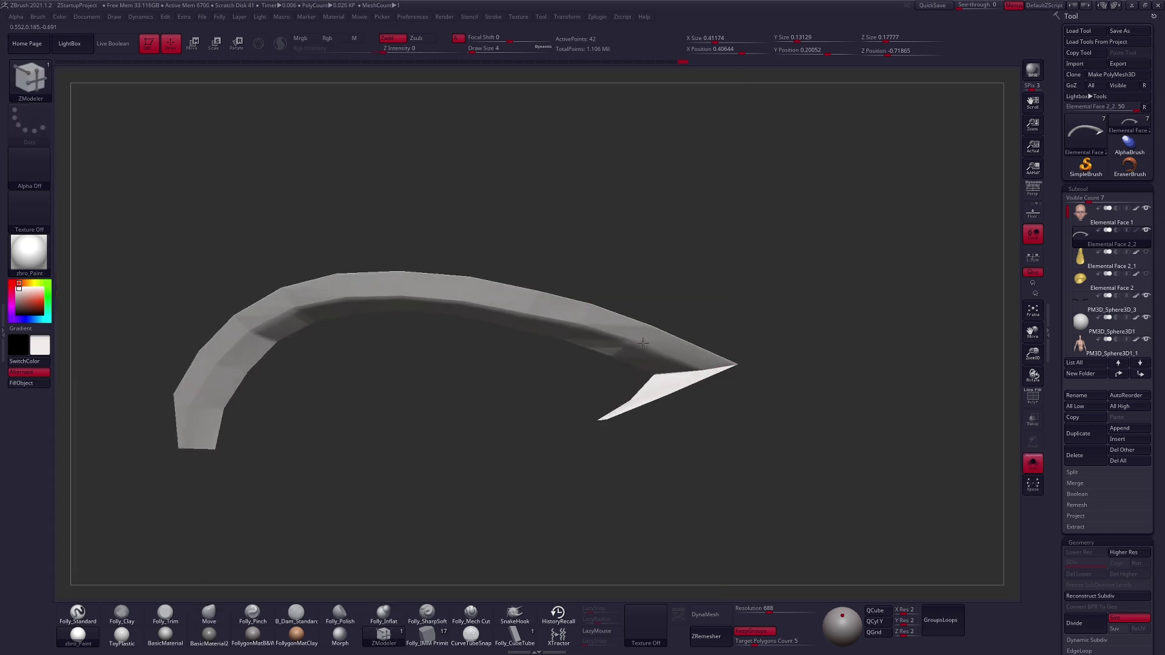
{"action": "key", "text": "space"}
{"action": "left_click", "coordinate": [577, 352]}
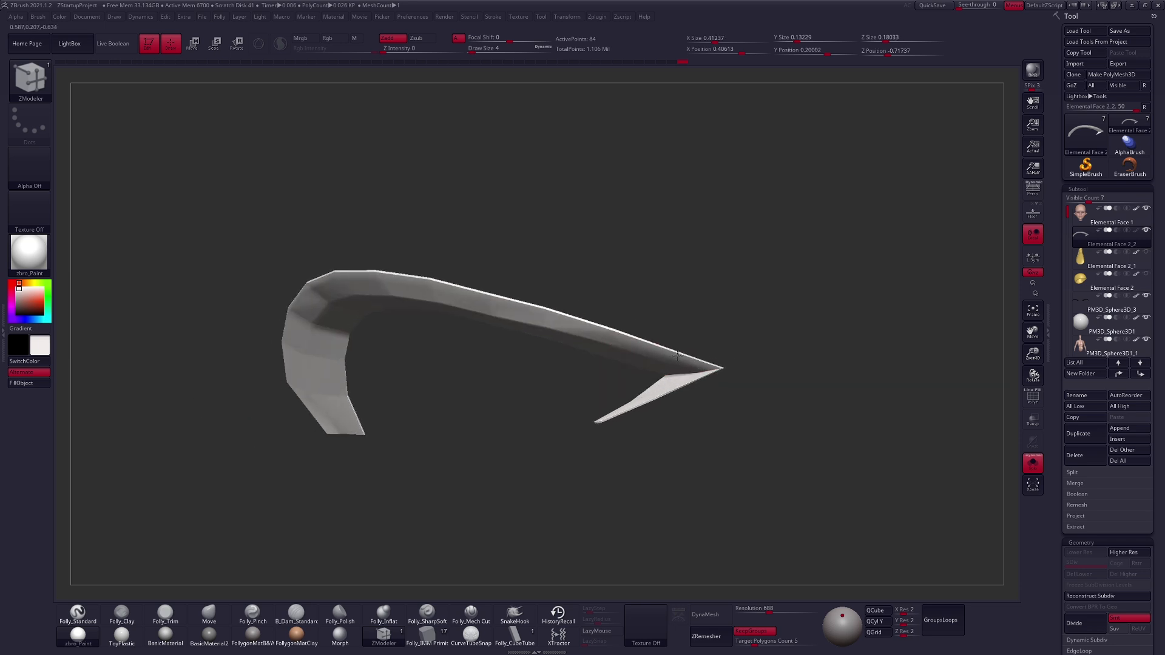
{"action": "key", "text": "d"}
{"action": "key", "text": "shift+d"}
{"action": "key", "text": "ctrl+z"}
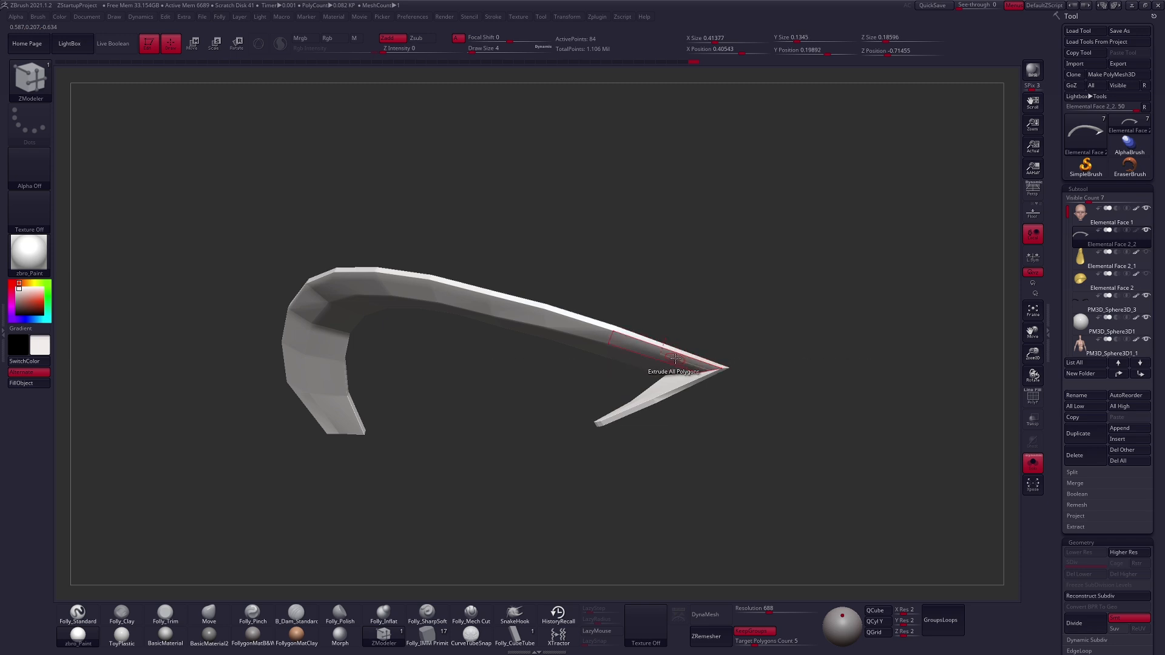
{"action": "key", "text": "d"}
{"action": "key", "text": "shift+d"}
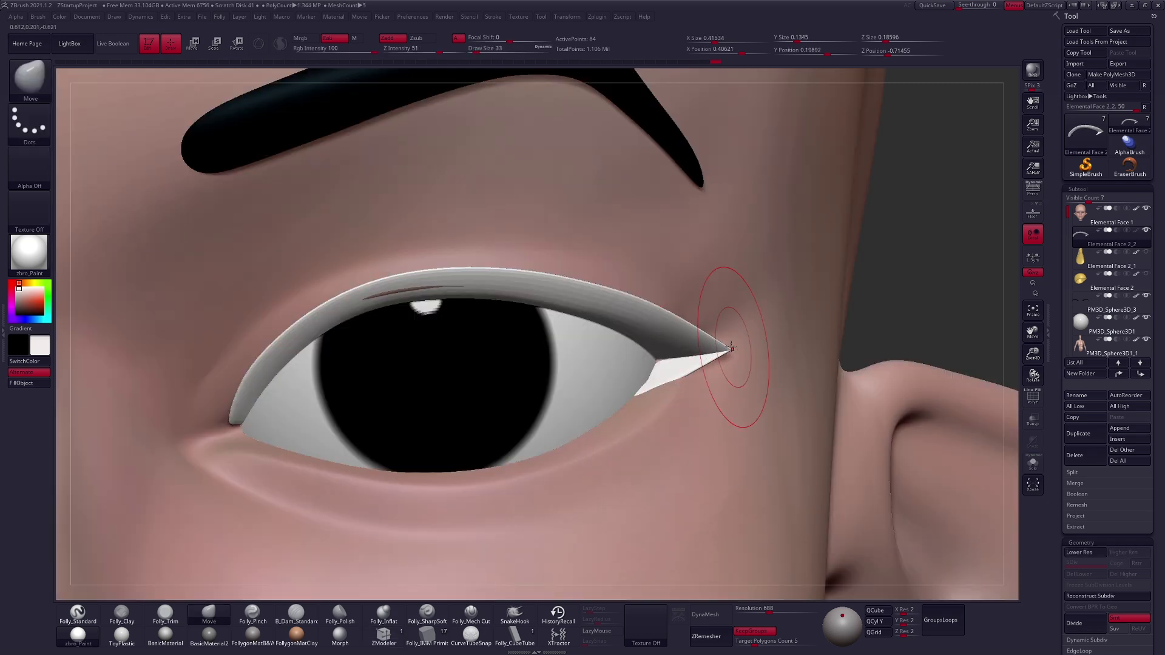
Reshape the thickened strip's outer corner with the Move brush under the smooth subdivision preview
{"action": "left_click_drag", "start_coordinate": [658, 364], "coordinate": [677, 364]}
{"action": "key", "text": "space"}
{"action": "mouse_move", "coordinate": [727, 334]}
{"action": "left_mouse_down"}
{"action": "mouse_move", "coordinate": [721, 390]}
{"action": "mouse_move", "coordinate": [679, 369]}
{"action": "left_mouse_up"}
{"action": "key", "text": "shift+d"}
Insert a crosswise edge loop near the strip's outer tip with the ZModeler brush
{"action": "left_click_drag", "start_coordinate": [744, 395], "coordinate": [742, 449], "text": "alt"}
{"action": "key", "text": "shift+f"}
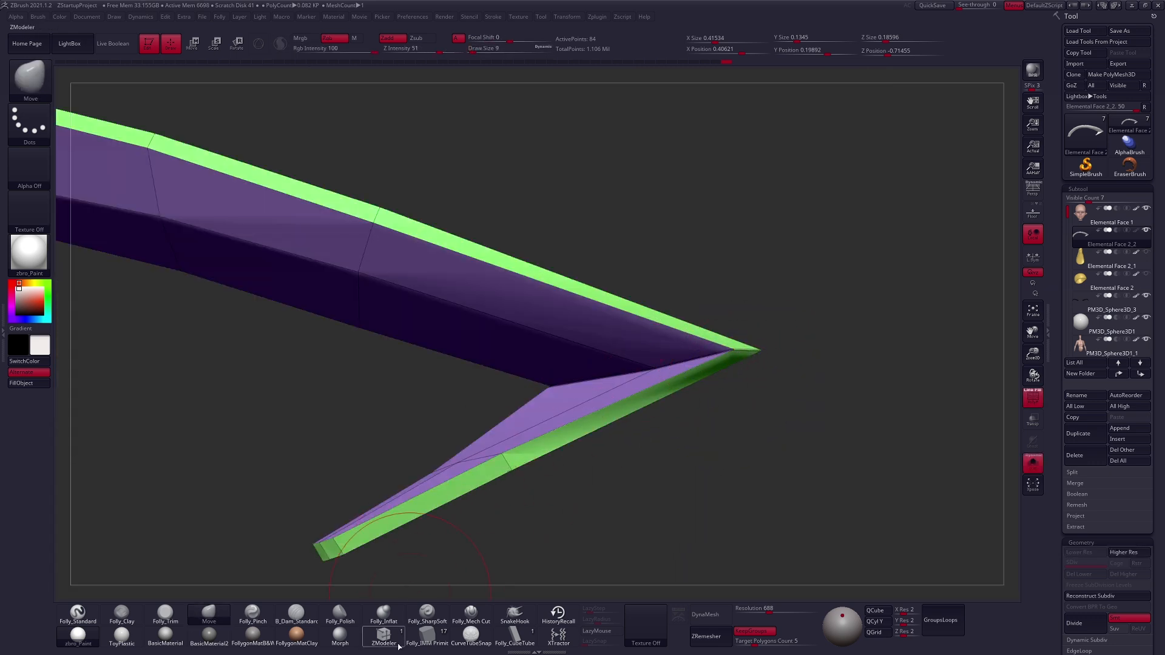
{"action": "left_click", "coordinate": [427, 635]}
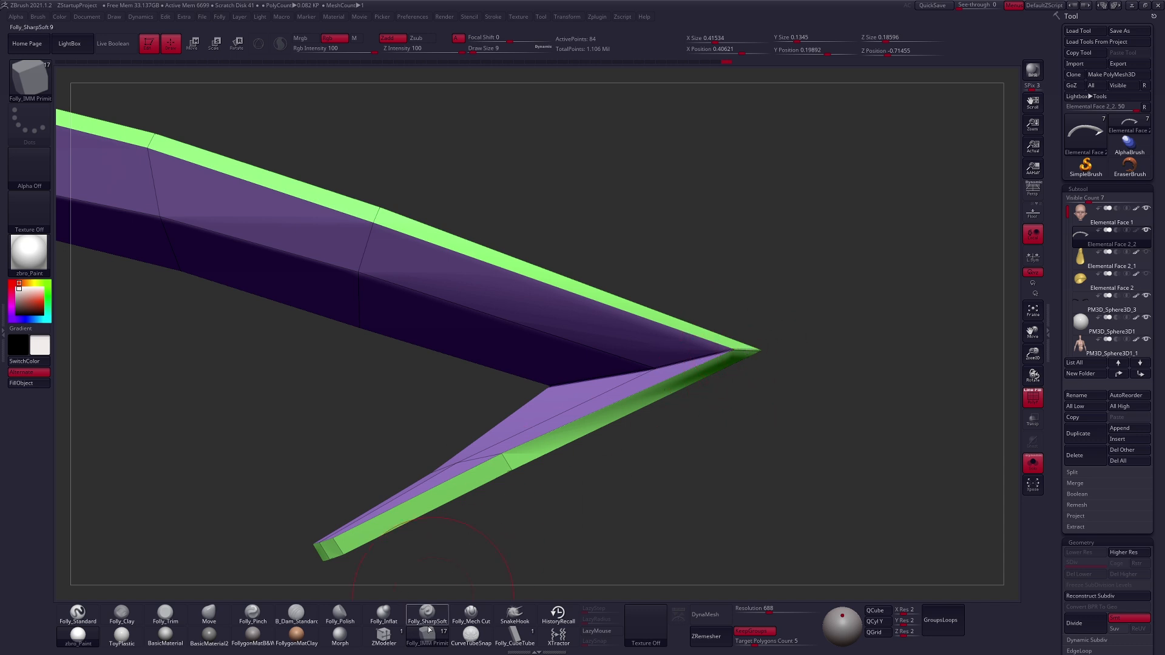
{"action": "left_click", "coordinate": [383, 635]}
{"action": "key", "text": "space"}
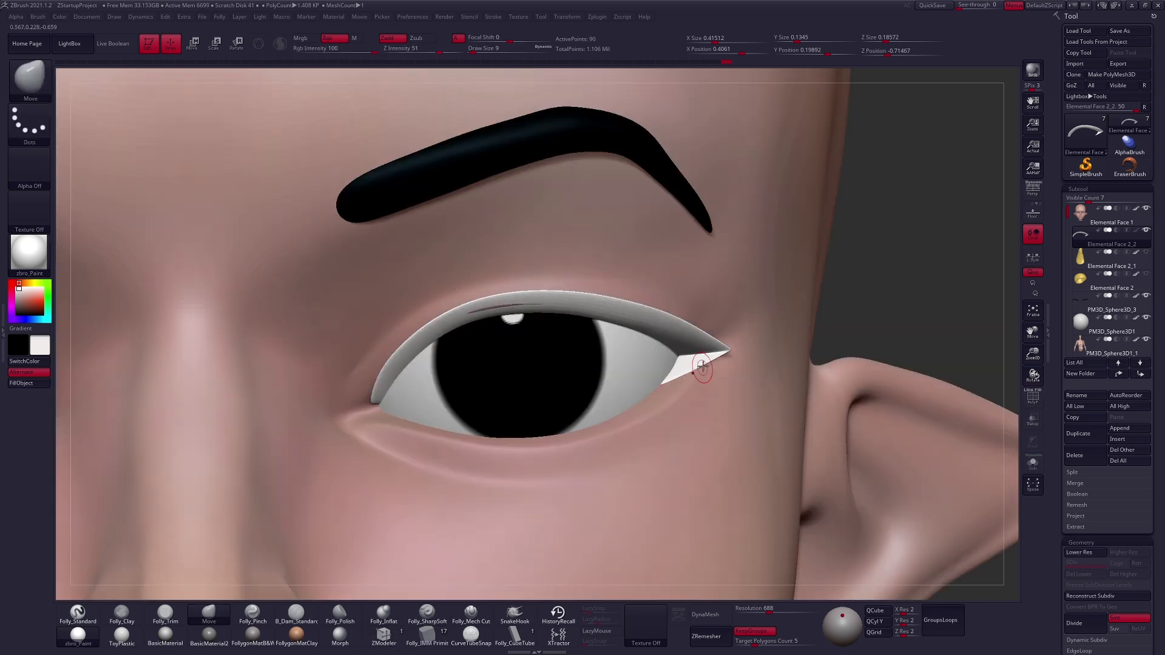
Refine the strip's outer corner and its curve along the upper lid with the Move brush
{"action": "key", "text": "space"}
{"action": "mouse_move", "coordinate": [703, 366]}
{"action": "left_mouse_down"}
{"action": "mouse_move", "coordinate": [713, 366]}
{"action": "mouse_move", "coordinate": [693, 365]}
{"action": "left_mouse_up"}
{"action": "key", "text": "space"}
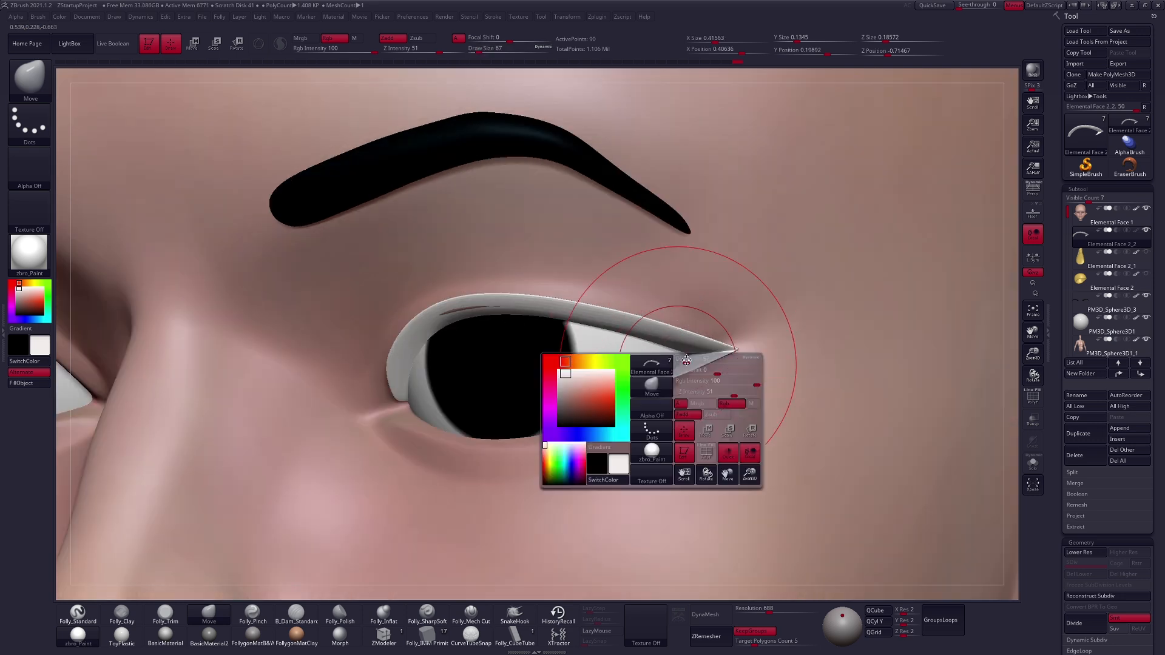
{"action": "left_click_drag", "start_coordinate": [707, 360], "coordinate": [676, 359]}
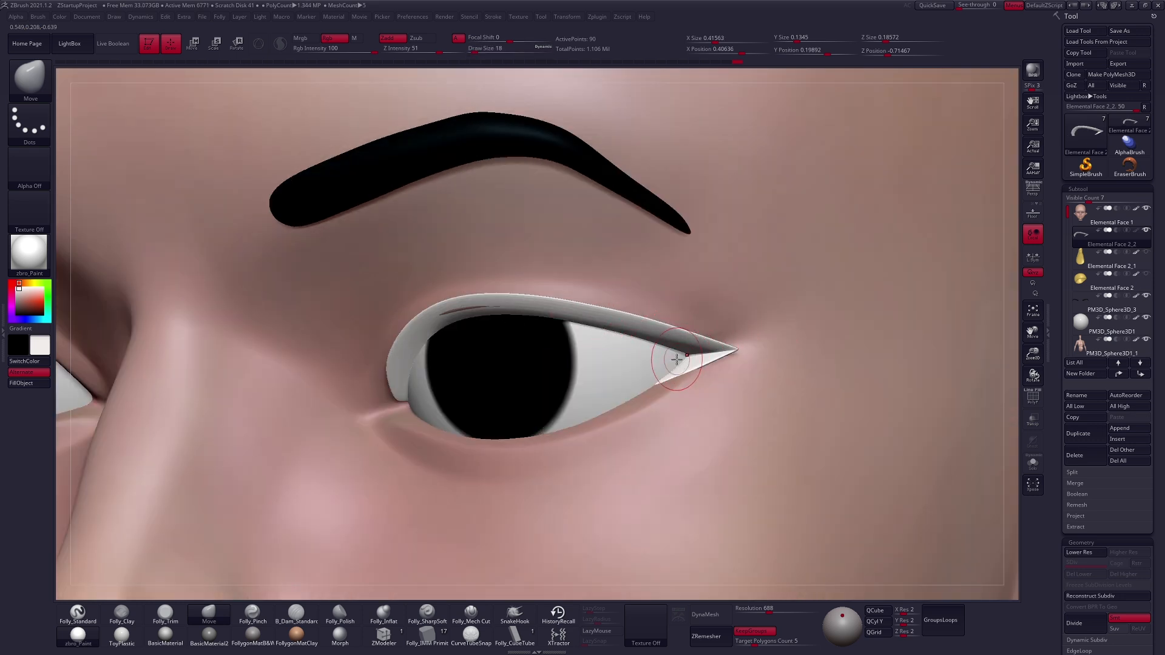
{"action": "key", "text": "space"}
{"action": "left_click_drag", "start_coordinate": [478, 306], "coordinate": [467, 315]}
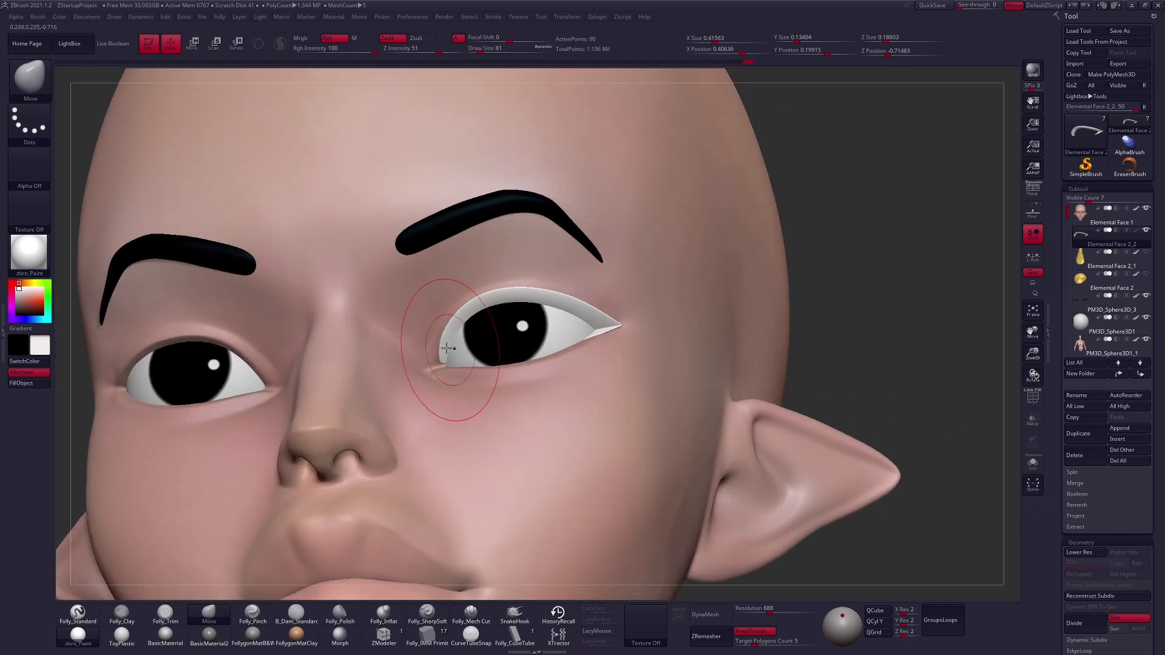
Mask the strip except its inner end, reposition that end with the Transpose line, and refine its fit with the Move brush
{"action": "left_click", "coordinate": [1033, 463]}
{"action": "key", "text": "space"}
{"action": "mouse_move", "coordinate": [480, 360]}
{"action": "left_mouse_down"}
{"action": "mouse_move", "coordinate": [405, 361]}
{"action": "mouse_move", "coordinate": [448, 388]}
{"action": "mouse_move", "coordinate": [464, 369]}
{"action": "mouse_move", "coordinate": [528, 370]}
{"action": "mouse_move", "coordinate": [524, 422]}
{"action": "left_mouse_up"}
{"action": "key", "text": "shift+d"}
{"action": "key", "text": "shift+f"}
{"action": "left_click", "coordinate": [463, 380], "text": "ctrl"}
{"action": "key", "text": "w"}
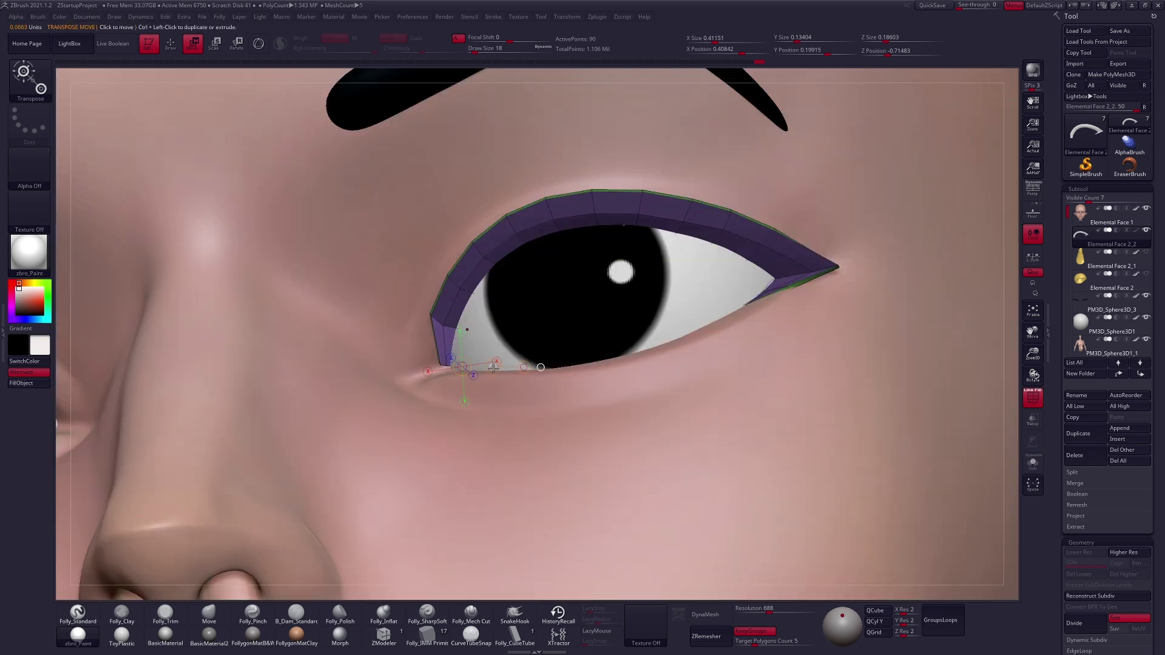
{"action": "left_click_drag", "start_coordinate": [498, 374], "coordinate": [496, 376]}
{"action": "mouse_move", "coordinate": [501, 365]}
{"action": "right_mouse_down", "text": "ctrl"}
{"action": "mouse_move", "coordinate": [614, 431]}
{"action": "mouse_move", "coordinate": [653, 418]}
{"action": "mouse_move", "coordinate": [706, 452]}
{"action": "right_mouse_up", "text": "ctrl"}
{"action": "key", "text": "q"}
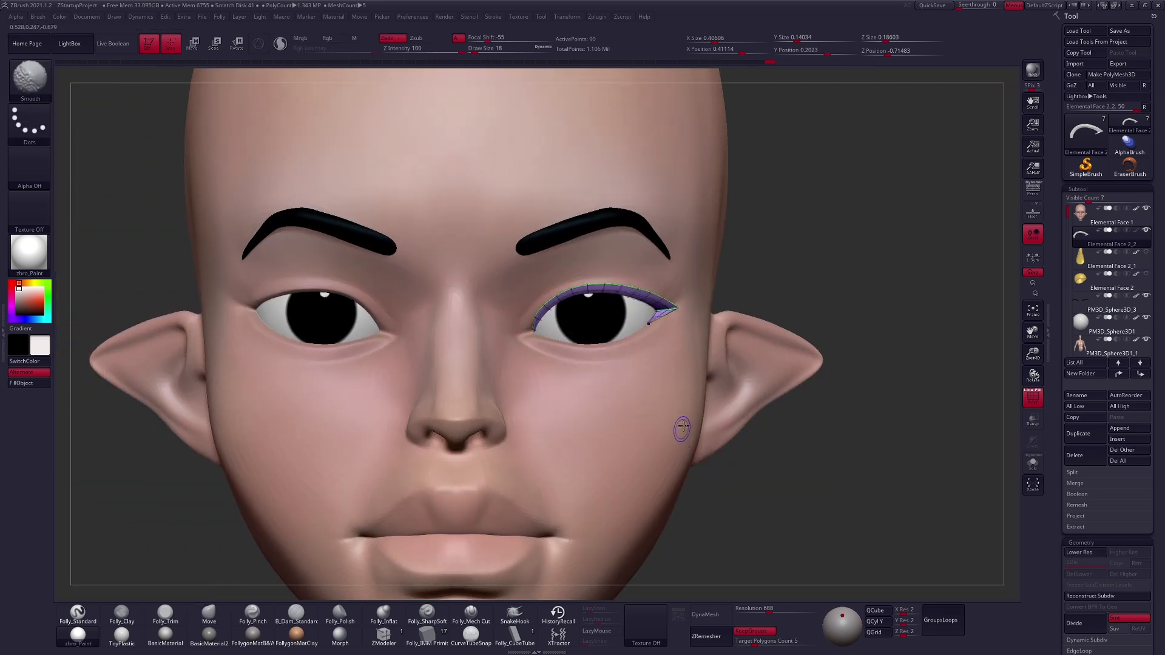
{"action": "key", "text": "space"}
{"action": "left_click_drag", "start_coordinate": [542, 331], "coordinate": [546, 330]}
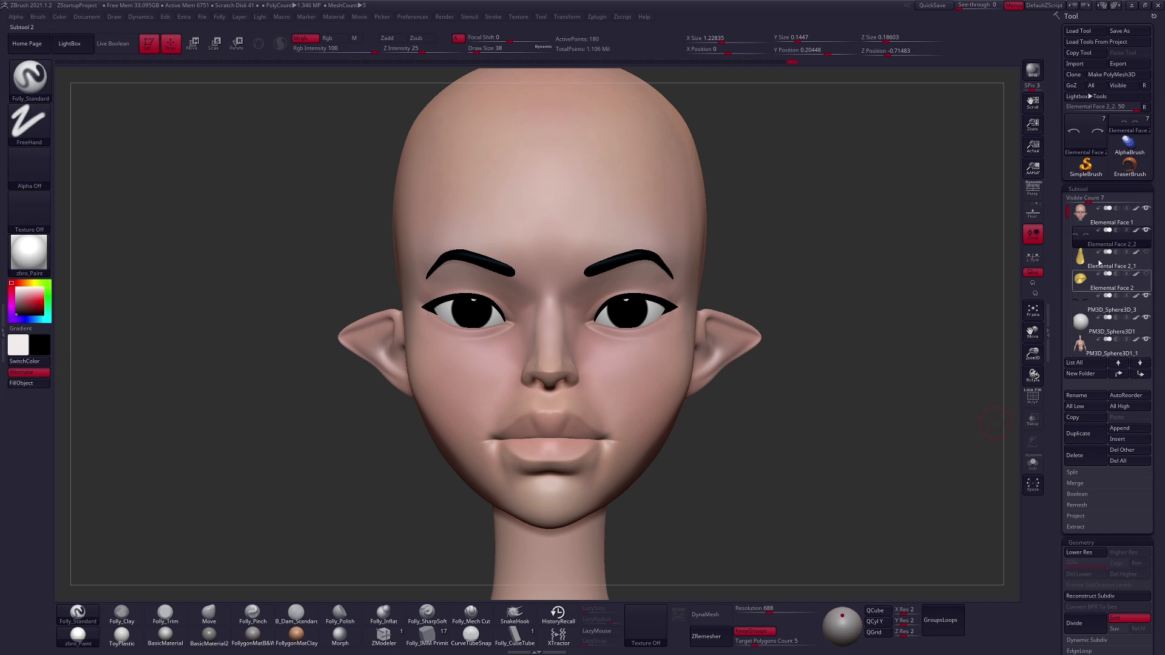
Select the Elemental Face 2_2 lash strips and adjust their inner ends with the Move brush at draw size 49
{"action": "left_click", "coordinate": [1085, 225]}
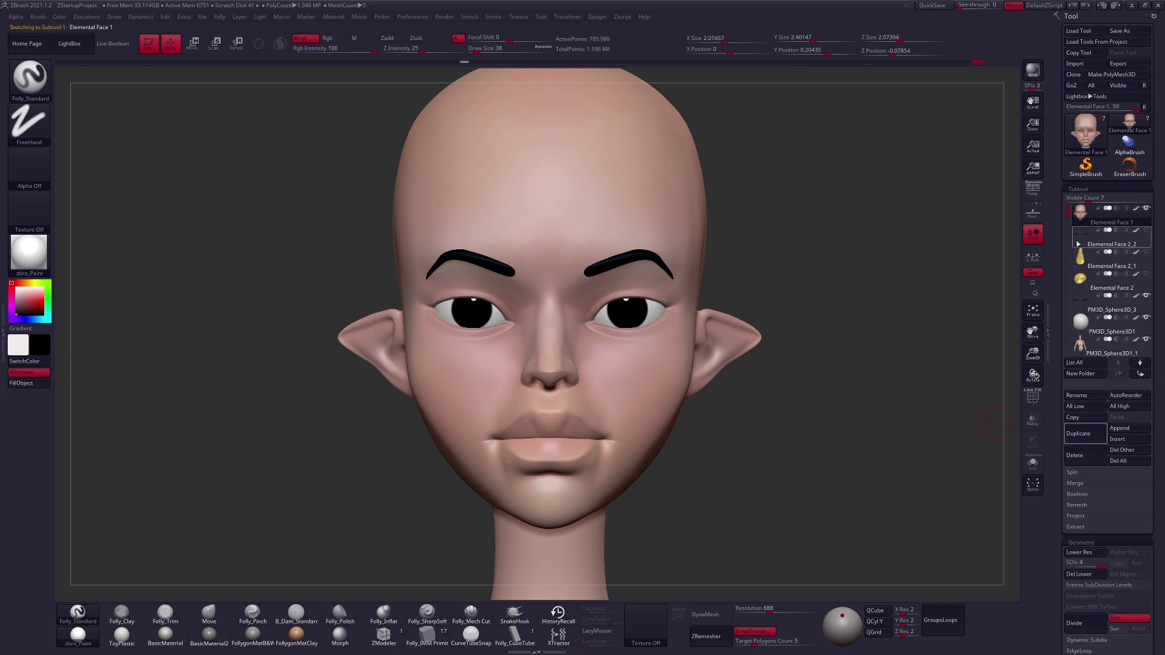
{"action": "left_click", "coordinate": [1077, 236]}
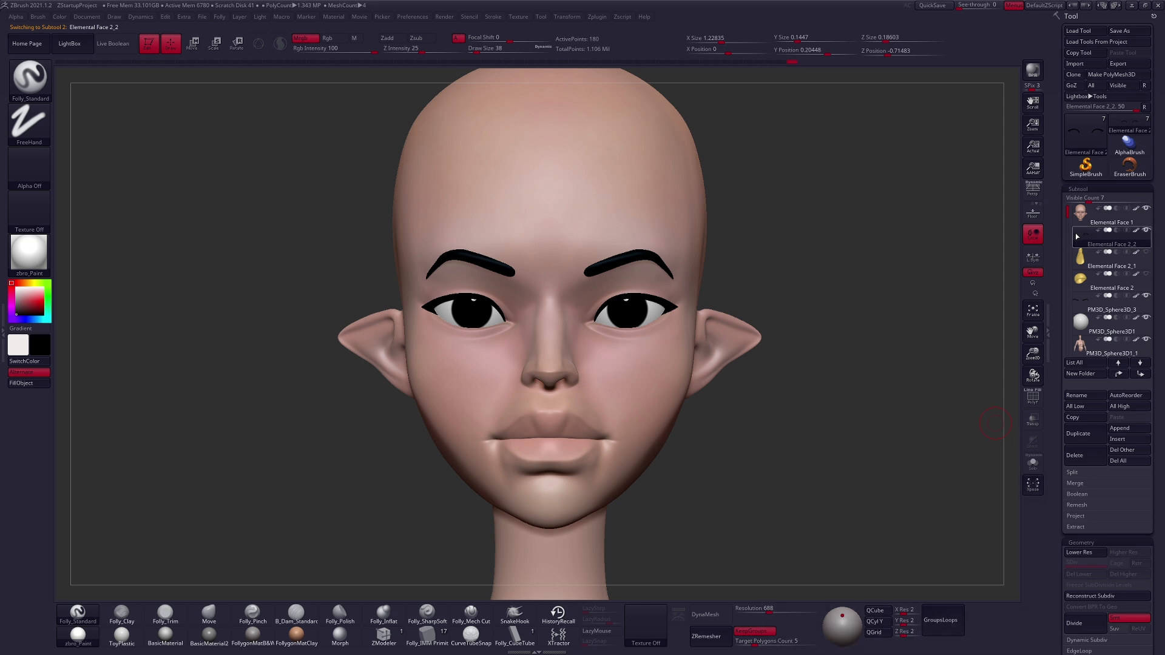
{"action": "mouse_move", "coordinate": [647, 394]}
{"action": "right_mouse_down", "text": "alt"}
{"action": "mouse_move", "coordinate": [616, 386]}
{"action": "mouse_move", "coordinate": [662, 382]}
{"action": "right_mouse_up", "text": "alt"}
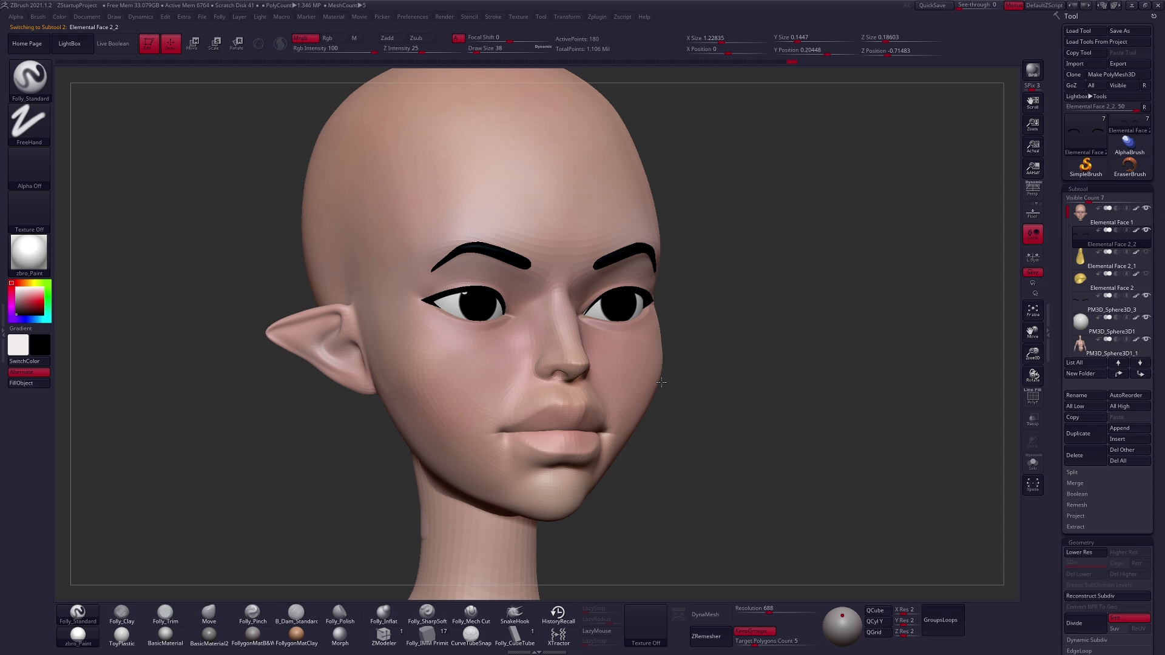
{"action": "key", "text": "b"}
{"action": "key", "text": "m"}
{"action": "key", "text": "v"}
{"action": "right_click_drag", "start_coordinate": [597, 305], "coordinate": [628, 473], "text": "ctrl"}
{"action": "right_click_drag", "start_coordinate": [588, 335], "coordinate": [625, 338]}
{"action": "key", "text": "space"}
{"action": "left_click_drag", "start_coordinate": [583, 322], "coordinate": [586, 322]}
{"action": "right_click_drag", "start_coordinate": [577, 331], "coordinate": [563, 339]}
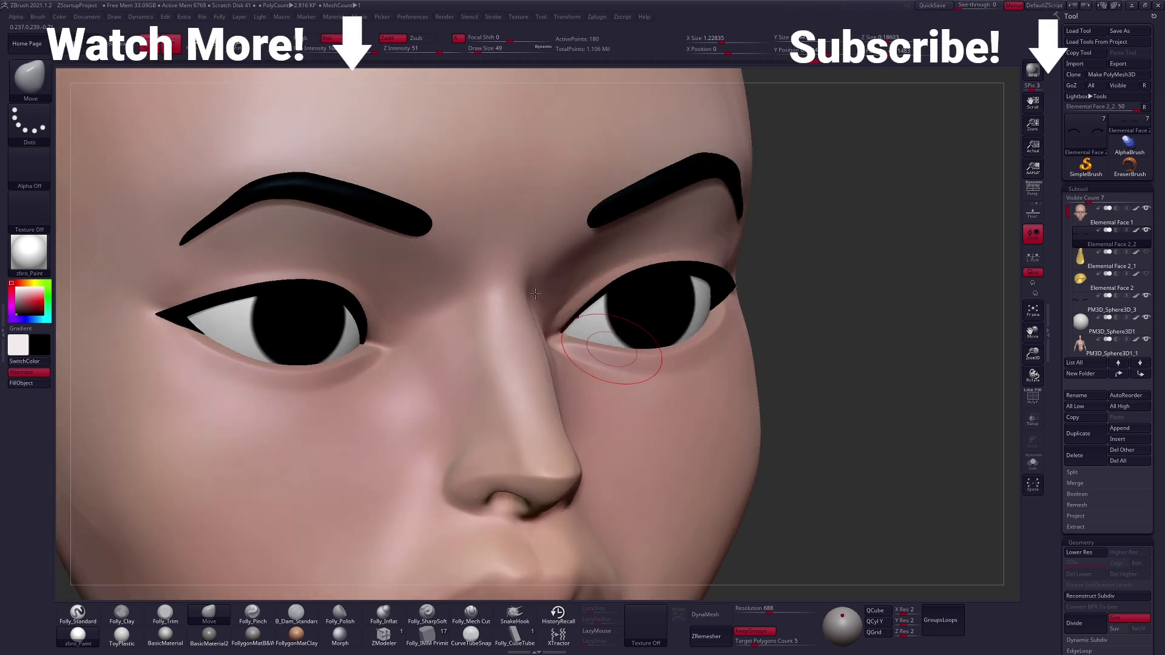
{"action": "right_click_drag", "start_coordinate": [783, 395], "coordinate": [776, 363], "text": "ctrl"}
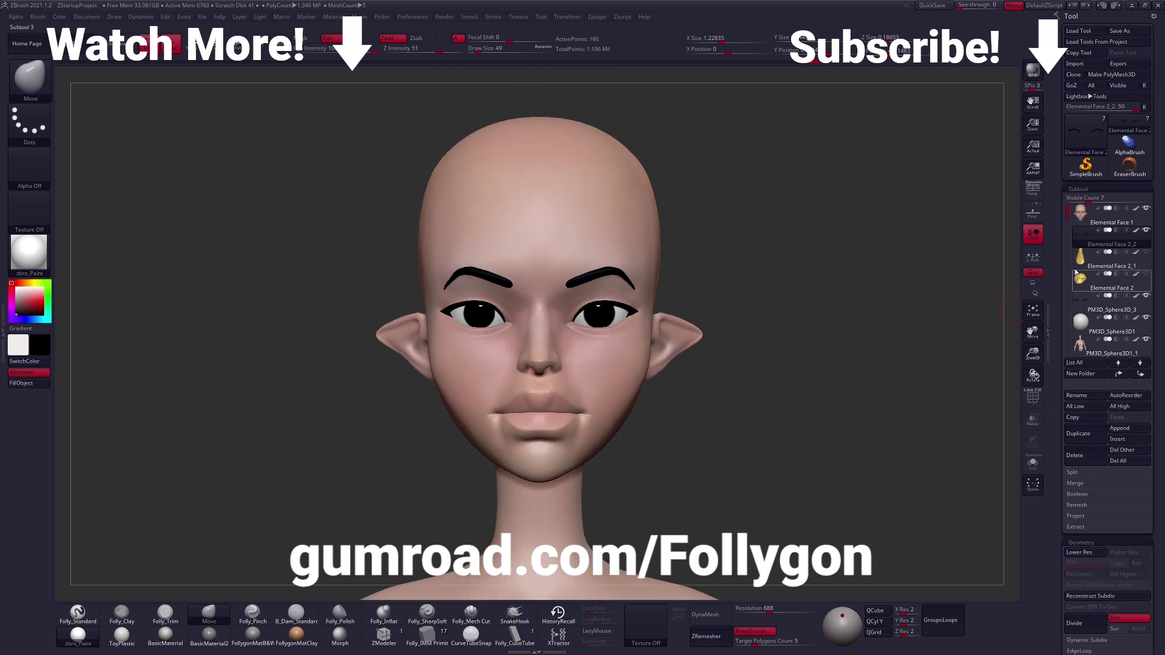